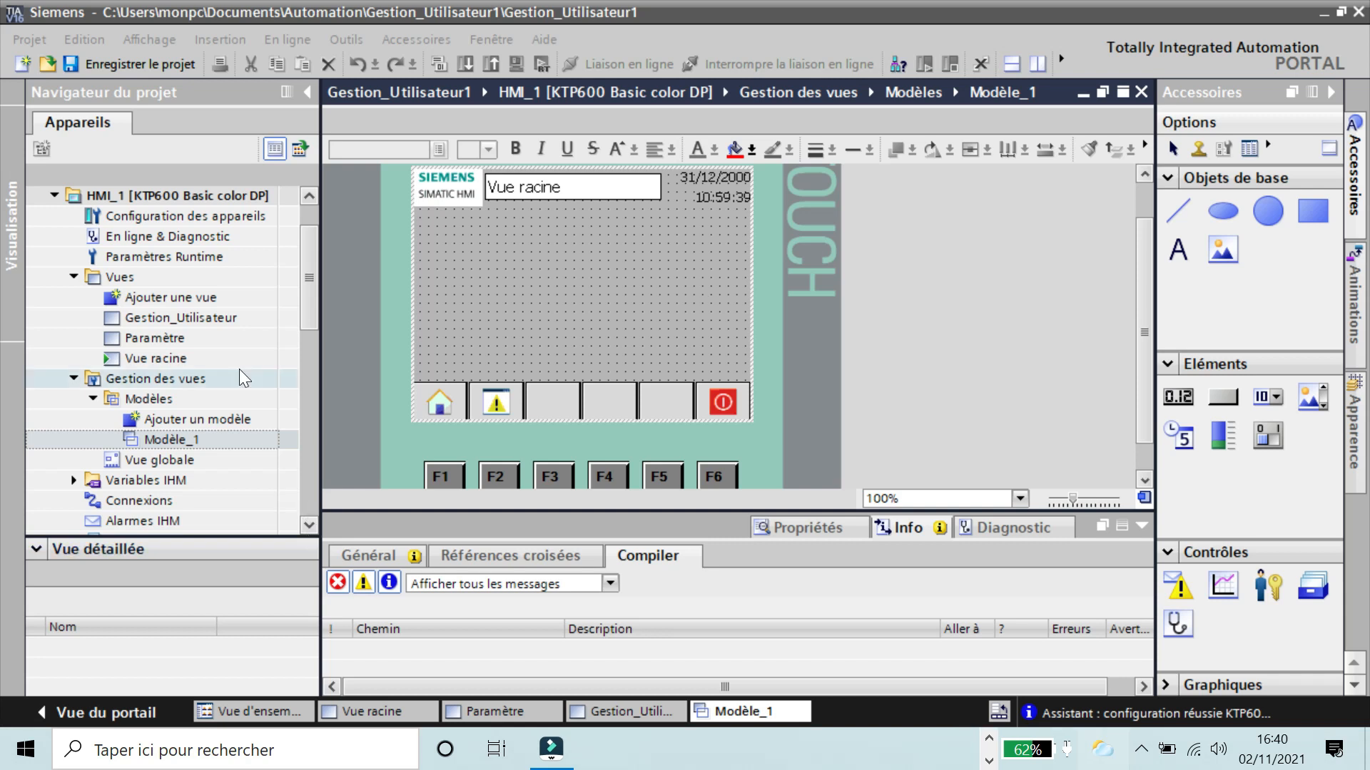
- Open the Gestion des utilisateurs editor of HMI_1 and display the user groups with their authorizations
left_click(307, 527)
left_click(307, 527)
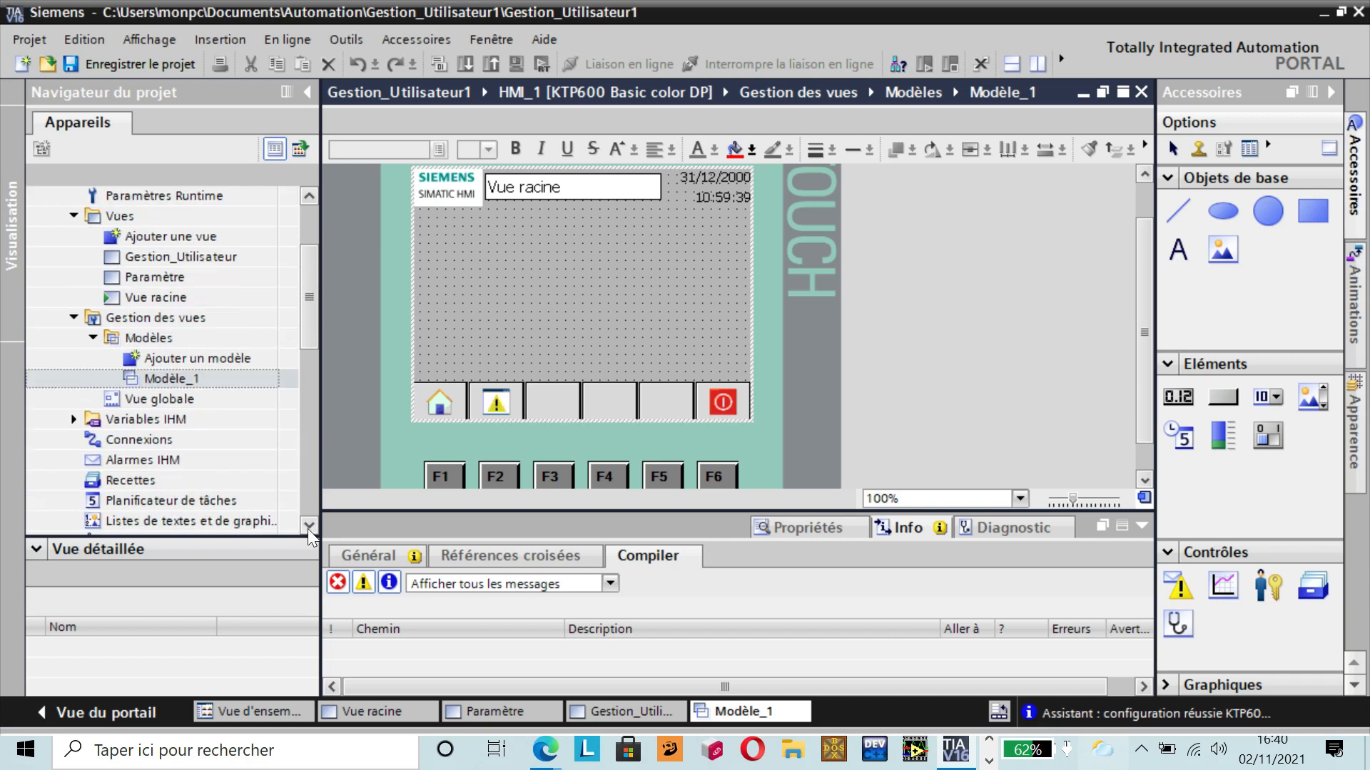
left_click(308, 527)
left_click(308, 527)
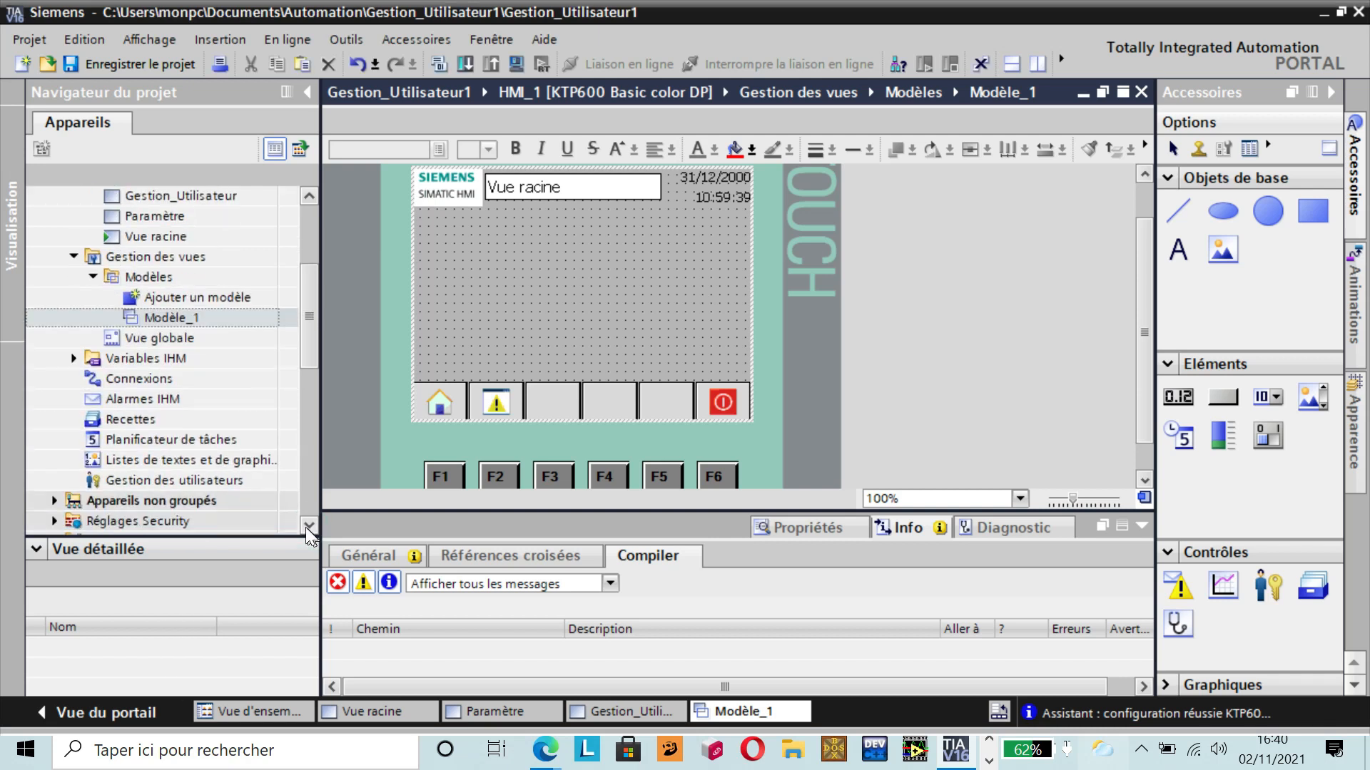
left_click(211, 485)
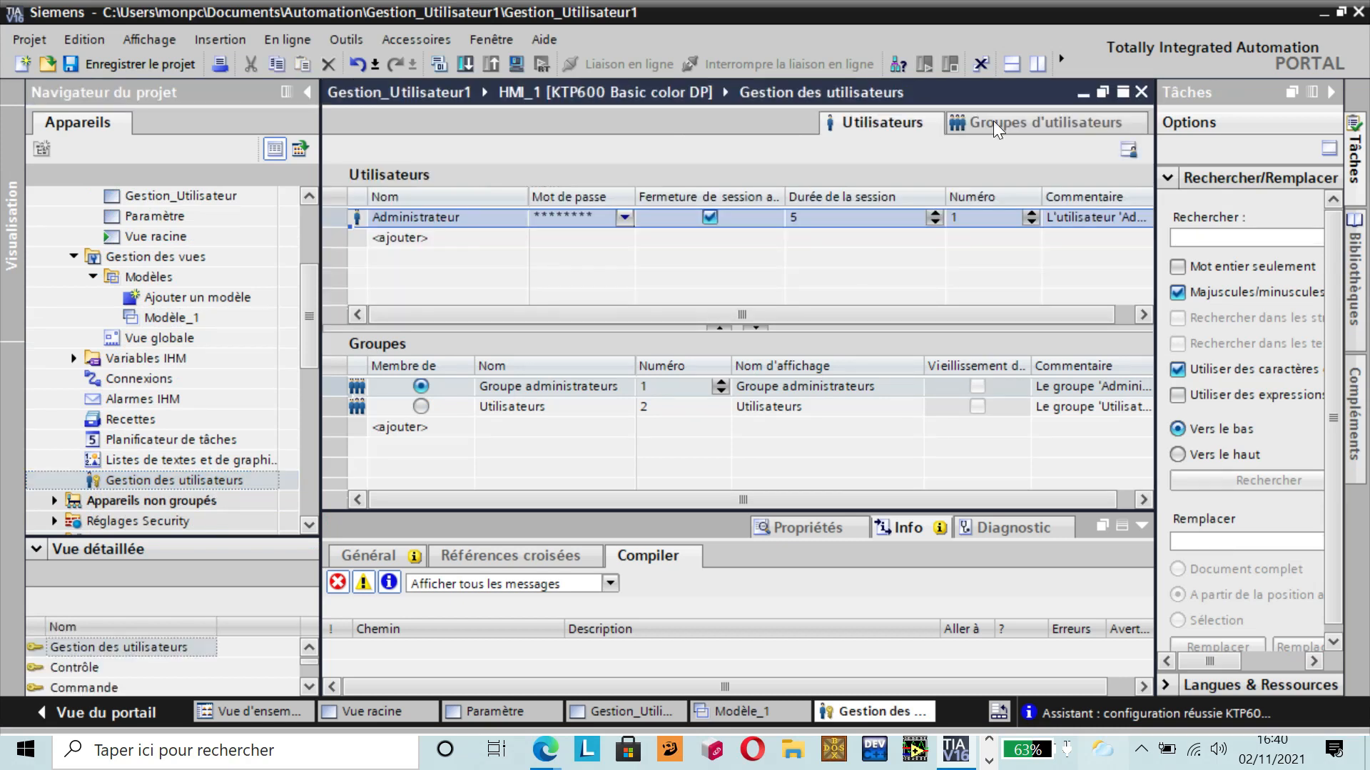
left_click(994, 122)
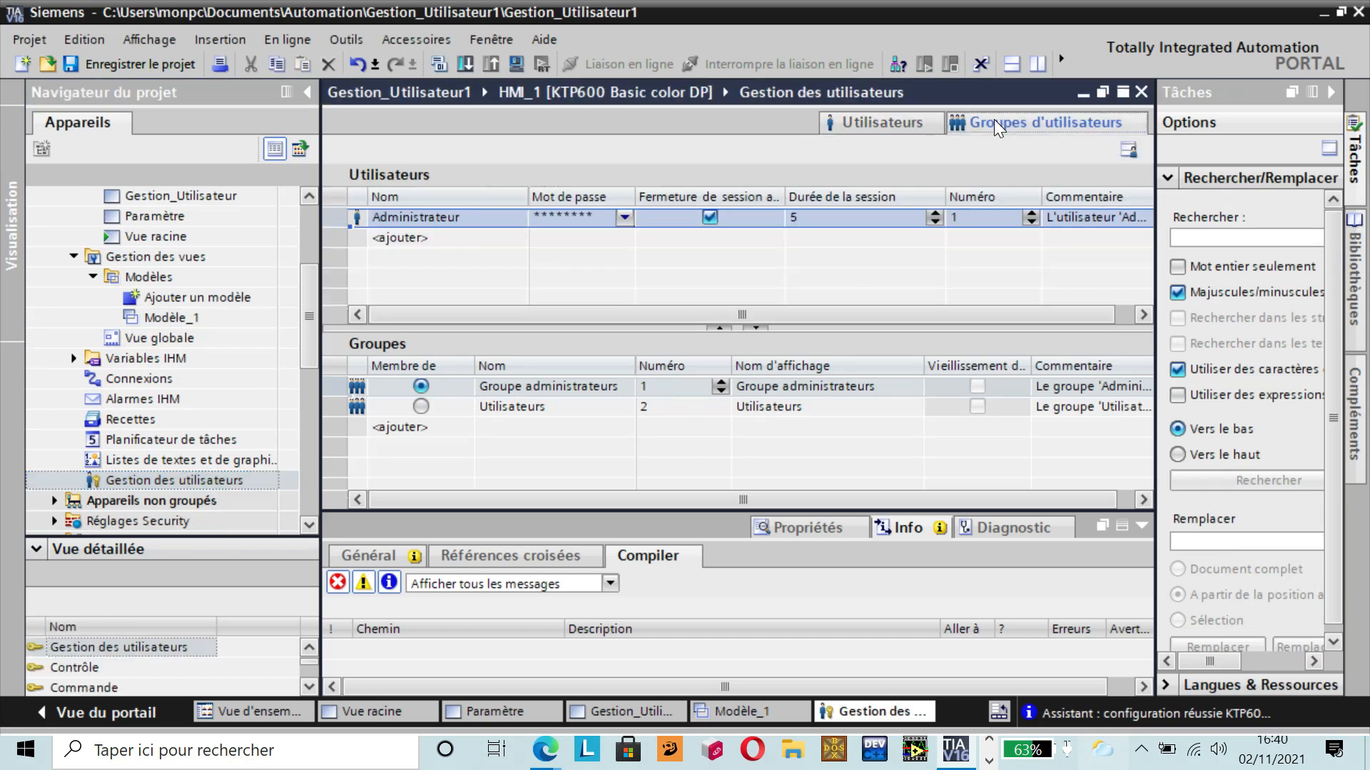
left_click(989, 760)
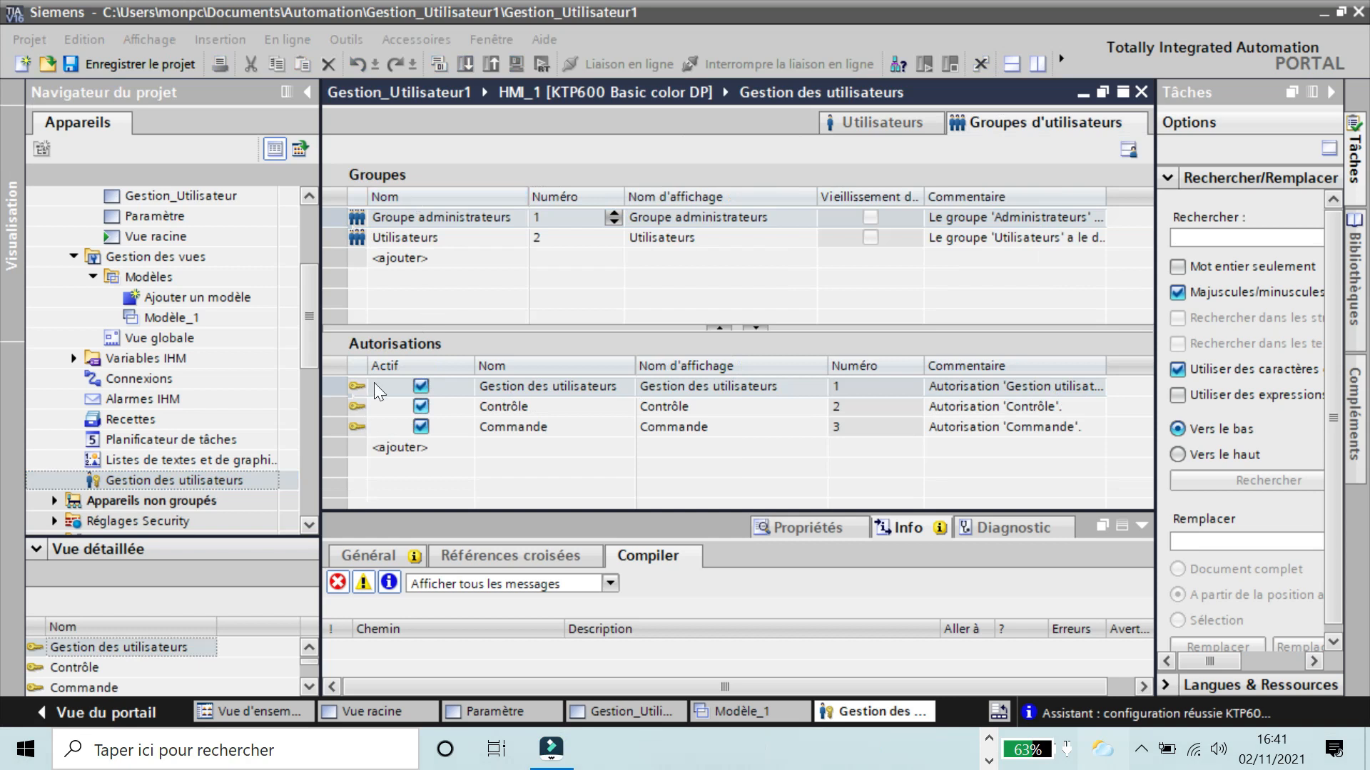
left_click(493, 220)
left_click(494, 220)
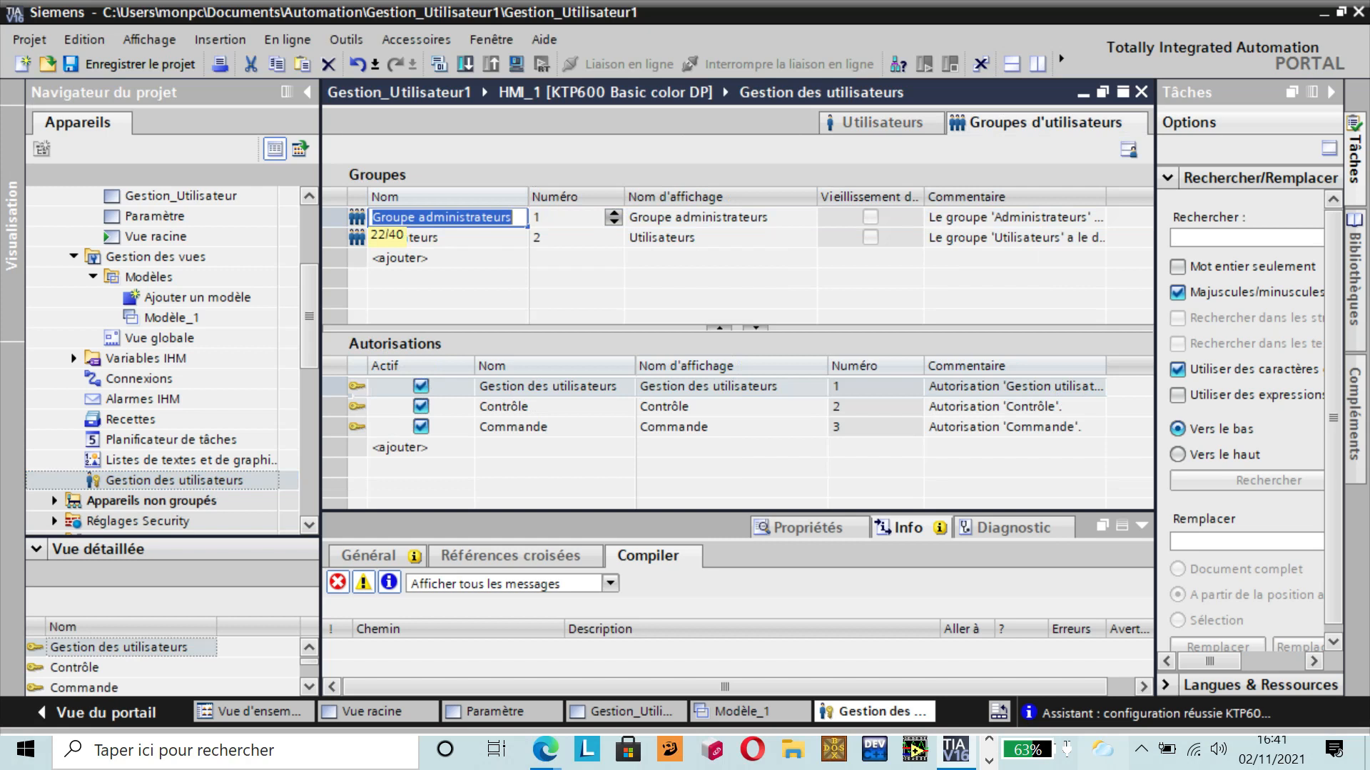
key("BackSpace")
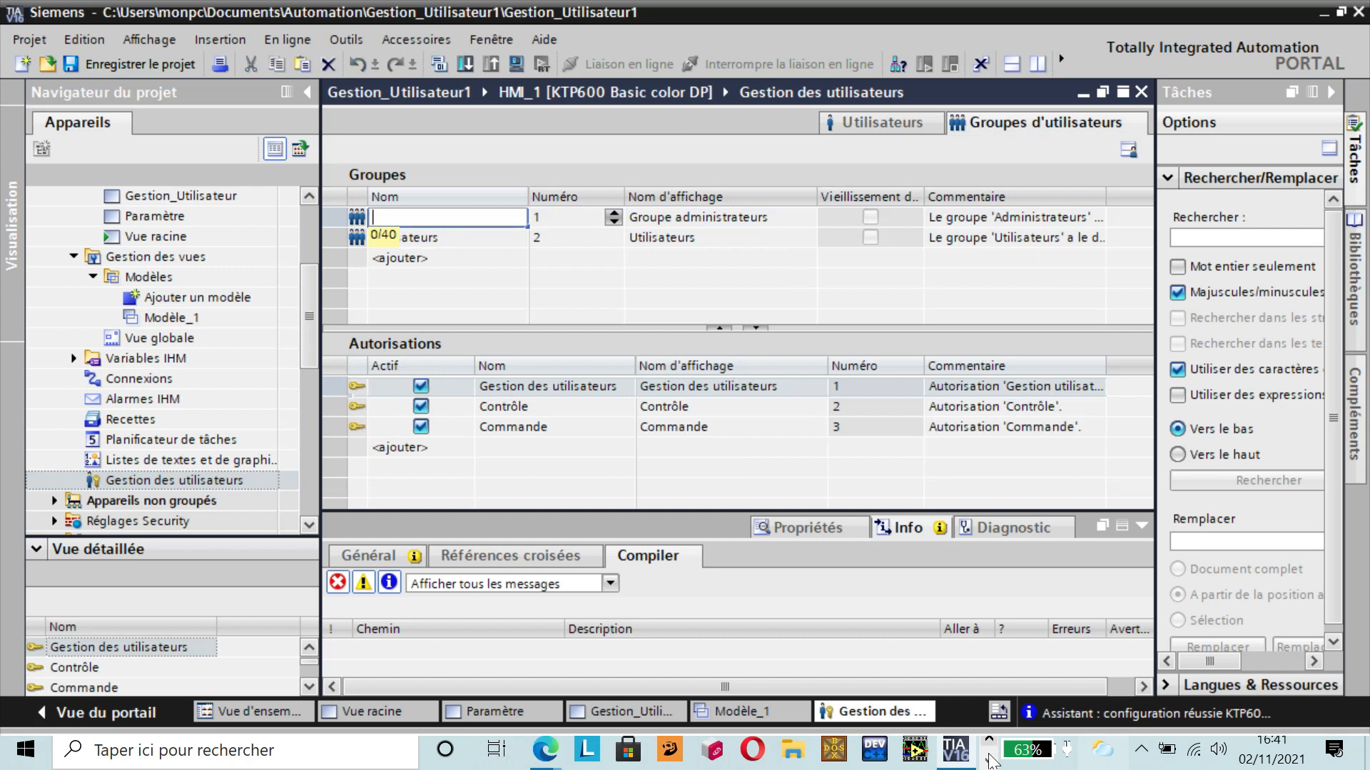
key("Escape")
key("Escape")
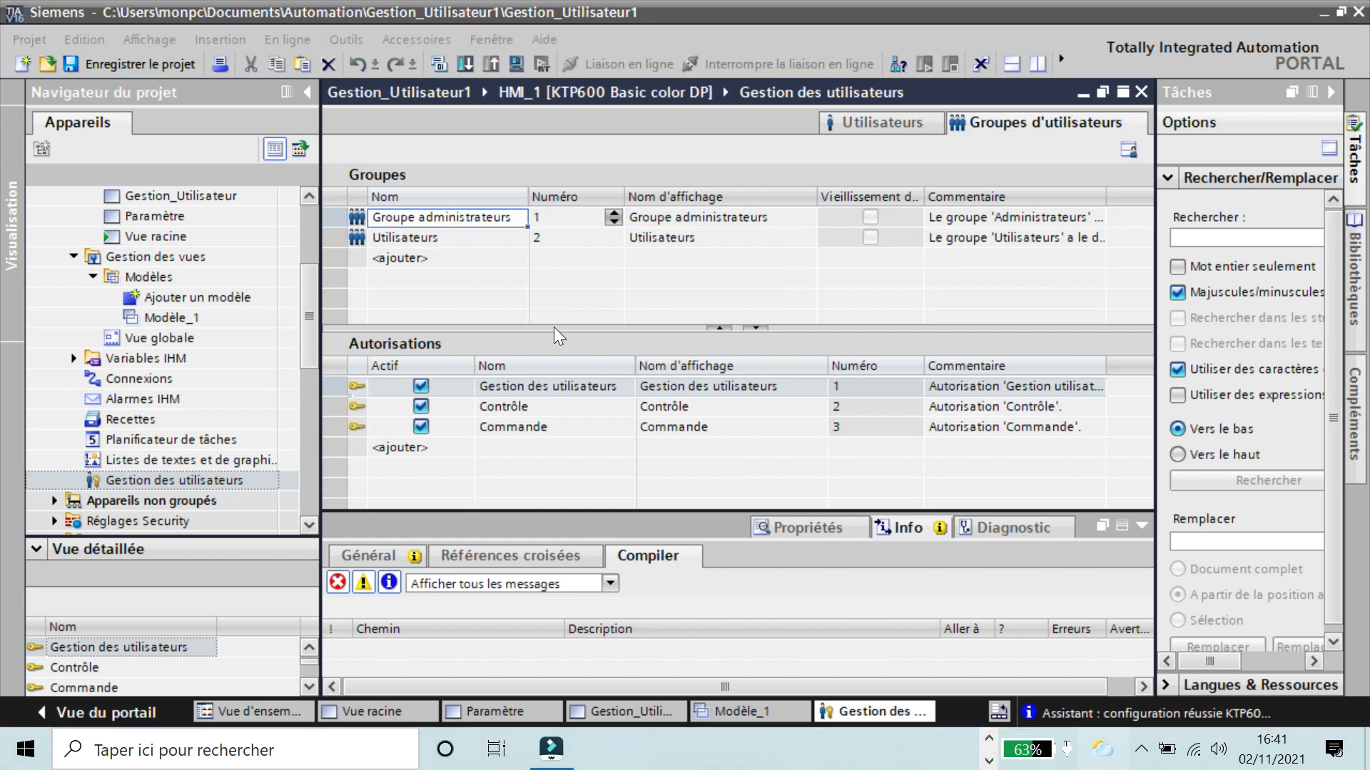
- Rename the Groupe administrateurs group to Administrateurs and deactivate its Gestion des utilisateurs authorization
left_click(493, 216)
double_click(494, 215)
key("BackSpace")
key("BackSpace")
key("BackSpace")
key("BackSpace")
key("BackSpace")
key("BackSpace")
key("BackSpace")
key("BackSpace")
type("A")
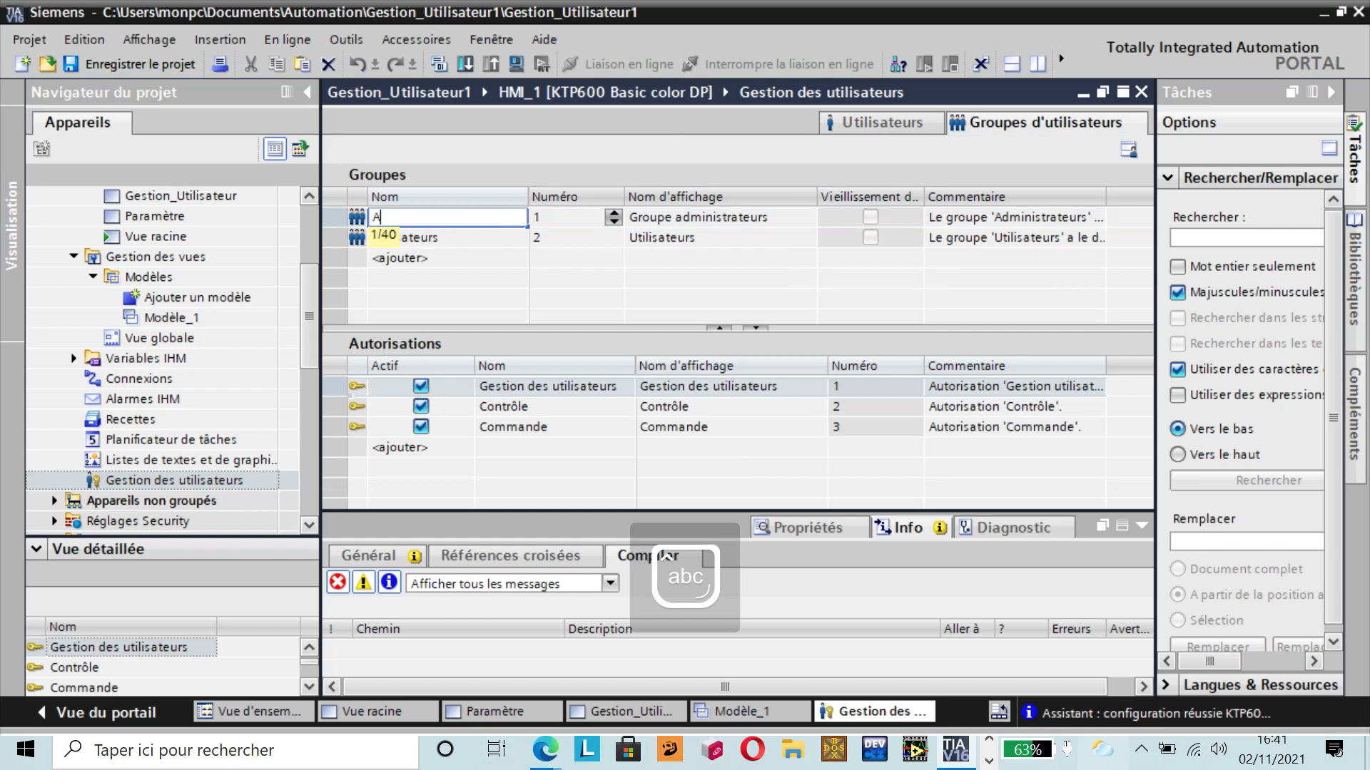
type("dminis")
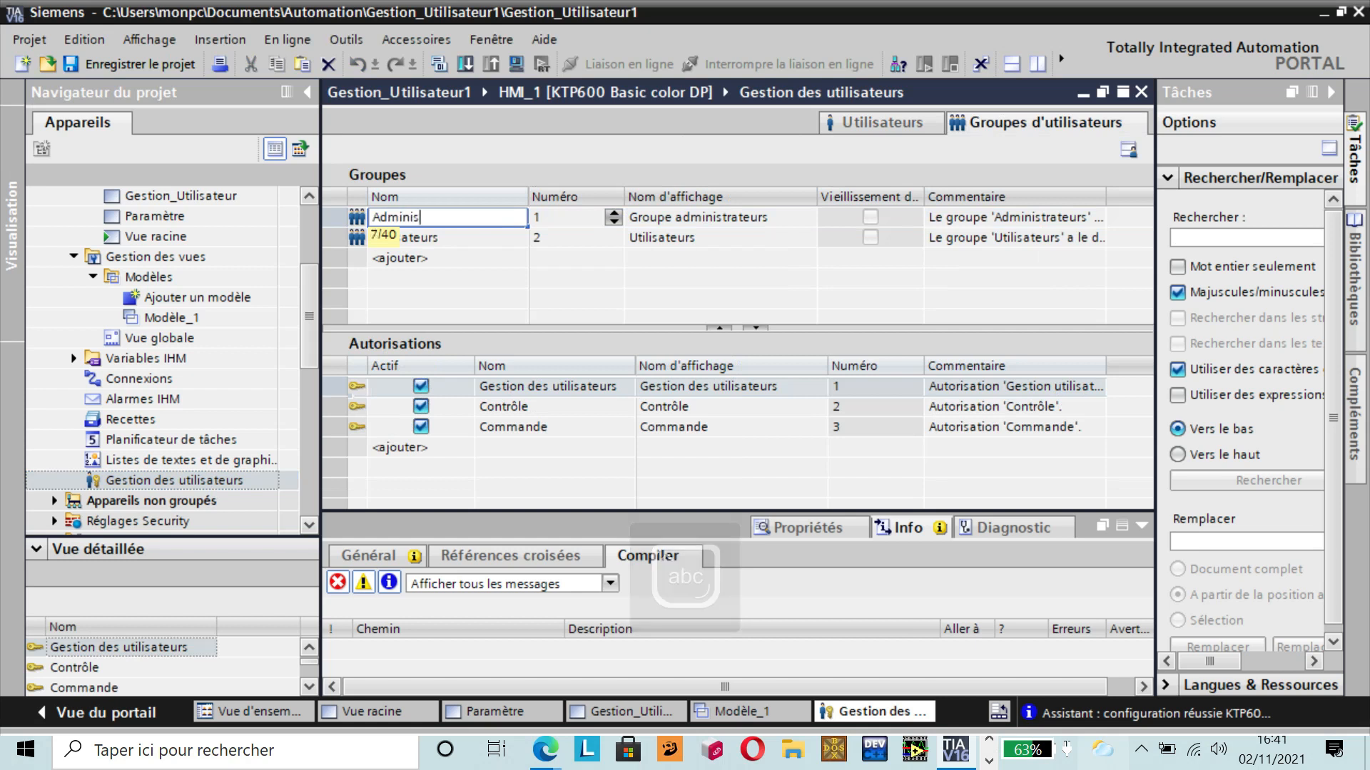
type("trateurs")
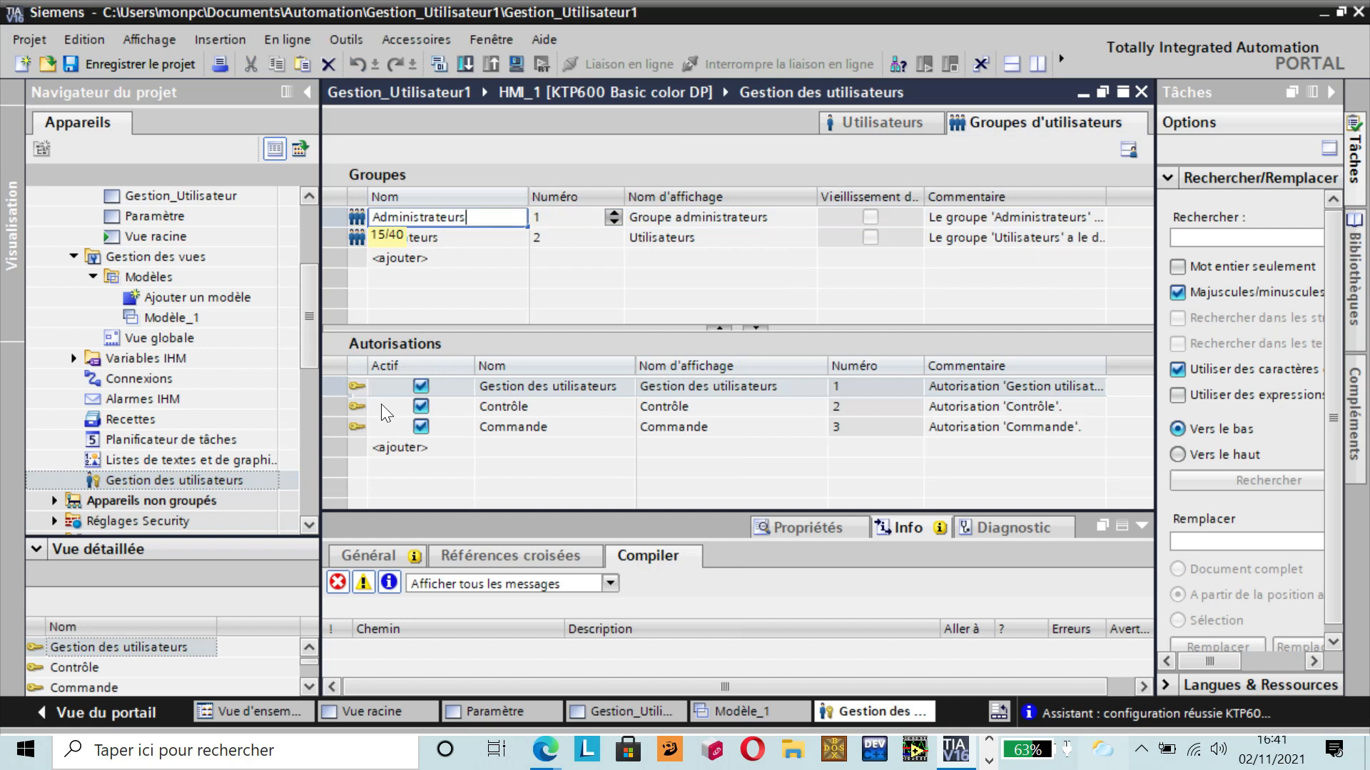
left_click(421, 386)
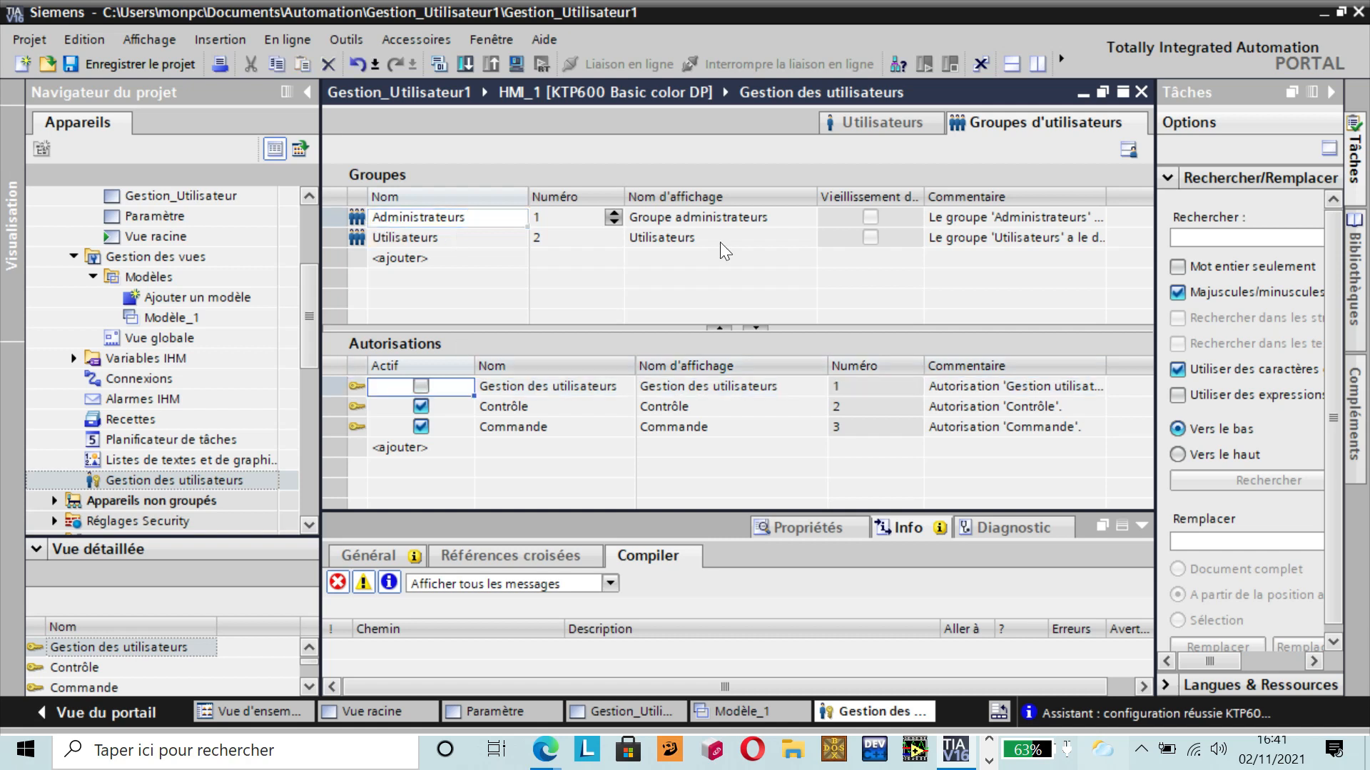
- Clear the whole comment of the Administrateurs group
double_click(1006, 216)
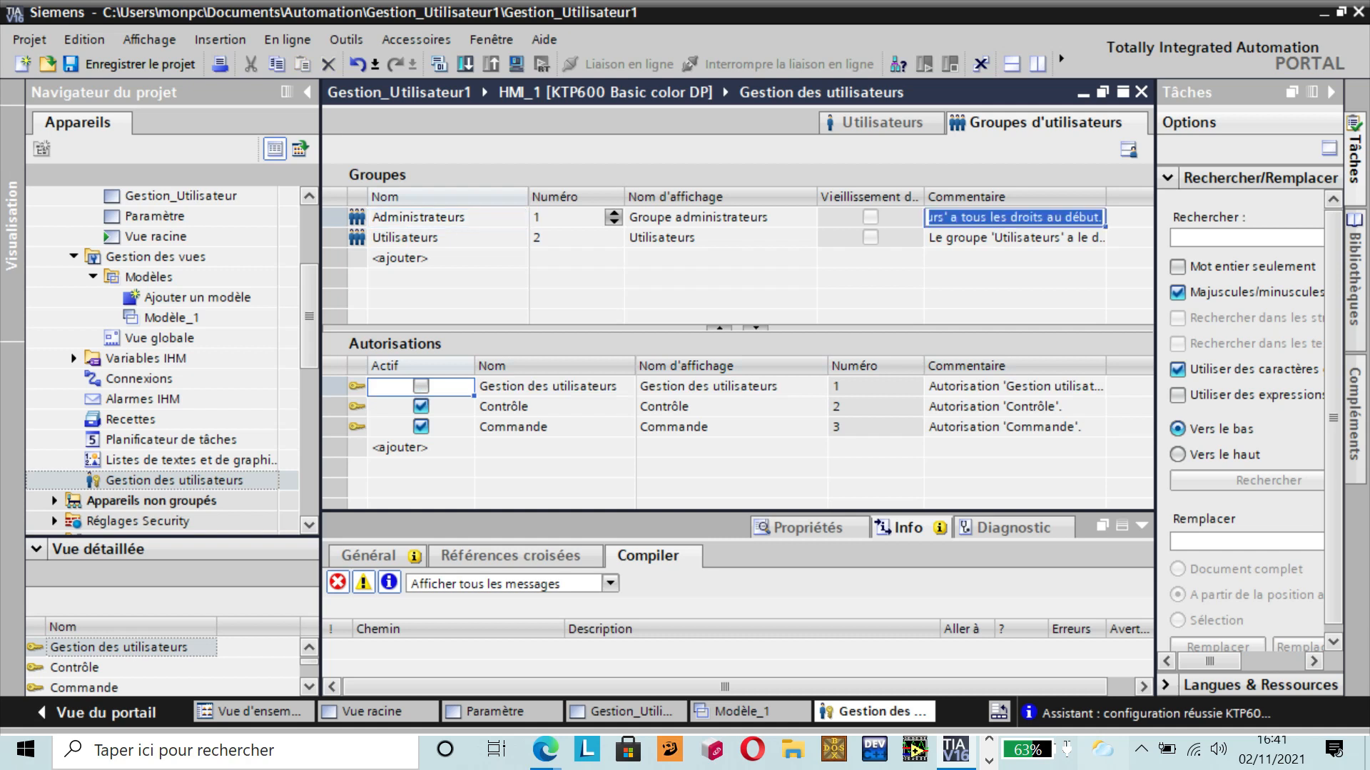
left_click(1007, 217)
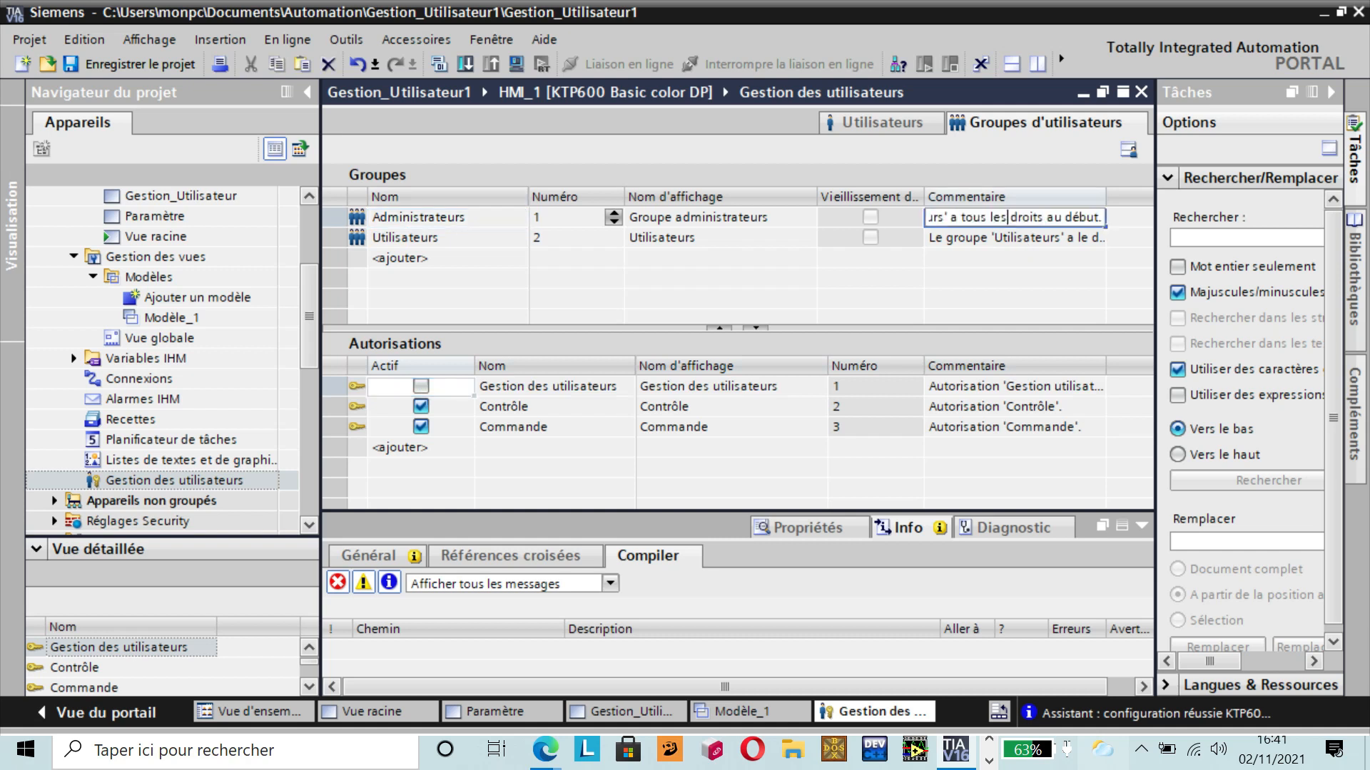
left_click(1094, 217)
key("BackSpace")
key("BackSpace")
key("BackSpace")
key("BackSpace")
key("BackSpace")
key("BackSpace")
key("BackSpace")
key("BackSpace")
key("BackSpace")
key("BackSpace")
key("BackSpace")
key("BackSpace")
key("BackSpace")
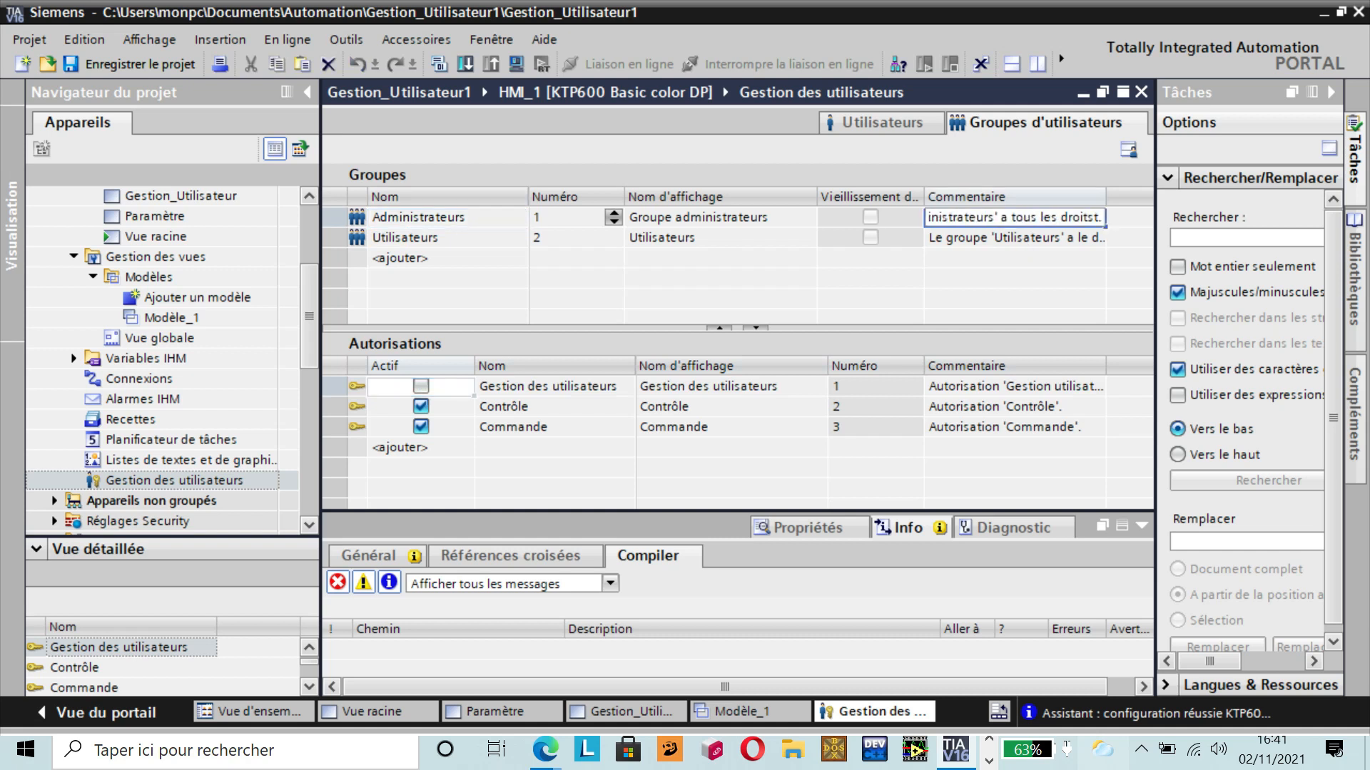
key("BackSpace")
key("BackSpace")
key("BackSpace")
key("BackSpace")
key("BackSpace")
key("BackSpace")
key("BackSpace")
key("BackSpace")
key("BackSpace")
key("BackSpace")
key("BackSpace")
key("BackSpace")
key("BackSpace")
key("BackSpace")
key("BackSpace")
key("BackSpace")
key("BackSpace")
key("BackSpace")
key("BackSpace")
key("BackSpace")
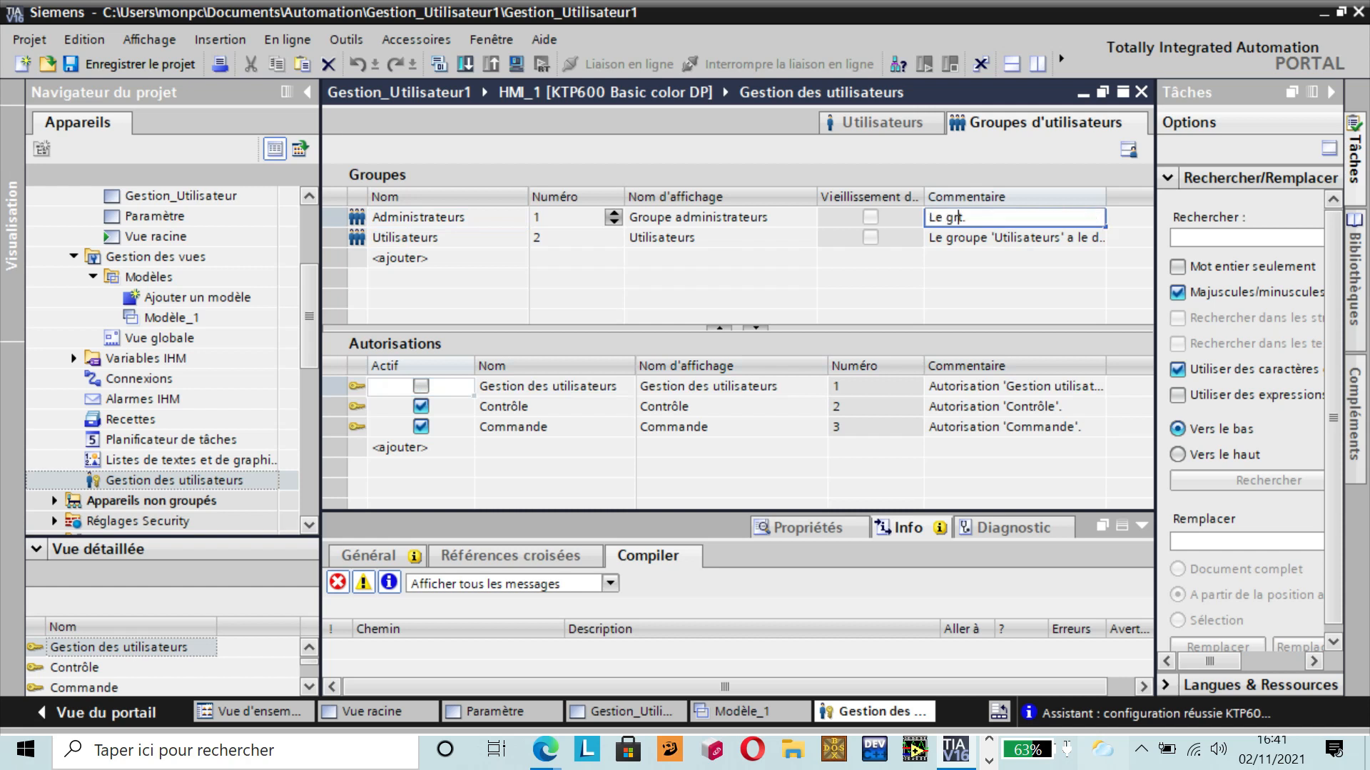
key("BackSpace")
key("BackSpace")
key("BackSpace")
key("BackSpace")
key("BackSpace")
key("BackSpace")
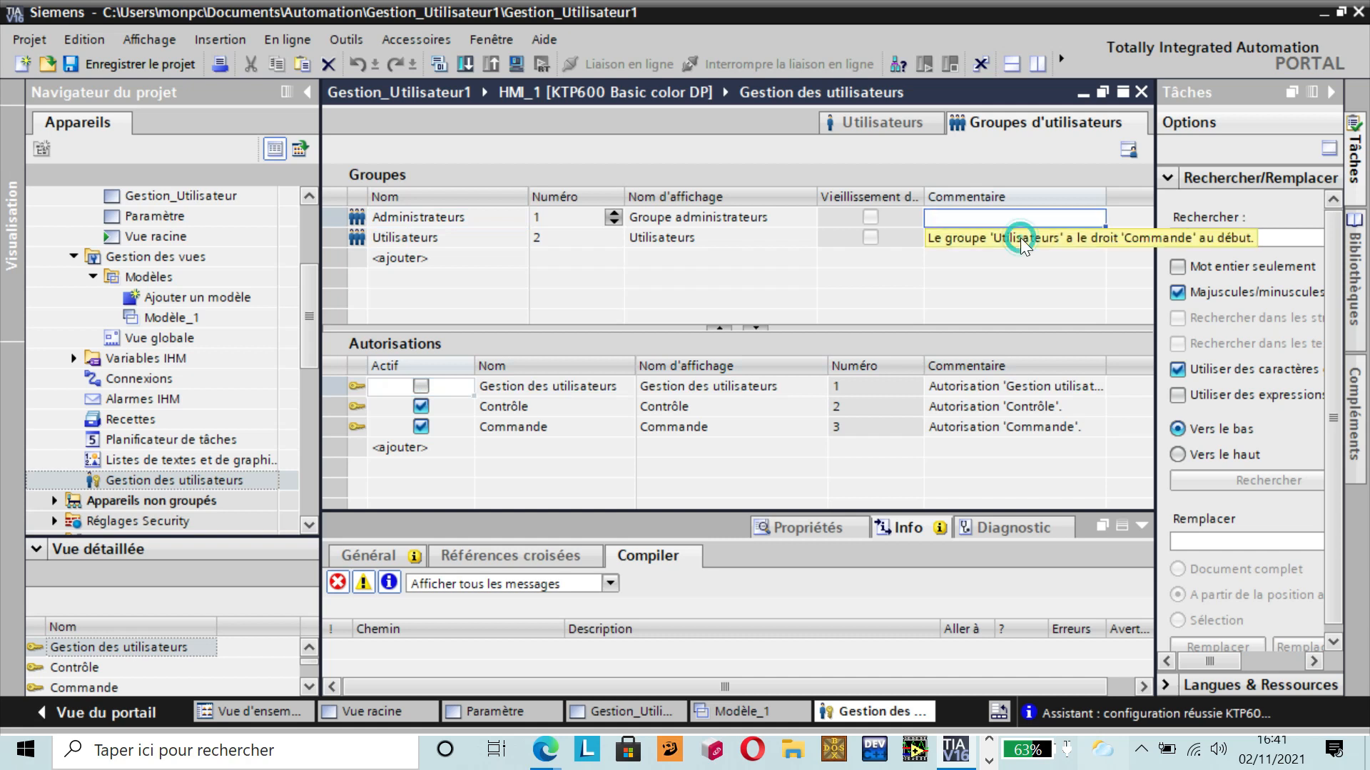
- Cut the comment of the Utilisateurs group down to "Le groupe 'Utilisateurut."
left_click(1020, 237)
double_click(1020, 237)
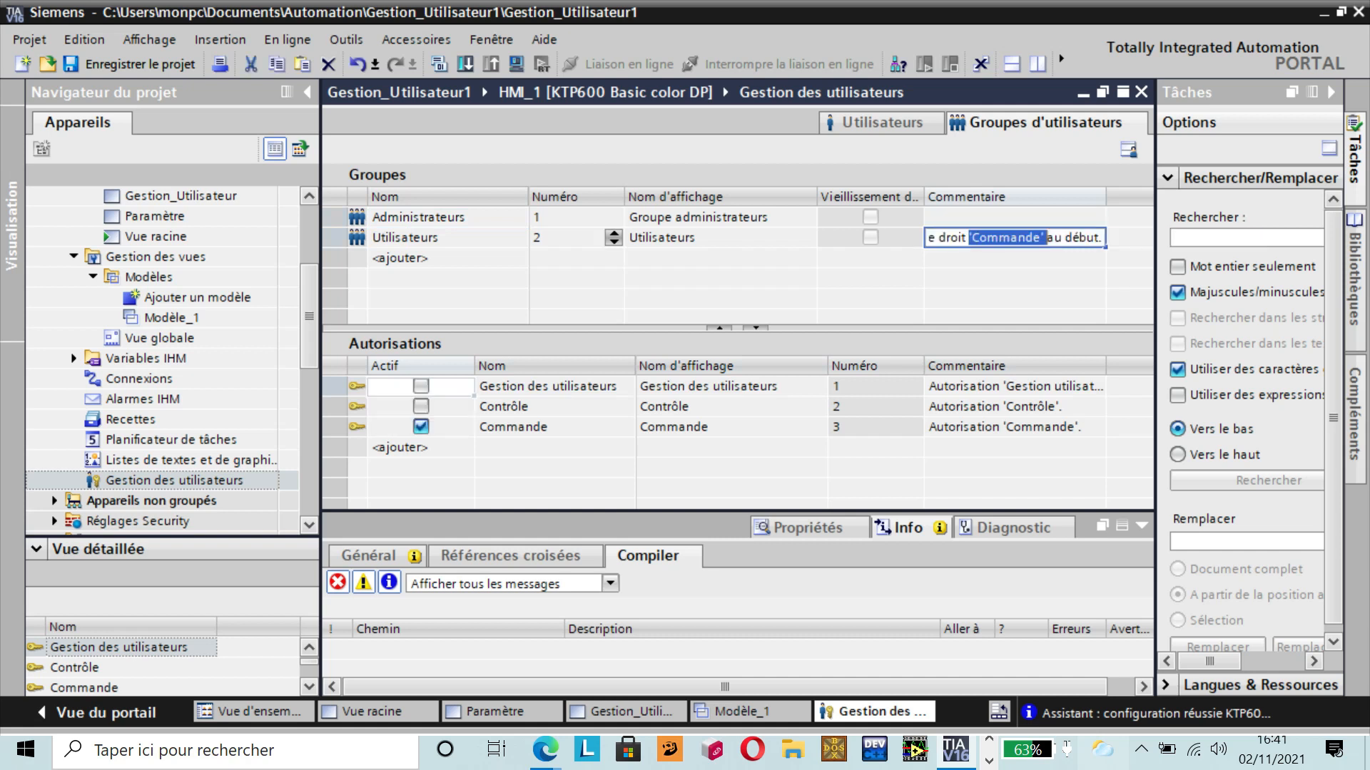
key("BackSpace")
key("BackSpace")
key("BackSpace")
key("BackSpace")
key("BackSpace")
key("BackSpace")
key("BackSpace")
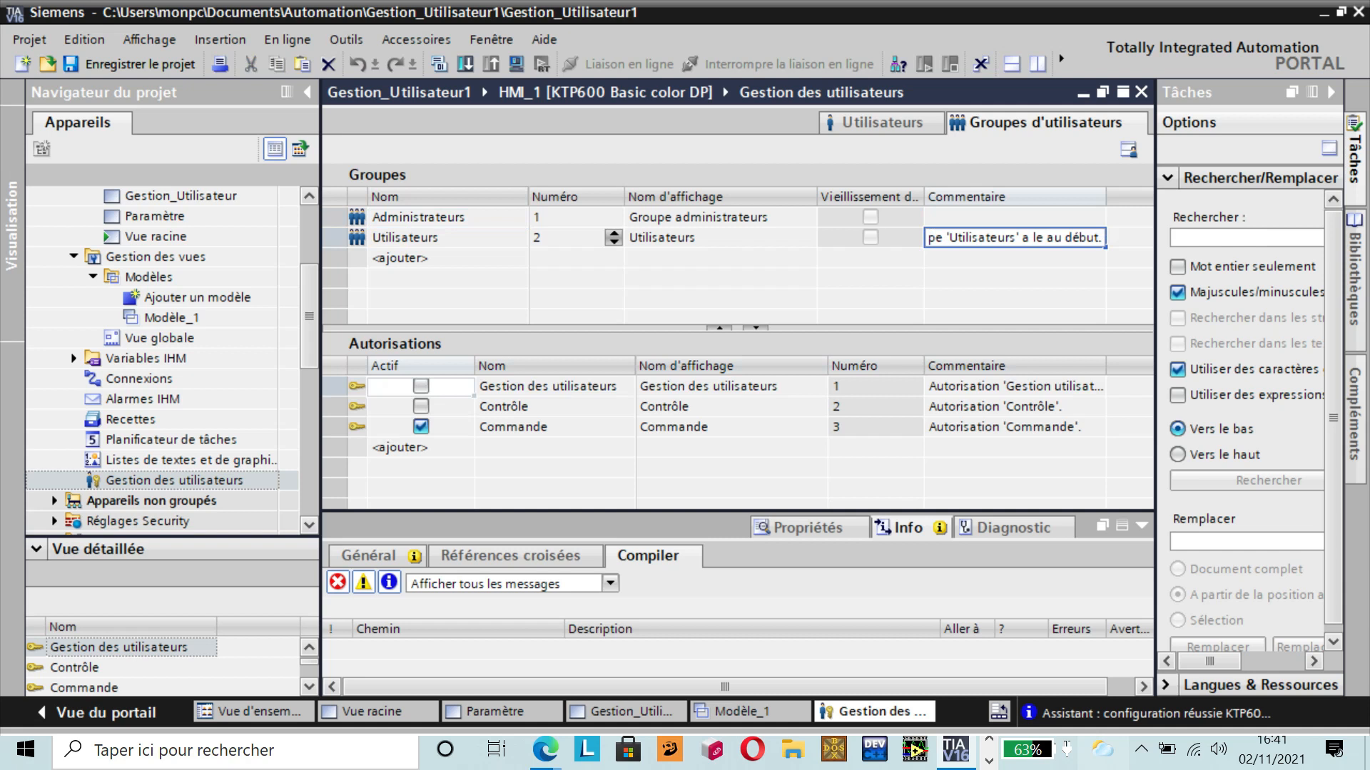
key("Delete")
key("Delete")
key("Delete")
key("Delete")
key("Delete")
key("Delete")
key("Delete")
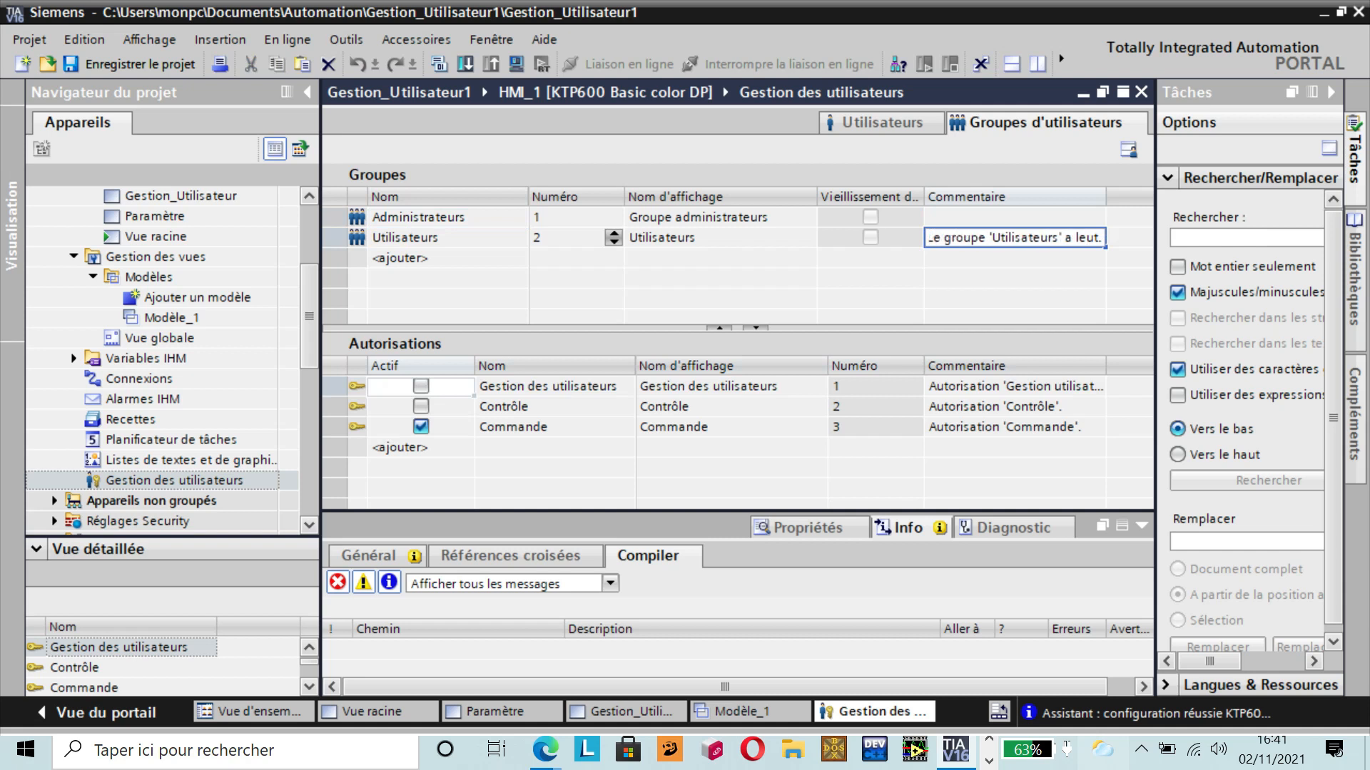
key("BackSpace")
key("BackSpace")
key("BackSpace")
key("BackSpace")
key("BackSpace")
key("BackSpace")
key("BackSpace")
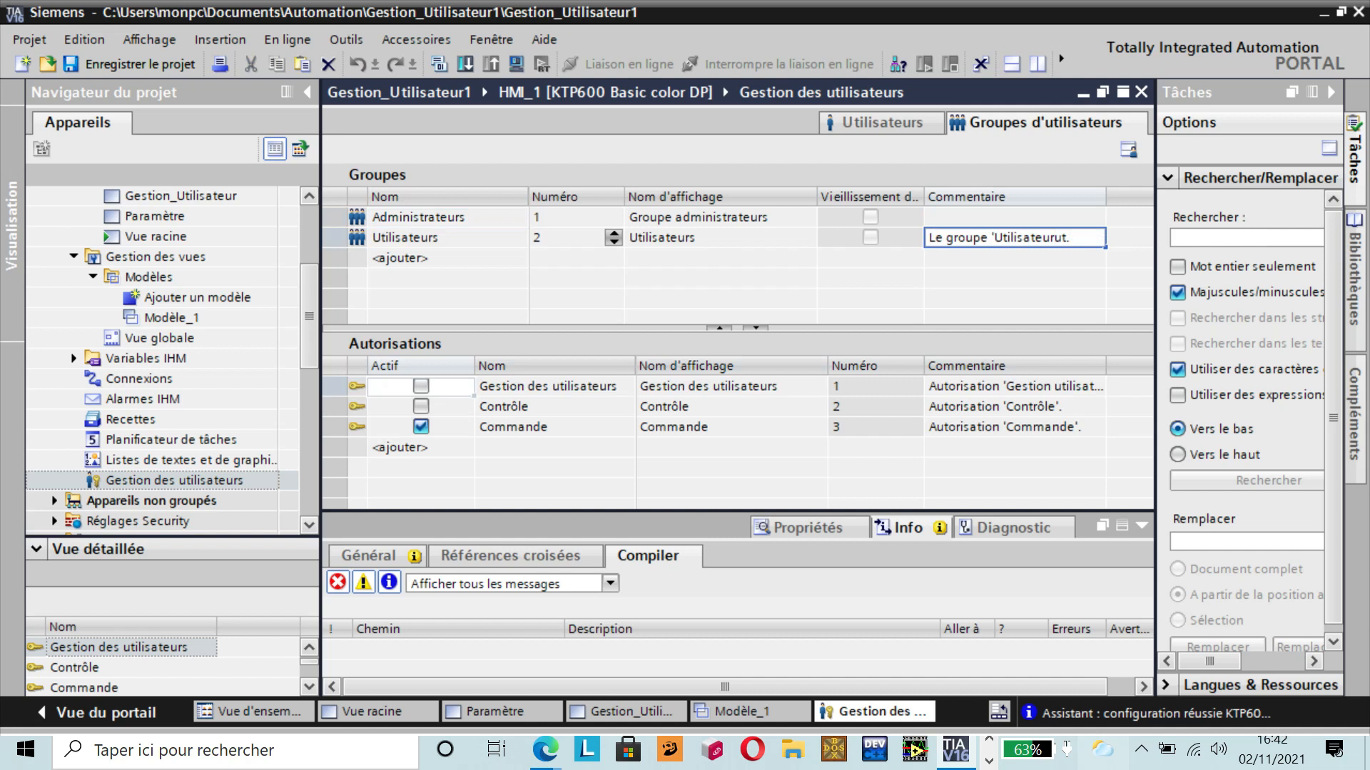
- Add a third user group and name it Superviseurs
key("Return")
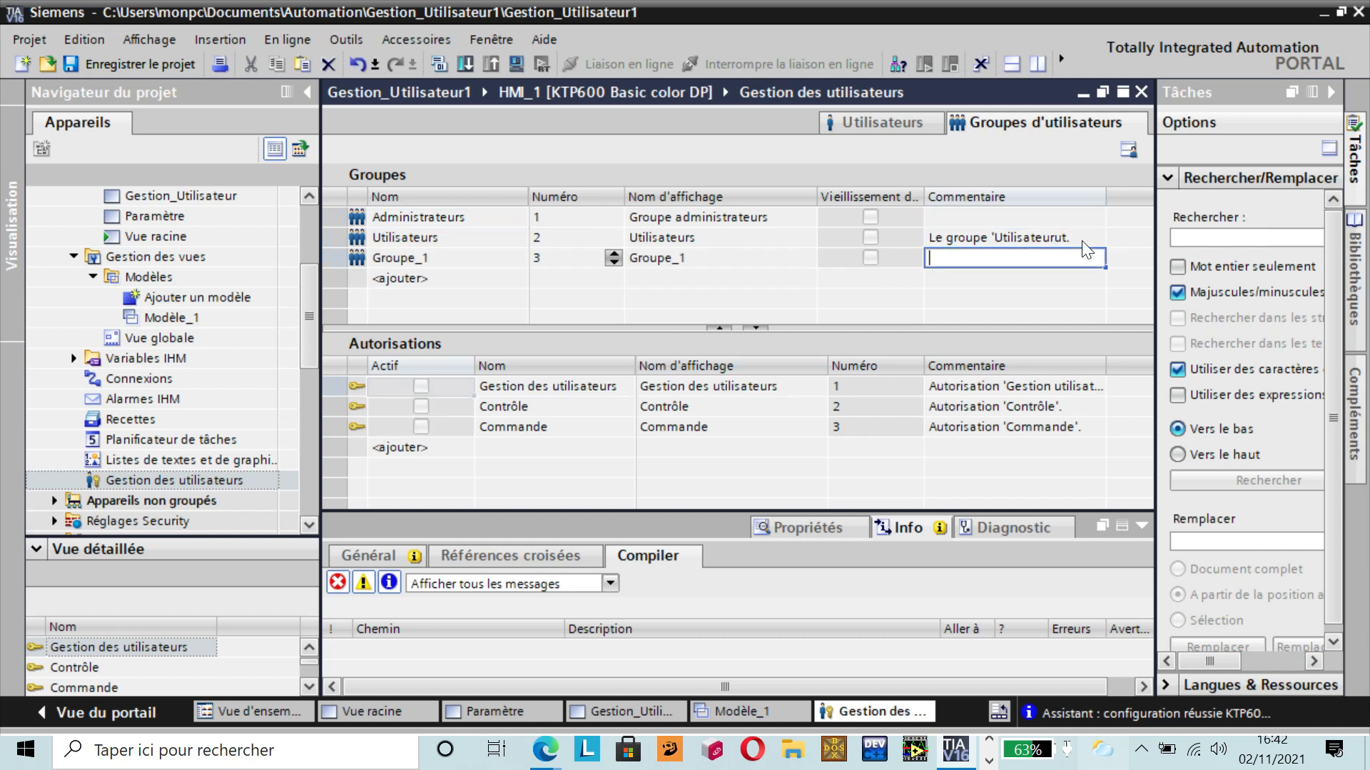
left_click(434, 234)
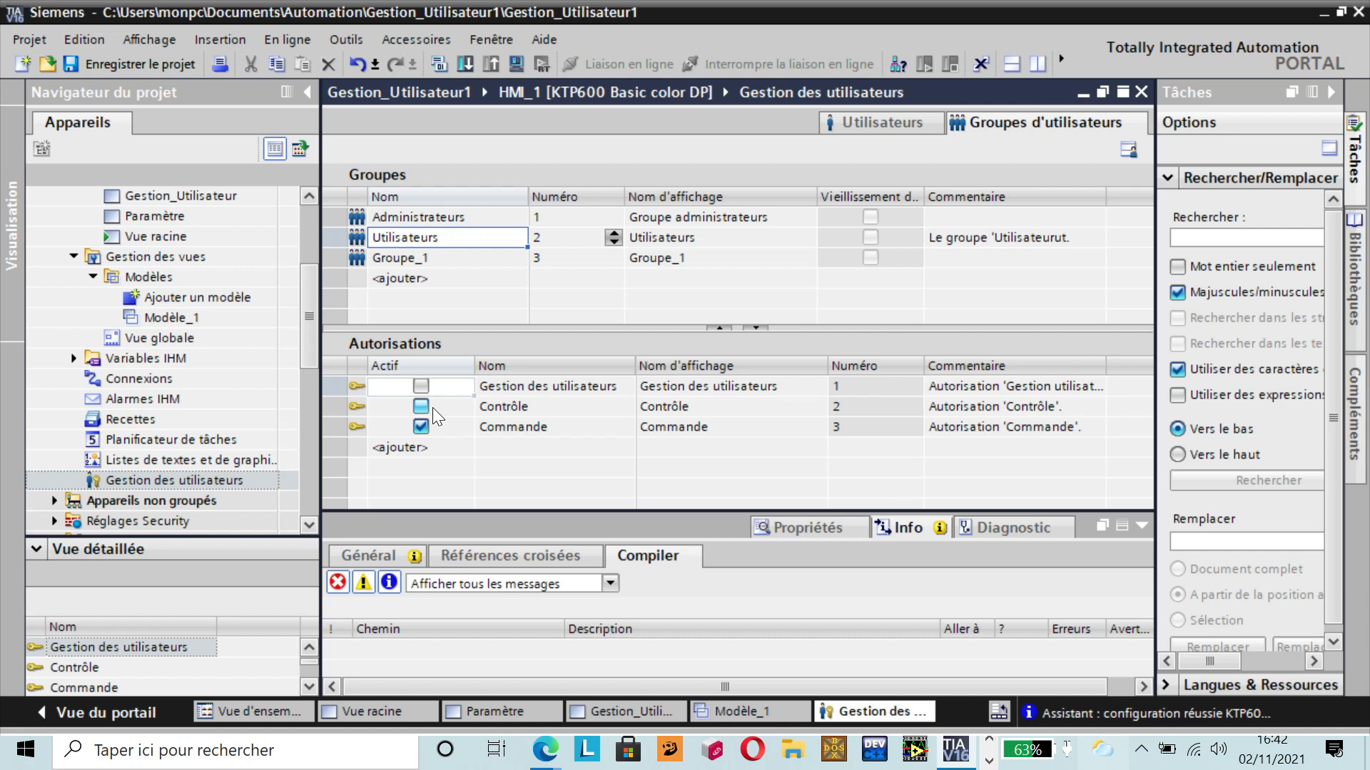
left_click(427, 256)
left_click(428, 255)
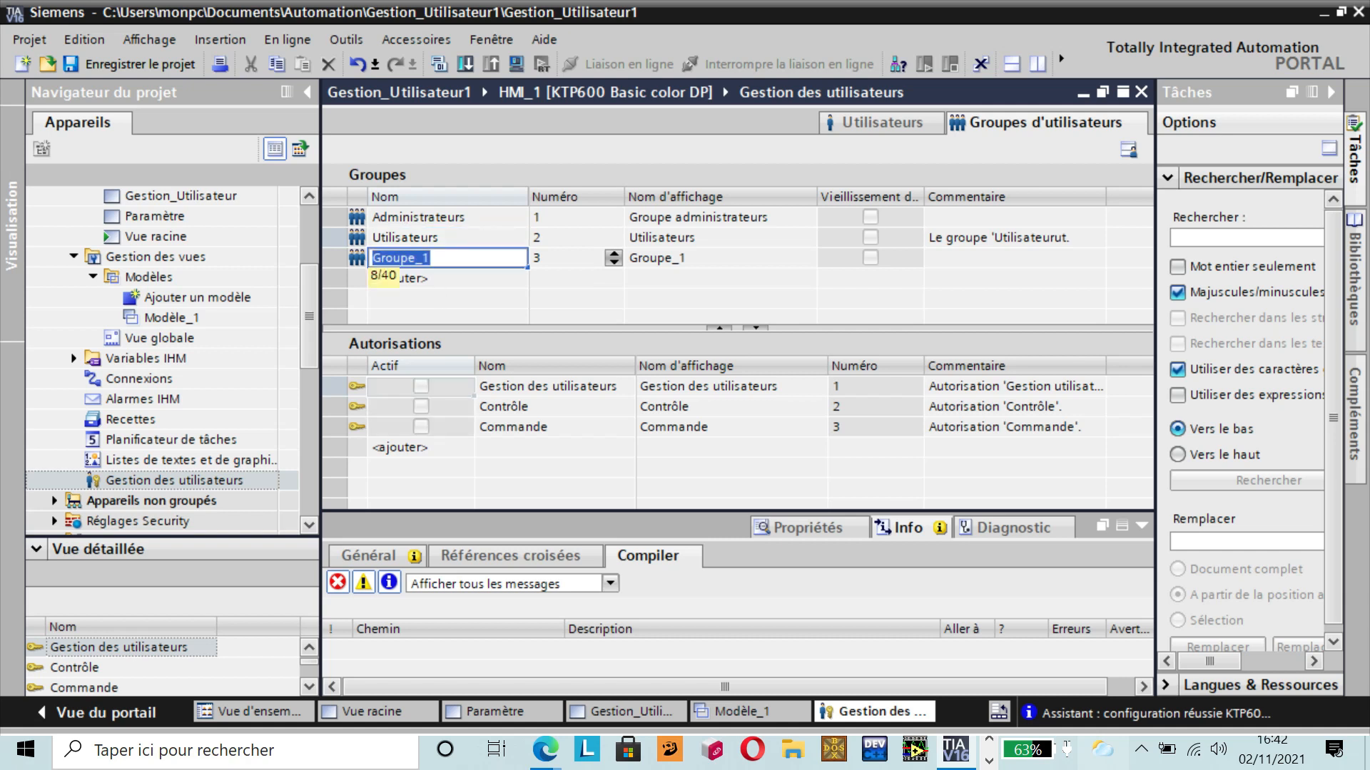
key("BackSpace")
type("Supe")
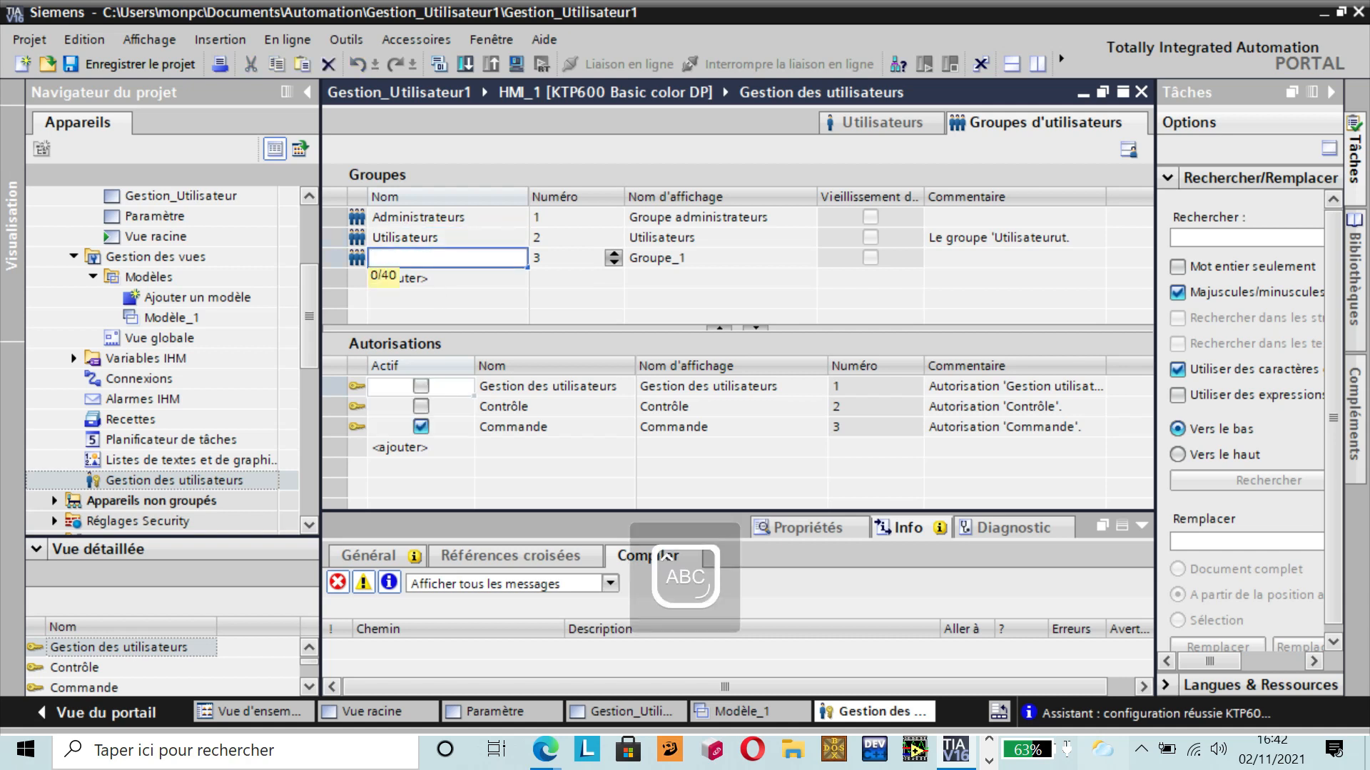
type("rv")
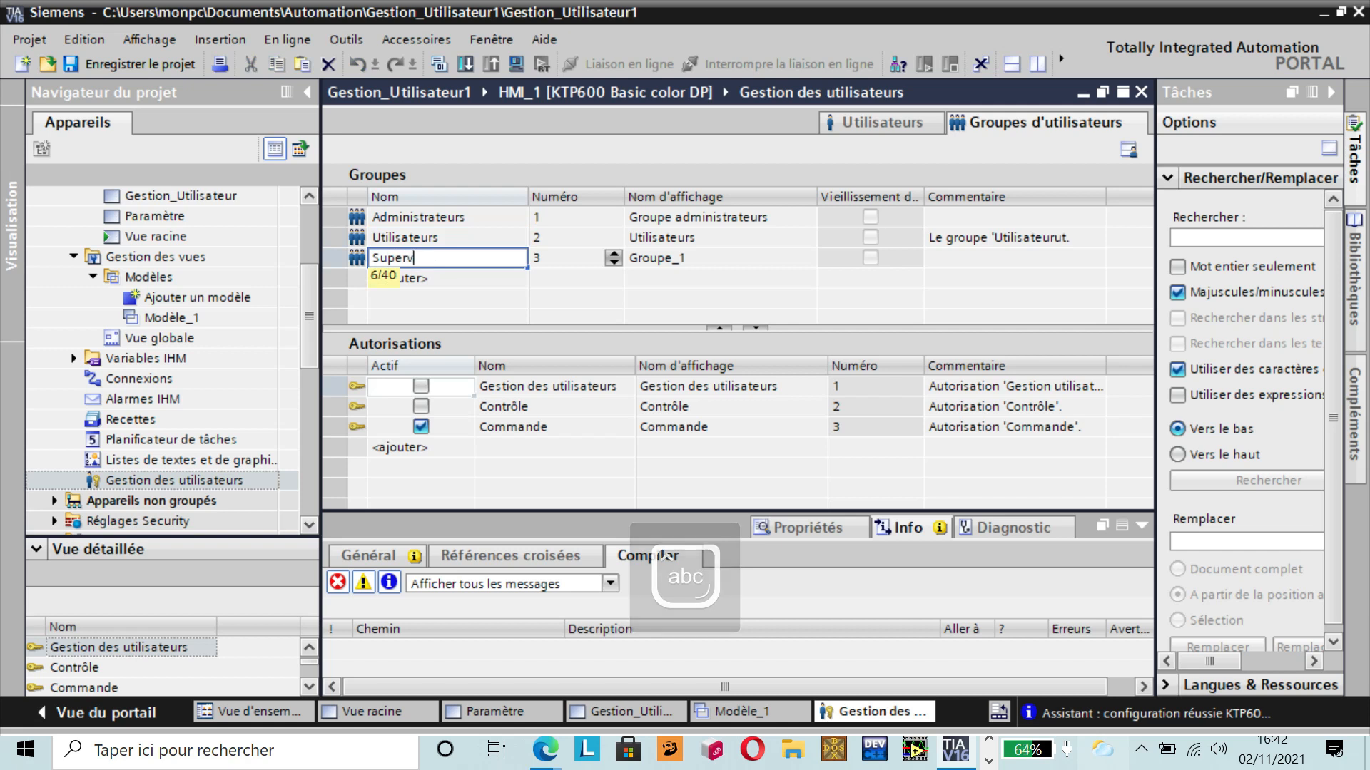
type("iseurs")
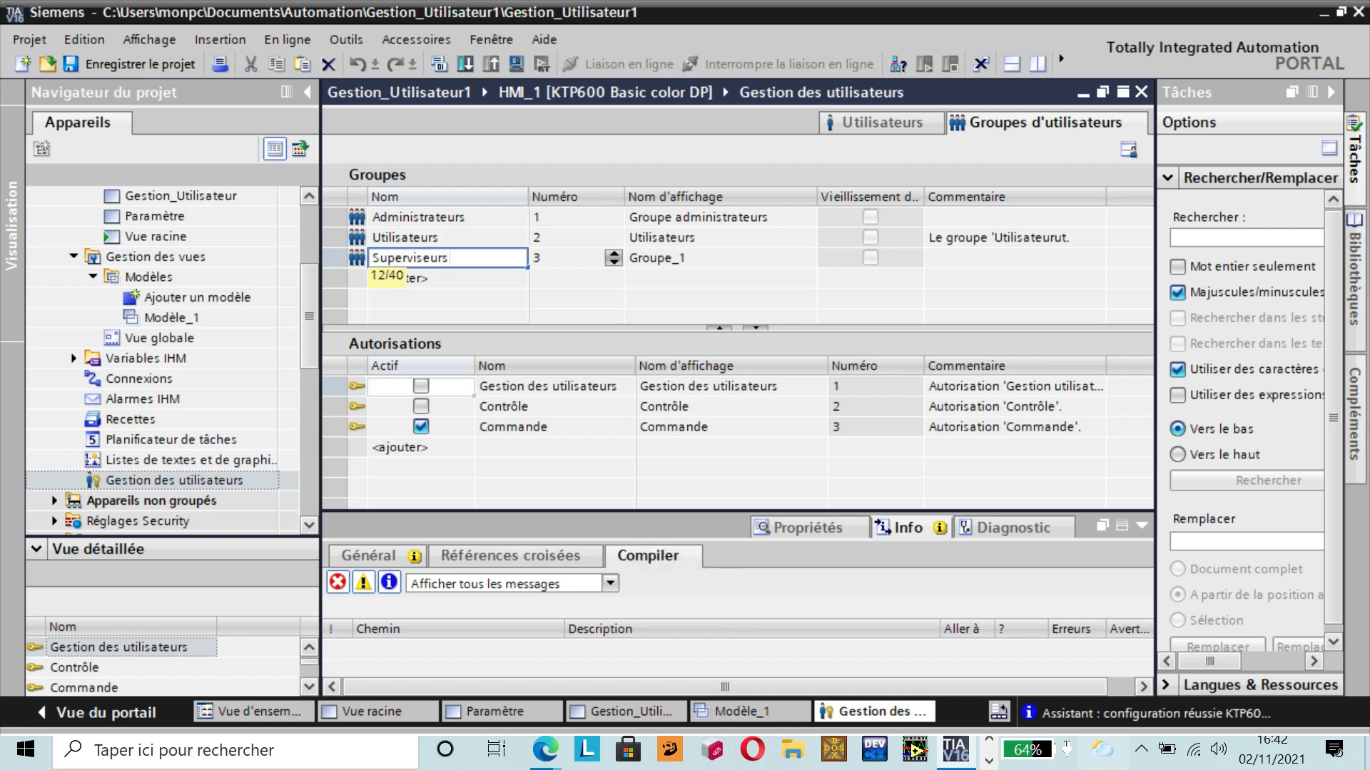
key("Return")
- Activate the Contrôle and Gestion des utilisateurs authorizations for the Superviseurs group and save the project
left_click(421, 408)
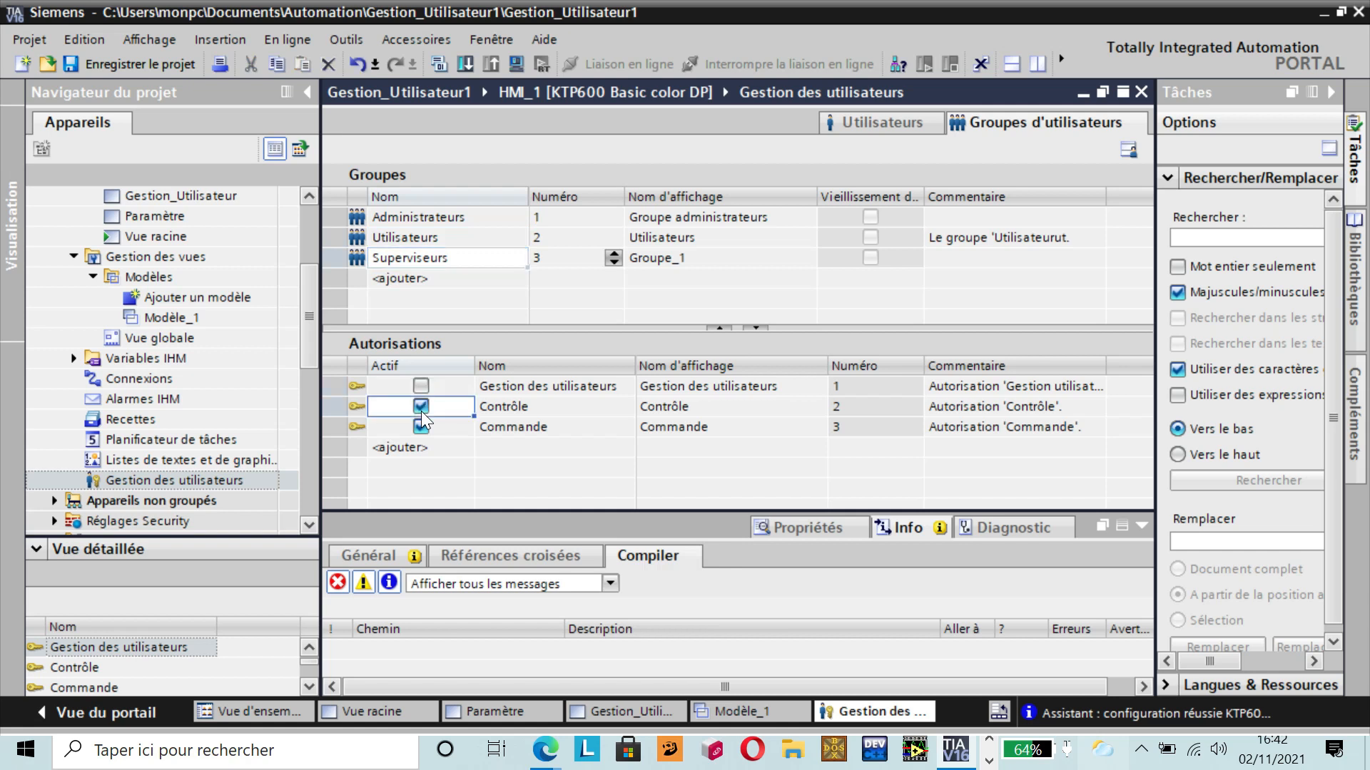
left_click(421, 386)
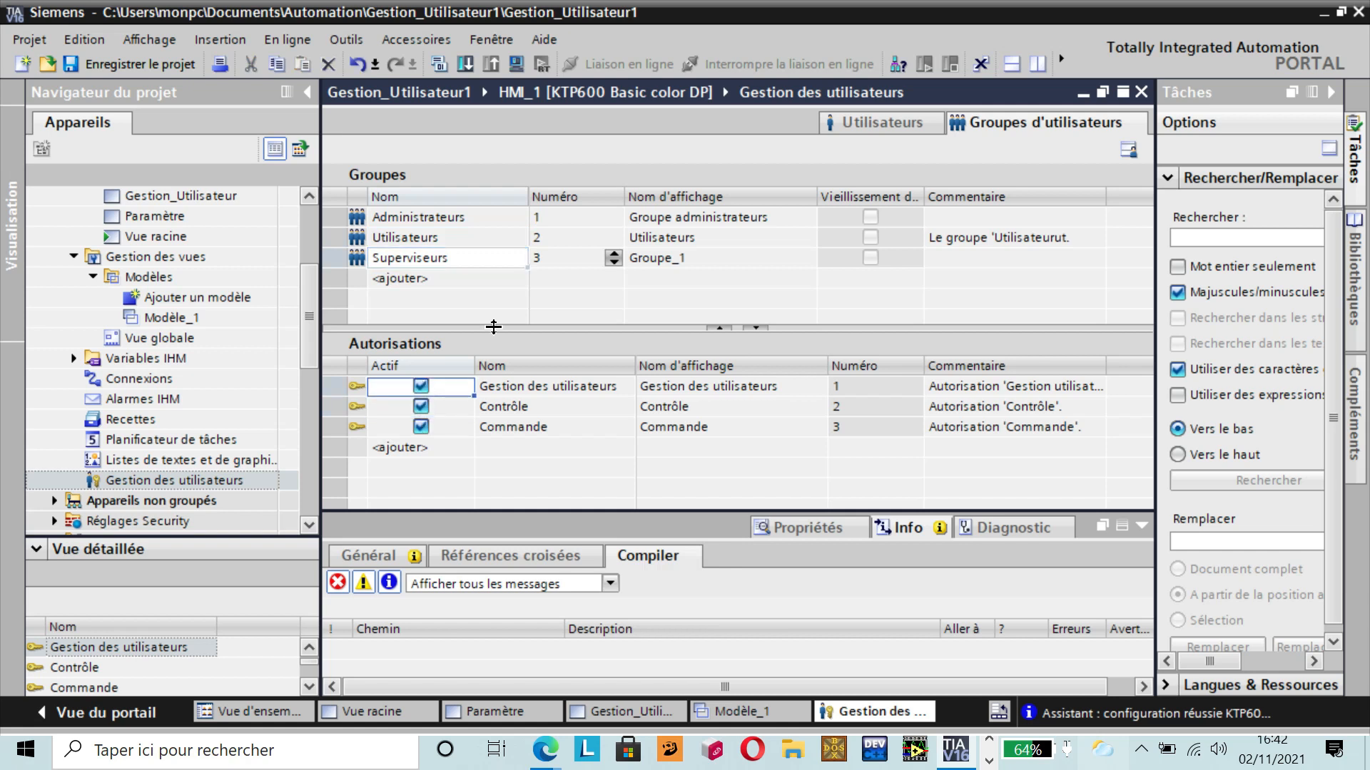
left_click(160, 62)
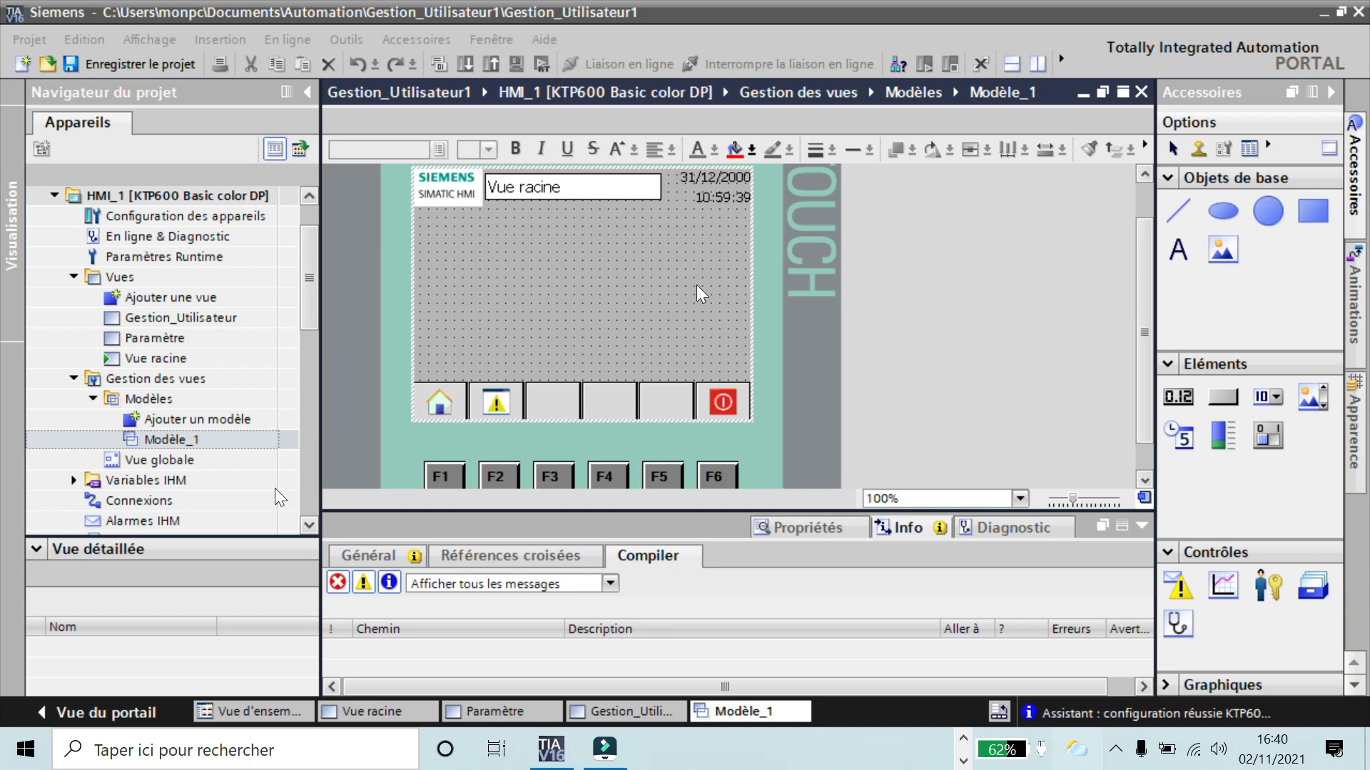
- Open user management from the HMI_1 project tree and switch to its user groups
left_click(307, 528)
left_click(307, 528)
left_click(307, 528)
left_click(307, 528)
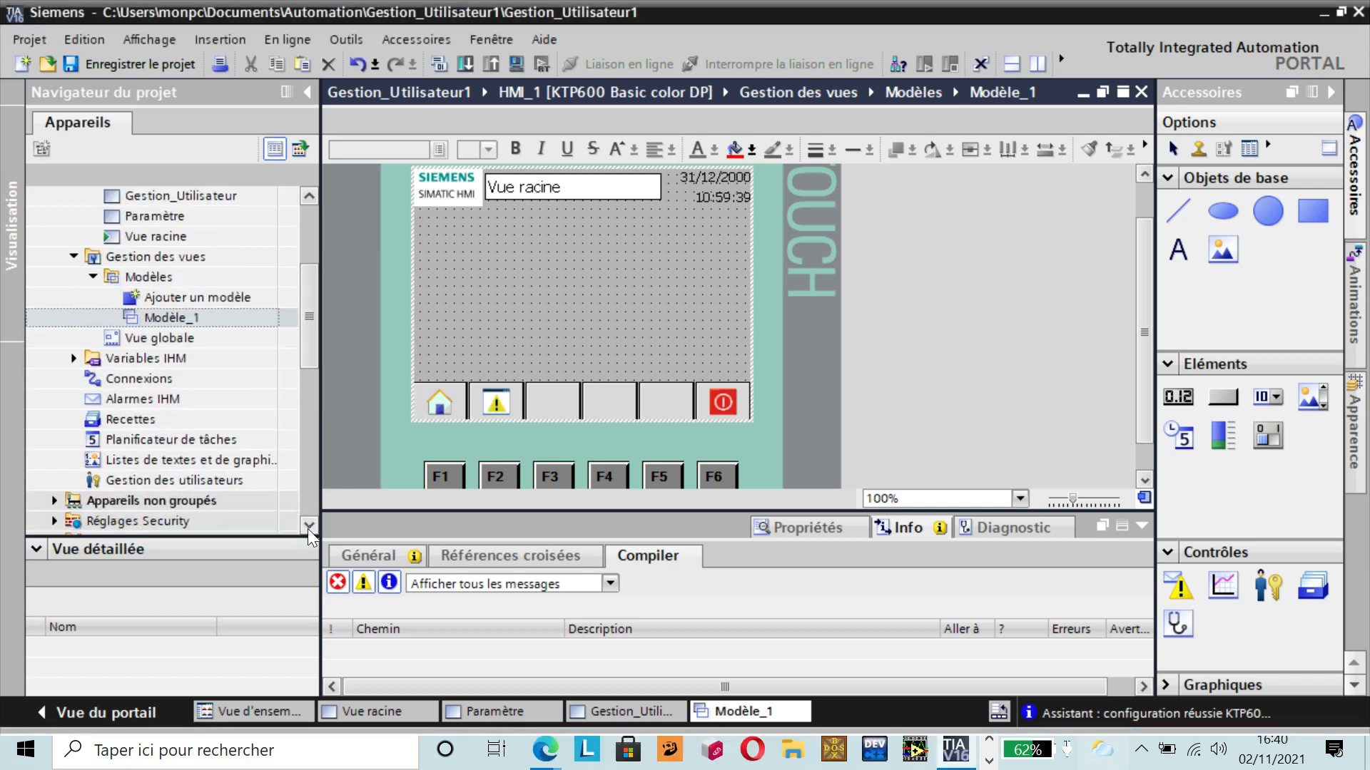
left_click(211, 482)
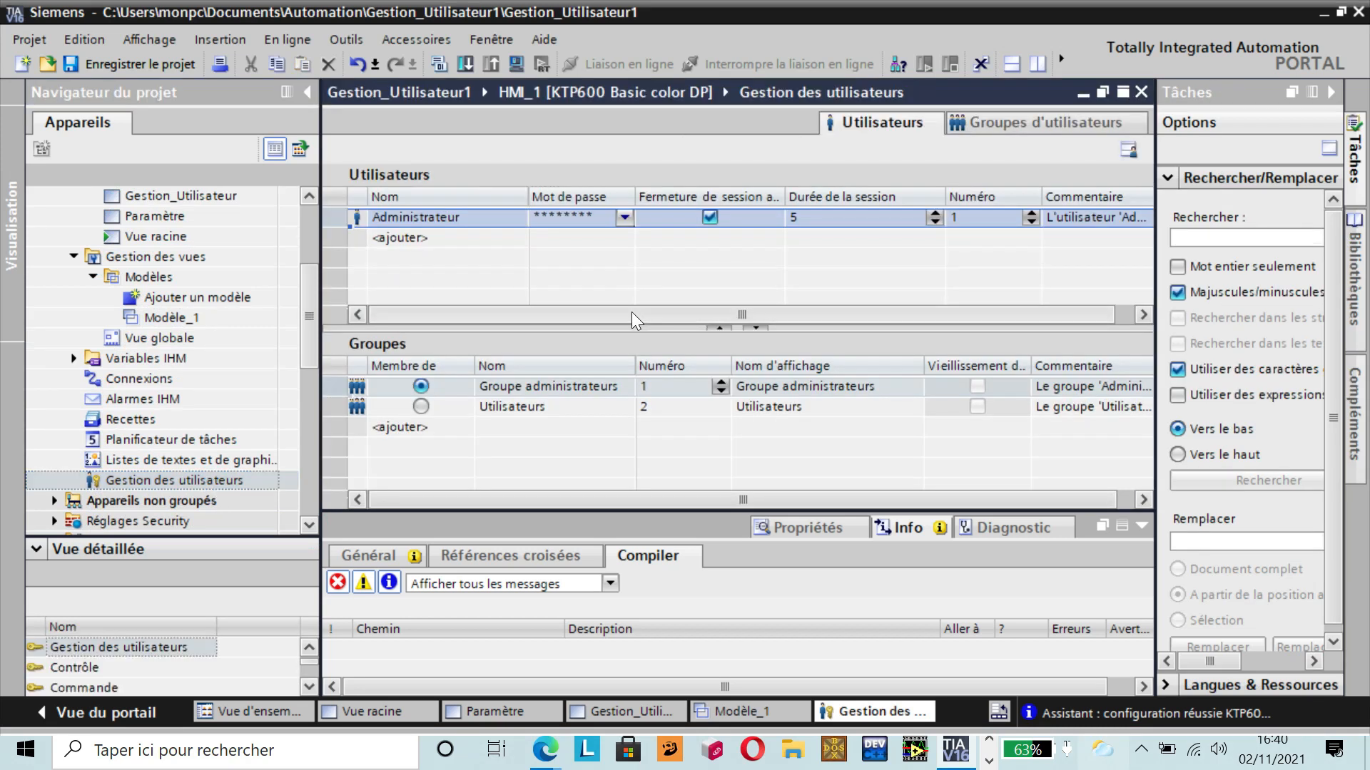
left_click(994, 119)
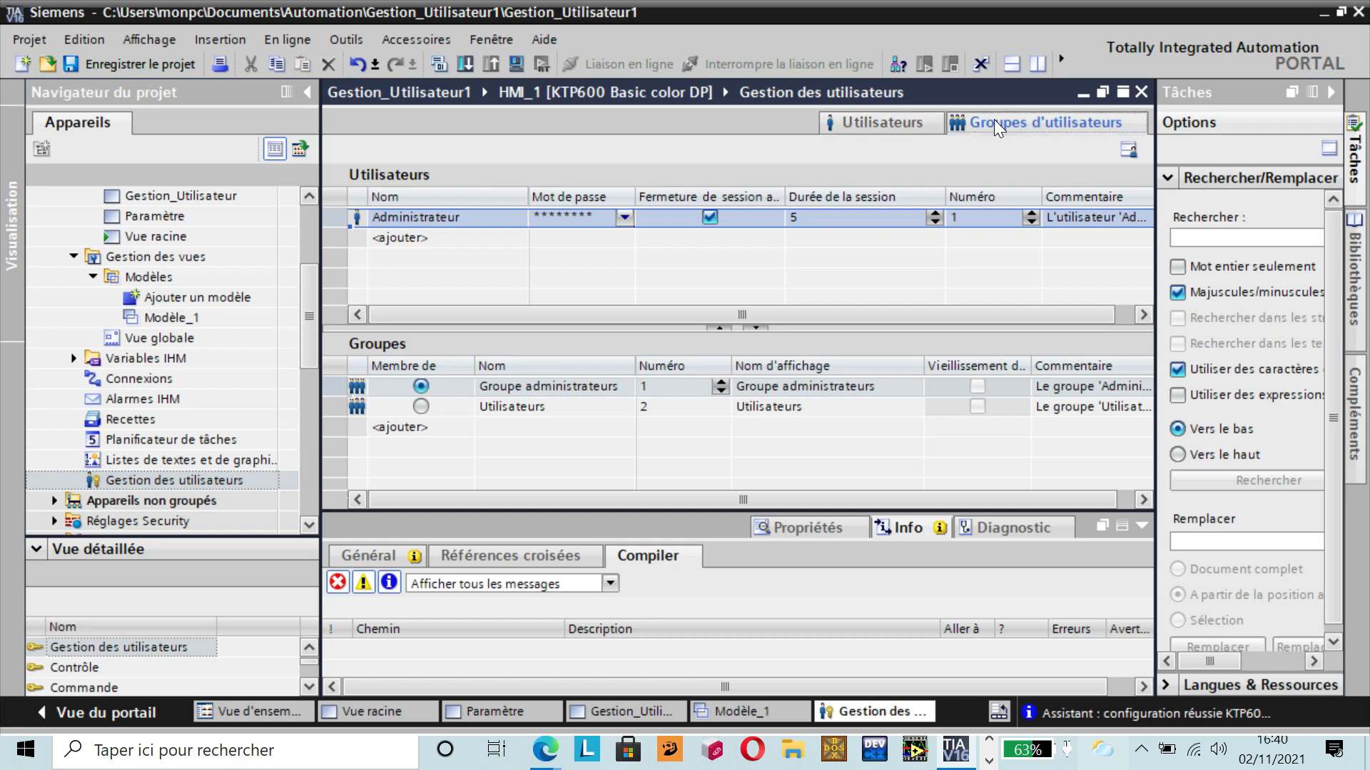
left_click(989, 760)
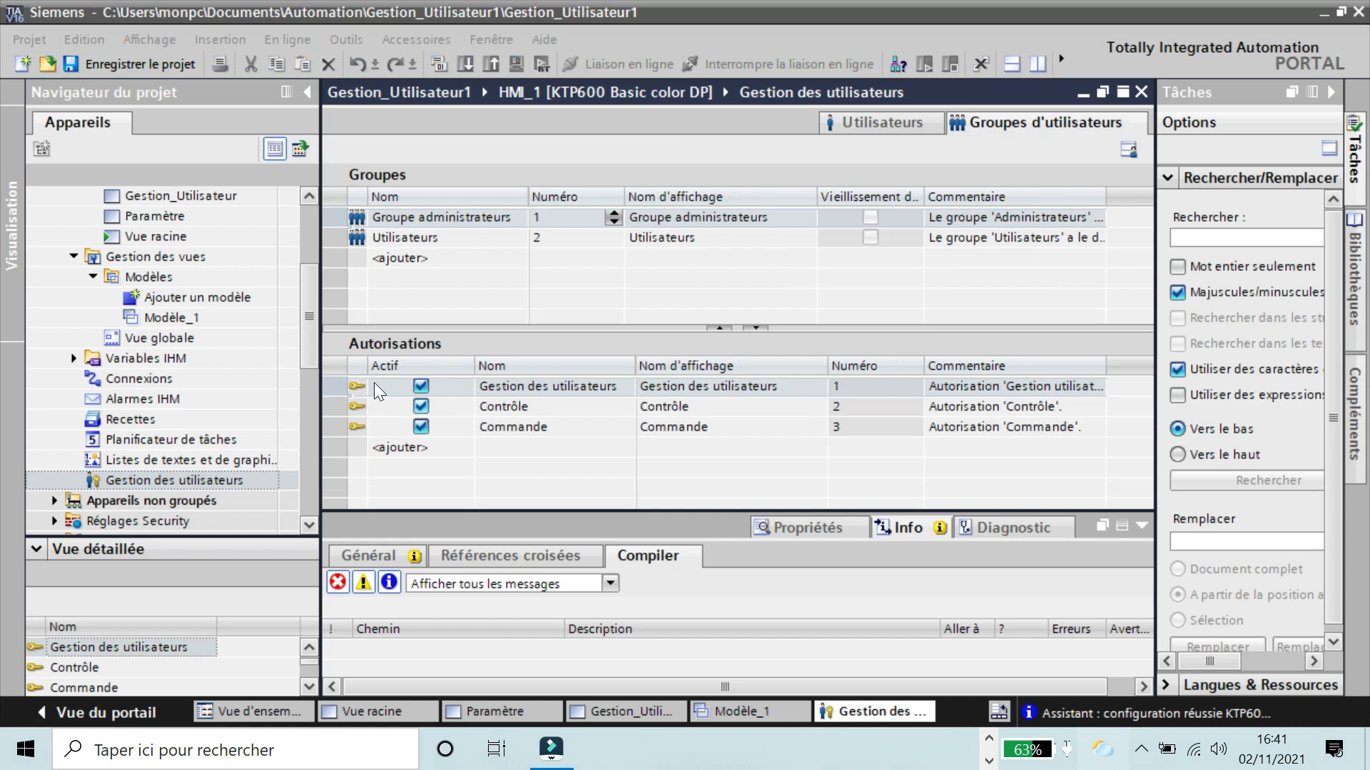
left_click(494, 219)
left_click(493, 220)
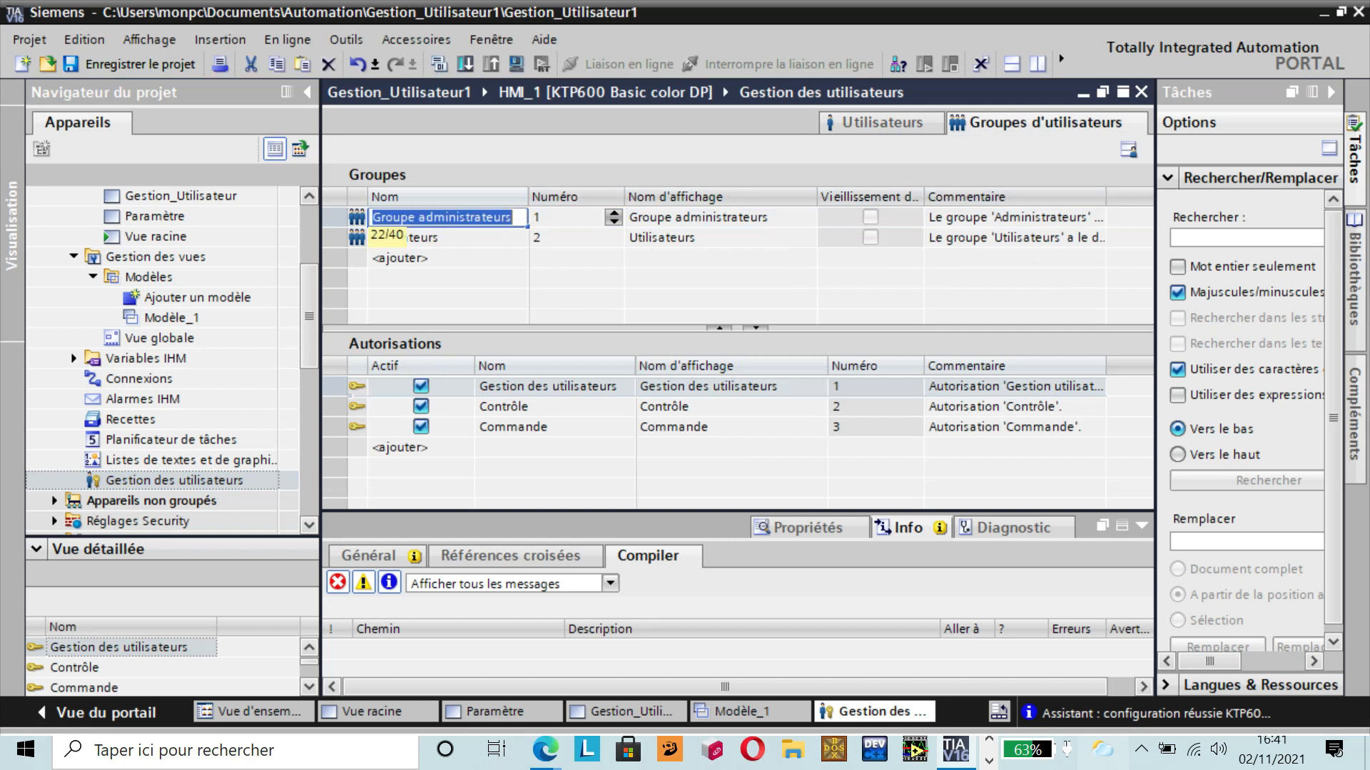
key("BackSpace")
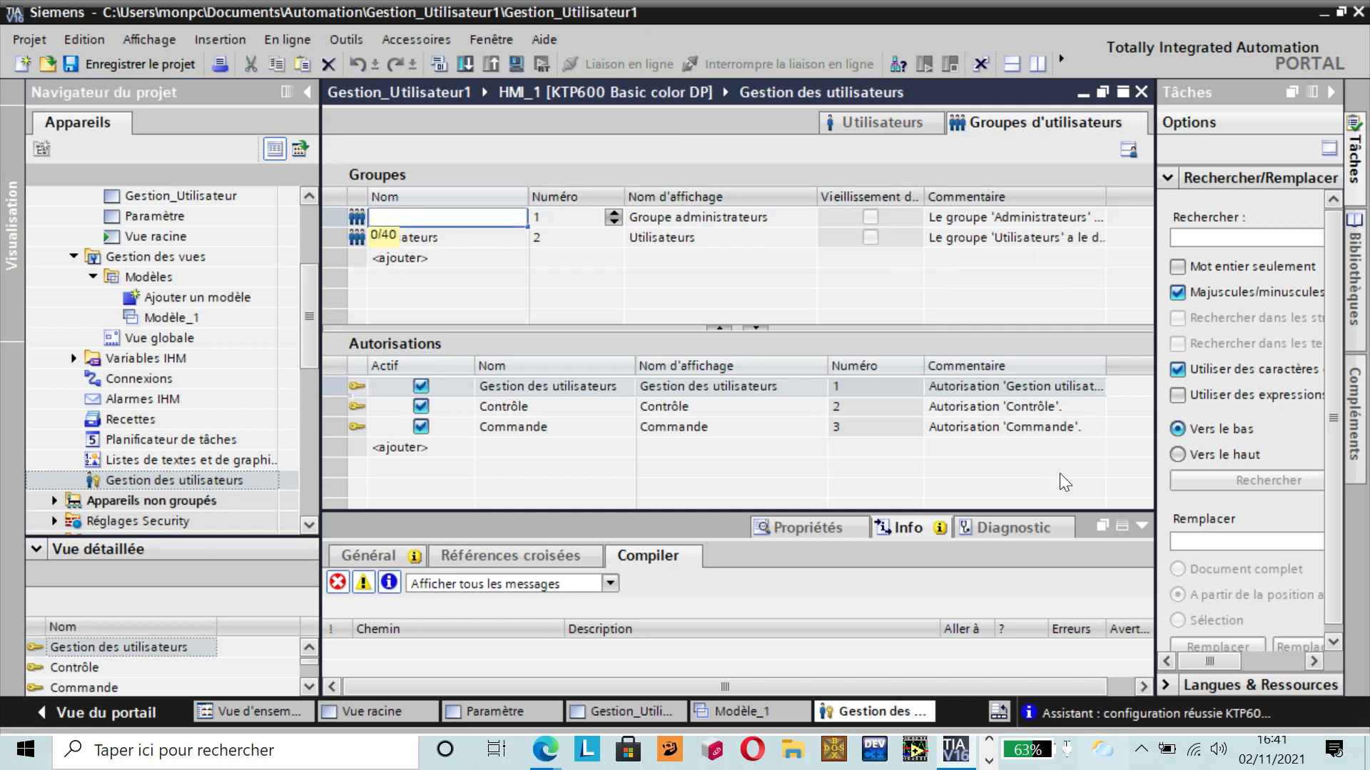
key("Escape")
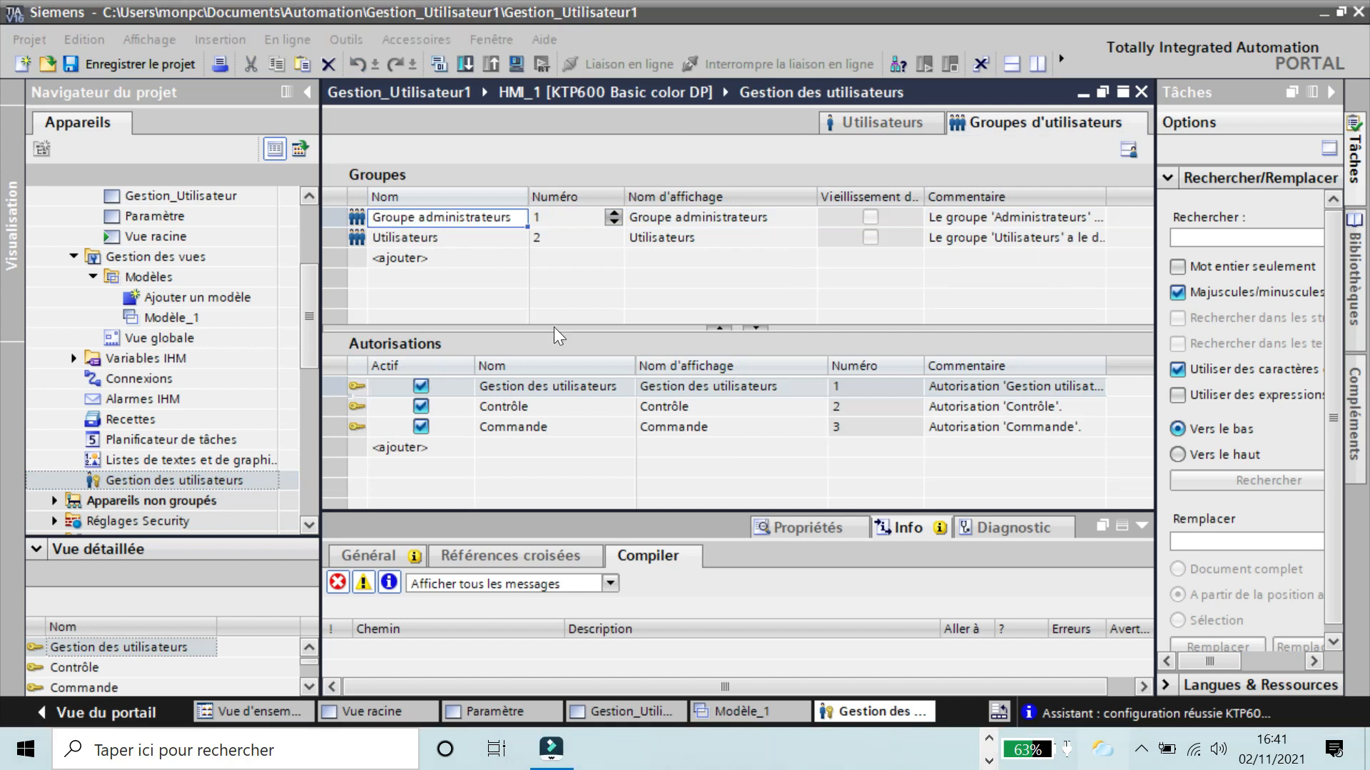
- Rename the first user group as Administrateurs and deactivate its Gestion des utilisateurs authorization
double_click(502, 215)
type("Groupe")
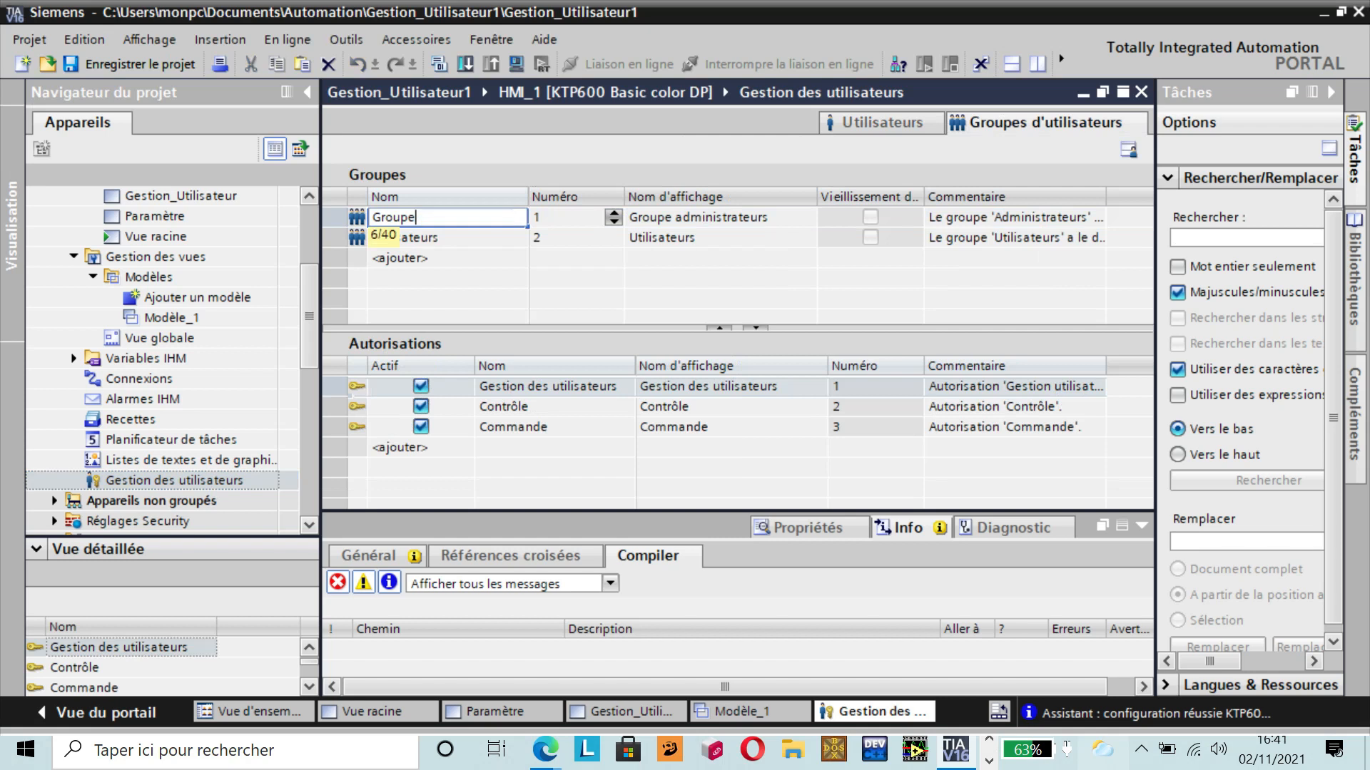
key("BackSpace")
key("BackSpace")
key("BackSpace")
key("BackSpace")
key("BackSpace")
key("BackSpace")
type("Admi")
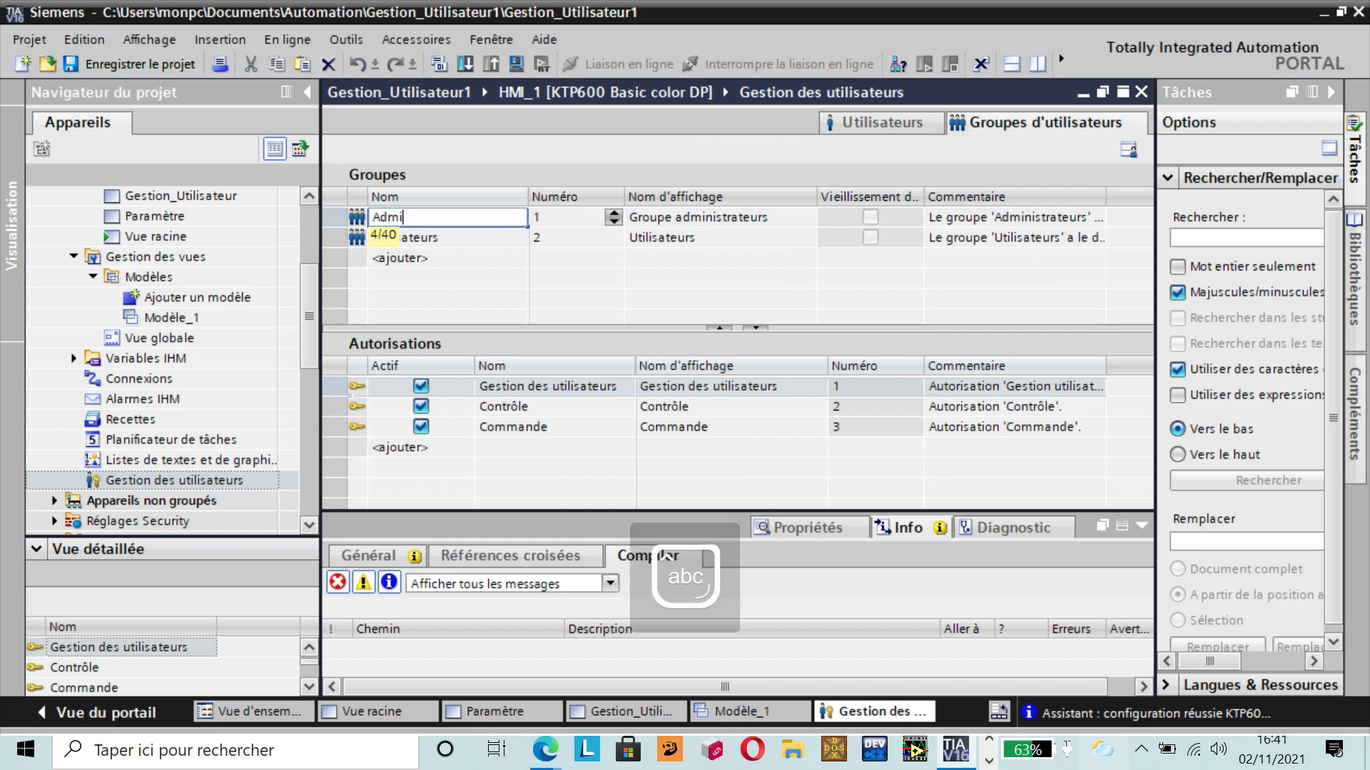
type("nistrateurs")
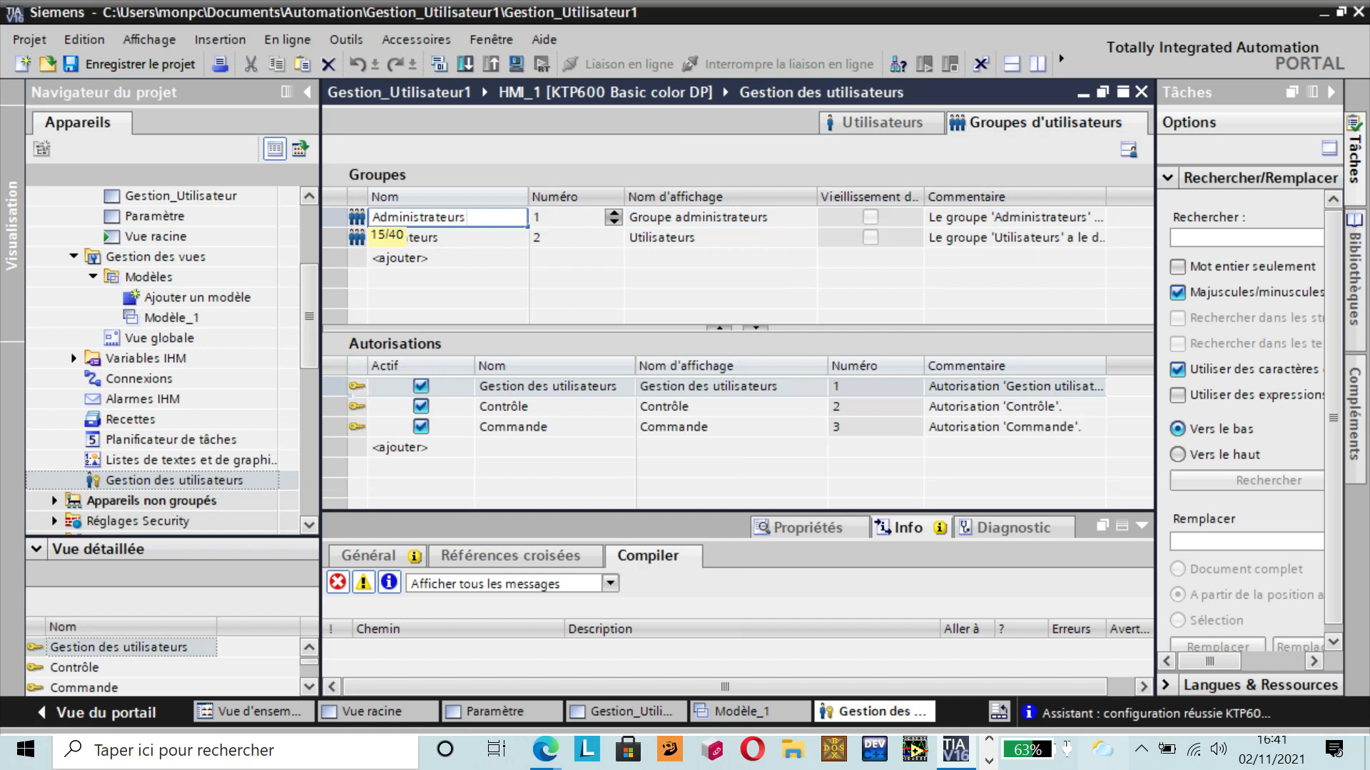
left_click(421, 386)
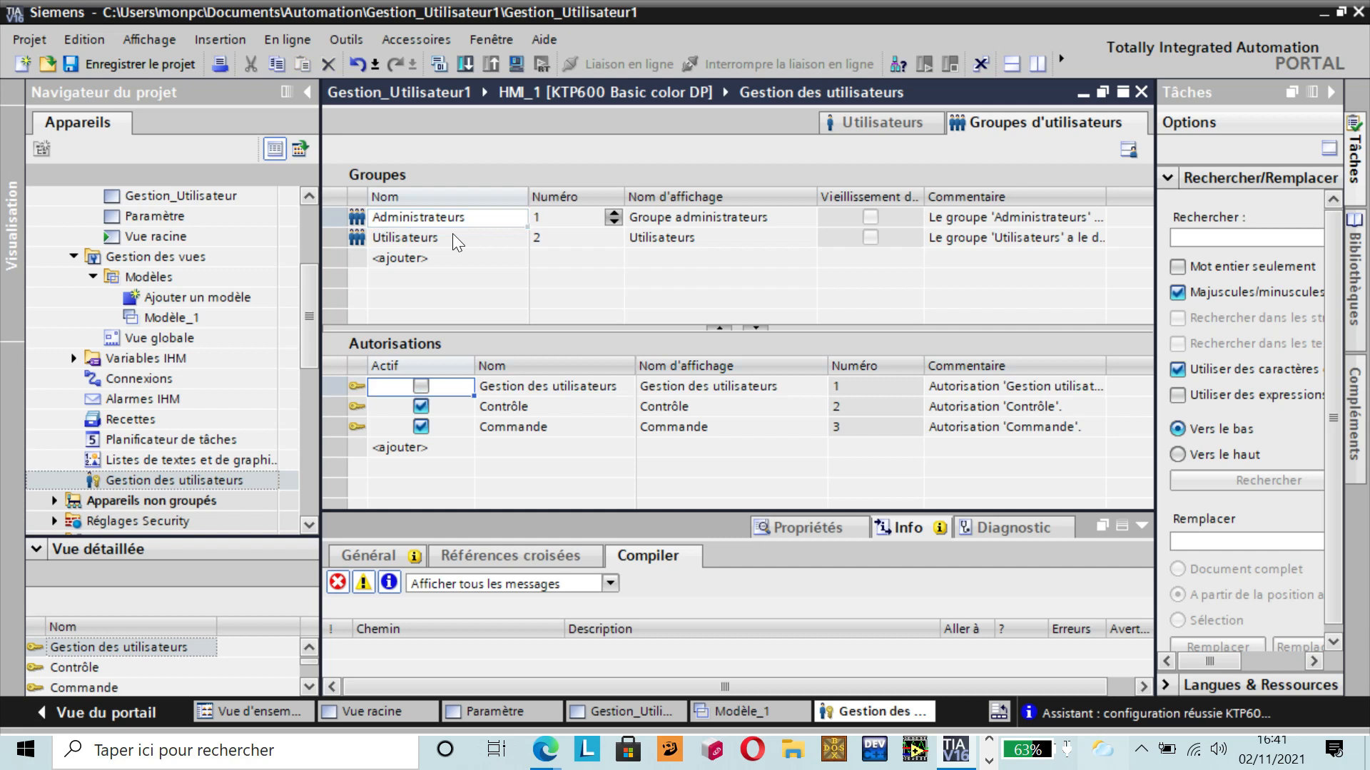
- Clear the comment of the Administrateurs group
double_click(1006, 215)
left_click(1008, 217)
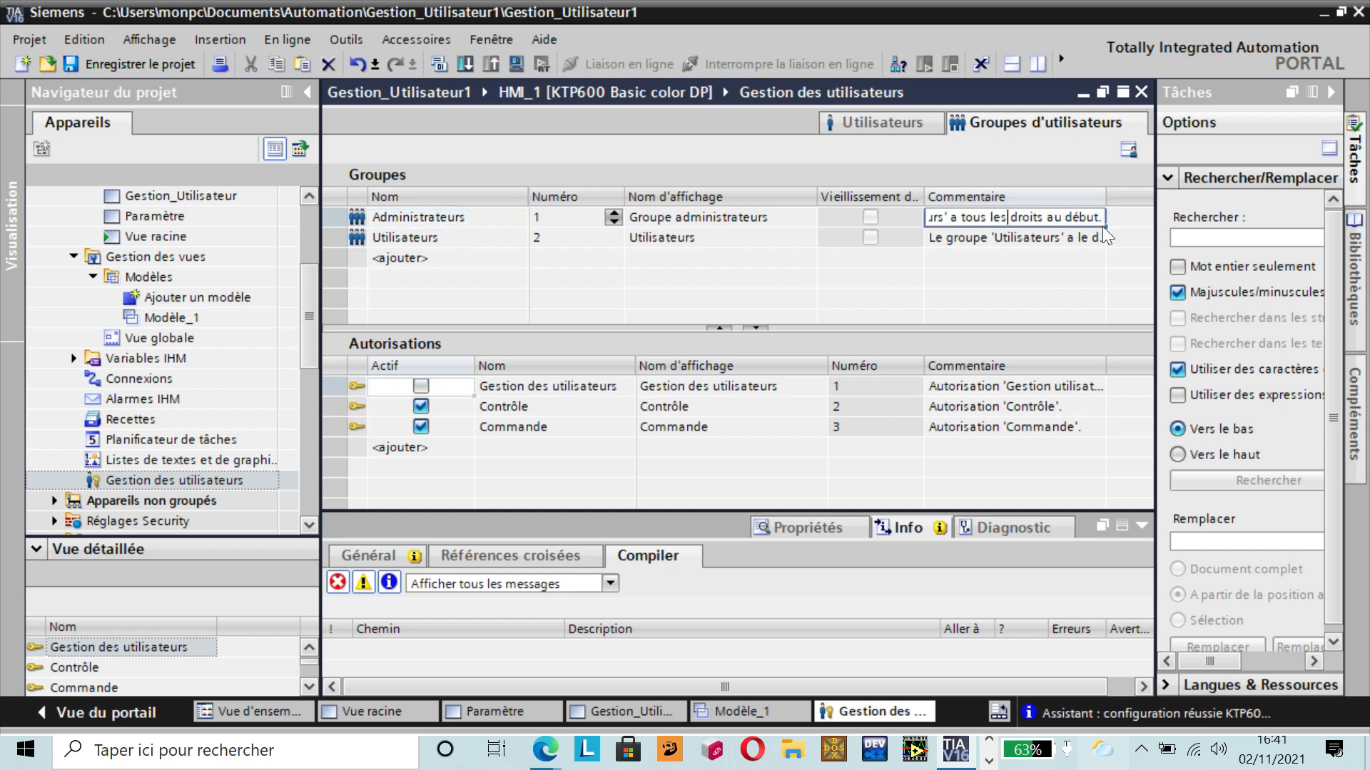
key("Left")
key("Left")
key("Left")
key("Left")
key("Left")
key("Left")
key("Left")
key("Left")
key("Left")
key("Left")
key("Left")
key("Left")
key("Left")
key("Left")
key("Left")
key("Left")
key("Left")
key("Left")
key("Left")
key("Left")
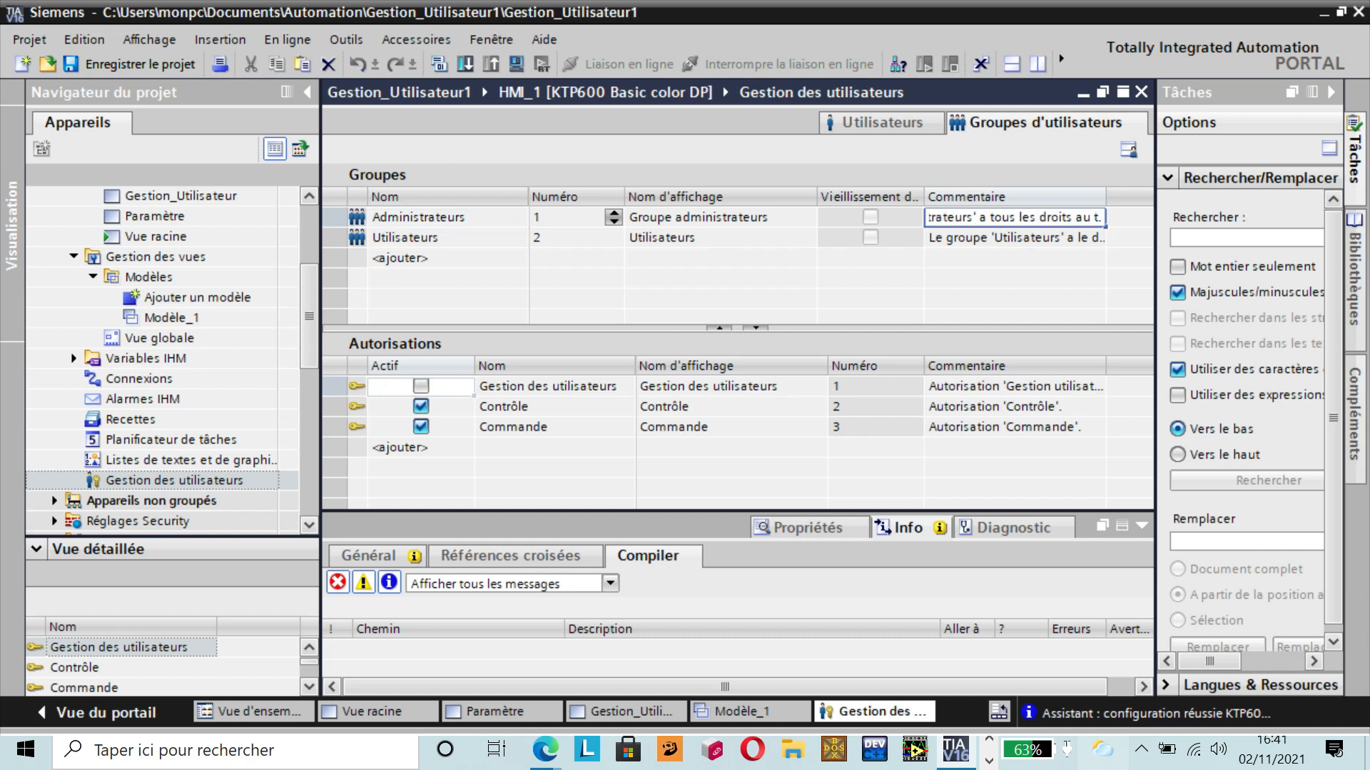
key("BackSpace")
key("BackSpace")
key("BackSpace")
key("BackSpace")
key("BackSpace")
key("BackSpace")
key("BackSpace")
key("BackSpace")
key("BackSpace")
key("BackSpace")
key("BackSpace")
key("BackSpace")
key("BackSpace")
key("BackSpace")
key("BackSpace")
key("BackSpace")
key("BackSpace")
key("BackSpace")
key("BackSpace")
key("BackSpace")
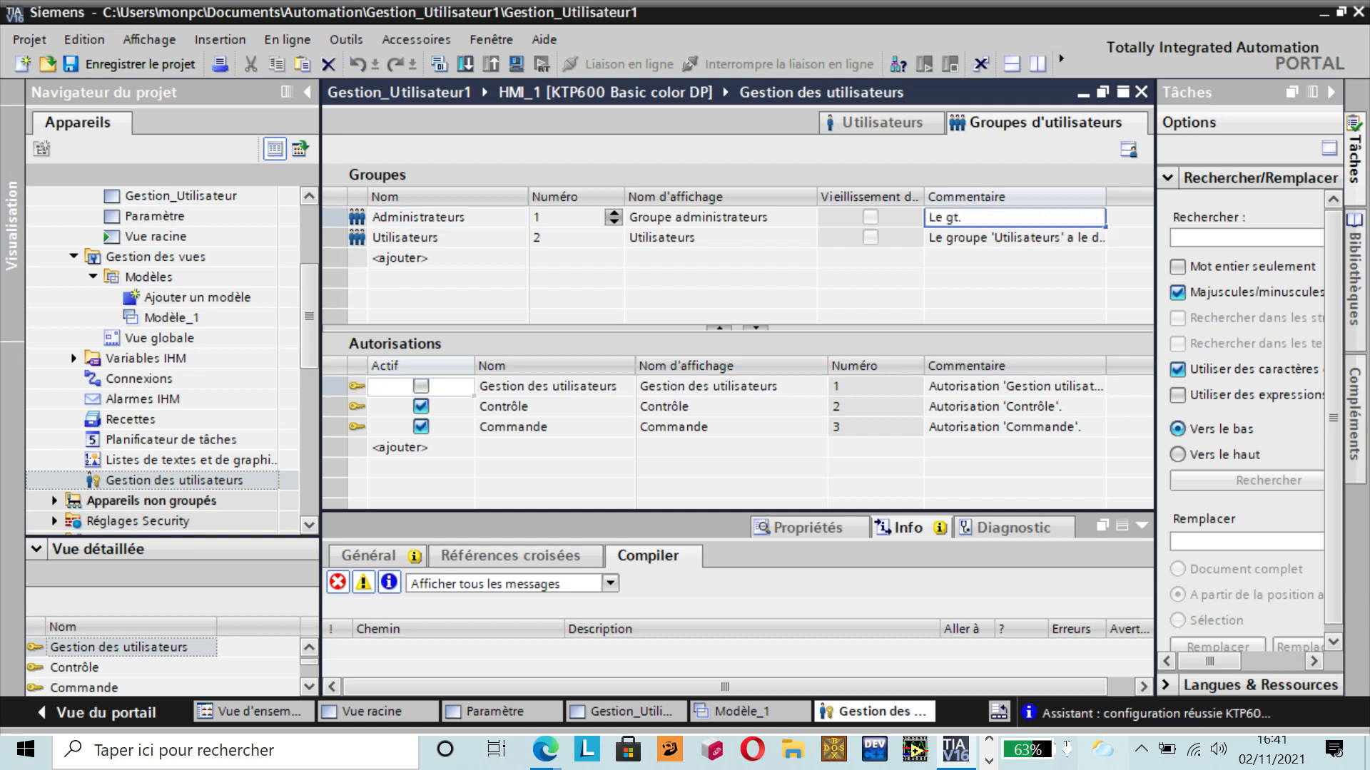
key("BackSpace")
key("BackSpace")
key("BackSpace")
key("BackSpace")
key("BackSpace")
key("BackSpace")
- Shorten the comment of the Utilisateurs group to "Le groupe 'Utilisateurut."
double_click(1020, 238)
double_click(1006, 238)
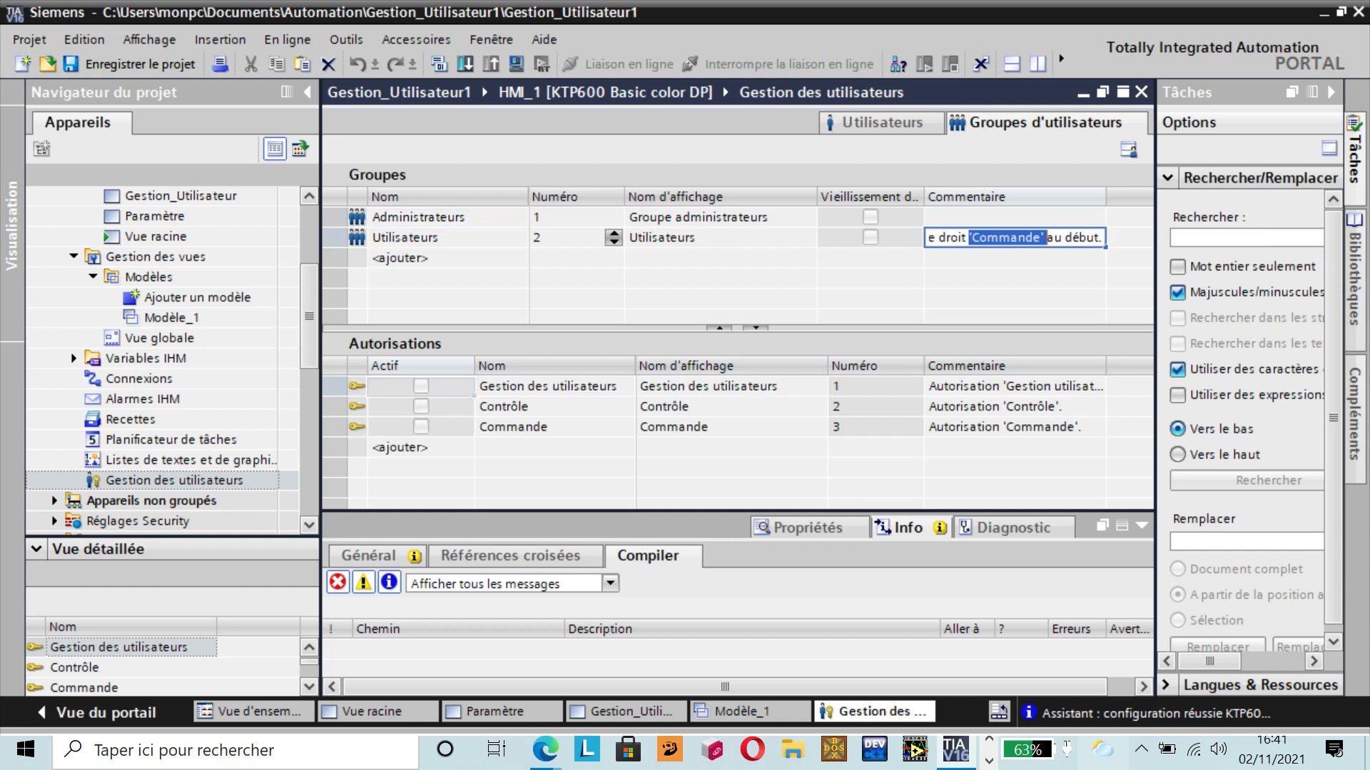
key("BackSpace")
key("BackSpace")
key("BackSpace")
key("BackSpace")
key("BackSpace")
key("BackSpace")
key("BackSpace")
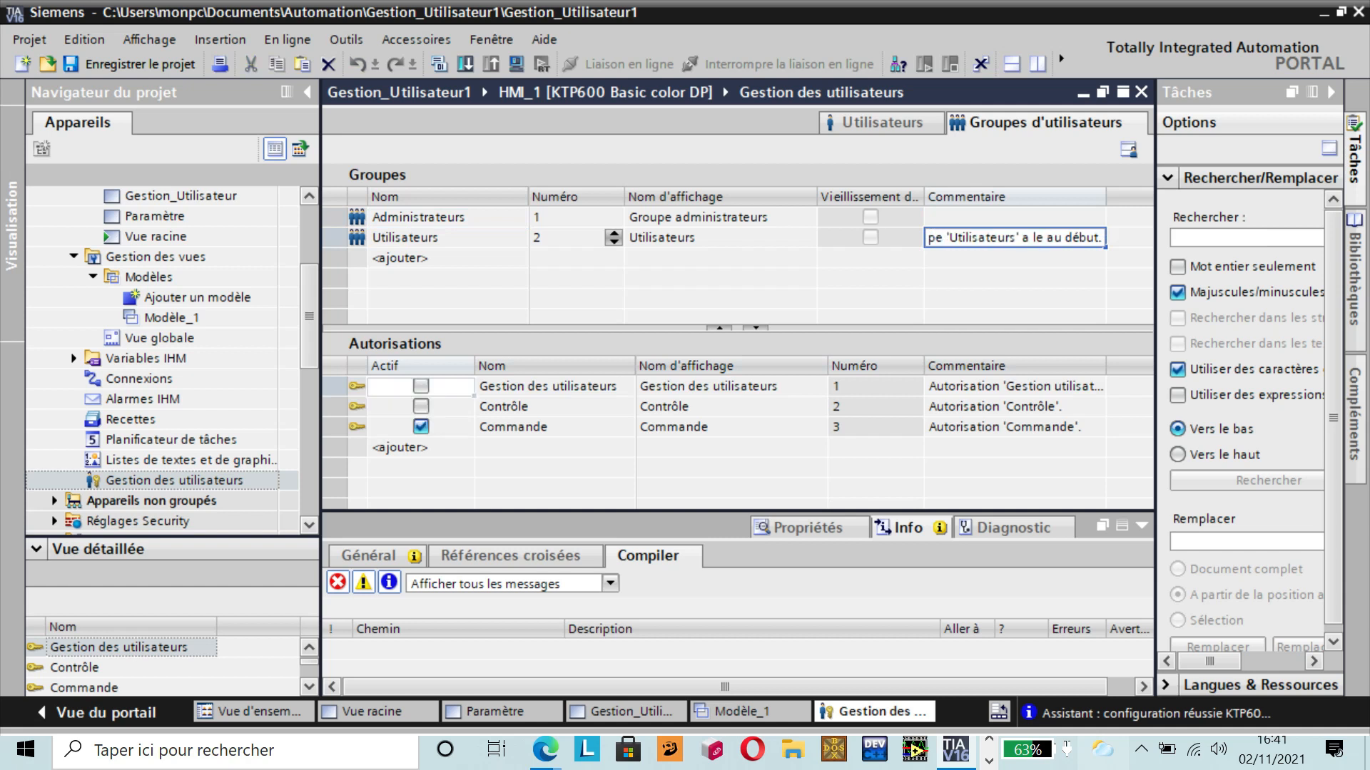
key("Delete")
key("Delete")
key("Delete")
key("Delete")
key("Delete")
key("Delete")
key("Delete")
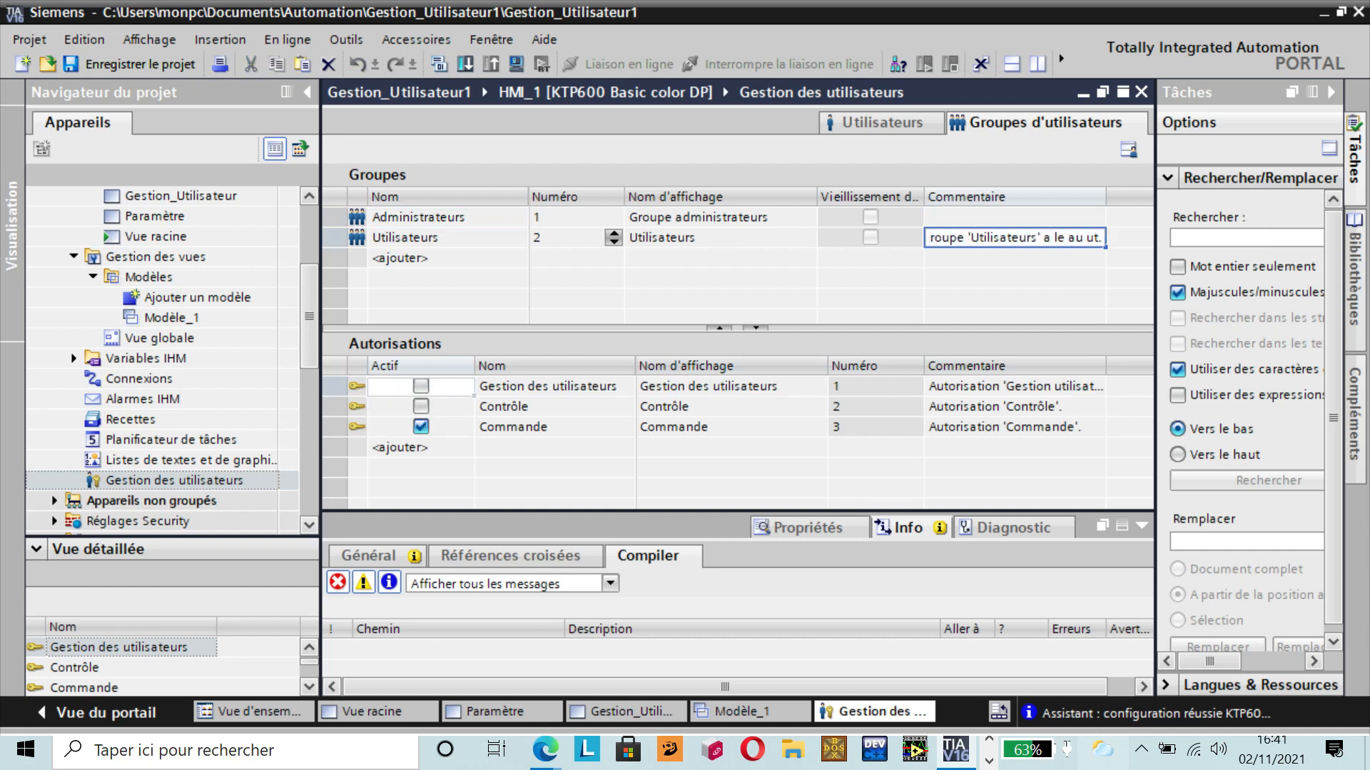
key("BackSpace")
key("BackSpace")
key("BackSpace")
key("BackSpace")
key("BackSpace")
key("BackSpace")
key("BackSpace")
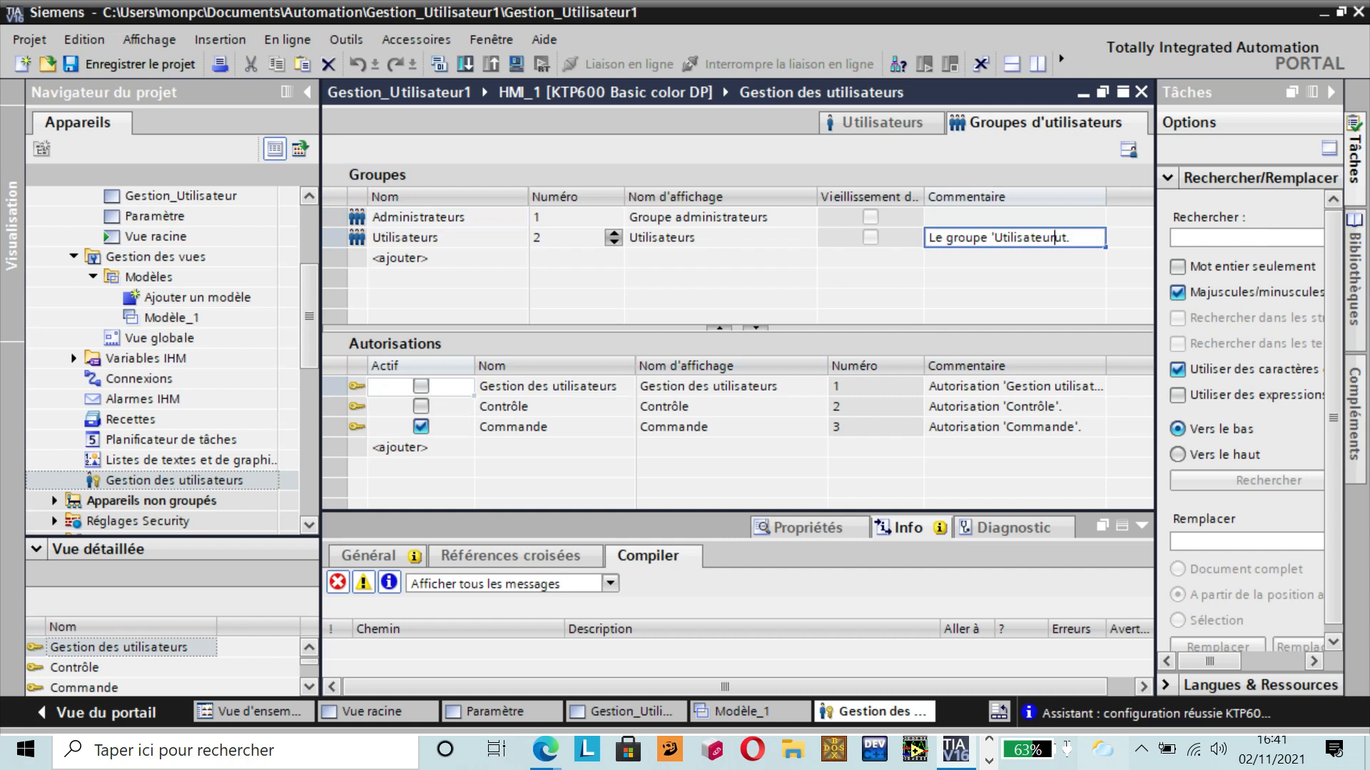
- Add a third user group and name it Superviseurs
key("Return")
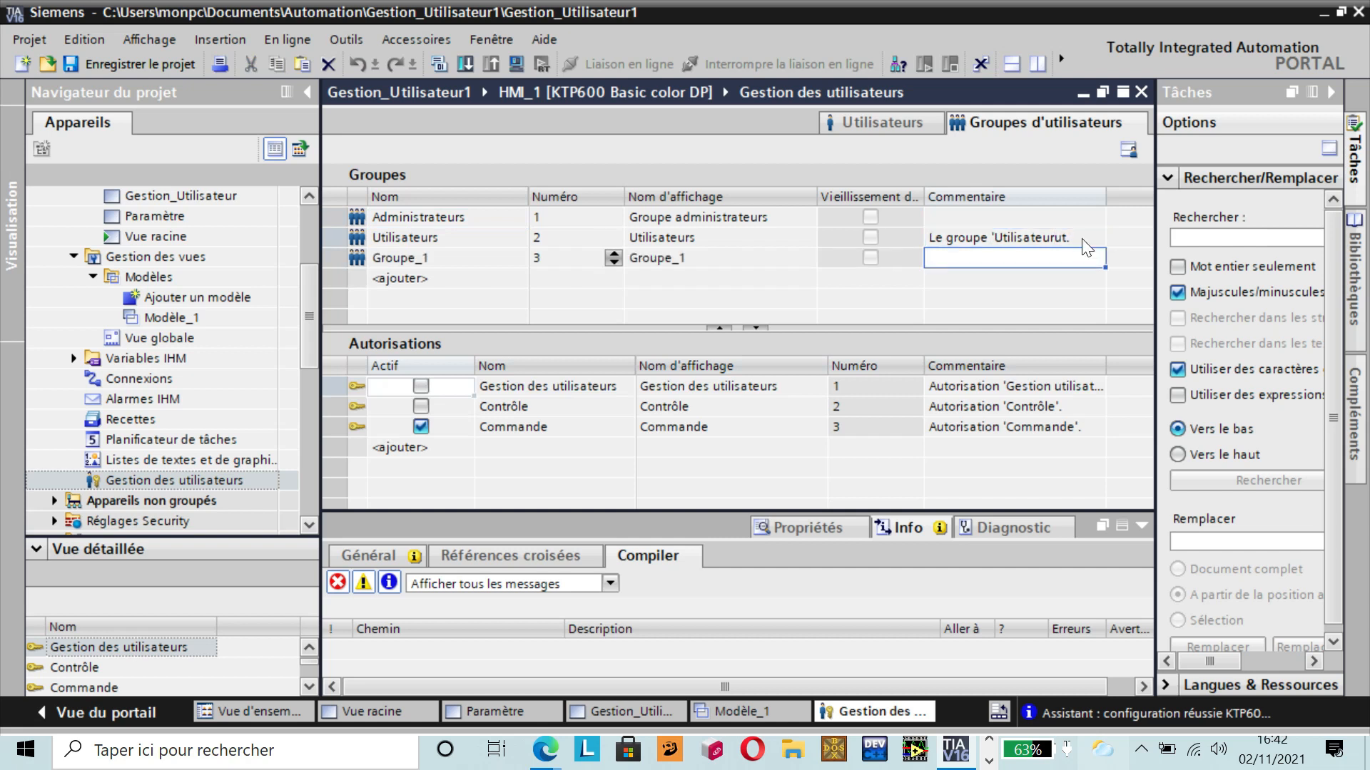
left_click(435, 237)
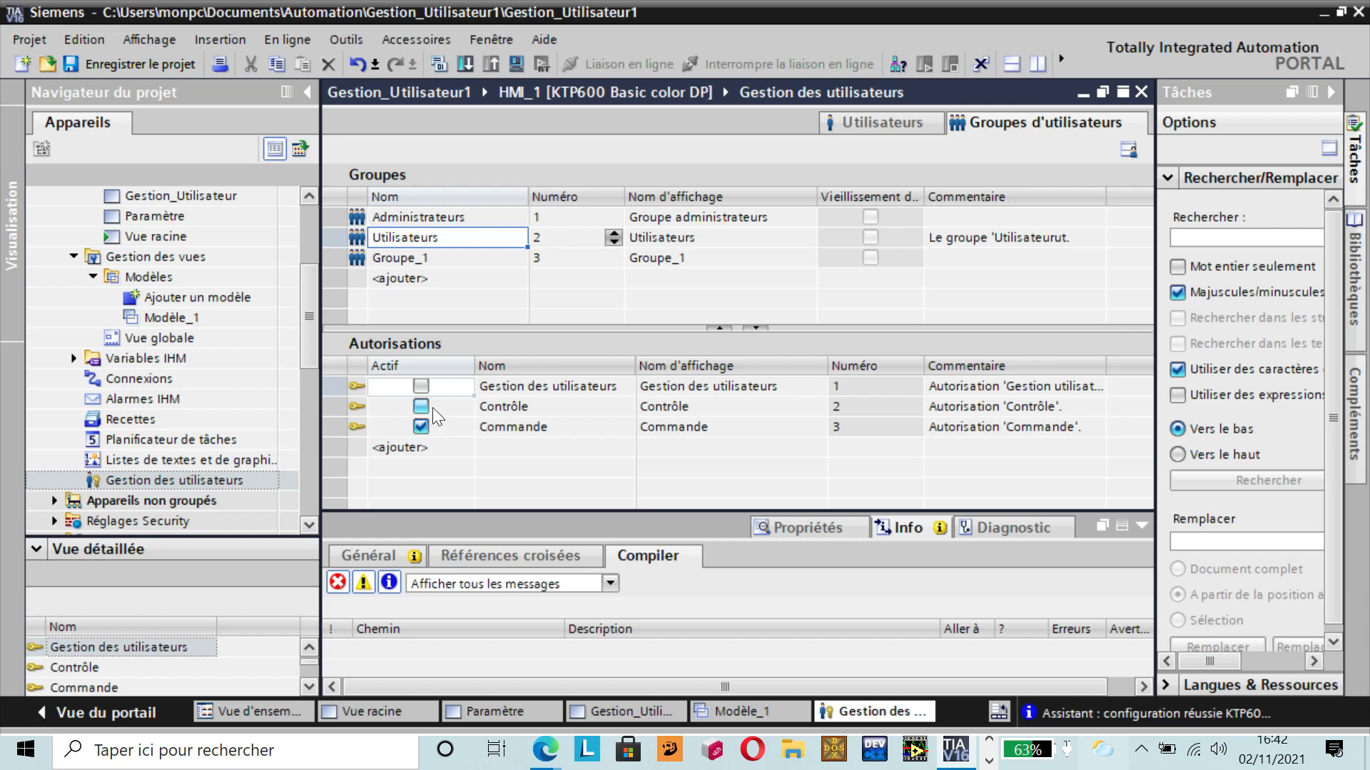
left_click(428, 257)
left_click(428, 257)
key("BackSpace")
key("Caps_Lock")
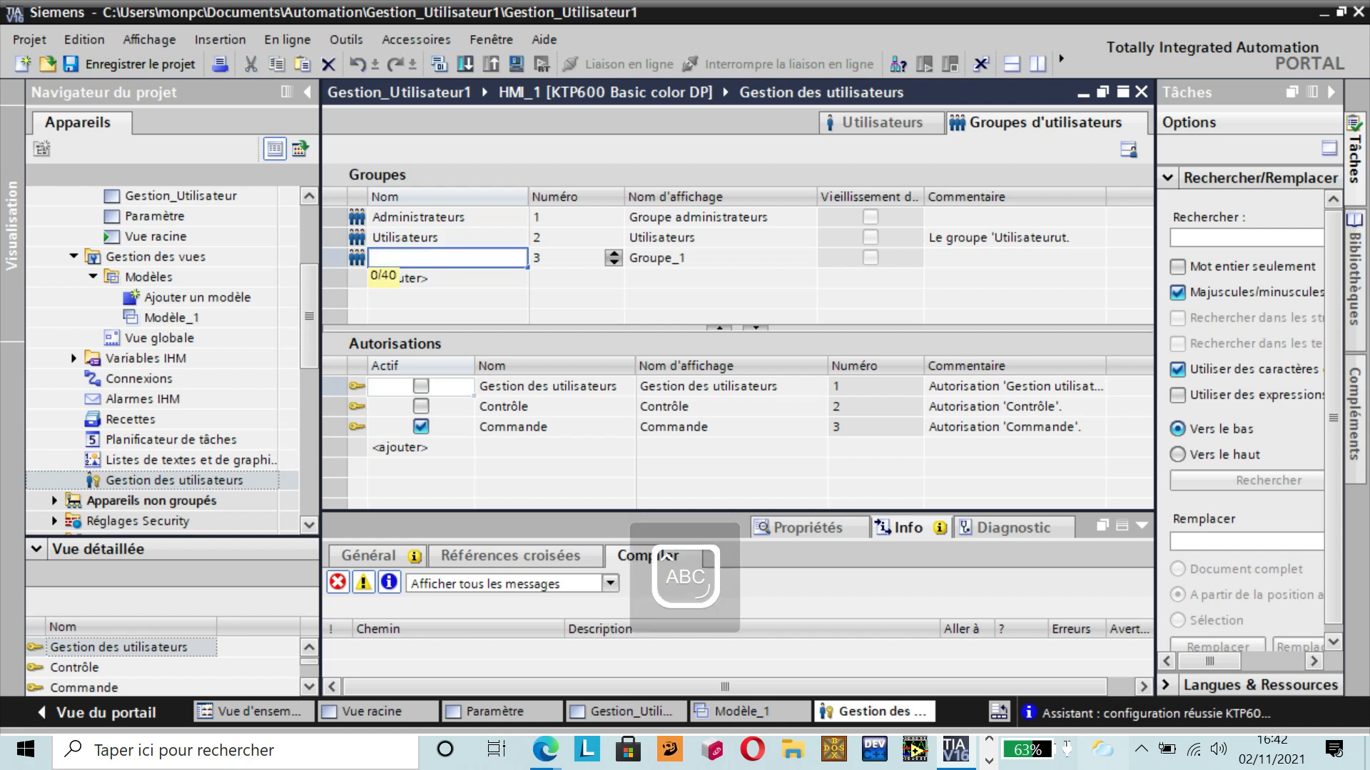
type("S")
key("Caps_Lock")
type("uperviseurs")
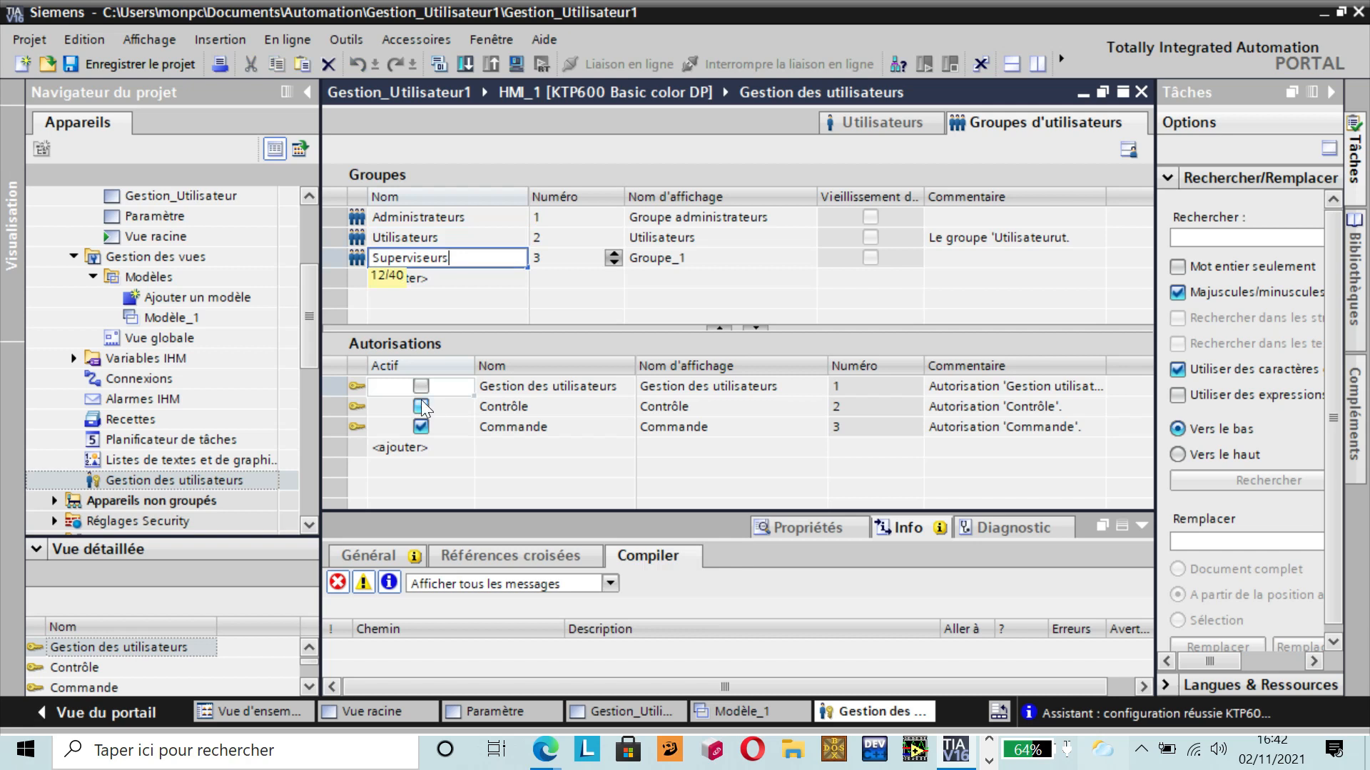
key("Return")
- Activate the Contrôle and Gestion des utilisateurs authorizations for the Superviseurs group and save the project
left_click(421, 409)
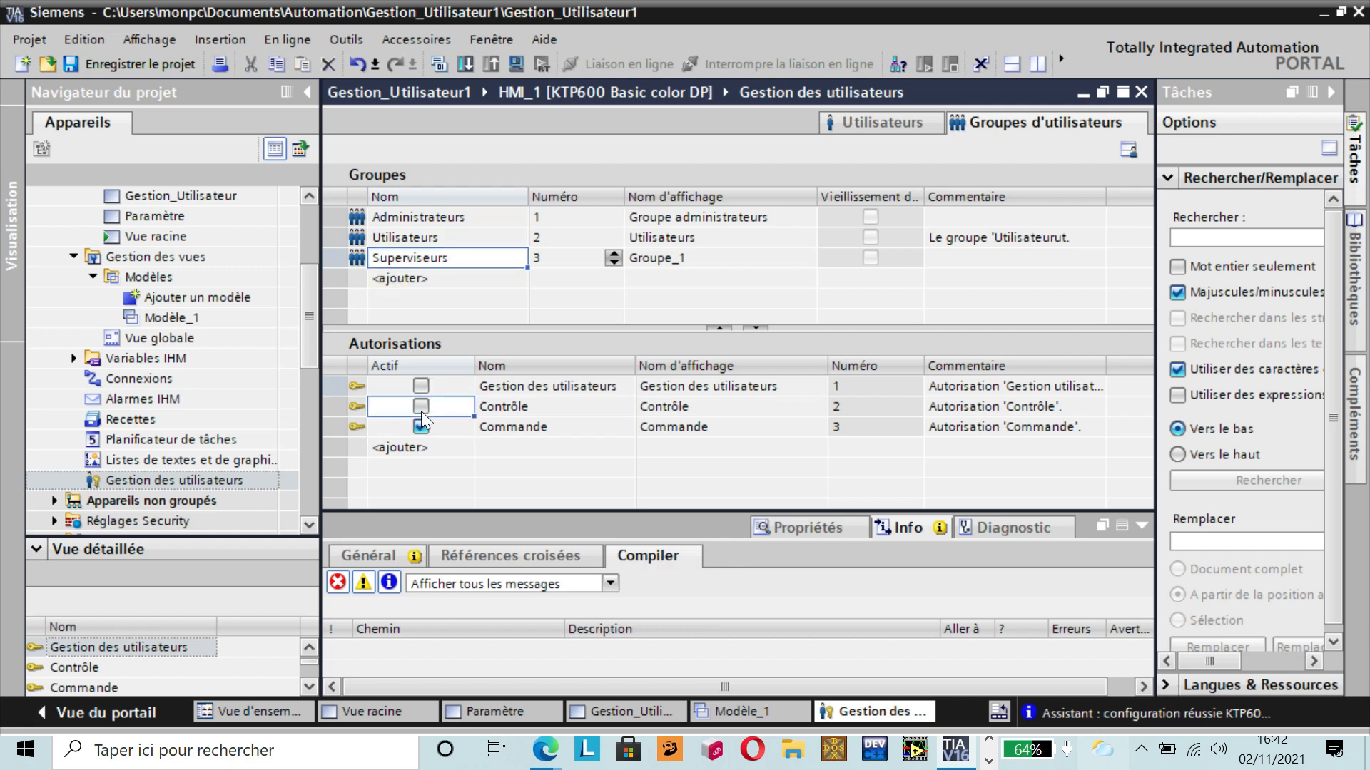
left_click(423, 385)
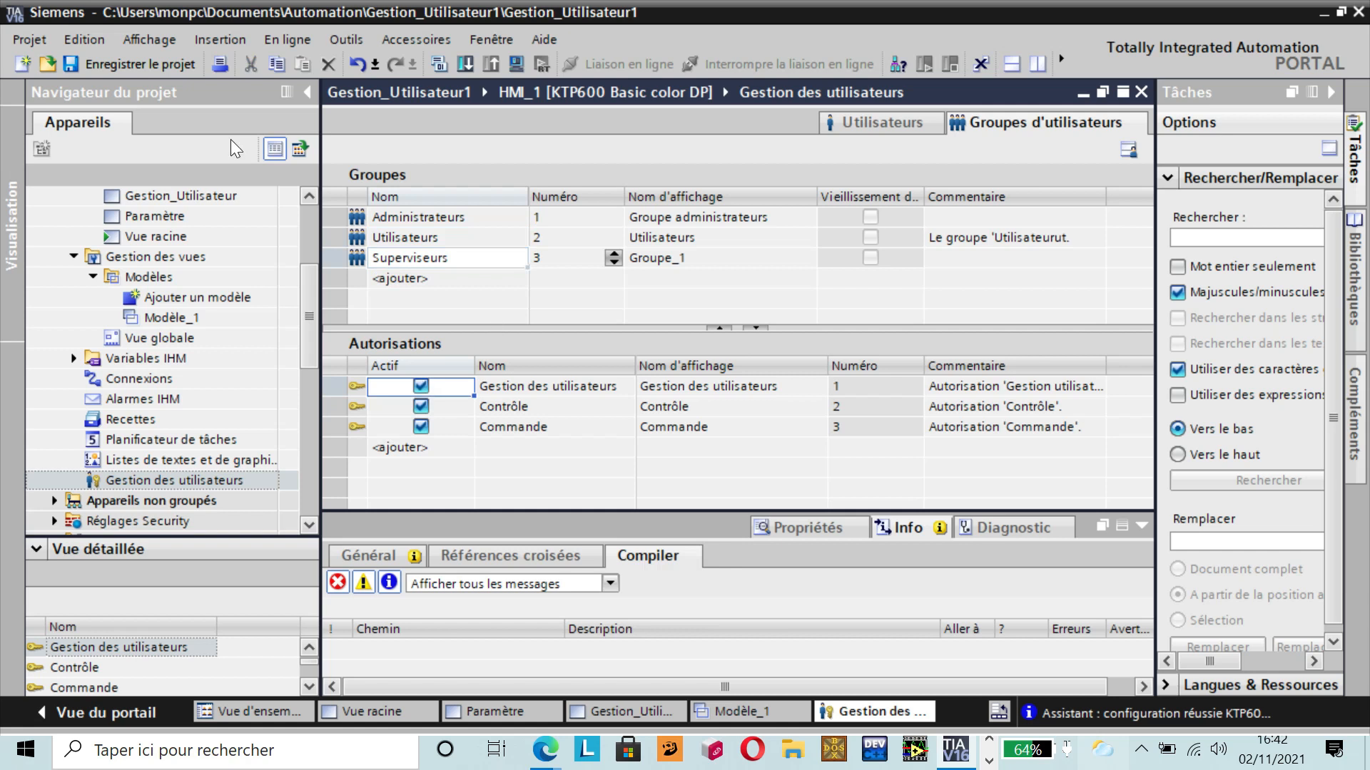
left_click(160, 63)
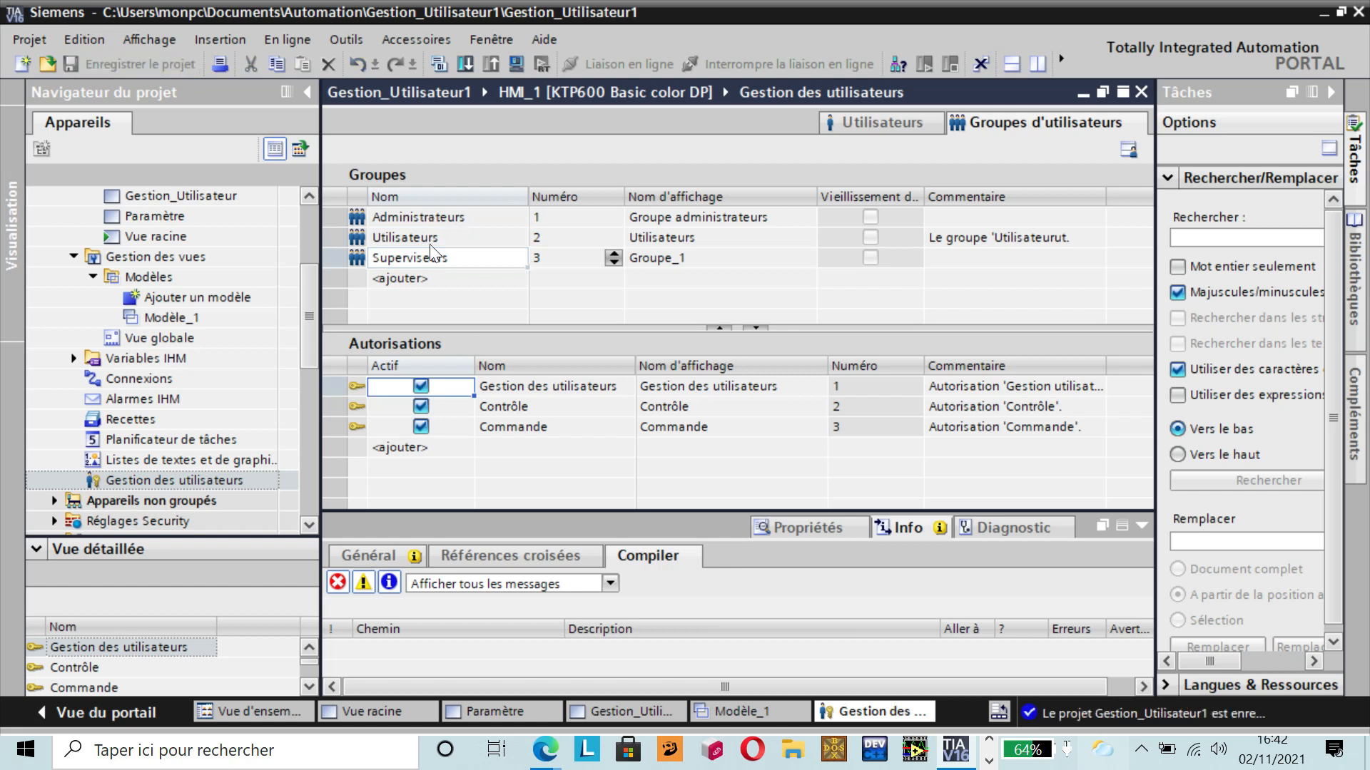
- Switch to the list of users and rename the Administrateur user as Admin
left_click(875, 122)
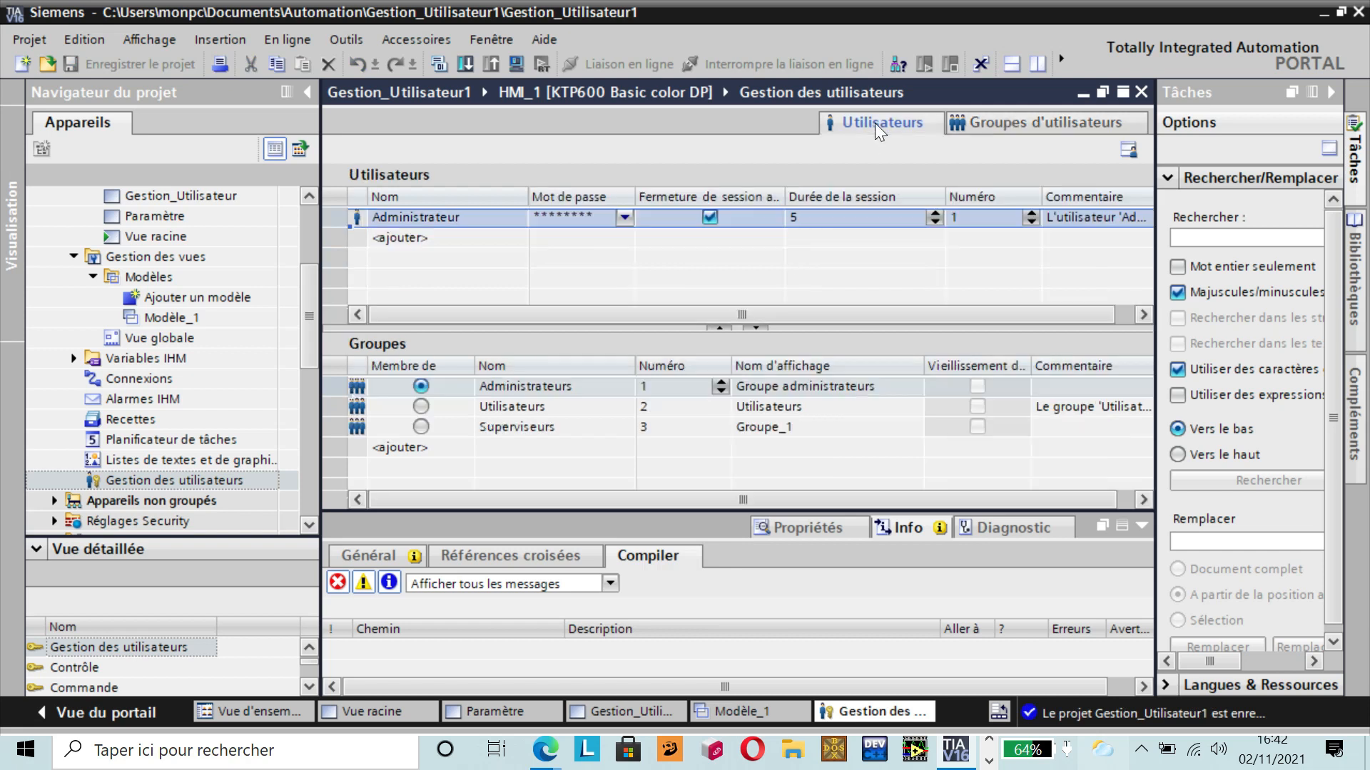
left_click(988, 760)
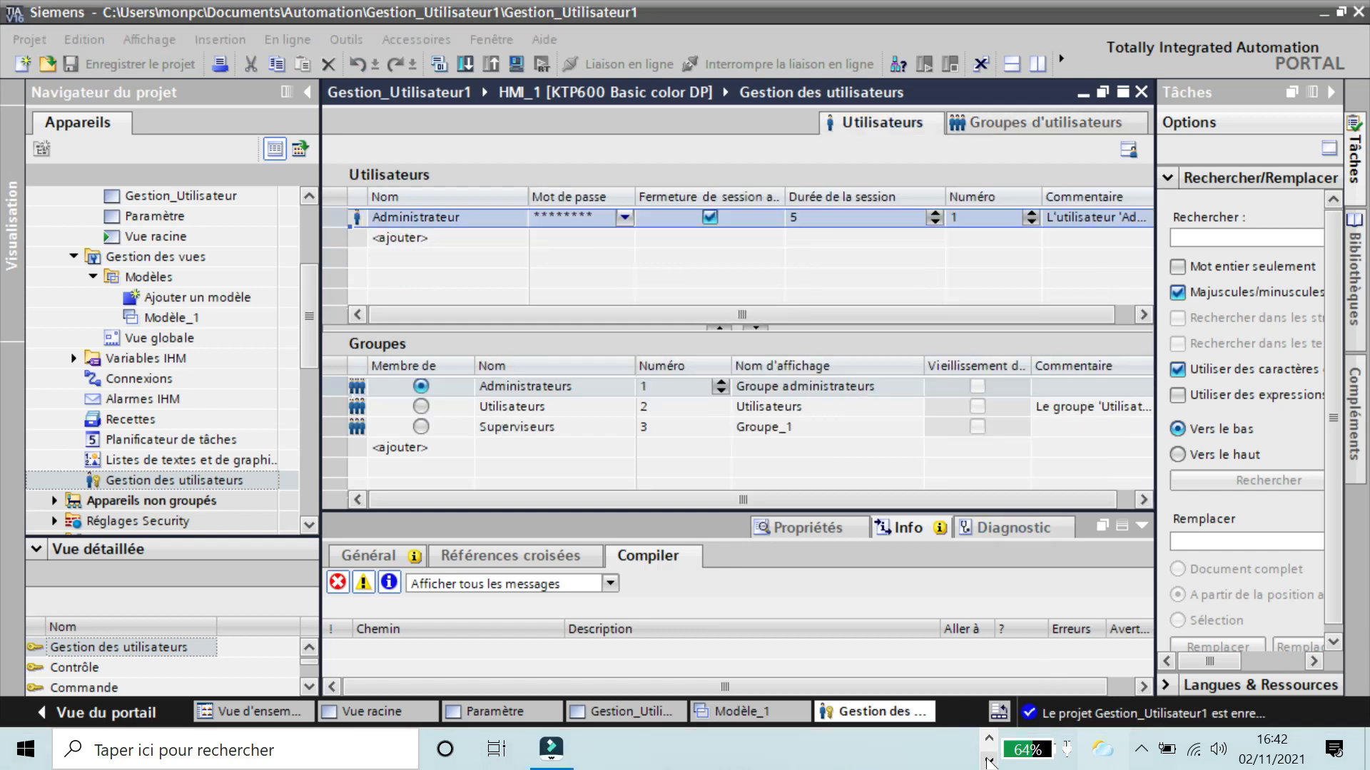
left_click(440, 226)
left_click(440, 226)
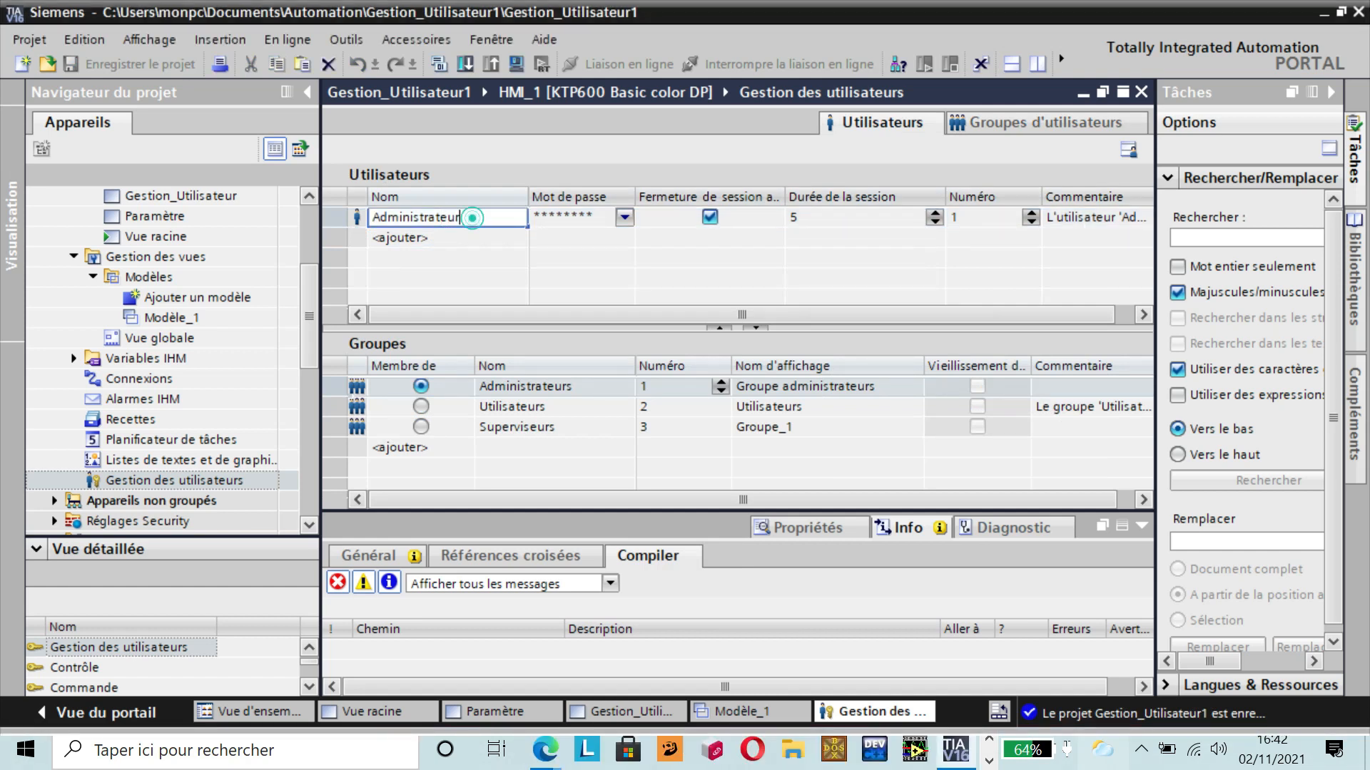
key("BackSpace")
key("BackSpace")
key("BackSpace")
key("BackSpace")
key("BackSpace")
key("BackSpace")
key("BackSpace")
key("BackSpace")
key("BackSpace")
key("BackSpace")
key("BackSpace")
key("BackSpace")
key("BackSpace")
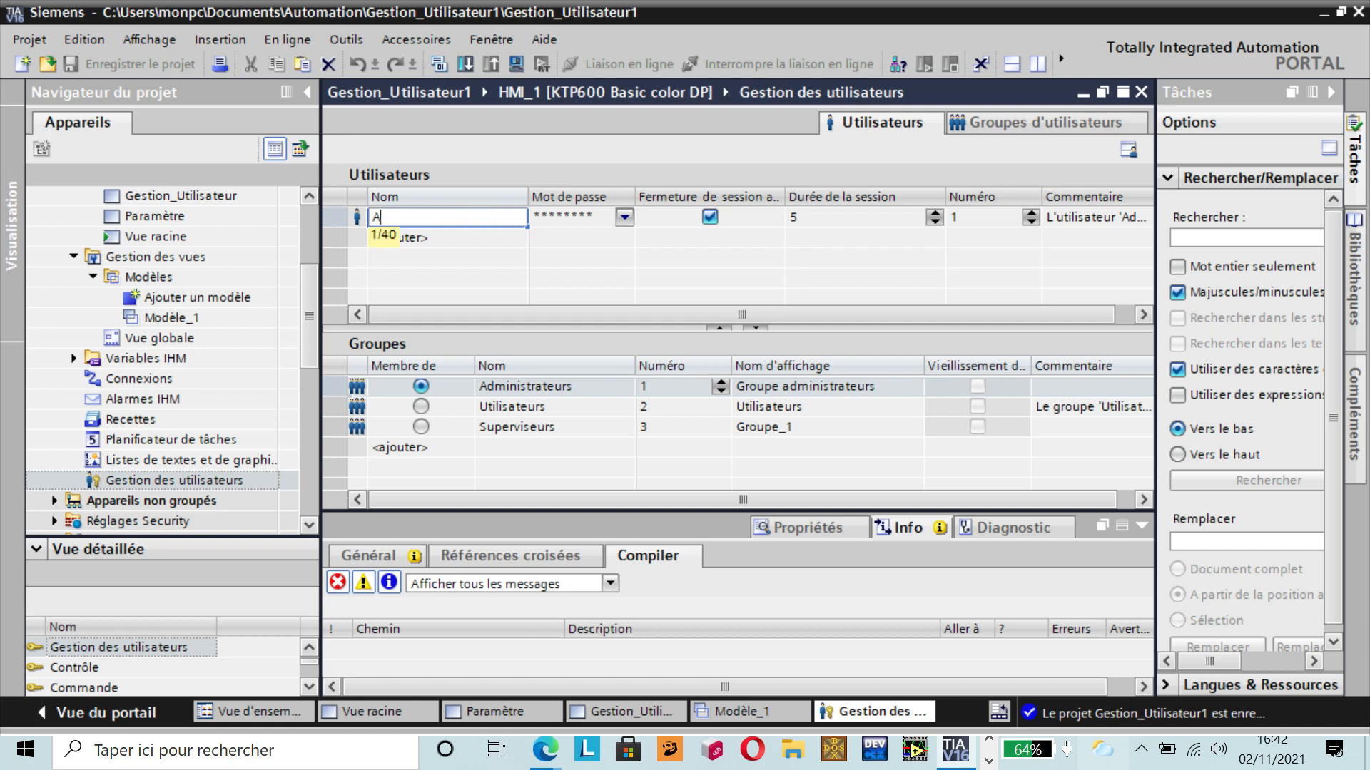
type("dmin")
- Enter and confirm a new account password for the Admin user
left_click(559, 215)
left_click(577, 217)
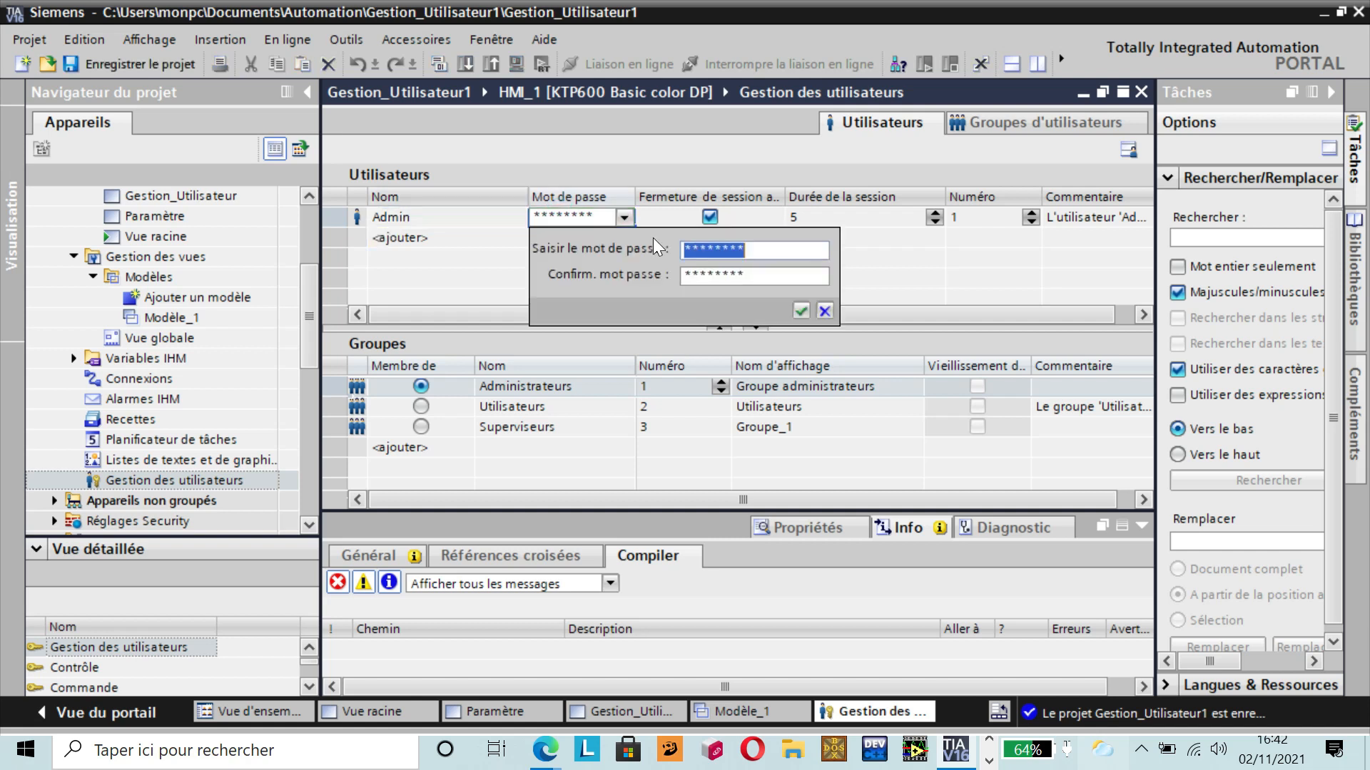
left_click(762, 250)
key("BackSpace")
key("BackSpace")
key("BackSpace")
key("BackSpace")
key("BackSpace")
key("BackSpace")
key("BackSpace")
key("BackSpace")
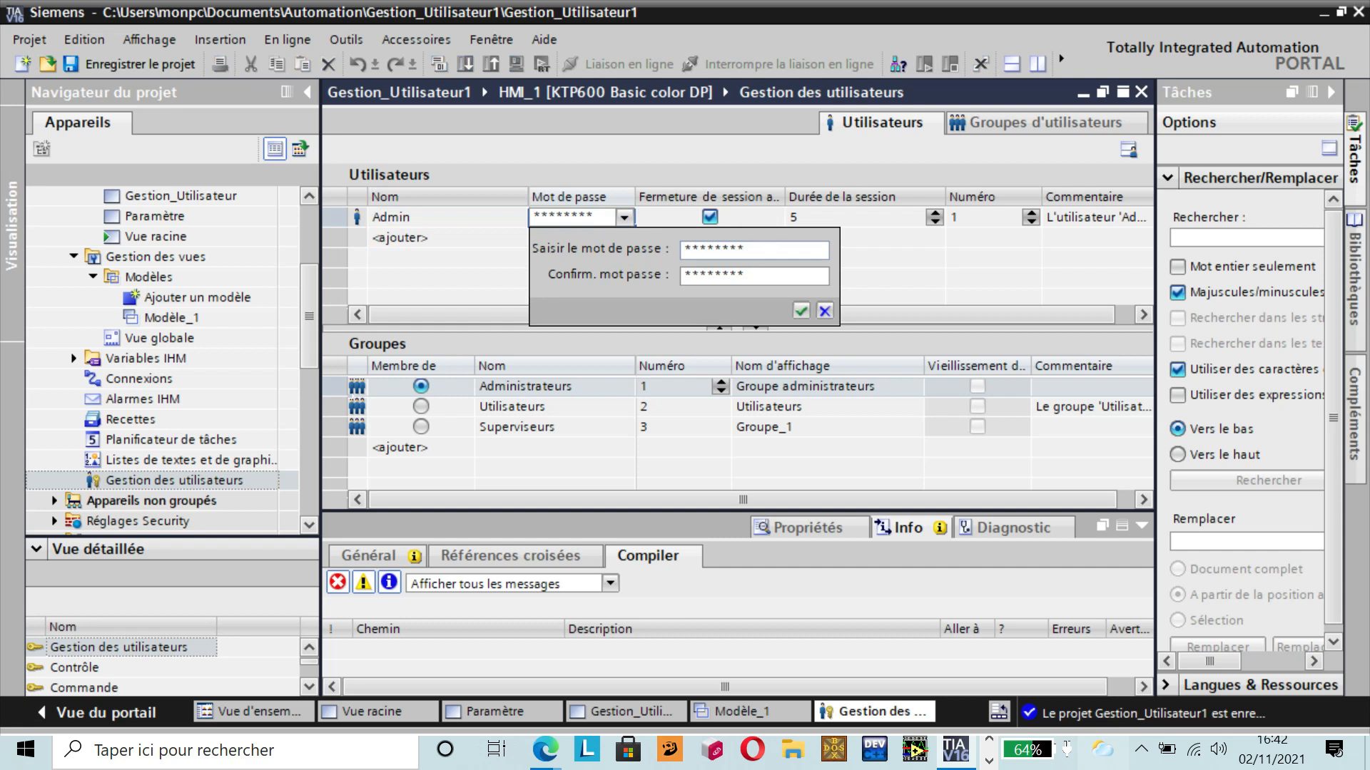
type("****")
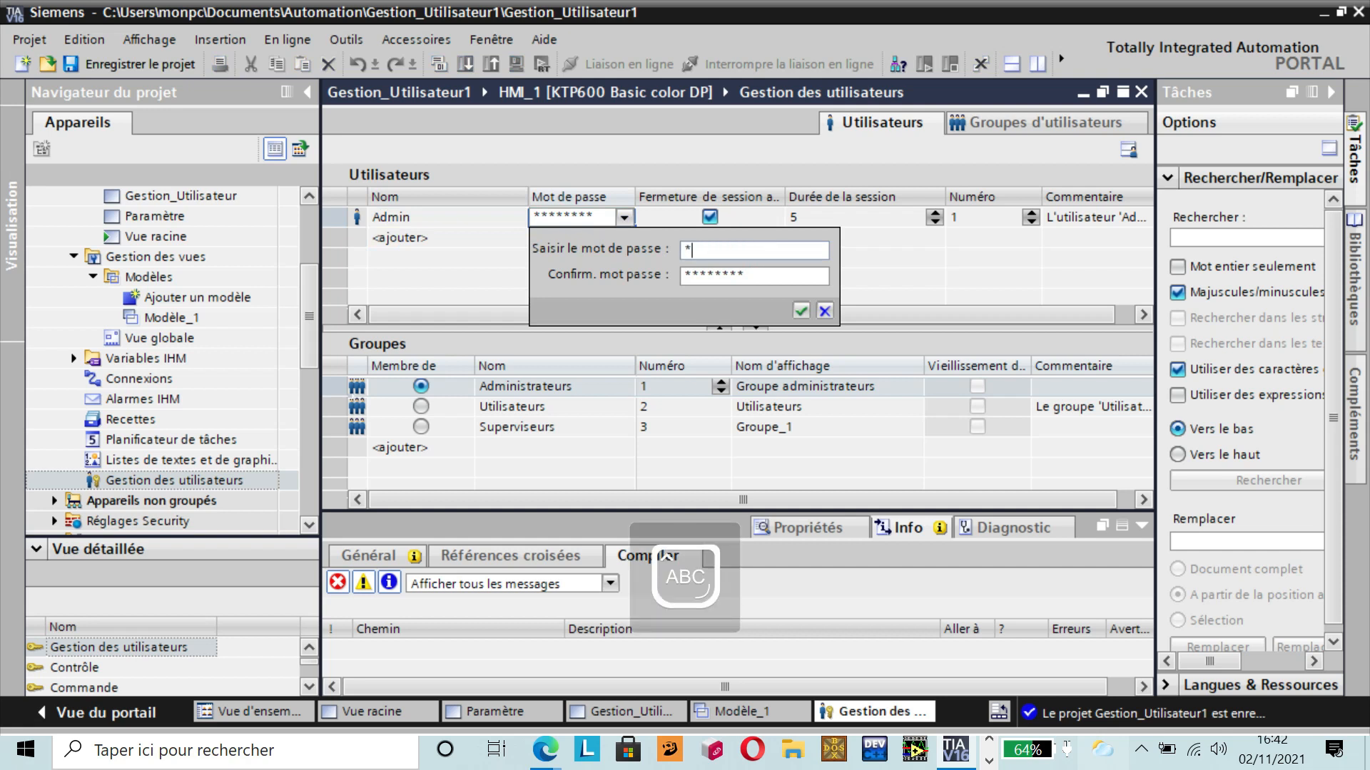
type("*")
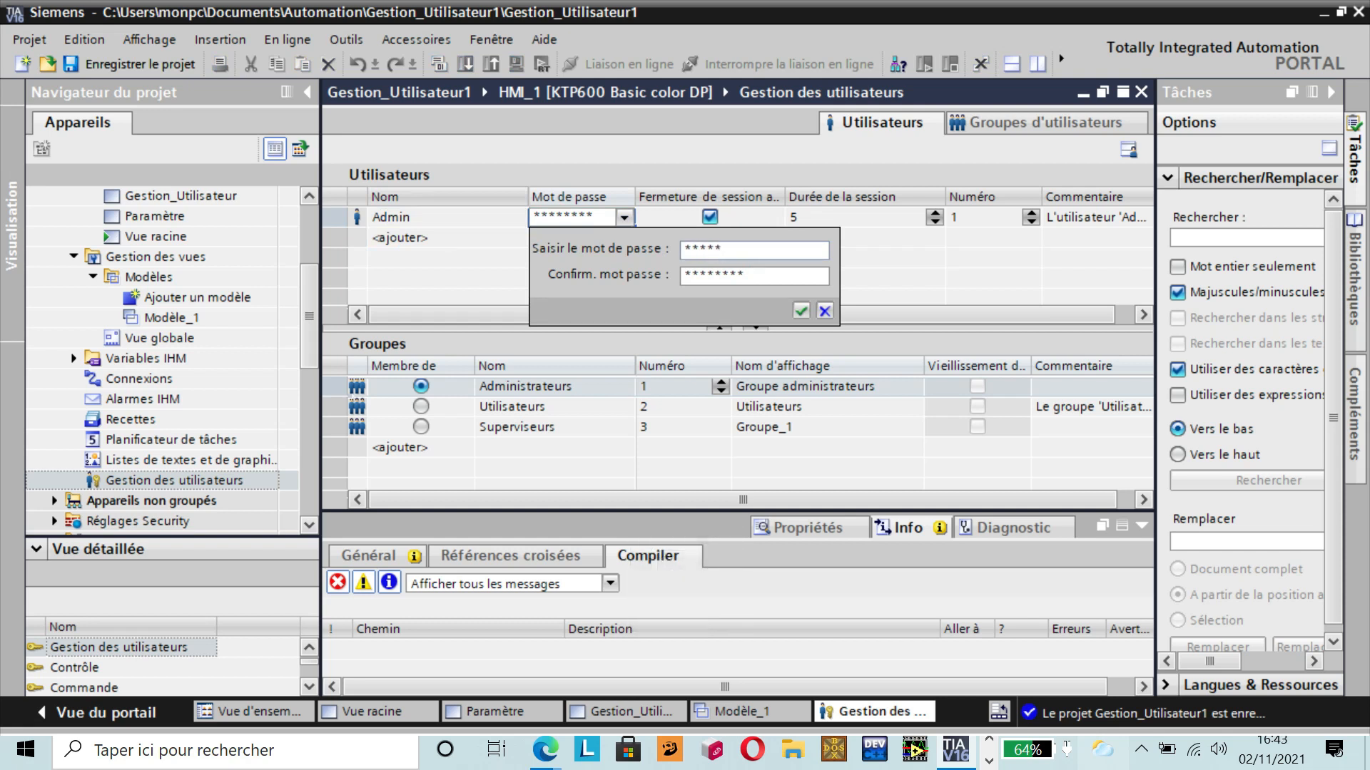
left_click(759, 275)
key("BackSpace")
key("BackSpace")
key("BackSpace")
key("BackSpace")
key("BackSpace")
key("BackSpace")
key("BackSpace")
key("BackSpace")
type("*****")
left_click(808, 303)
- Add a second user and try to make Admin a member of the Administrateurs group
left_click(442, 241)
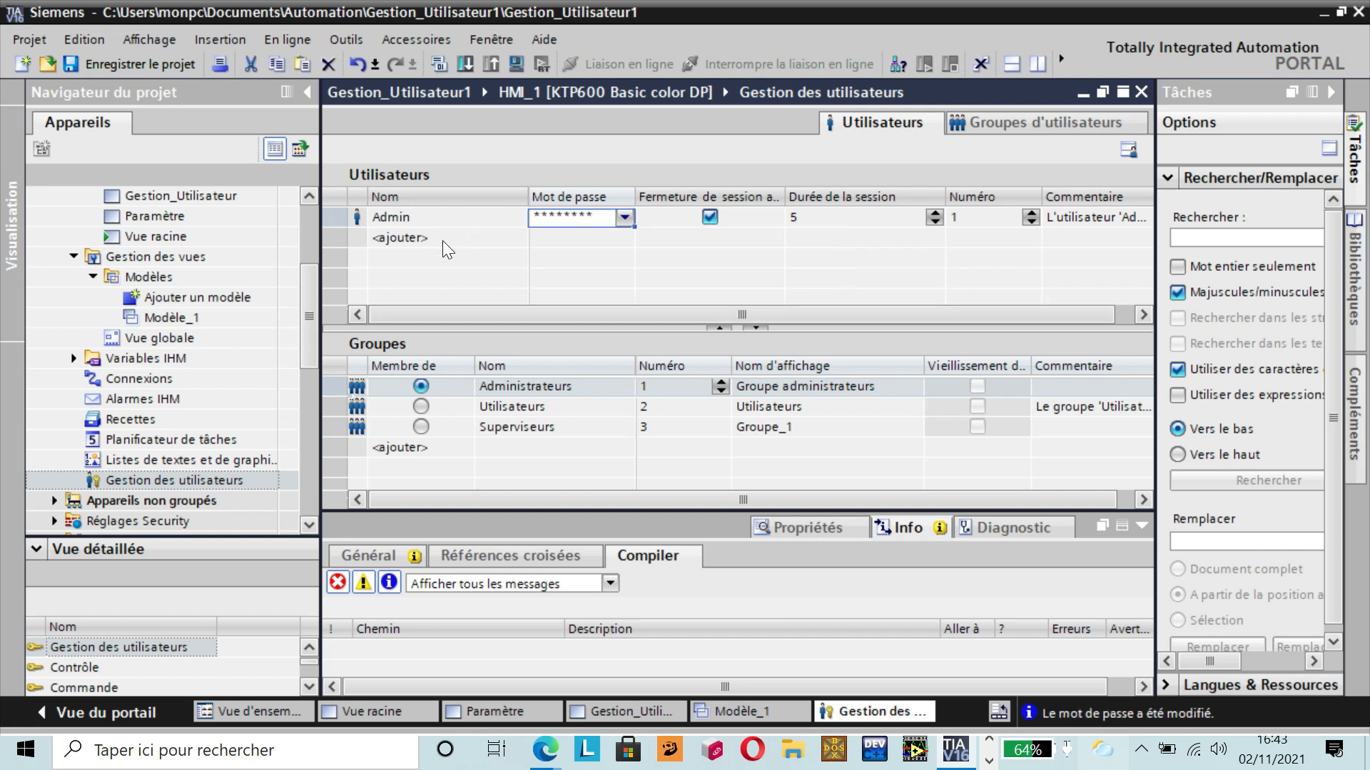
left_click(464, 219)
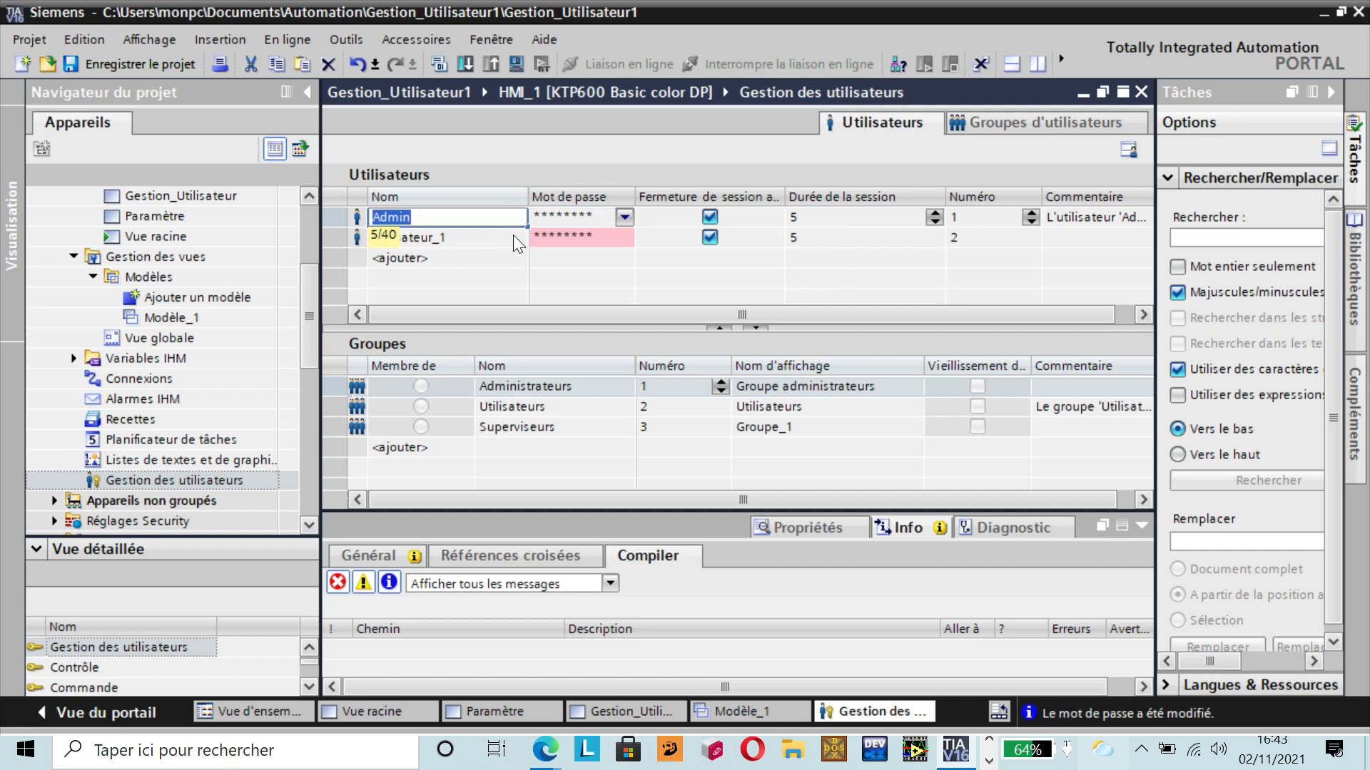
left_click(558, 216)
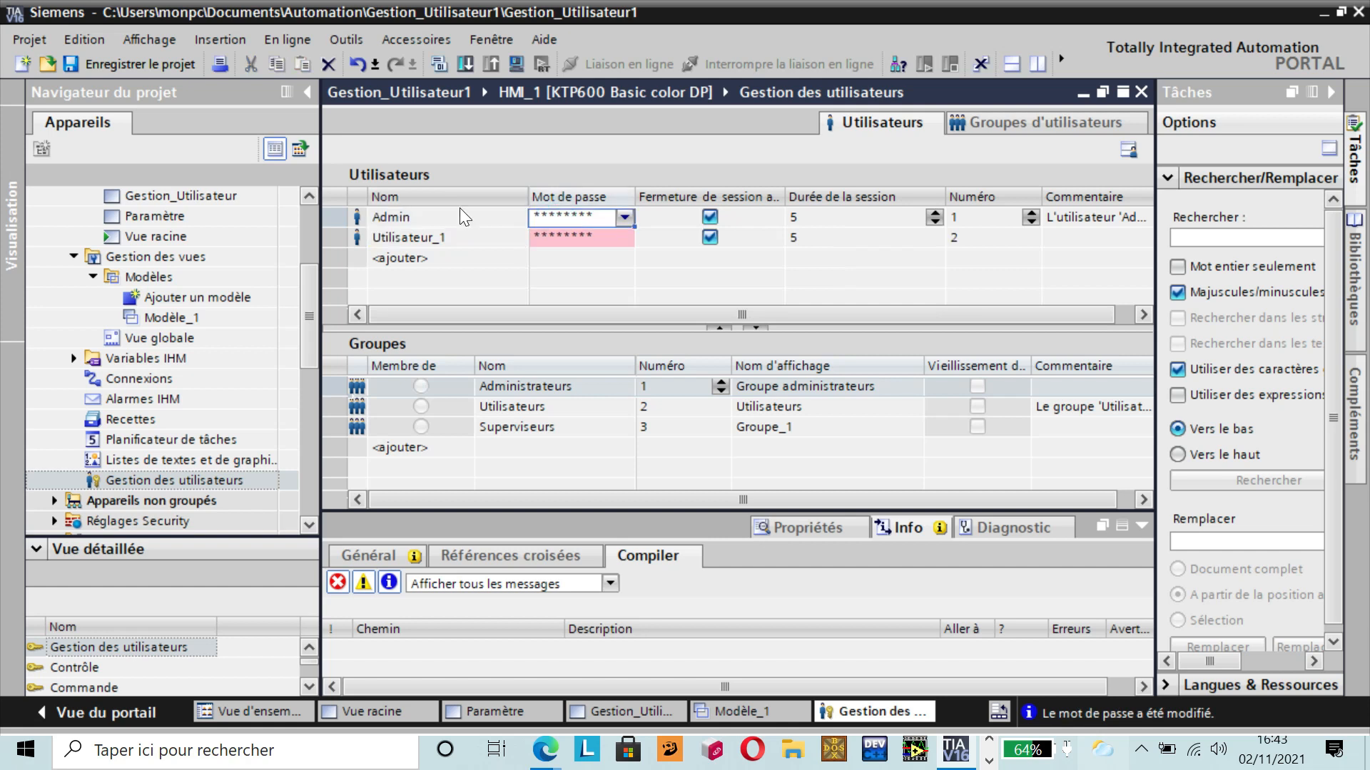
left_click(421, 387)
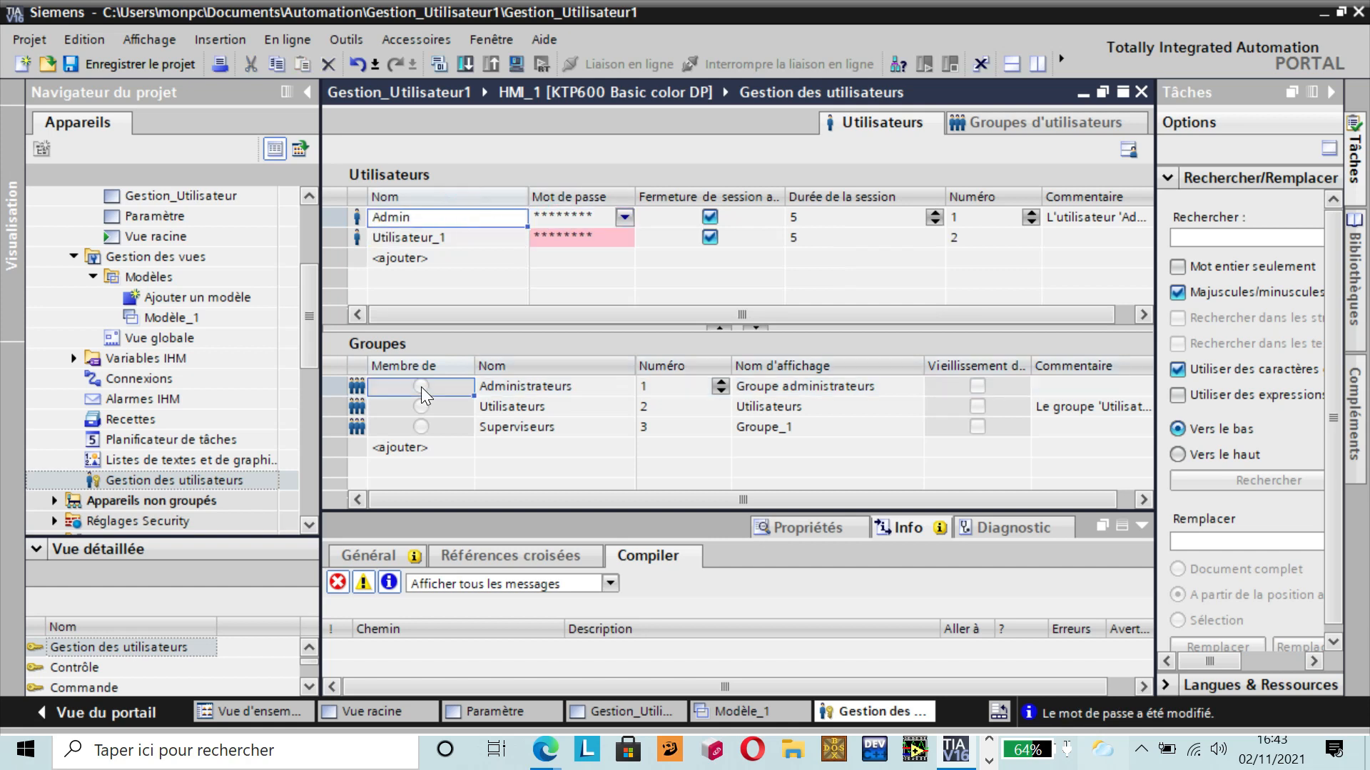
left_click(473, 216)
left_click(422, 383)
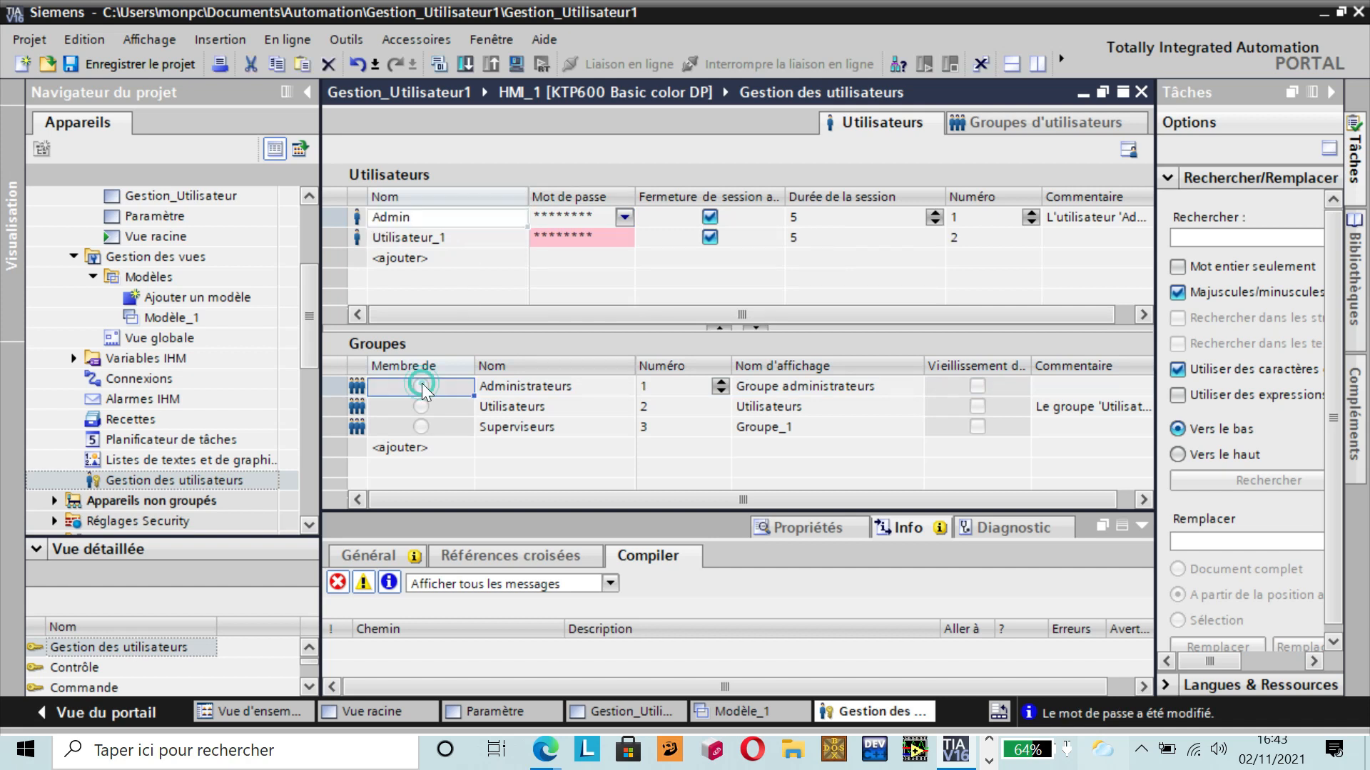
left_click(559, 390)
- Check the group memberships of the second user and Admin, and look at Admin's password entry
left_click(552, 233)
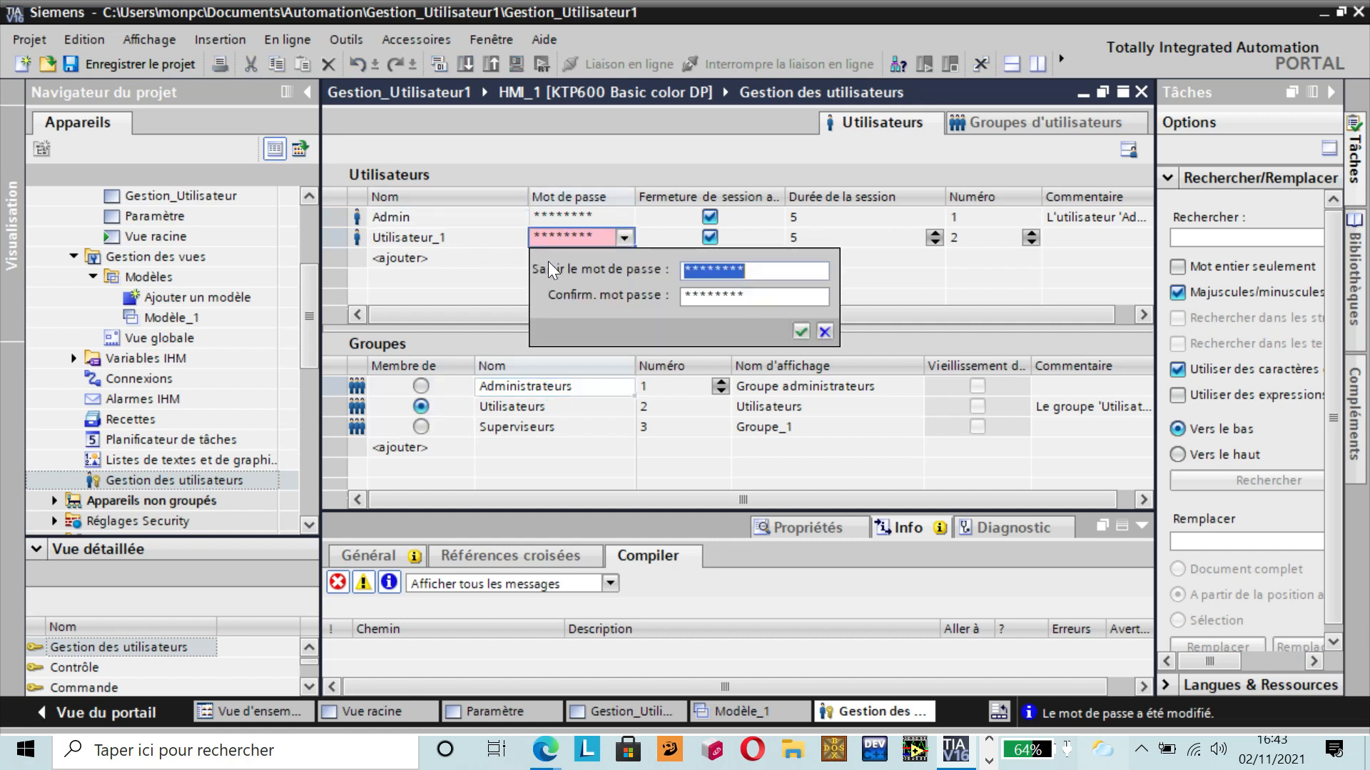
left_click(510, 209)
left_click(581, 217)
left_click(581, 217)
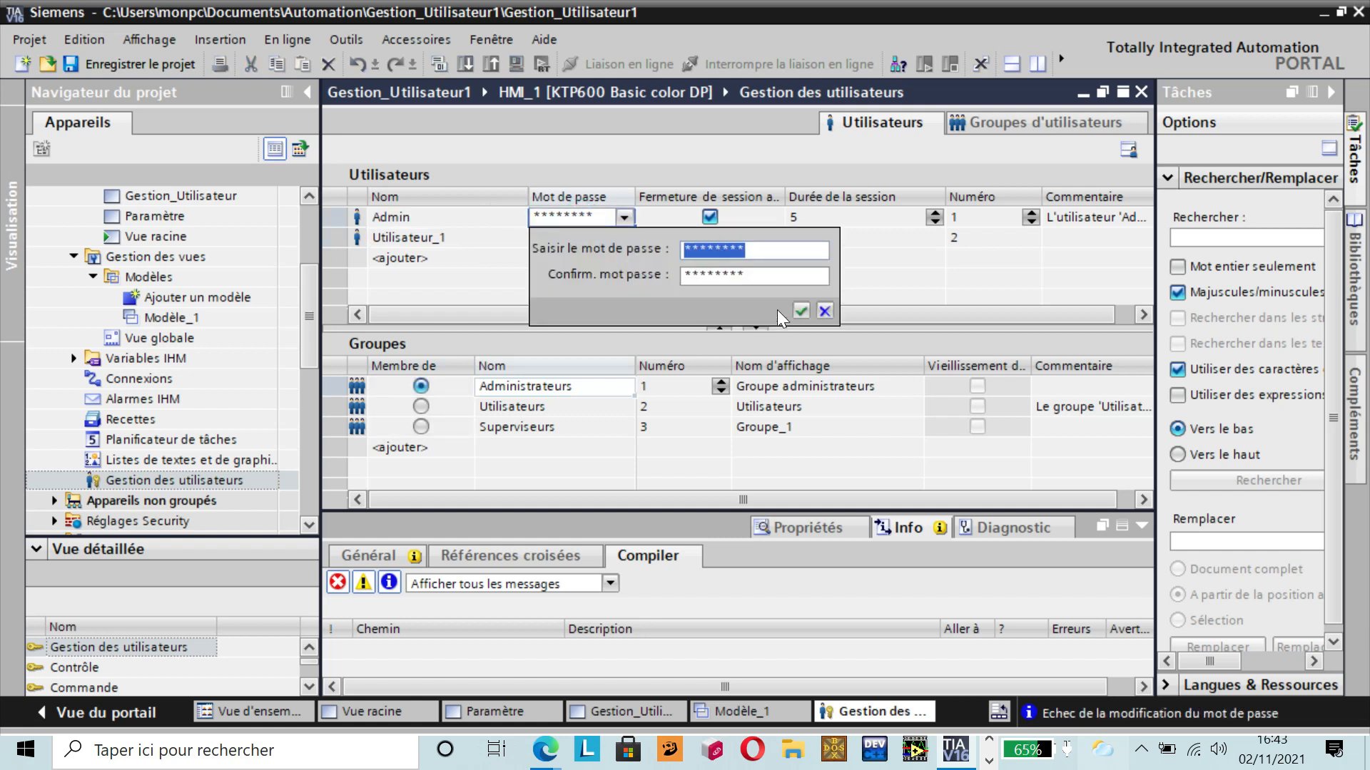
left_click(800, 311)
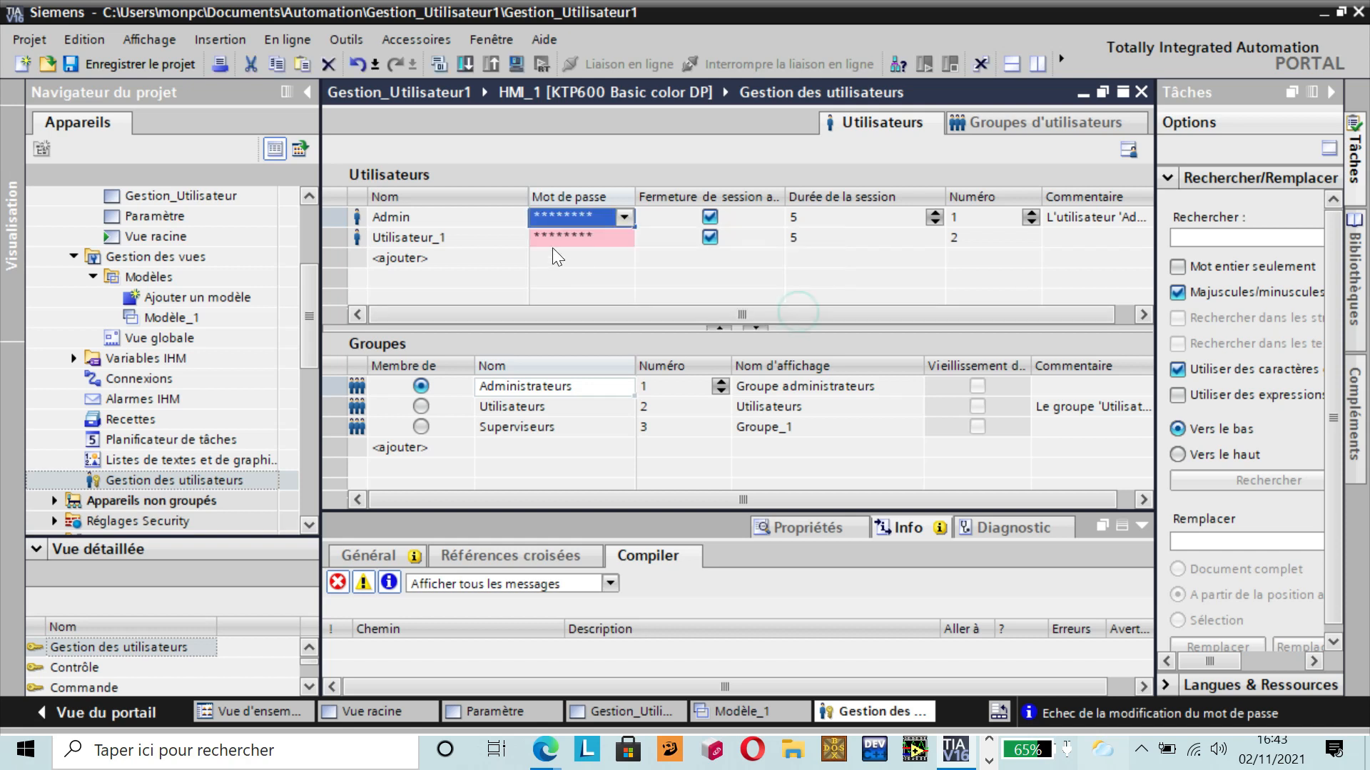
- Rename the second user as User
left_click(557, 238)
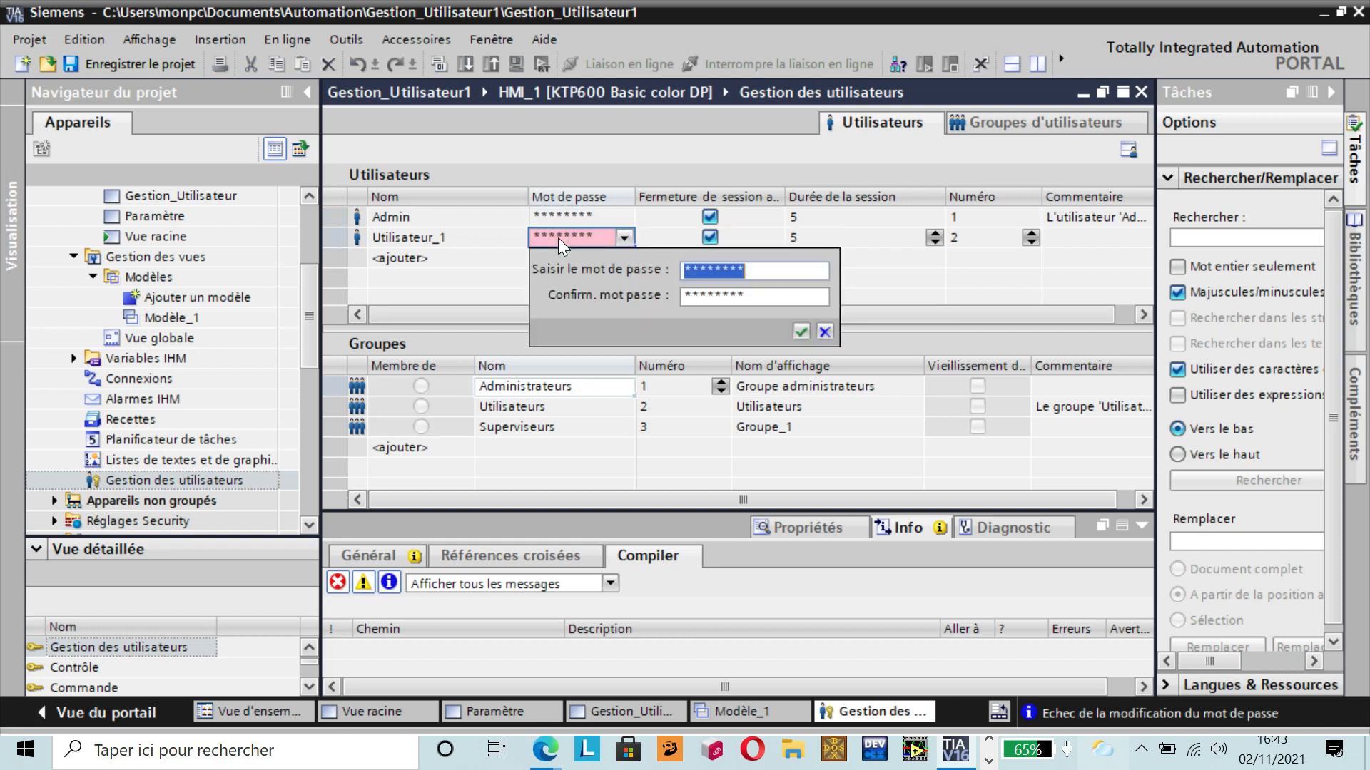
left_click(464, 237)
left_click(464, 237)
key("BackSpace")
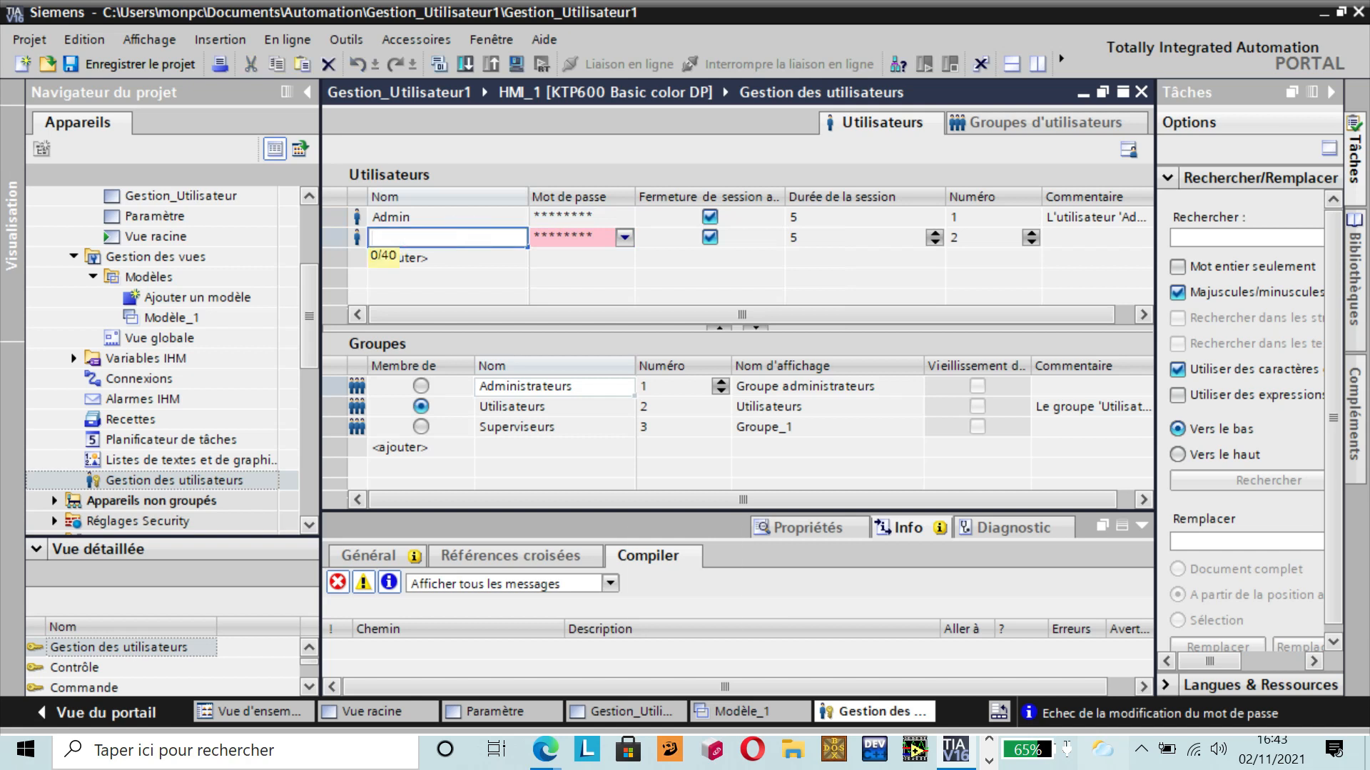
key("Caps_Lock")
type("U")
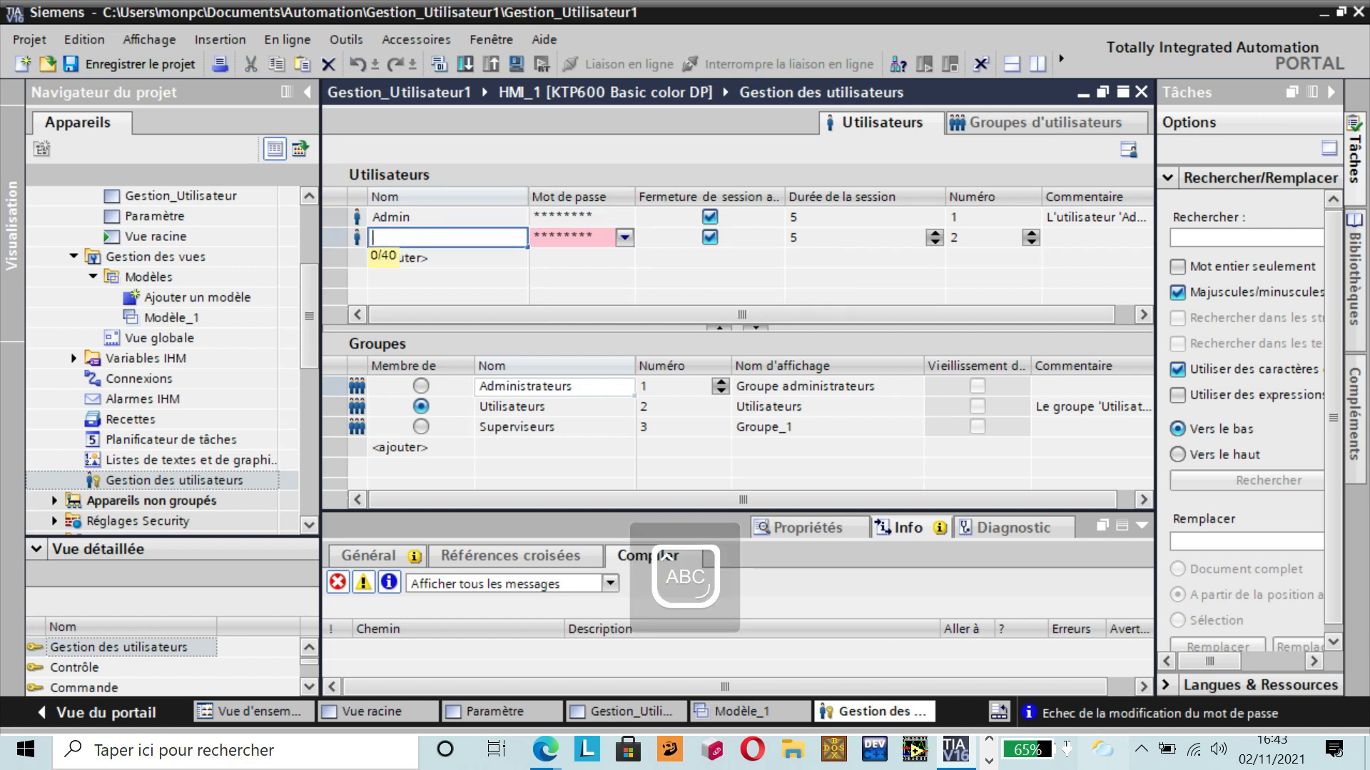
key("Caps_Lock")
type("ser")
- Enter and confirm a new account password for the User account
left_click(588, 234)
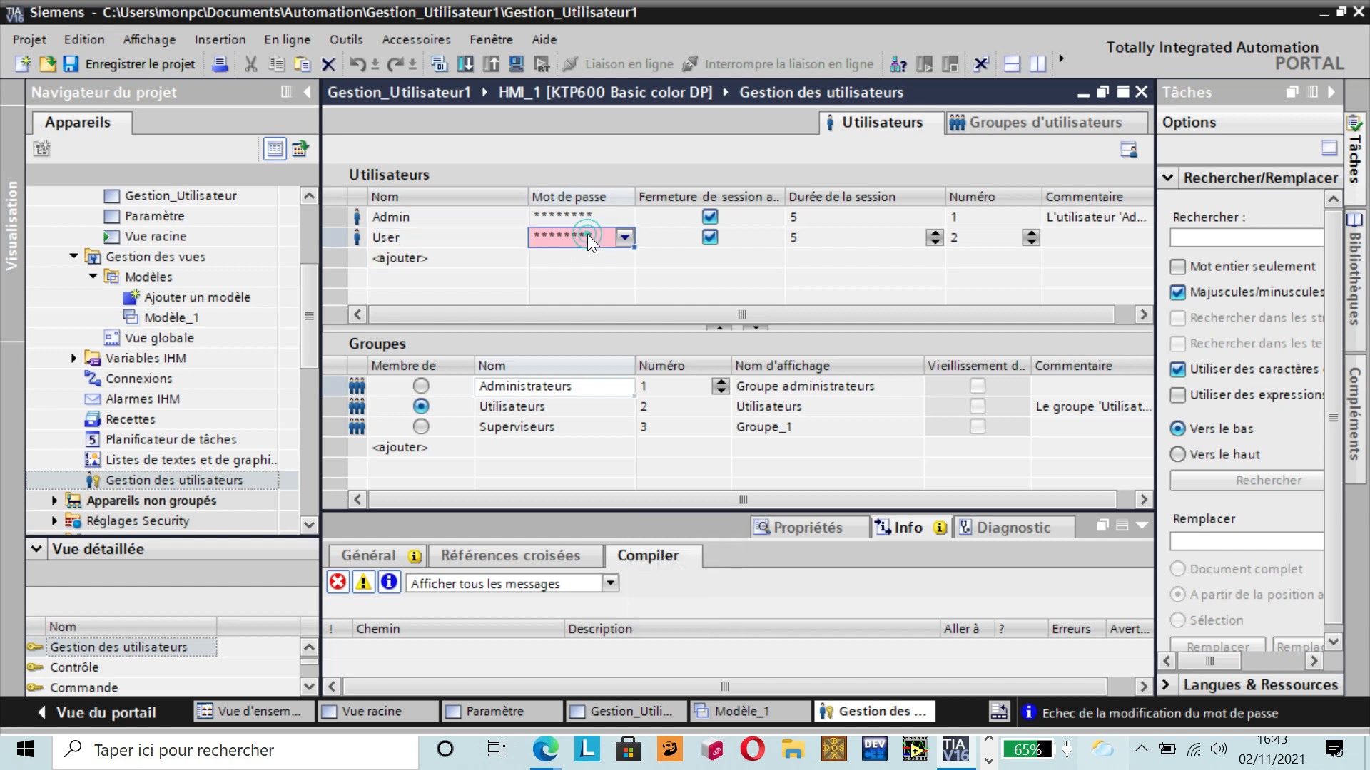
left_click(619, 241)
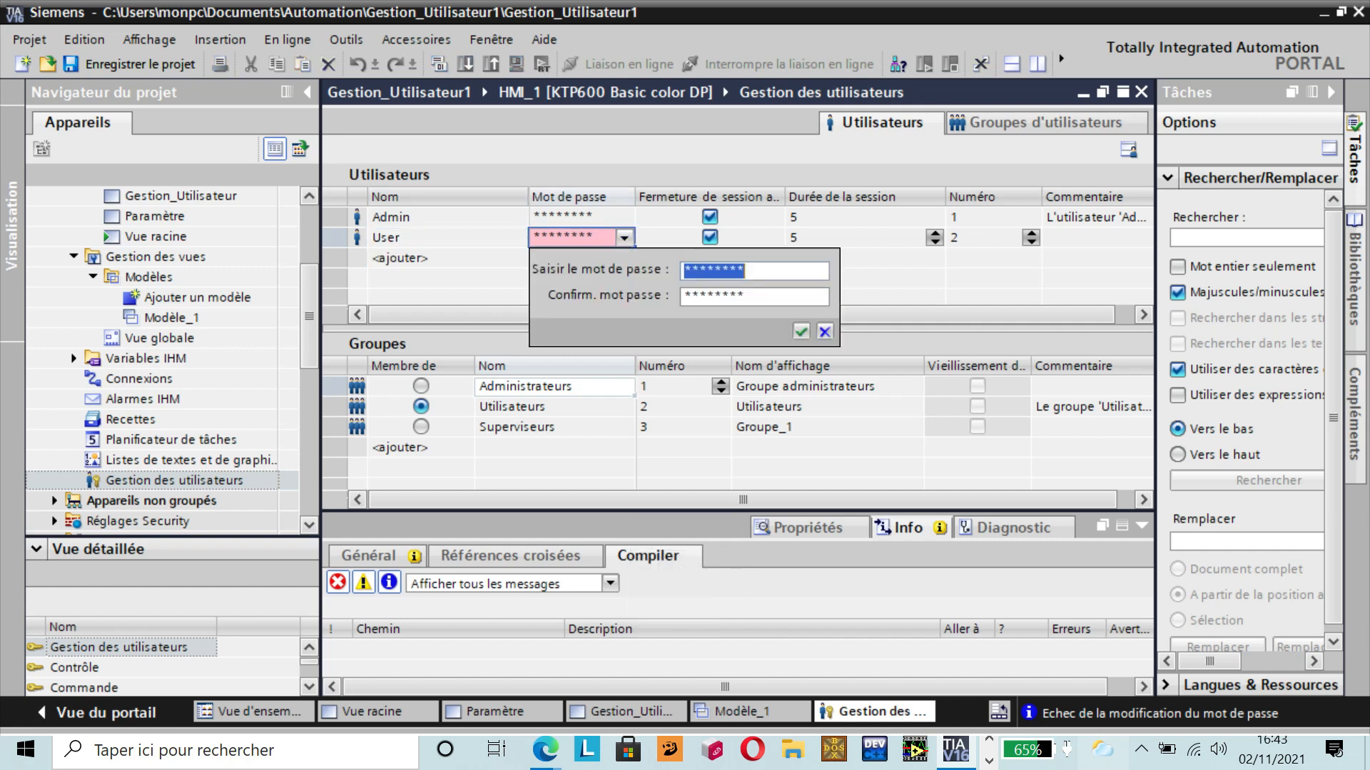
type("*")
key("Caps_Lock")
type("****")
key("BackSpace")
key("BackSpace")
key("BackSpace")
key("BackSpace")
key("BackSpace")
type("*****")
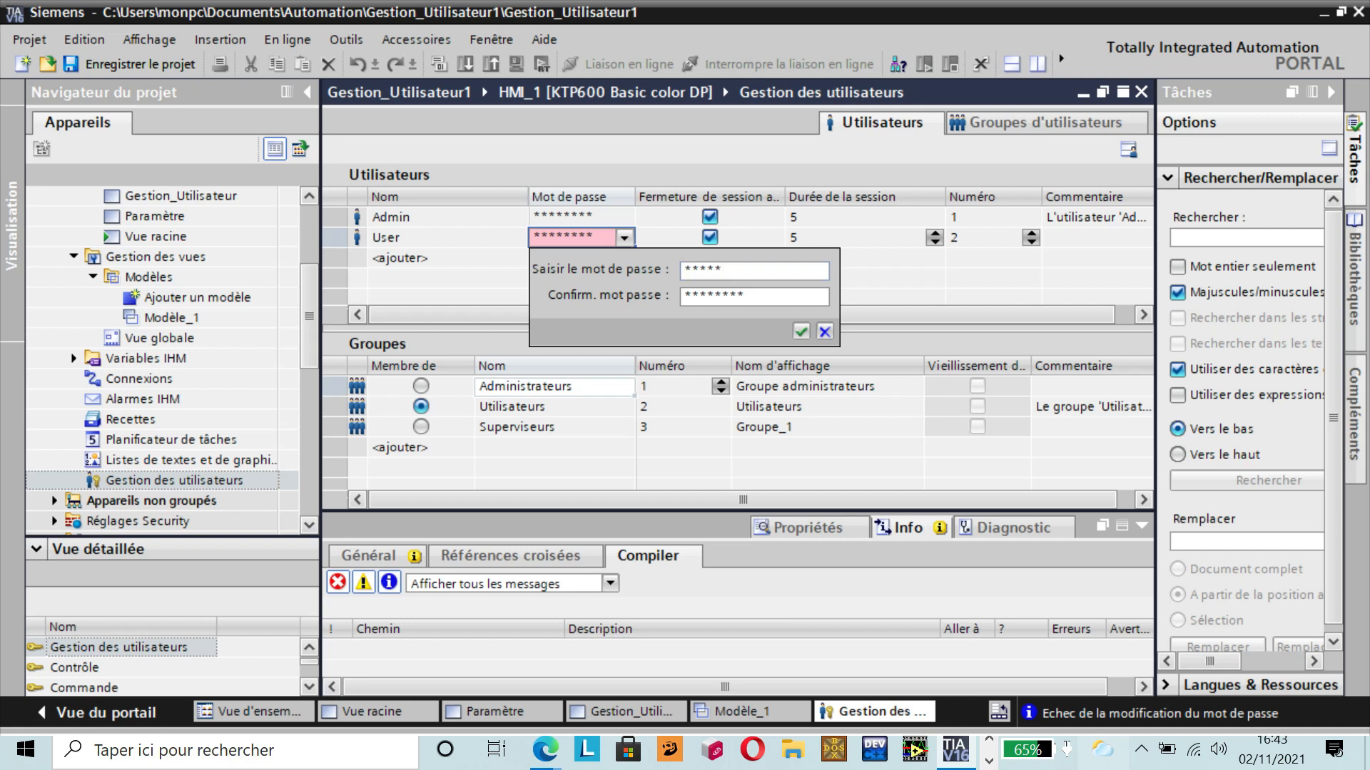
left_click(757, 295)
key("BackSpace")
key("BackSpace")
key("BackSpace")
key("BackSpace")
key("BackSpace")
key("BackSpace")
key("BackSpace")
key("BackSpace")
type("*****")
left_click(801, 331)
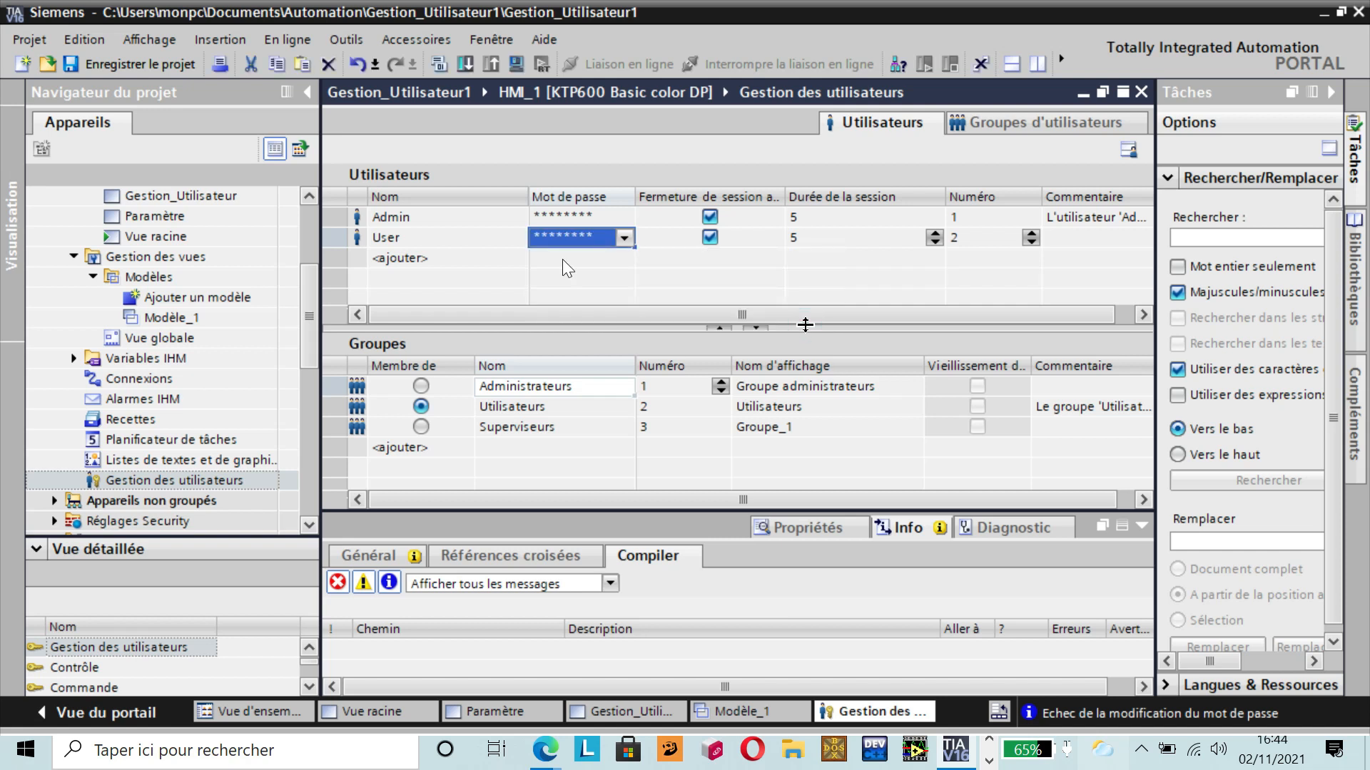
- Add a third user to the list and enter the supervisor's user name for it
double_click(422, 255)
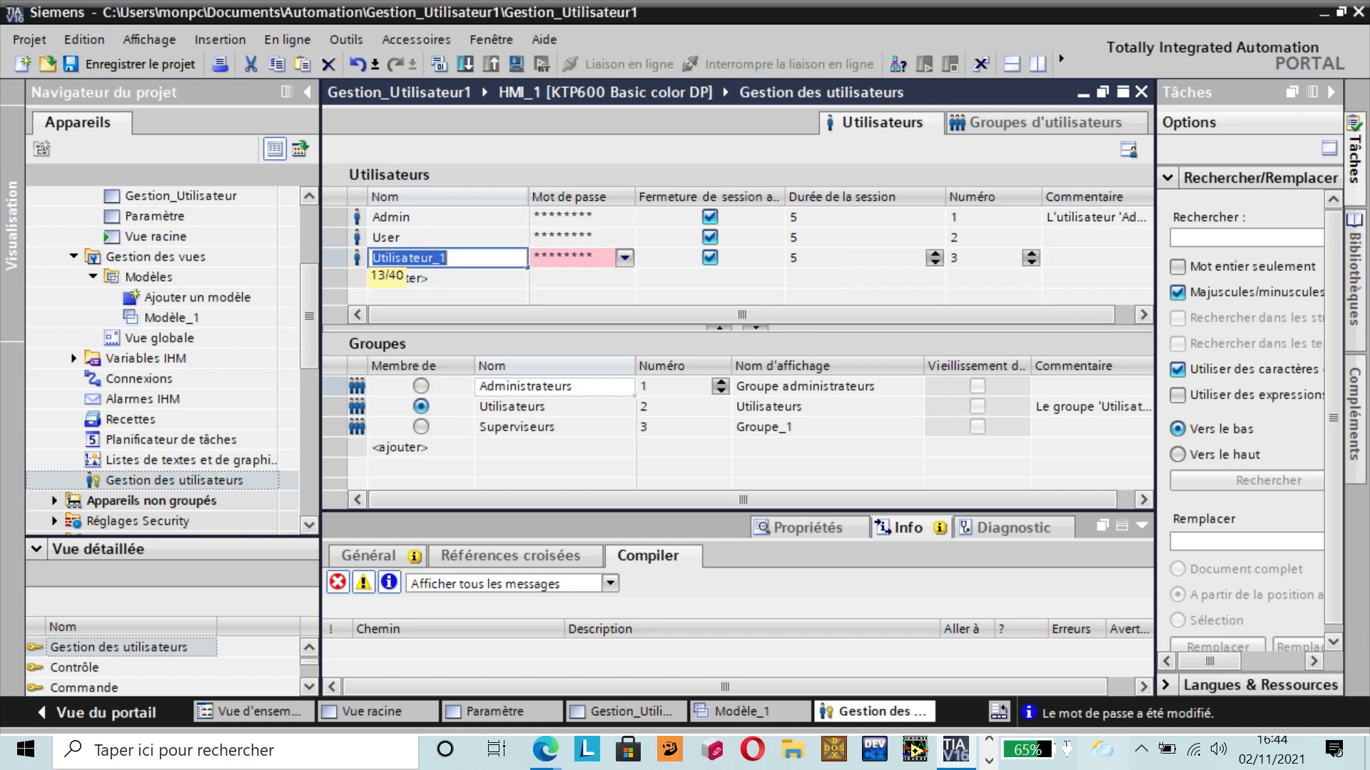
key("BackSpace")
type("W")
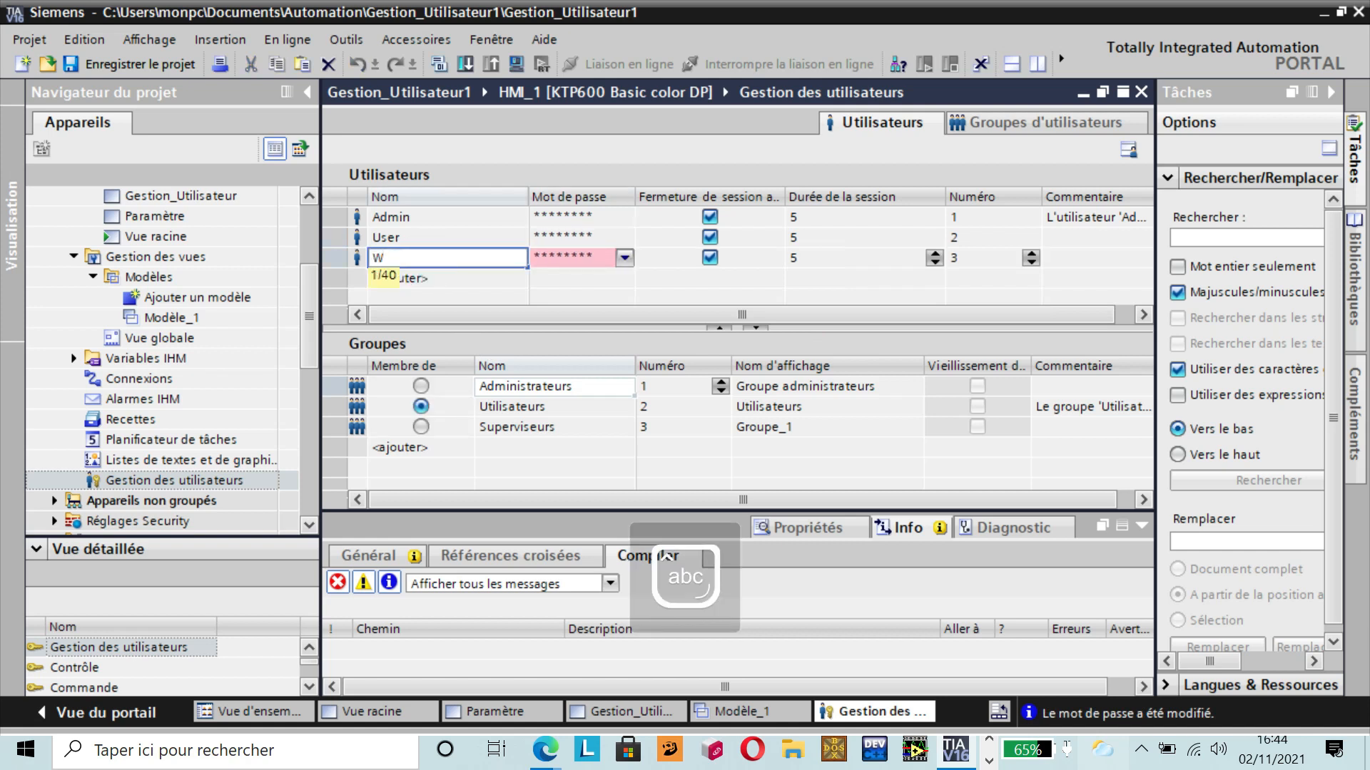
type("inders")
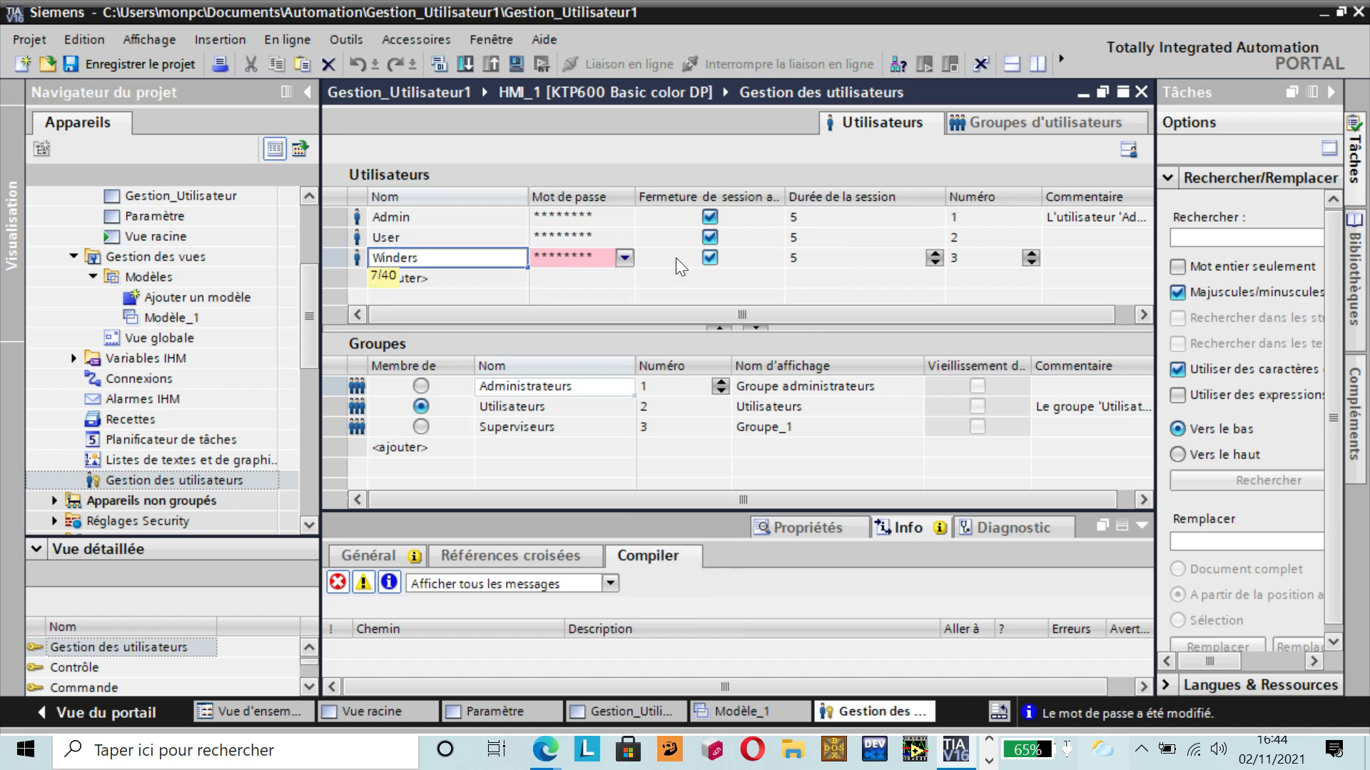
- Enter and confirm a new account password for the third user
left_click(605, 256)
left_click(605, 255)
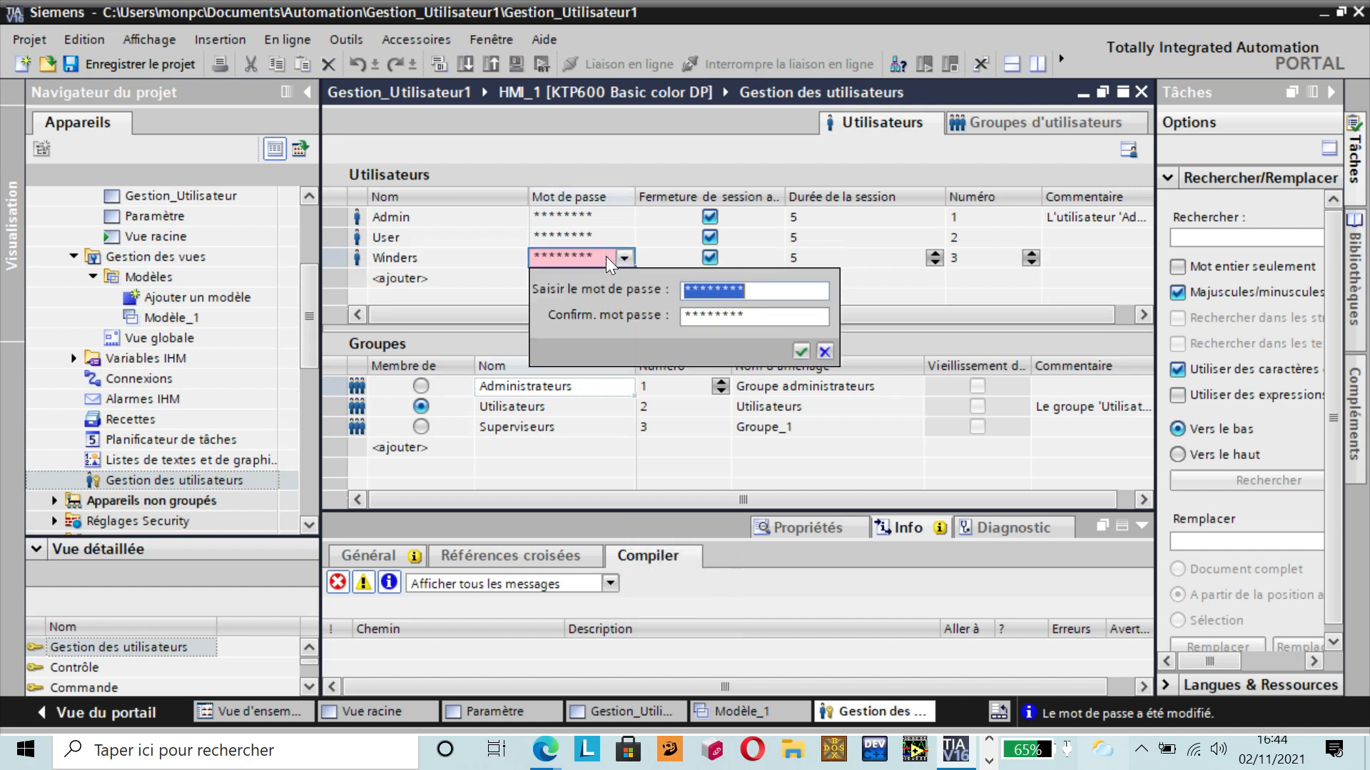
type("*****")
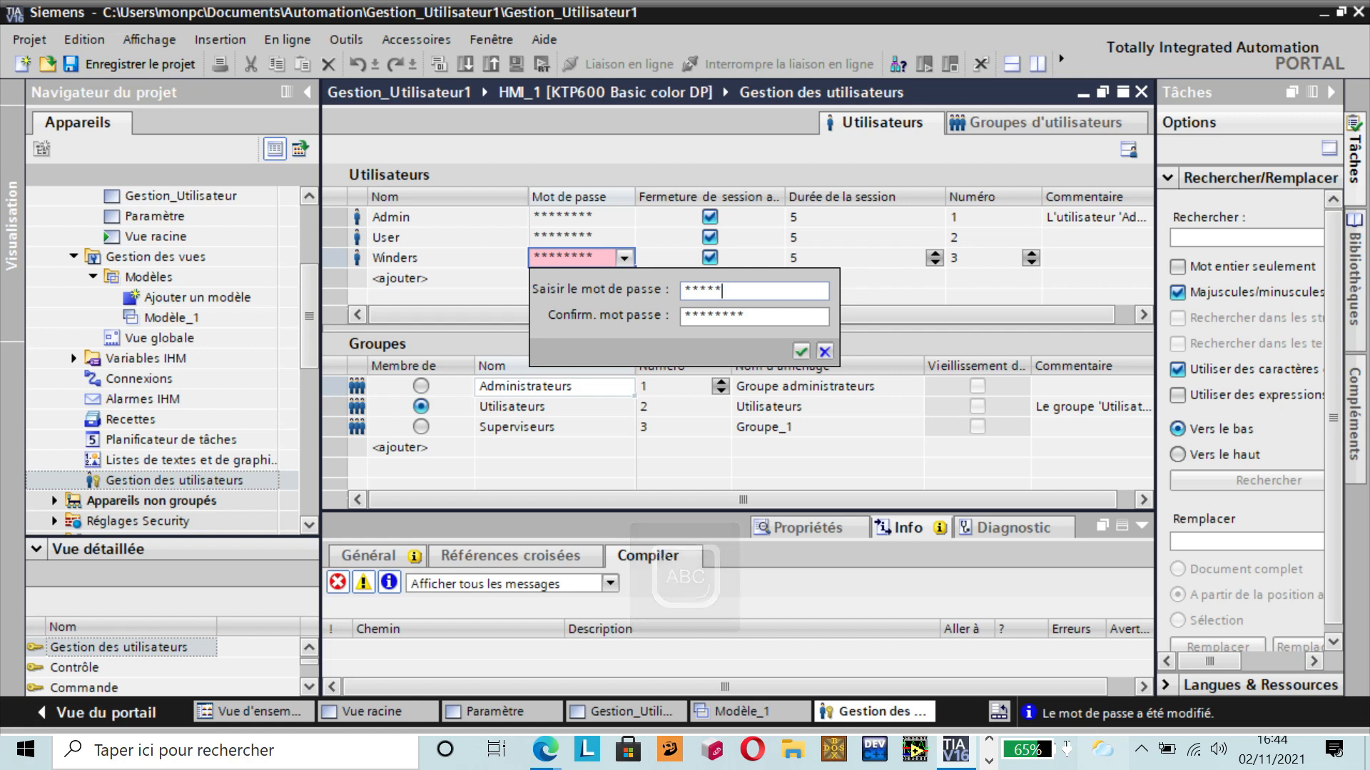
left_click(745, 315)
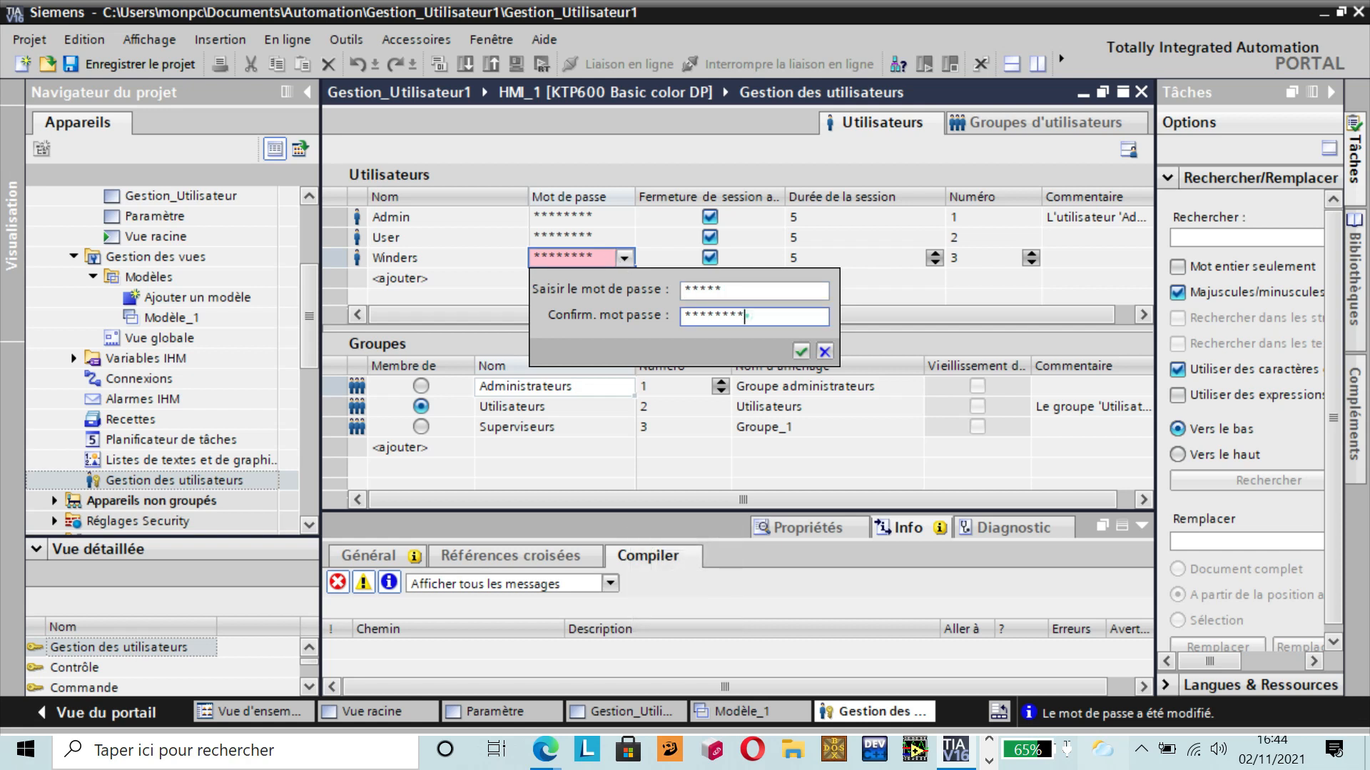
key("BackSpace")
key("BackSpace")
key("BackSpace")
key("BackSpace")
key("BackSpace")
key("BackSpace")
key("BackSpace")
key("BackSpace")
type("*****")
left_click(800, 351)
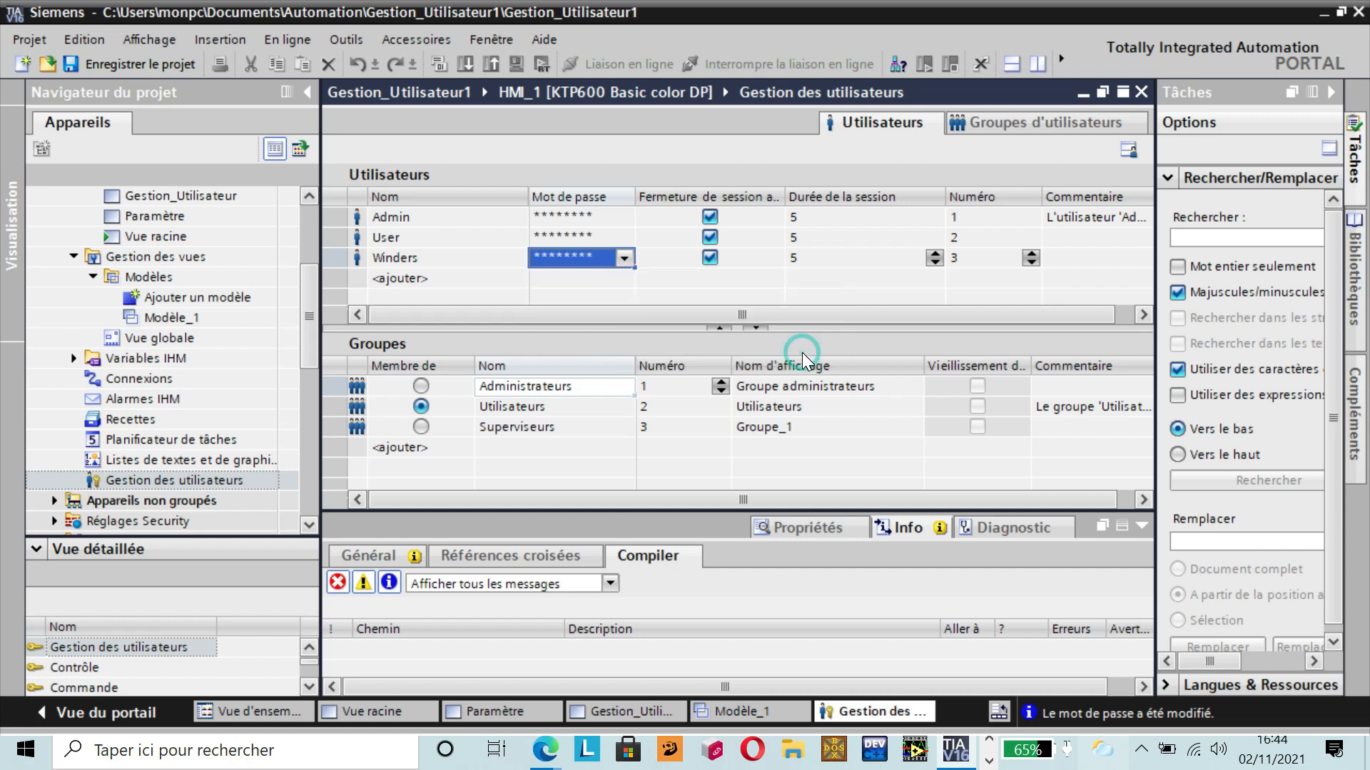
- Make the third user a member of the Superviseurs group and save the project
left_click(422, 423)
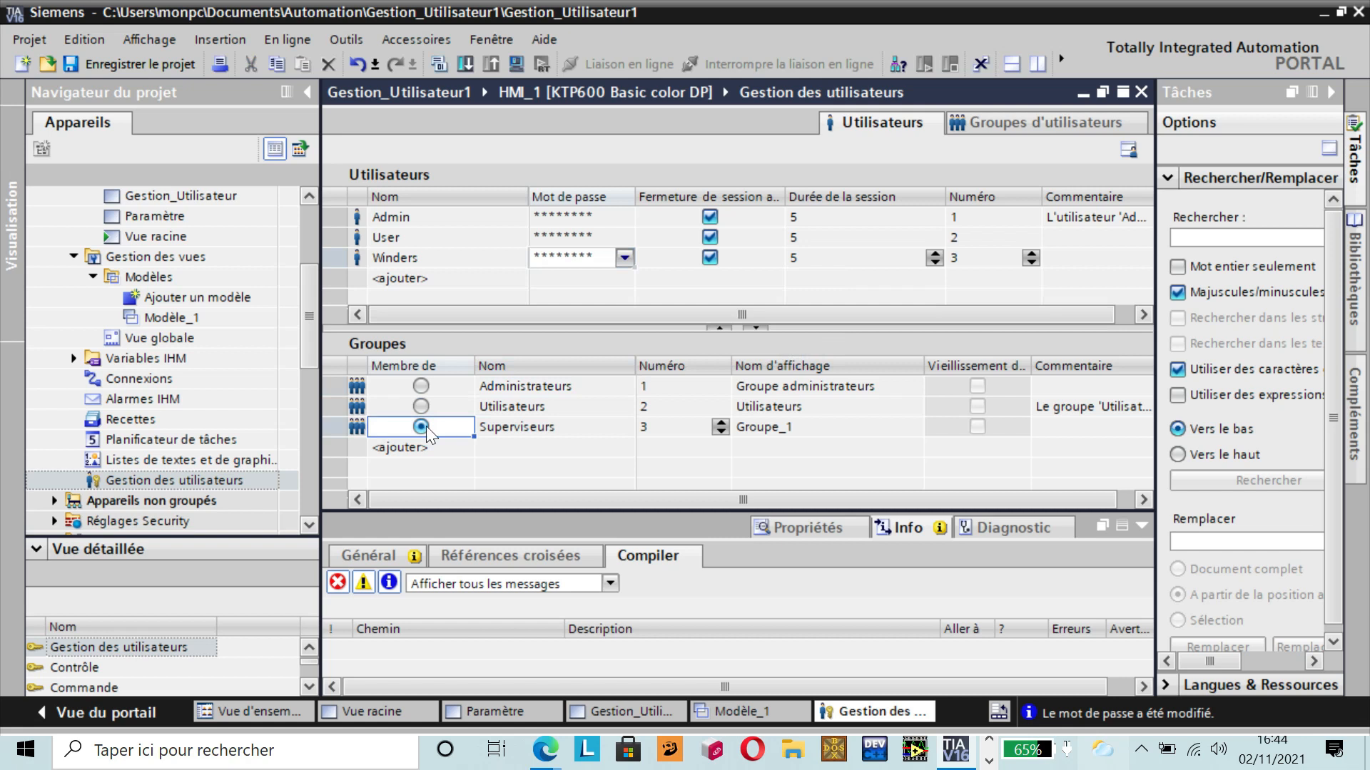
left_click(490, 259)
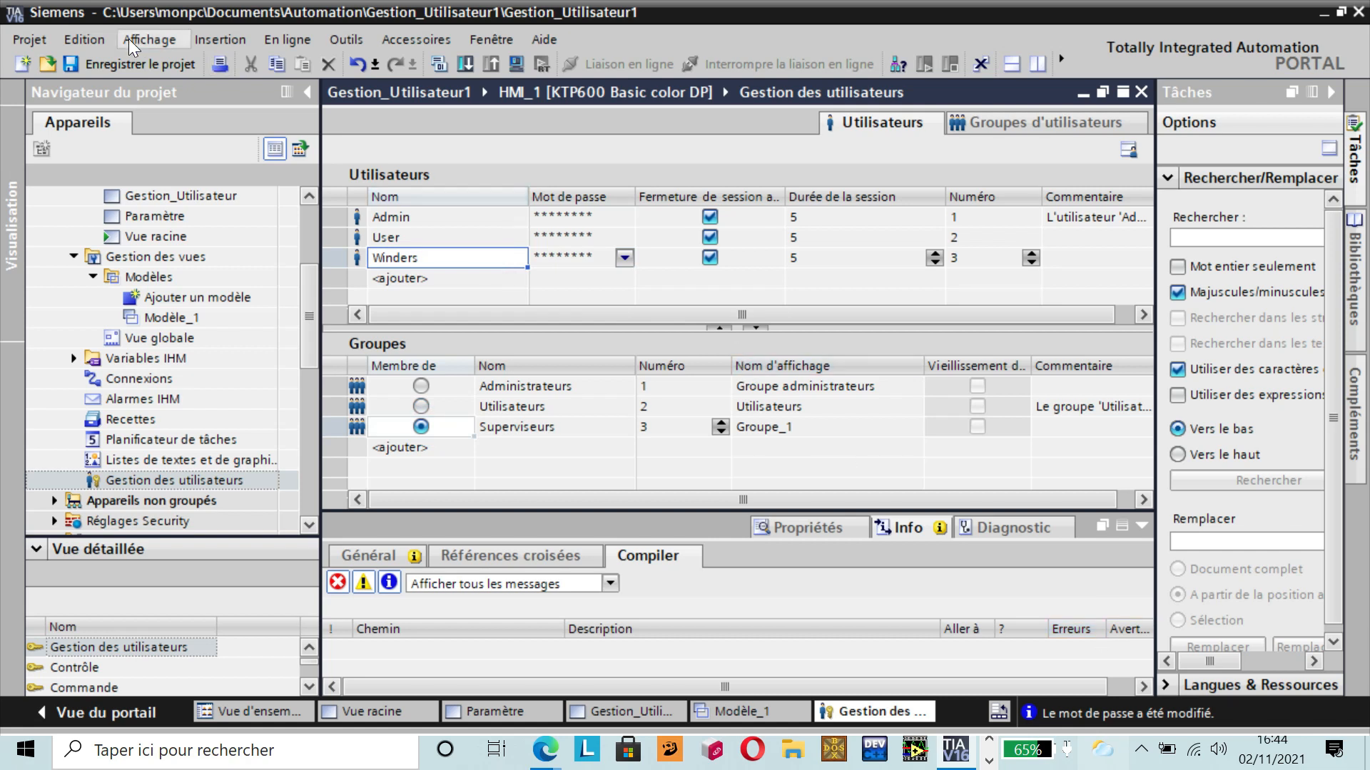
left_click(122, 65)
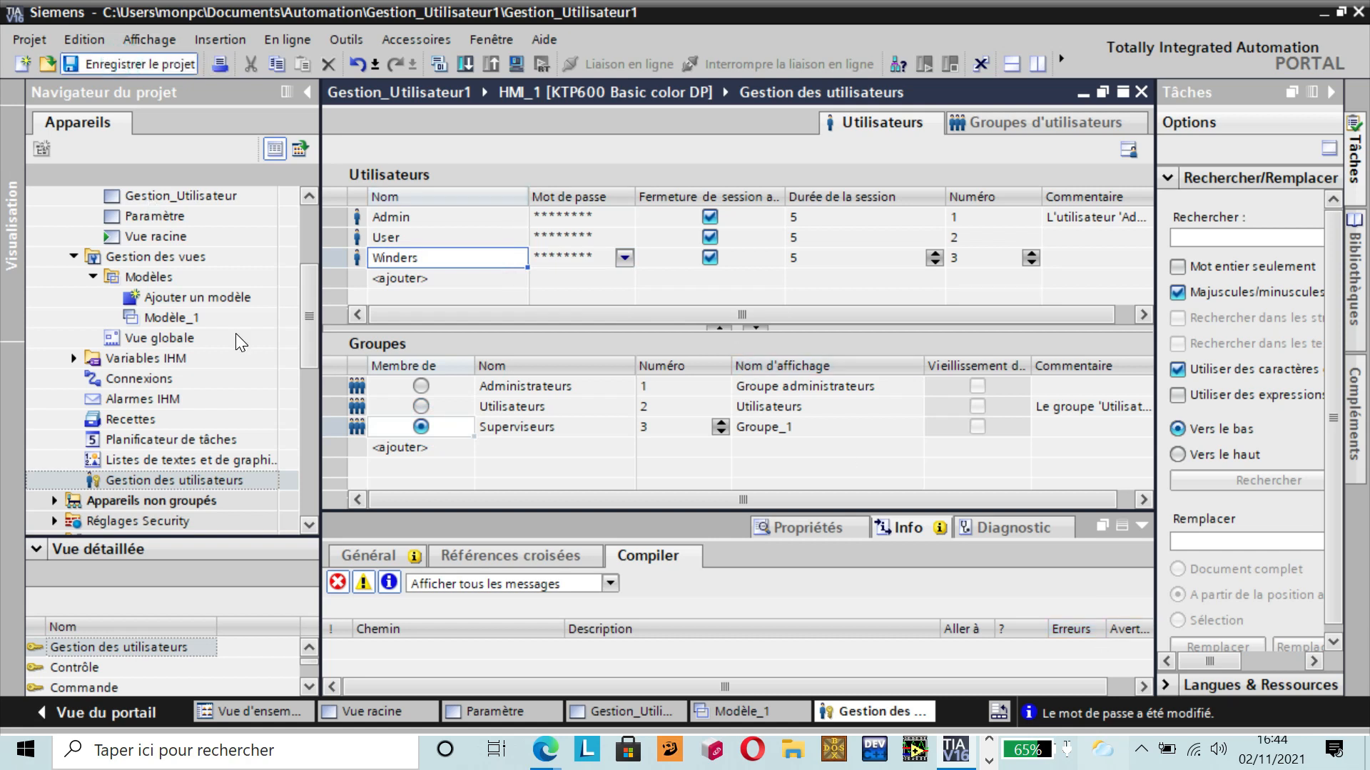
- In the Modèle_1 template, draw a button about 61 by 32 pixels below the Vue racine title field
double_click(164, 319)
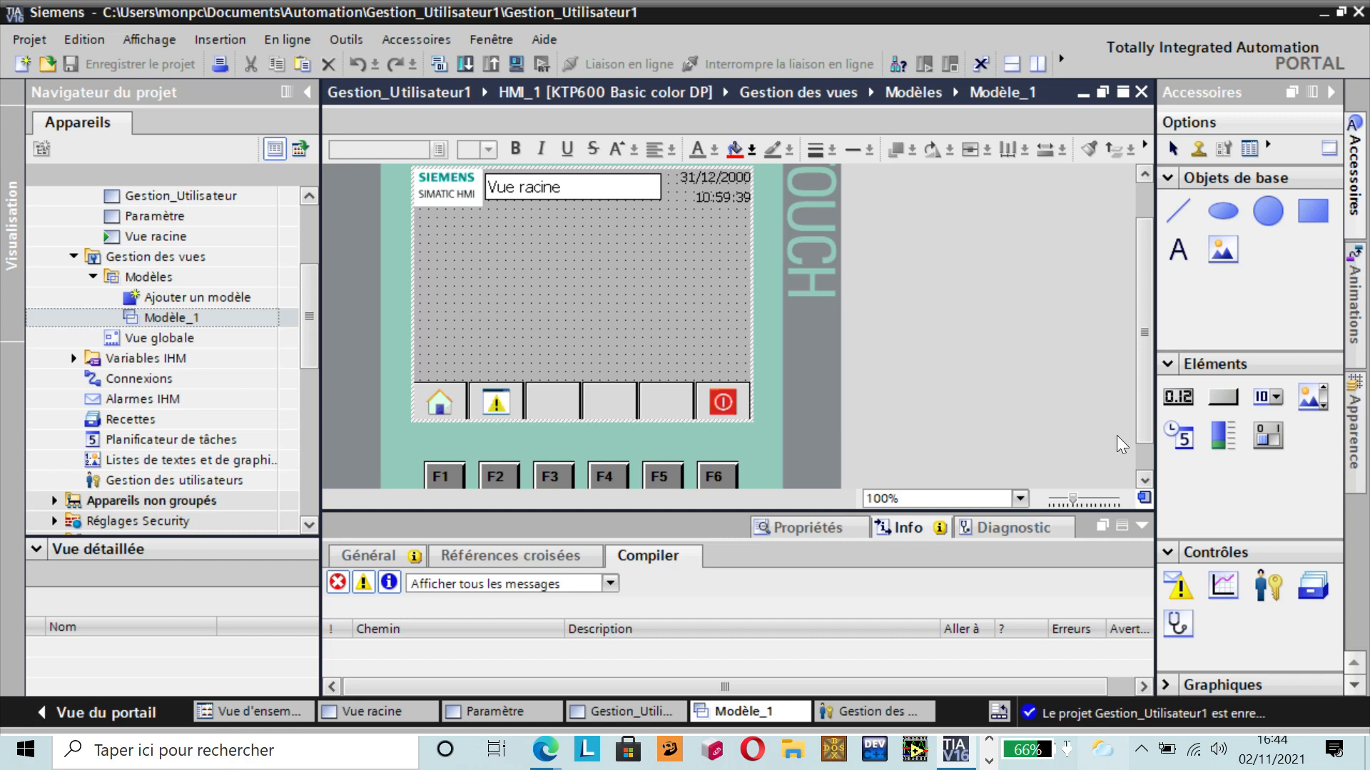
left_click(1228, 395)
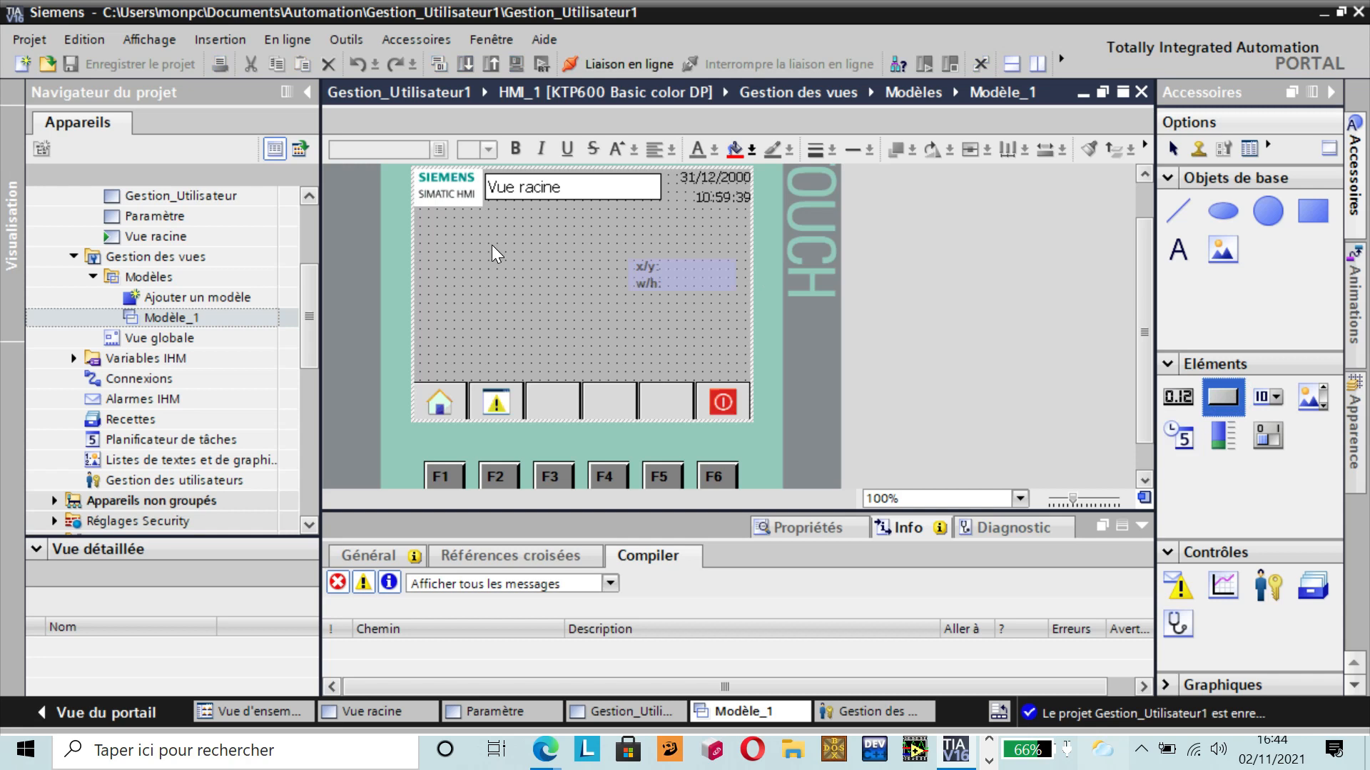
left_click_drag(485, 235, 585, 254)
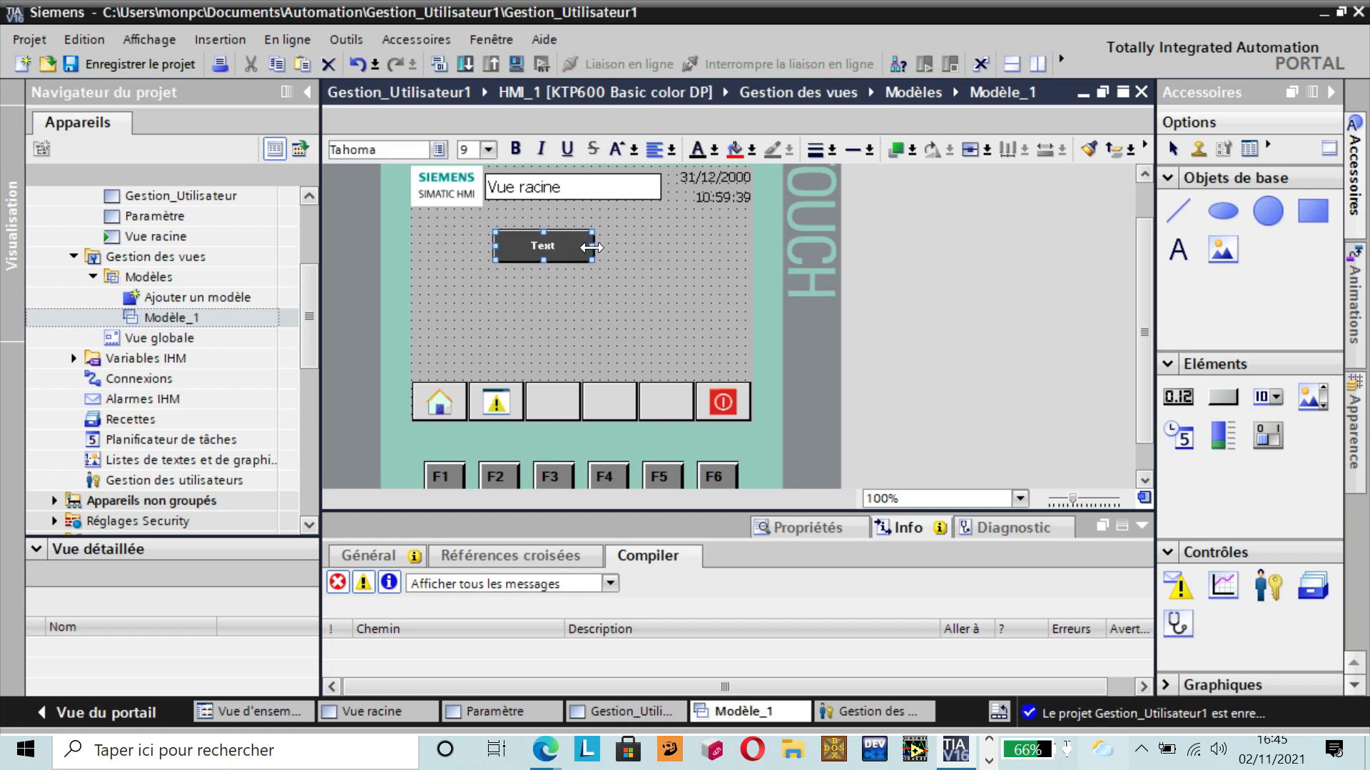
left_click_drag(591, 247, 548, 246)
left_click_drag(547, 245, 556, 247)
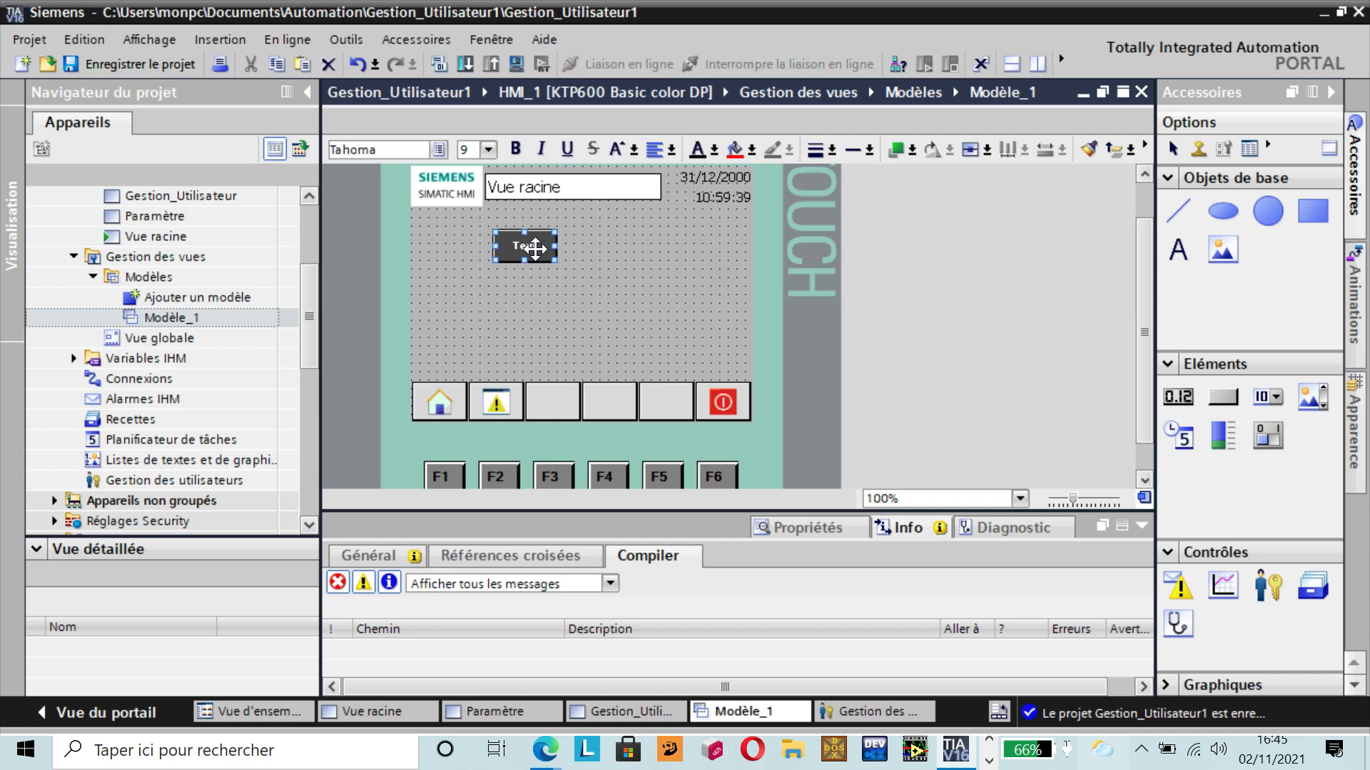
- Duplicate the new button and place the copy beside the original at about x 160, y 54
key("ctrl+c")
key("ctrl+v")
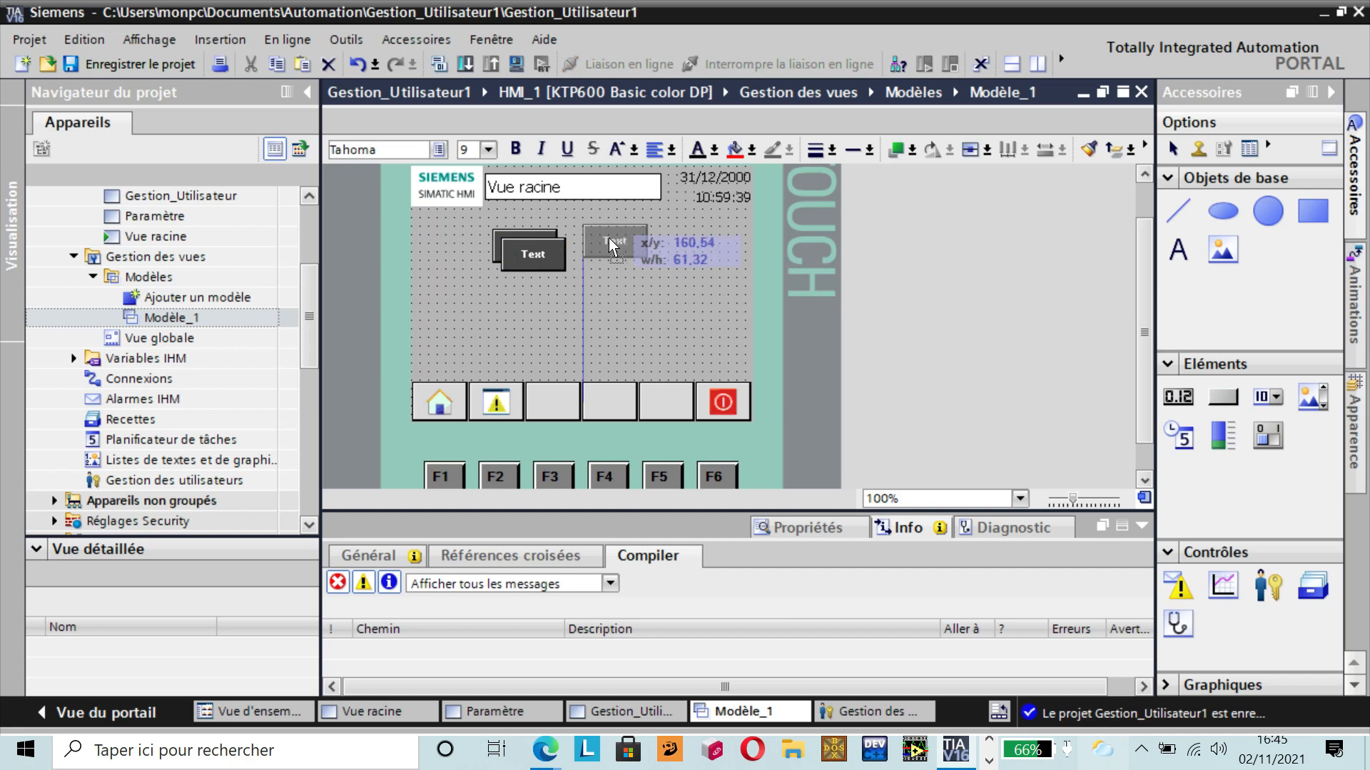
left_click(609, 238)
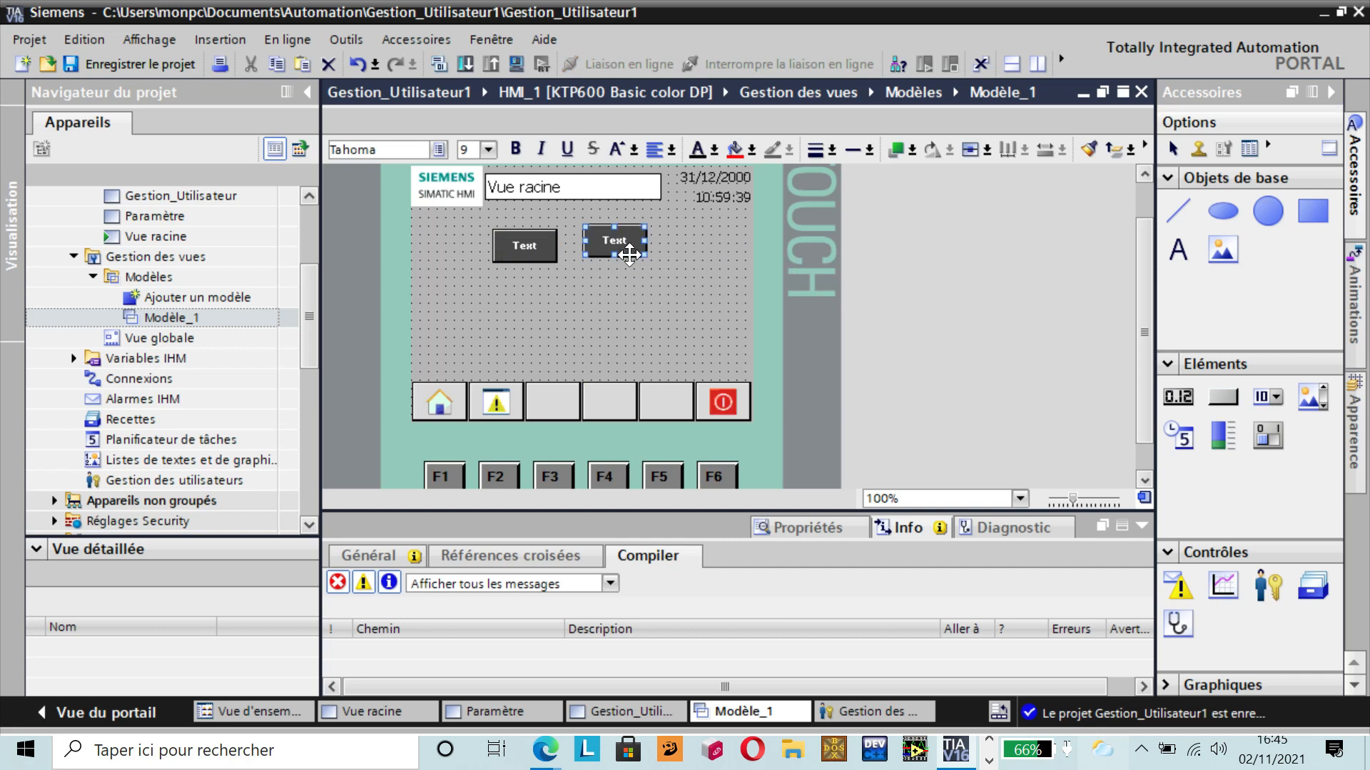
- Label the original button Login and move both buttons so they line up side by side
double_click(540, 245)
key("BackSpace")
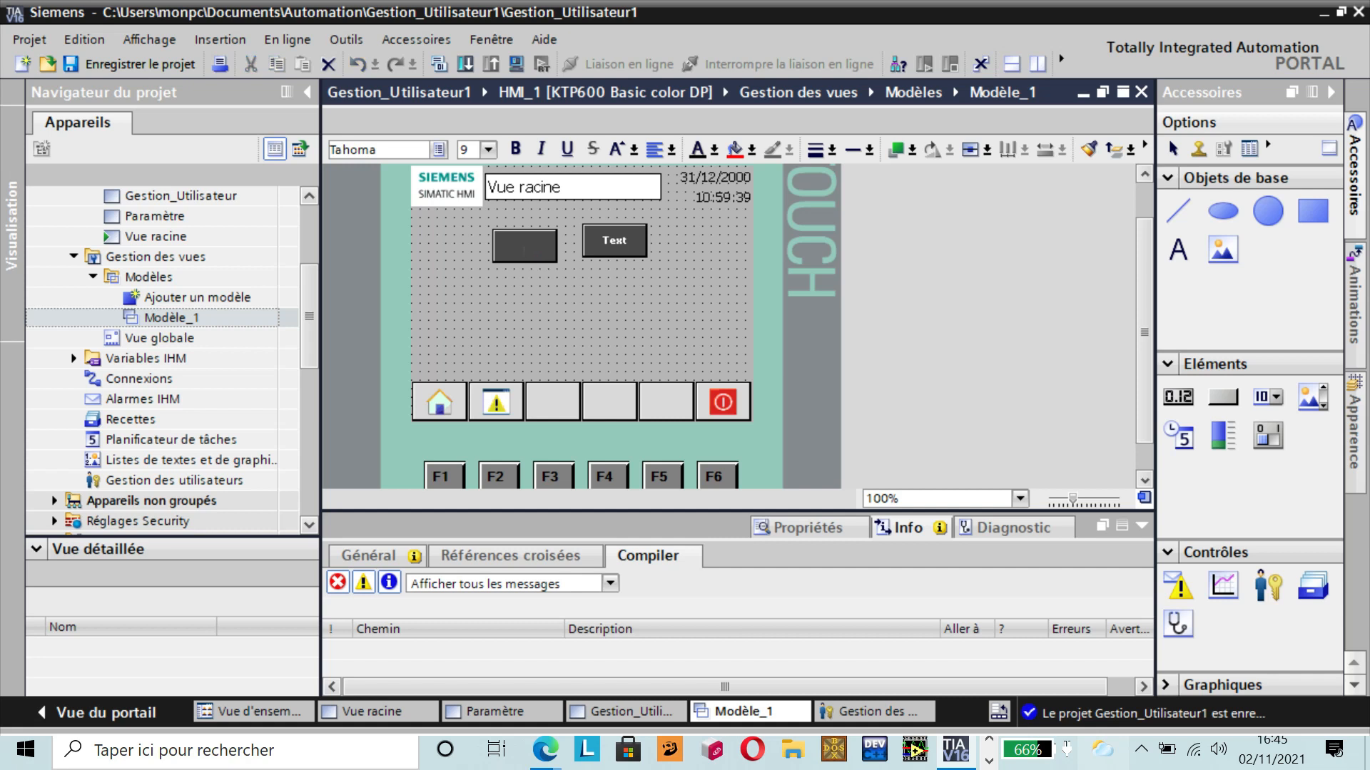
type("Login")
left_click(613, 240)
left_click_drag(606, 248, 621, 244)
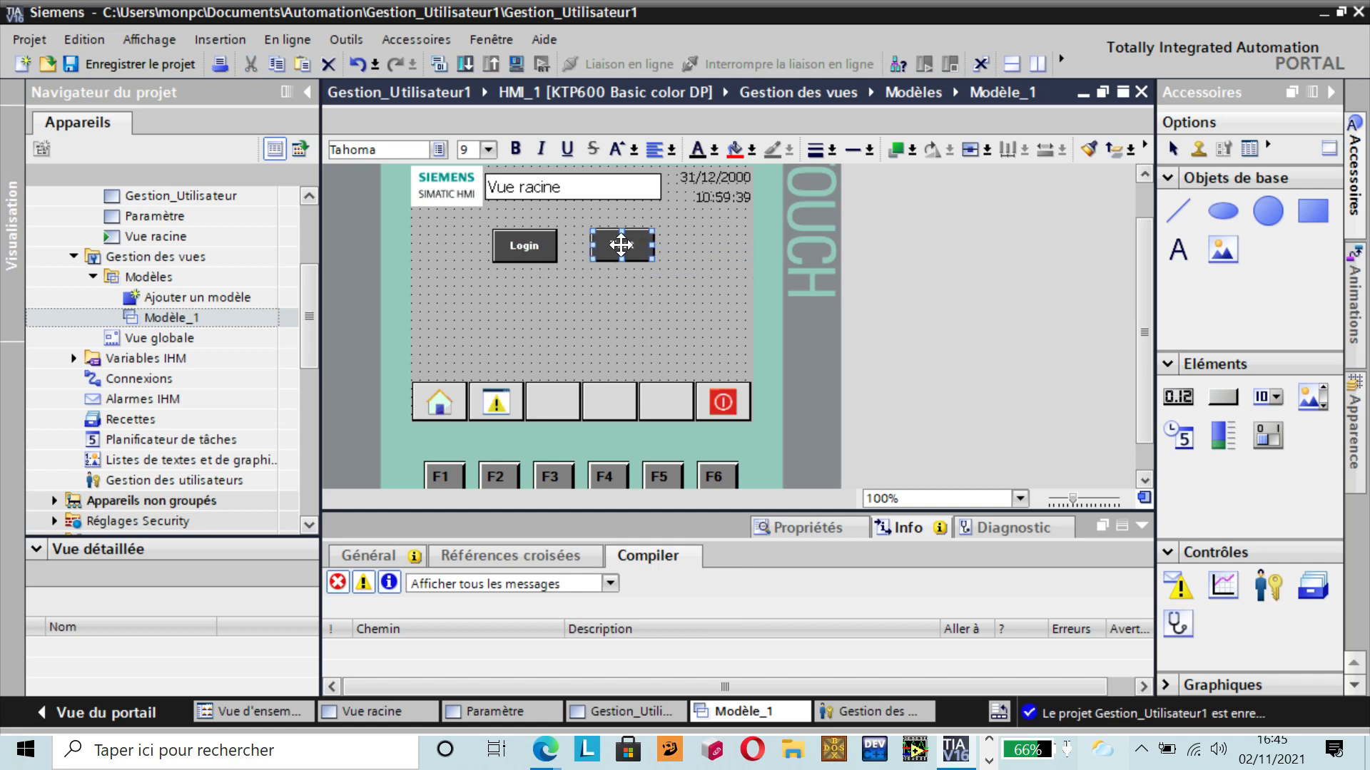
left_click(547, 244)
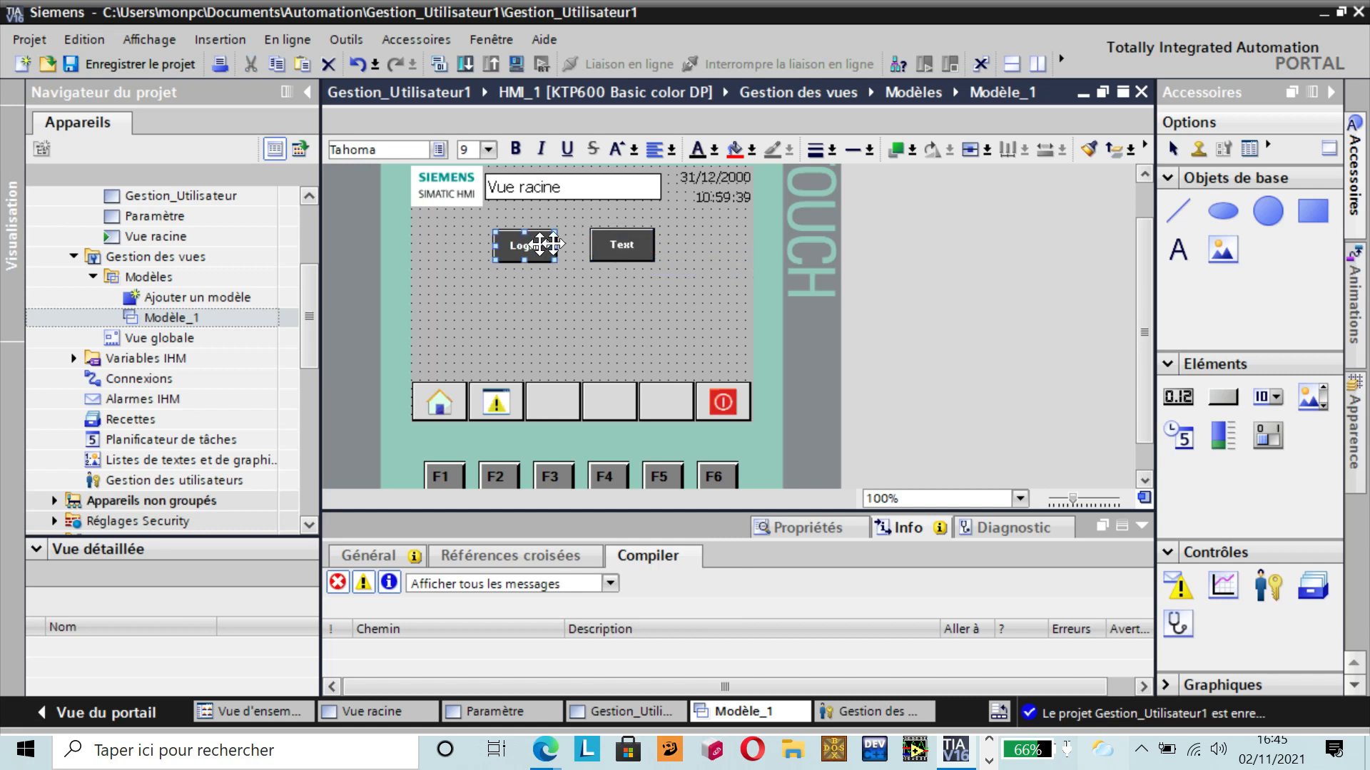
left_click_drag(555, 239, 554, 243)
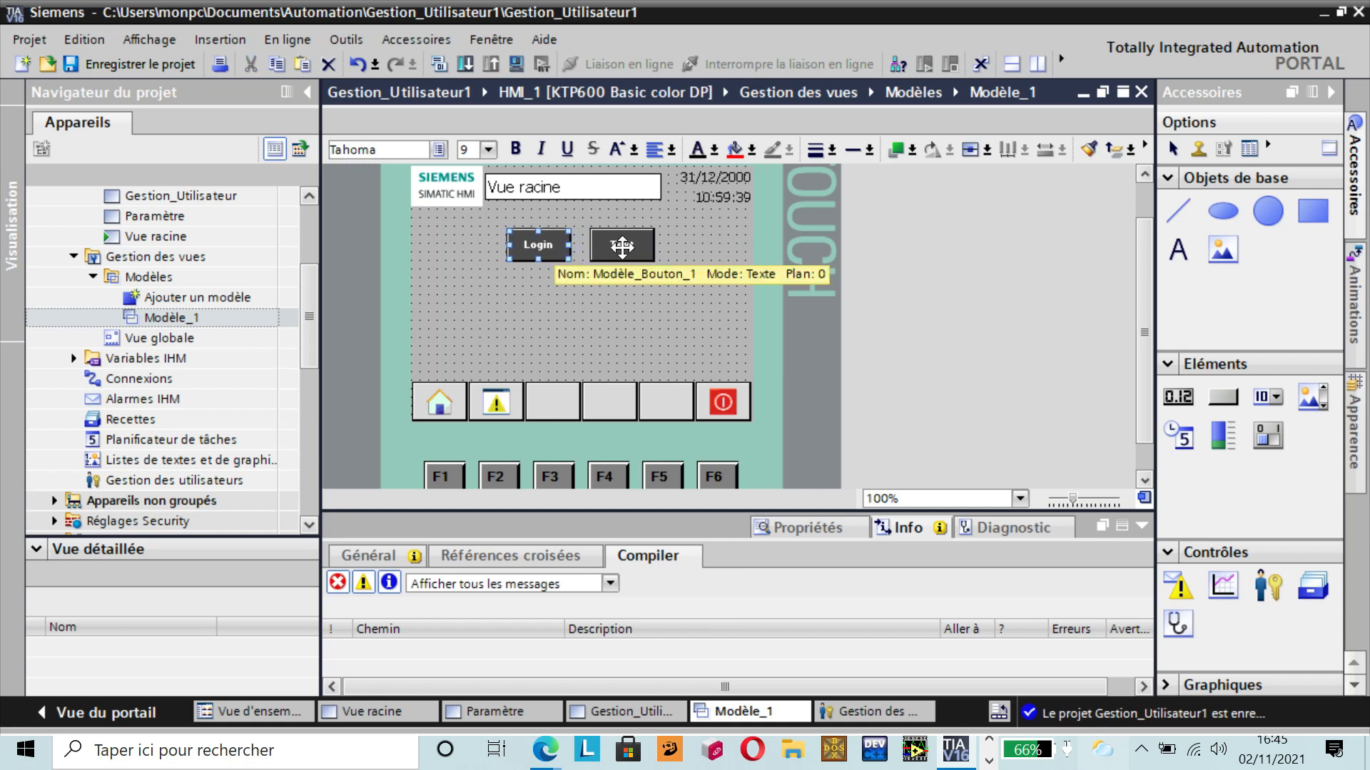
- Label the copied button Logout
double_click(622, 247)
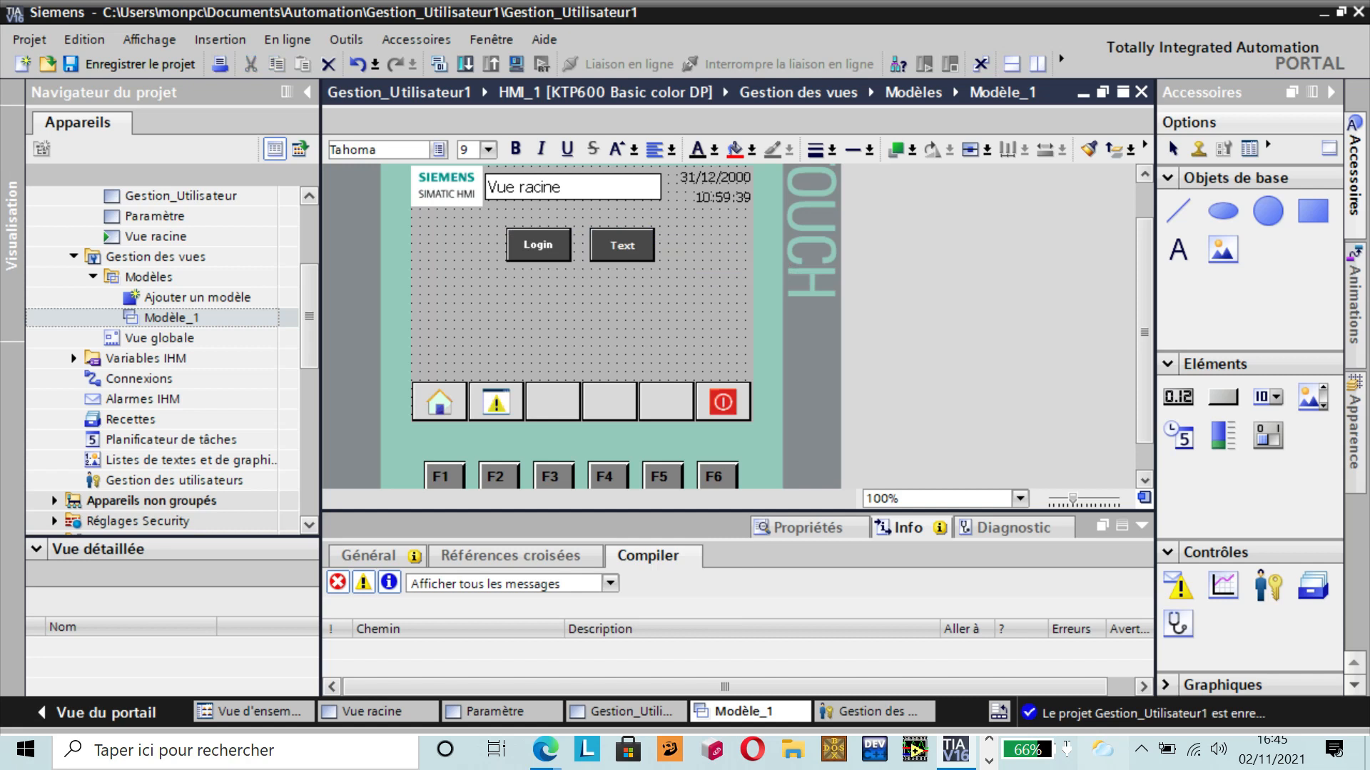
key("BackSpace")
key("BackSpace")
key("BackSpace")
key("BackSpace")
key("Caps_Lock")
type("L")
key("Caps_Lock")
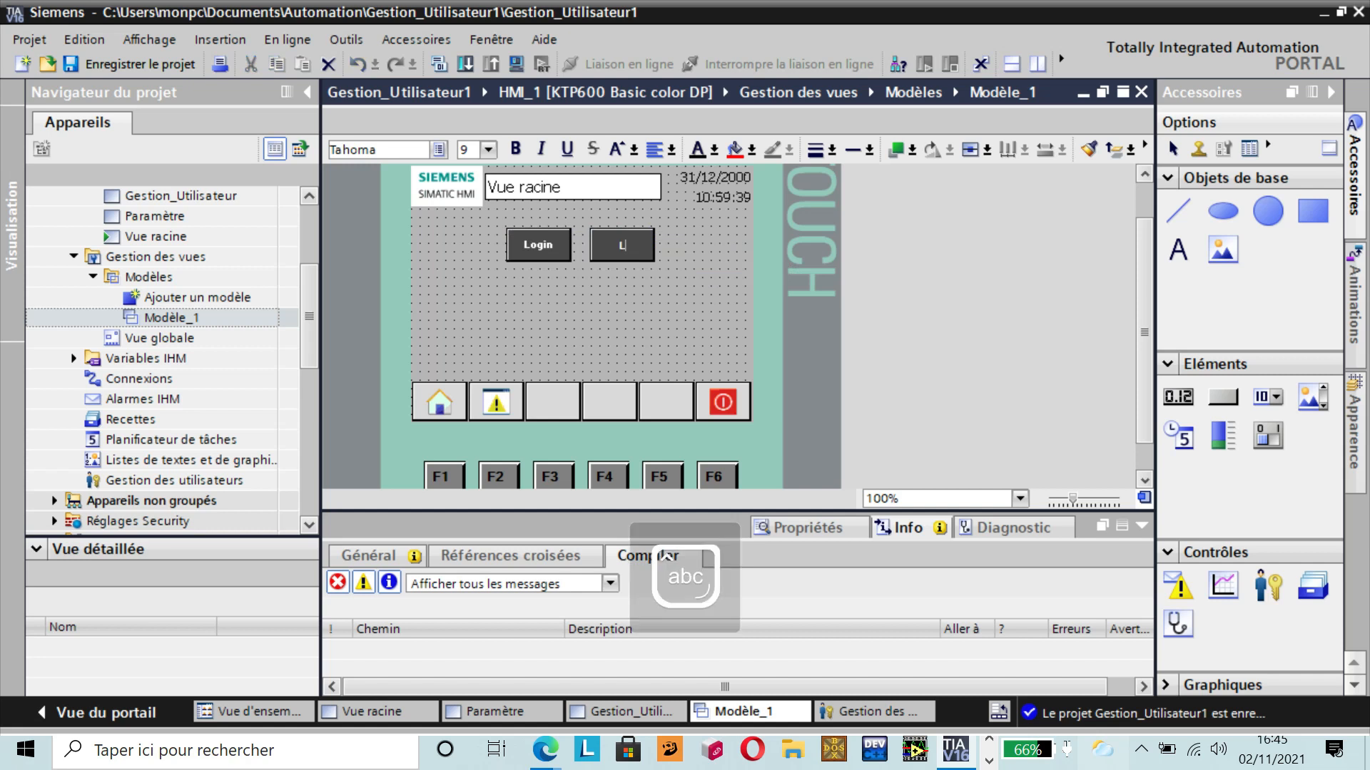
type("ogout")
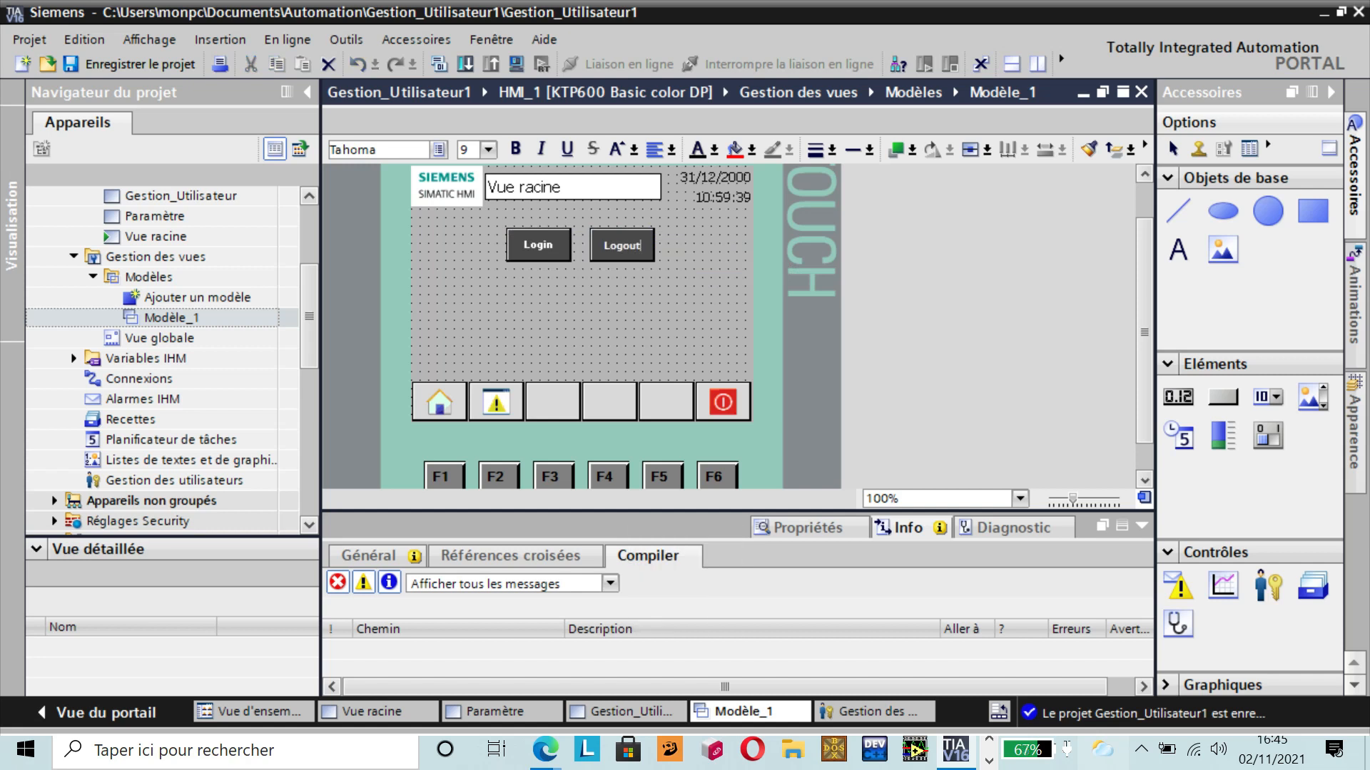
left_click(671, 295)
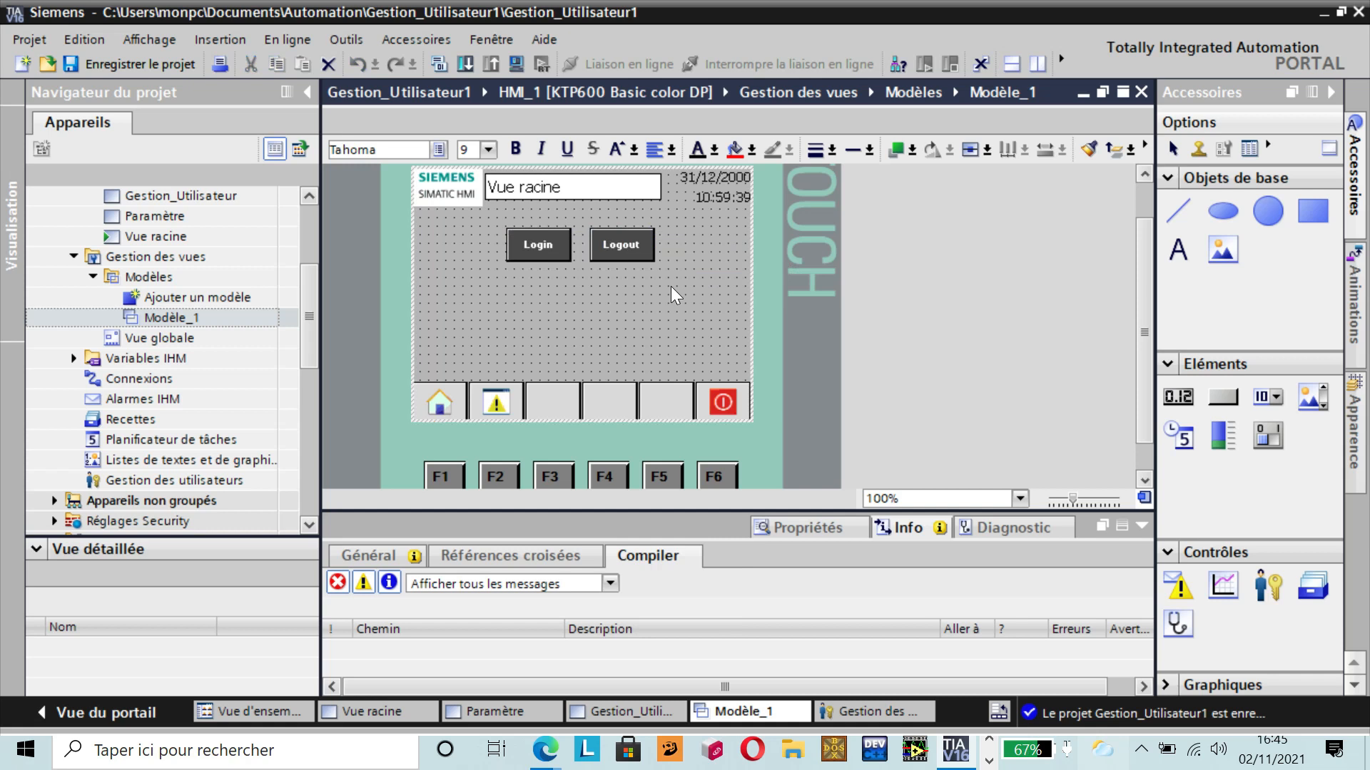
- Assign the AfficherDialogueConnexion user management function to the Activer event of the Login button
double_click(542, 245)
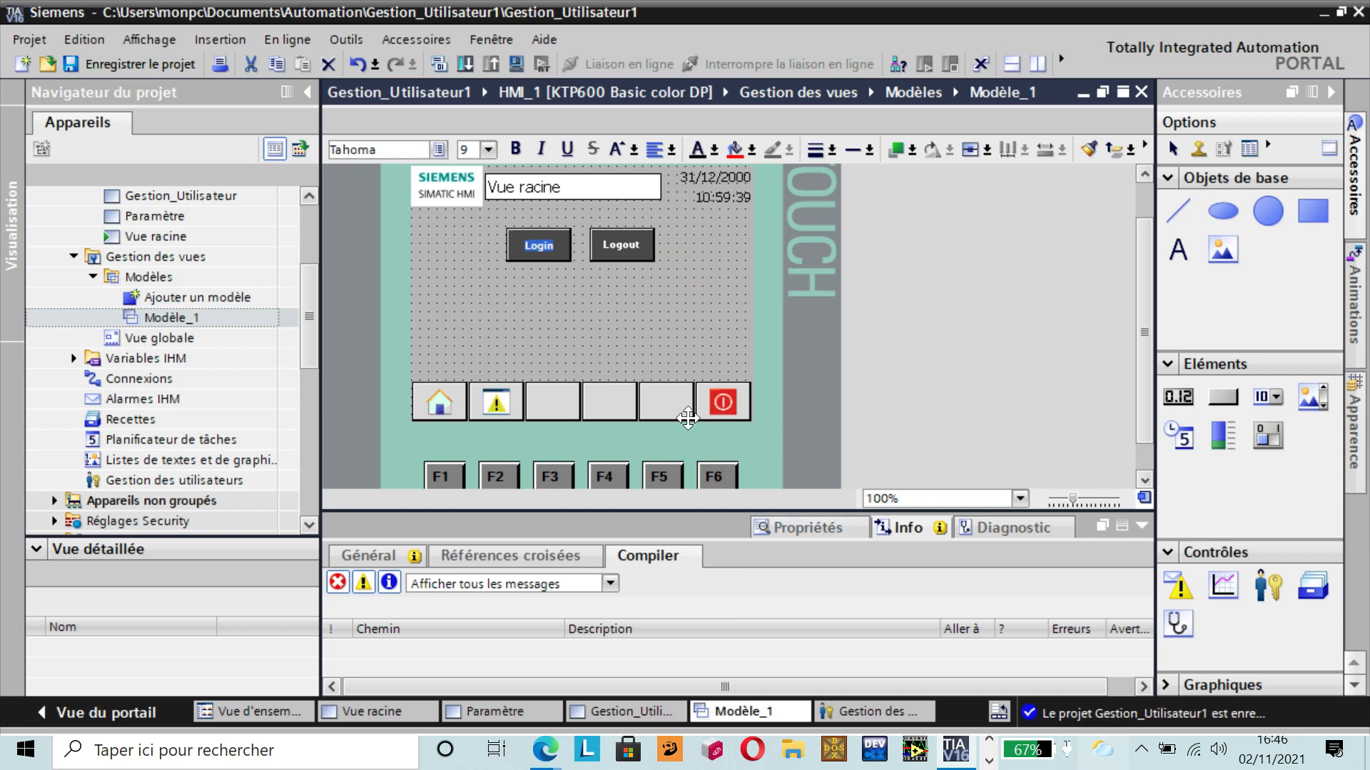
left_click(541, 251)
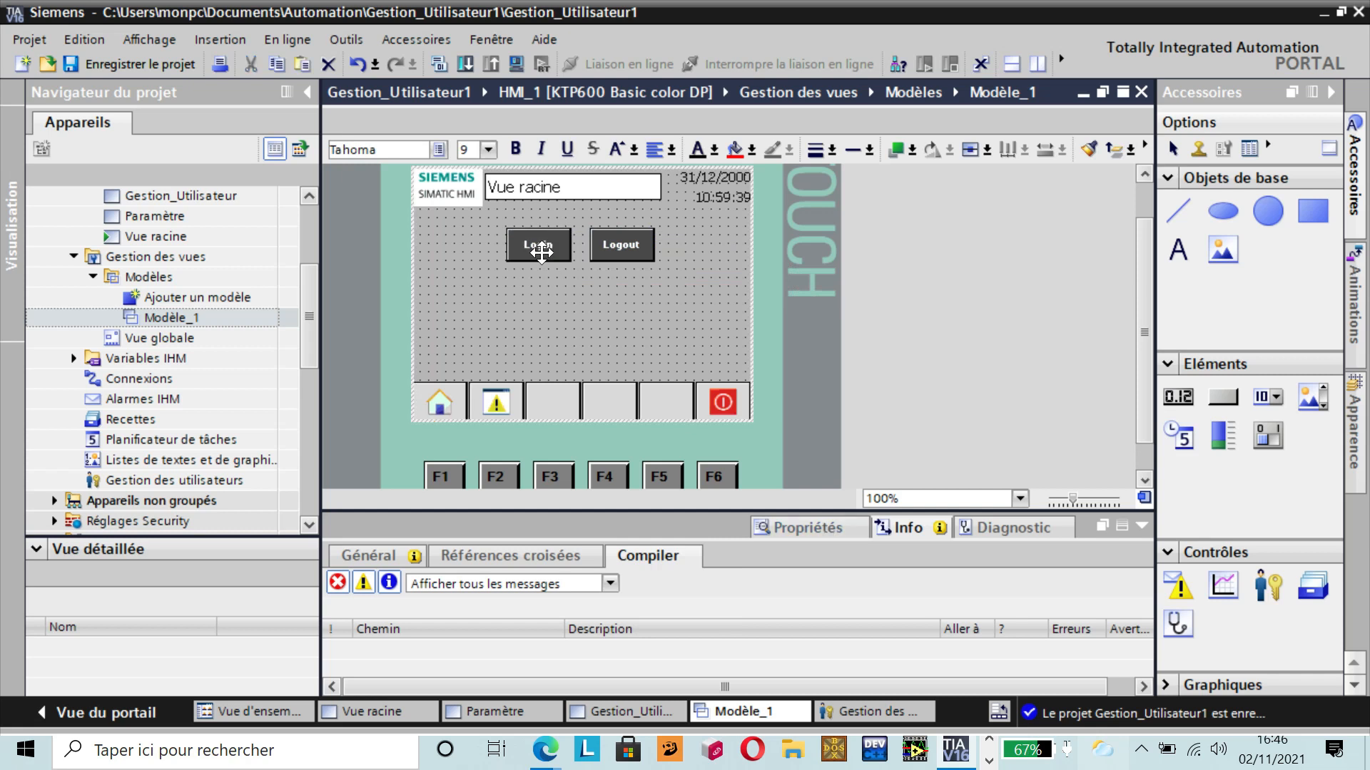
left_click(541, 251)
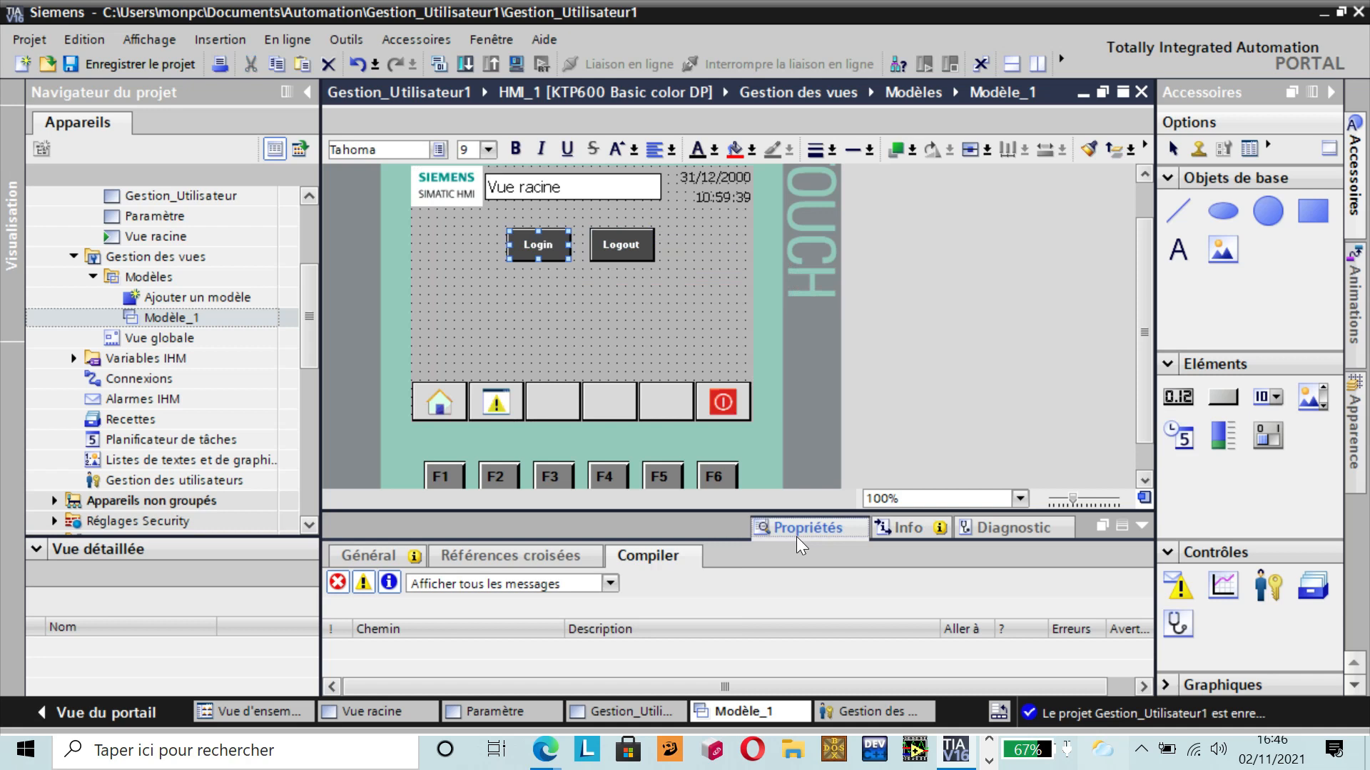
left_click(796, 531)
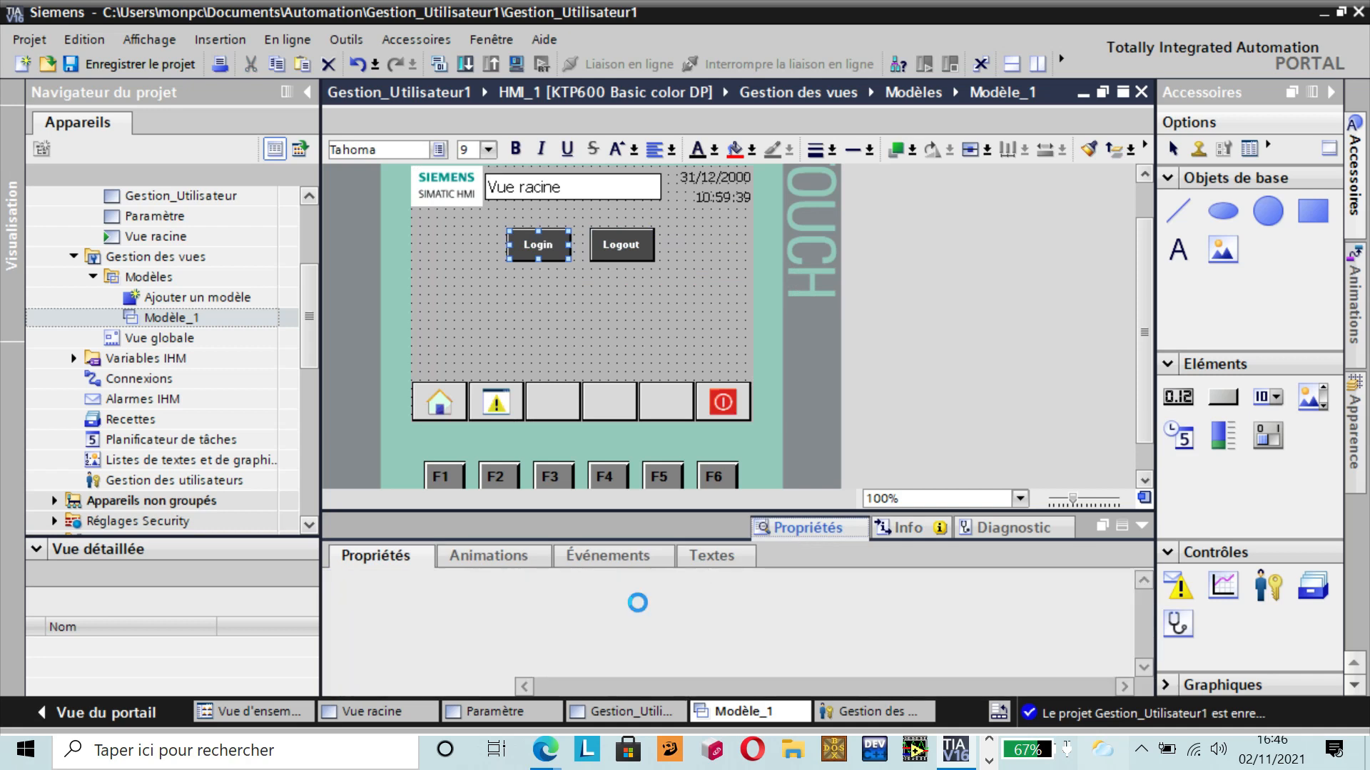
left_click(623, 553)
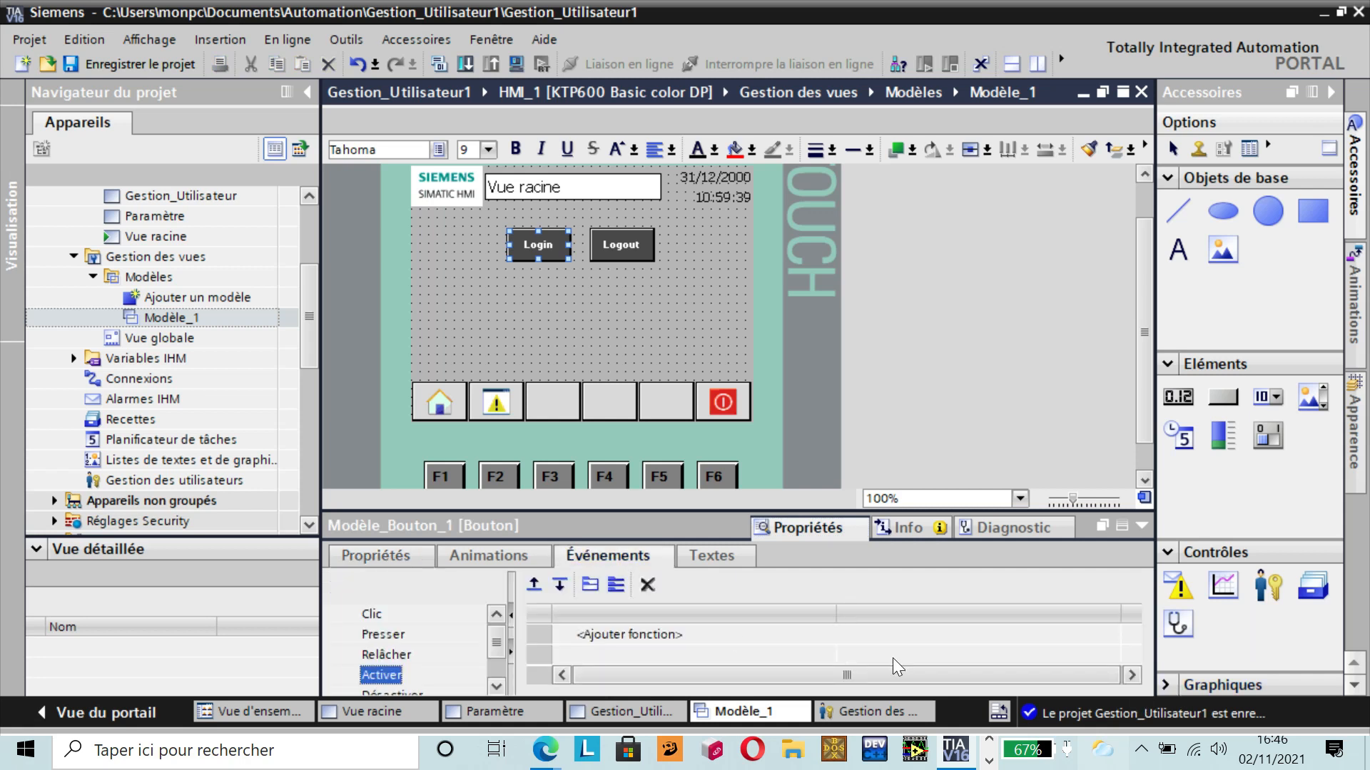
left_click(705, 632)
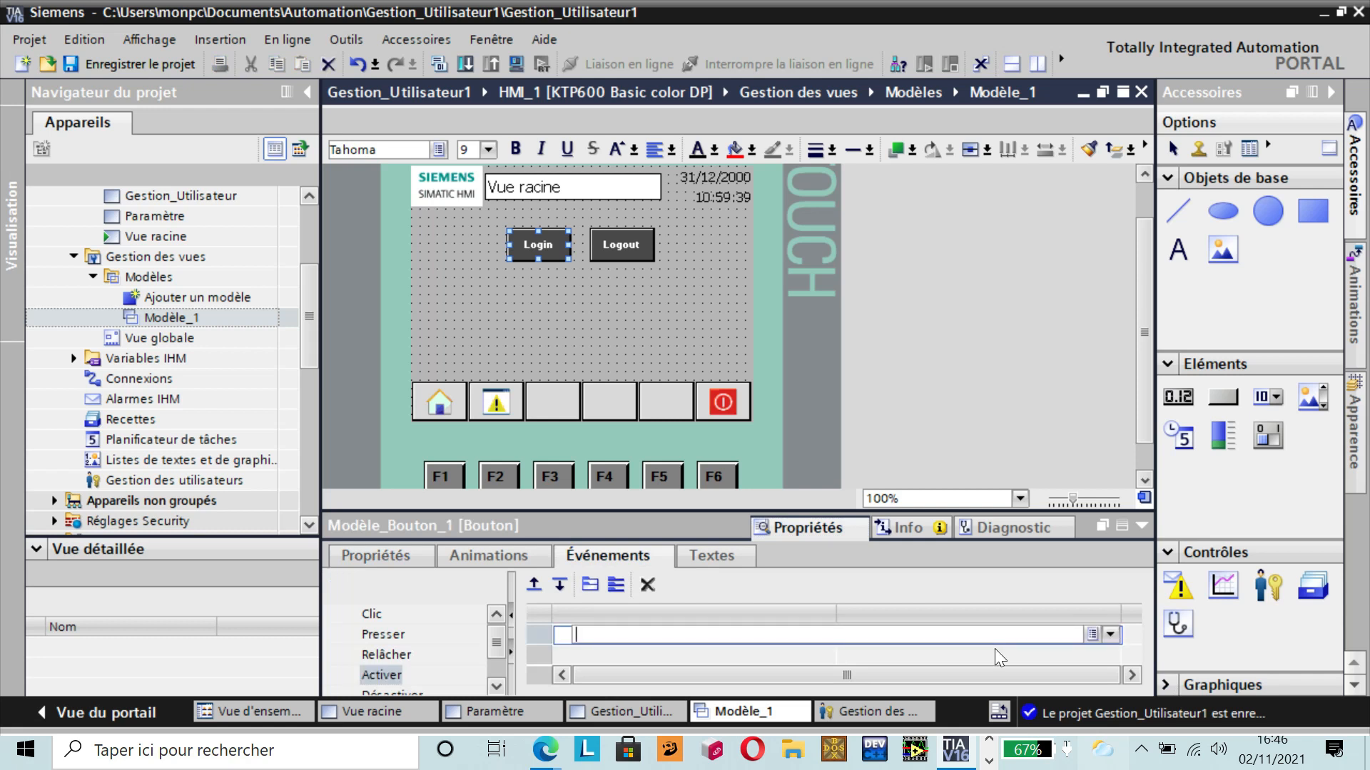
left_click(1111, 634)
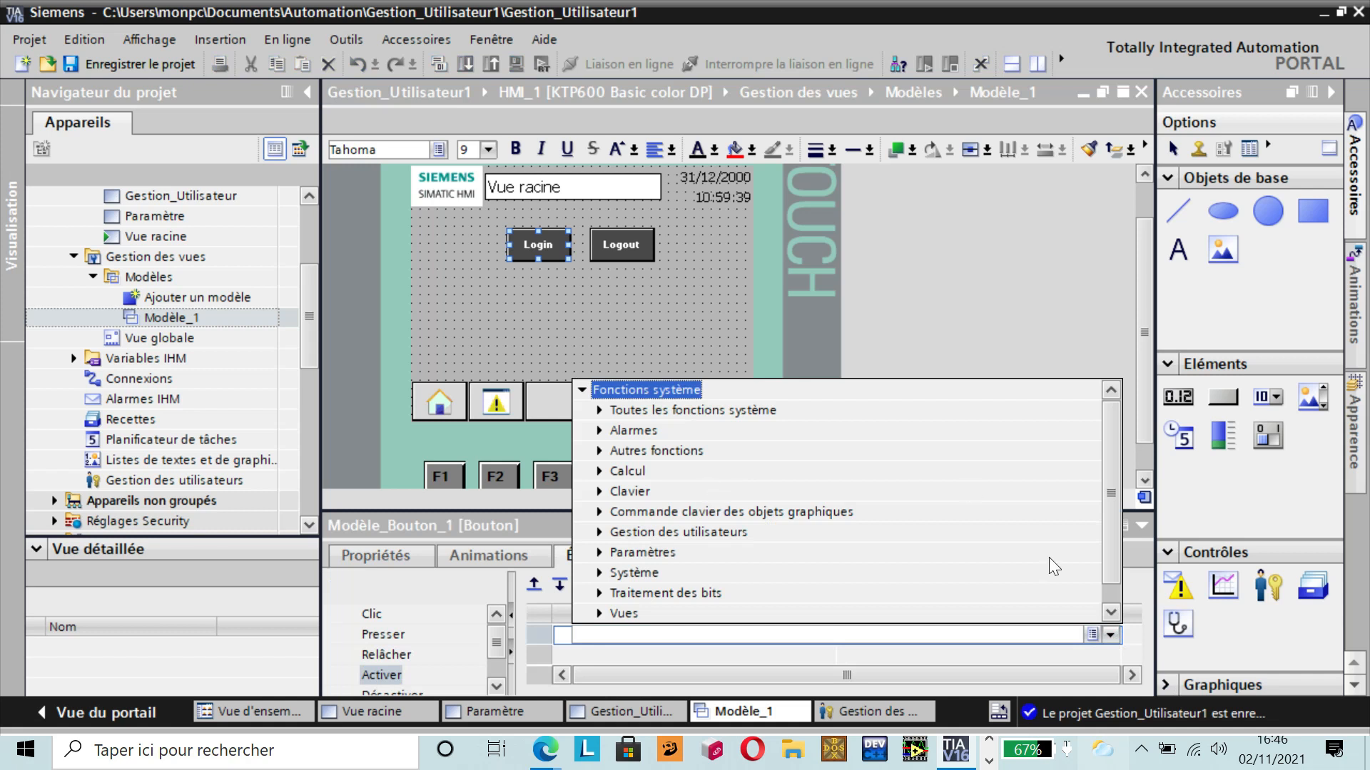
left_click(599, 532)
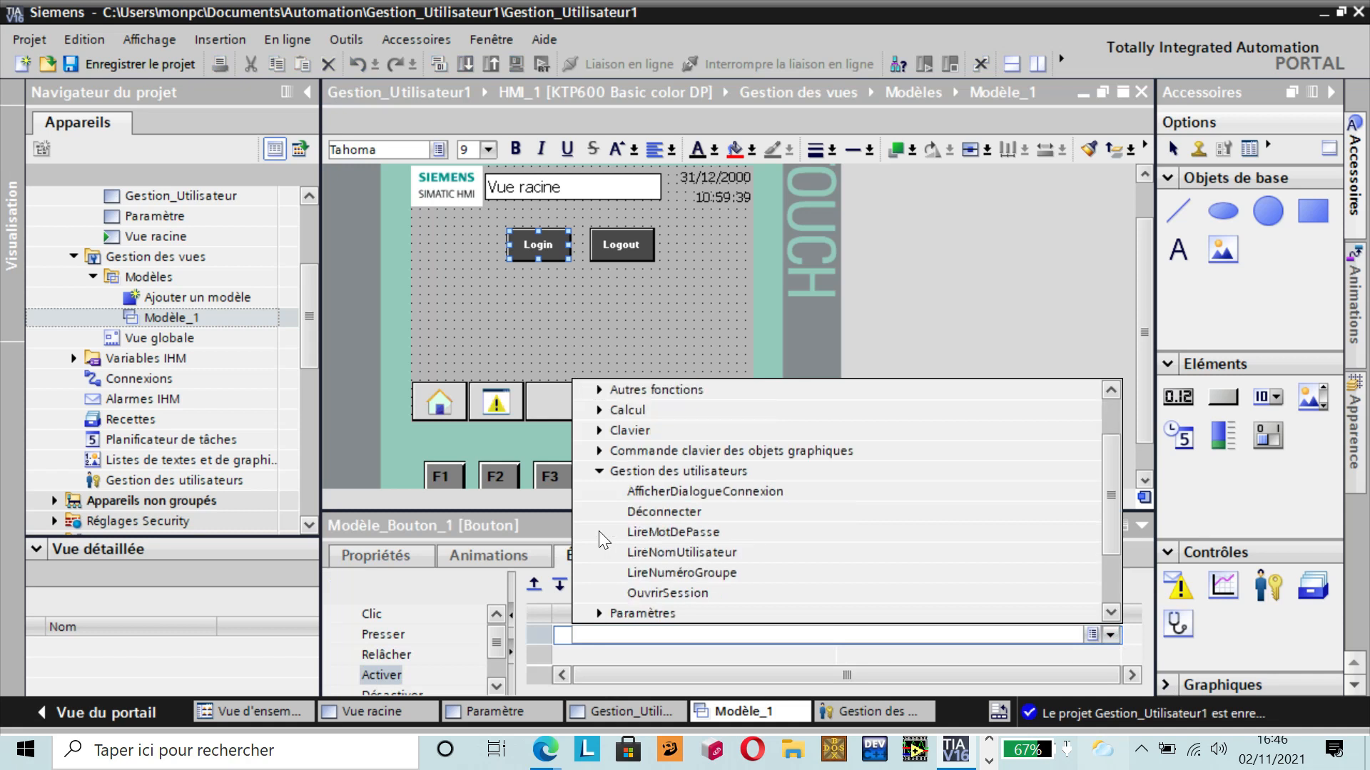
left_click(700, 492)
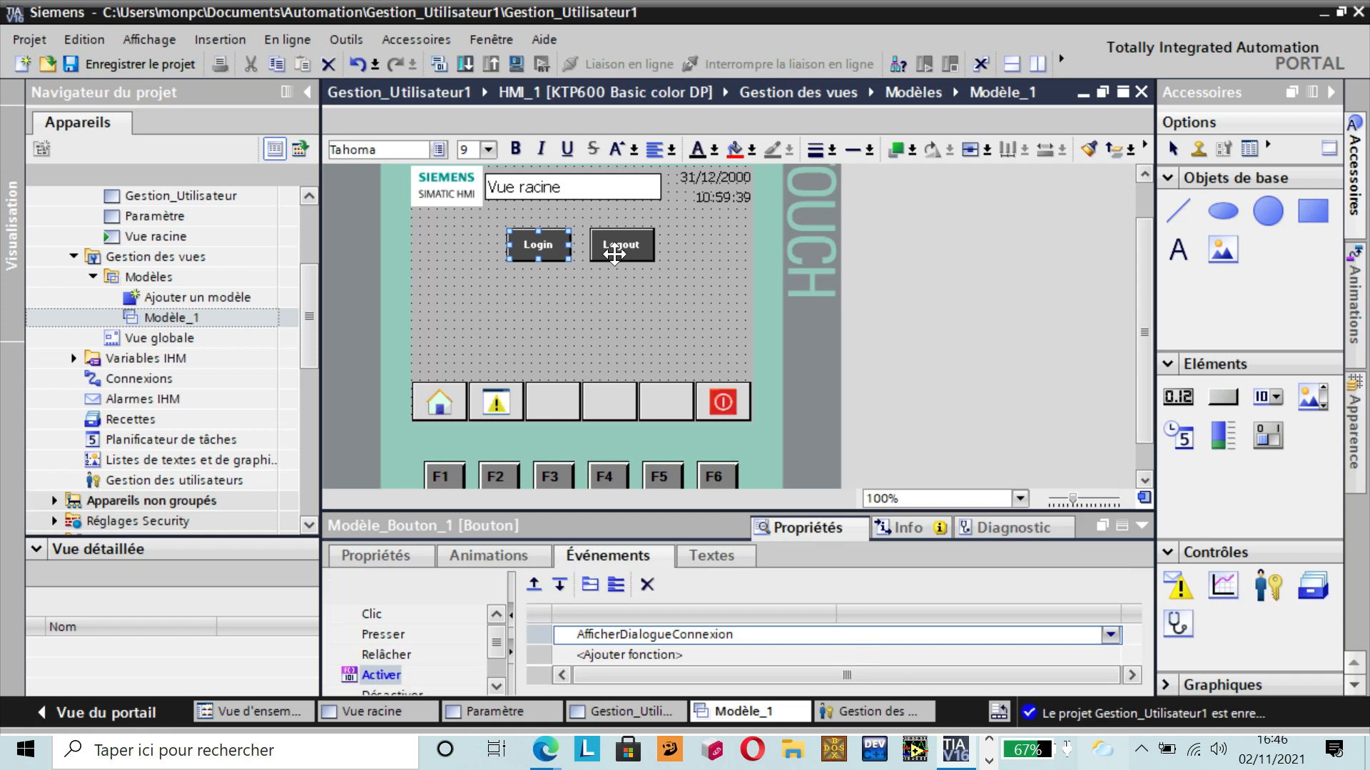
- Assign the Déconnecter user management function to the Activer event of the Logout button
left_click(615, 245)
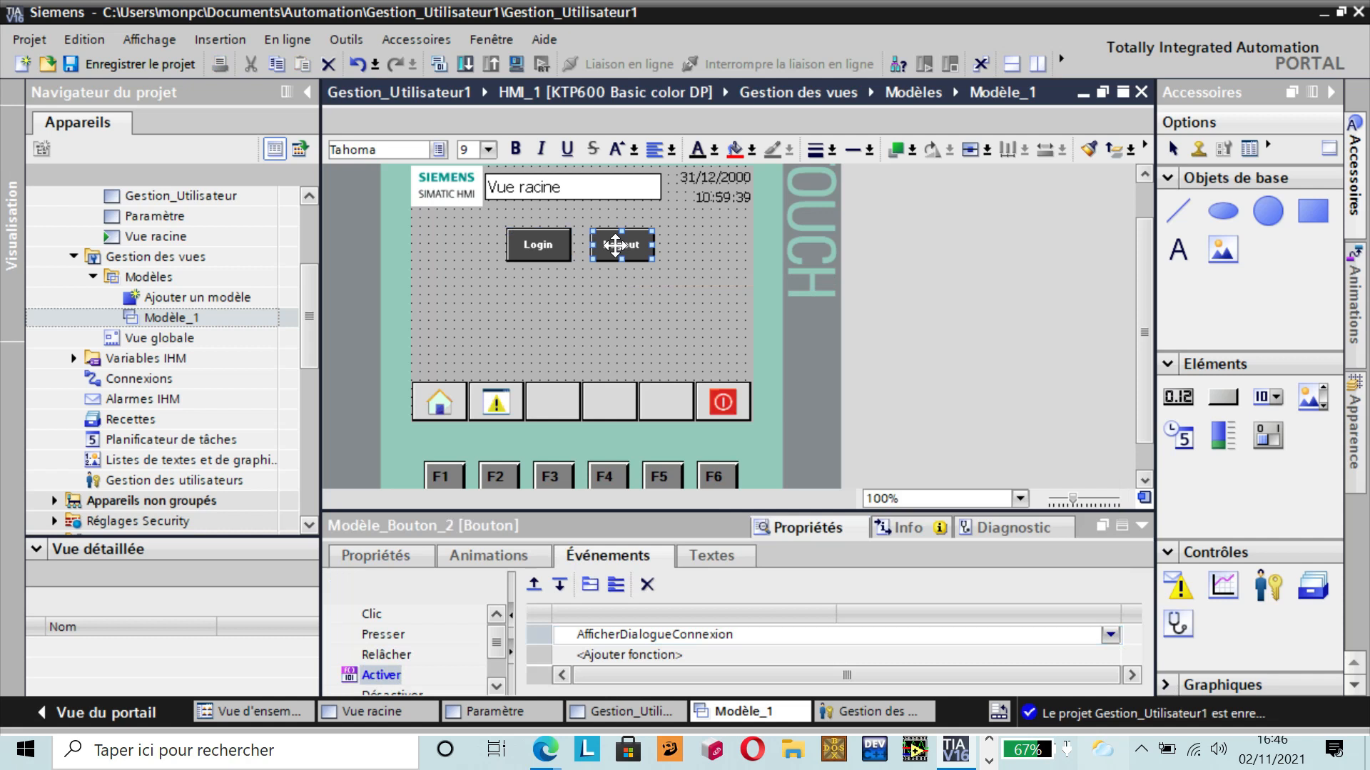
right_click(614, 245)
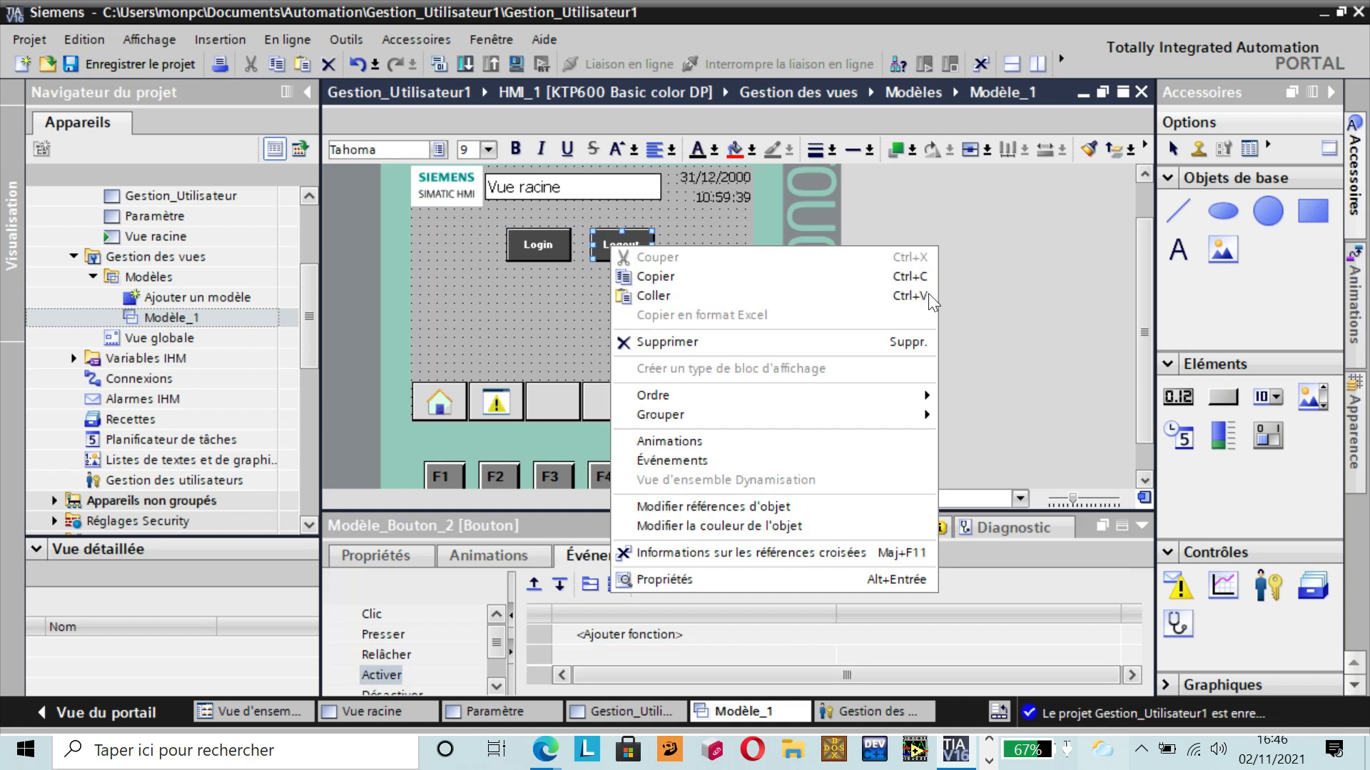
left_click(422, 324)
left_click(412, 285)
left_click(642, 255)
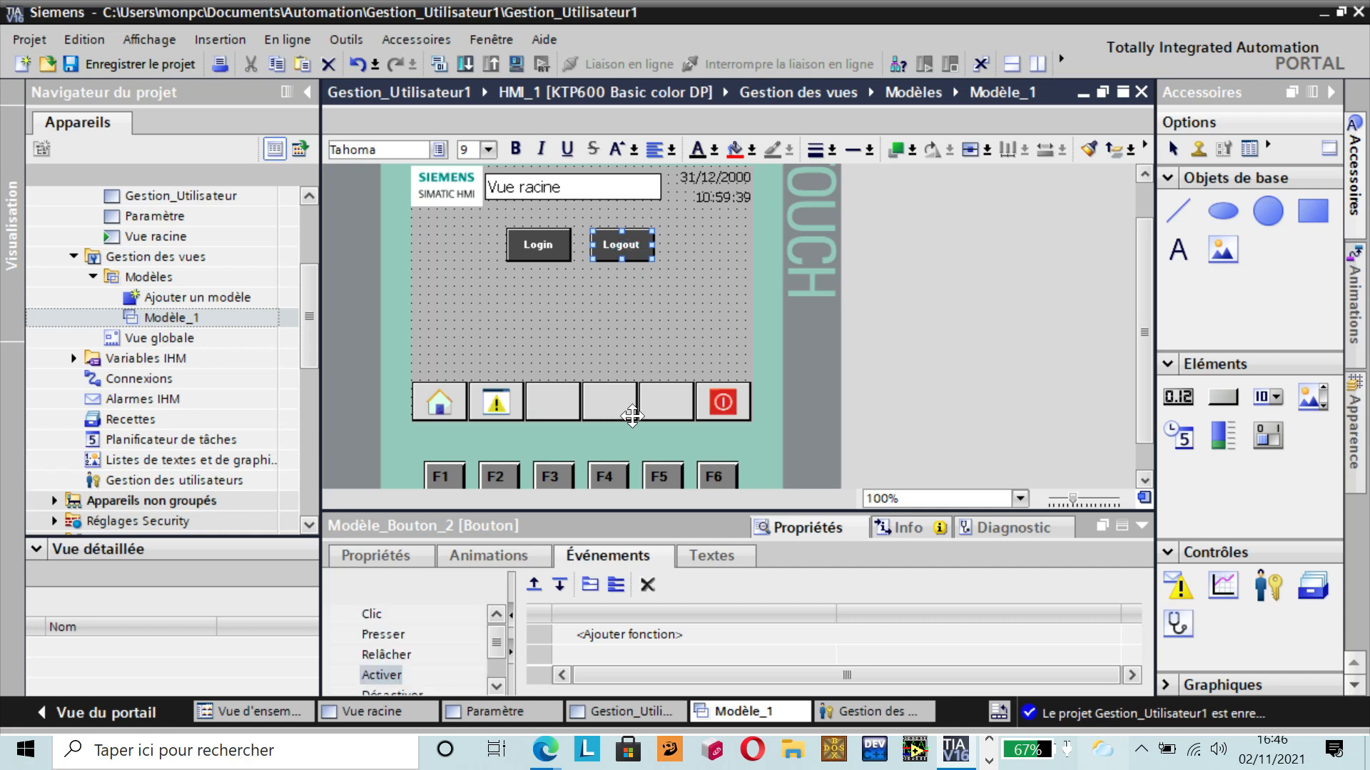
left_click(695, 635)
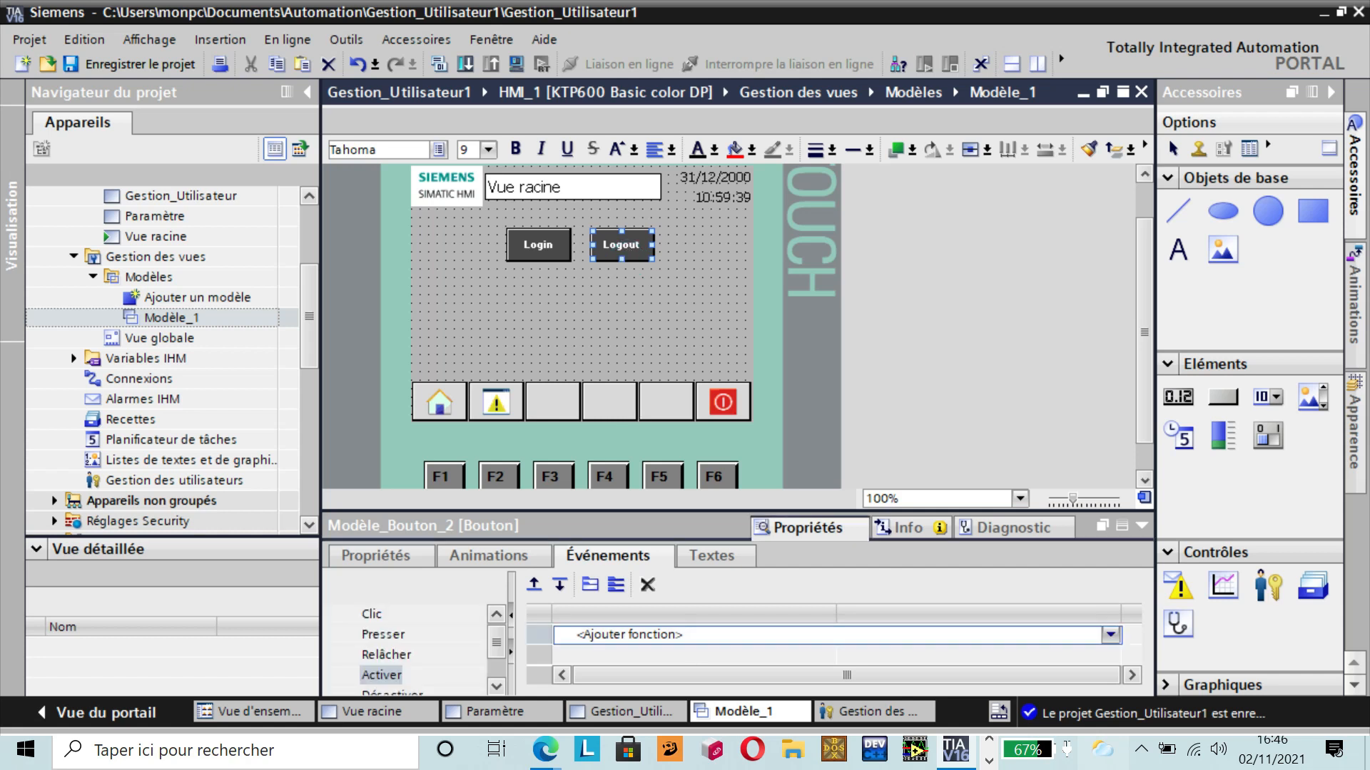
left_click(1110, 635)
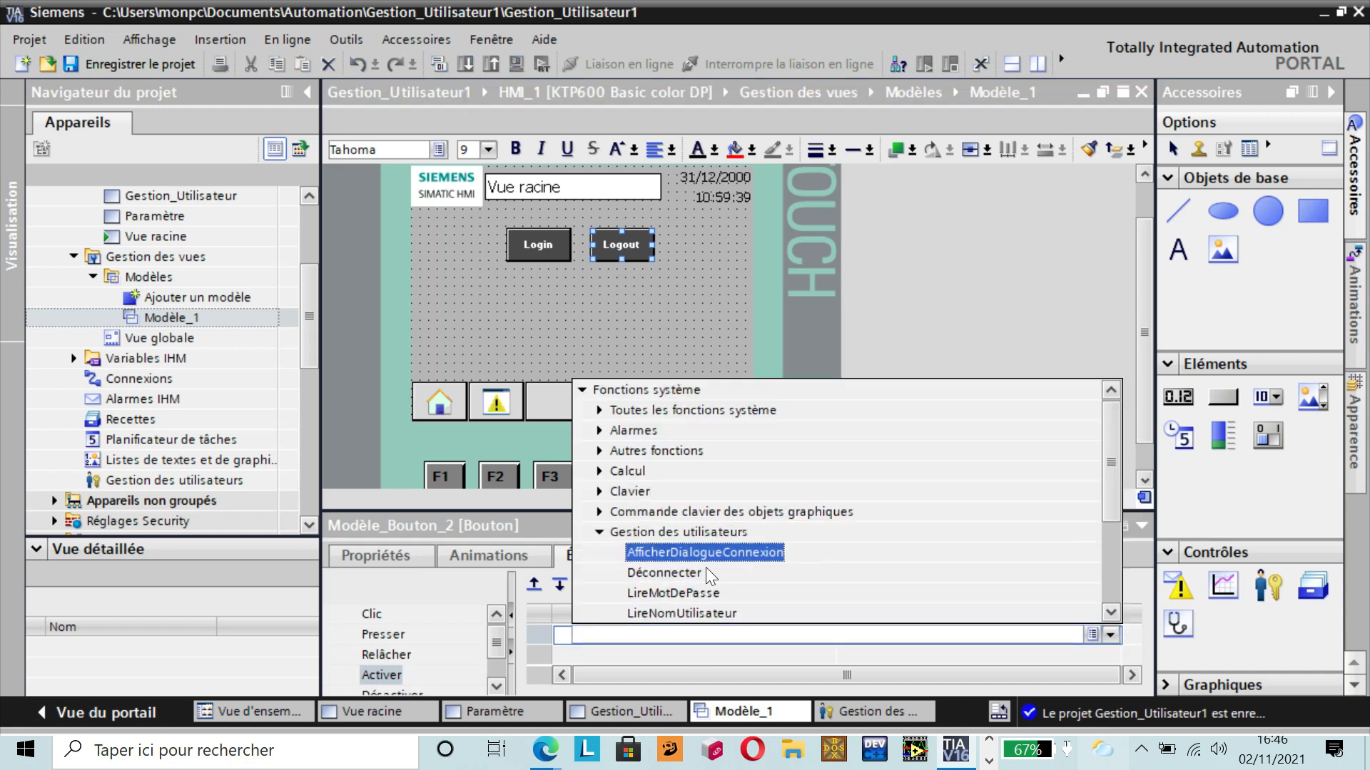
left_click(692, 571)
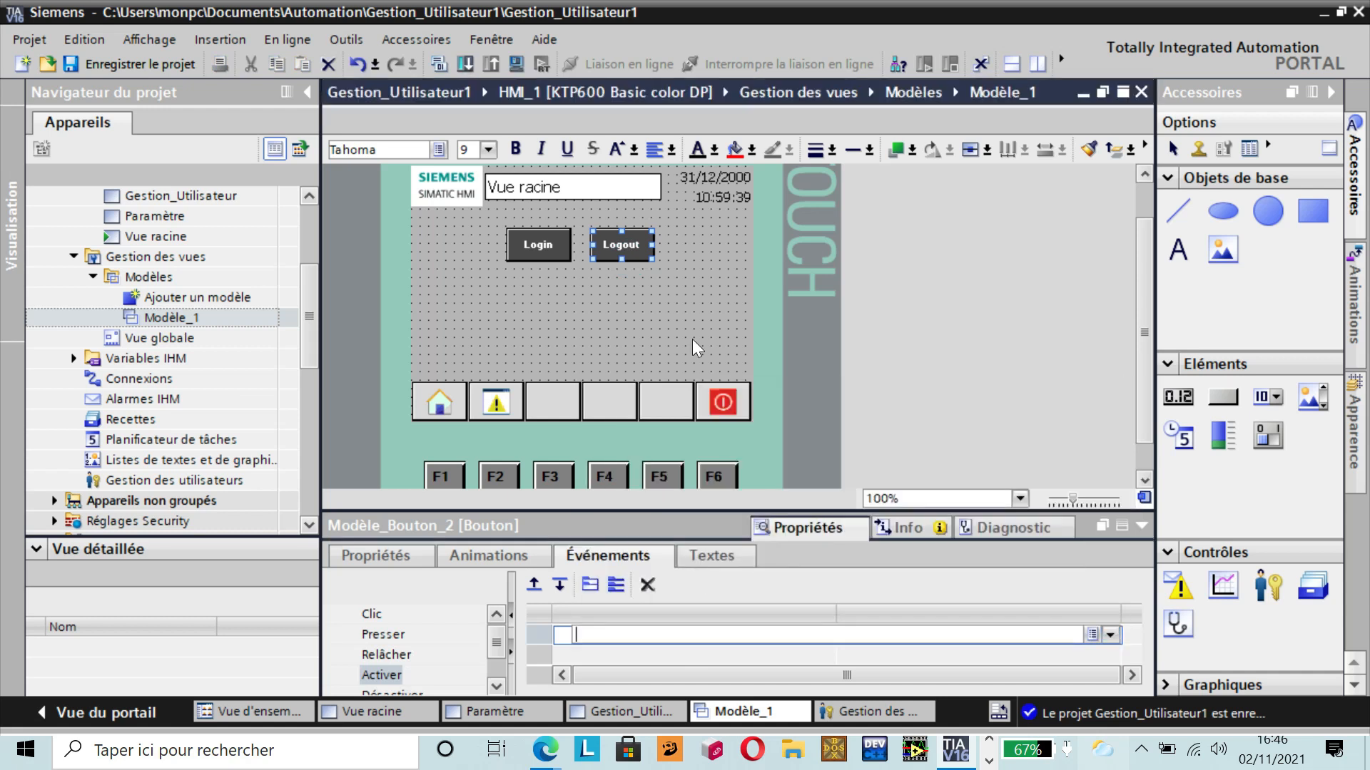
left_click(680, 314)
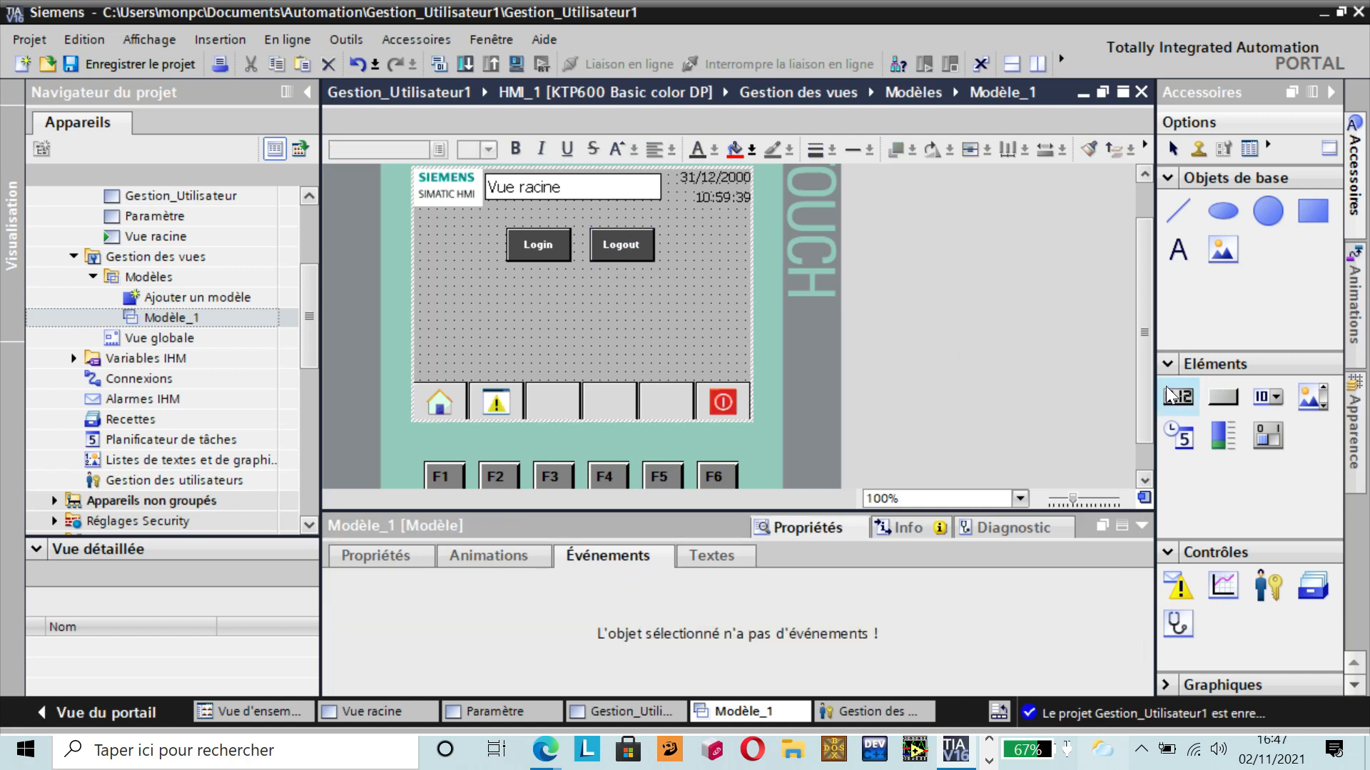
- Draw a small I/O field in the template just below the Login and Logout buttons
left_click(1179, 404)
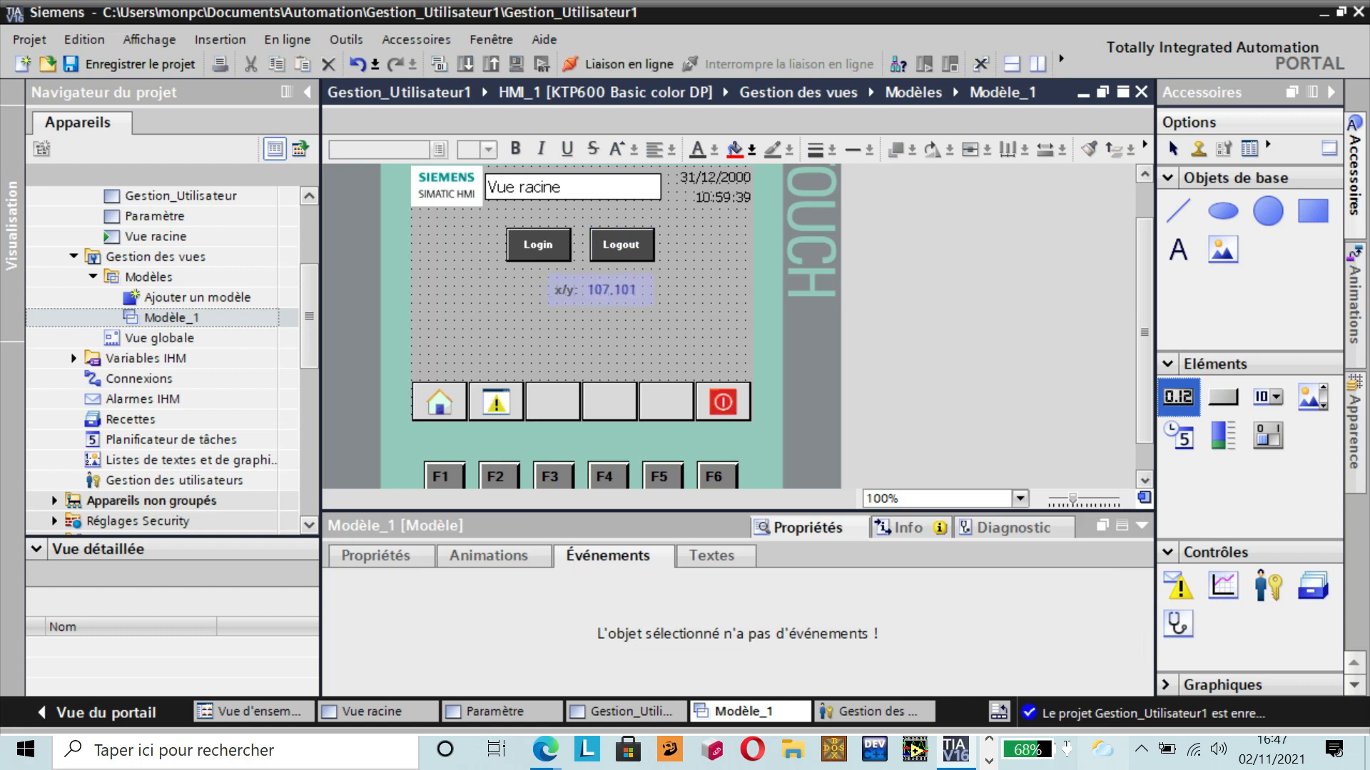
left_click(527, 276)
mouse_move(526, 274)
left_mouse_down()
mouse_move(583, 279)
mouse_move(586, 297)
left_mouse_up()
left_click(635, 318)
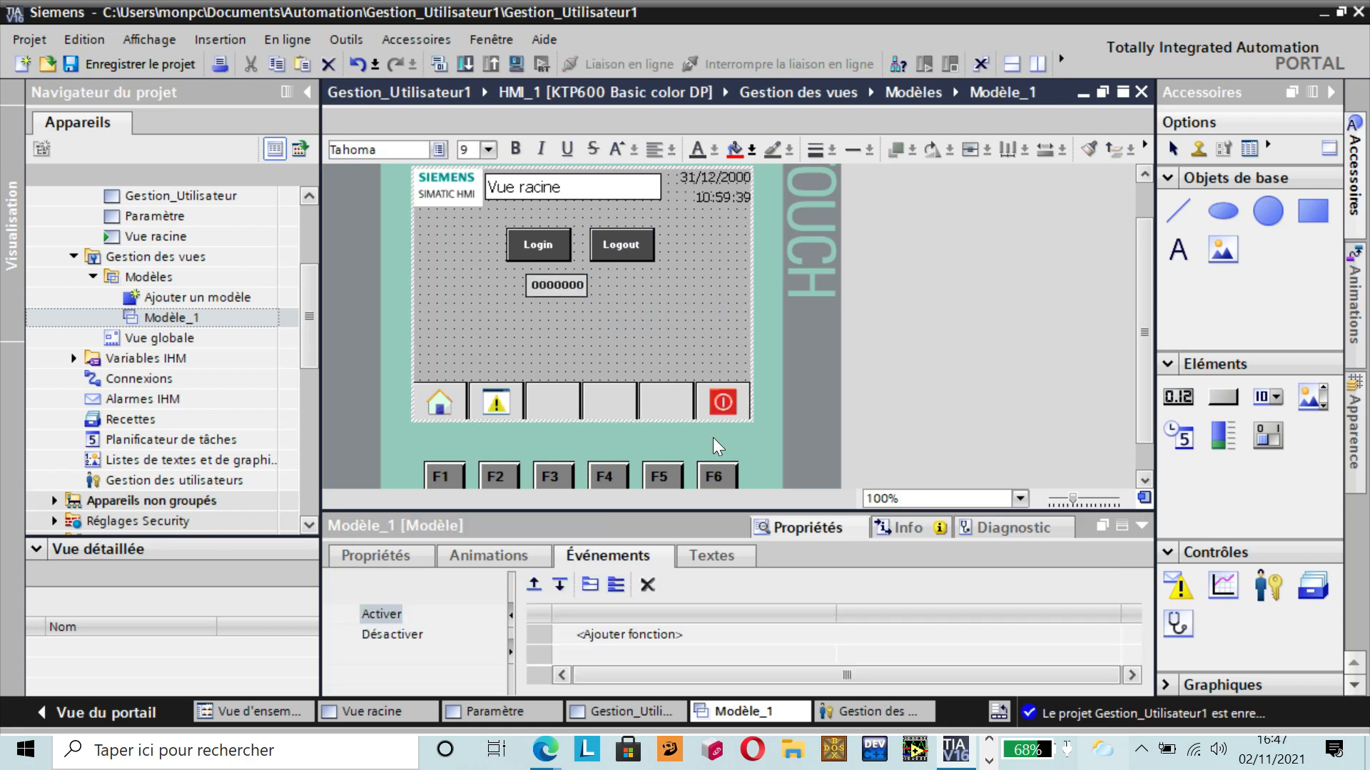
left_click(988, 759)
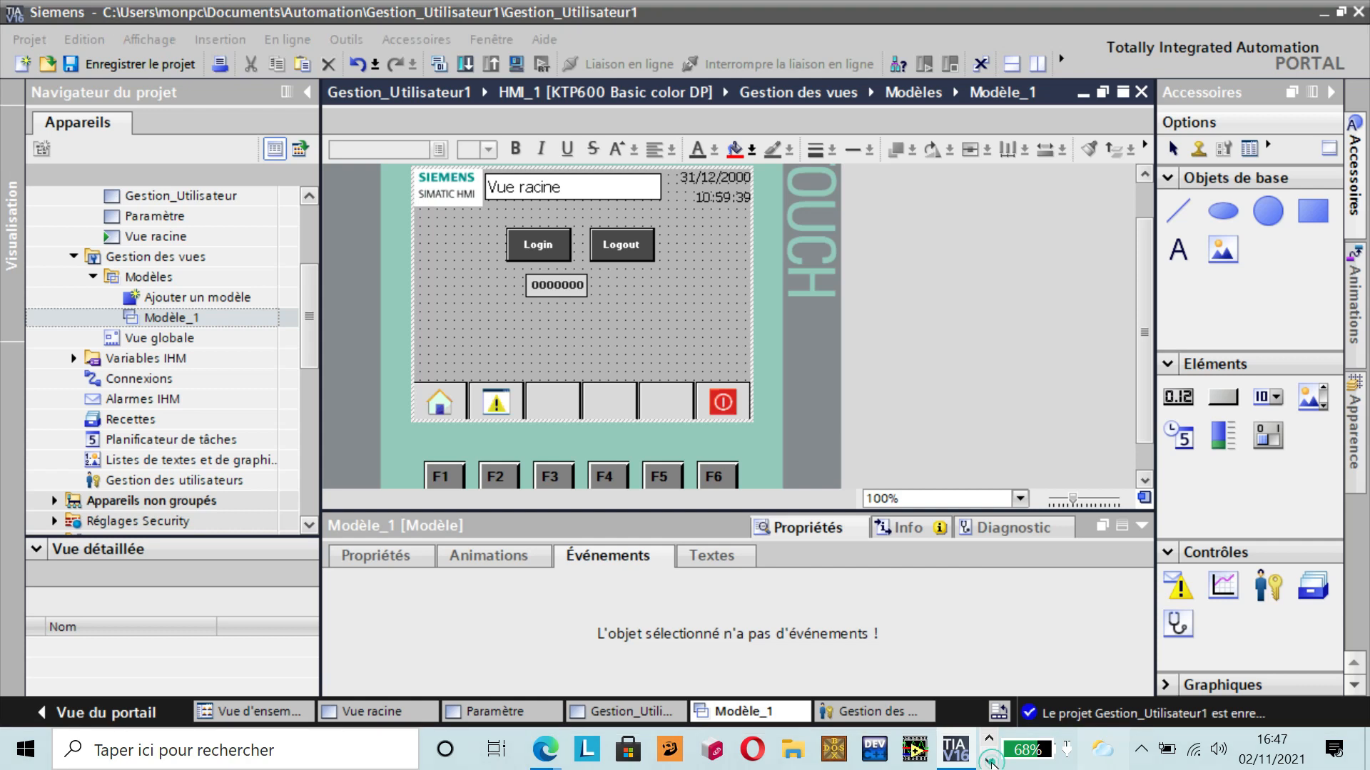
left_click(565, 754)
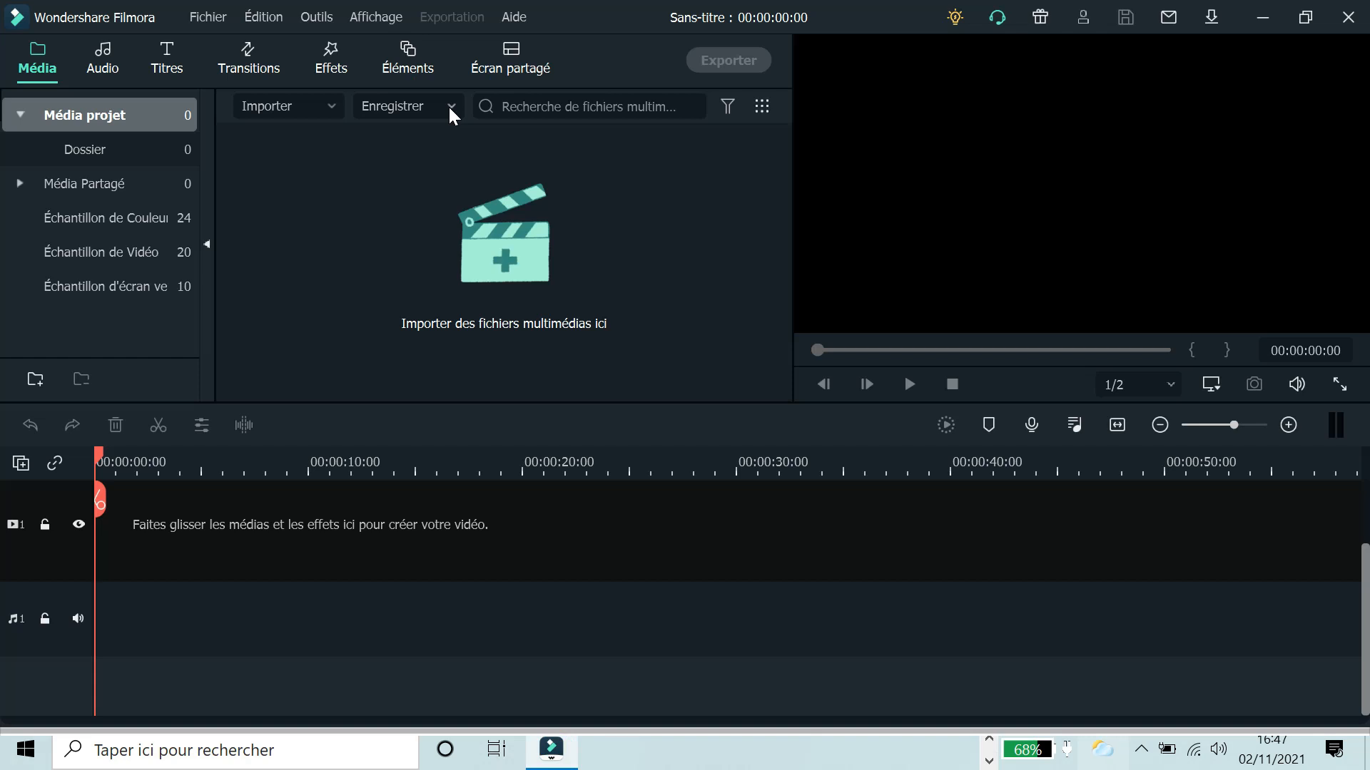
left_click(448, 105)
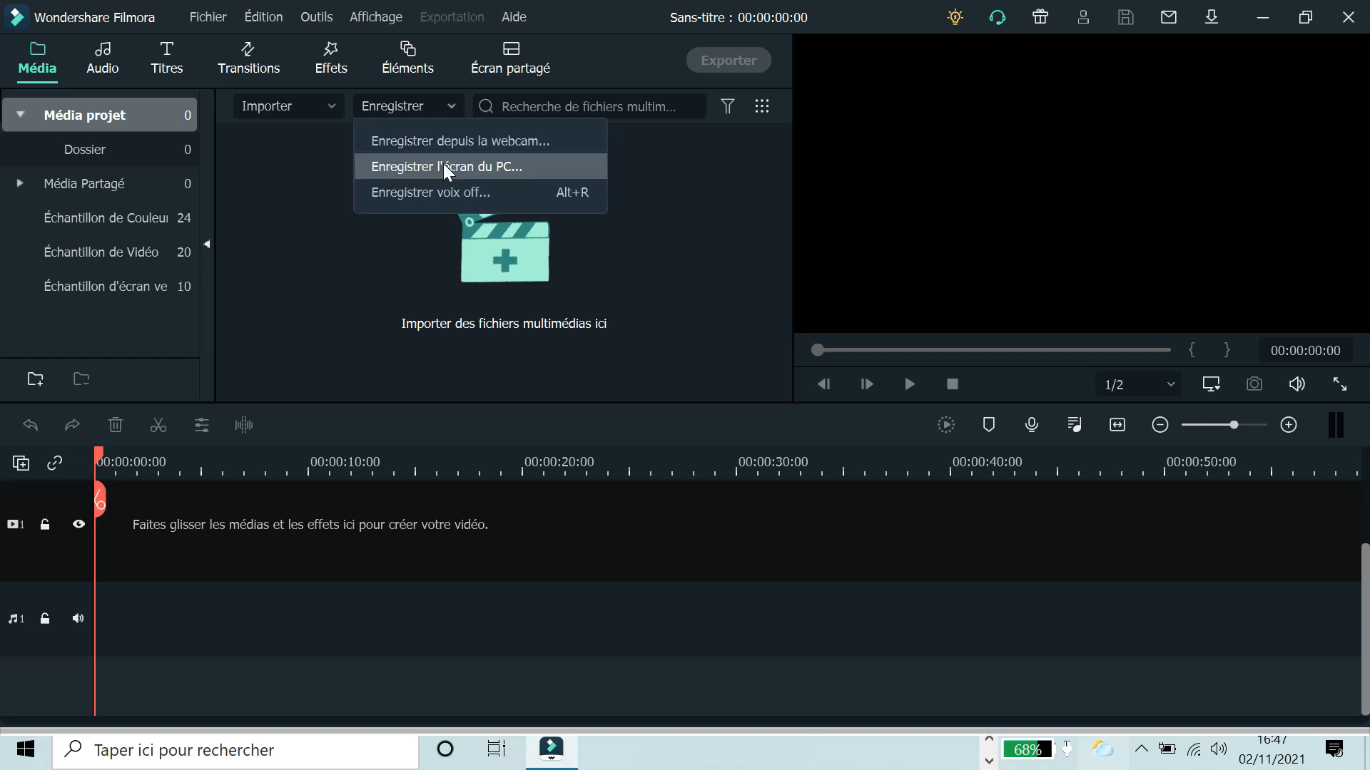
left_click(443, 166)
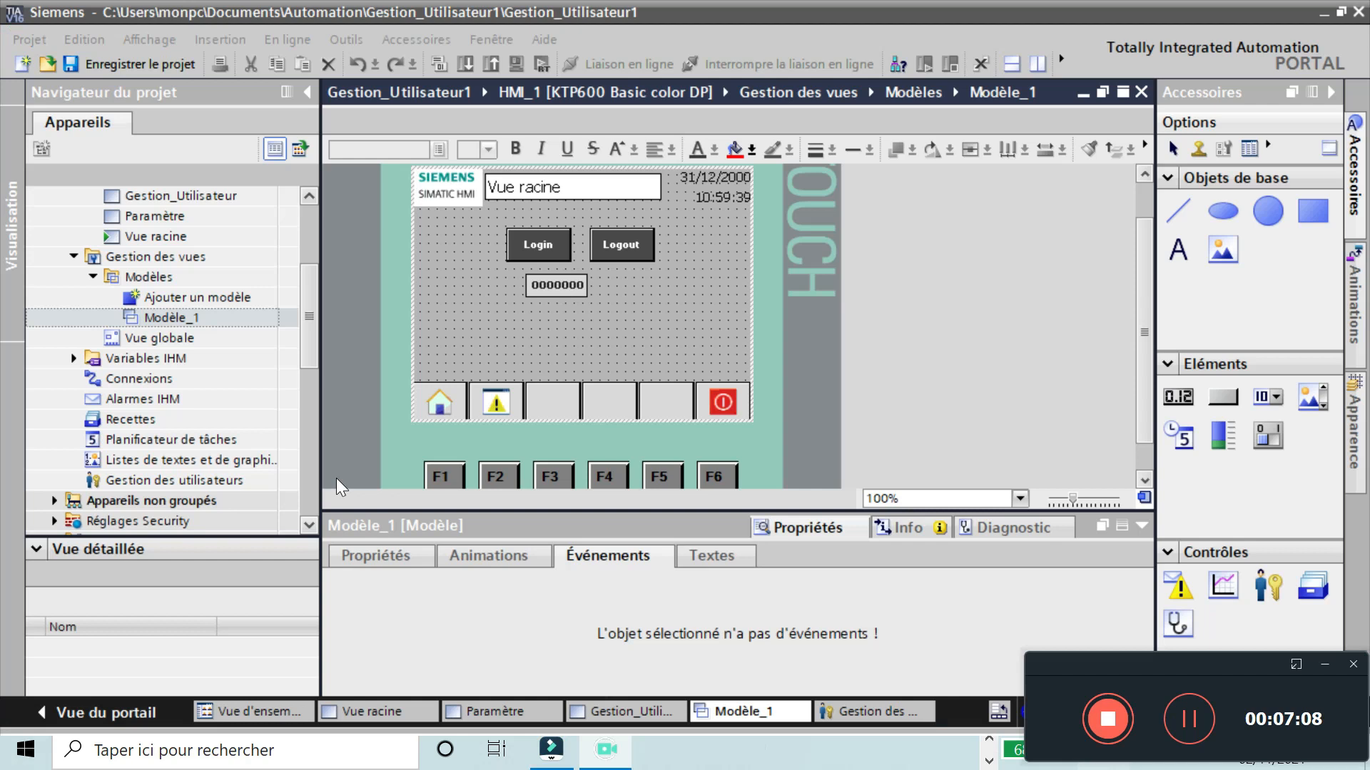
- Open the table listing all HMI variables of HMI_1
left_click(310, 519)
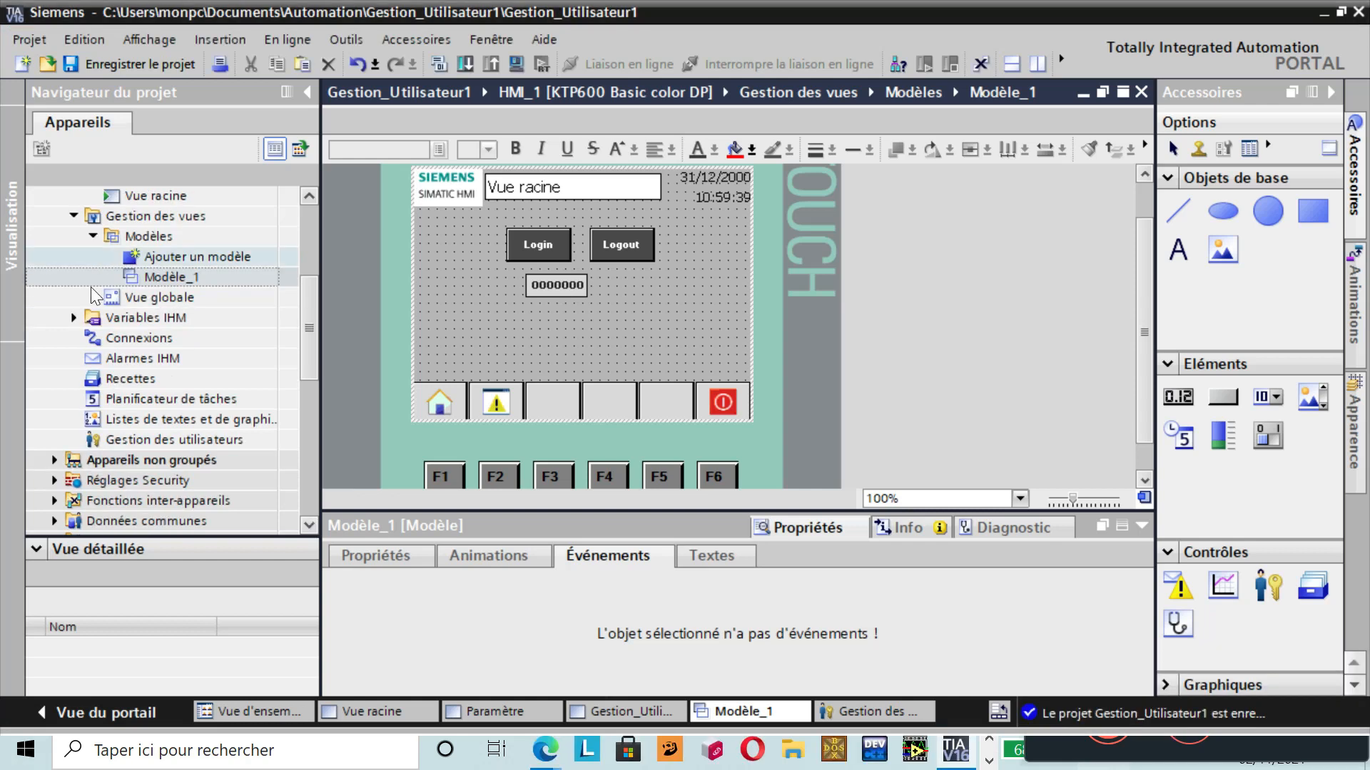
left_click(74, 320)
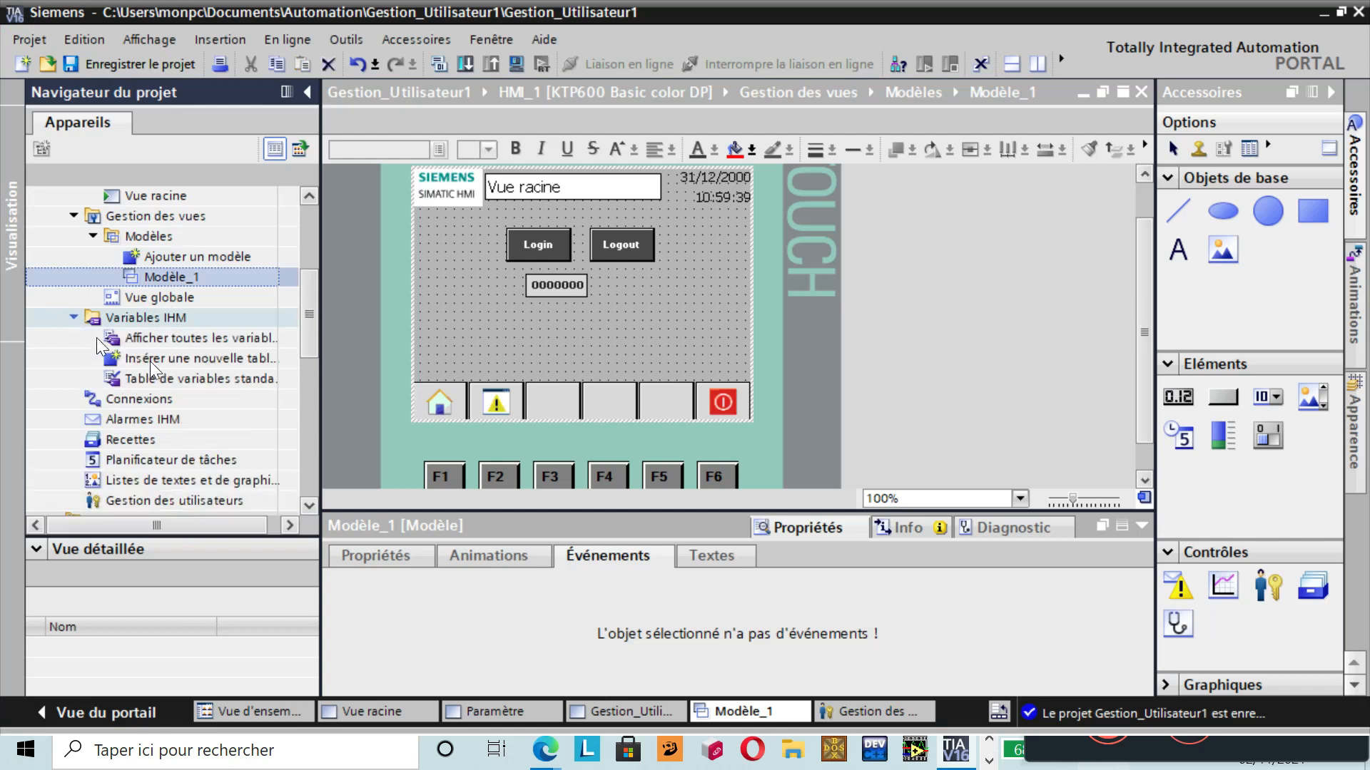
left_click(157, 341)
double_click(157, 340)
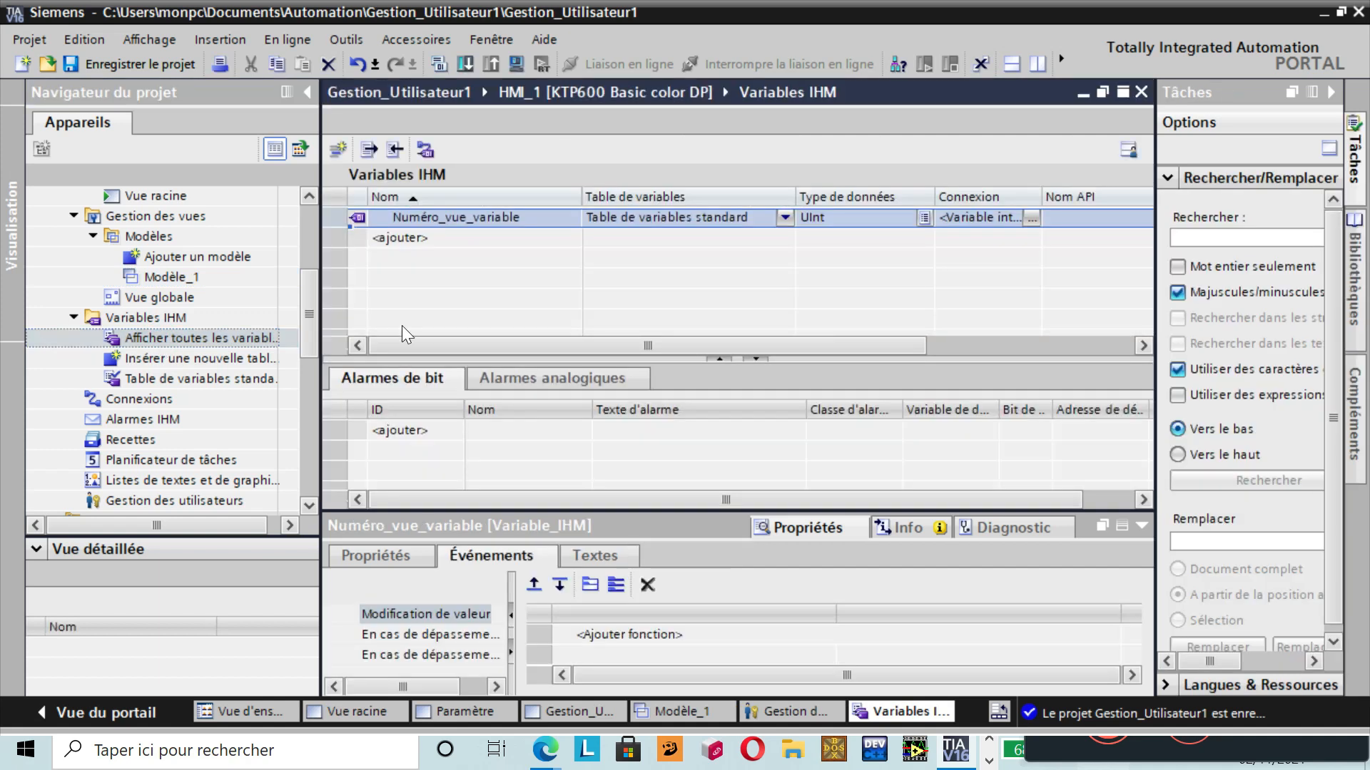
- Add a new HMI variable below Numéro_vue_variable and name it Nom_Variable
double_click(405, 241)
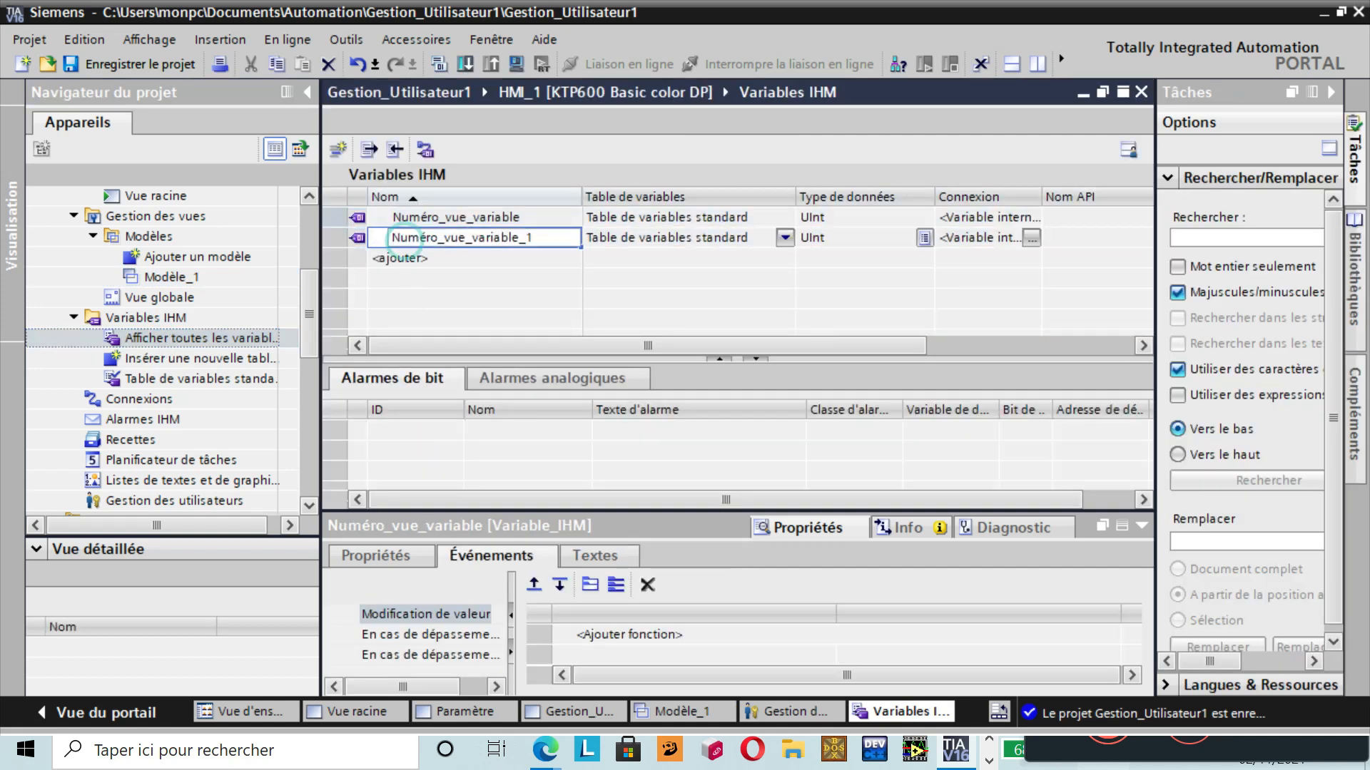
key("BackSpace")
key("BackSpace")
key("BackSpace")
key("BackSpace")
key("BackSpace")
key("BackSpace")
key("BackSpace")
key("BackSpace")
key("BackSpace")
key("BackSpace")
key("BackSpace")
key("BackSpace")
key("BackSpace")
key("BackSpace")
key("BackSpace")
key("BackSpace")
key("BackSpace")
key("BackSpace")
key("BackSpace")
key("BackSpace")
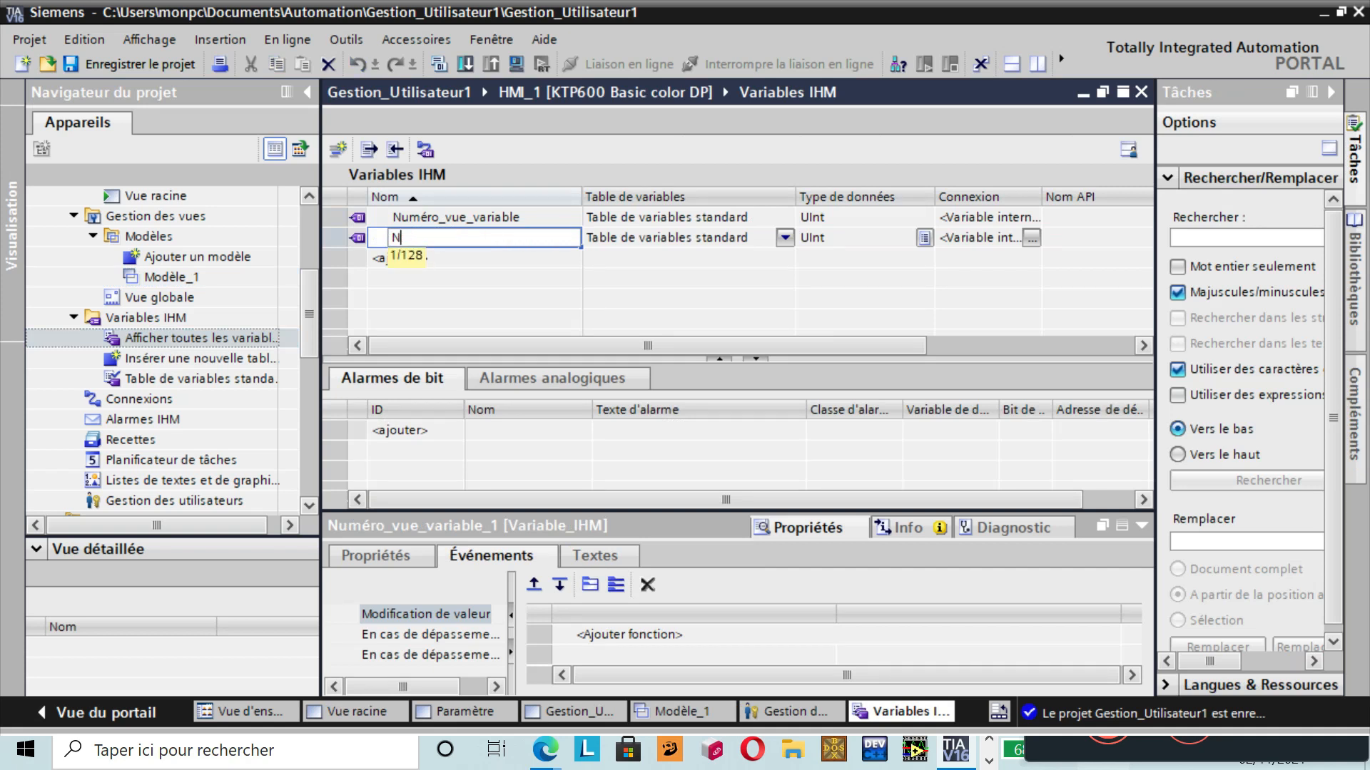
type("om_Va")
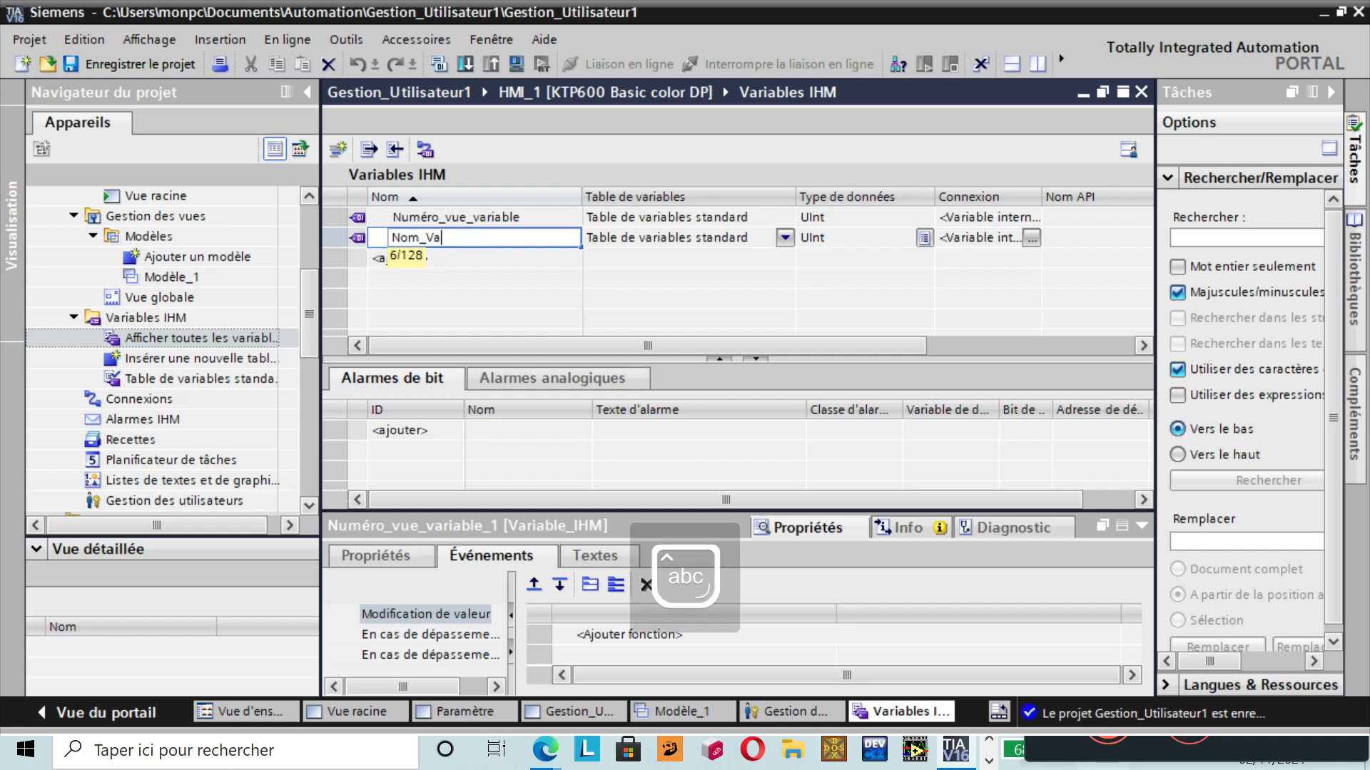
key("Return")
key("Tab")
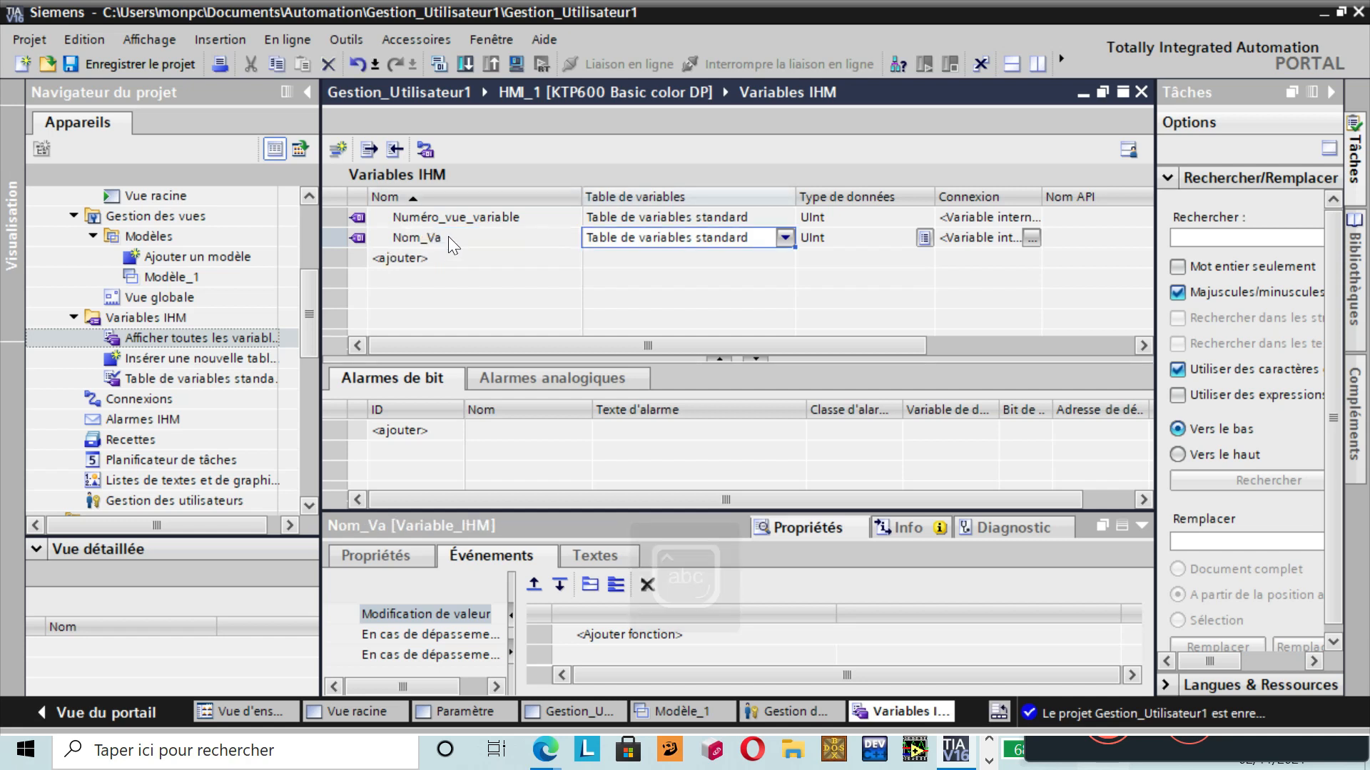
left_click(448, 237)
left_click(439, 236)
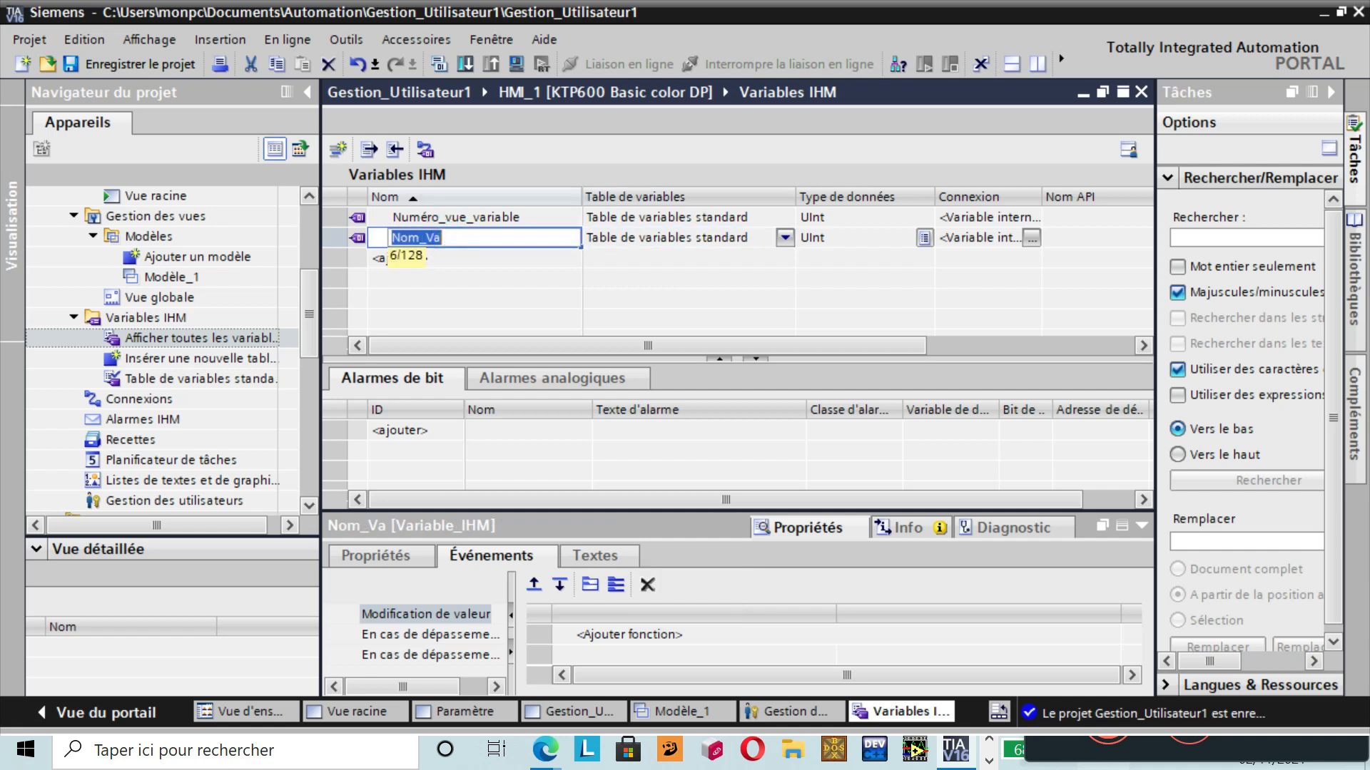
left_click(441, 237)
type("riable")
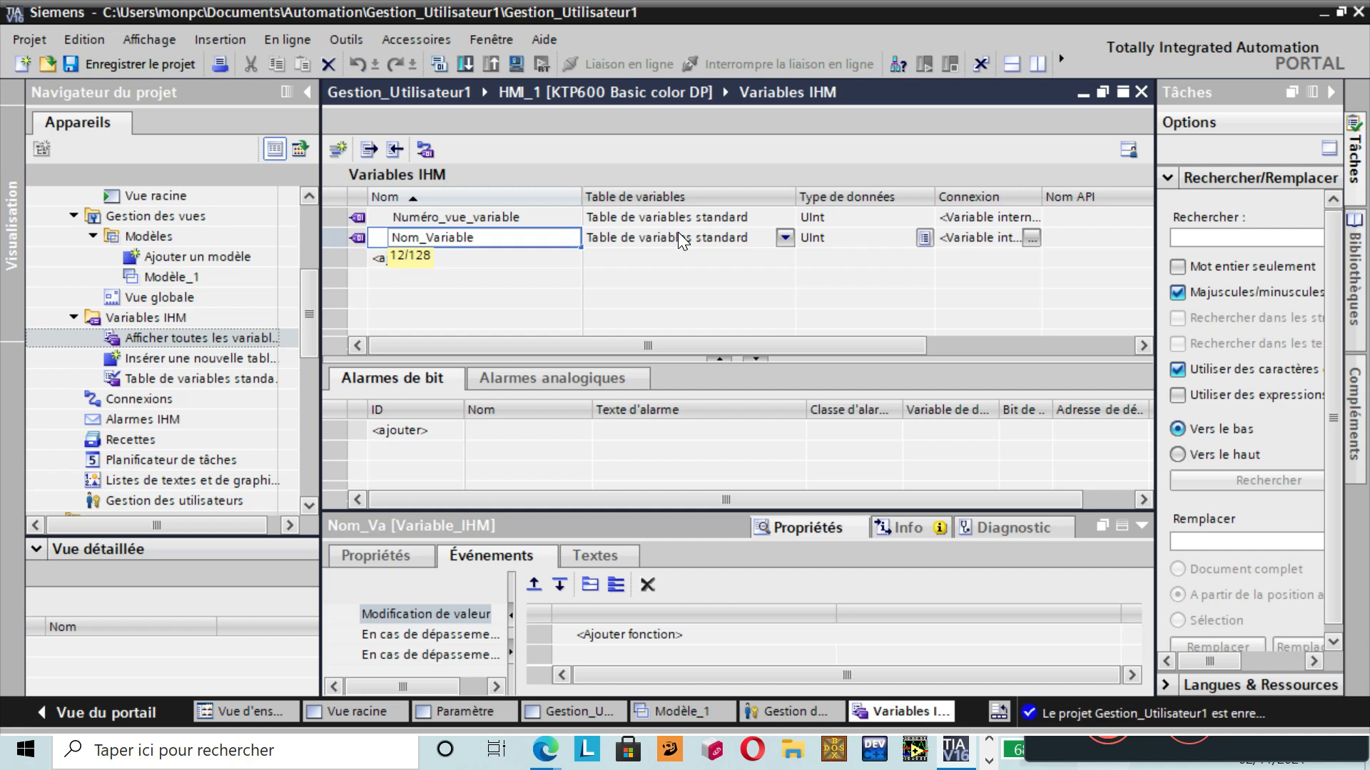
- Set the data type of Nom_Variable to WString
left_click(881, 241)
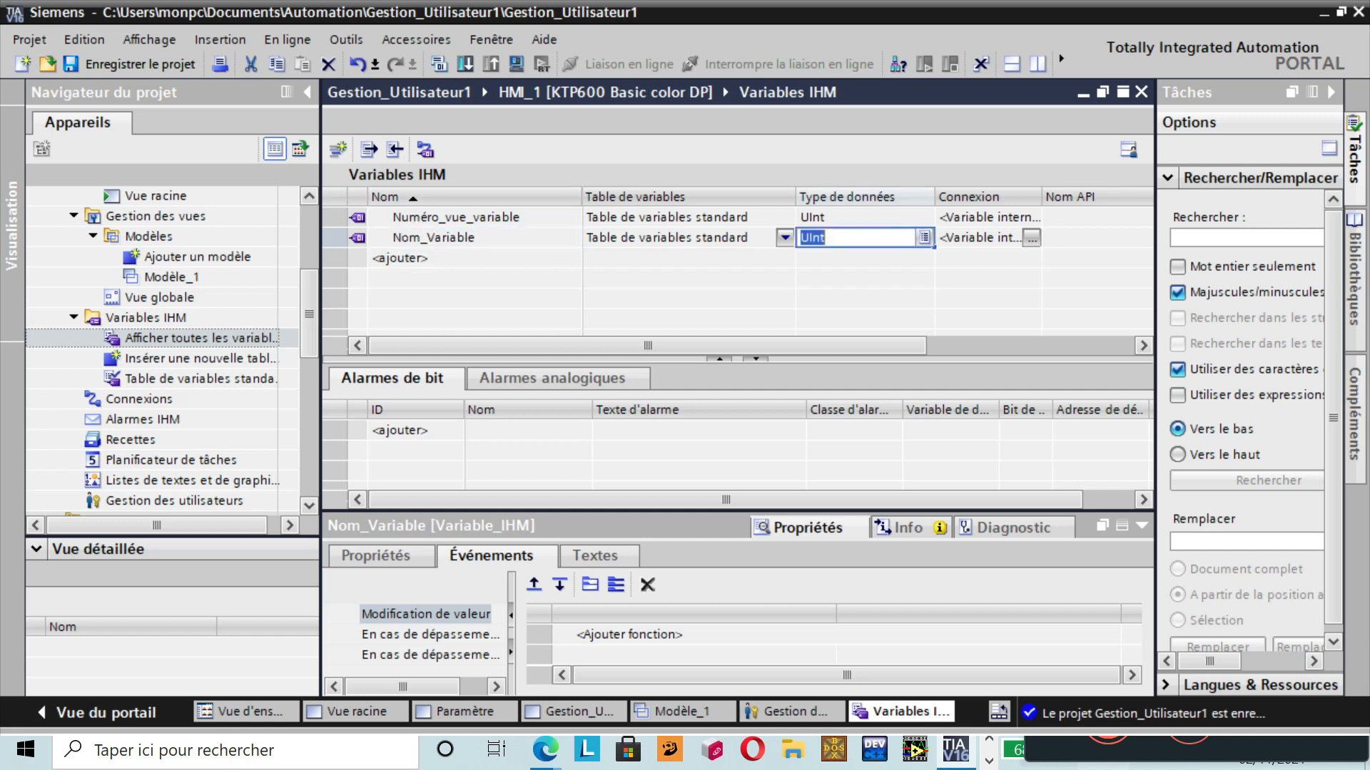
type("w")
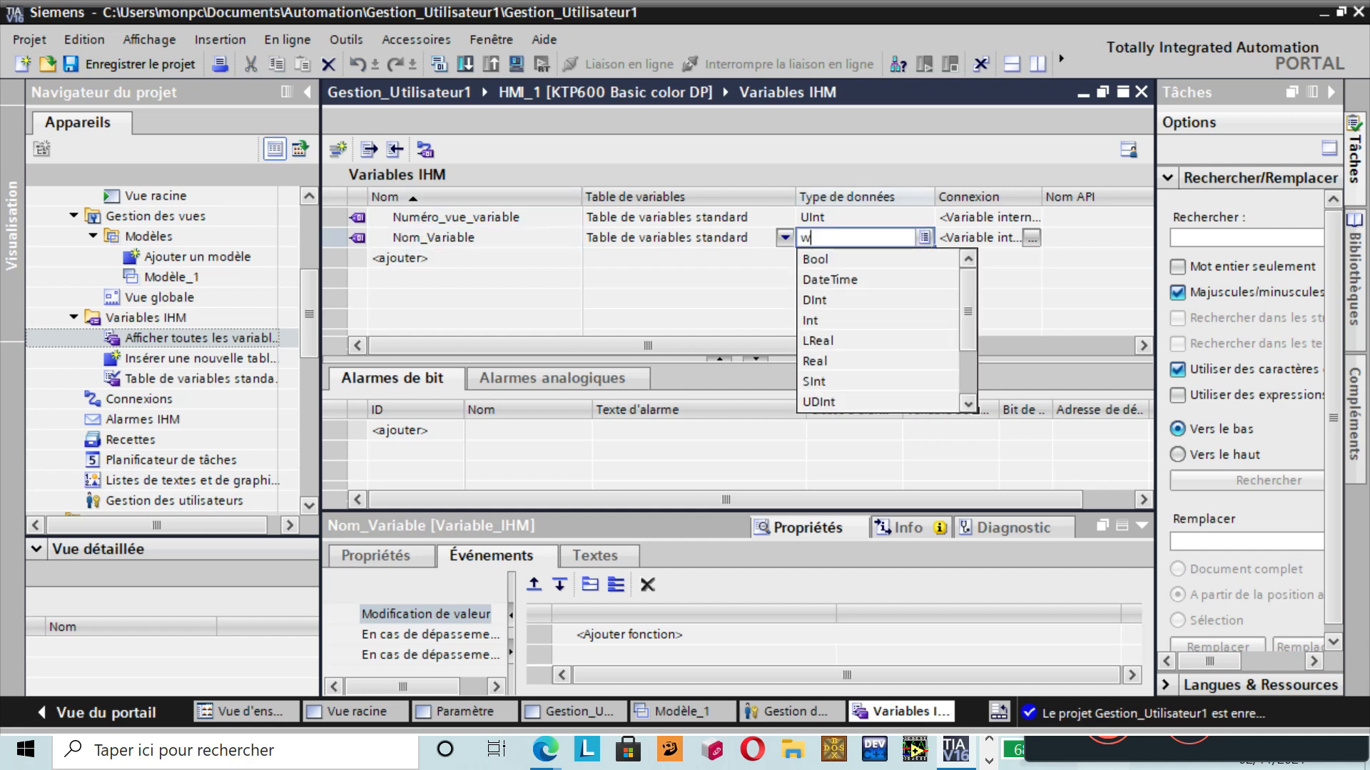
type("str")
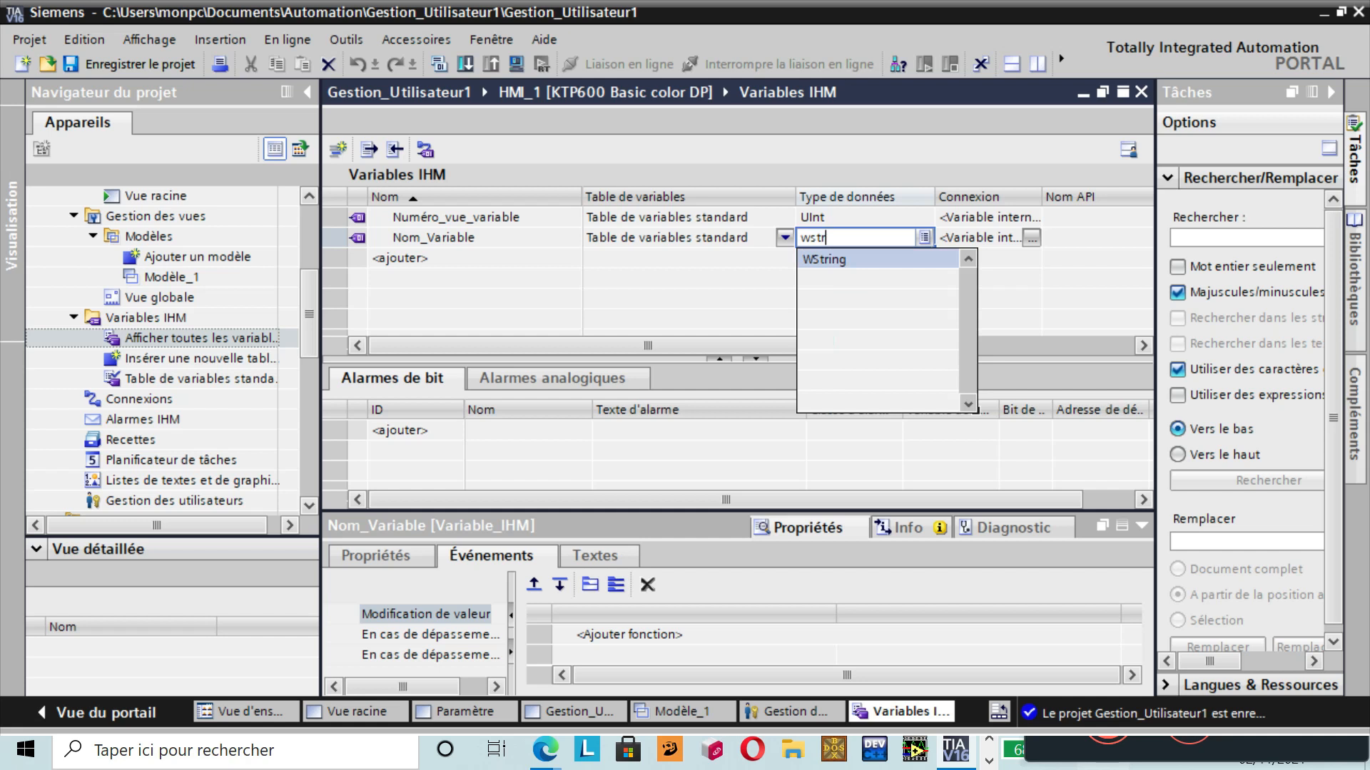
left_click(919, 260)
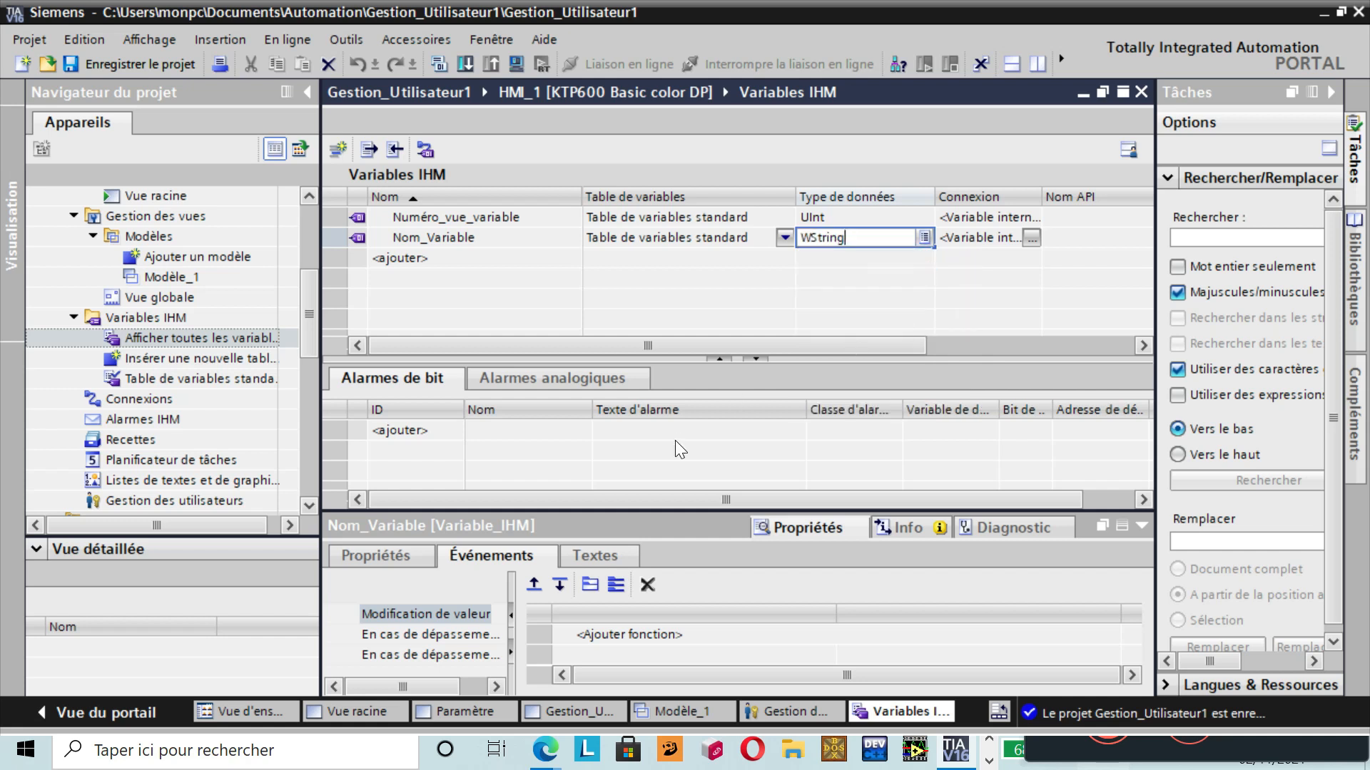
left_click(600, 279)
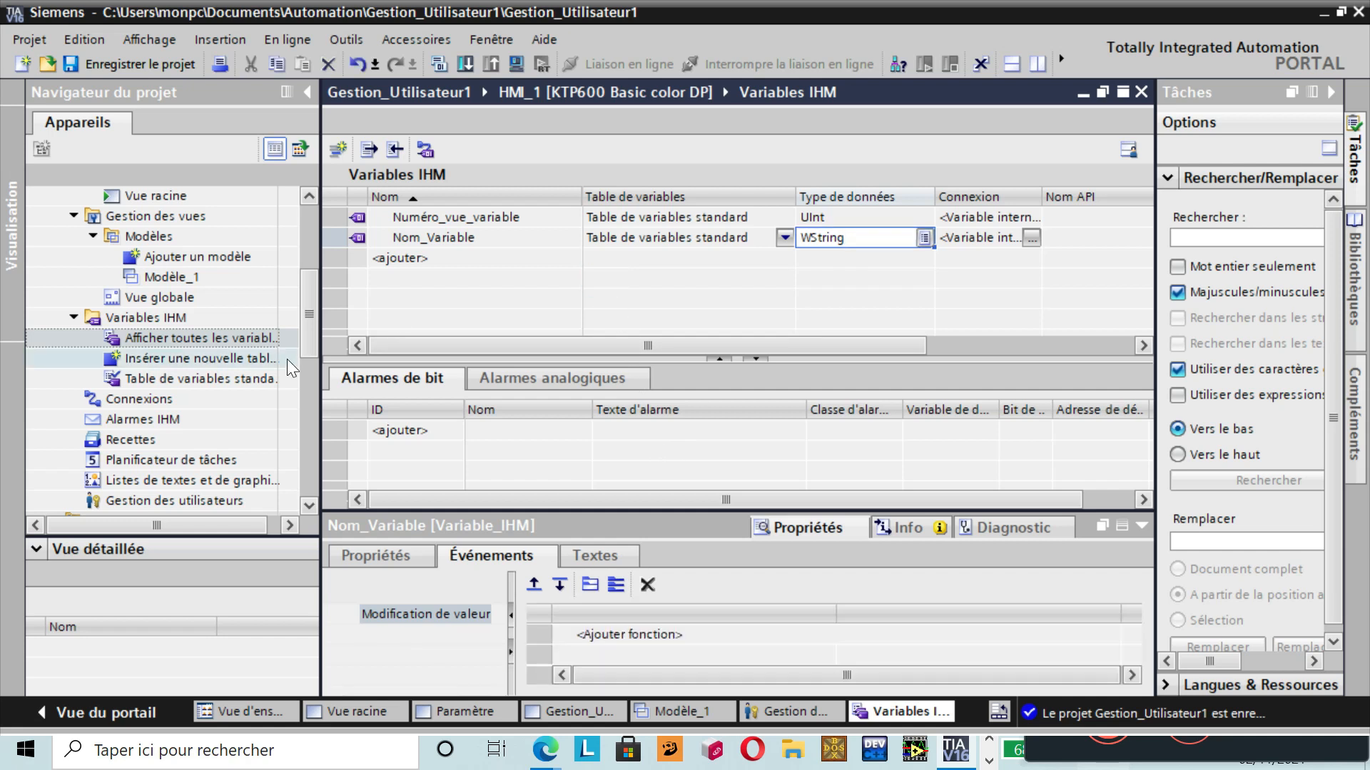
double_click(187, 281)
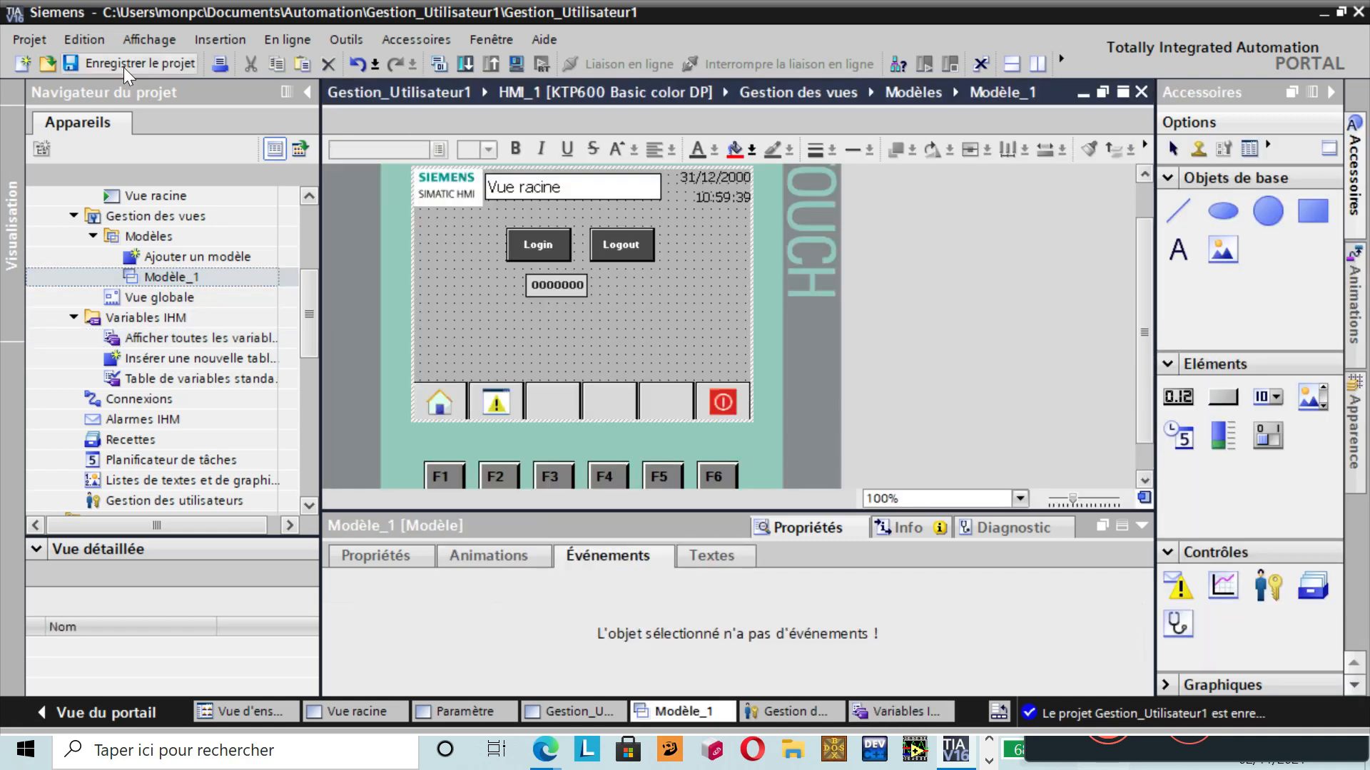
left_click(547, 283)
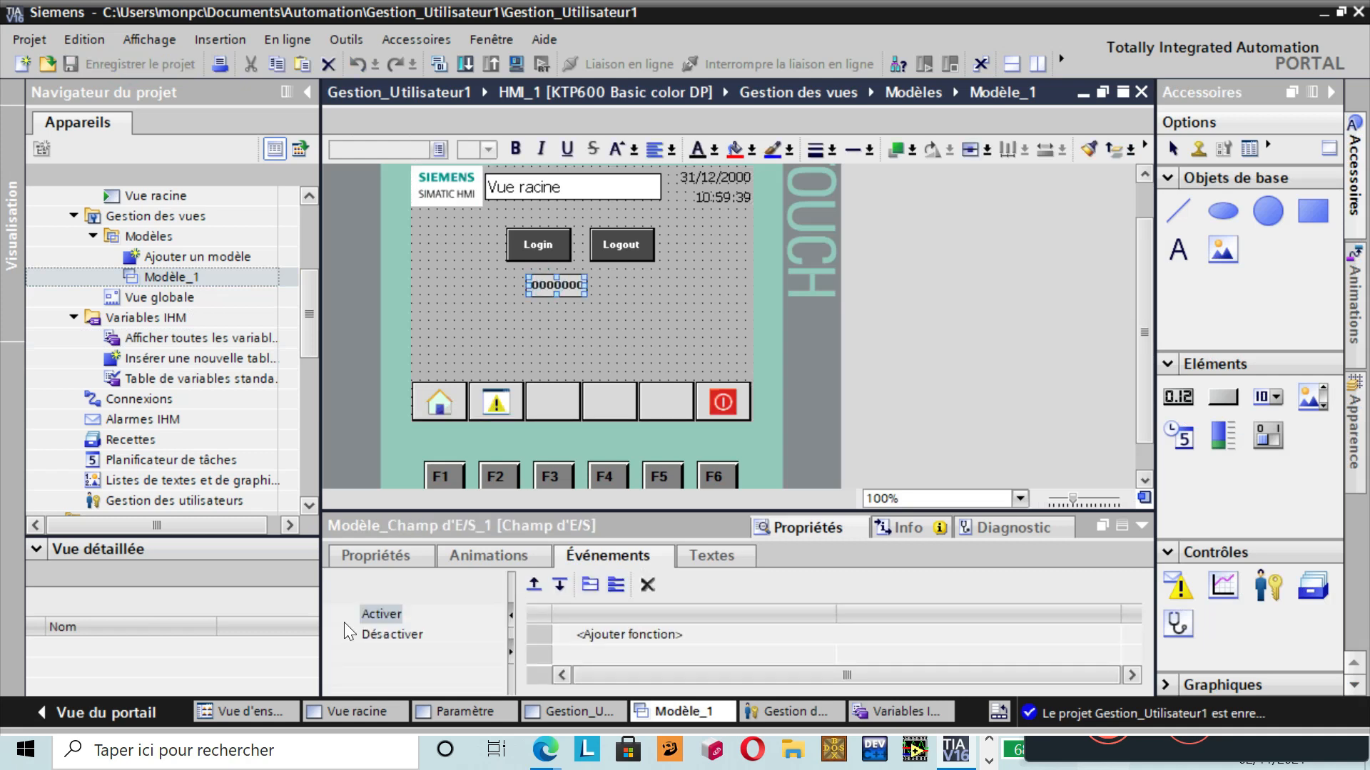
left_click(379, 558)
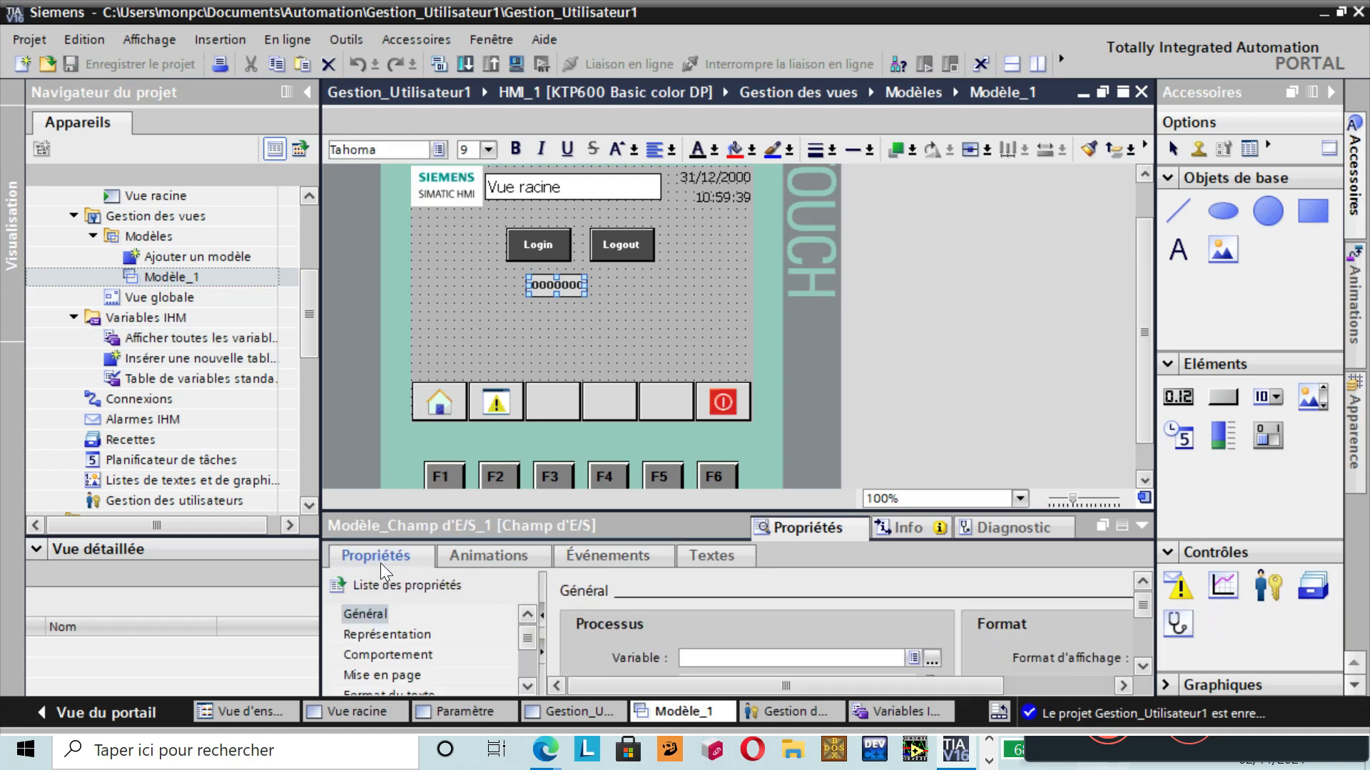
left_click(372, 616)
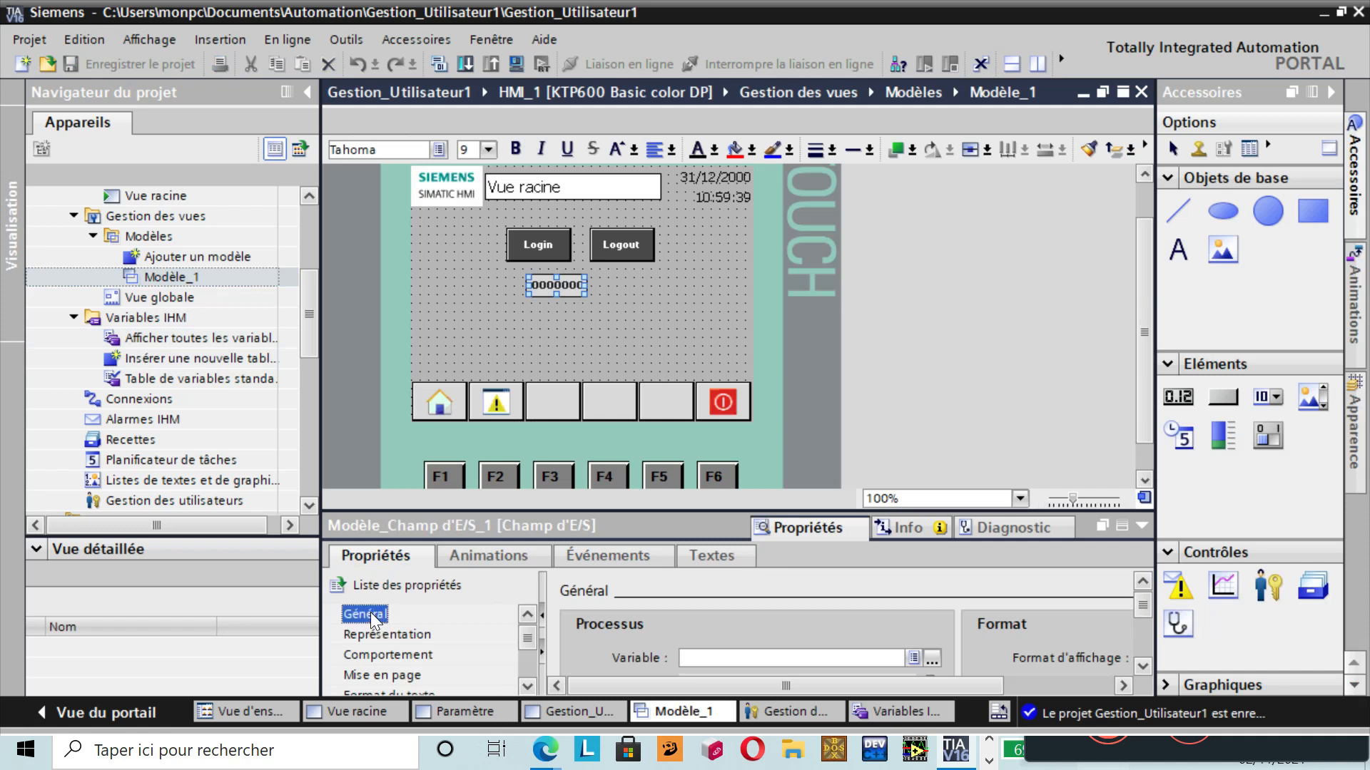
left_click(933, 661)
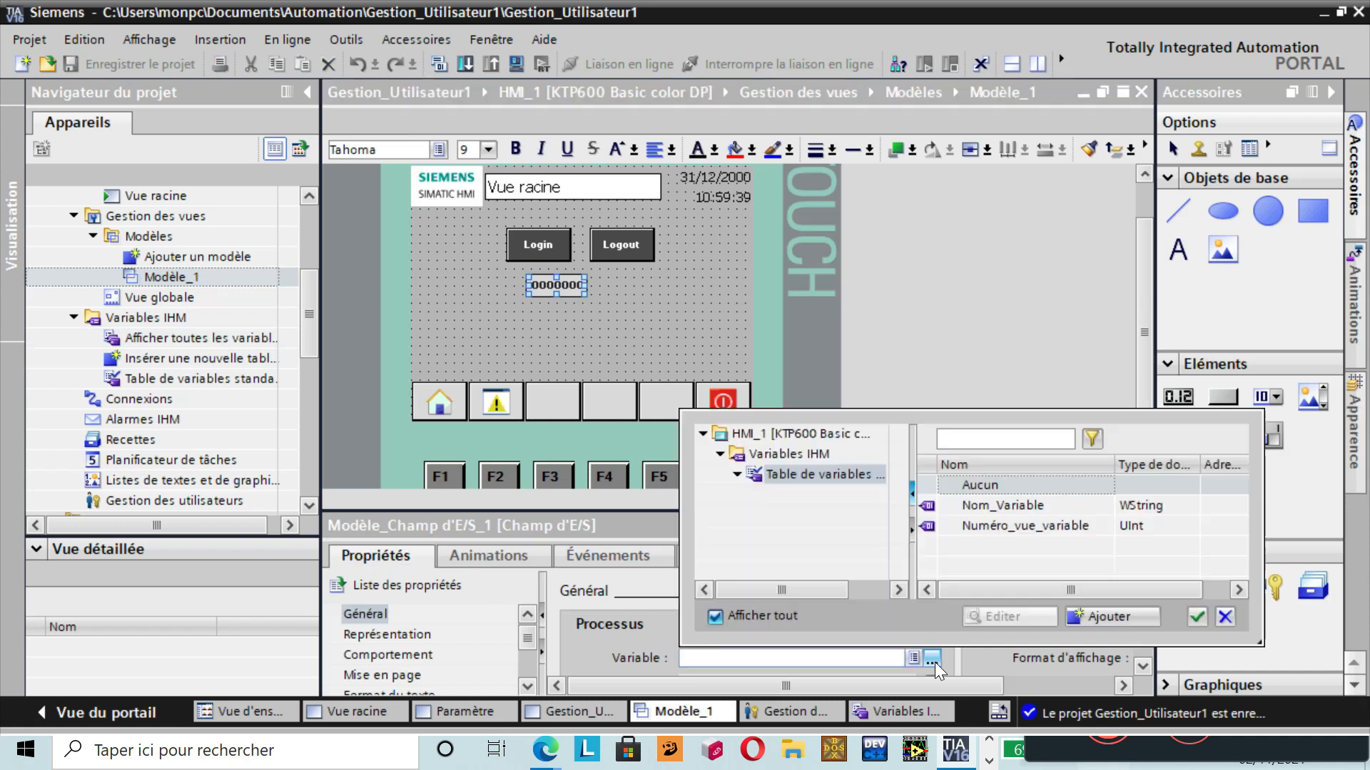
left_click(1054, 507)
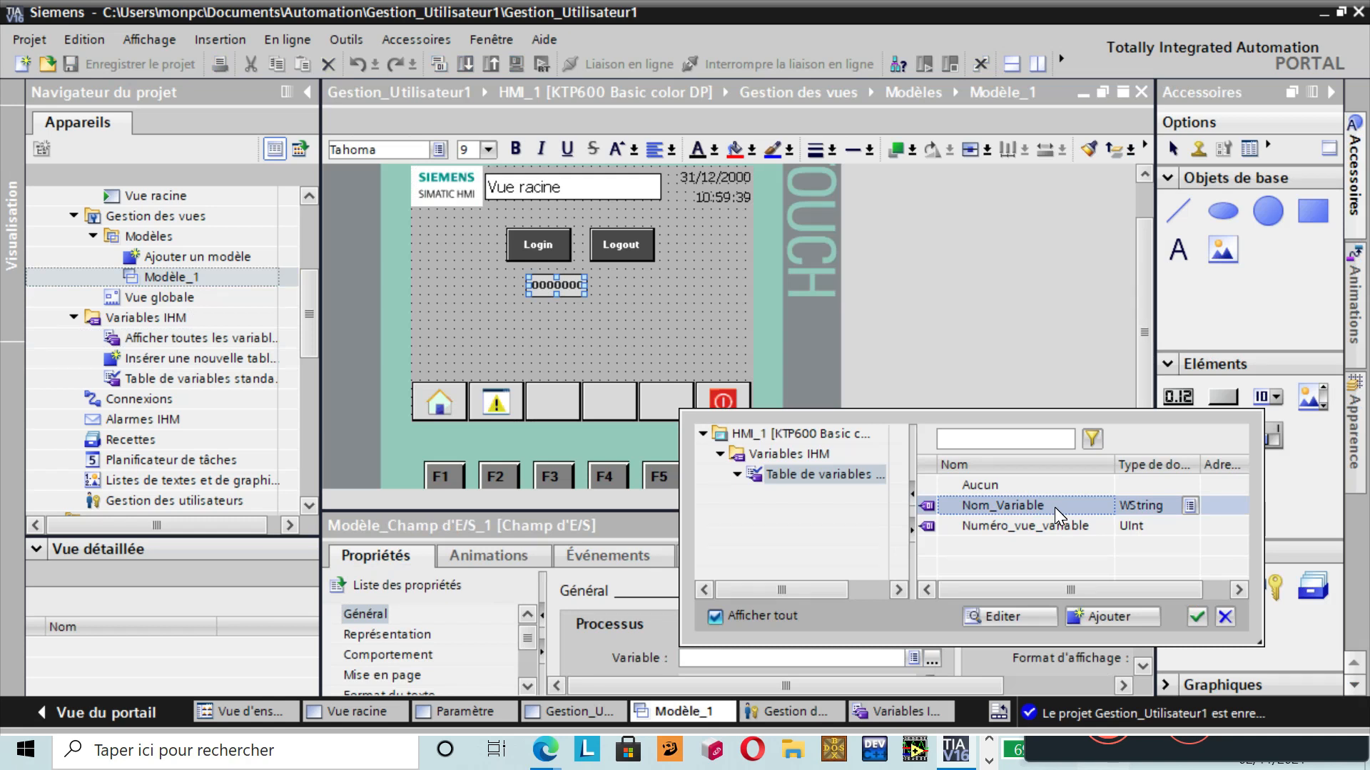
left_click(1225, 617)
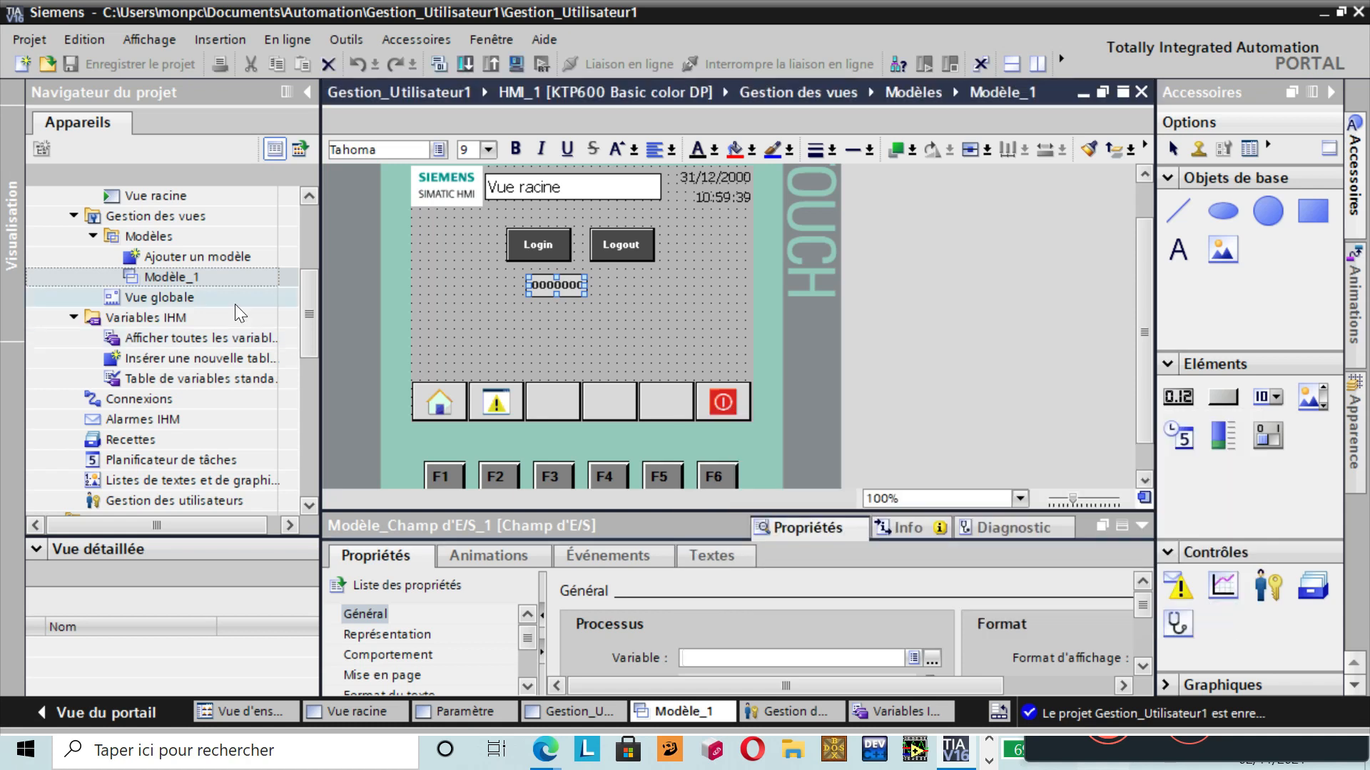
- Rename the HMI variable Nom_Variable as Nom_Utilisateur in the table of all HMI variables and save the project
double_click(125, 337)
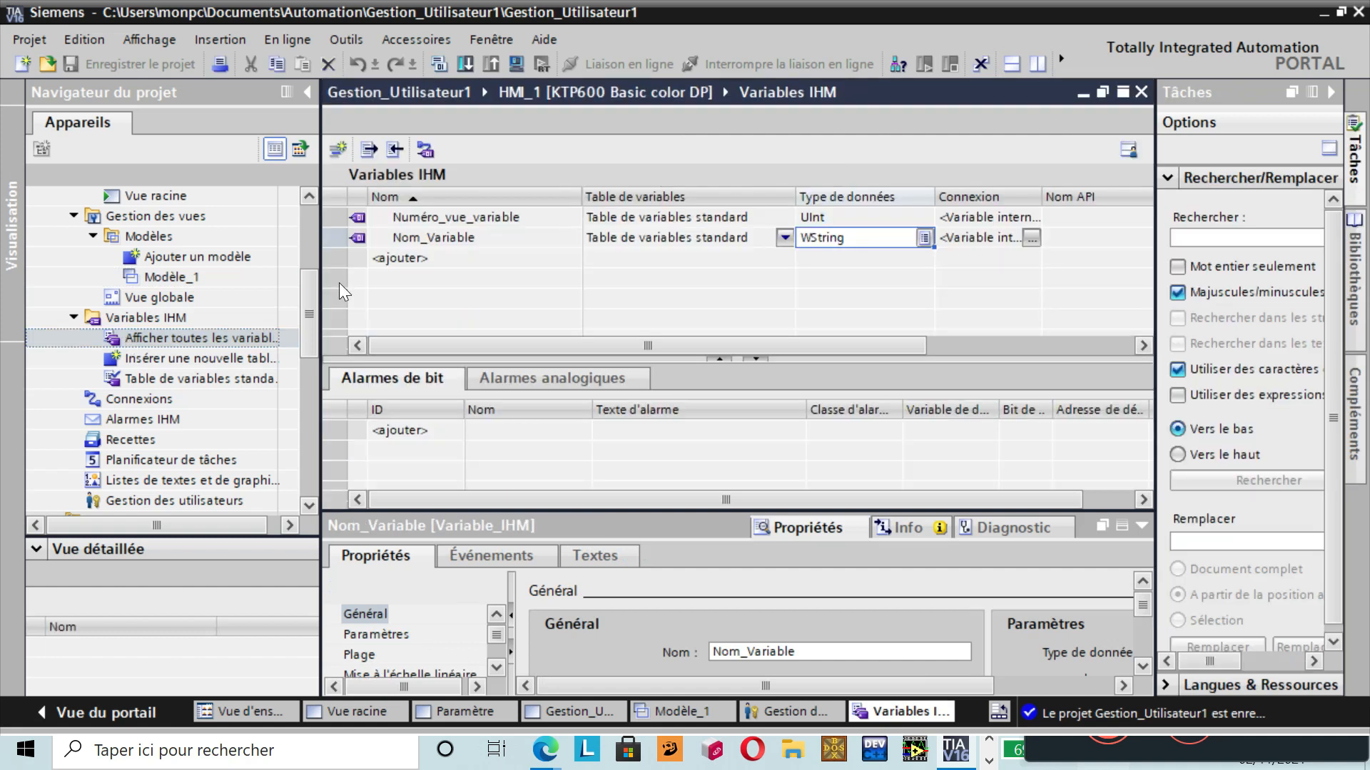
double_click(478, 242)
key("BackSpace")
key("BackSpace")
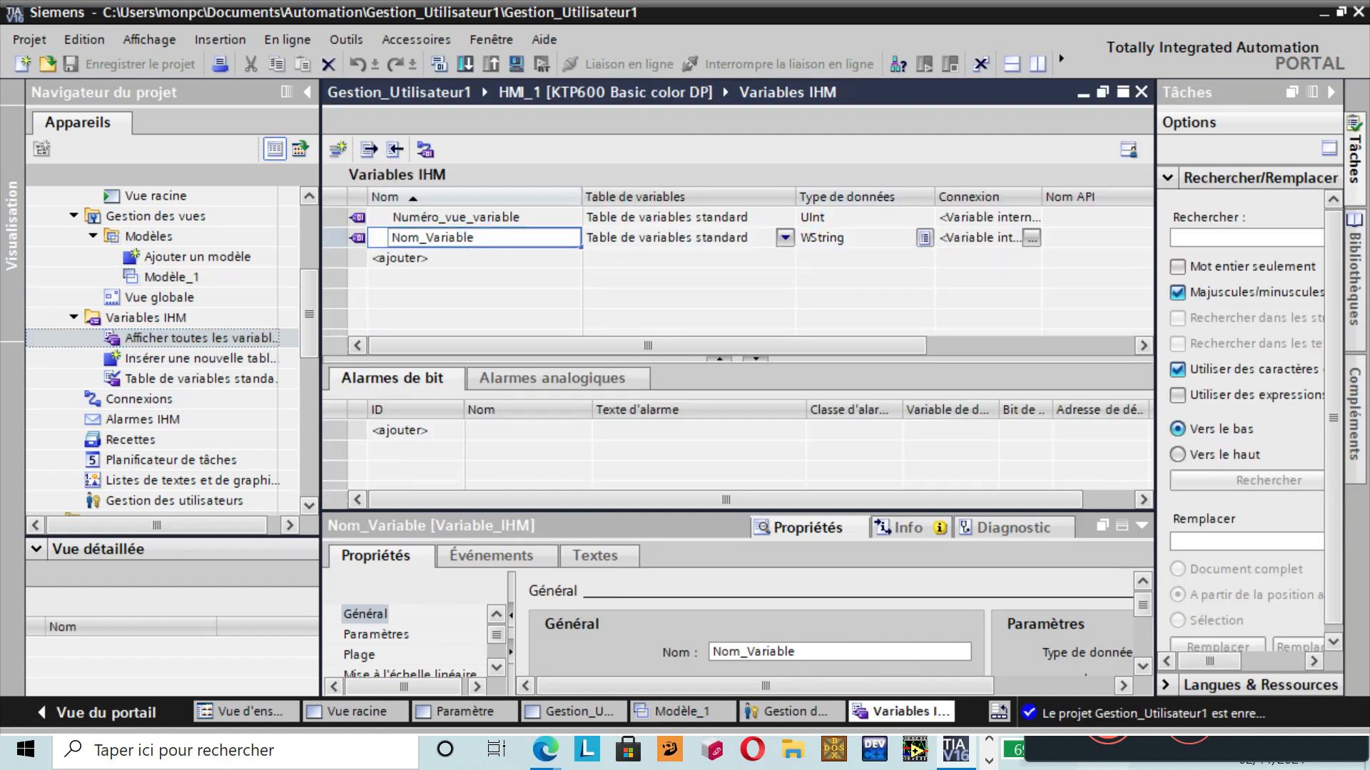
key("BackSpace")
key("BackSpace")
key("BackSpace")
key("BackSpace")
key("BackSpace")
key("BackSpace")
key("Caps_Lock")
type("U")
key("Caps_Lock")
type("t")
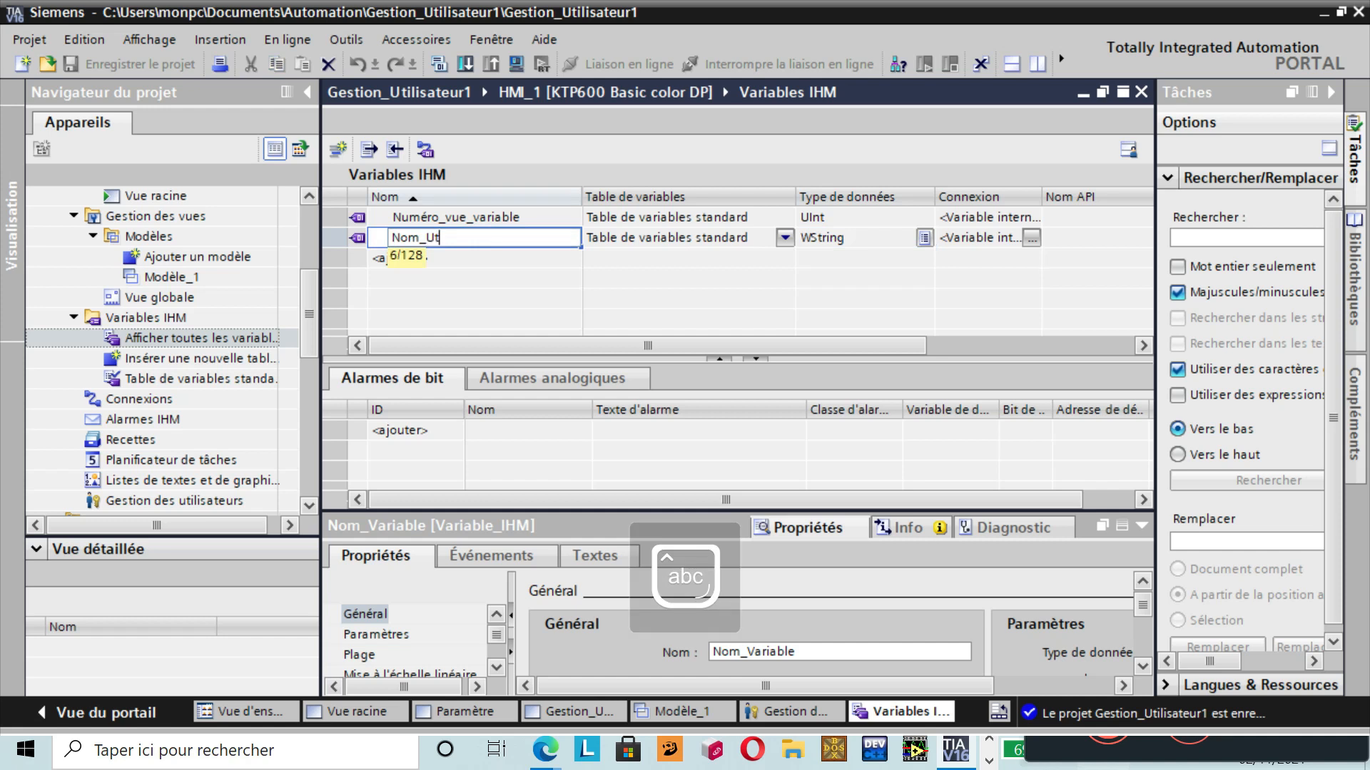
type("ilisa")
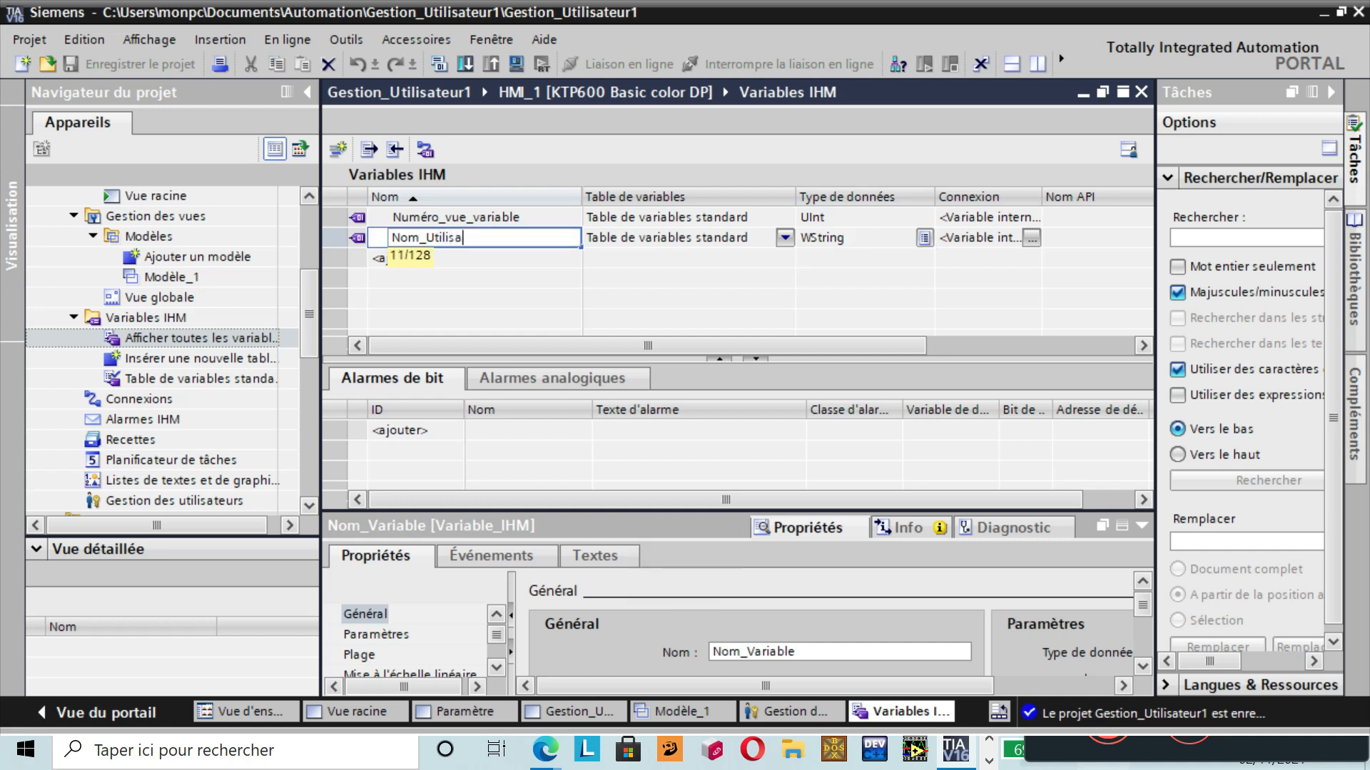
type("teur")
key("Return")
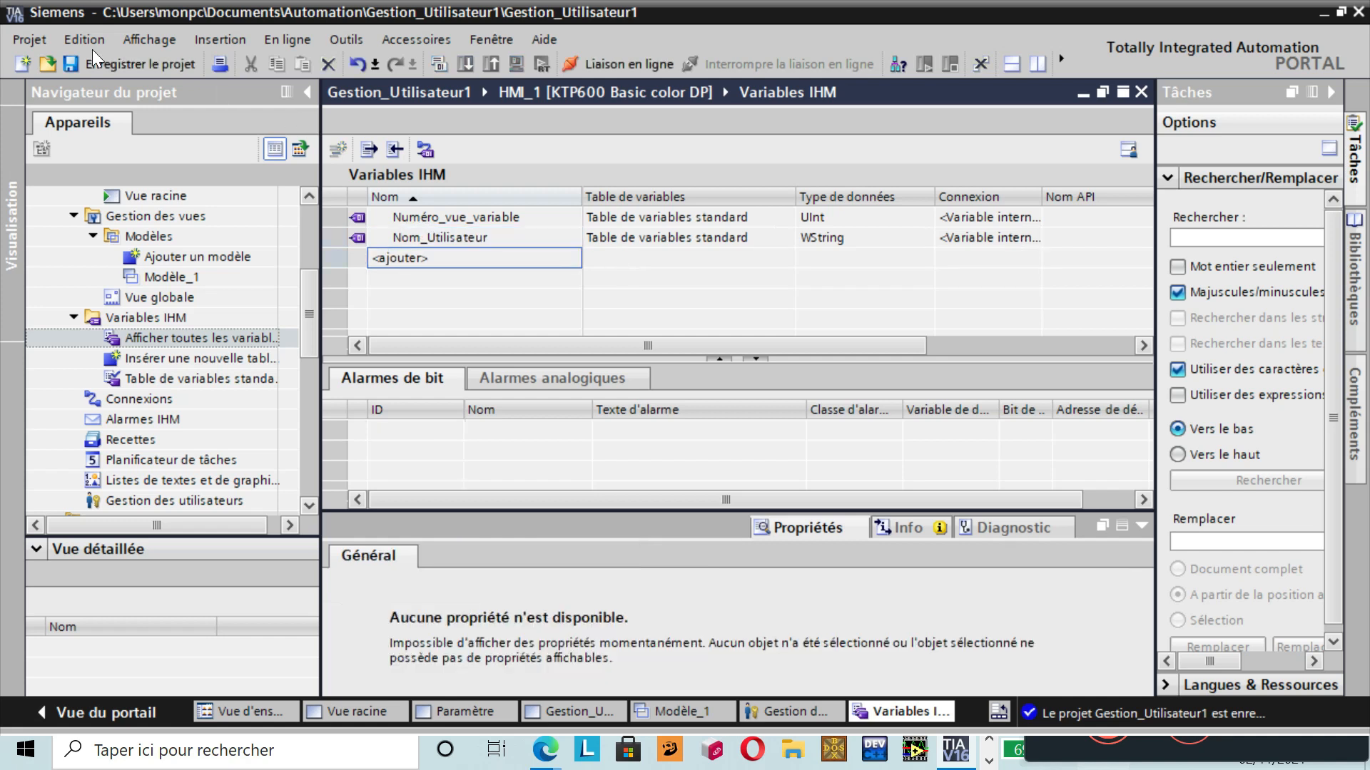
left_click(107, 63)
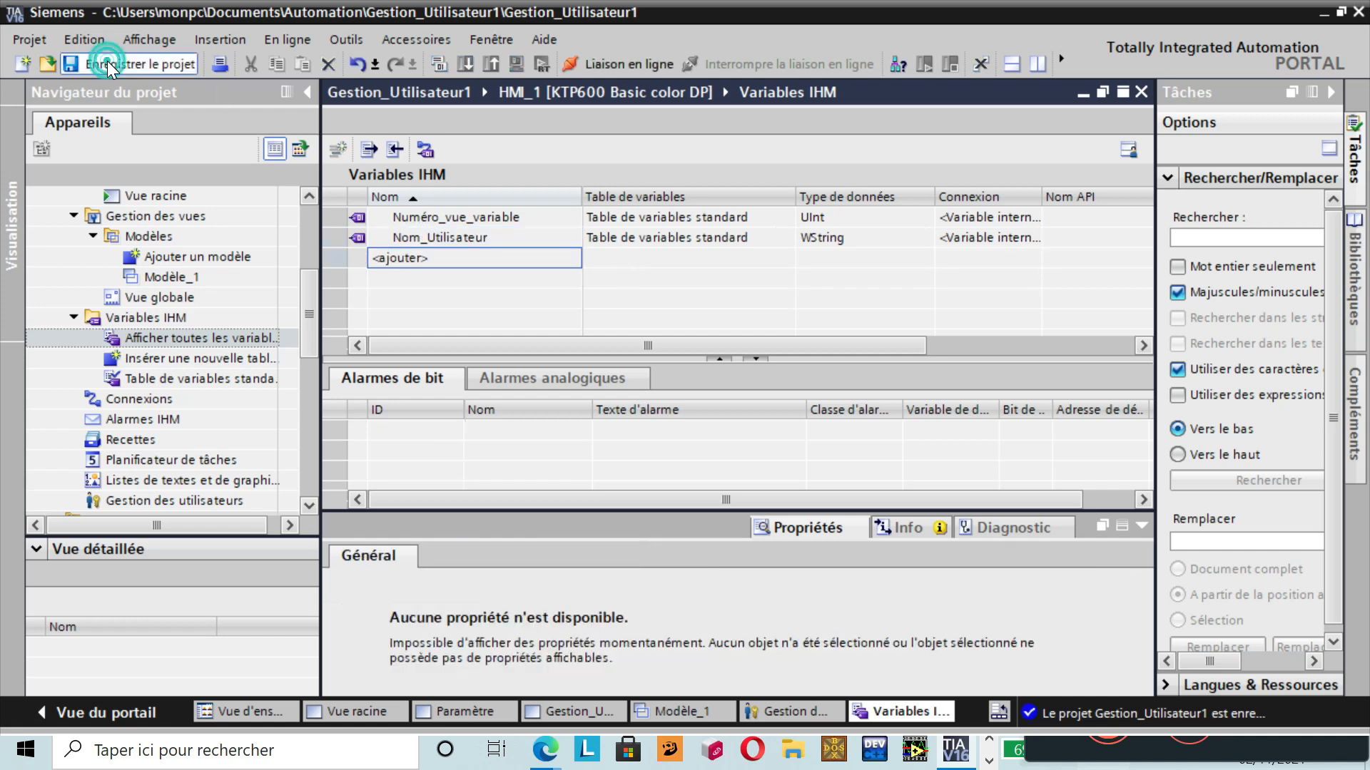
- Assign Nom_Utilisateur as the process variable of the I/O field in Modèle_1 and save the project
double_click(173, 278)
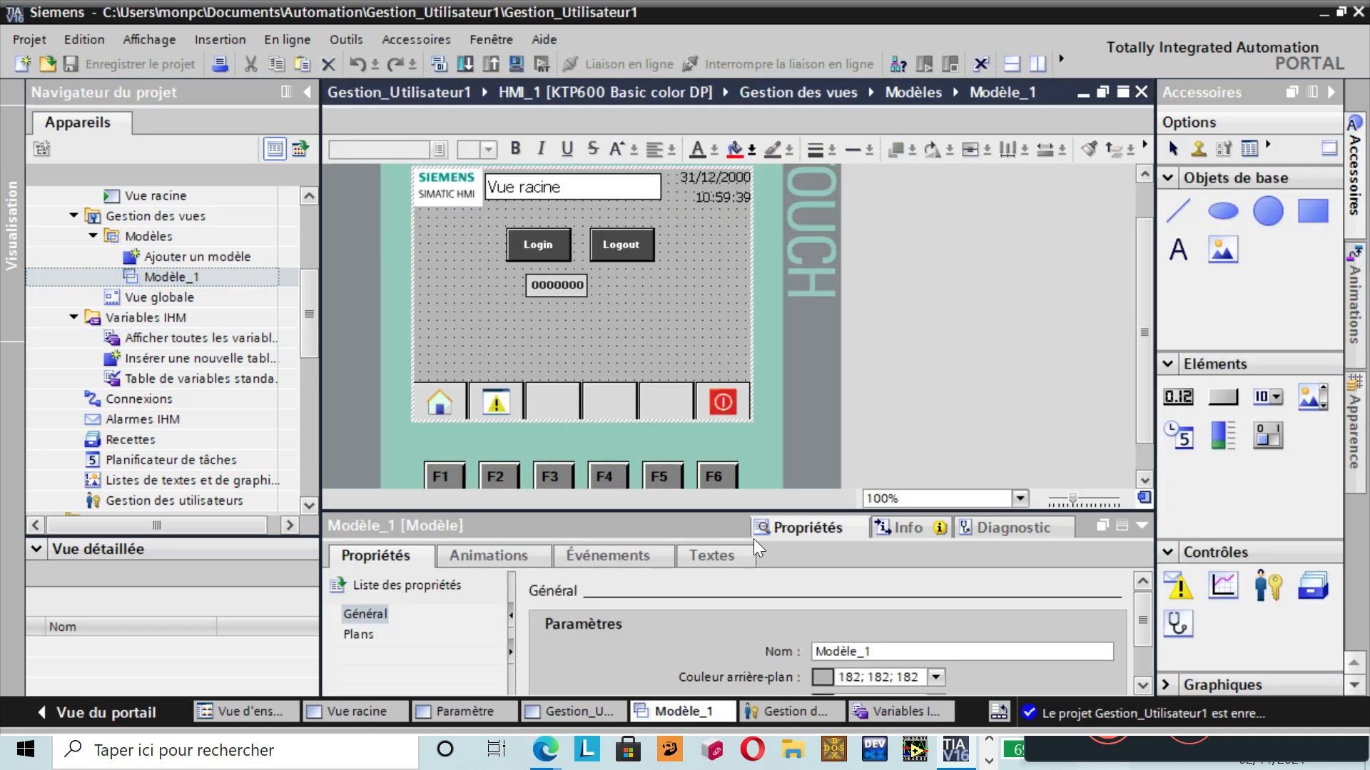
left_click(555, 281)
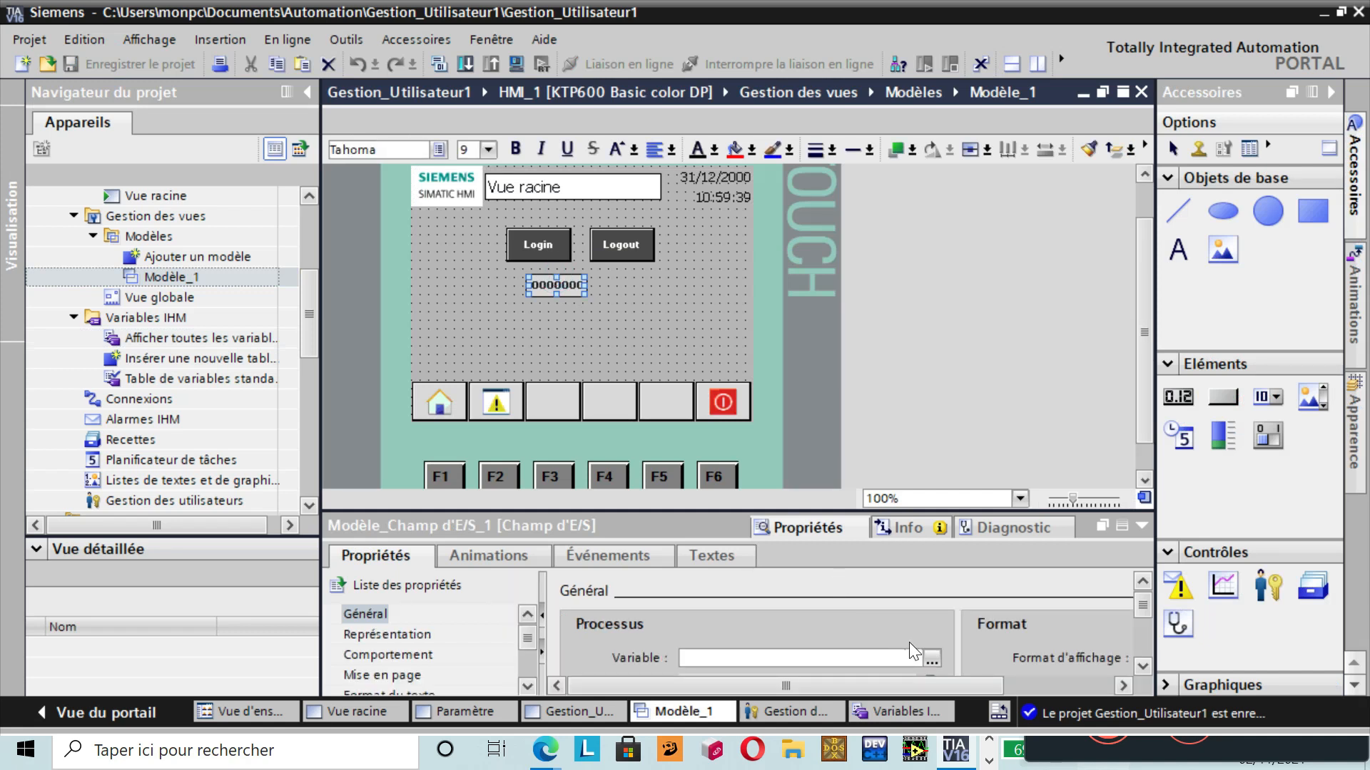
left_click(926, 659)
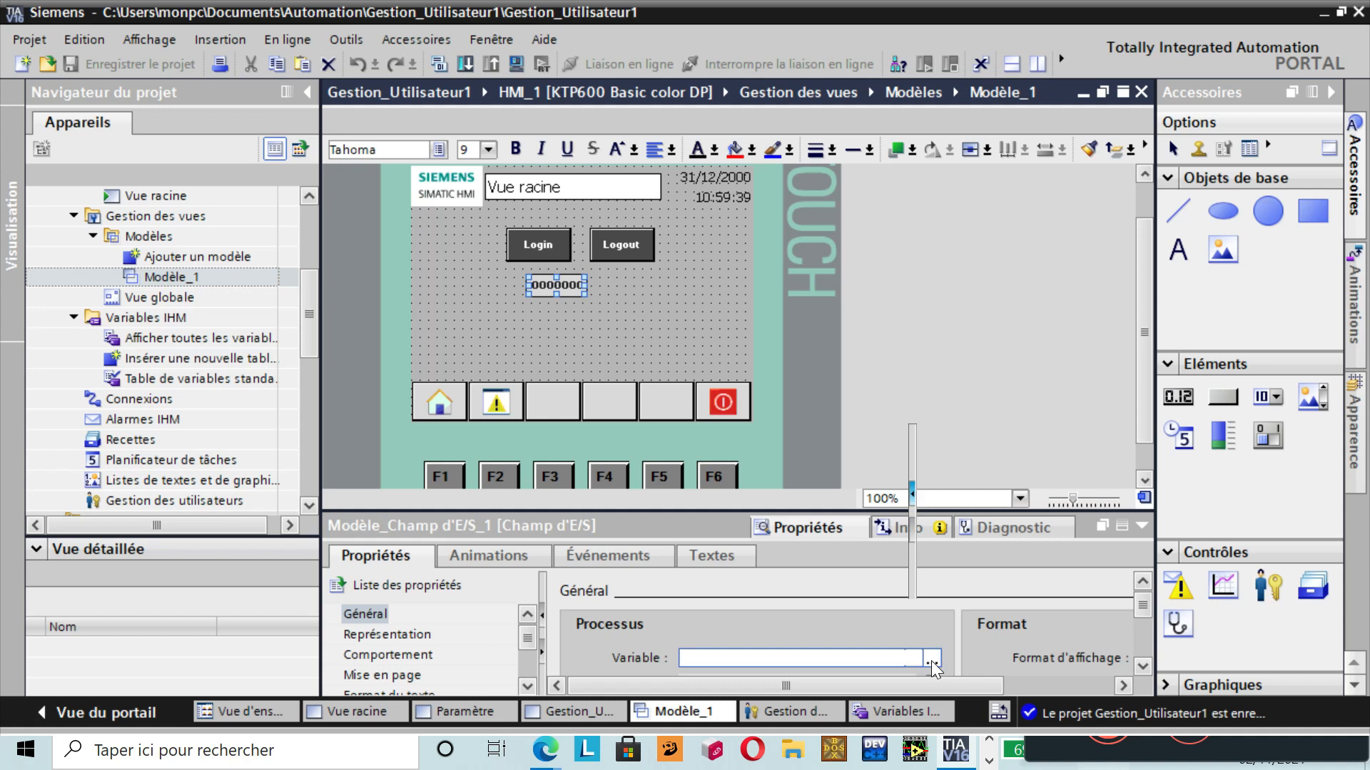
left_click(931, 661)
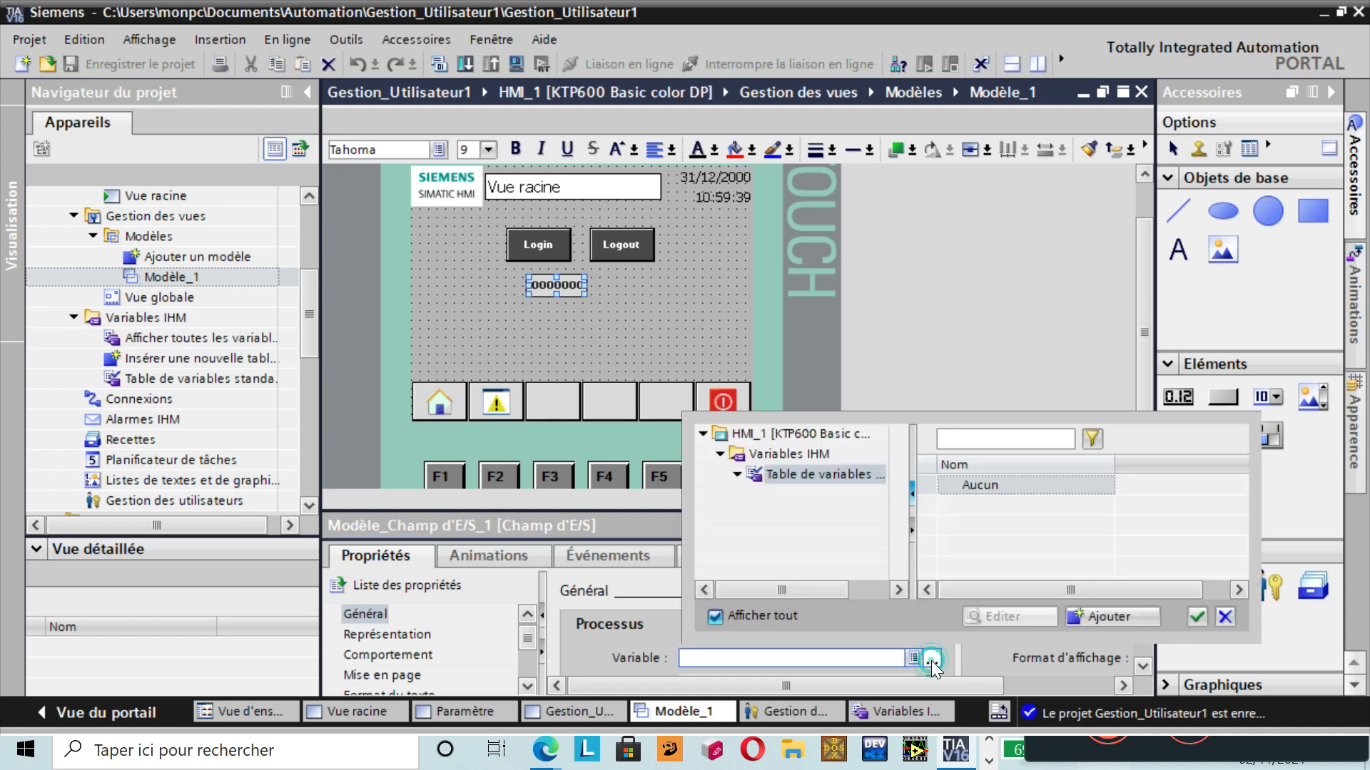
left_click(1043, 506)
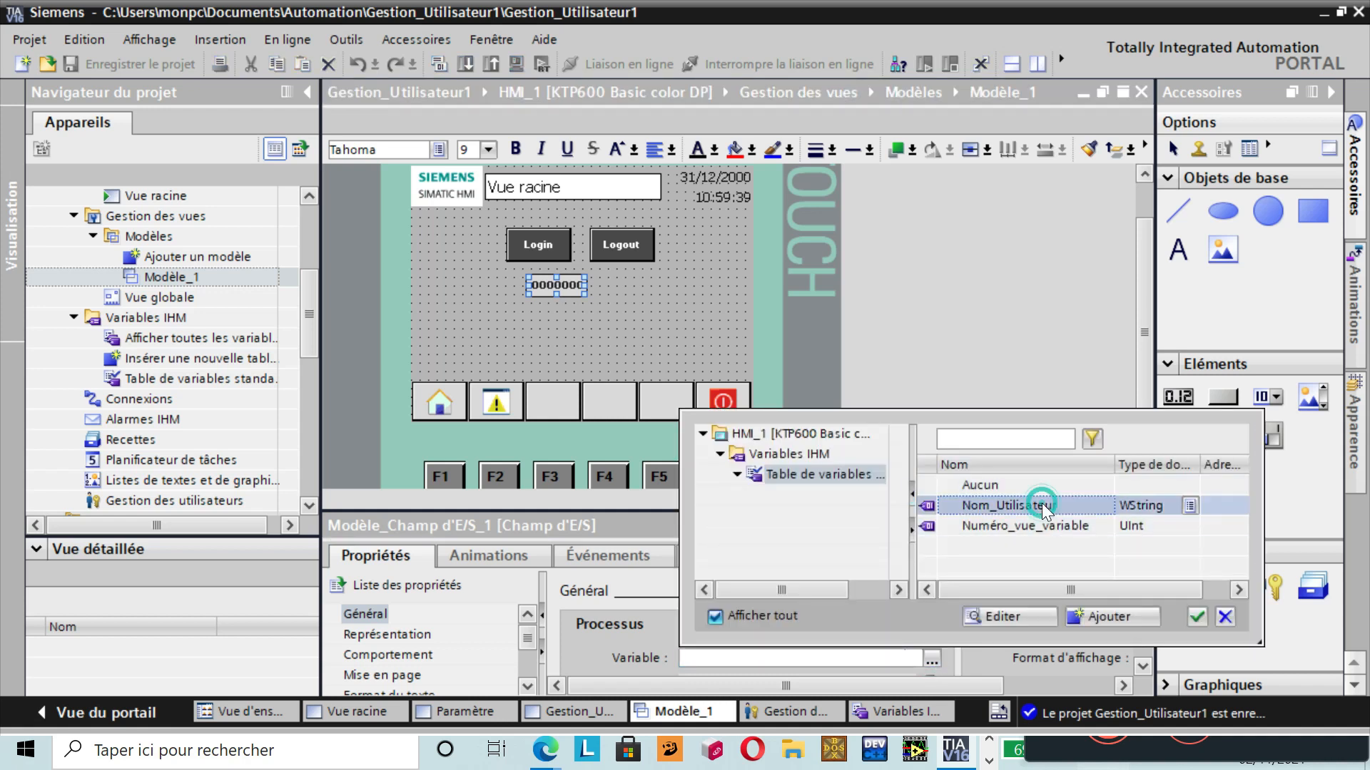
left_click(1196, 617)
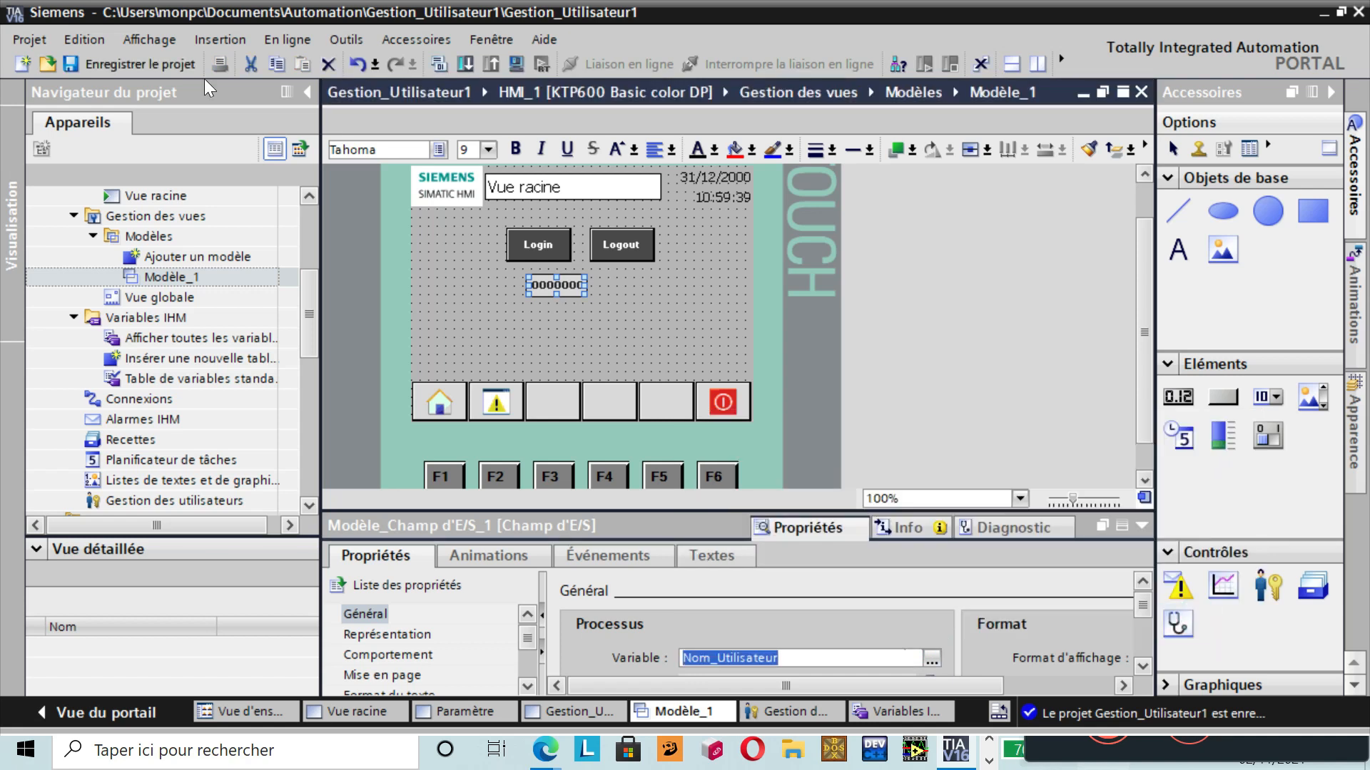
left_click(167, 62)
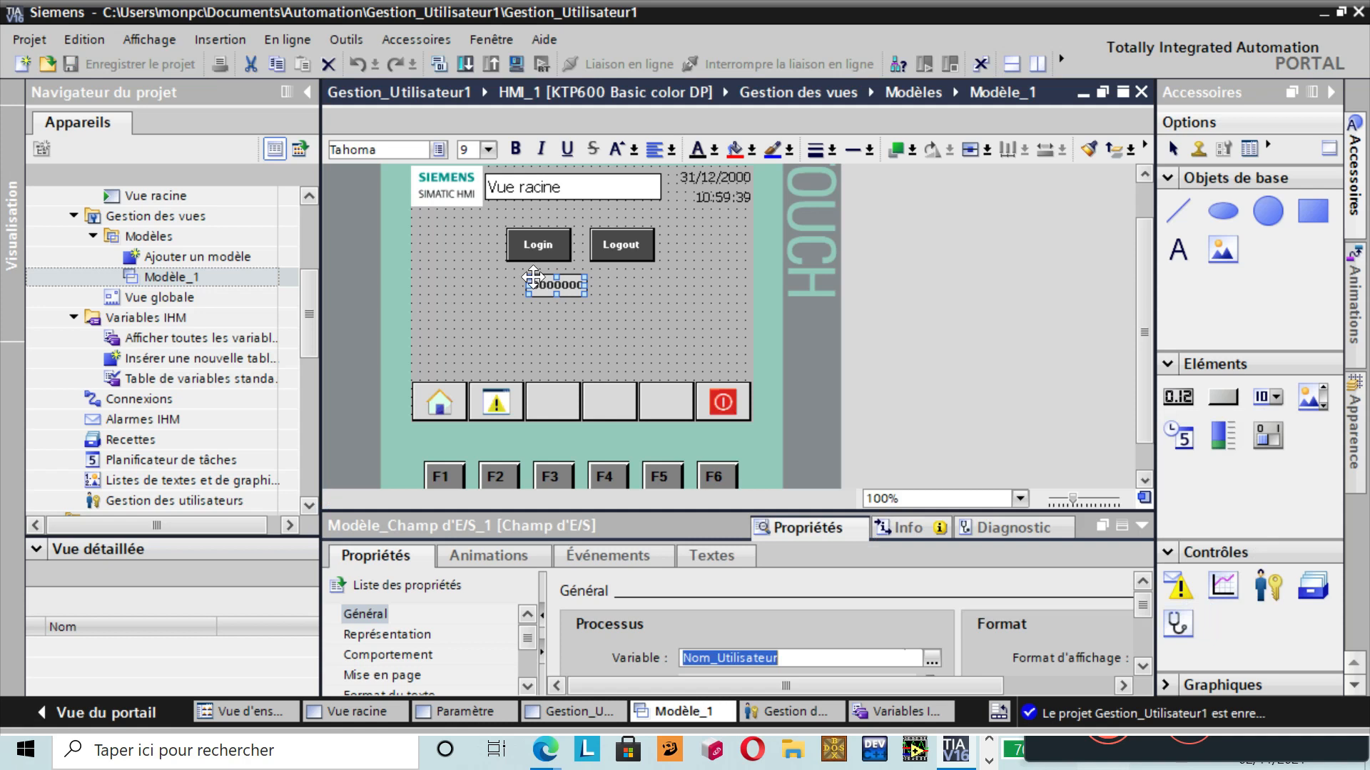
- Add a task in HMI_1's task scheduler and set its trigger to Changement d'utilisateur
left_click(311, 498)
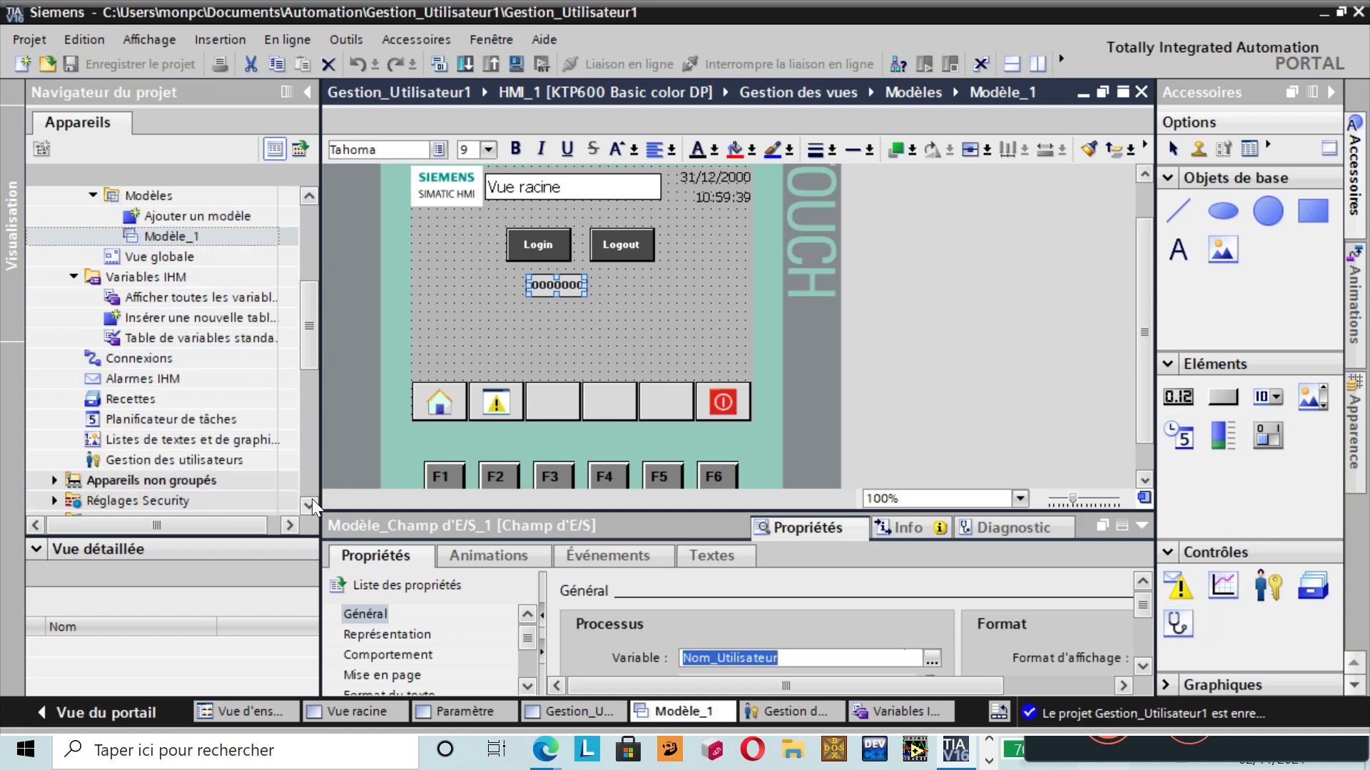
left_click(204, 420)
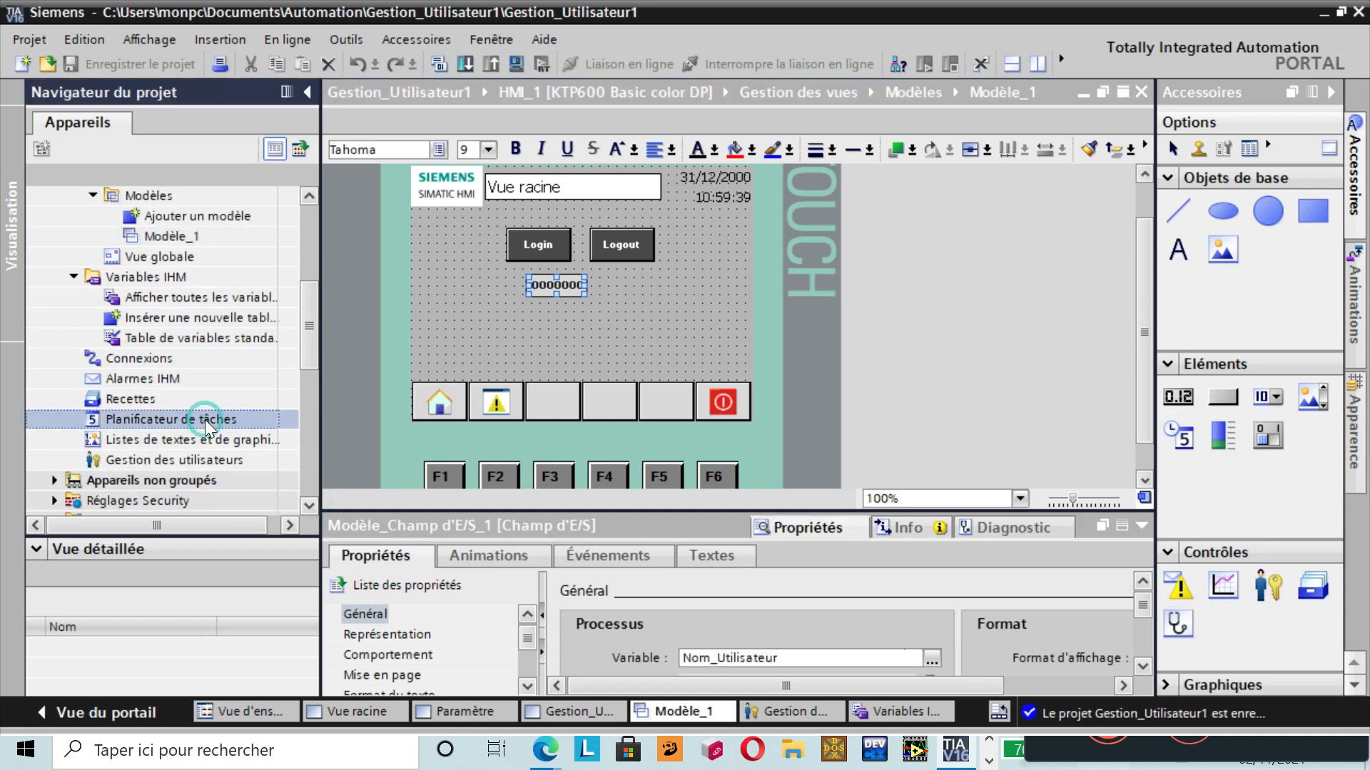
double_click(204, 420)
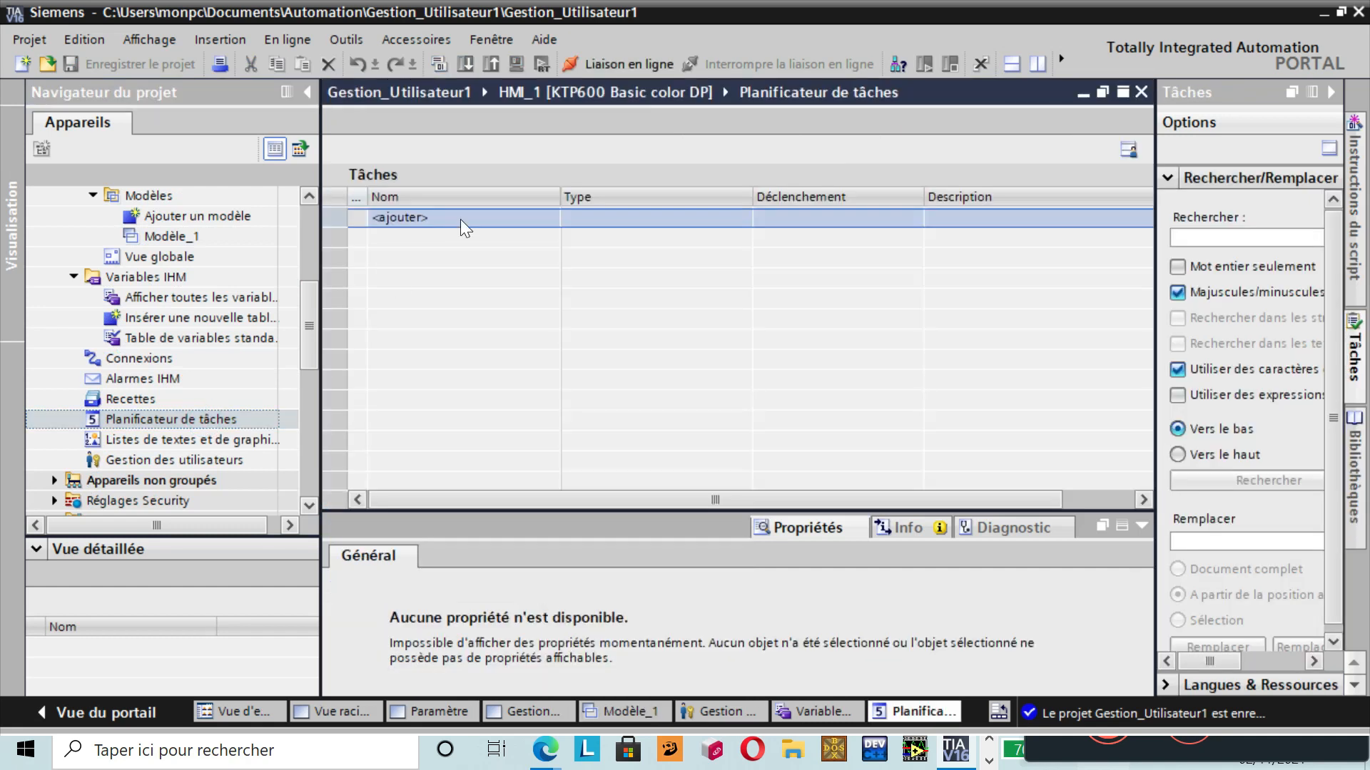
double_click(460, 220)
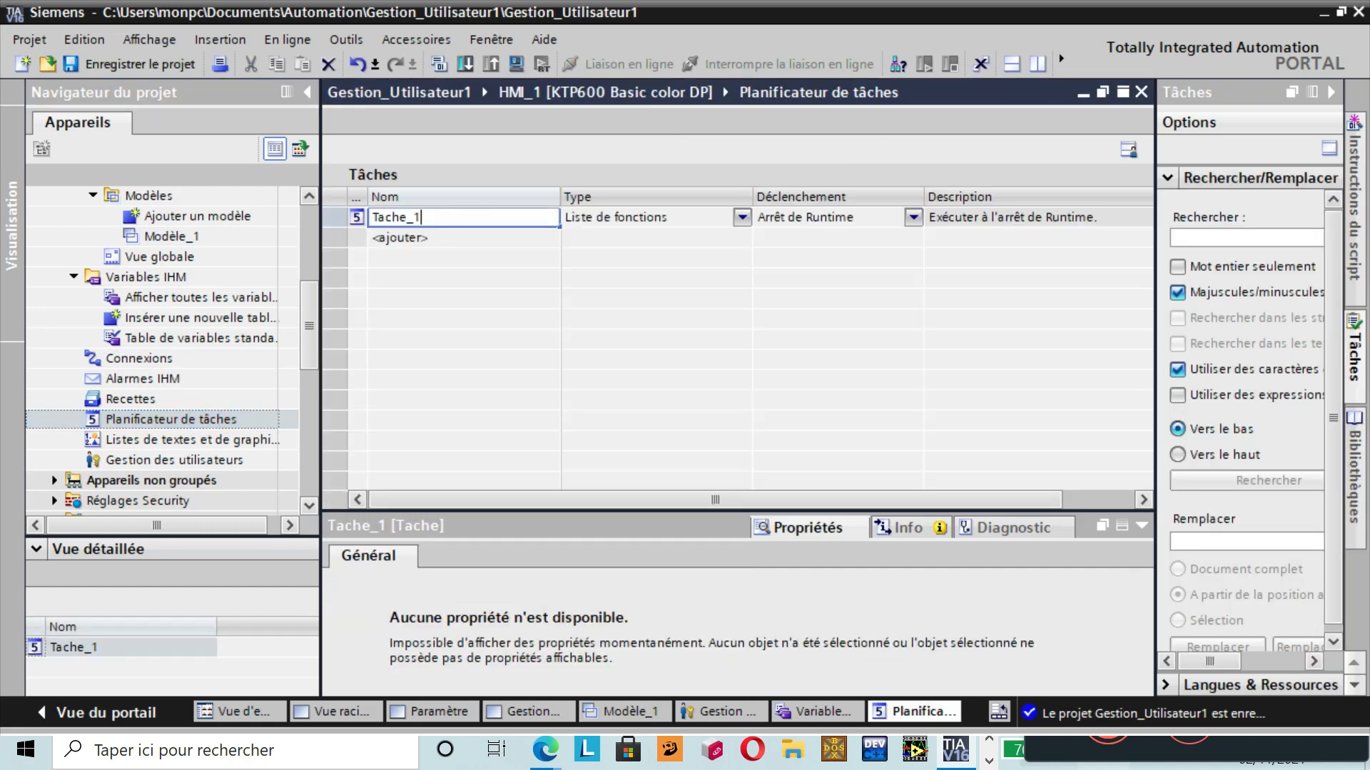
left_click(825, 217)
left_click(825, 217)
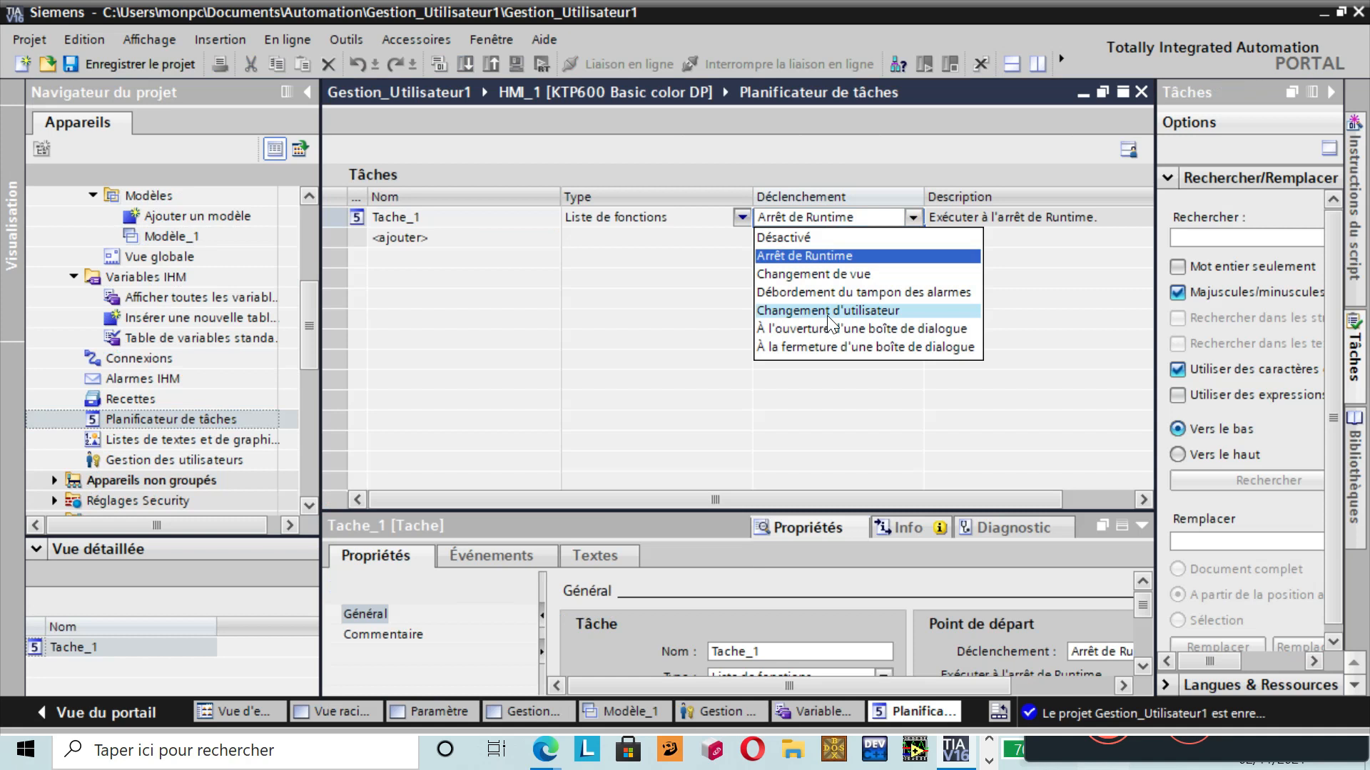
key("Escape")
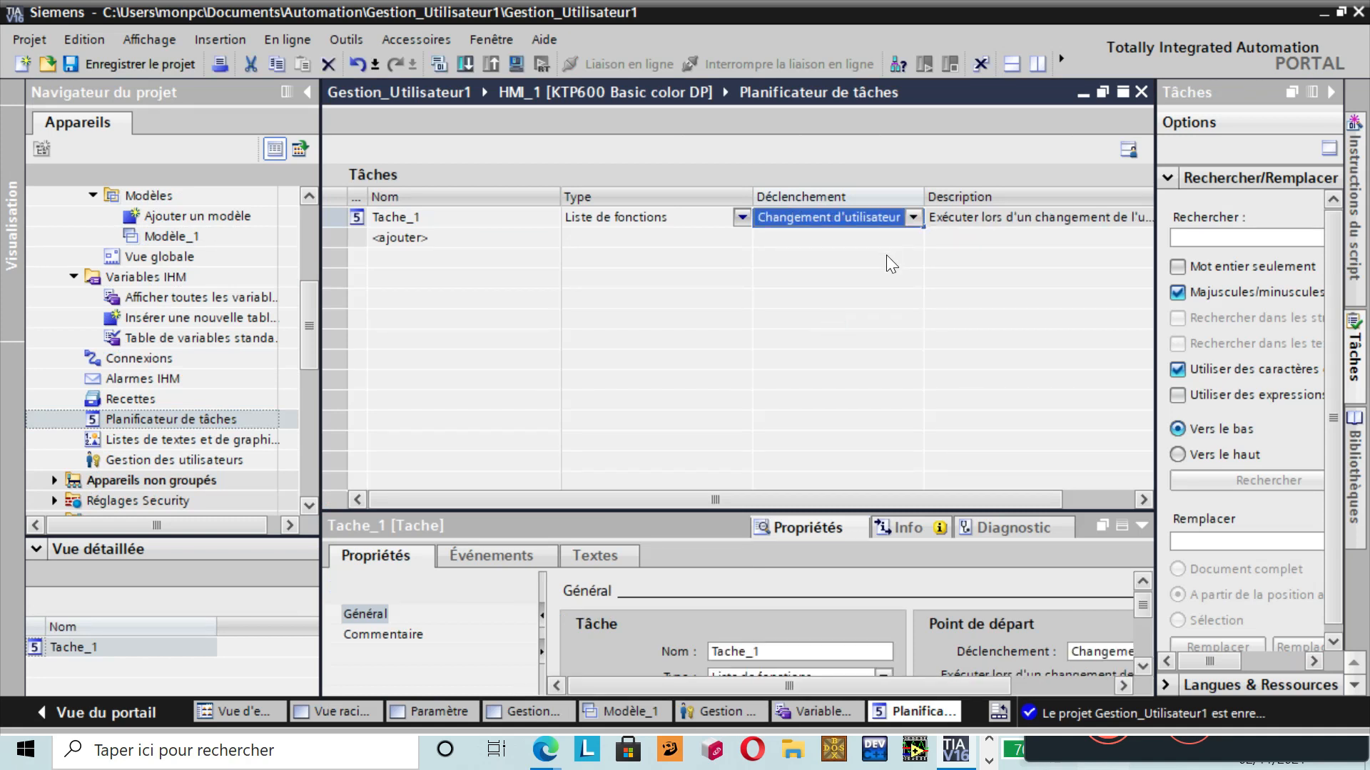
- Add the LireNomUtilisateur function to the Exécuter event of the user-change task
left_click(485, 559)
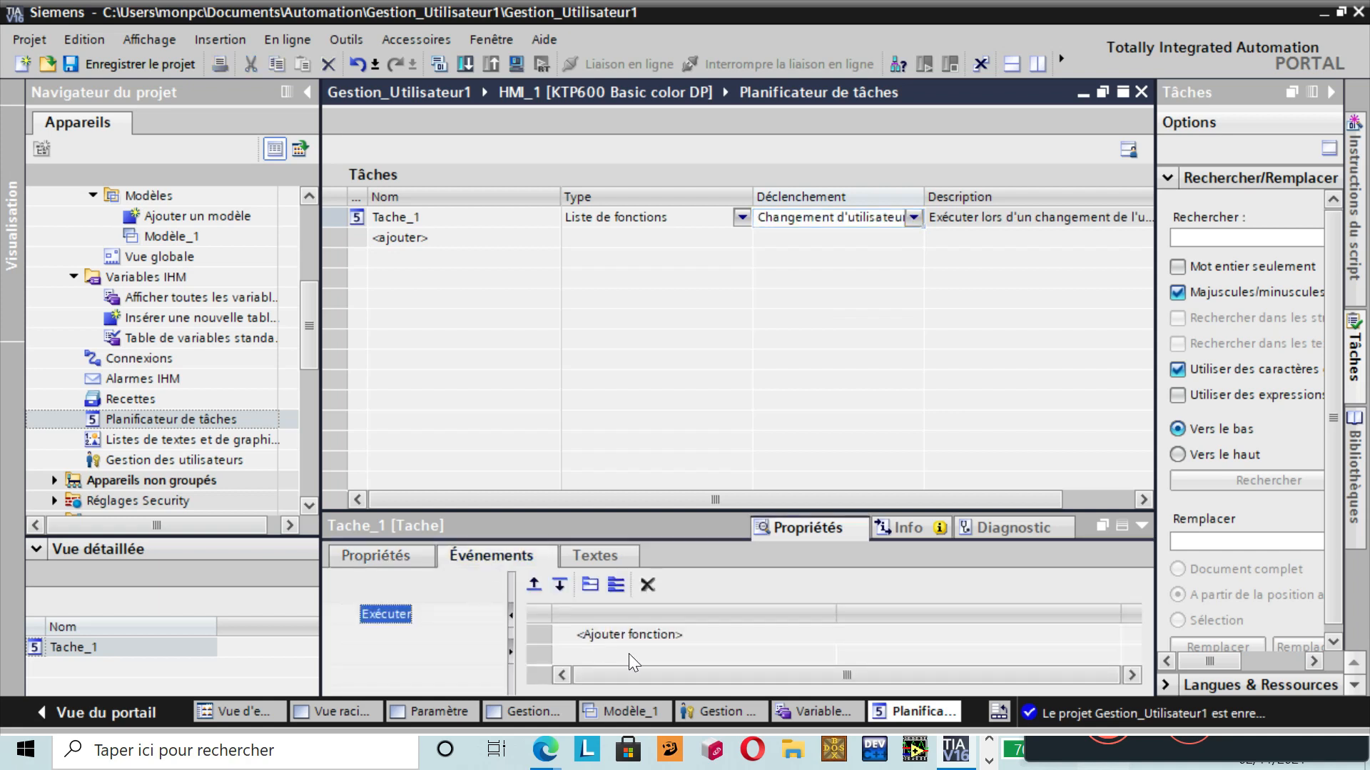
left_click(625, 634)
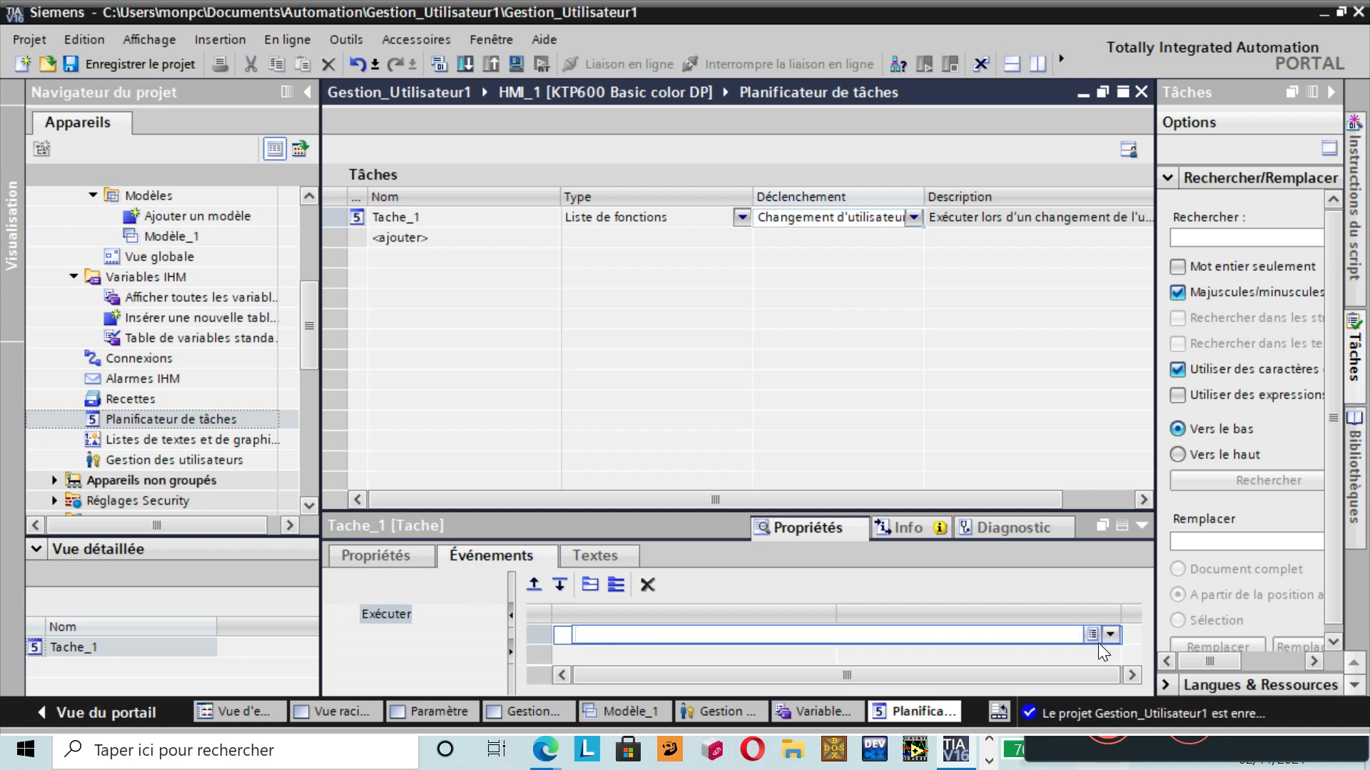
left_click(1093, 633)
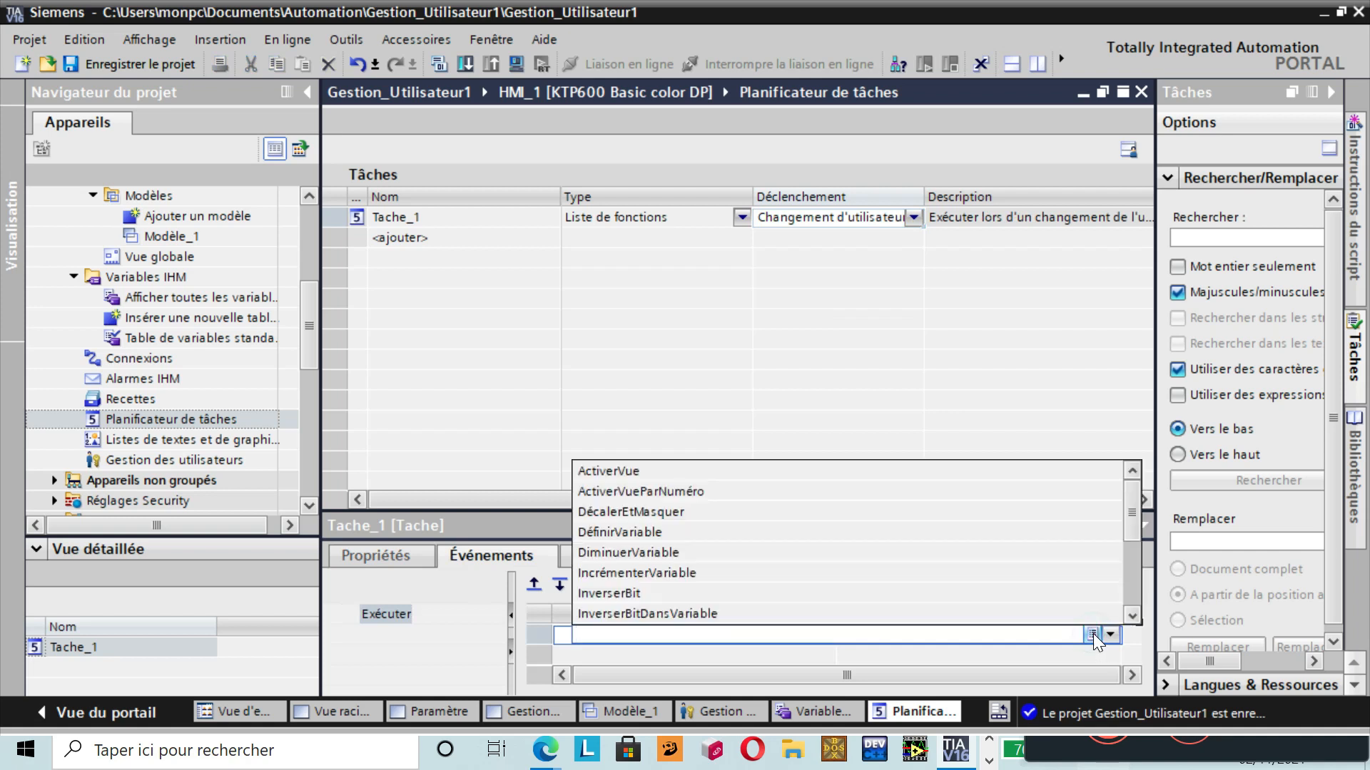
left_click(1132, 618)
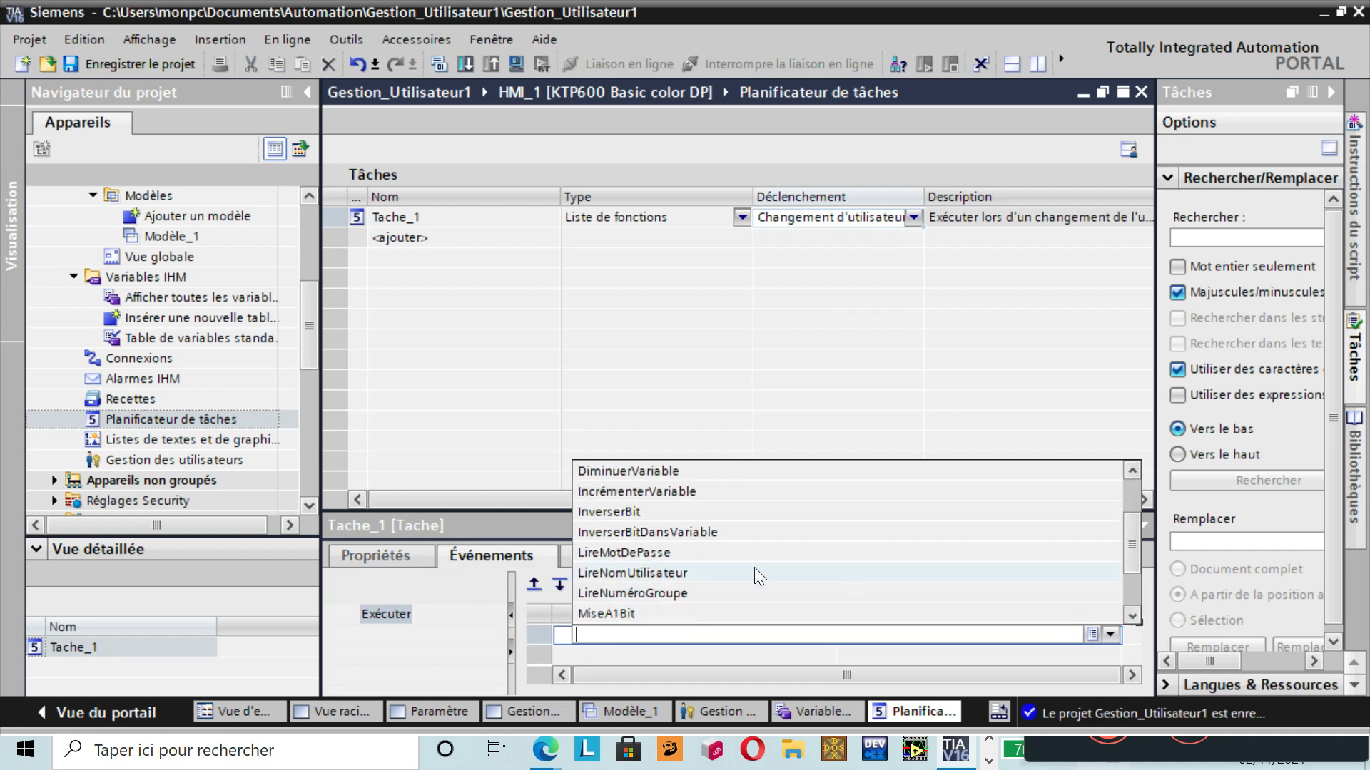
left_click(752, 570)
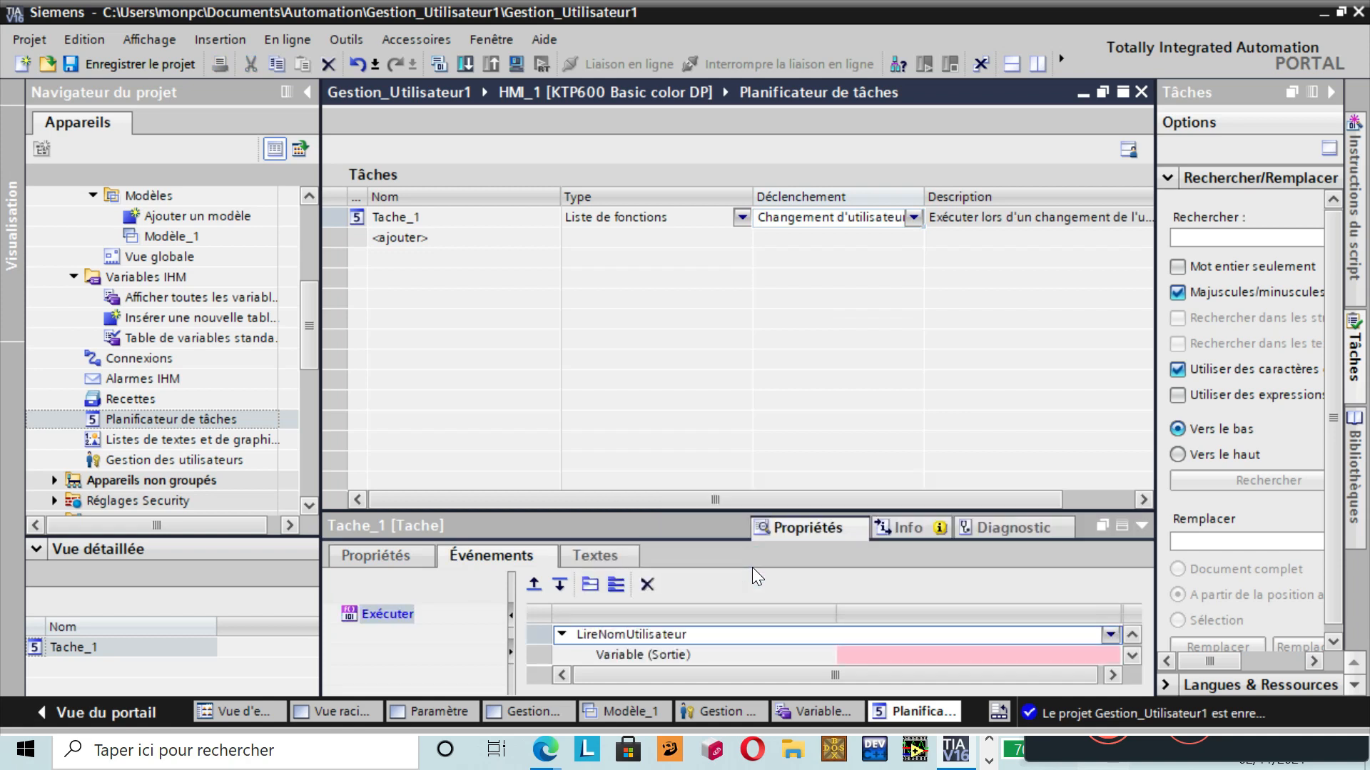
- Assign Nom_Utilisateur as the output variable of the LireNomUtilisateur function in the user-change task
left_click(927, 658)
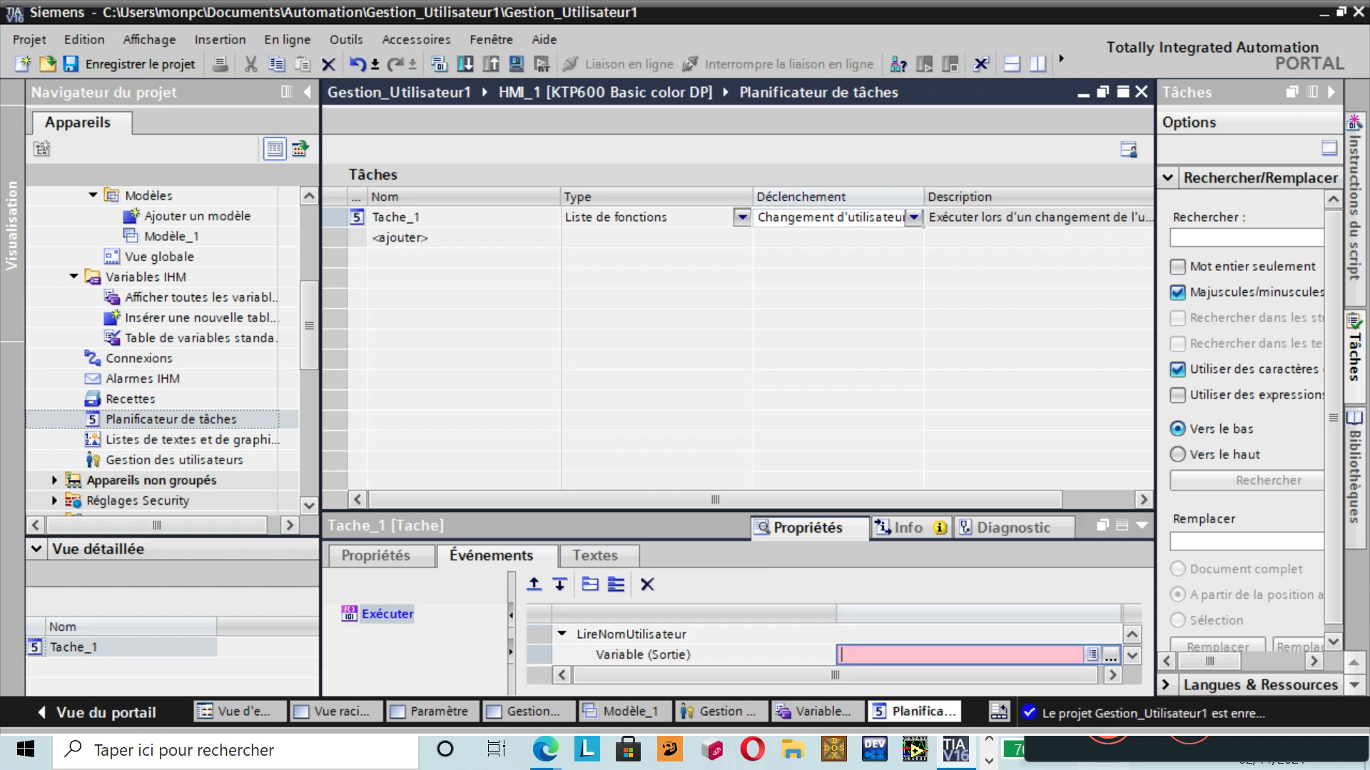
left_click(1110, 656)
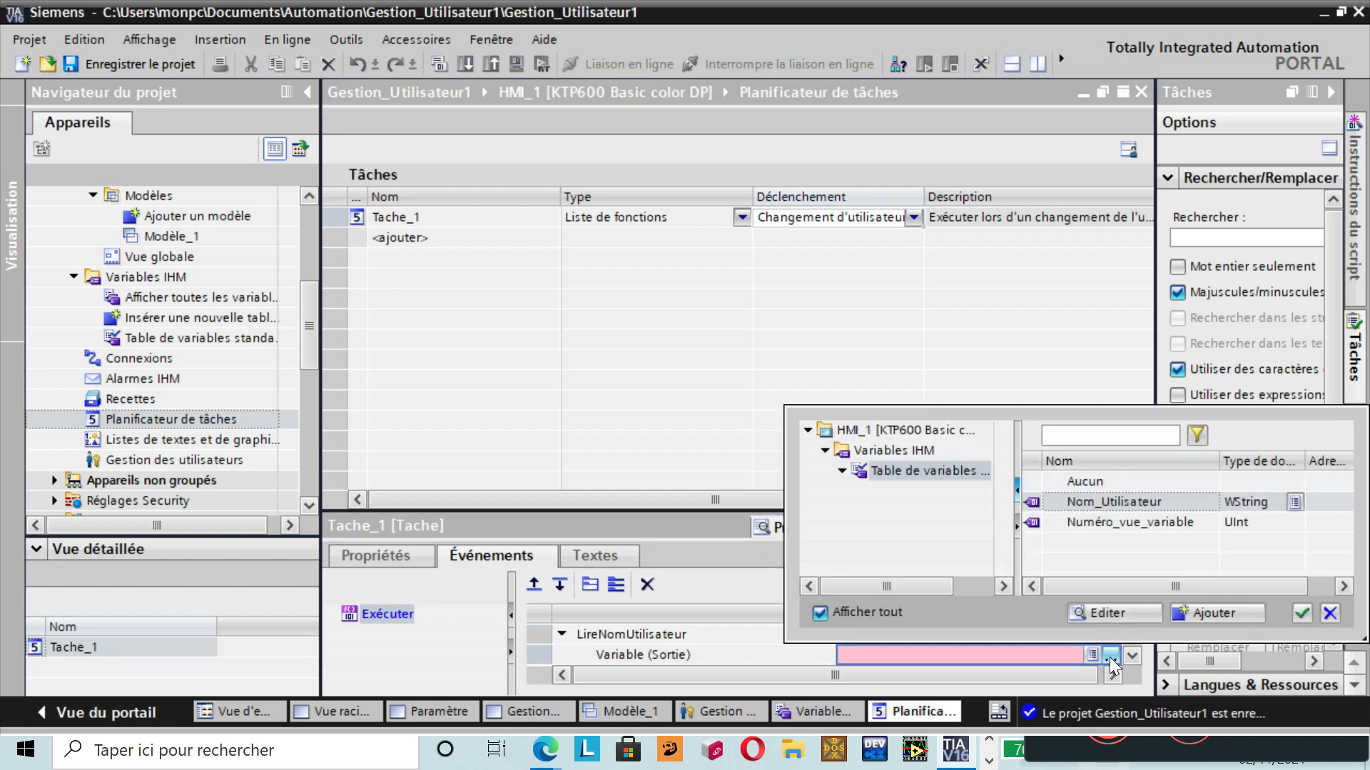
left_click(1138, 500)
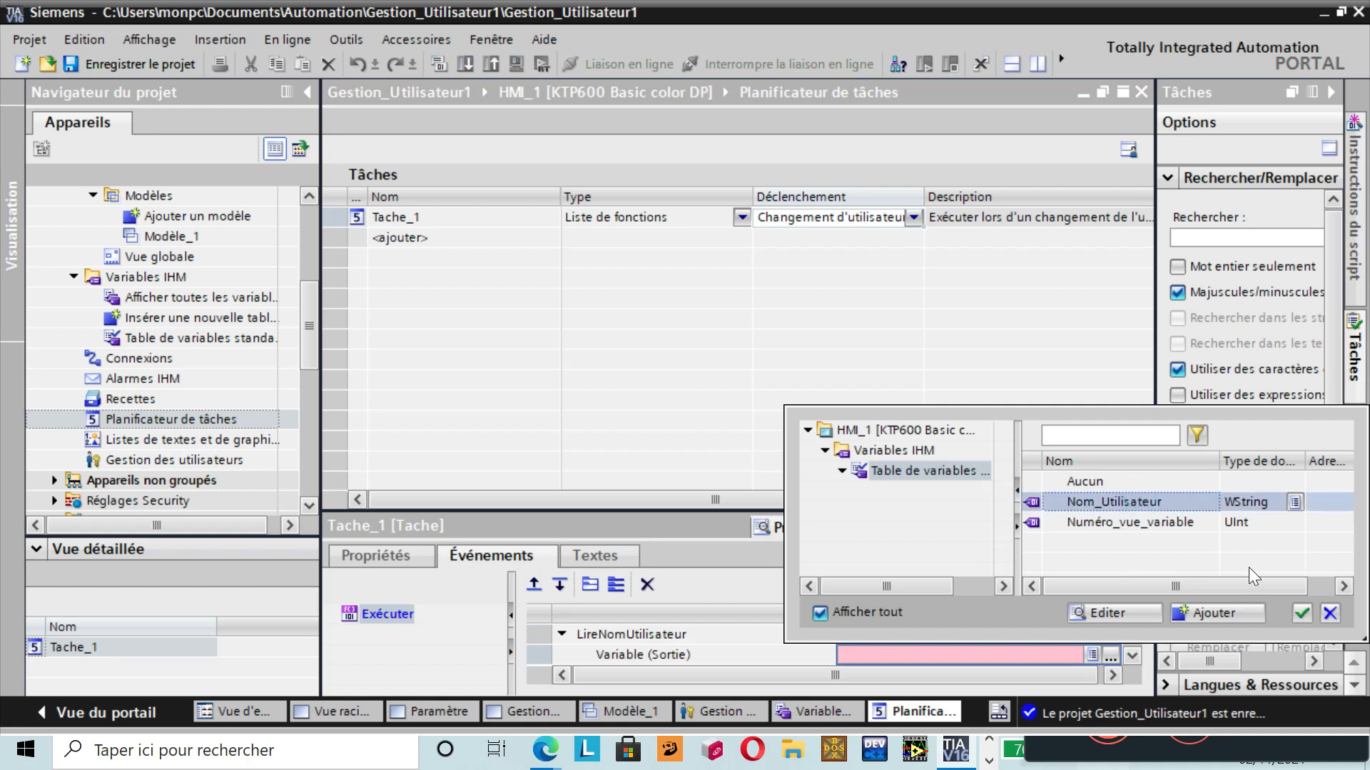
left_click(1301, 612)
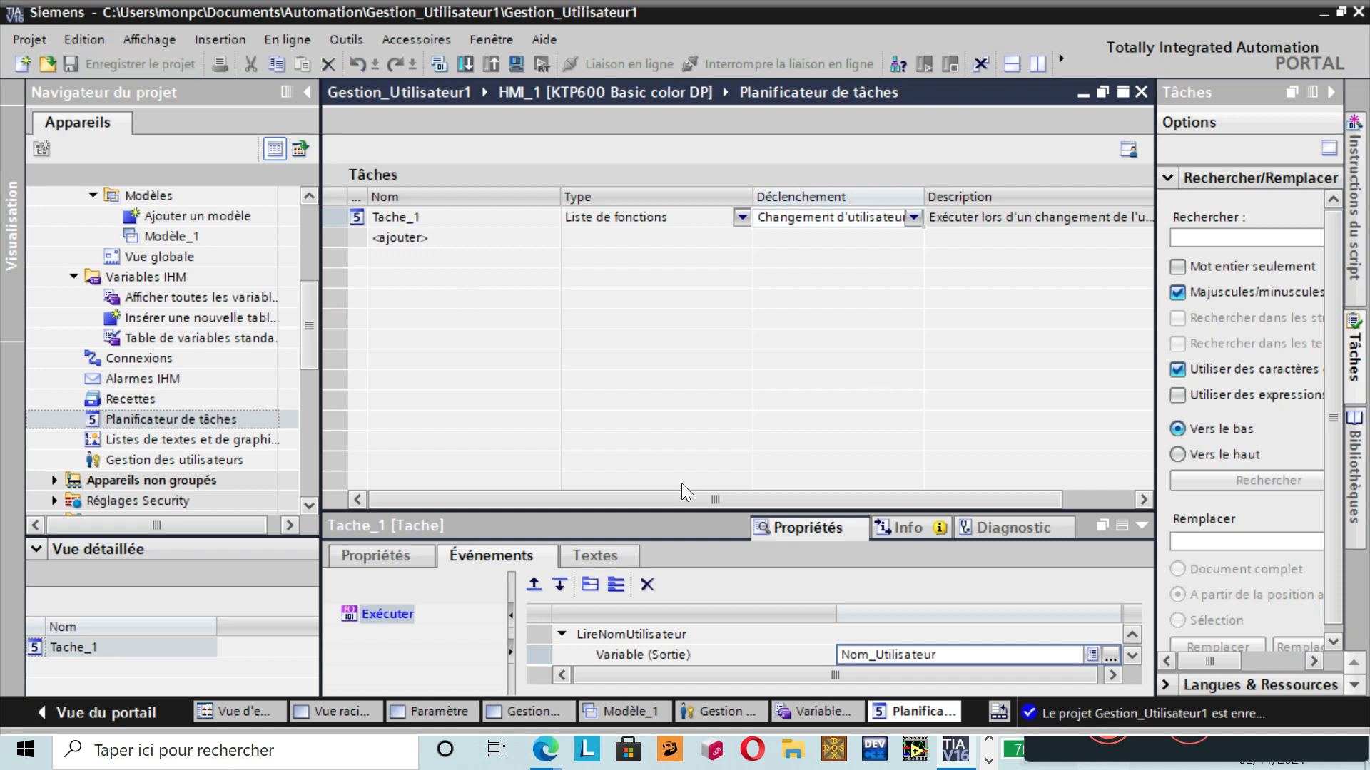
- Copy the Login button from Modèle_1 into the Paramètre view
double_click(168, 238)
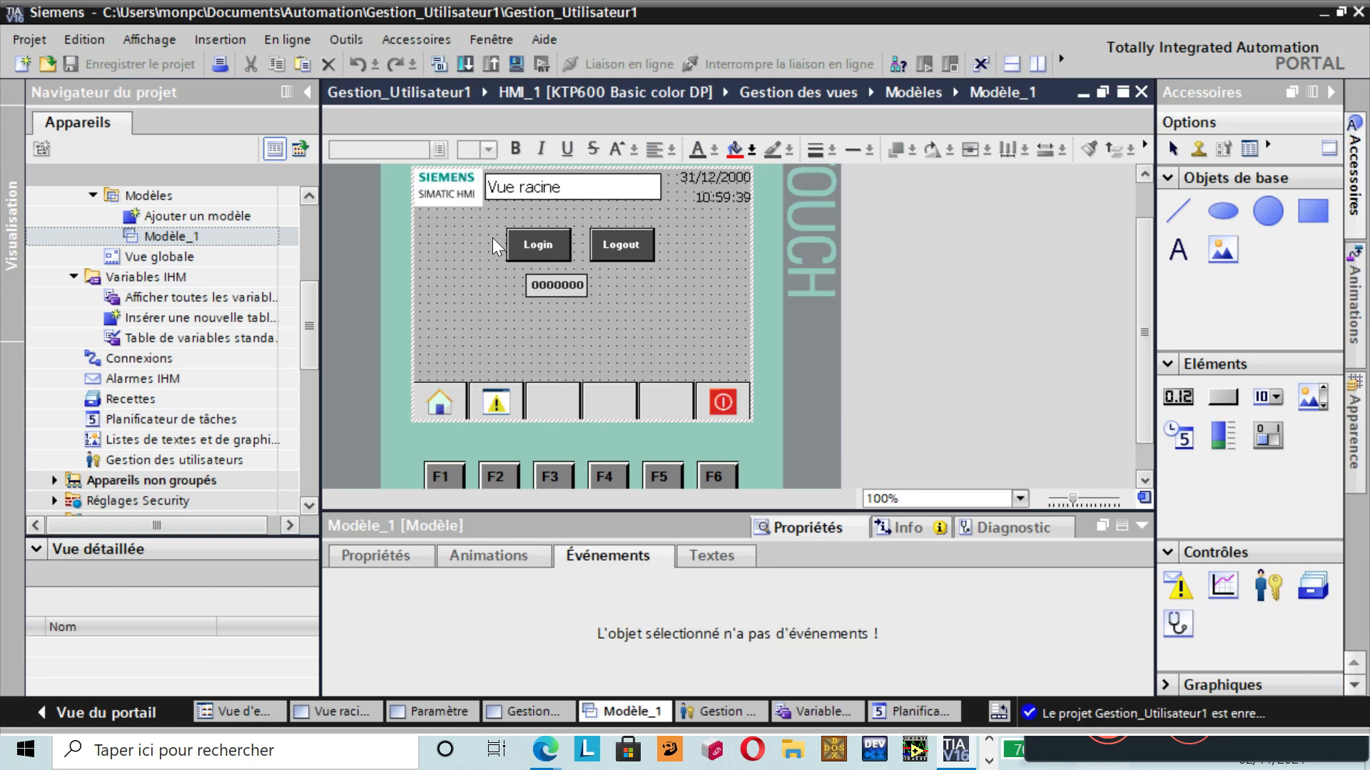
left_click(311, 195)
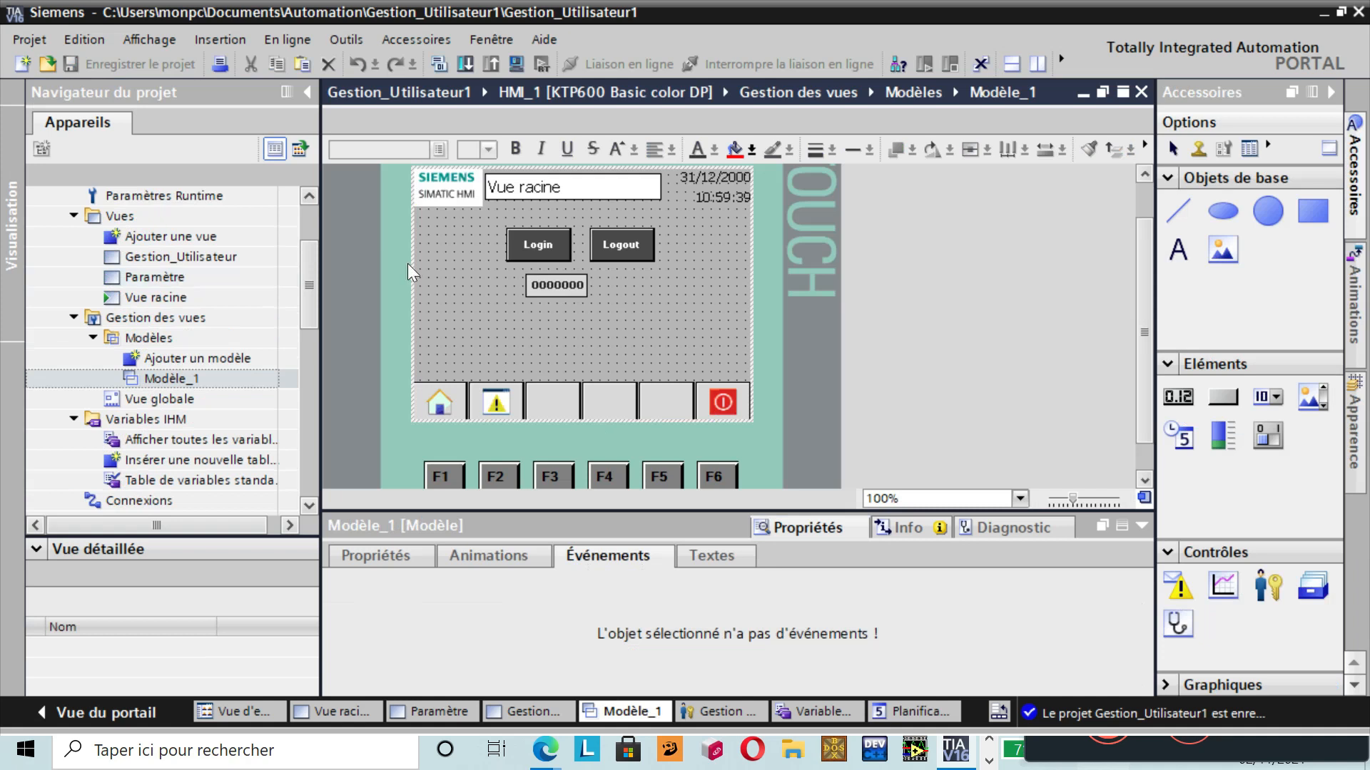
left_click(518, 244)
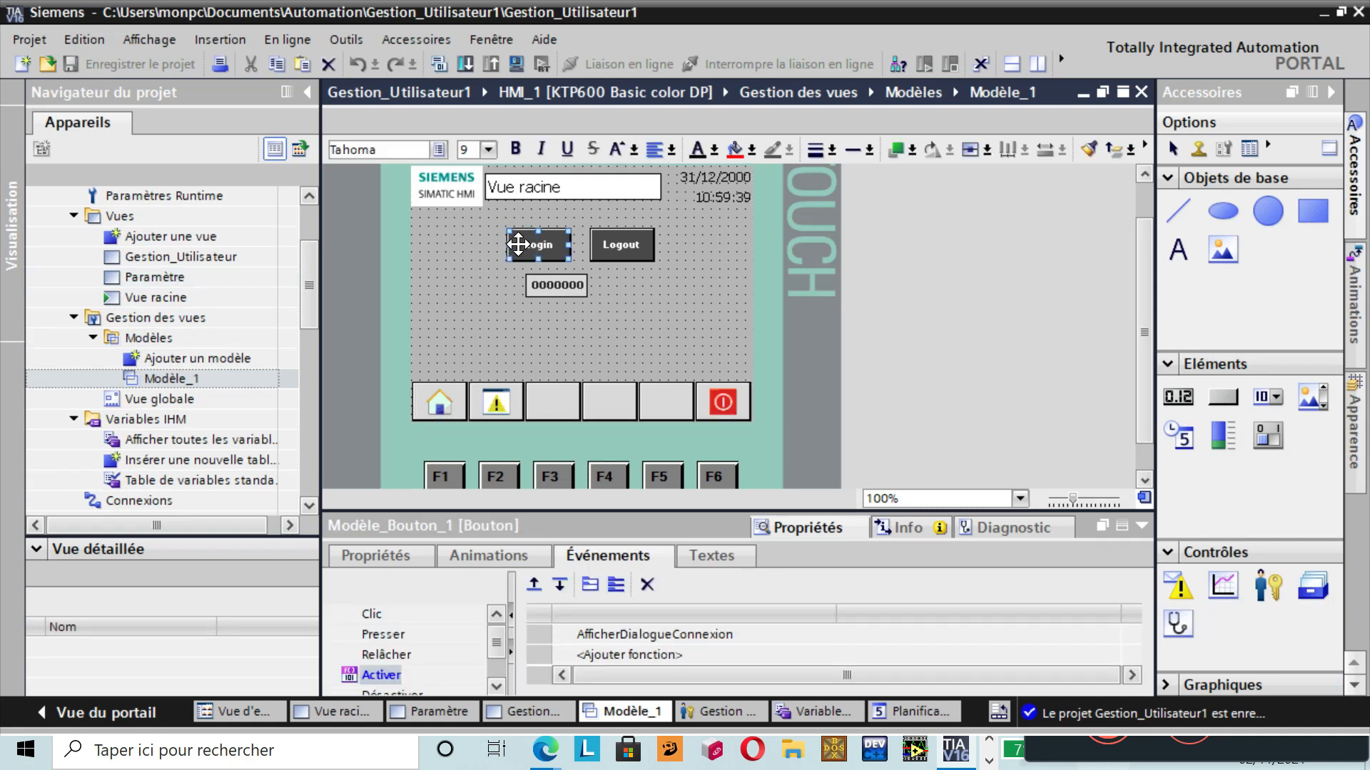
left_click(191, 277)
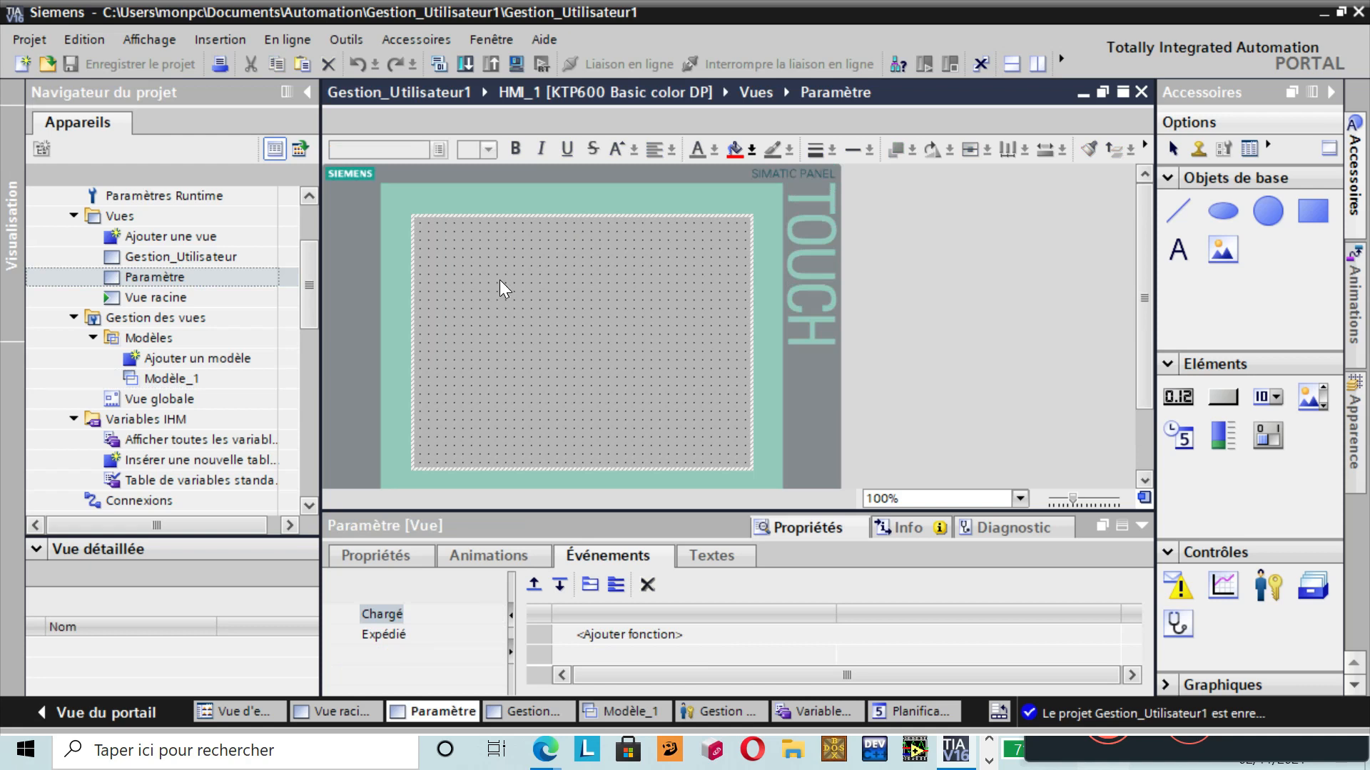
key("ctrl+v")
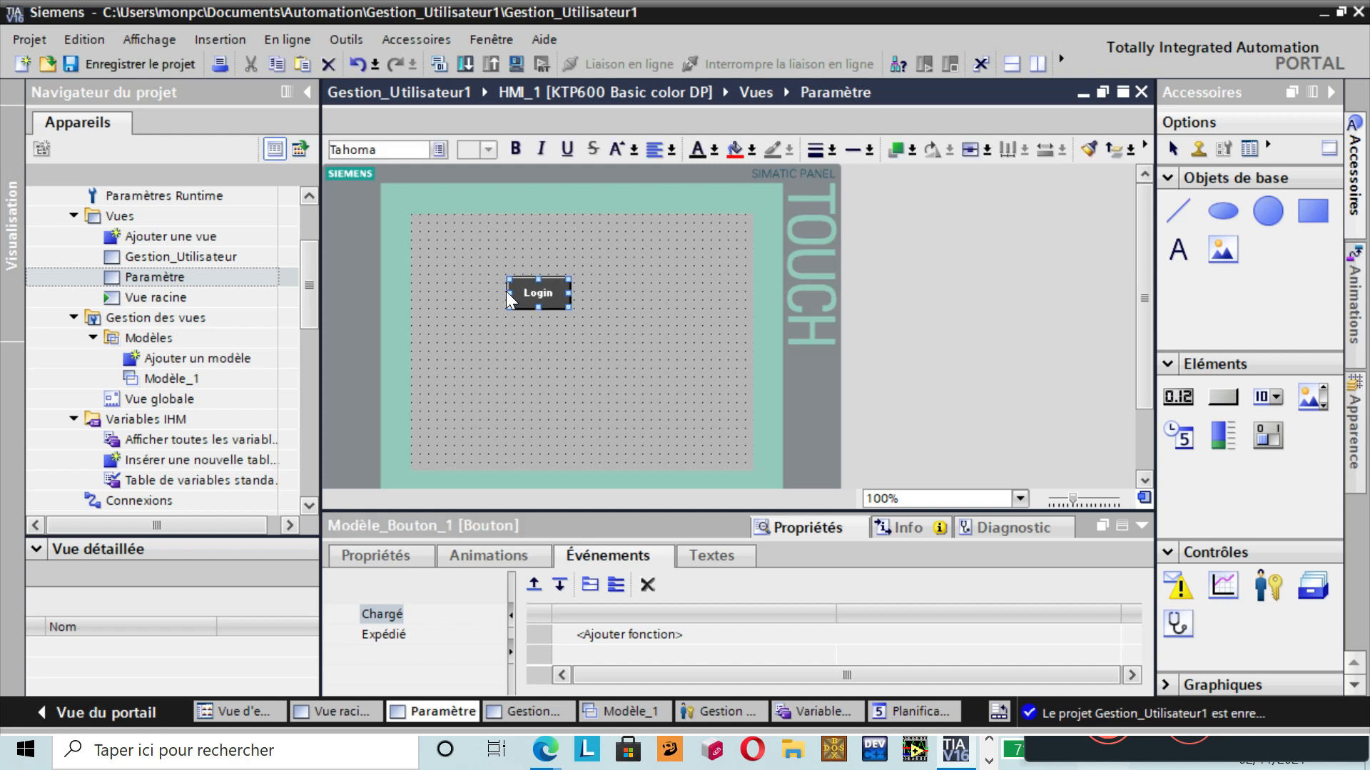
- Copy the Logout button from Modèle_1 into the Paramètre view beside the Login button
left_click(160, 376)
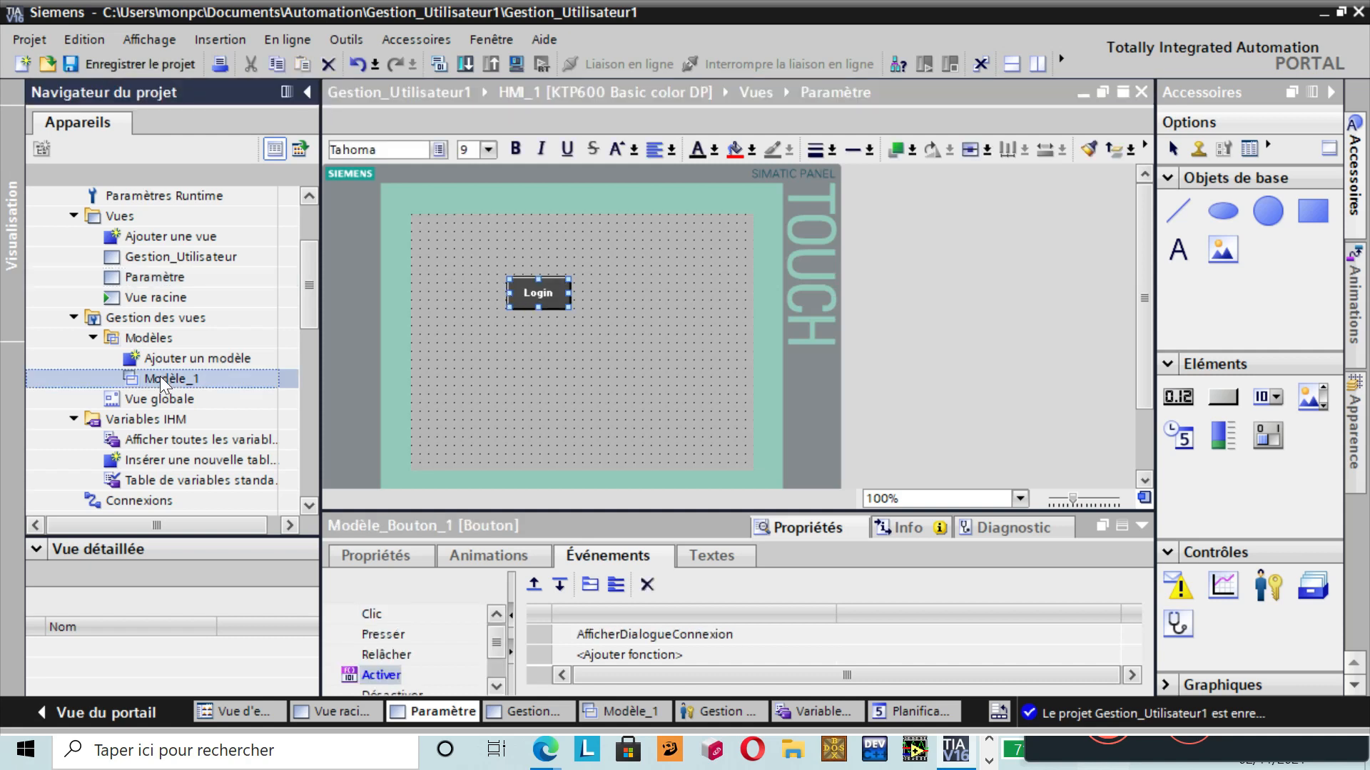
double_click(160, 377)
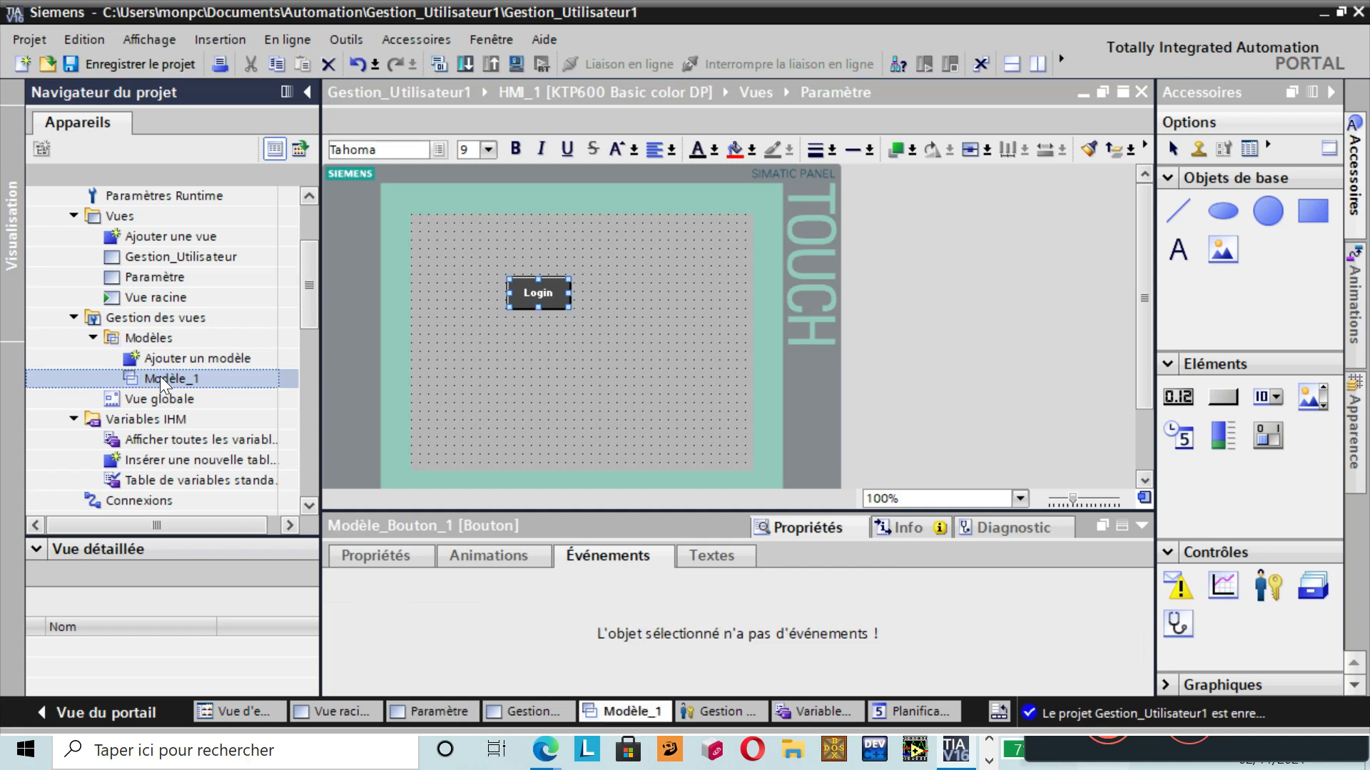
left_click(643, 253)
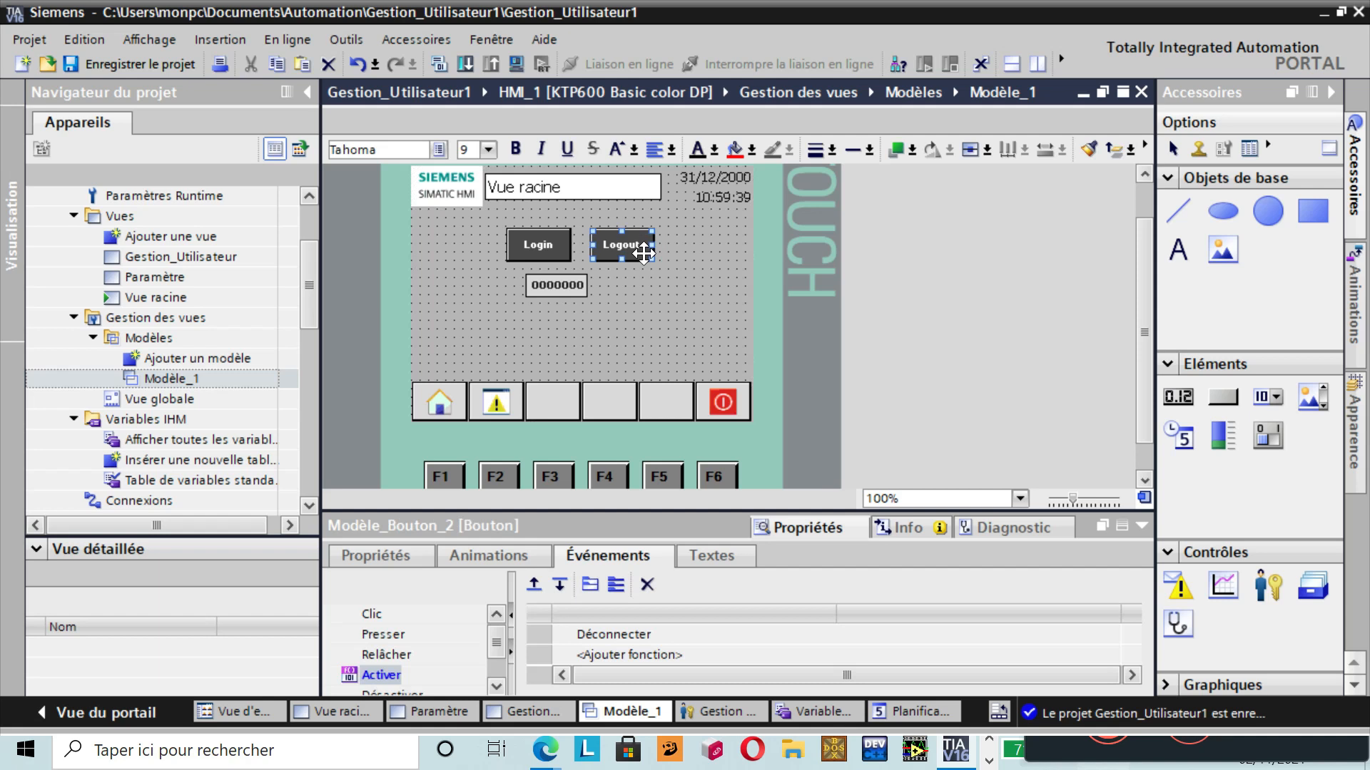
left_click(210, 275)
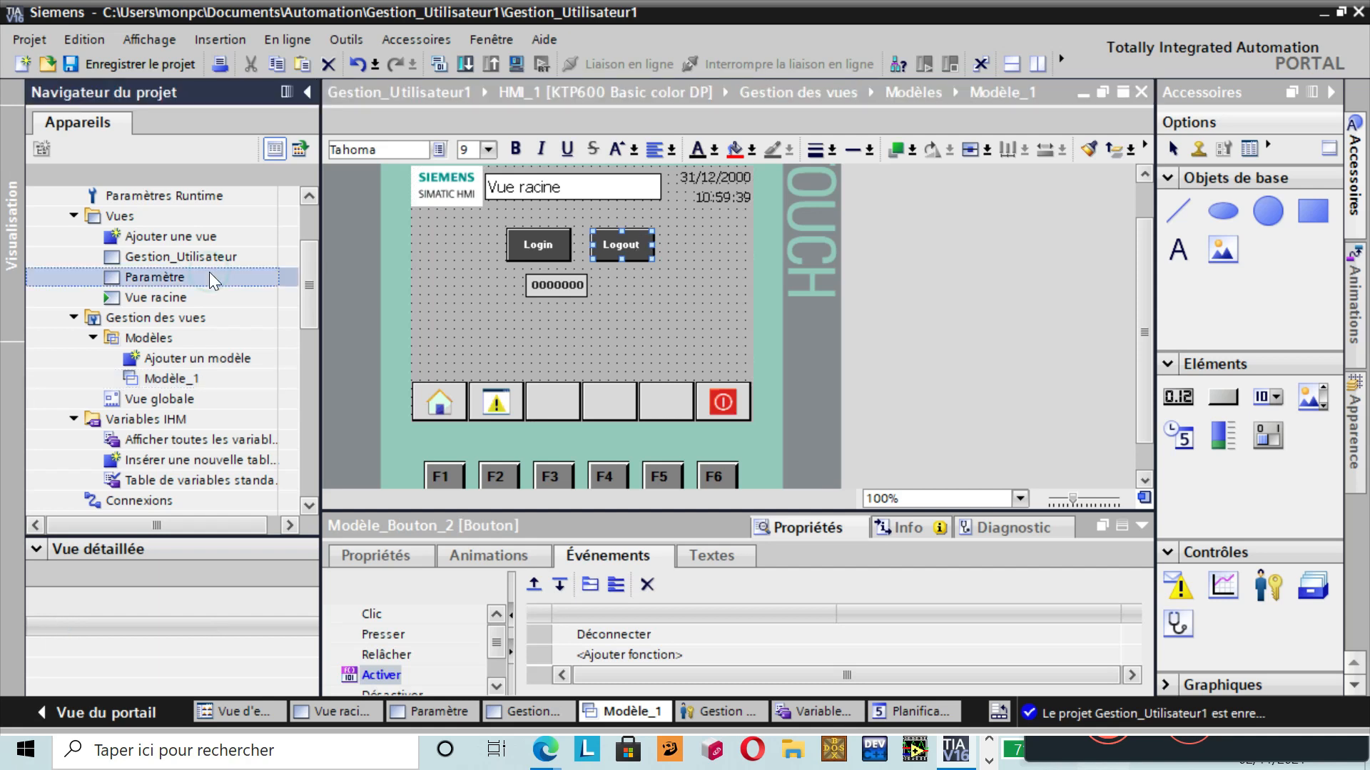
double_click(208, 272)
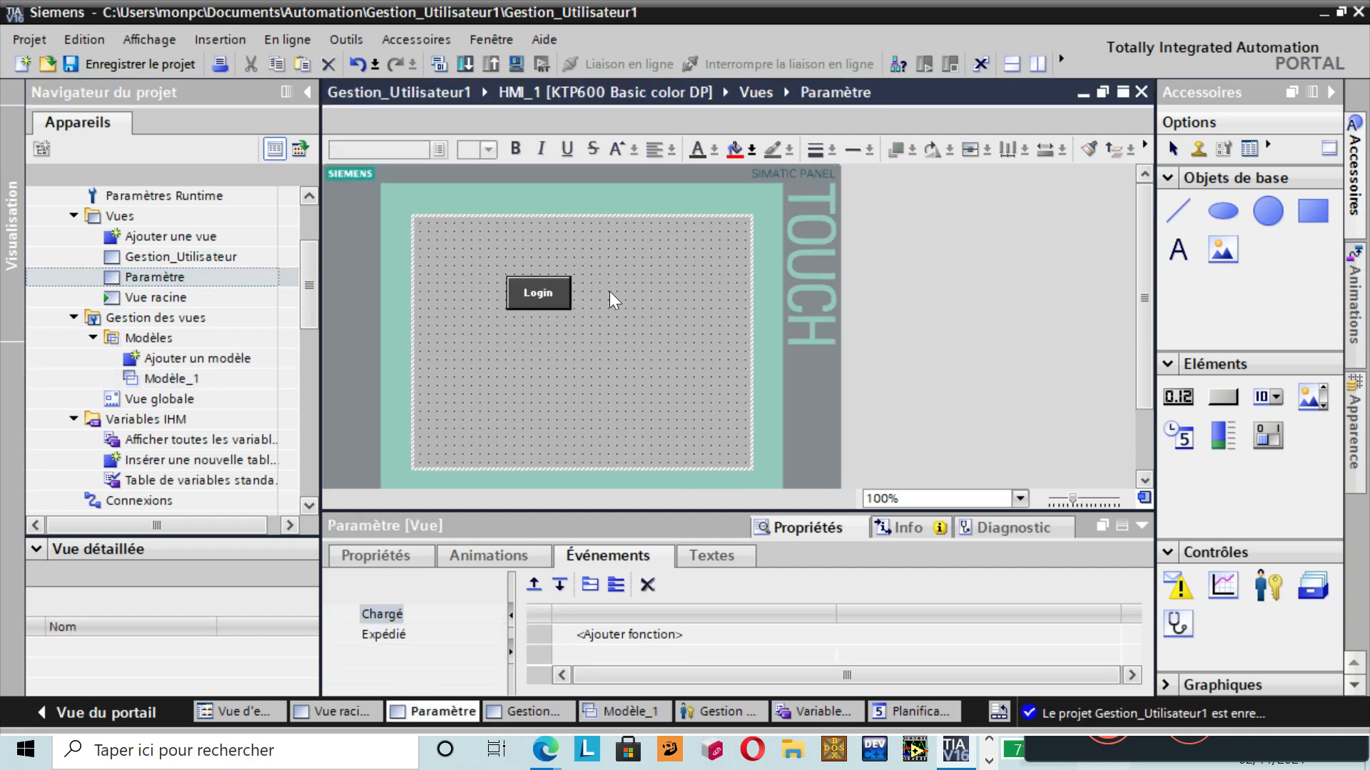
key("ctrl+v")
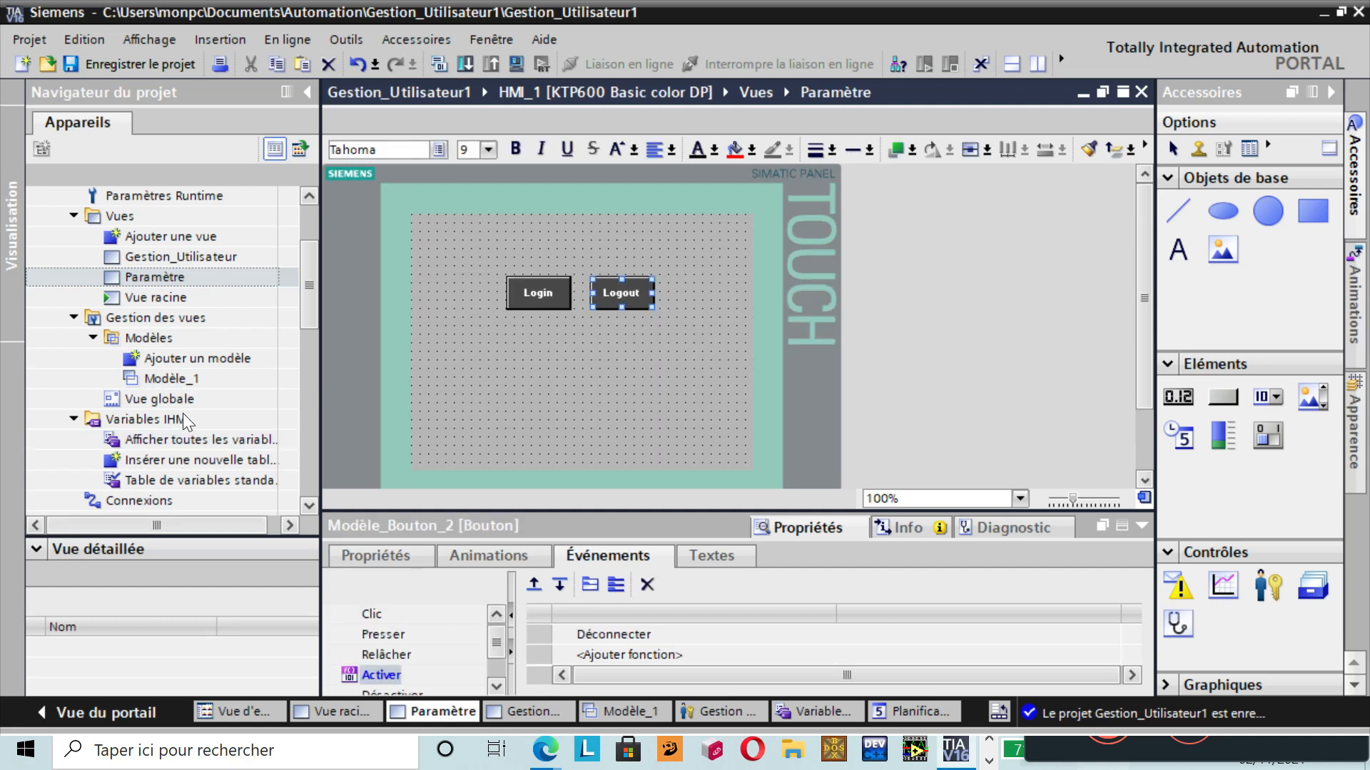
- Copy the user-name I/O field from Modèle_1 into the Paramètre view below the Login and Logout buttons
left_click(172, 374)
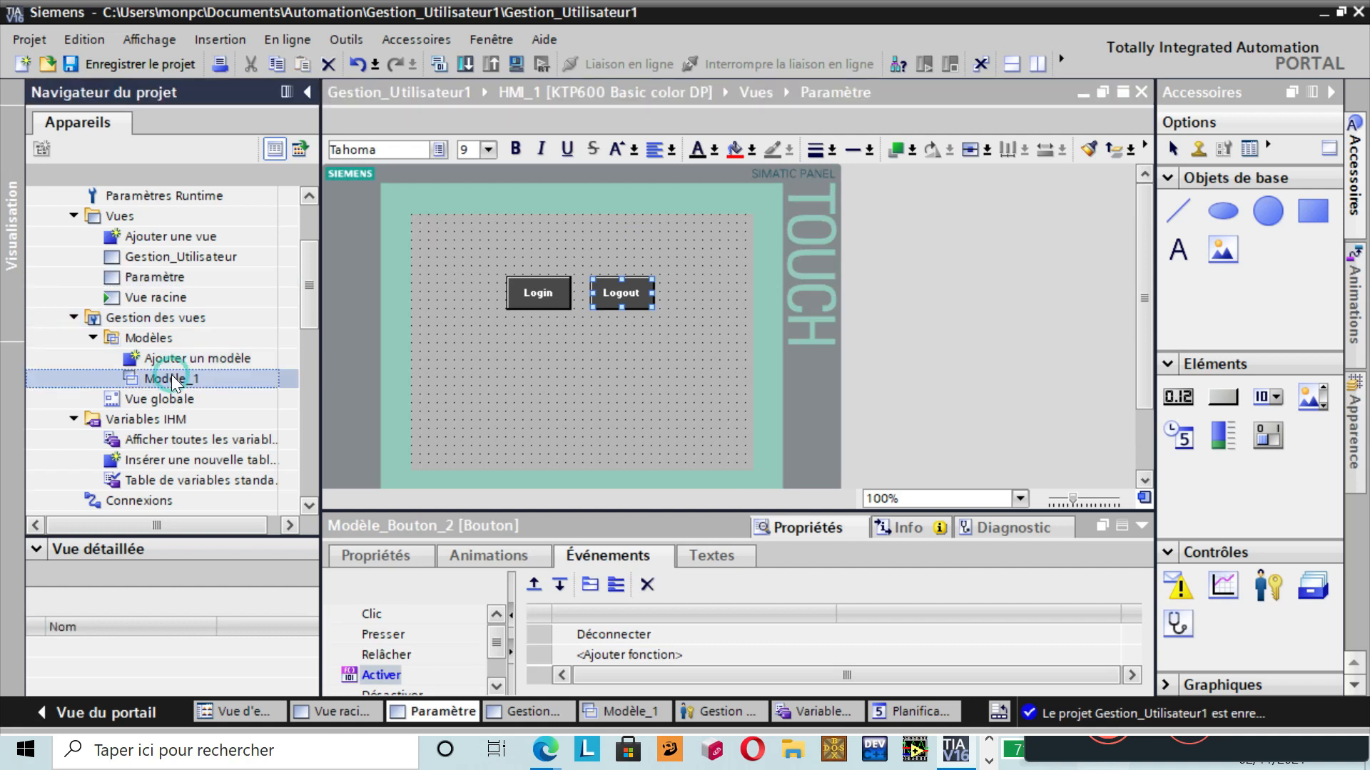
double_click(171, 375)
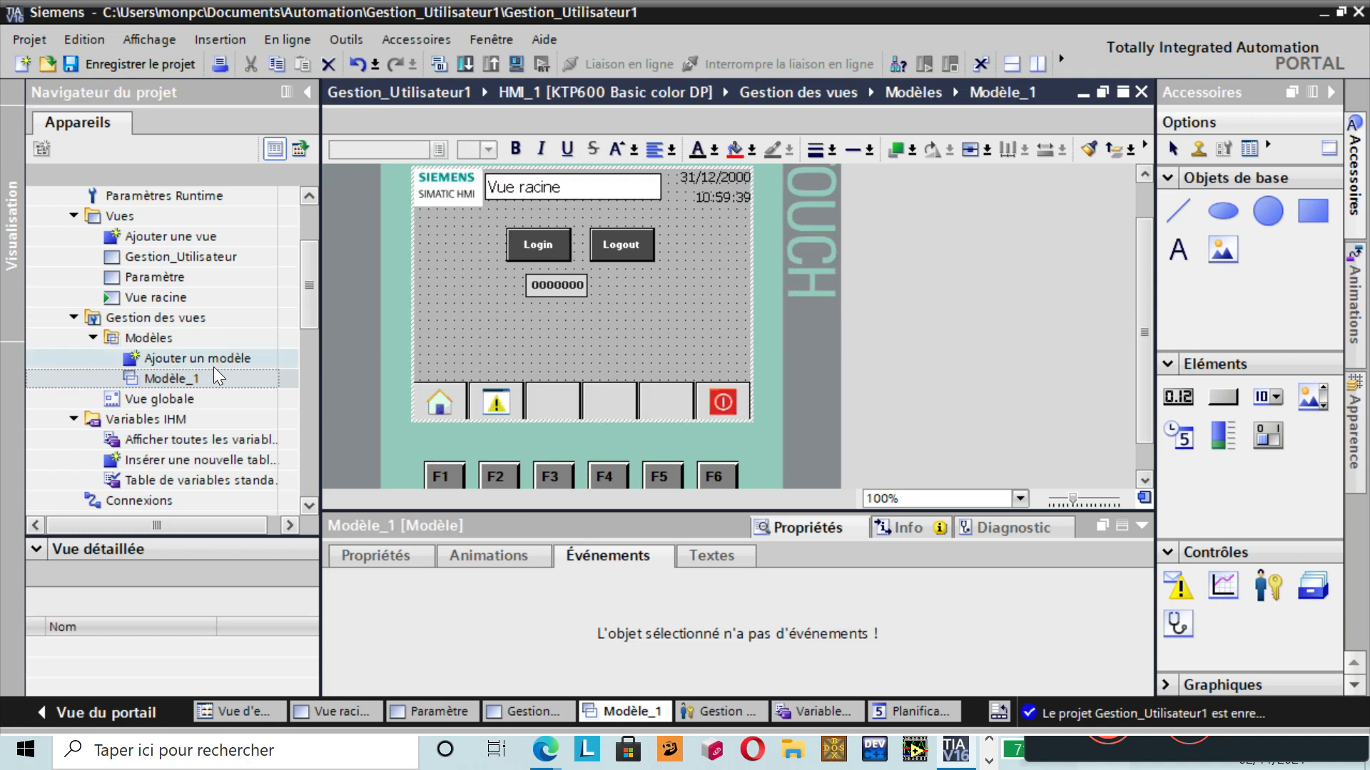
left_click(540, 283)
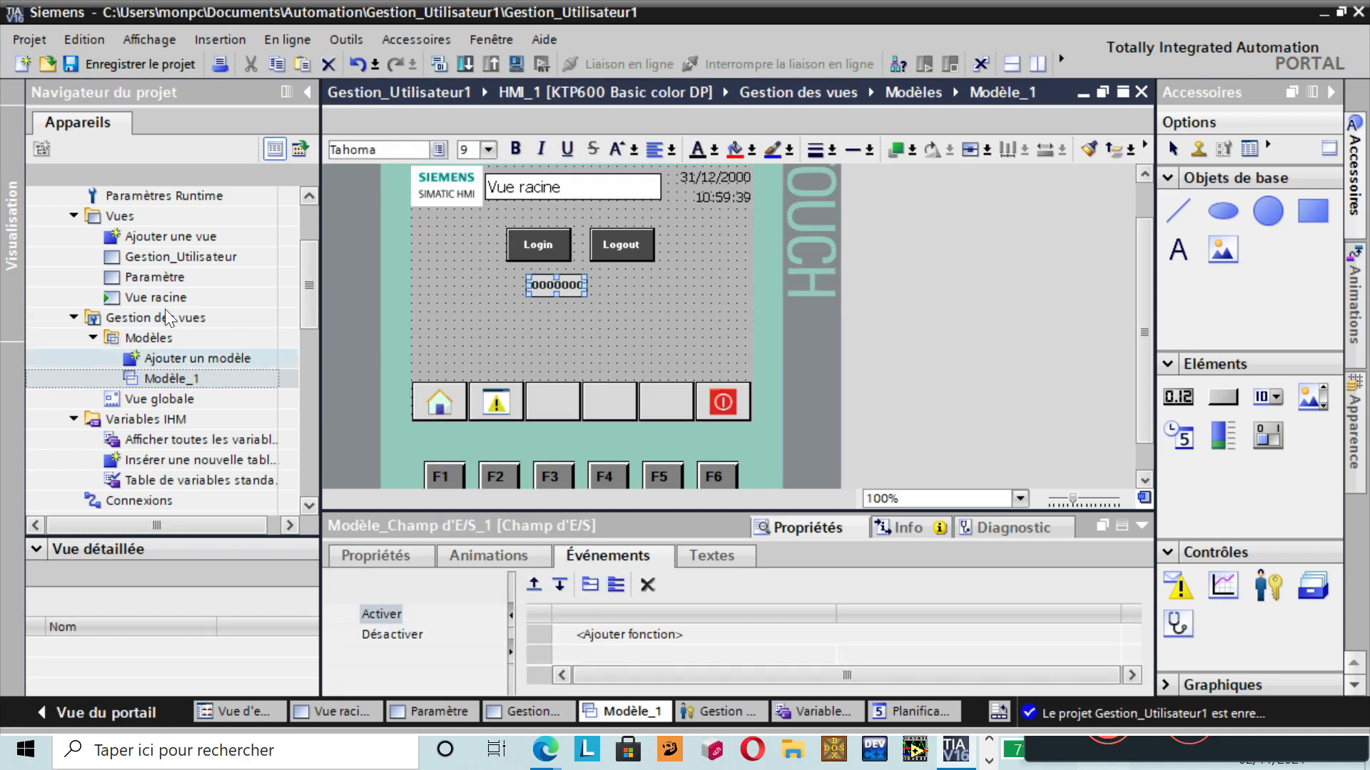
left_click(161, 282)
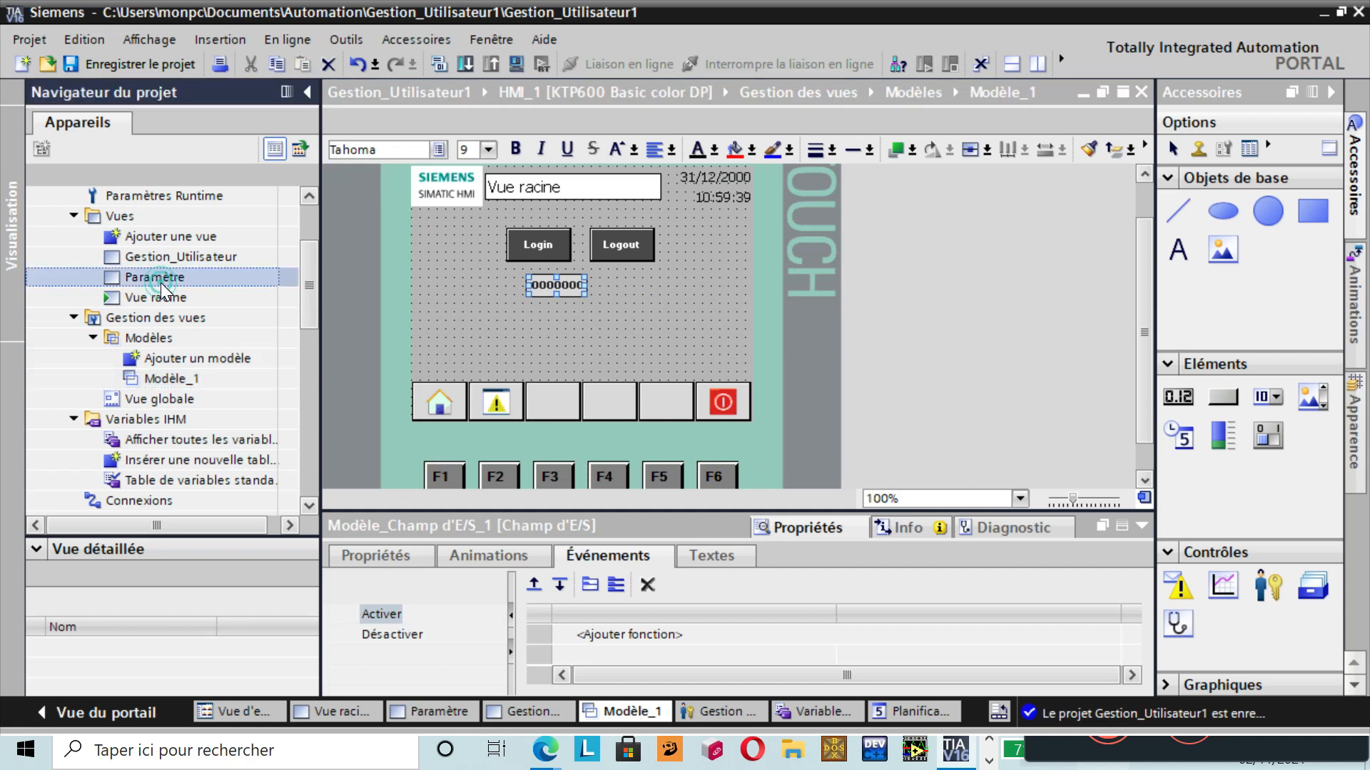
double_click(161, 282)
double_click(161, 278)
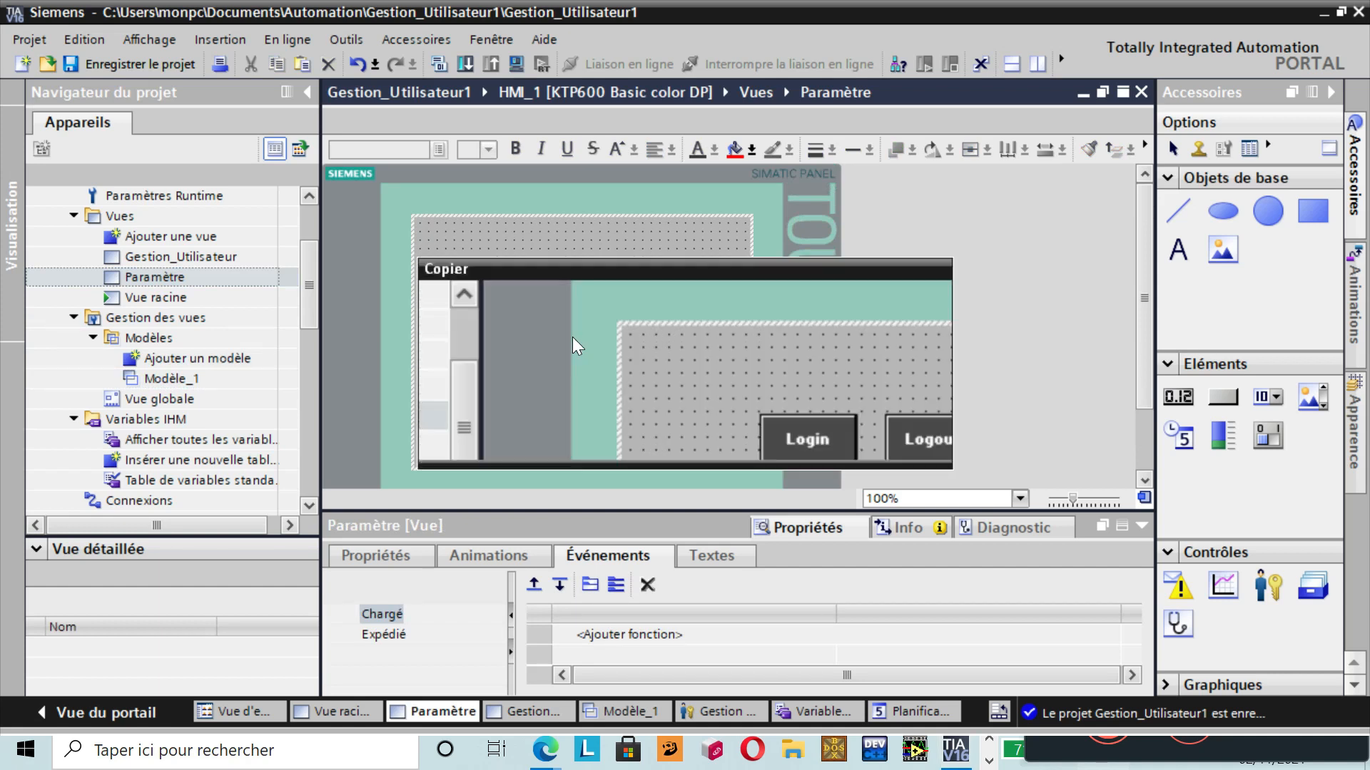
left_click(585, 336)
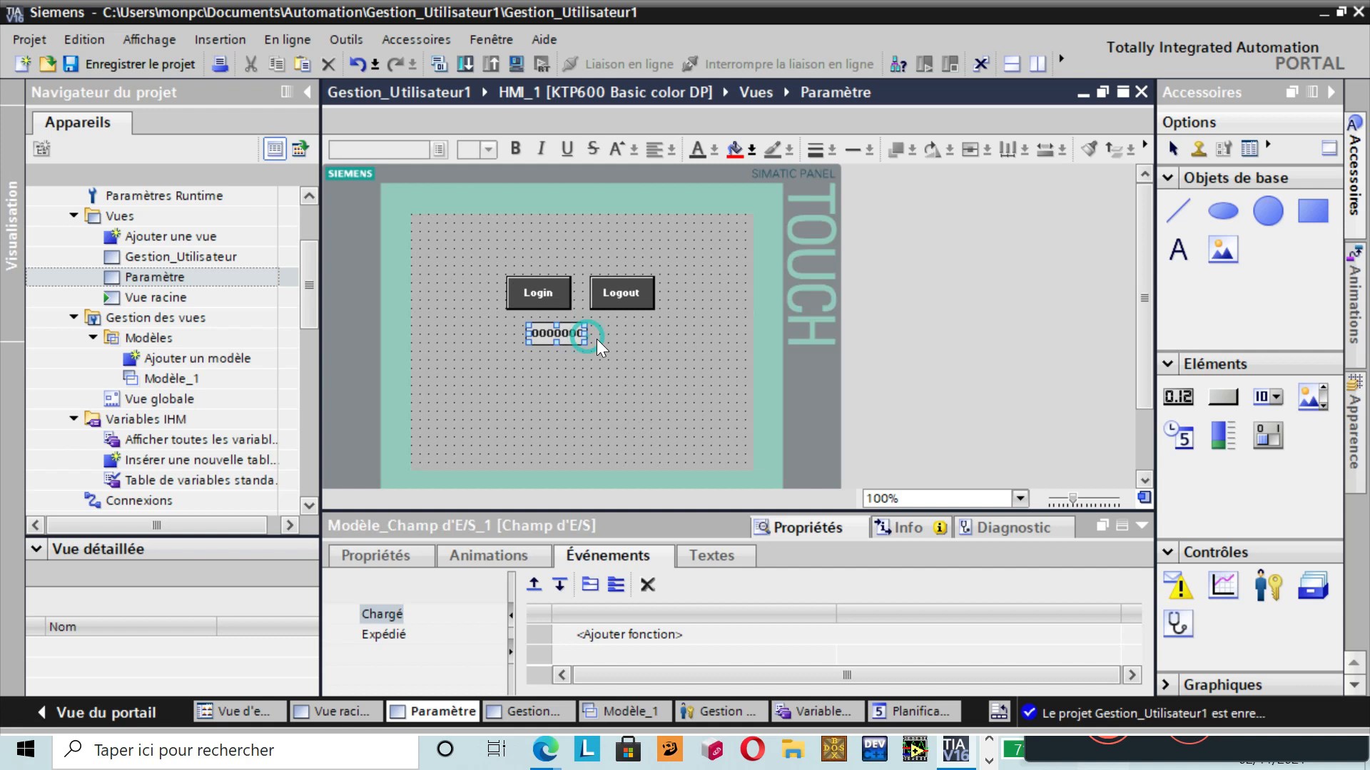
left_click(906, 279)
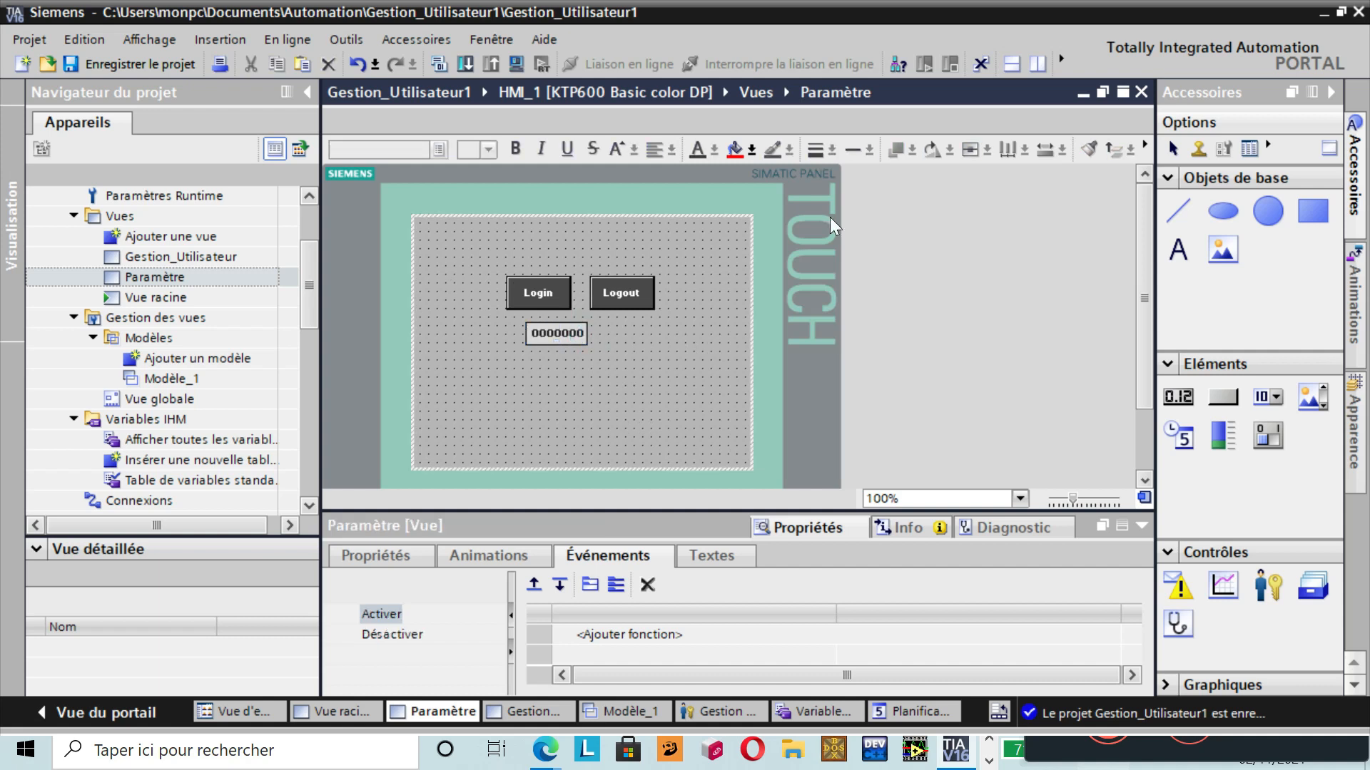
- Add a text field beside the Login button in the Paramètre view and set its text to Paramètre
left_click(1177, 253)
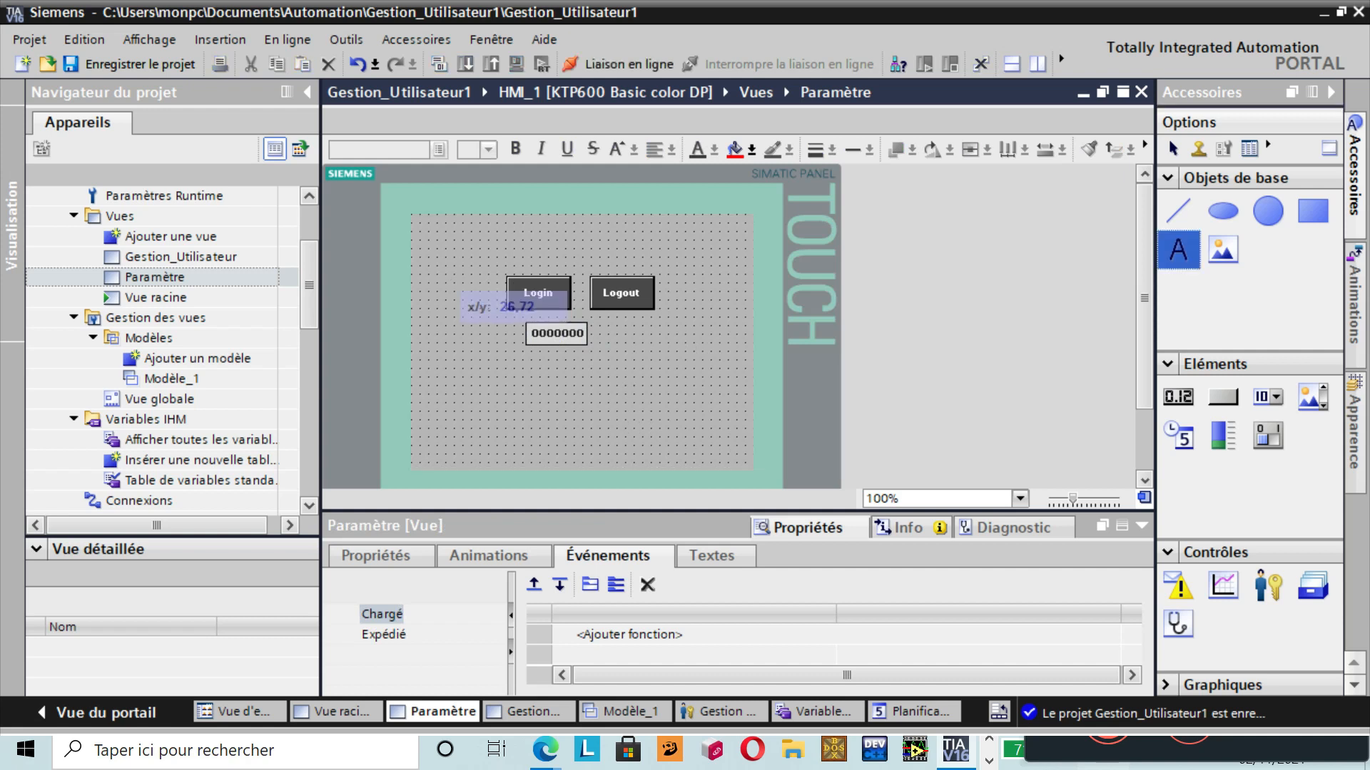
left_click(441, 285)
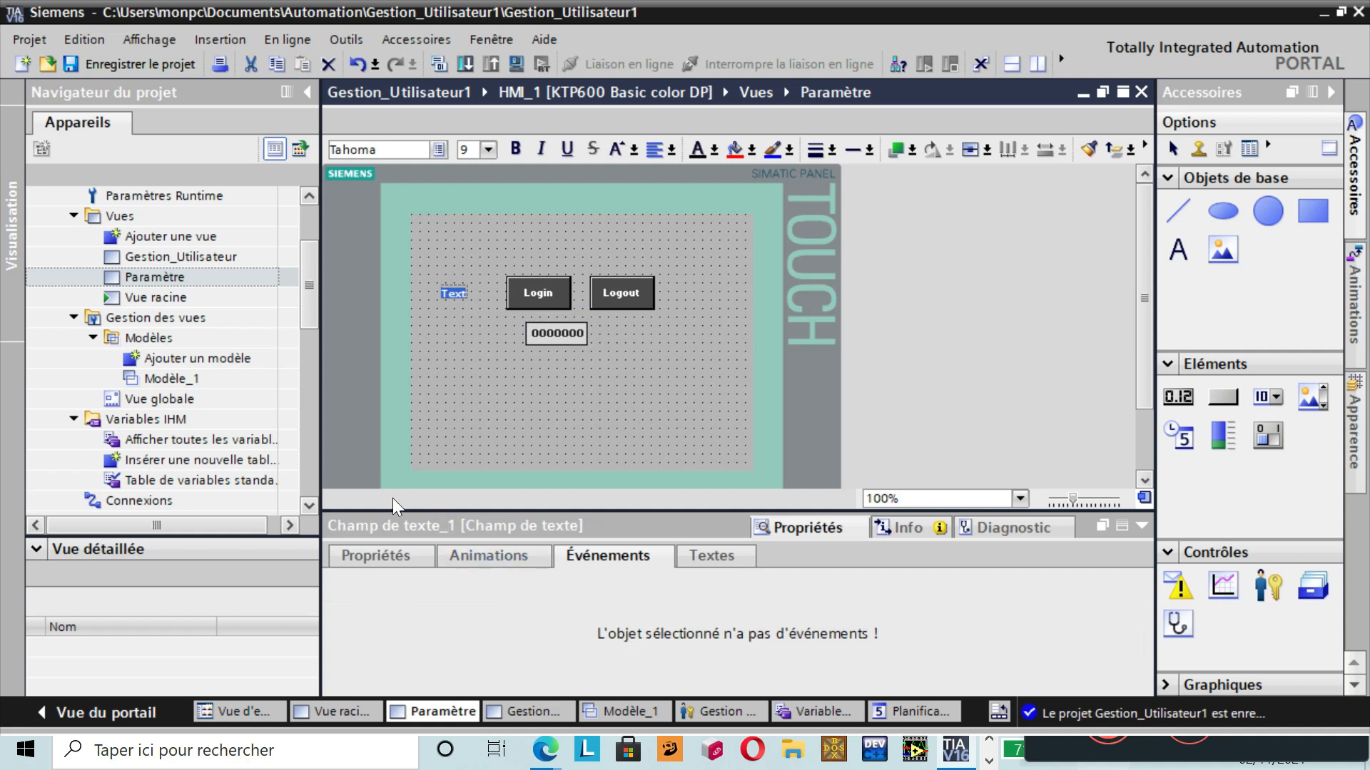
left_click(388, 554)
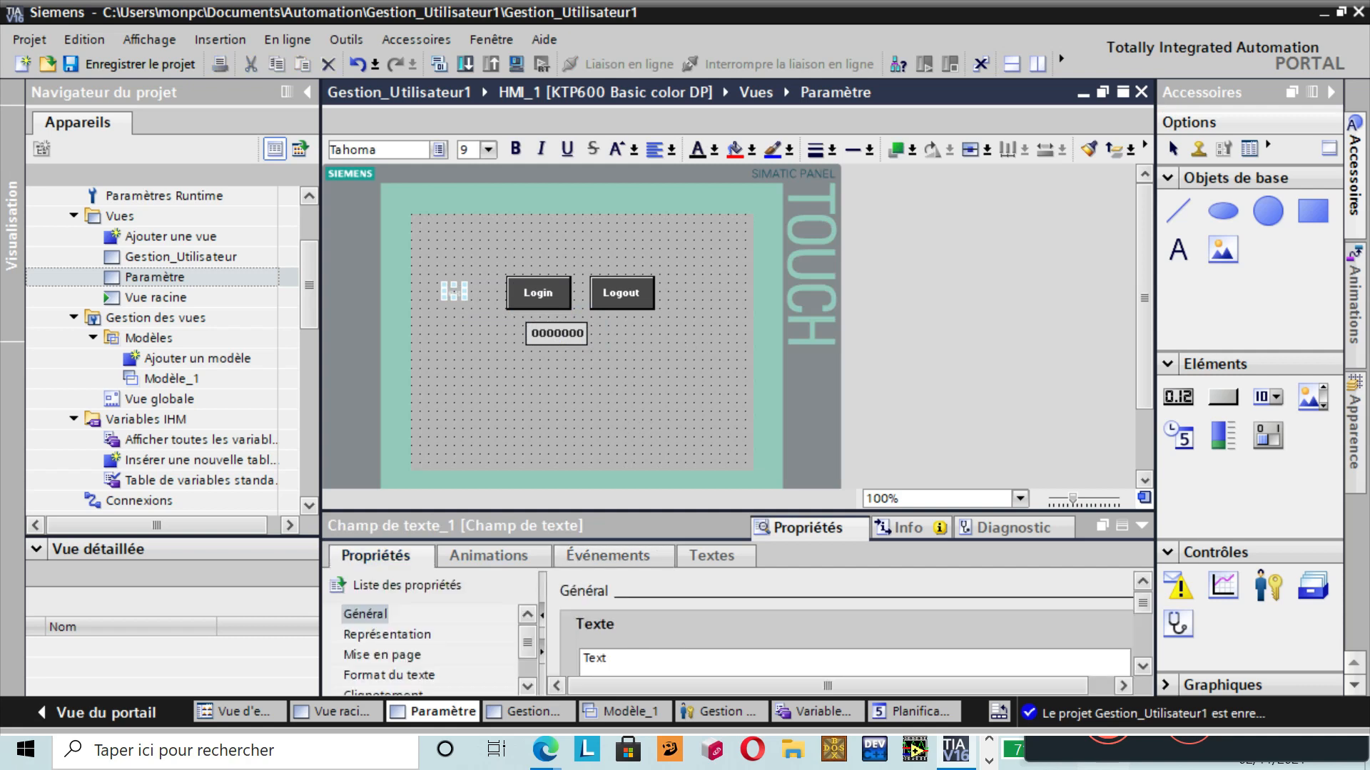
left_click(637, 662)
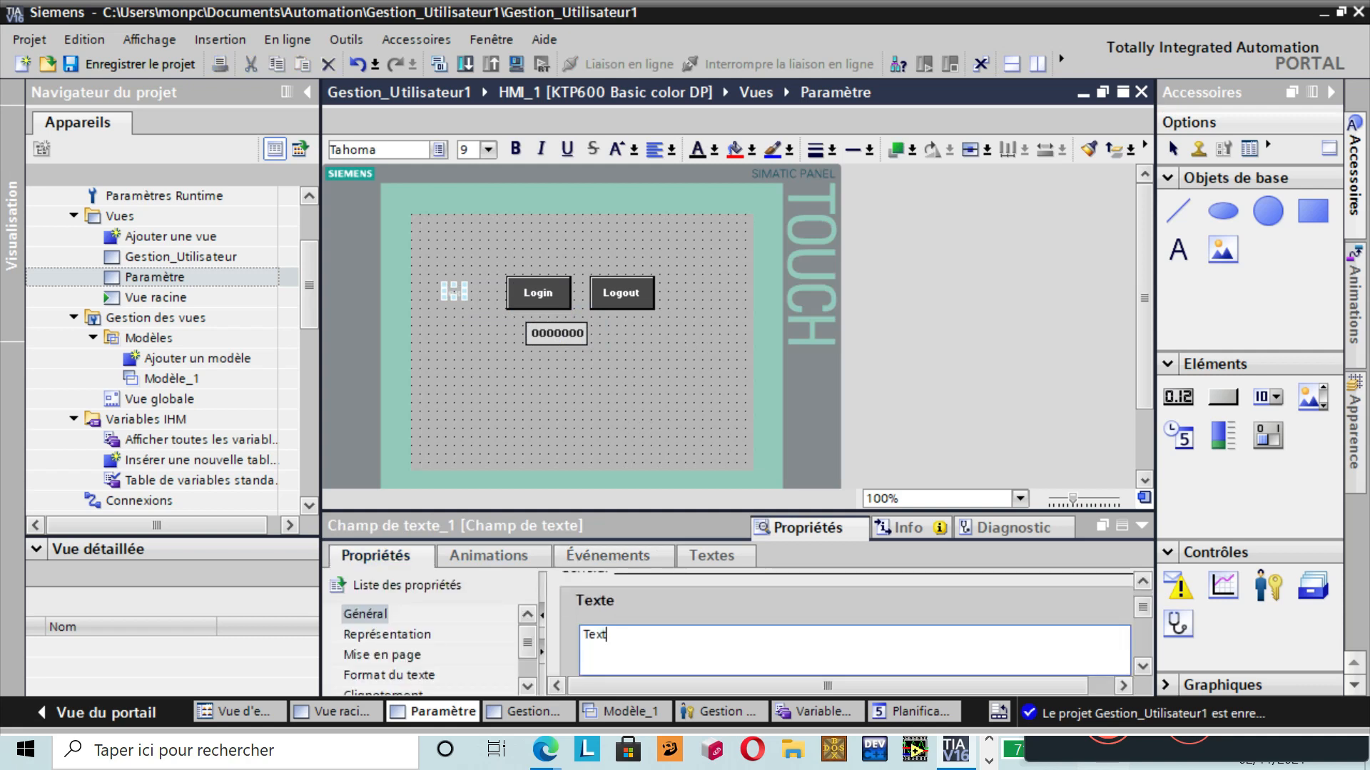
key("BackSpace")
key("BackSpace")
key("BackSpace")
key("BackSpace")
key("Caps_Lock")
type("P")
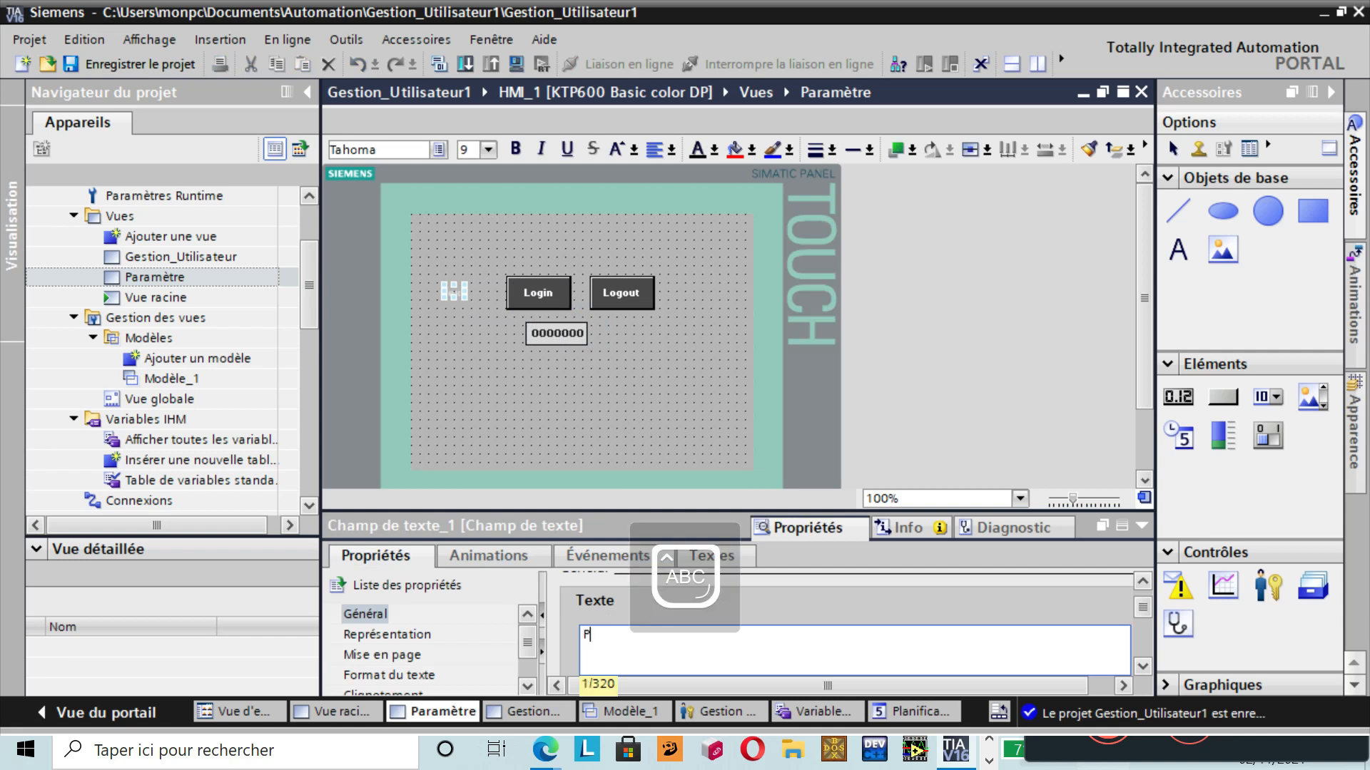
key("Caps_Lock")
type("aram")
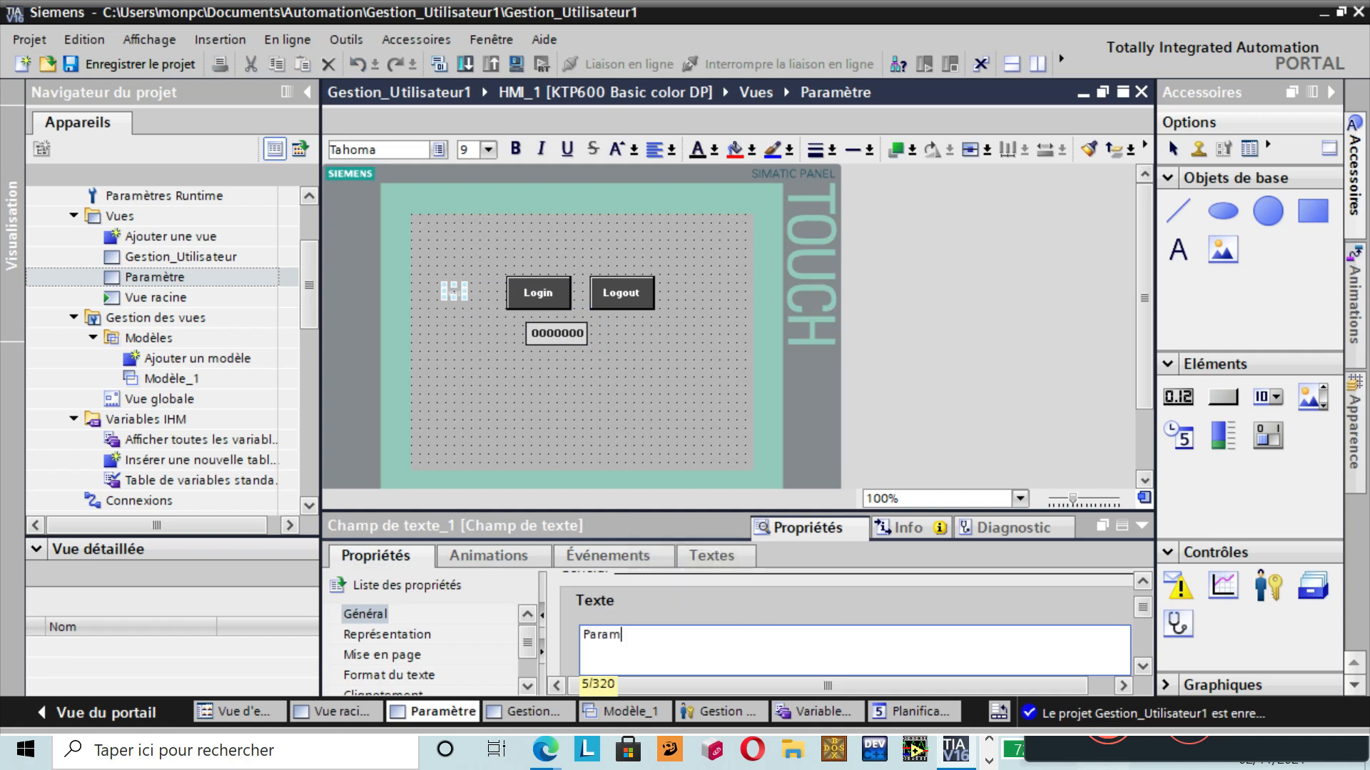
type("ètre")
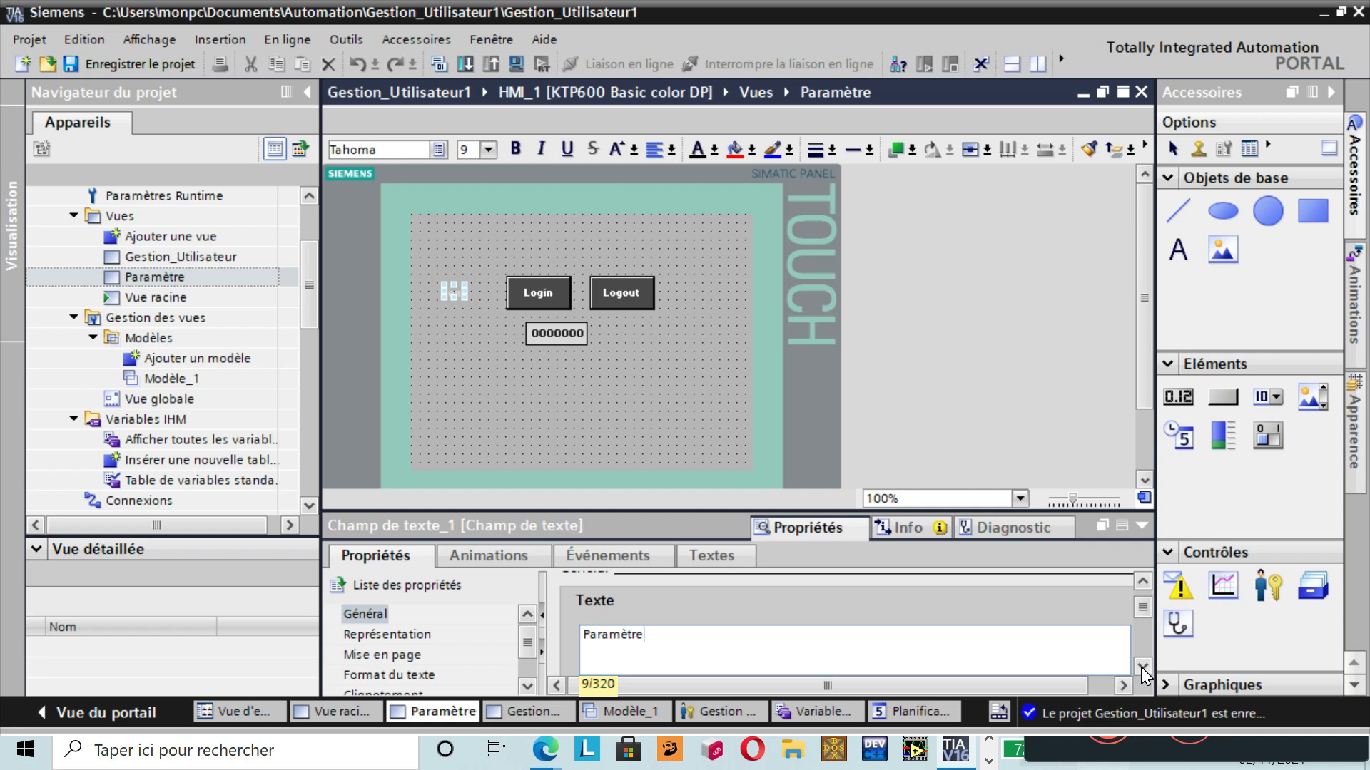
- Set the font of the Paramètre text field to Tahoma, style Gras, Italique, size 13
scroll(1141, 666, "down", 5)
scroll(1141, 667, "down", 2)
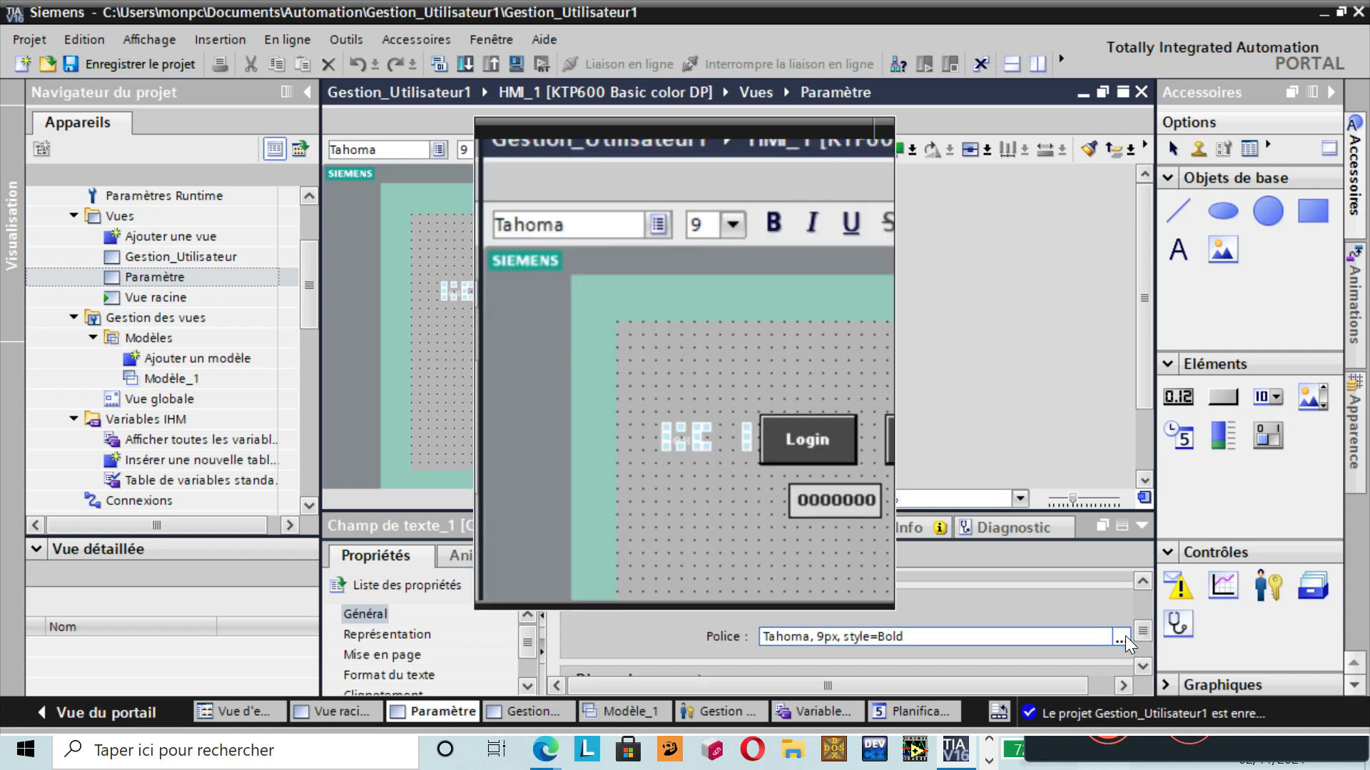
left_click(1122, 637)
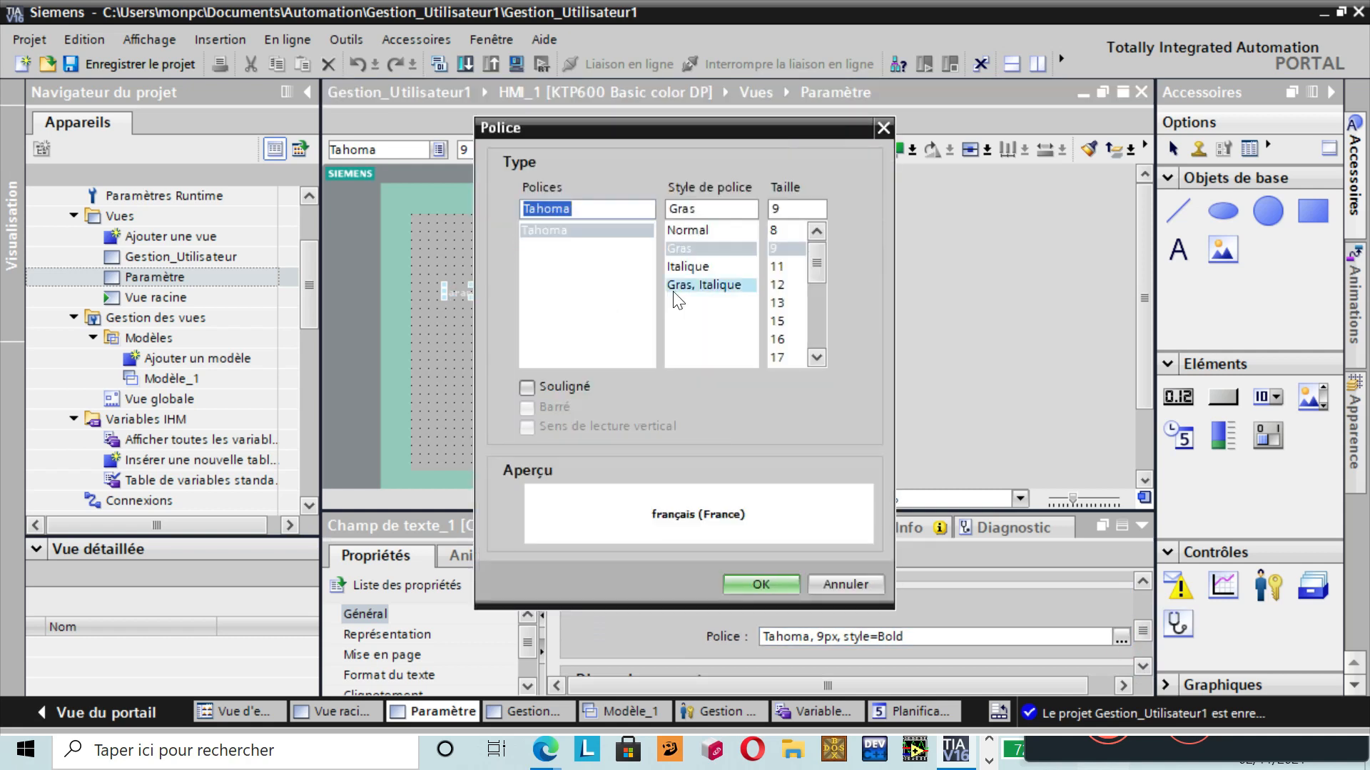
left_click(679, 287)
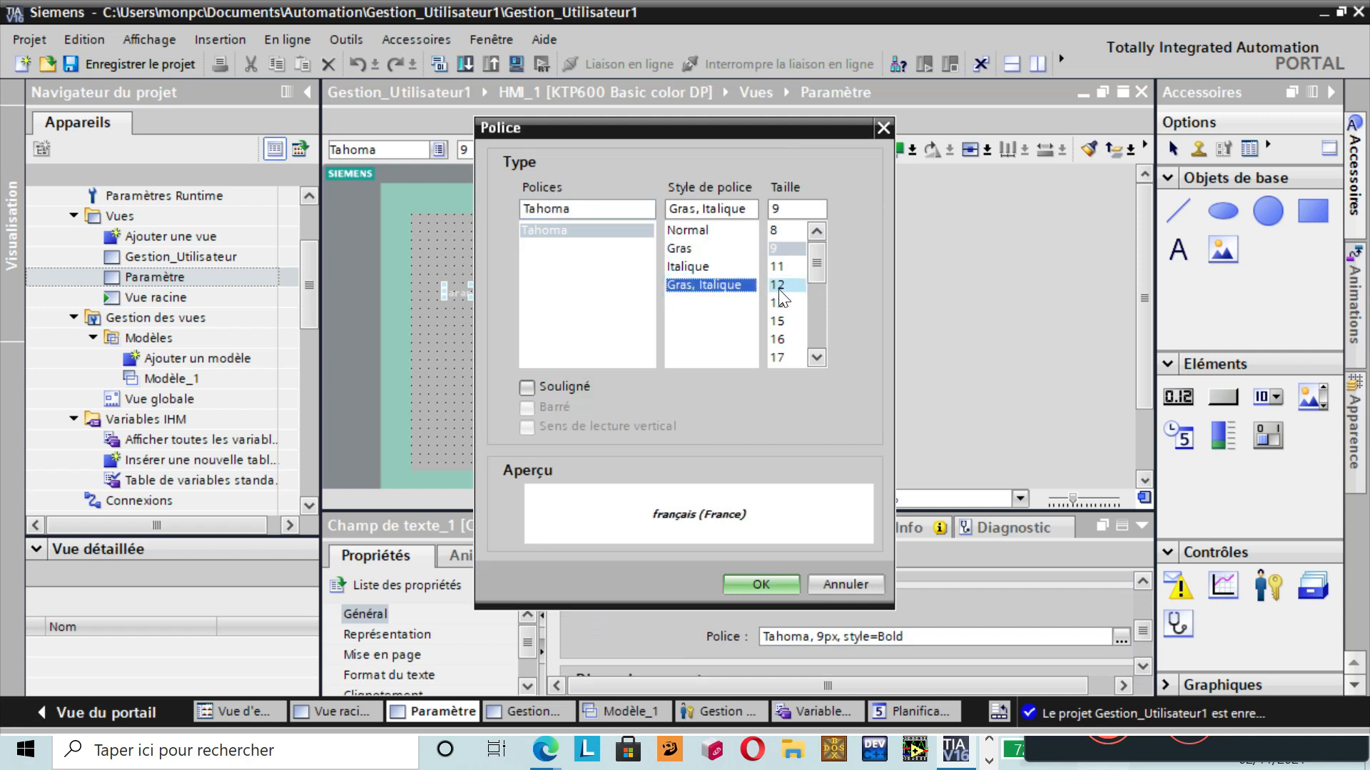
left_click(778, 301)
left_click(766, 586)
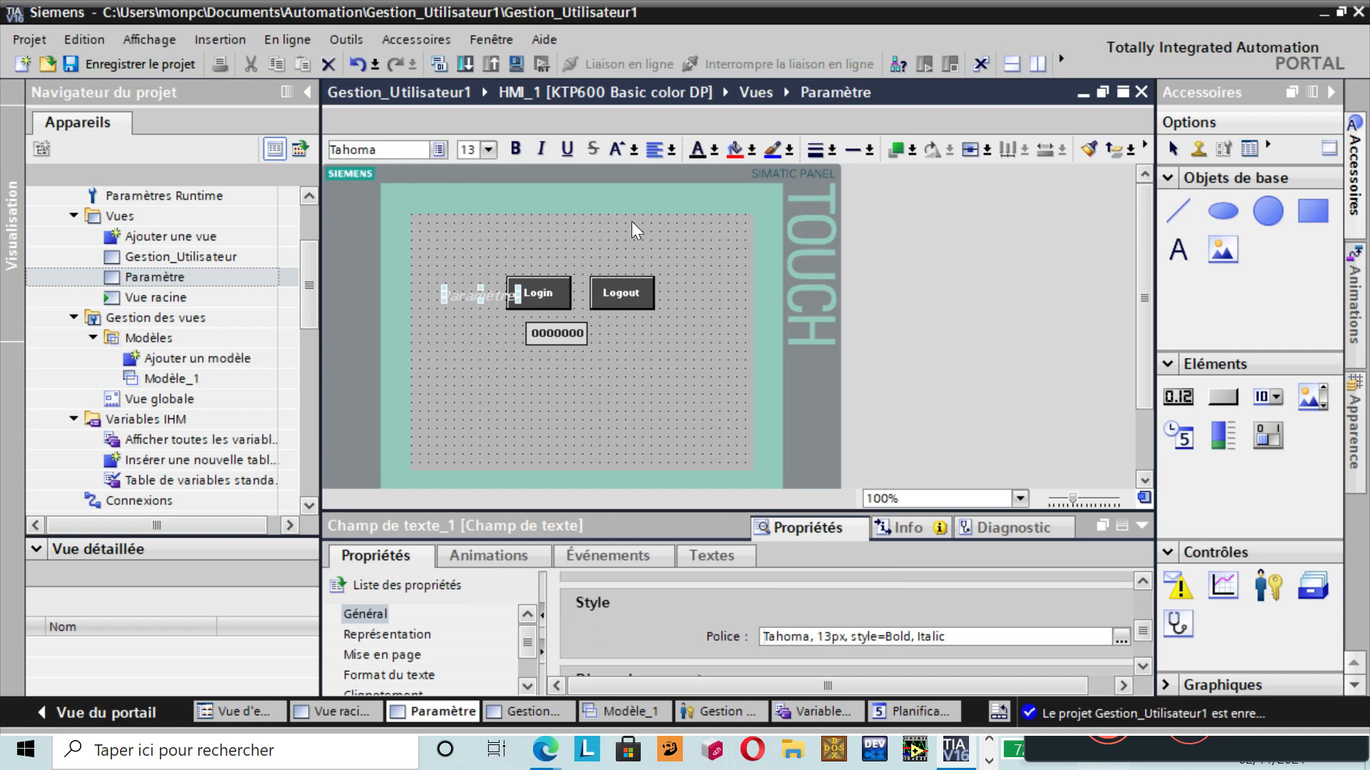
- Set the Paramètre text colour to black and remove the italic style, keeping it bold
left_click(714, 149)
left_click(699, 176)
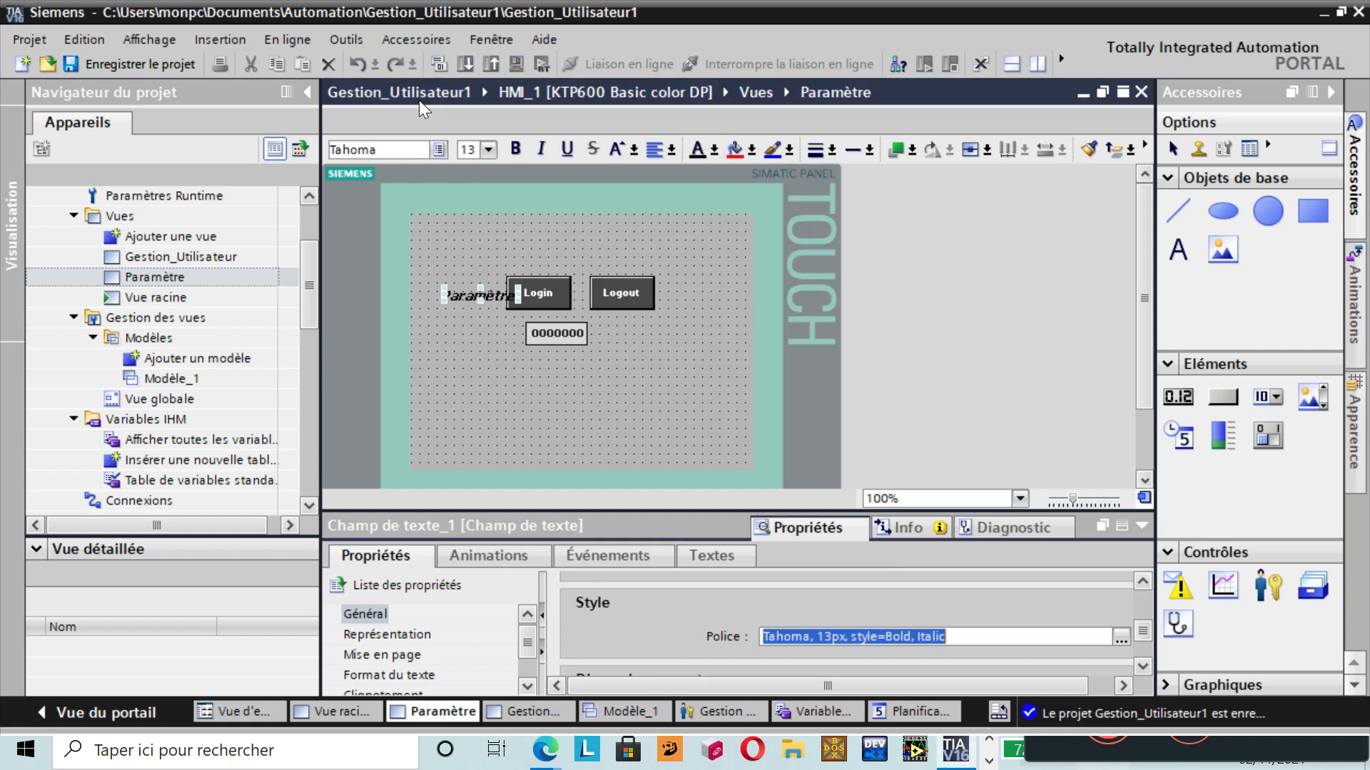
left_click(543, 150)
left_click(543, 149)
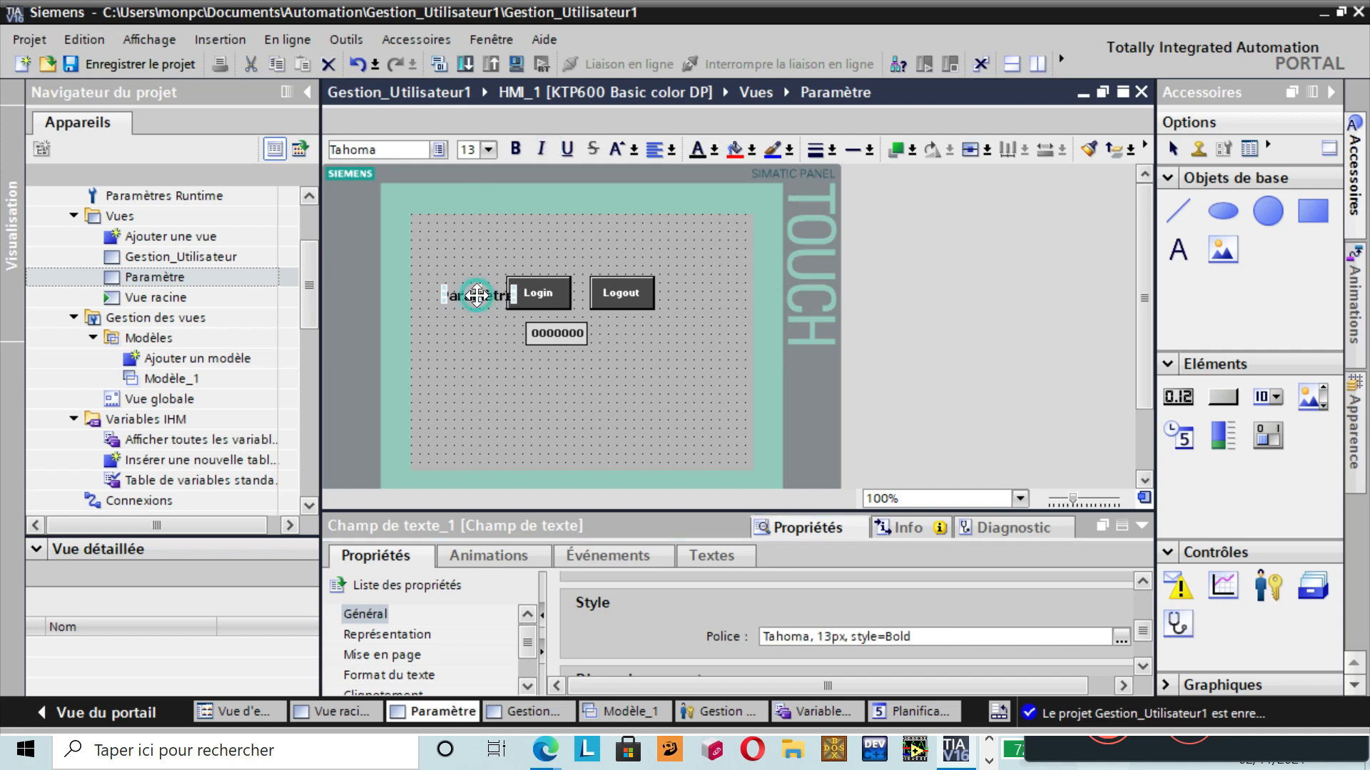
- Reposition the Paramètre text field just beside the Login button in the Paramètre view and save the project
left_click_drag(477, 294, 450, 291)
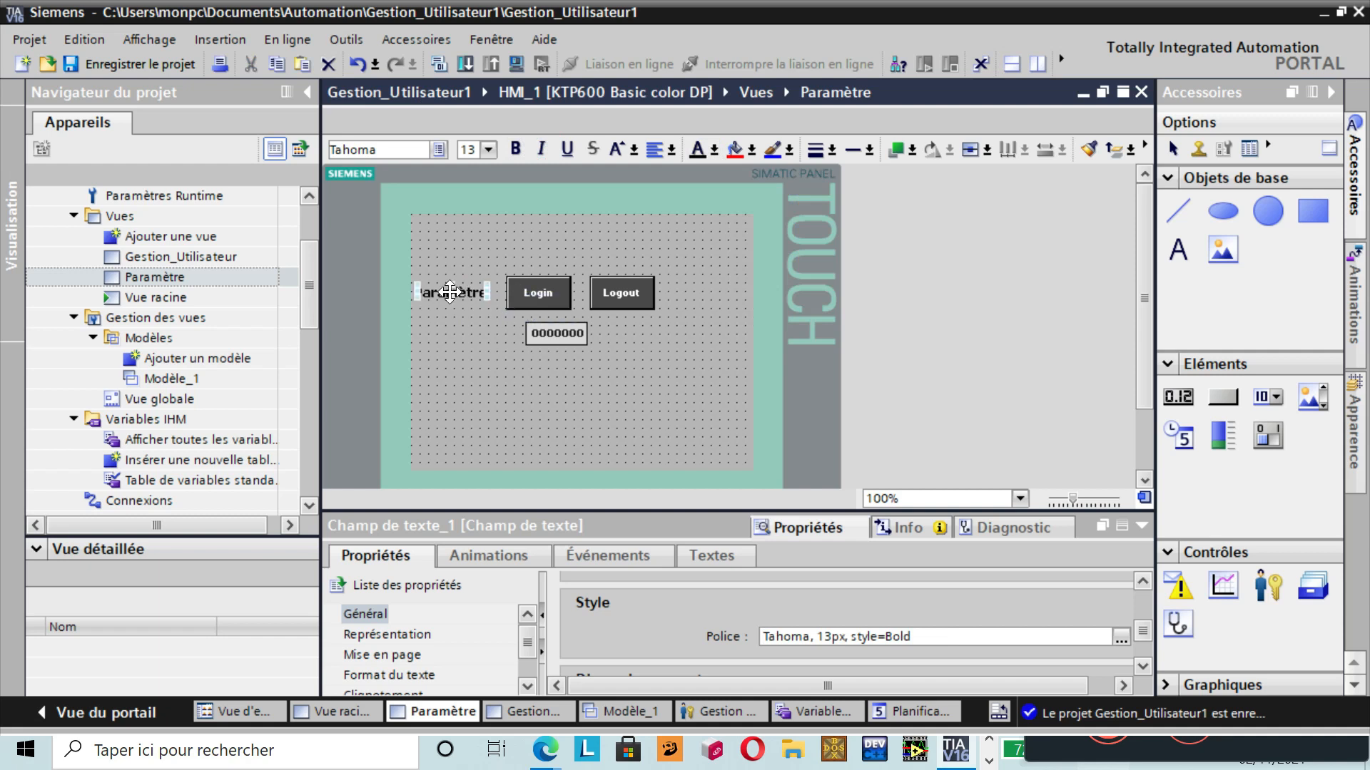
left_click(474, 336)
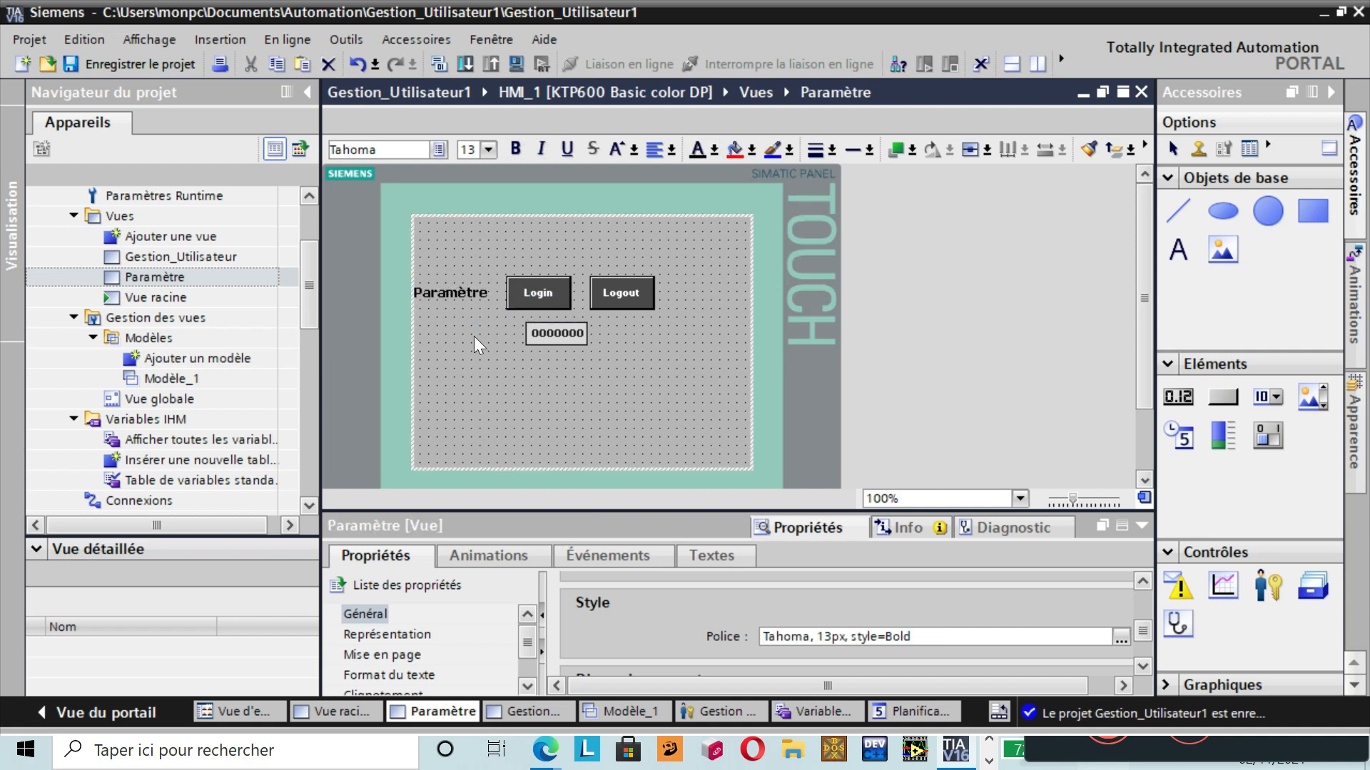
left_click(456, 294)
left_click_drag(456, 294, 469, 293)
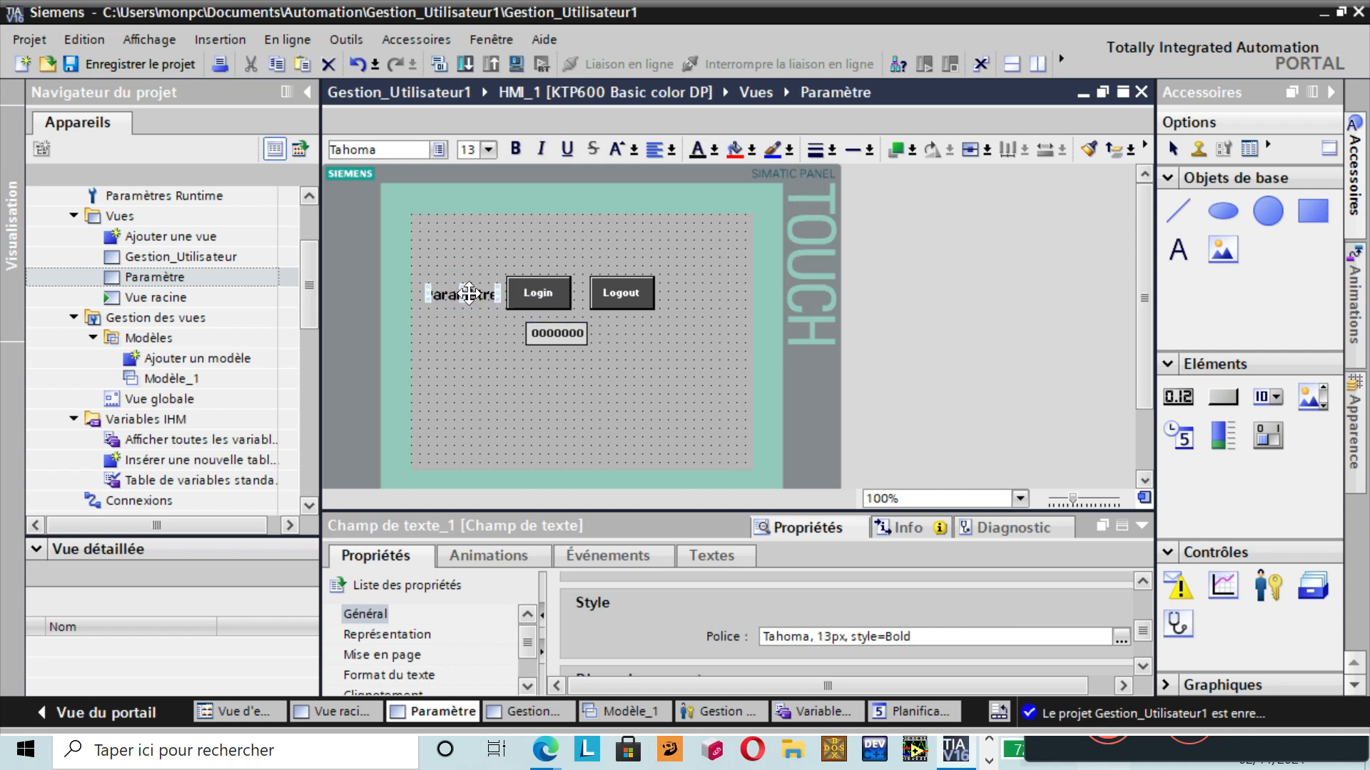
left_click(498, 366)
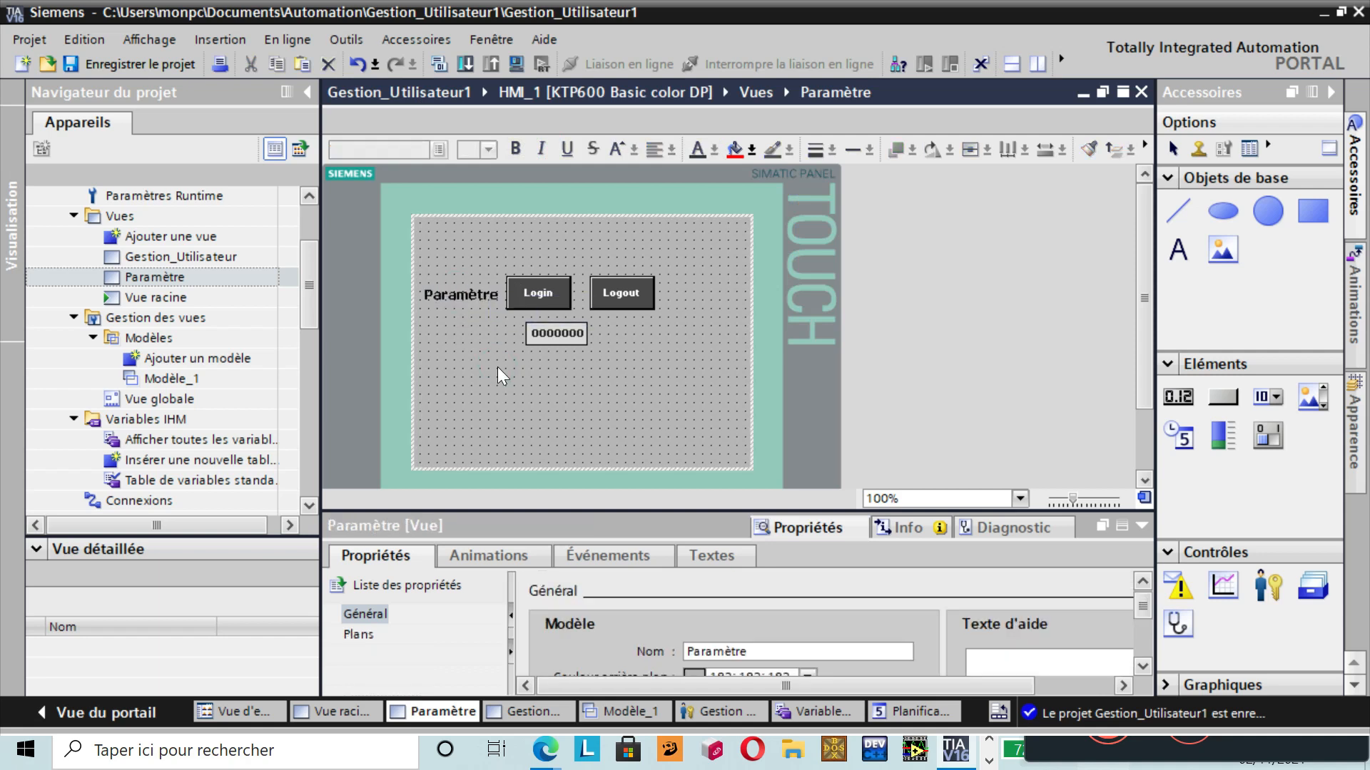
left_click(96, 61)
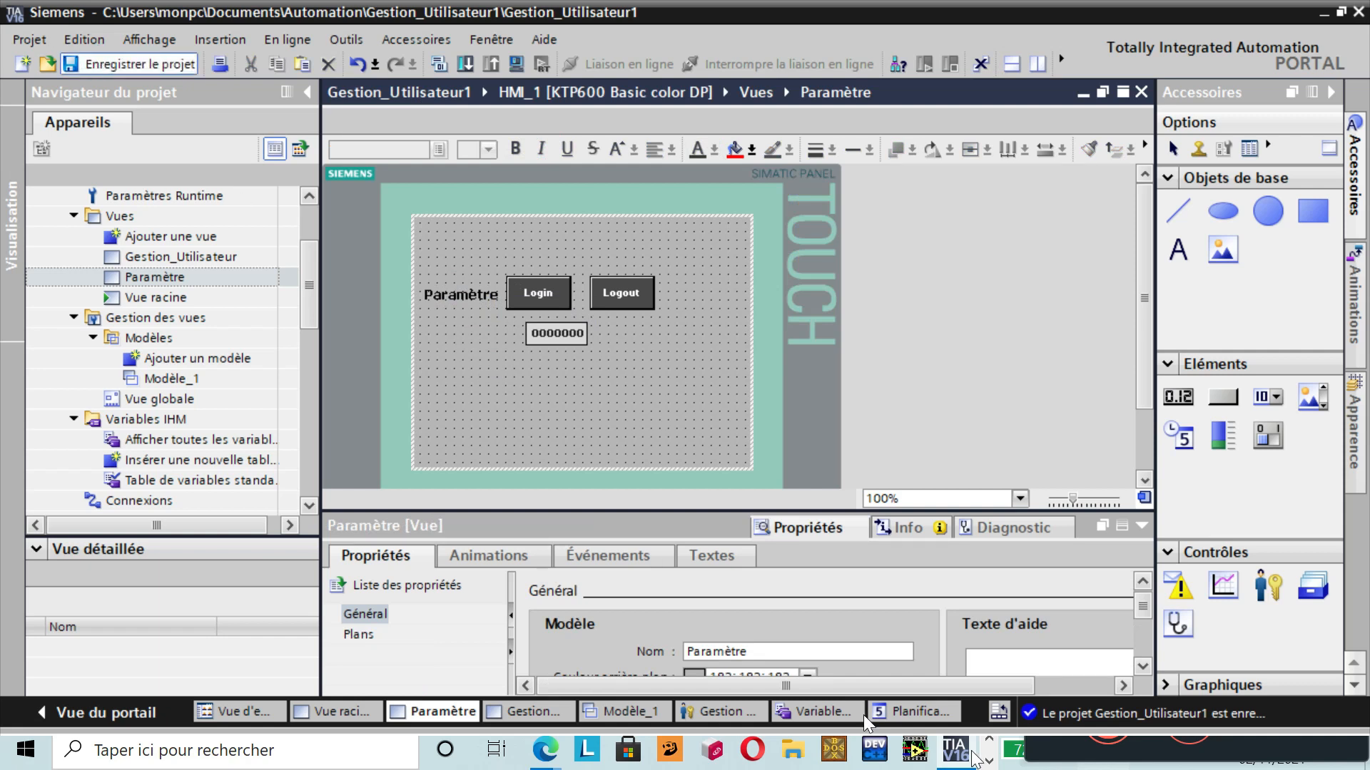
left_click(1032, 754)
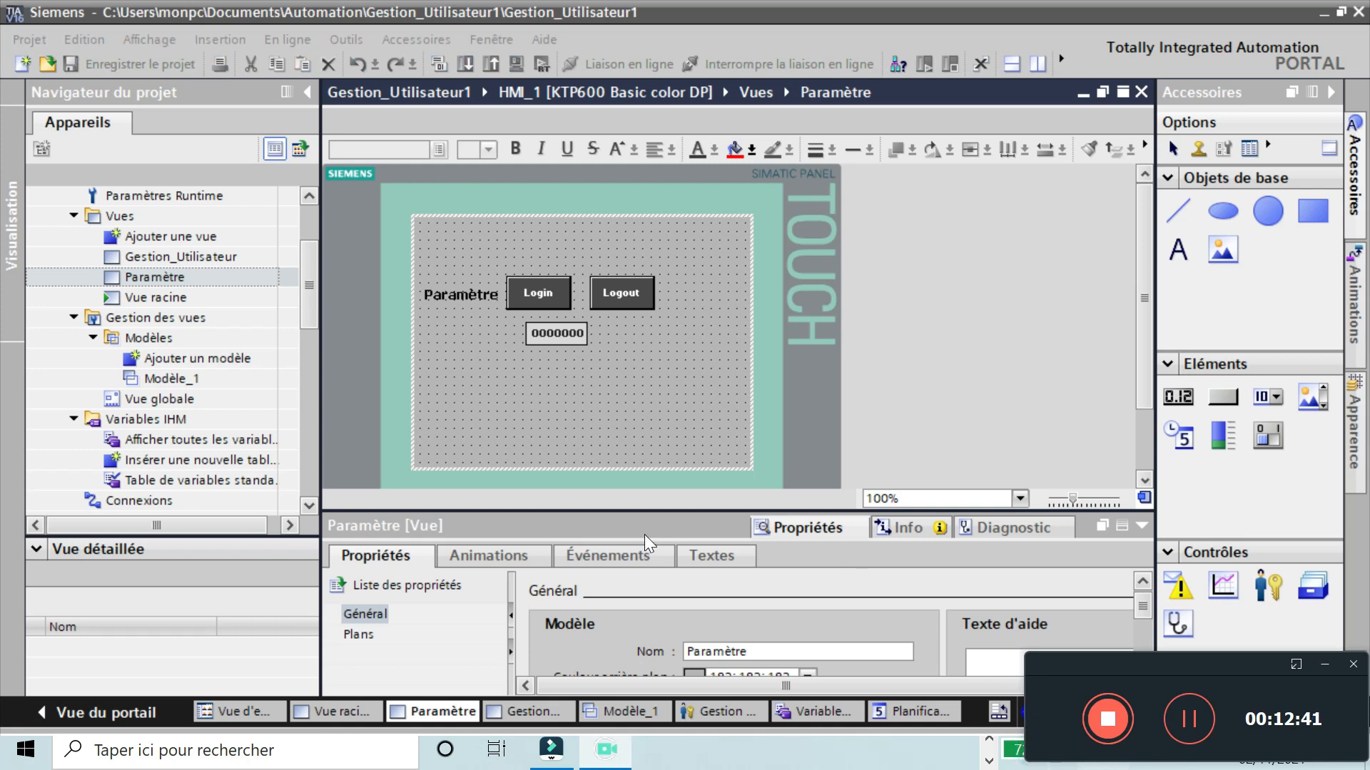
left_click(528, 403)
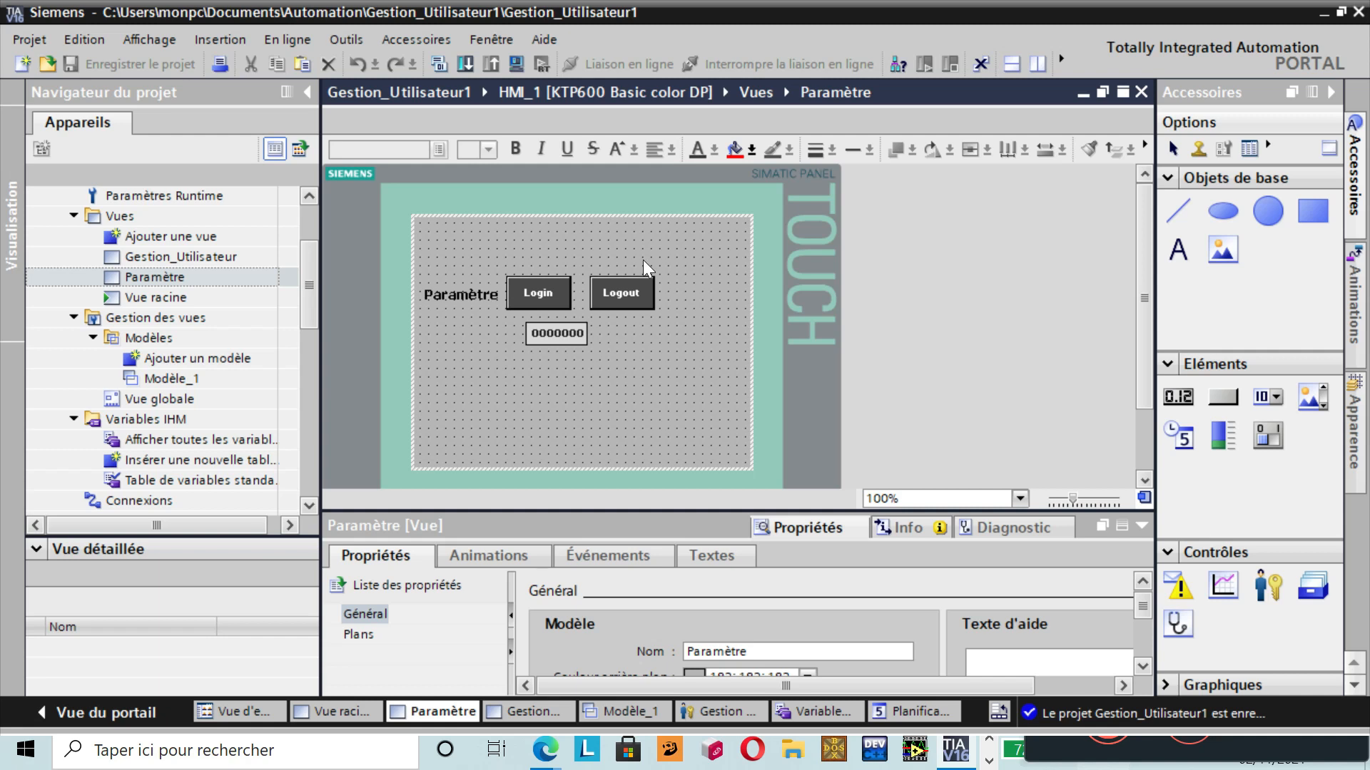
- Open the Modèle_1 template, and switch to File Explorer to open the Images folder
left_click(173, 379)
double_click(174, 378)
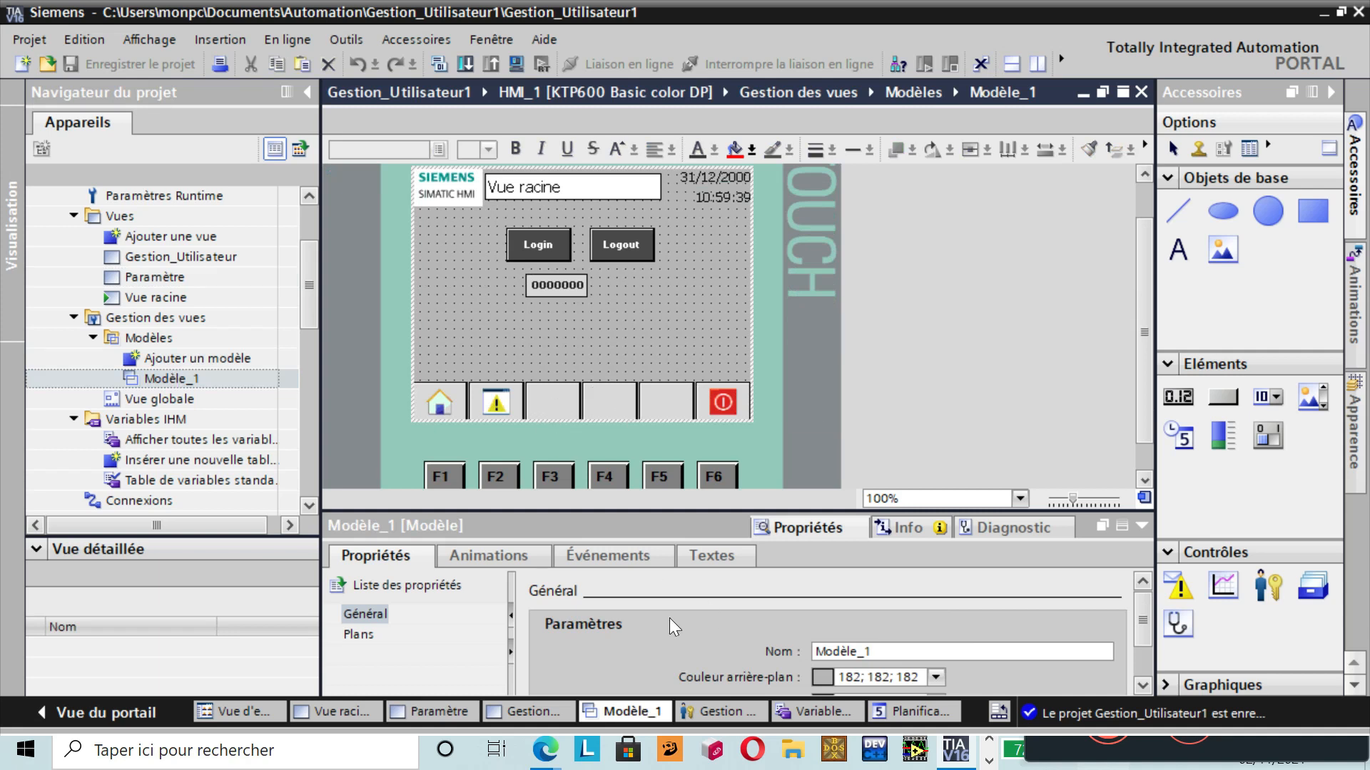
left_click(797, 755)
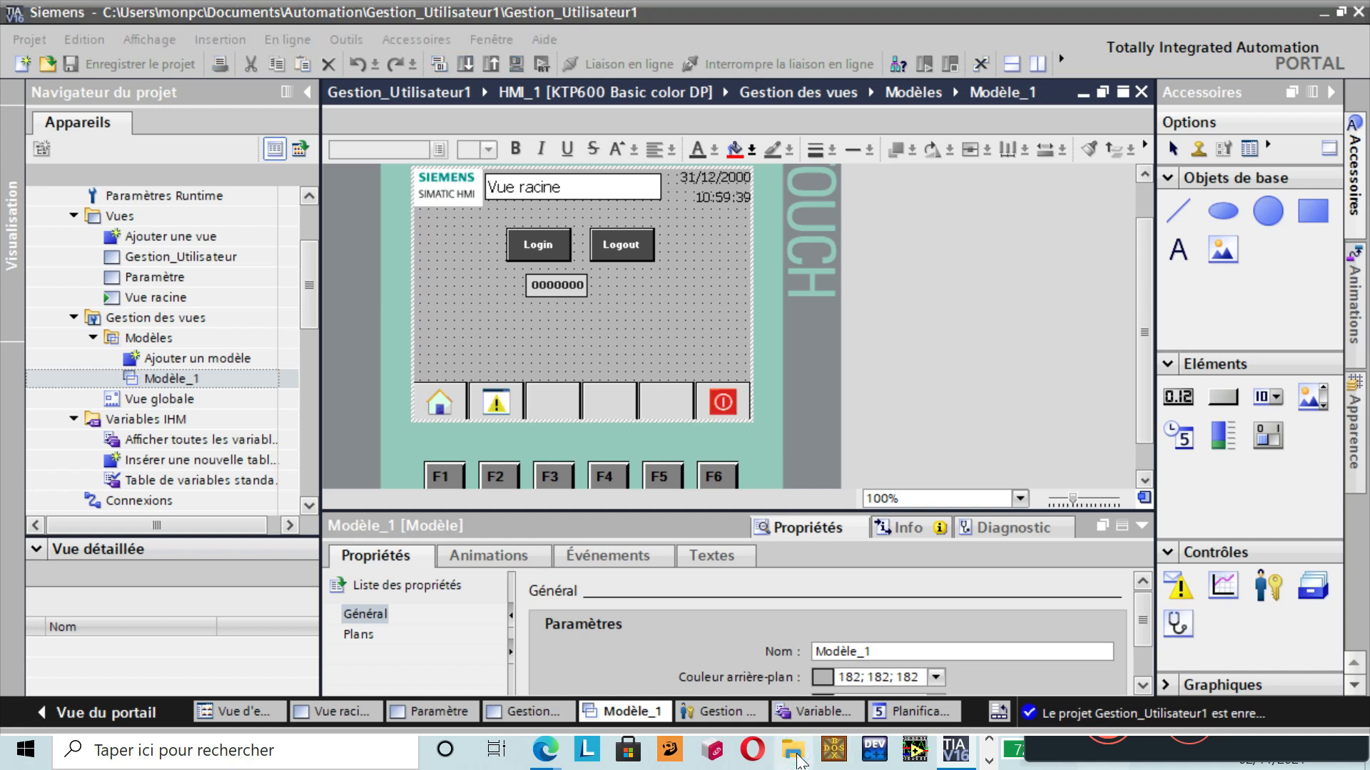
left_click(797, 757)
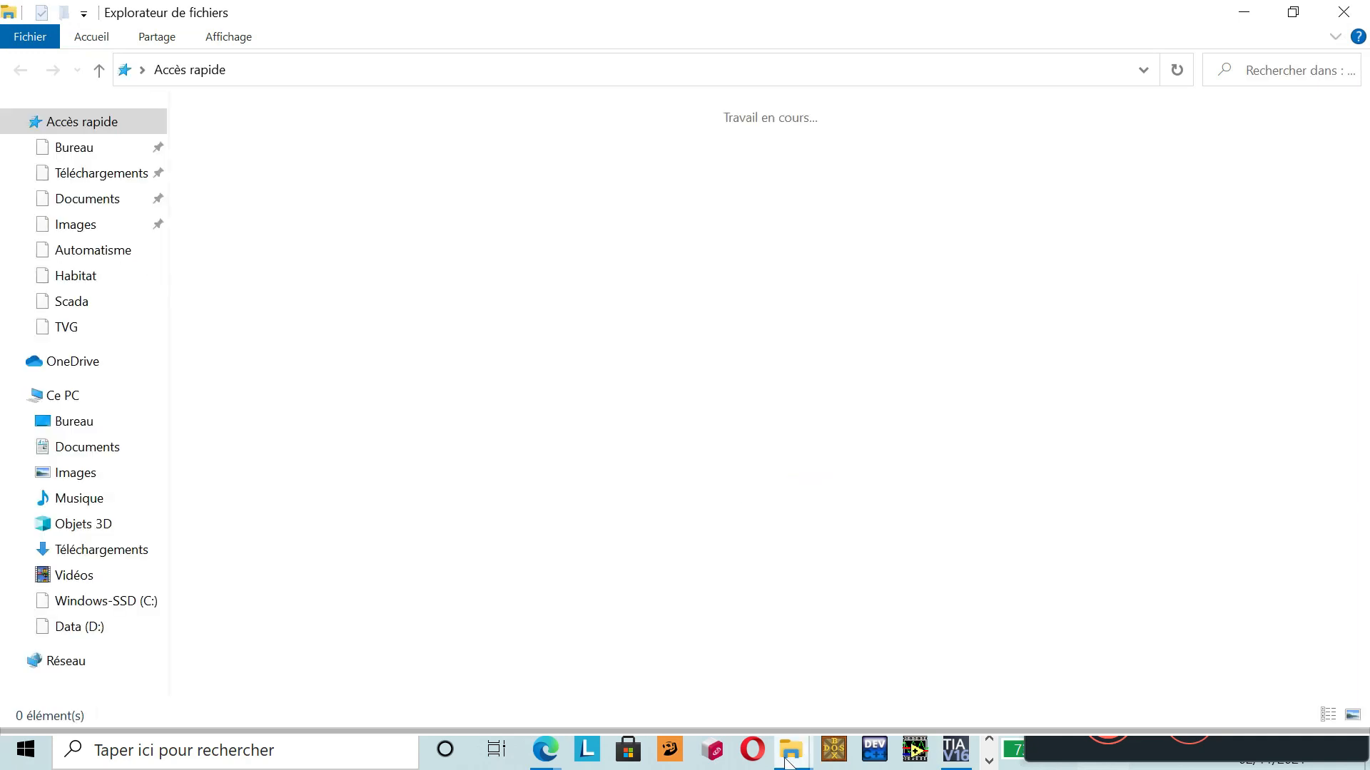
left_click(786, 762)
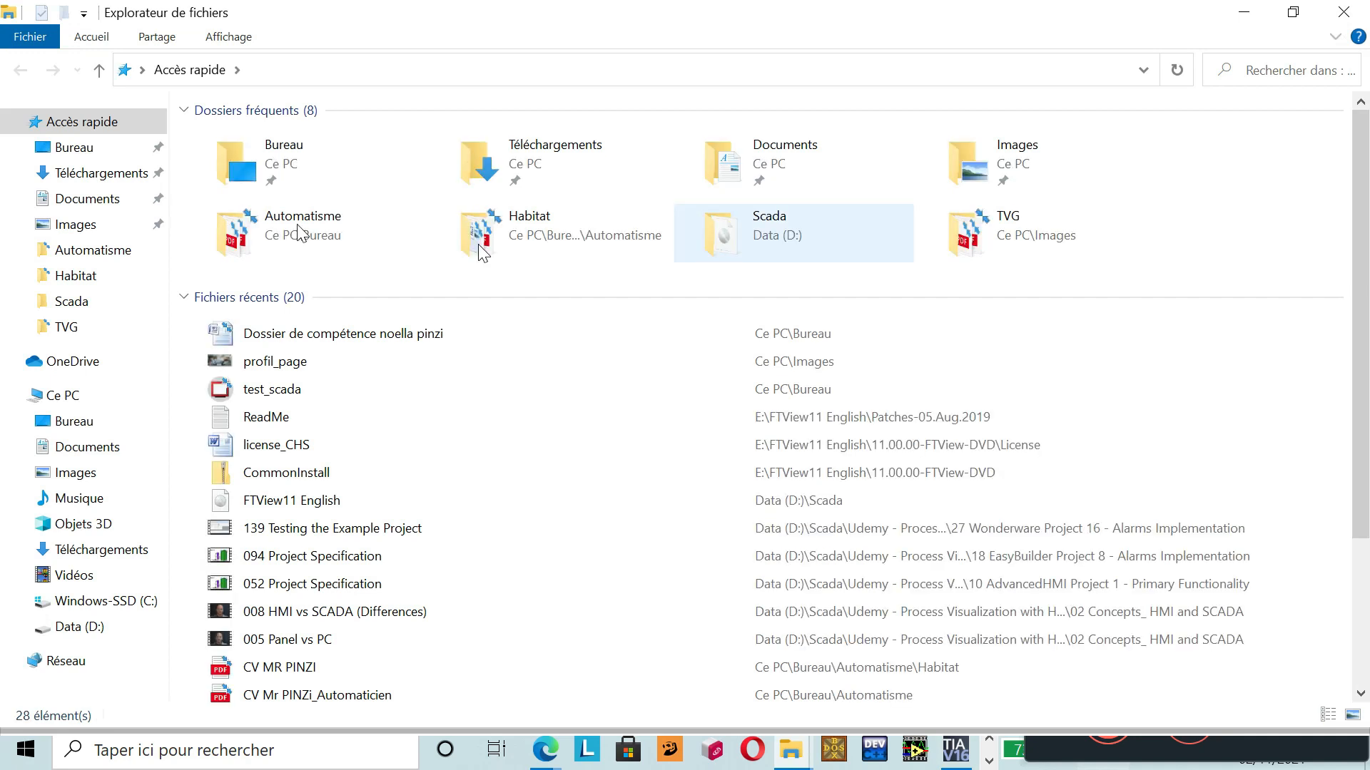
left_click(75, 225)
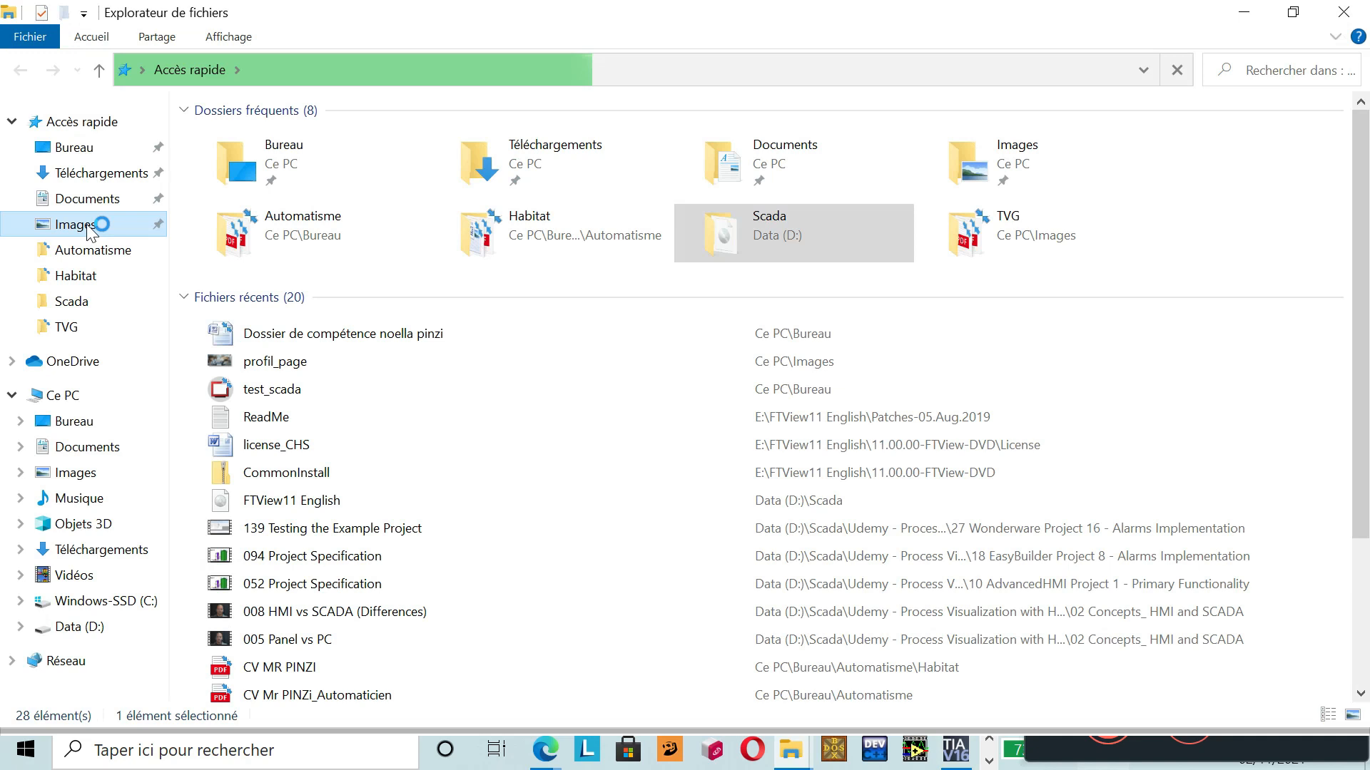
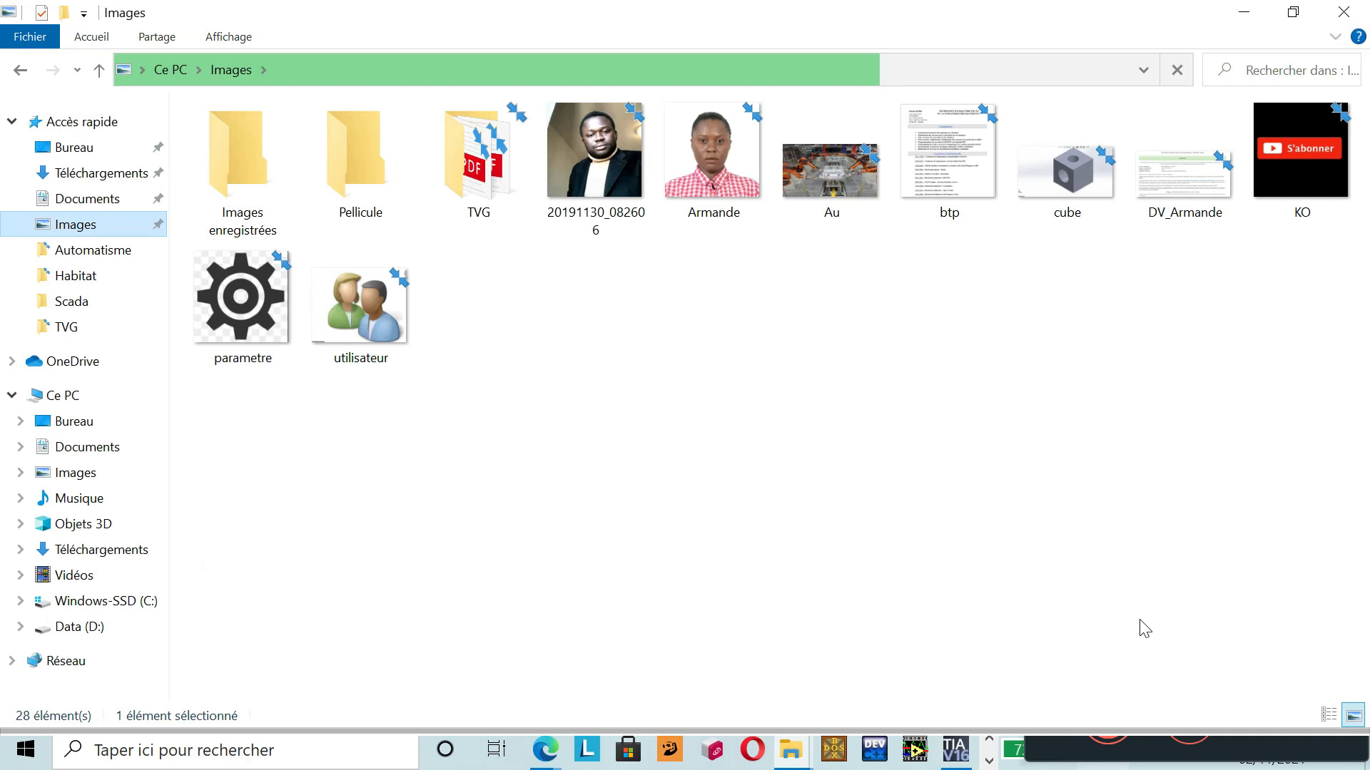
- Close the surplus File Explorer windows, keeping only the Images folder window
left_click(790, 749)
left_click(1344, 14)
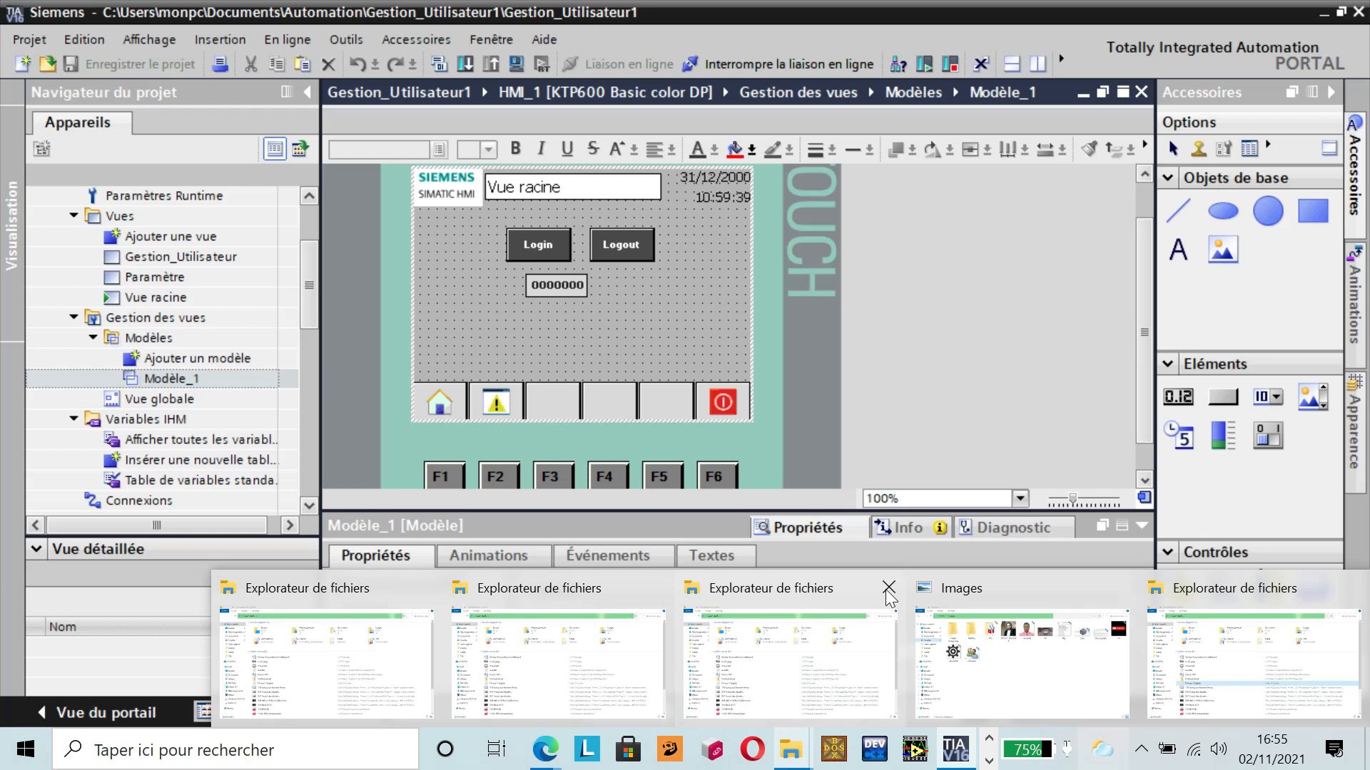
left_click(554, 594)
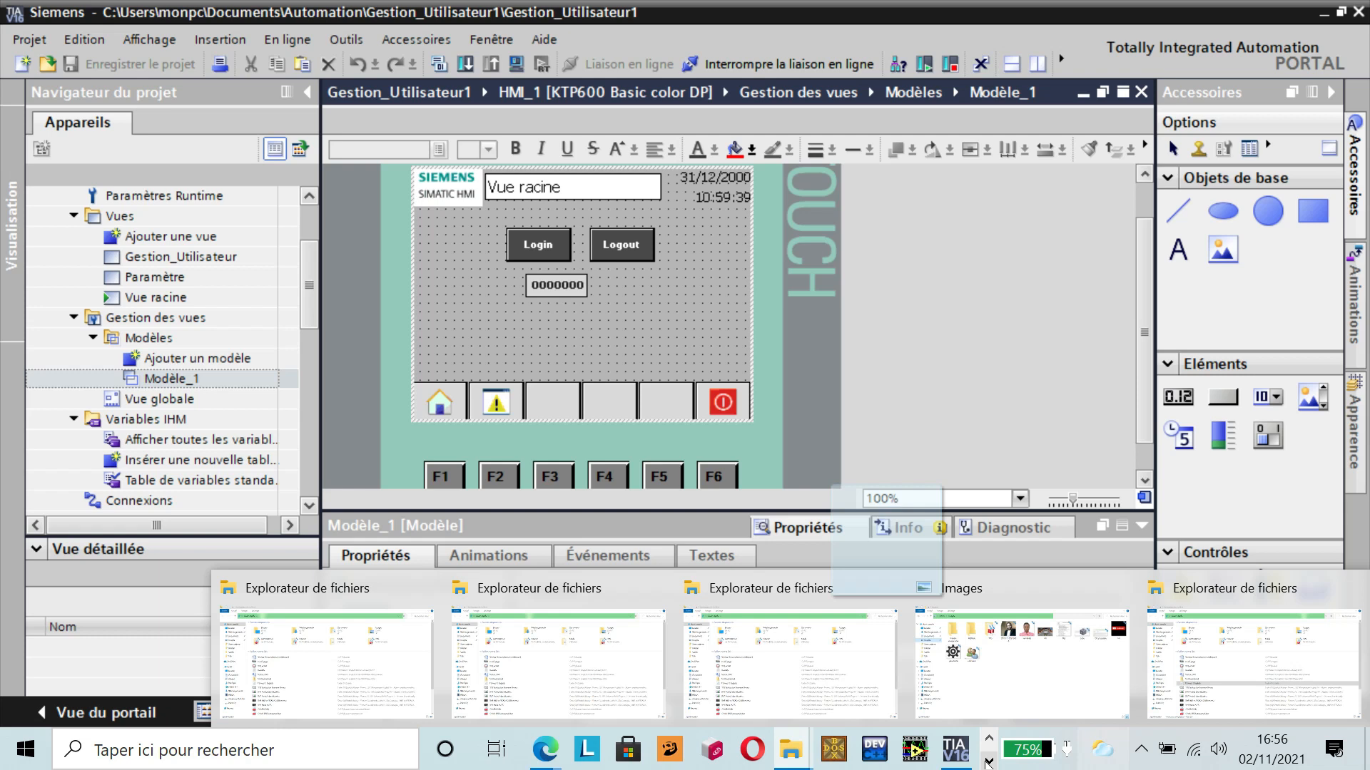
left_click(988, 762)
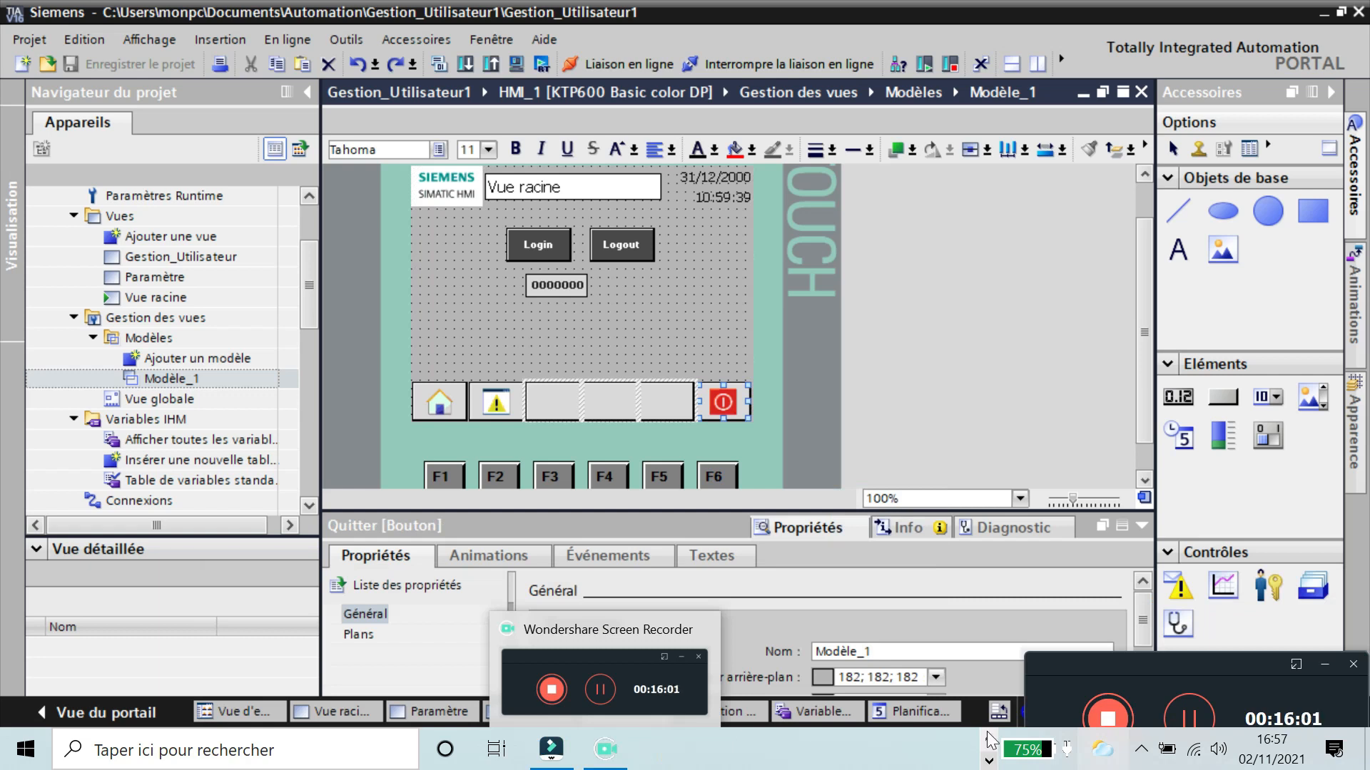
left_click(718, 405)
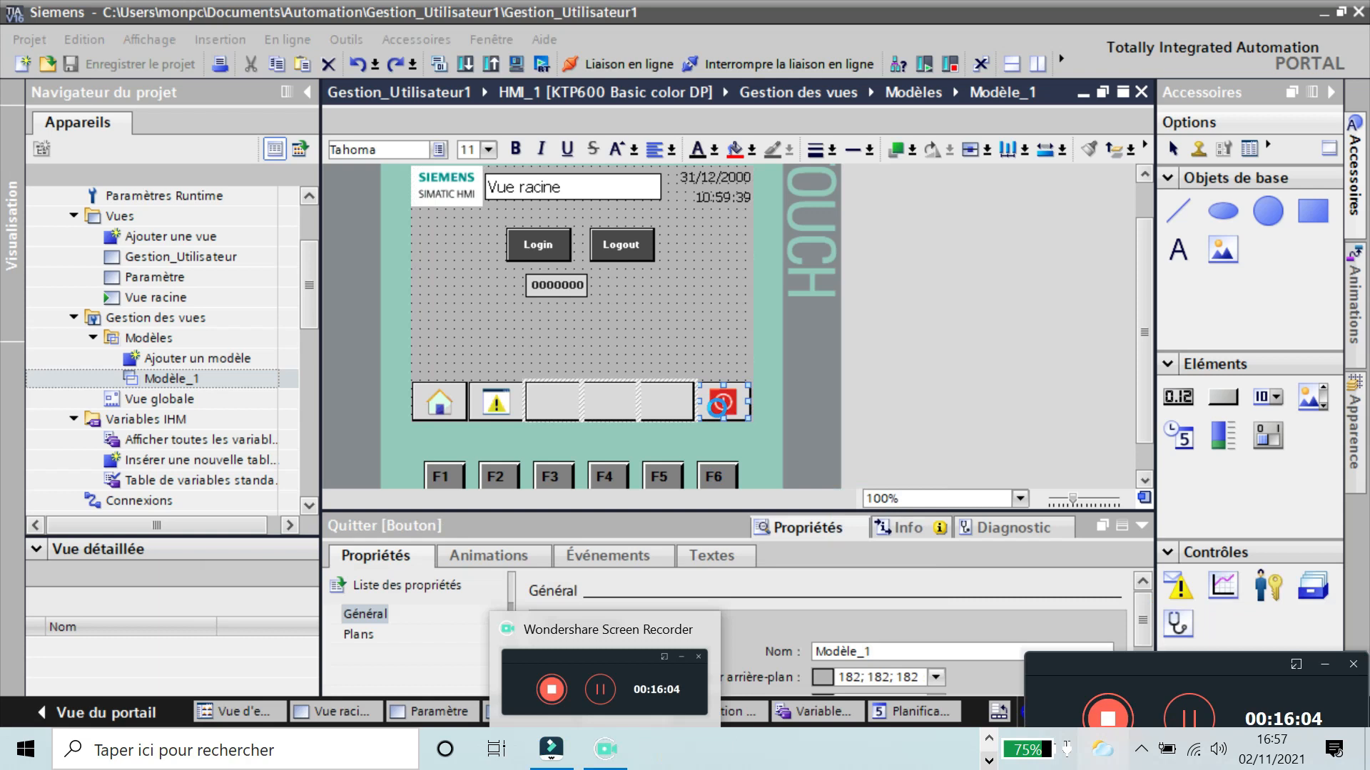
left_click(989, 761)
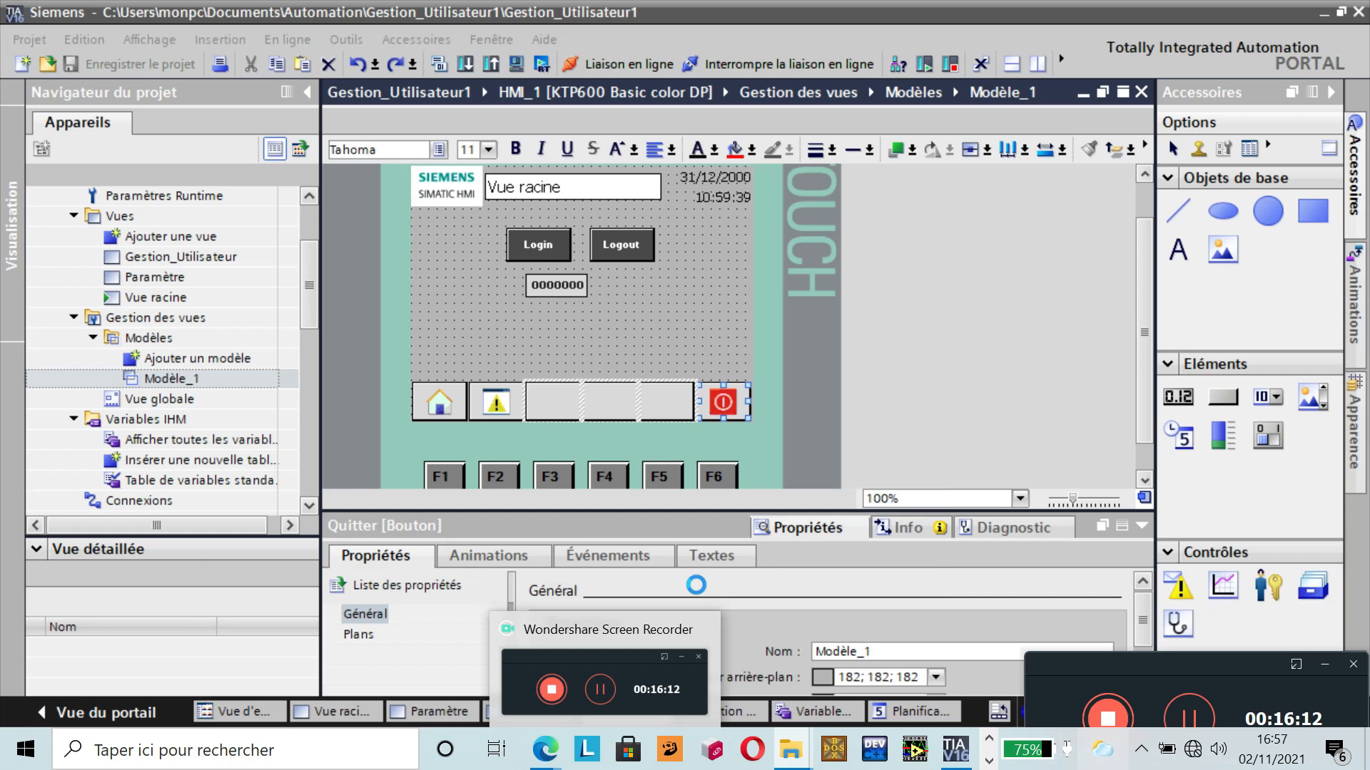
left_click(790, 749)
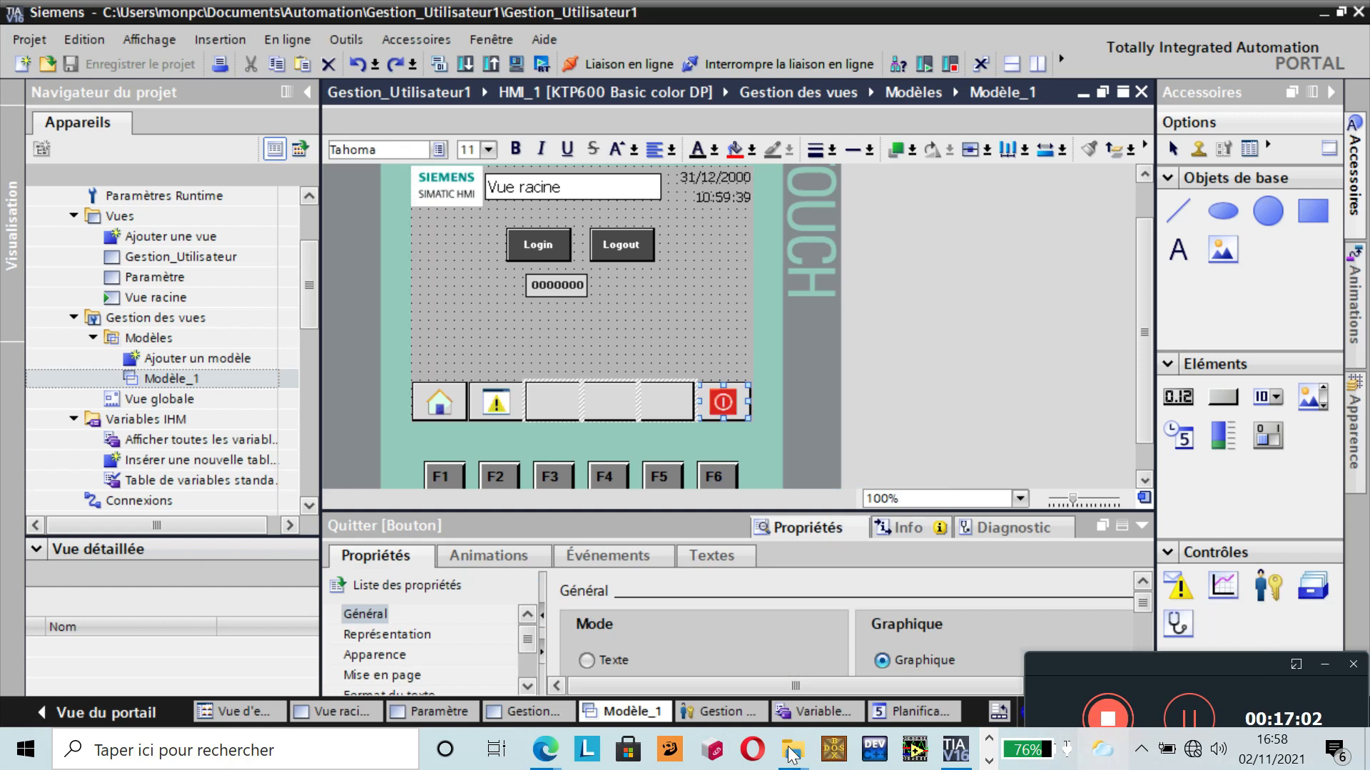
mouse_move(790, 753)
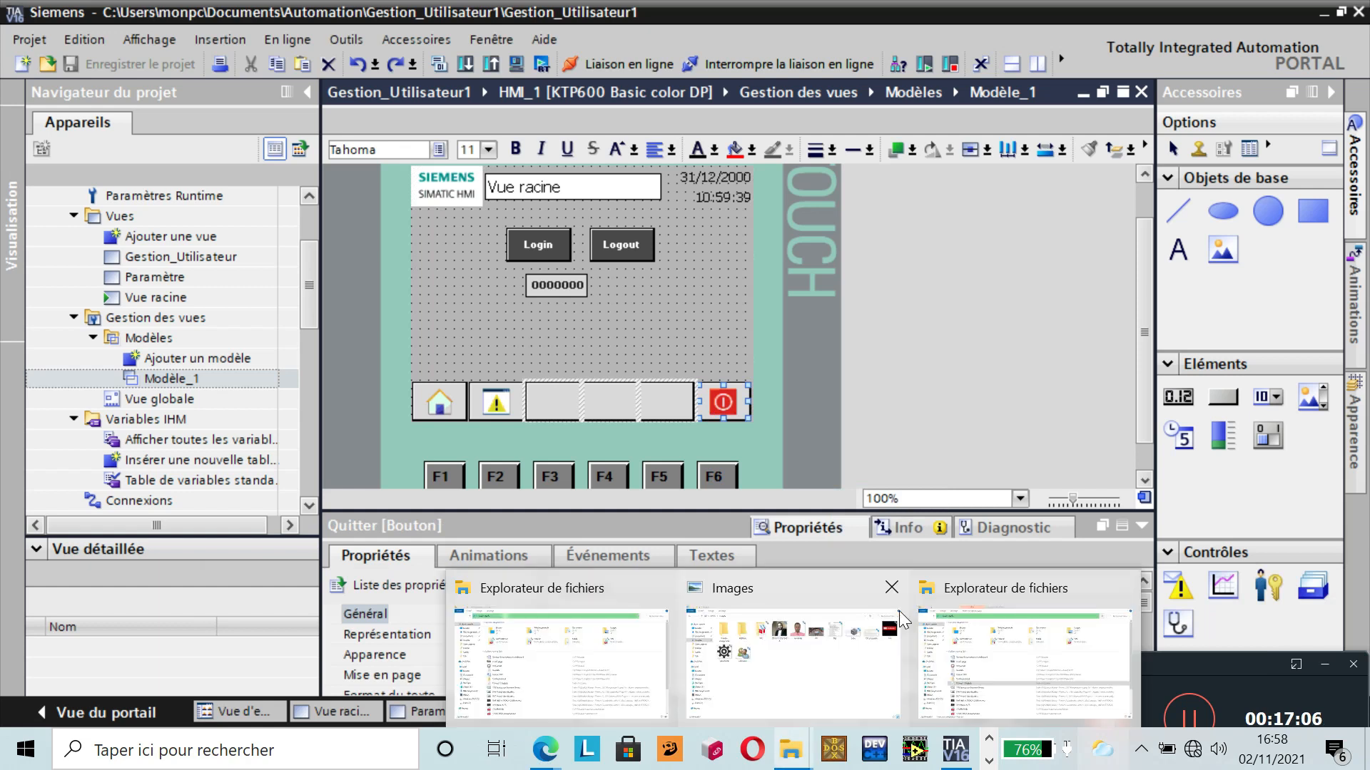
mouse_move(807, 612)
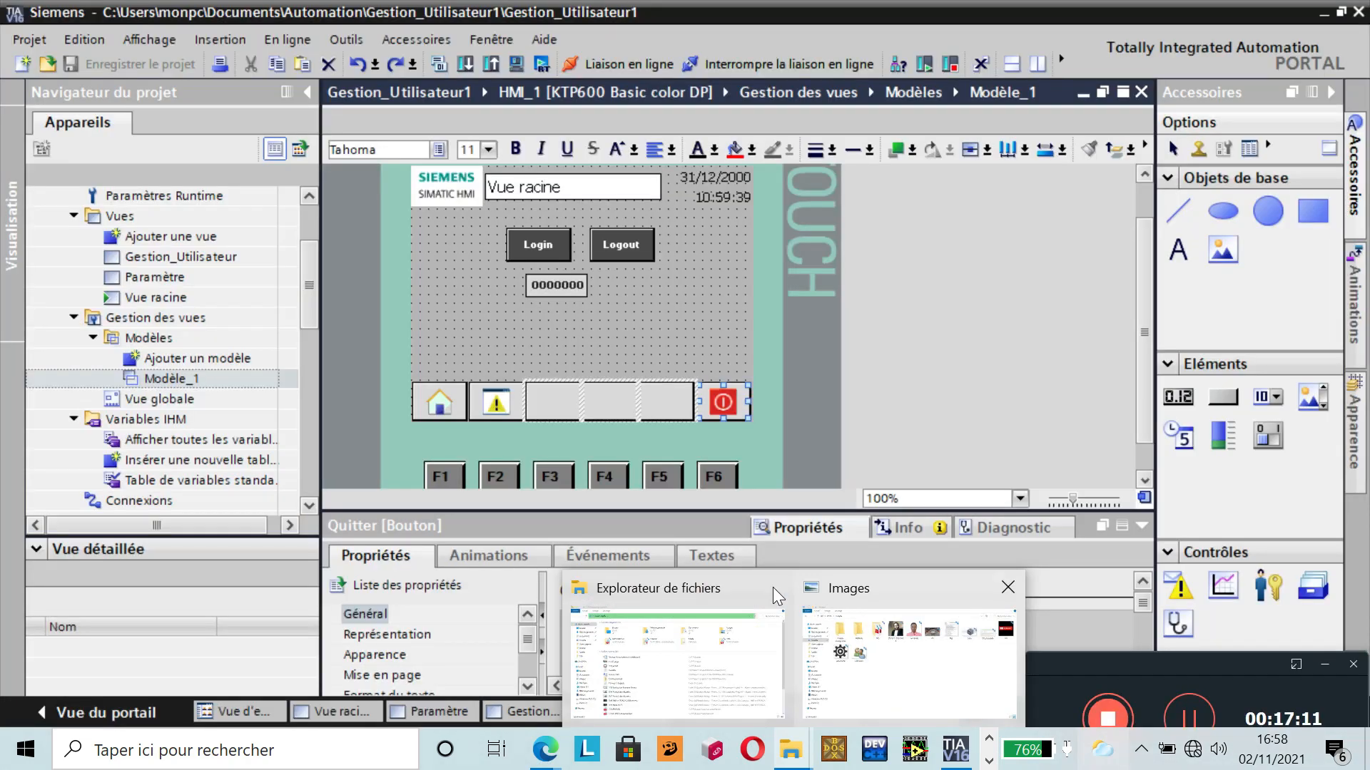
left_click(773, 588)
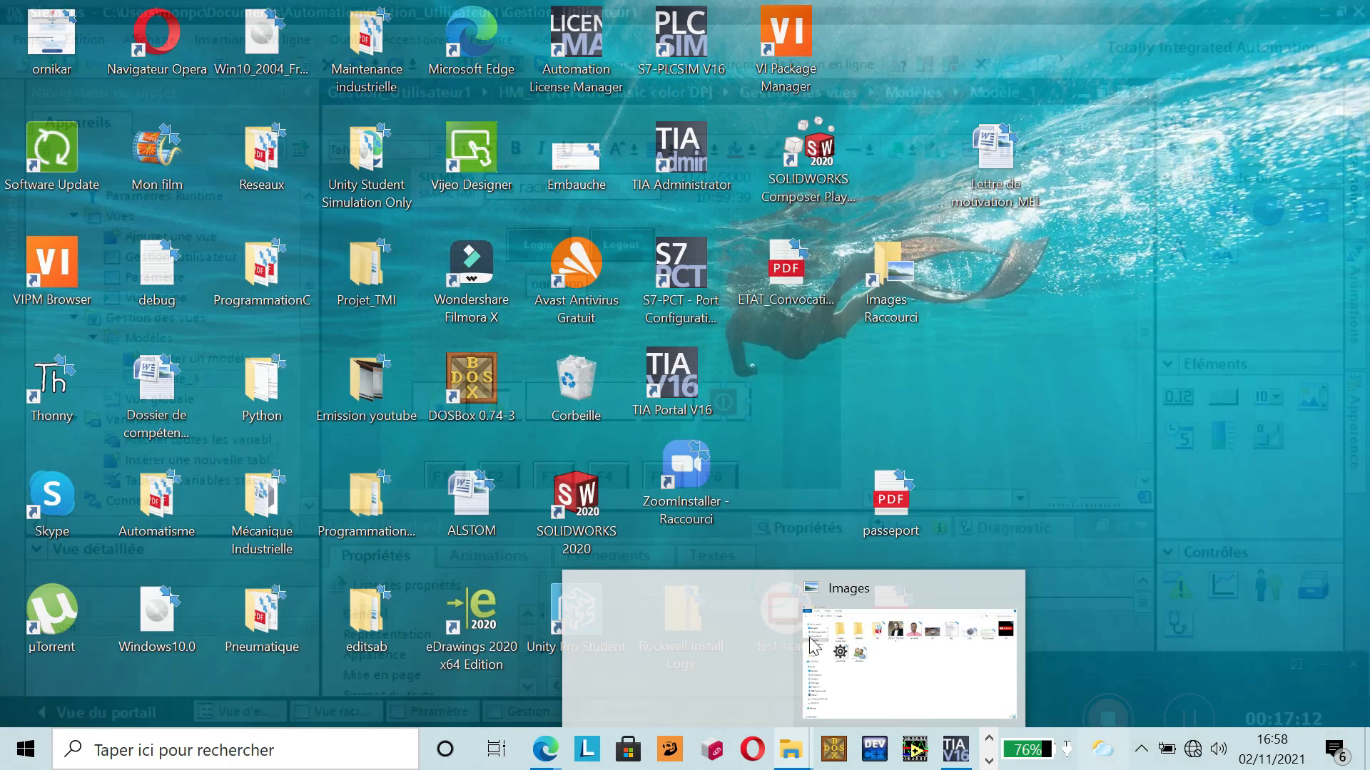
left_click(811, 645)
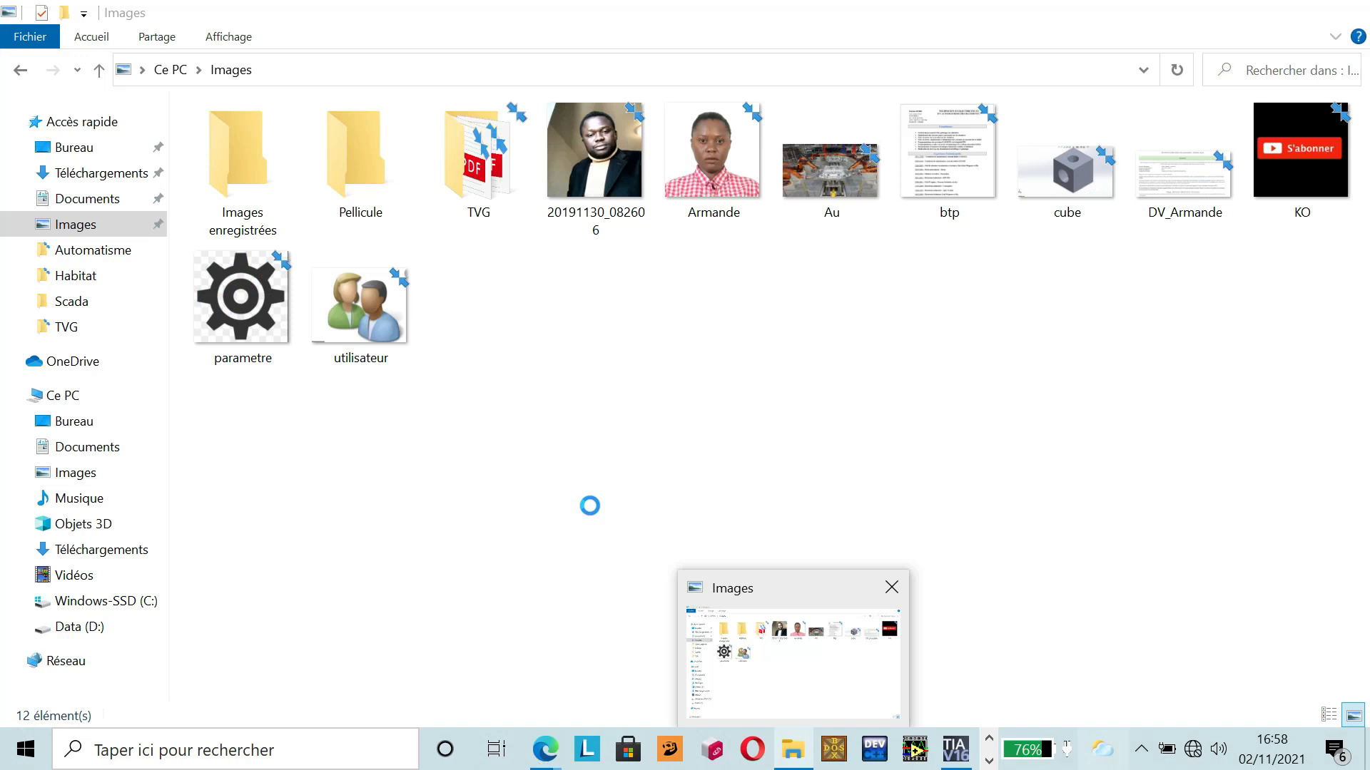
- Copy the parametre and utilisateur pictures from the Images folder and paste them into the Modèle_1 template in TIA Portal
left_click(789, 755)
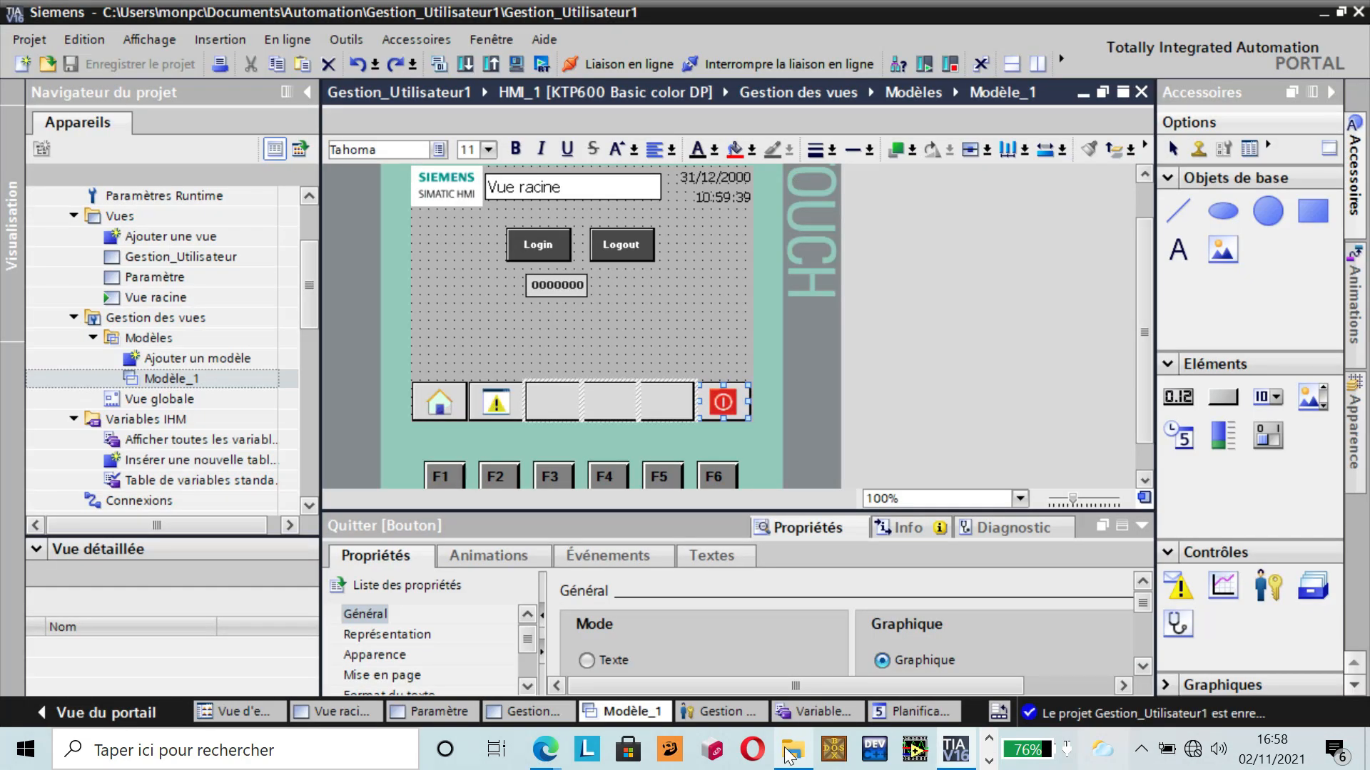
left_click(785, 748)
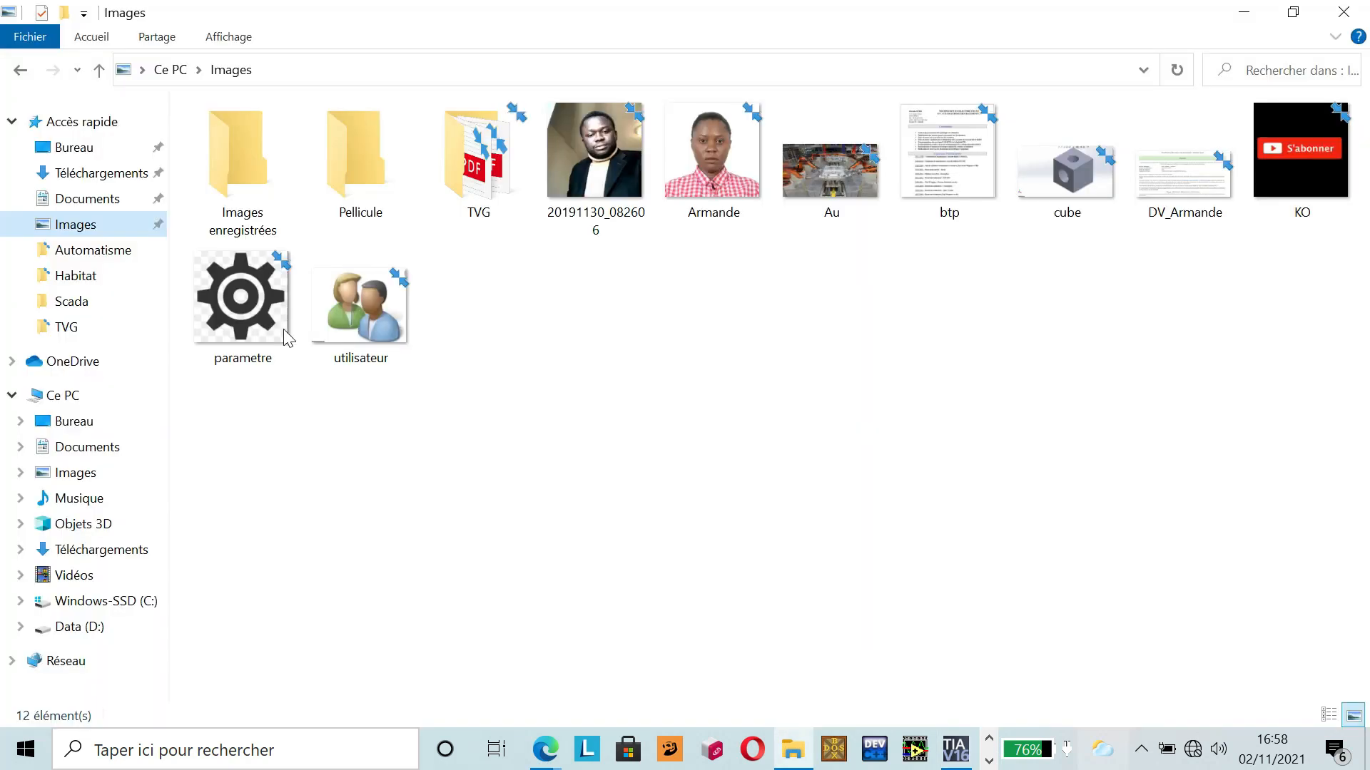
left_click(350, 335, "shift")
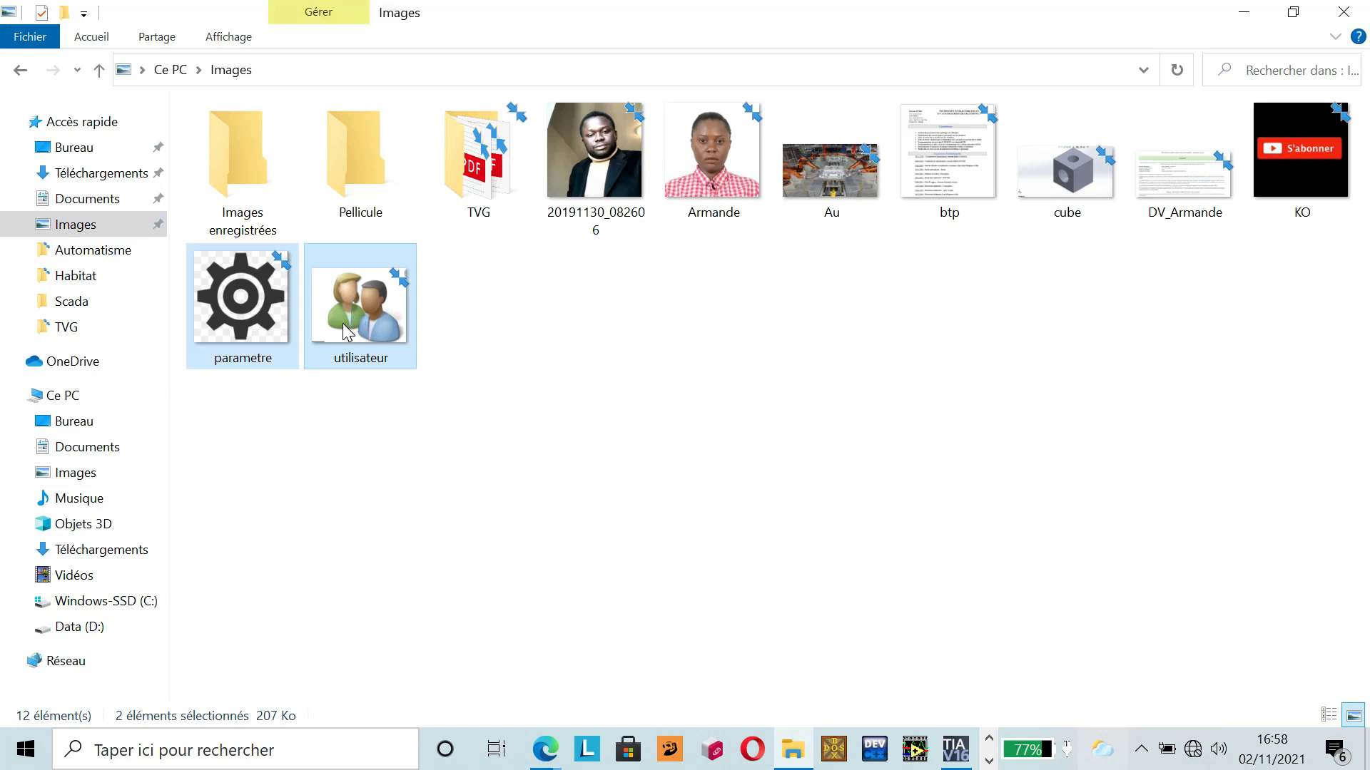
double_click(347, 333)
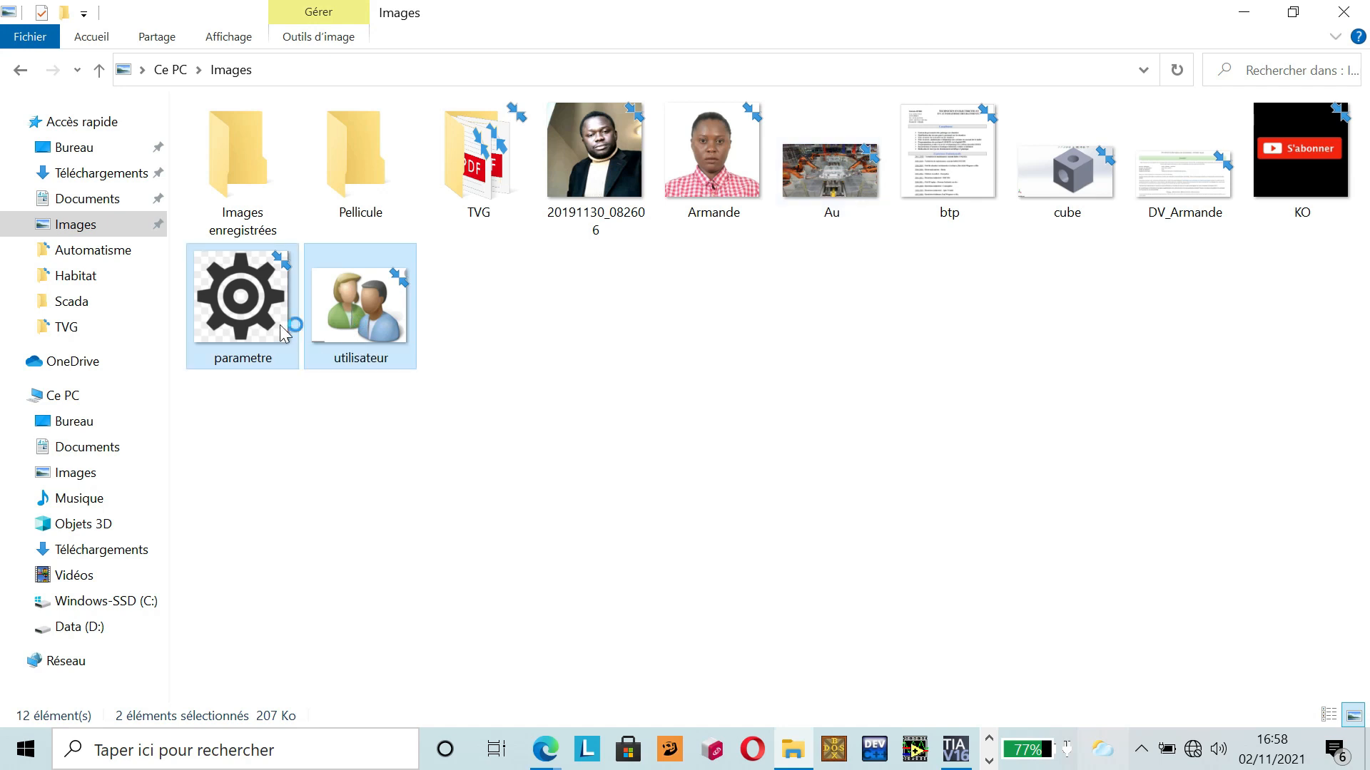
left_click(955, 751)
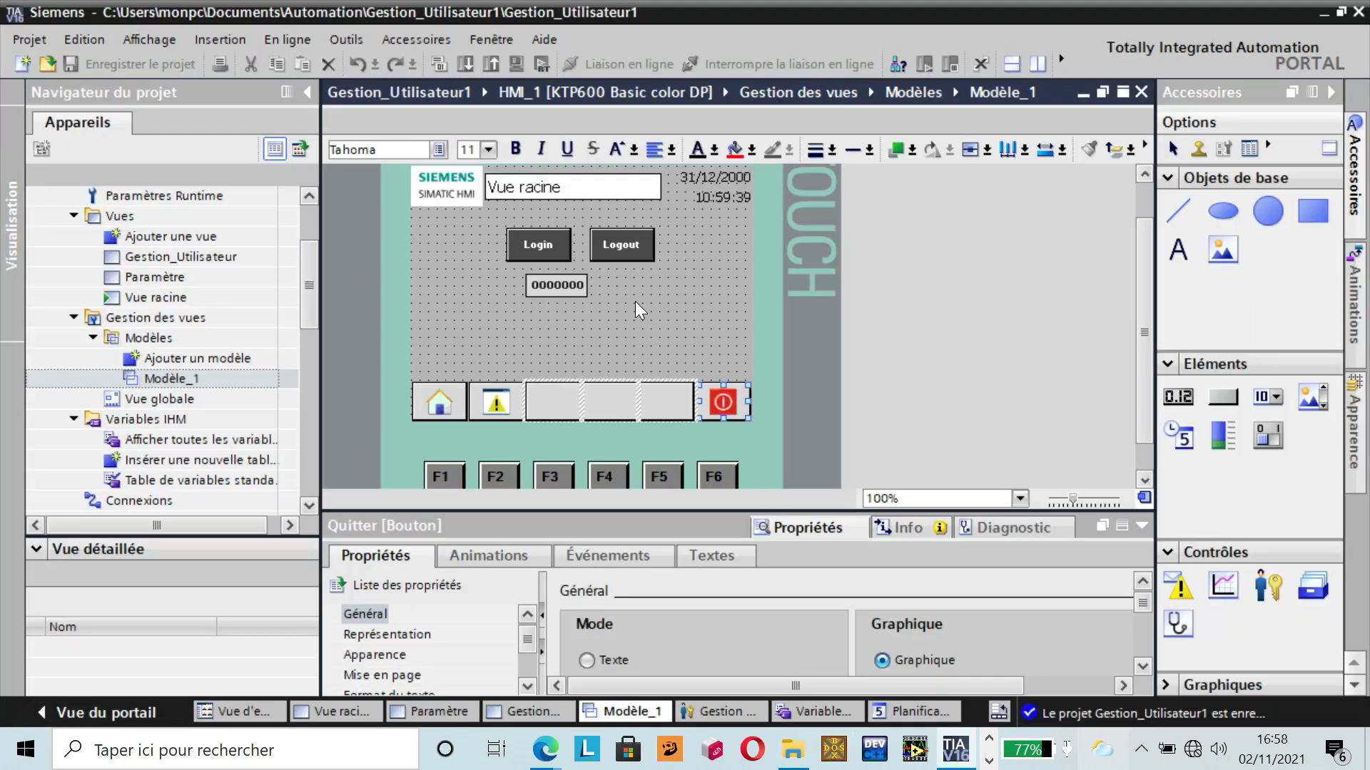
left_click(634, 301)
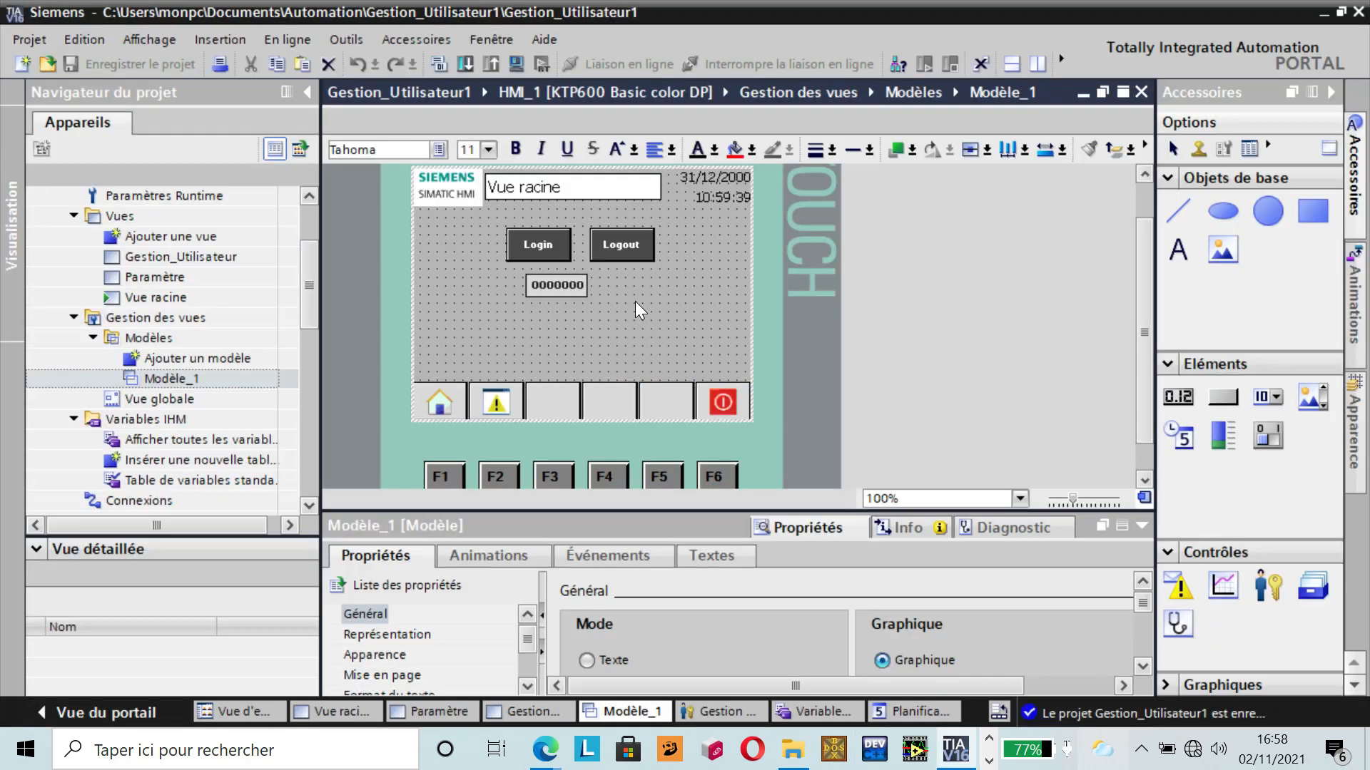
right_click(637, 310)
left_click(661, 331)
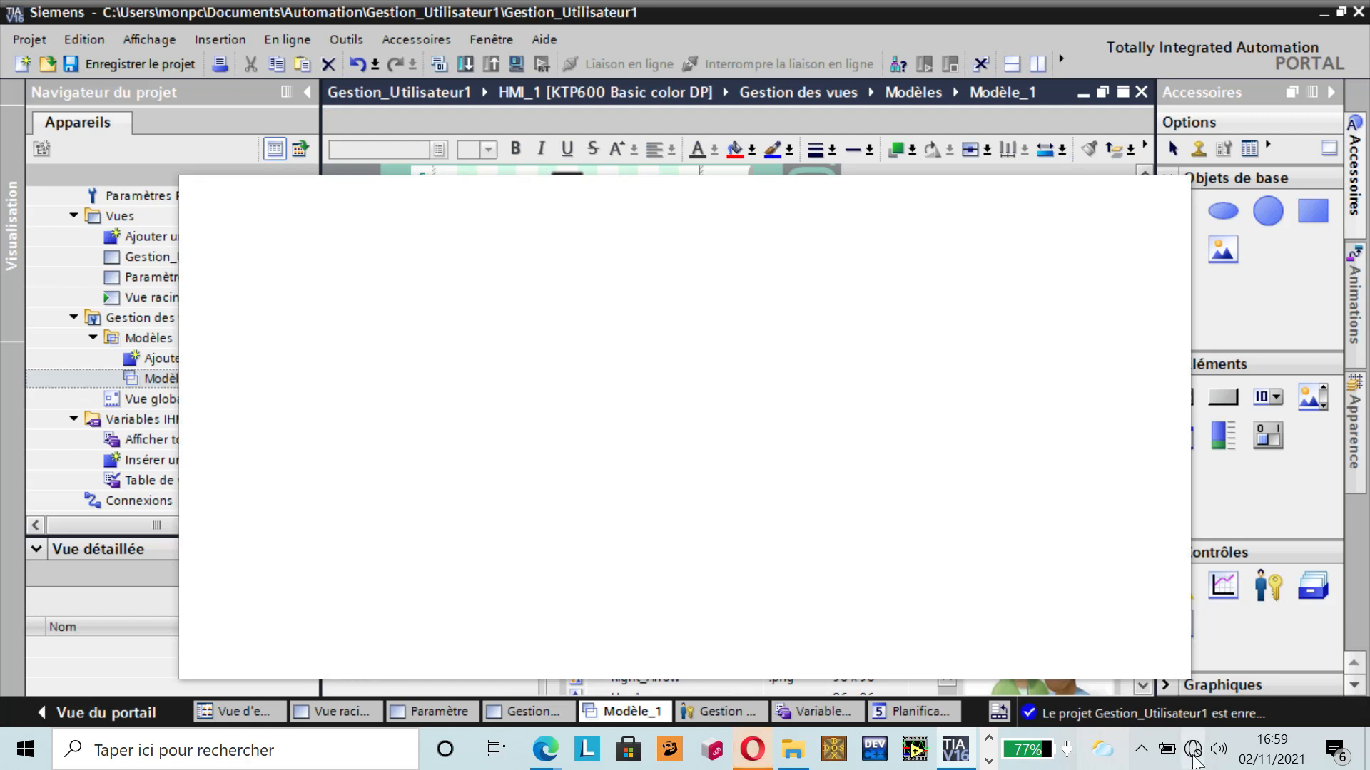
- Quit the Opera browser that covers the Modèle_1 editor and confirm closing its tabs
left_click(1194, 757)
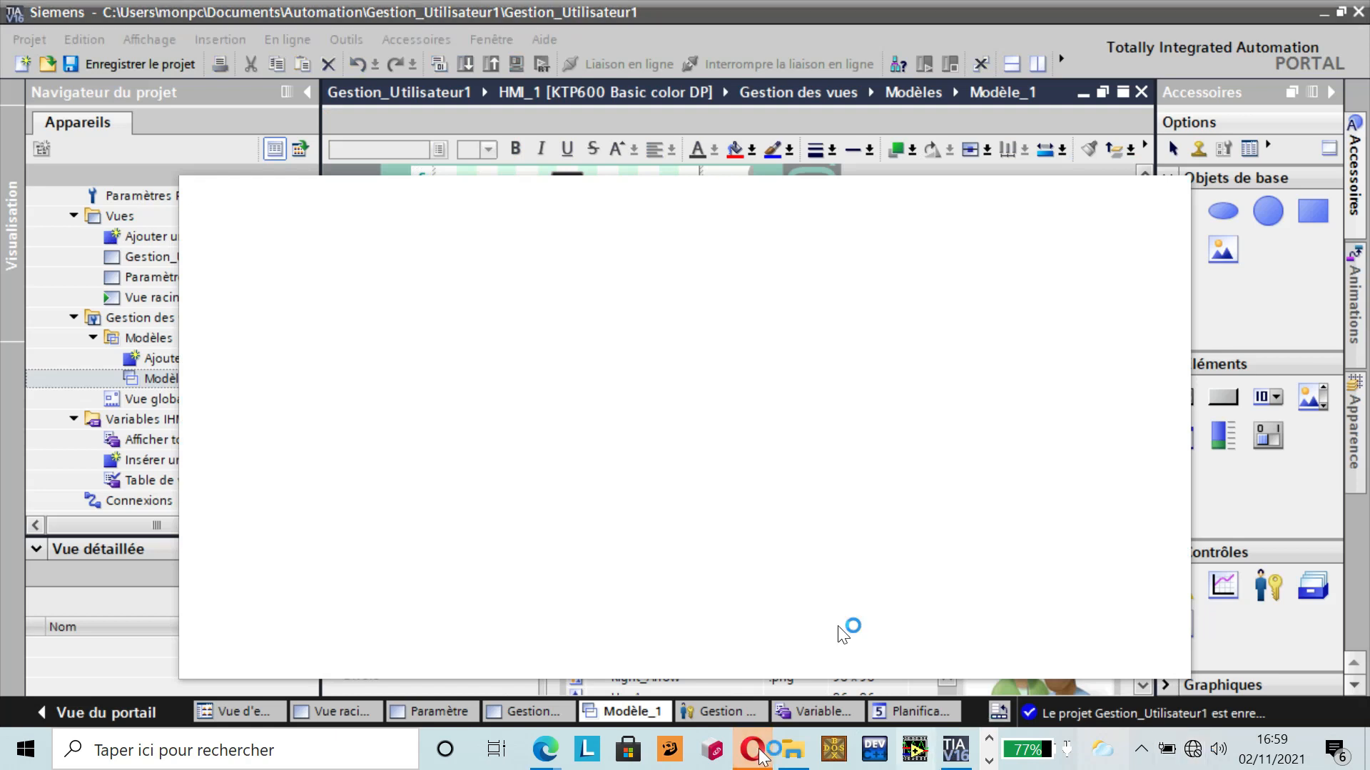
mouse_move(762, 755)
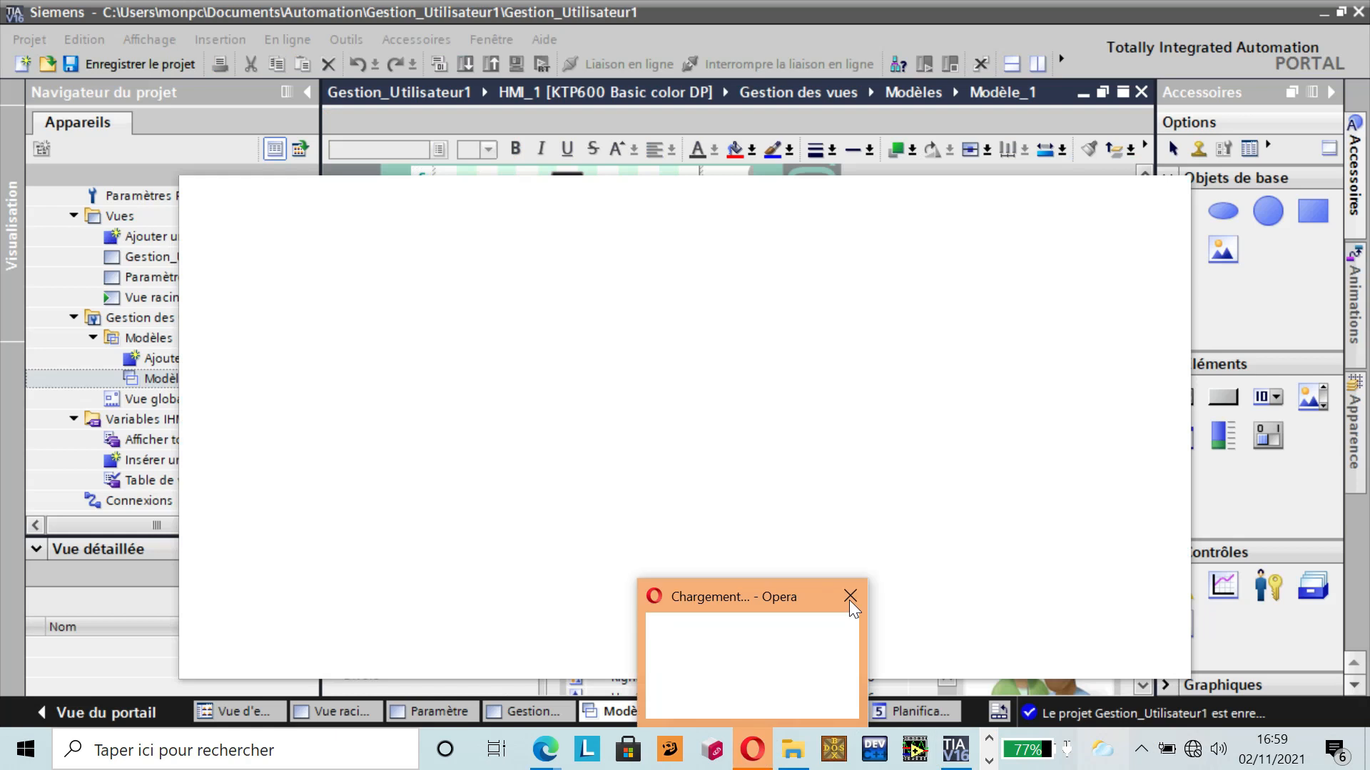
left_click(849, 599)
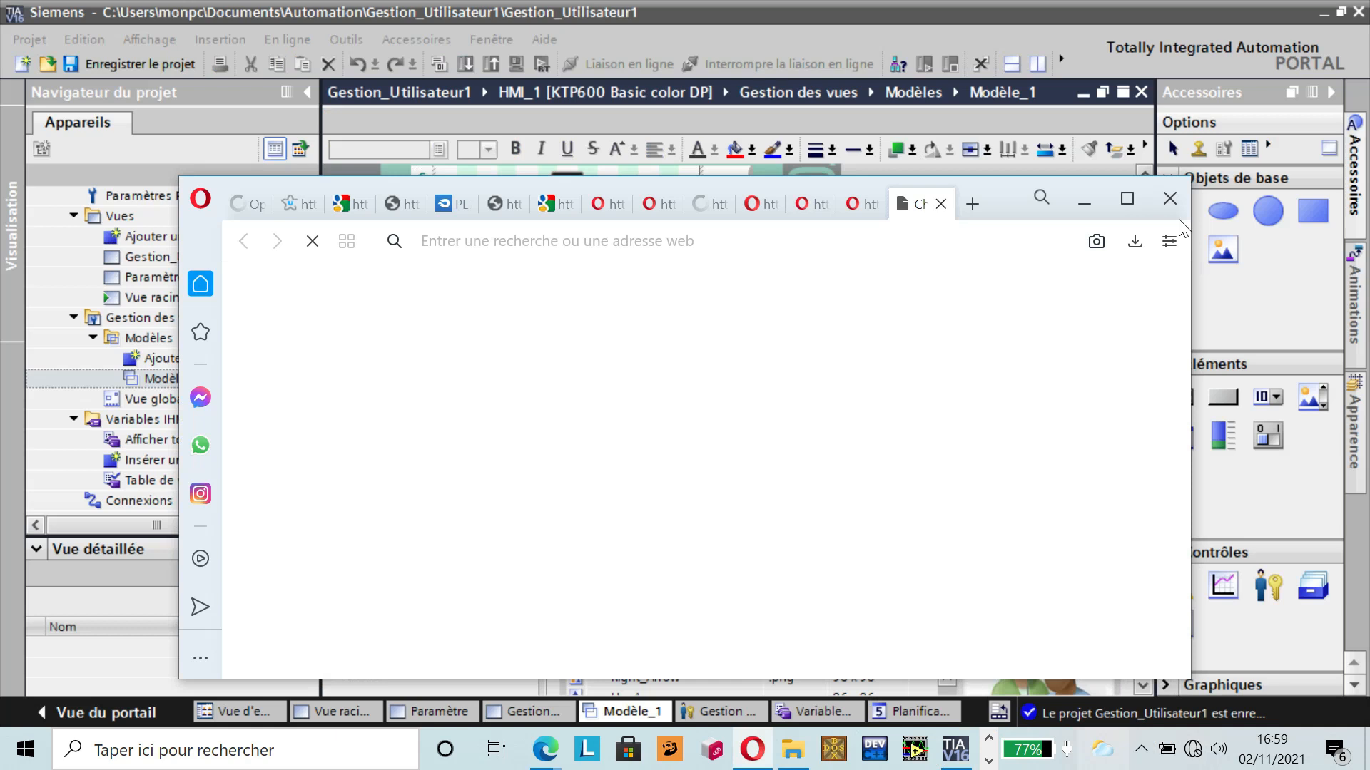
left_click(1173, 198)
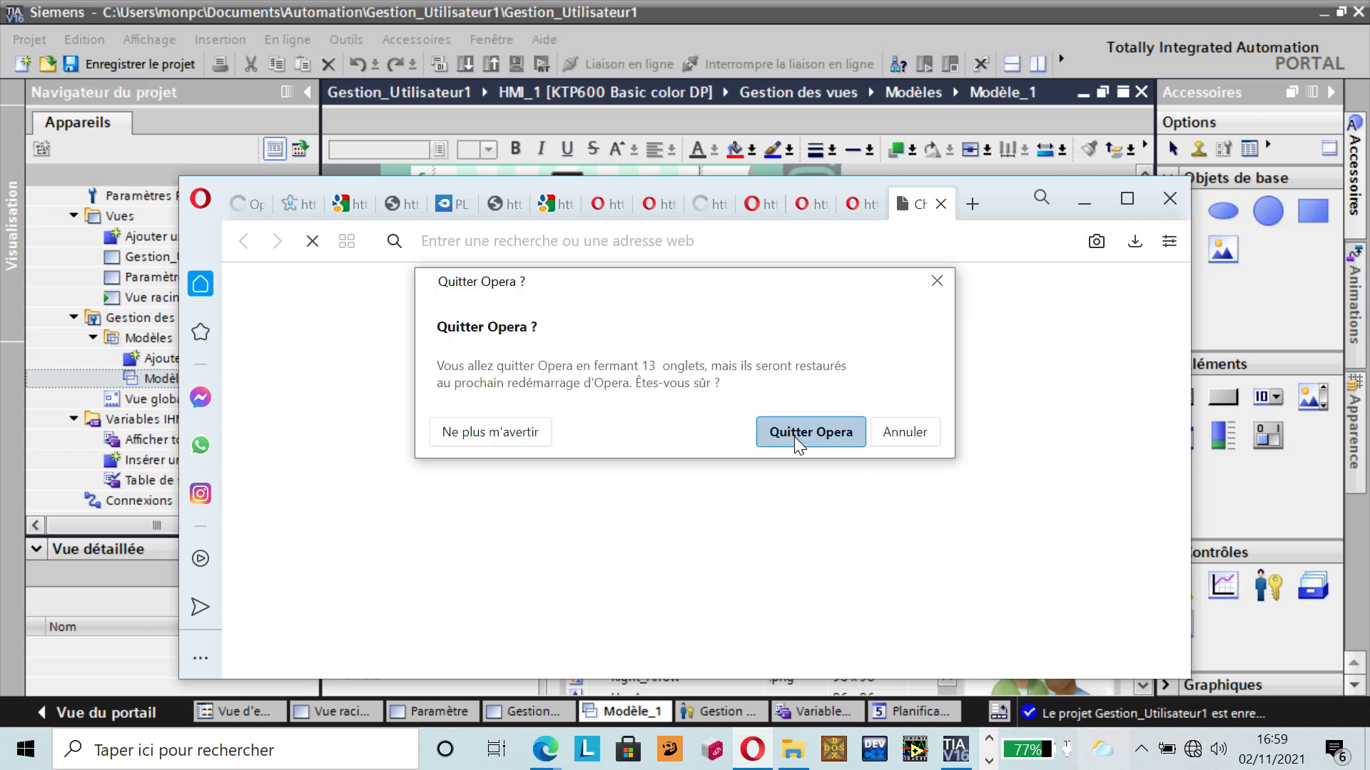
left_click(794, 437)
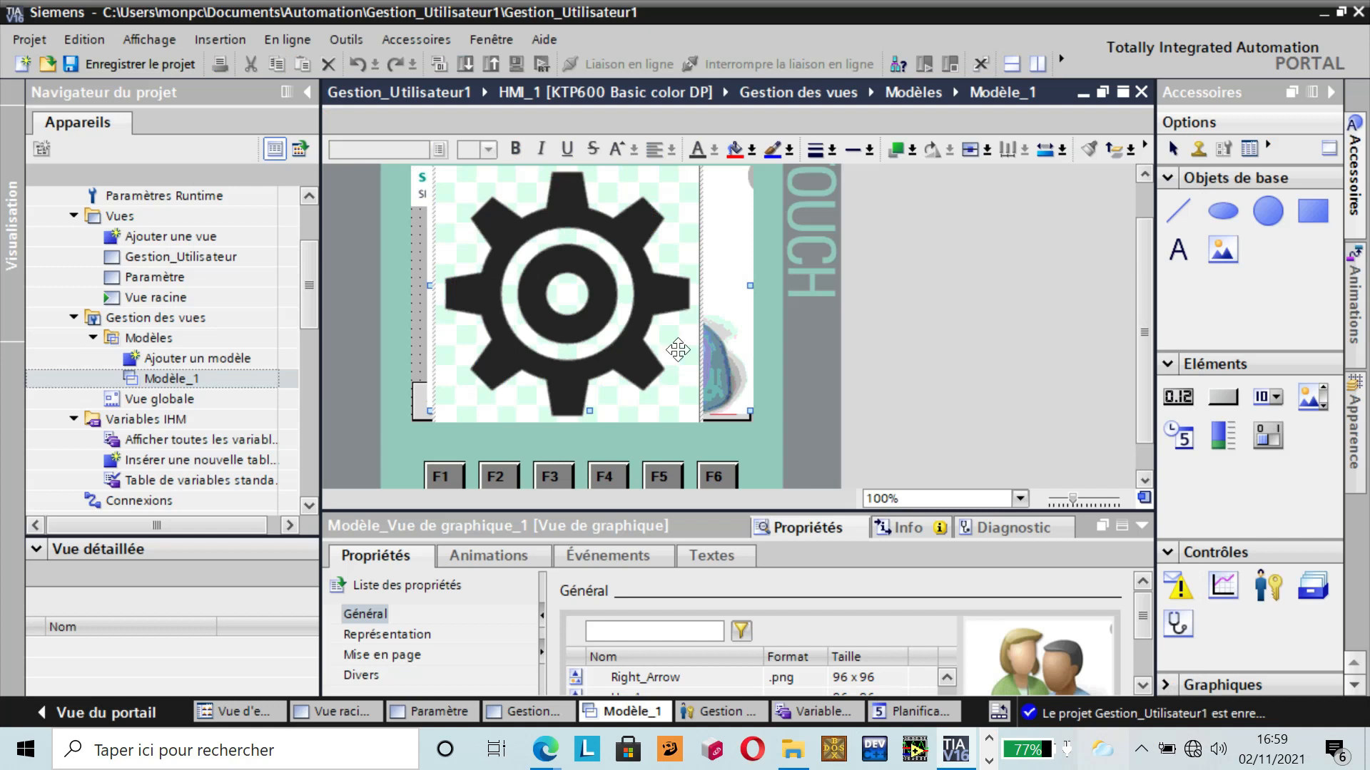
- Delete the pasted gear and user pictures from the Modèle_1 template
left_click(660, 321)
left_click(659, 319)
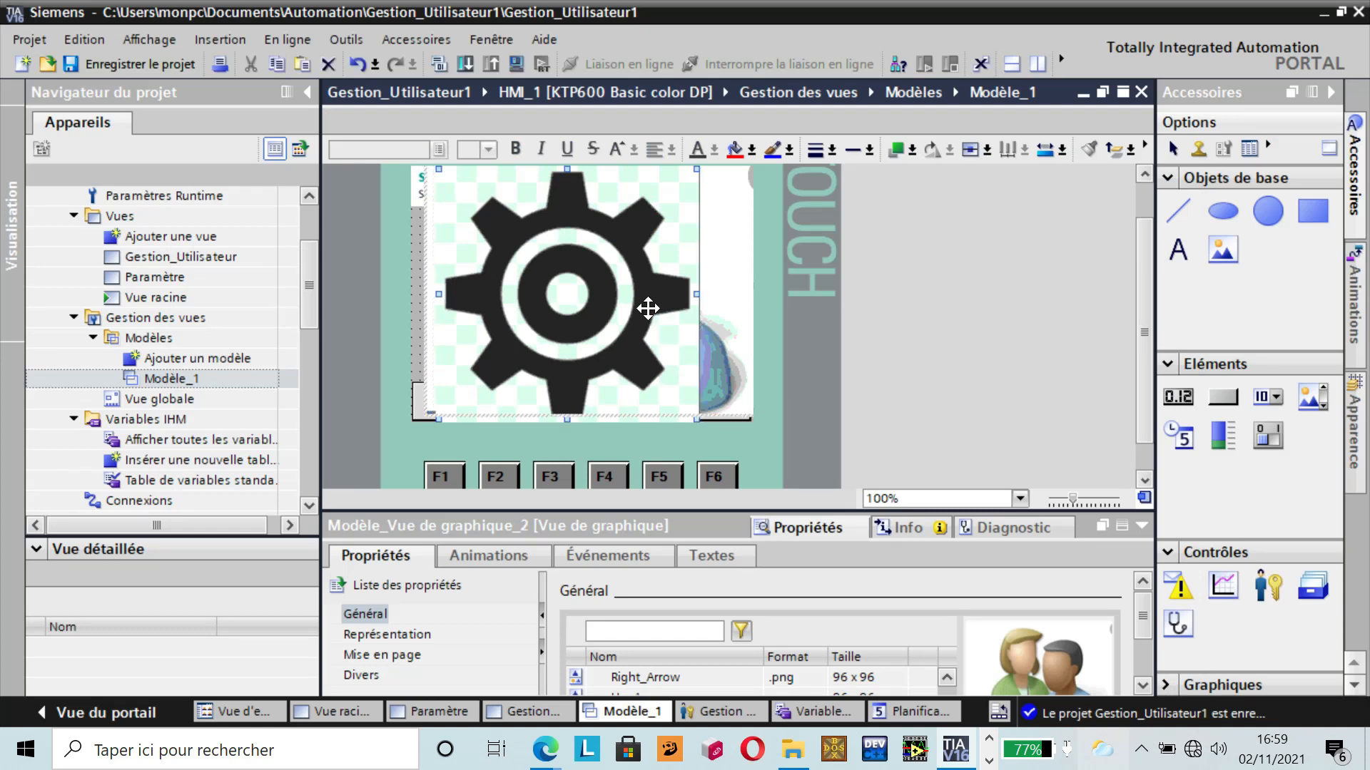
right_click(652, 311)
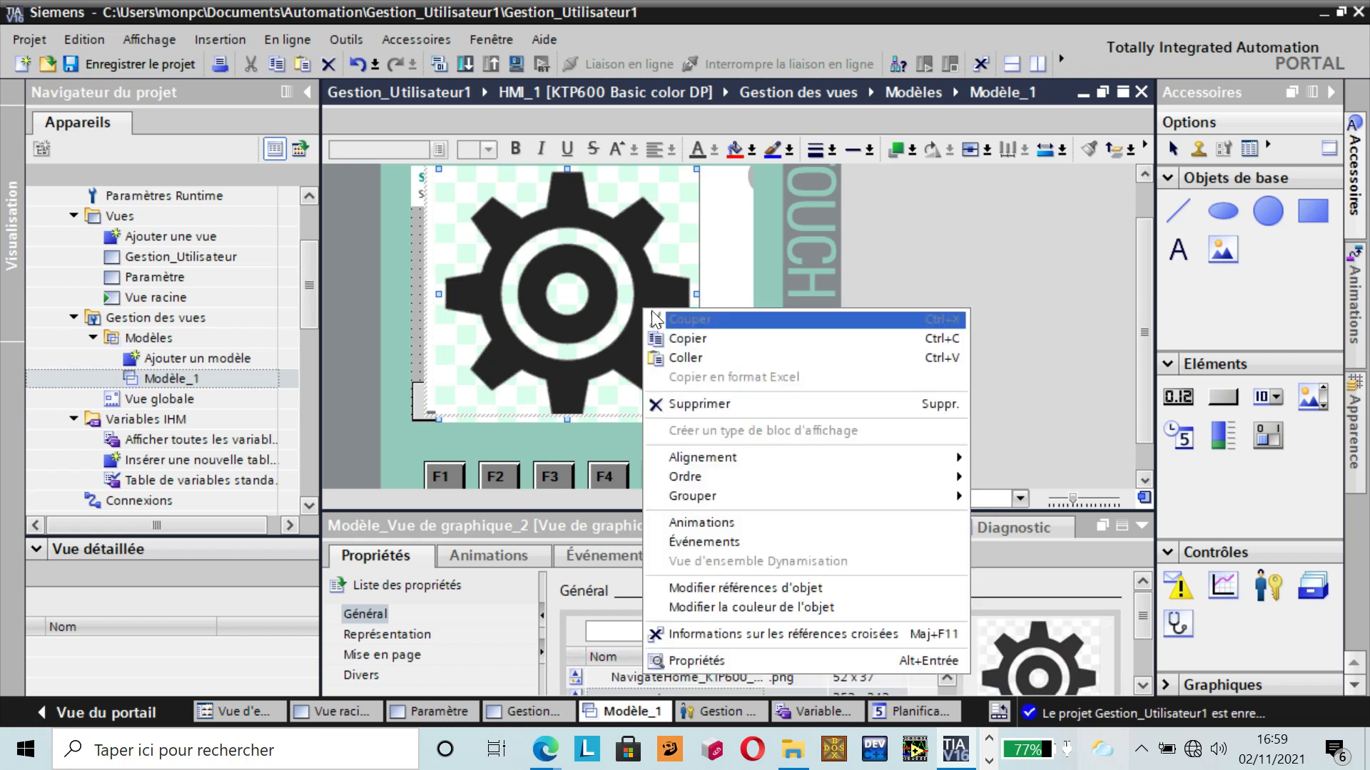
left_click(692, 406)
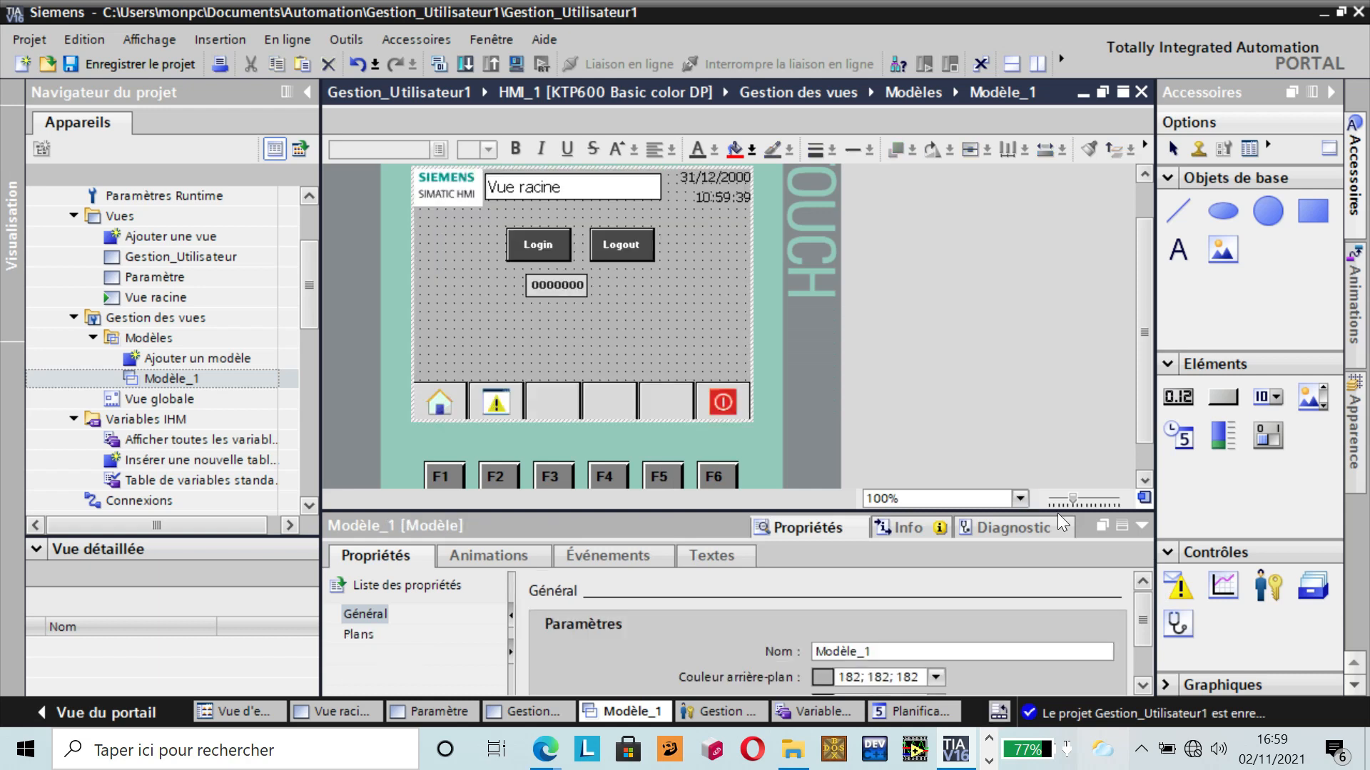
- Set the empty template button above F3 to Graphique mode in its general properties
left_click(1144, 479)
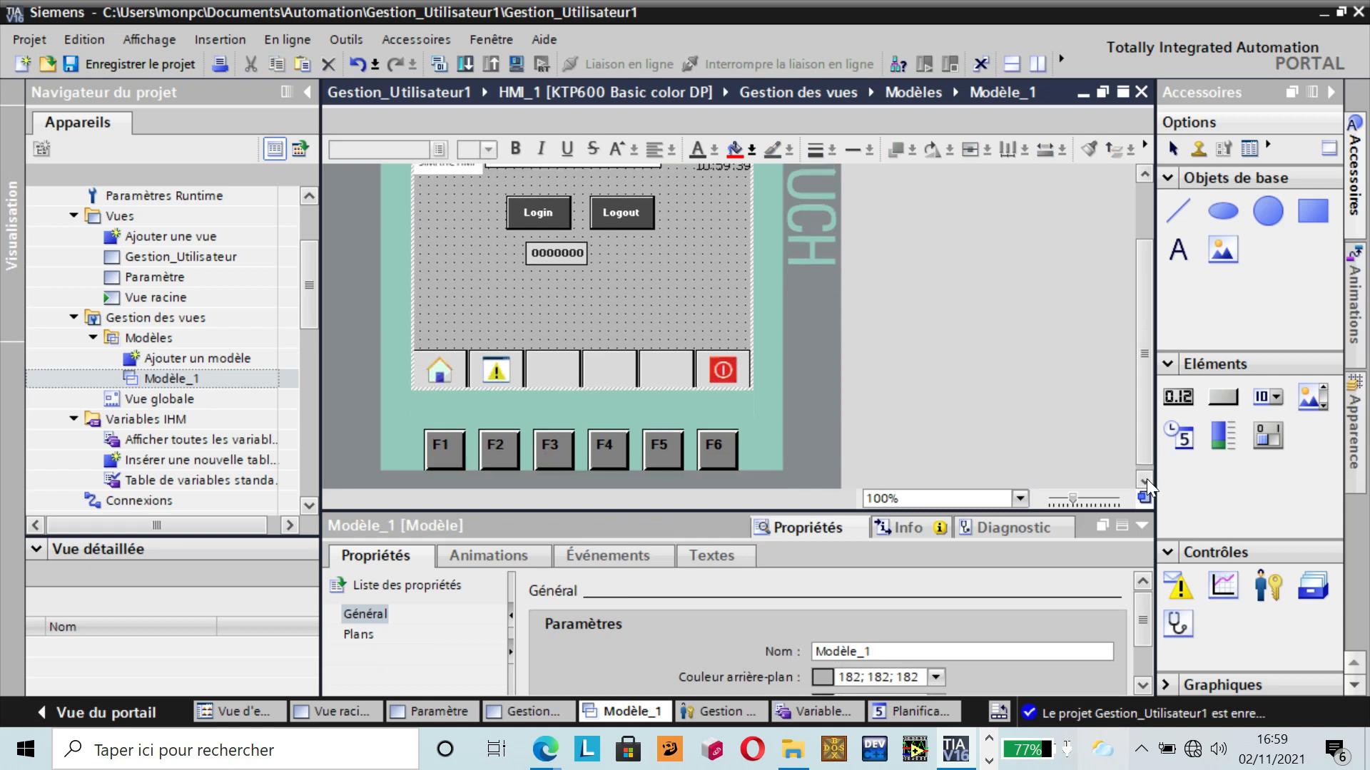
left_click(556, 366)
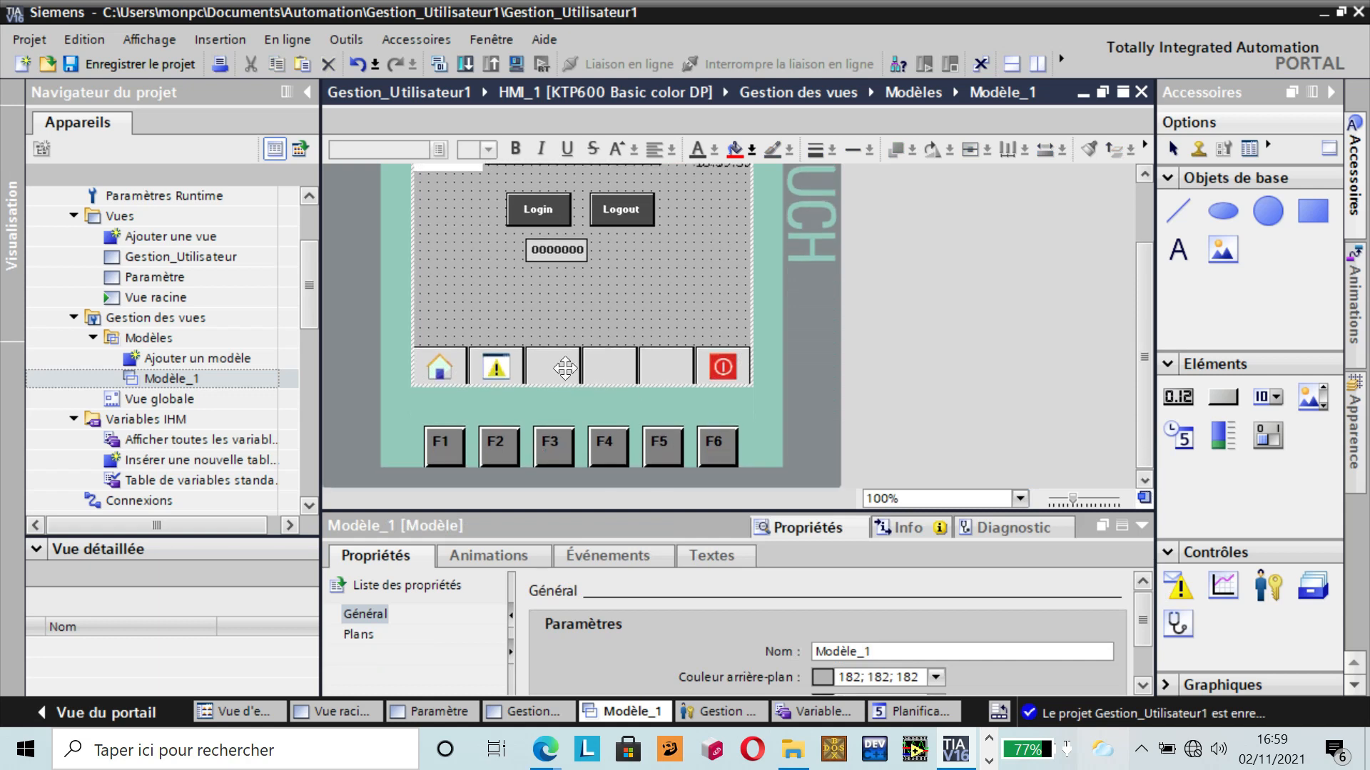
left_click(556, 366)
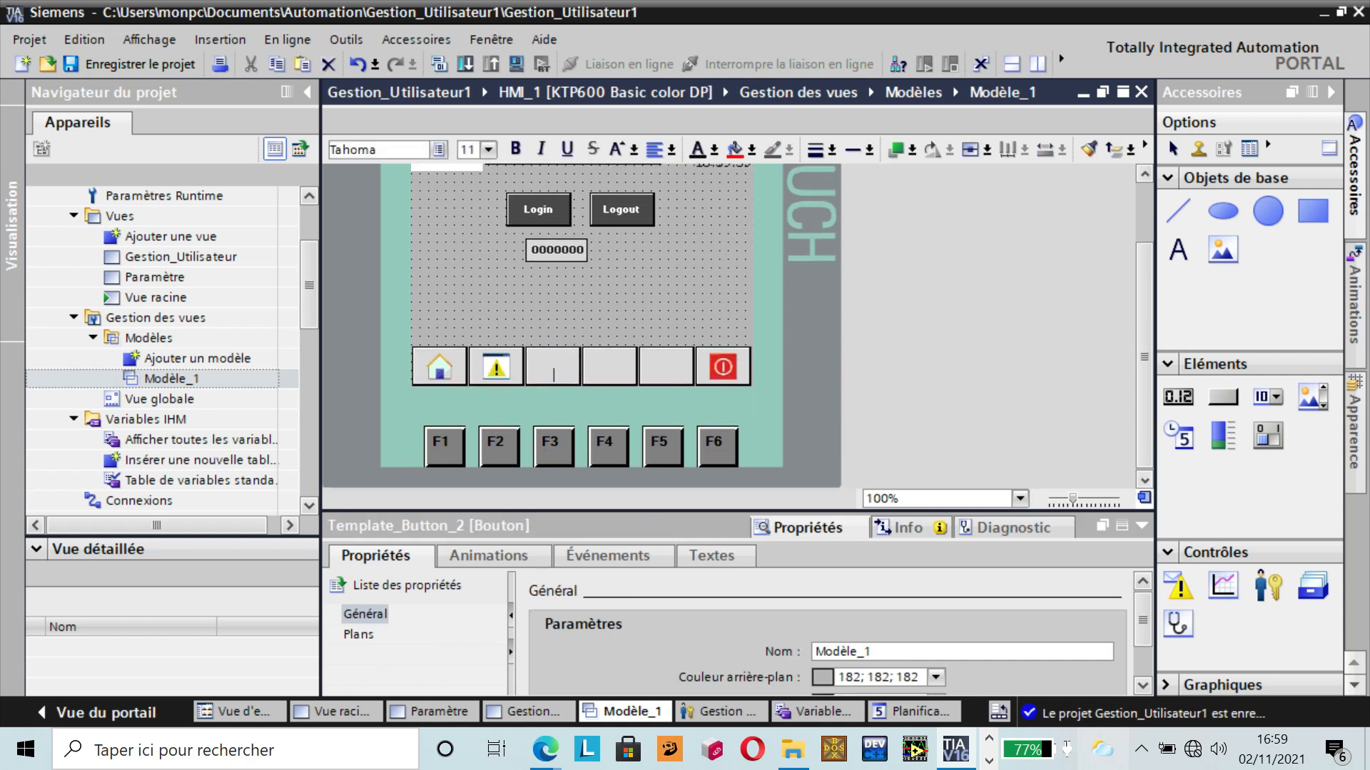
left_click(367, 613)
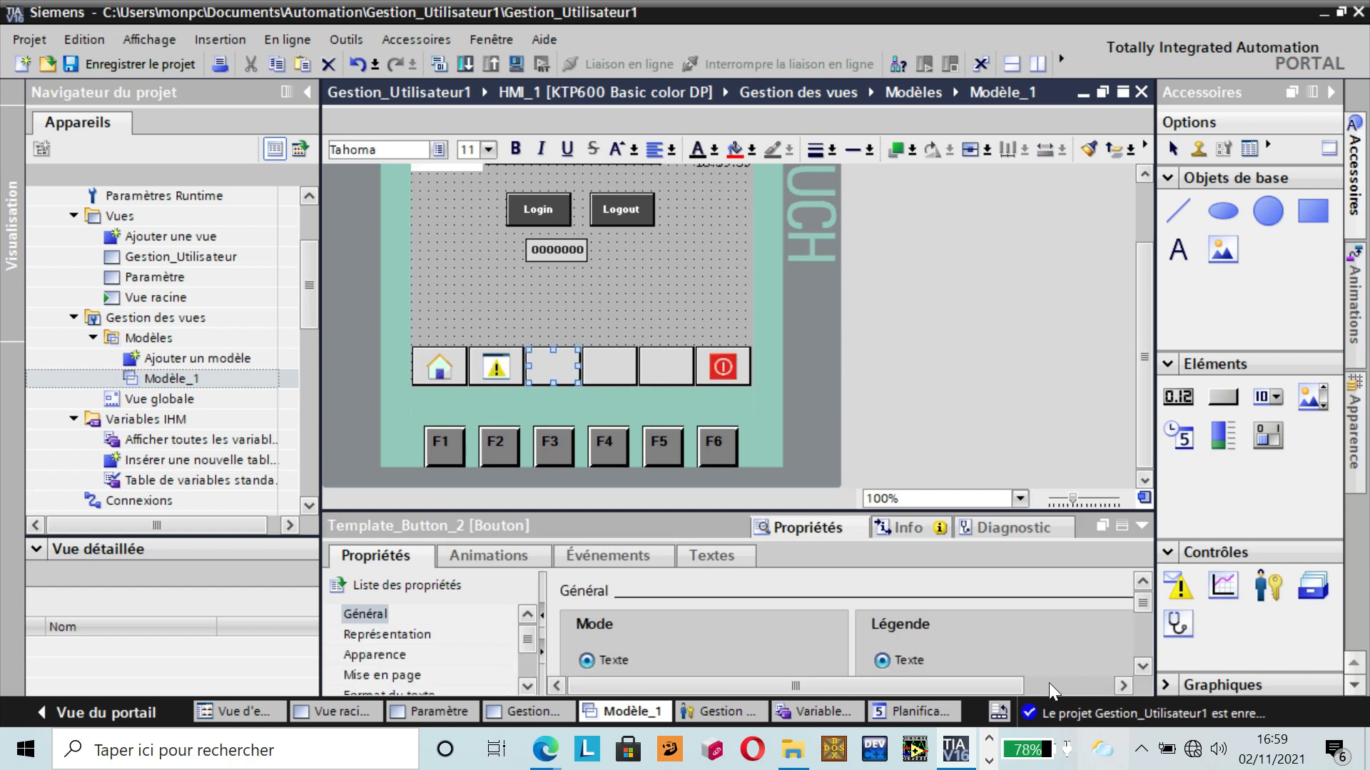
left_click(1143, 668)
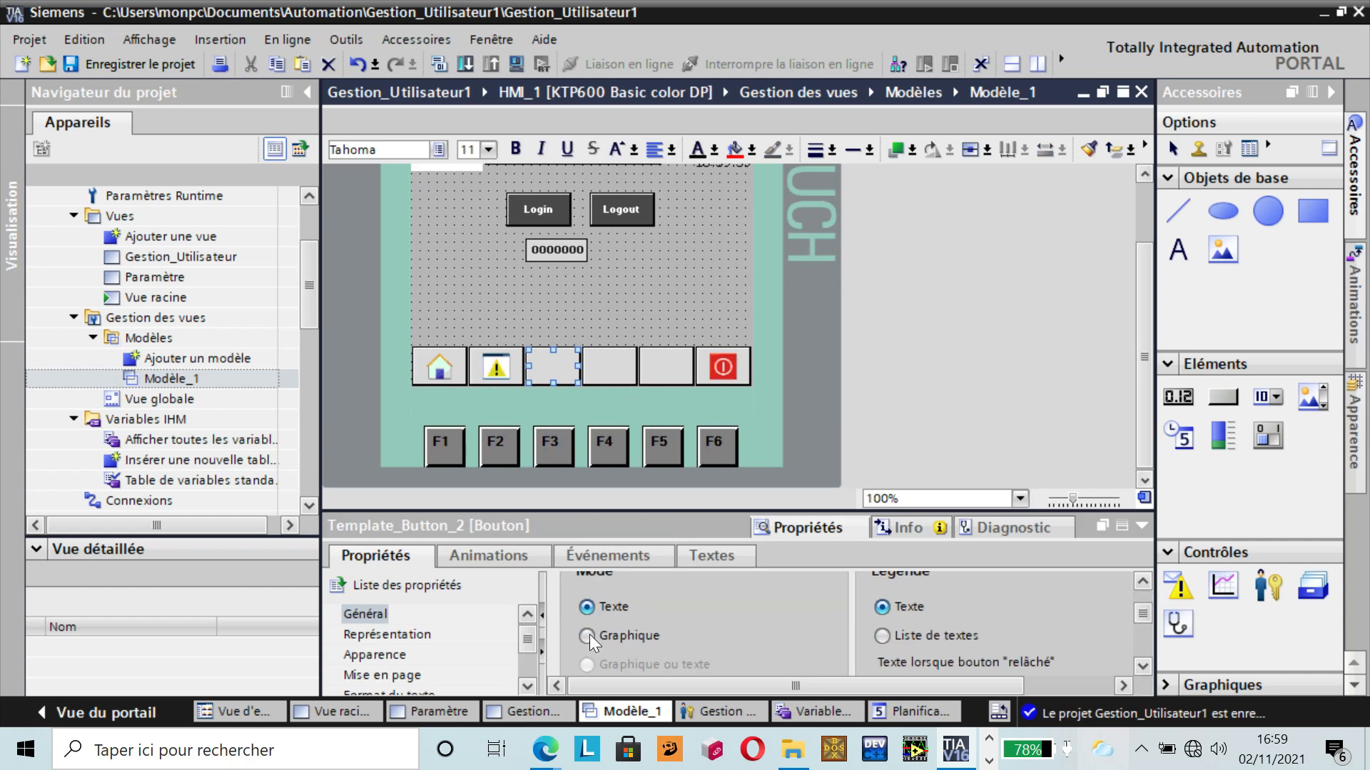
left_click(588, 635)
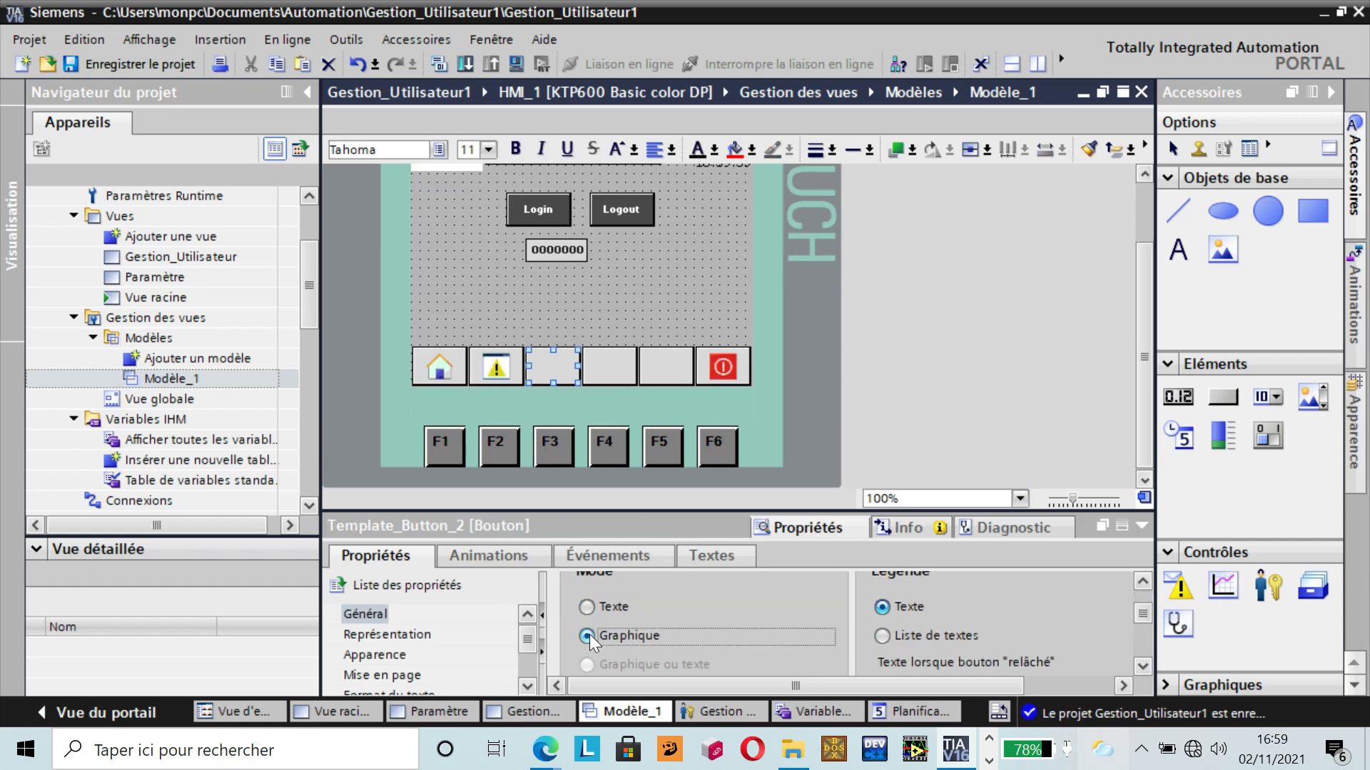
- Assign the parametre graphic to the button above F3 for its released ("relâché") state
left_click(1143, 667)
left_click(1143, 665)
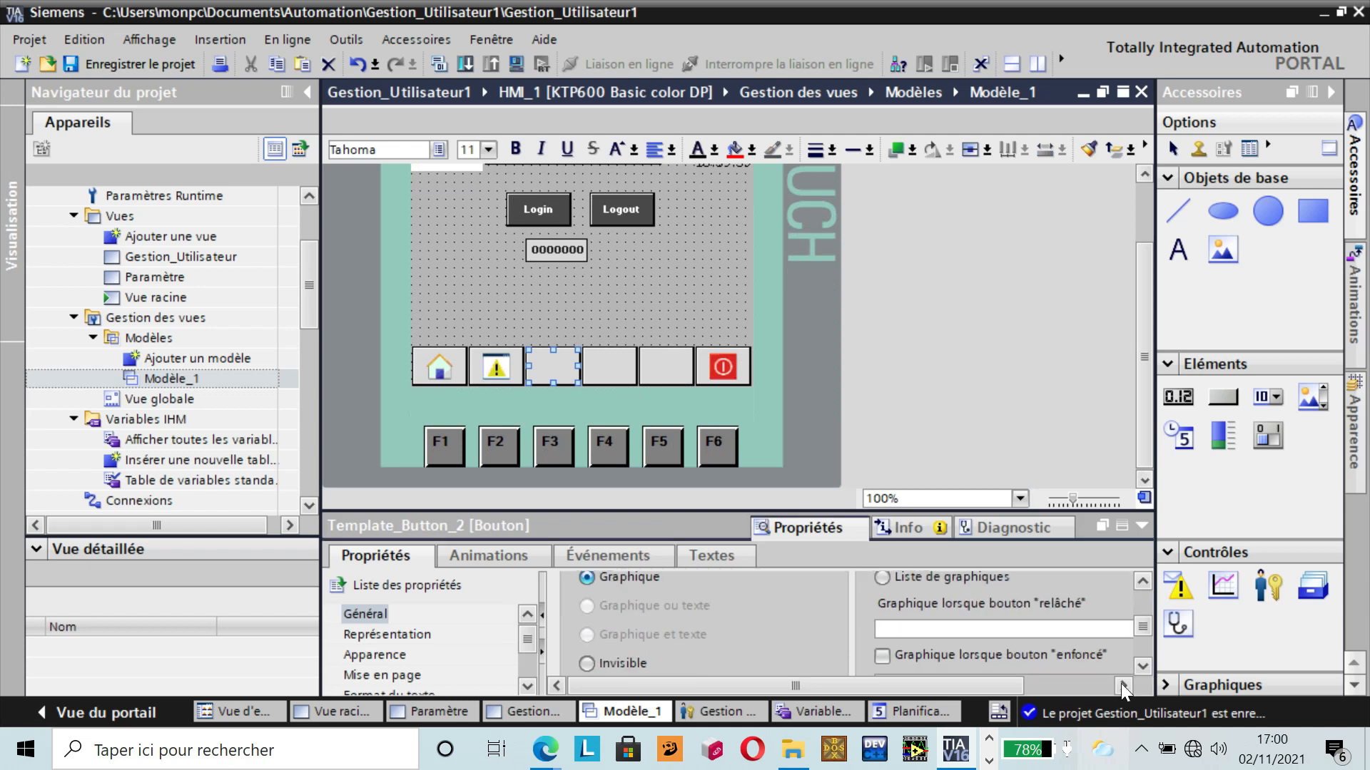
left_click(1121, 684)
left_click(1122, 684)
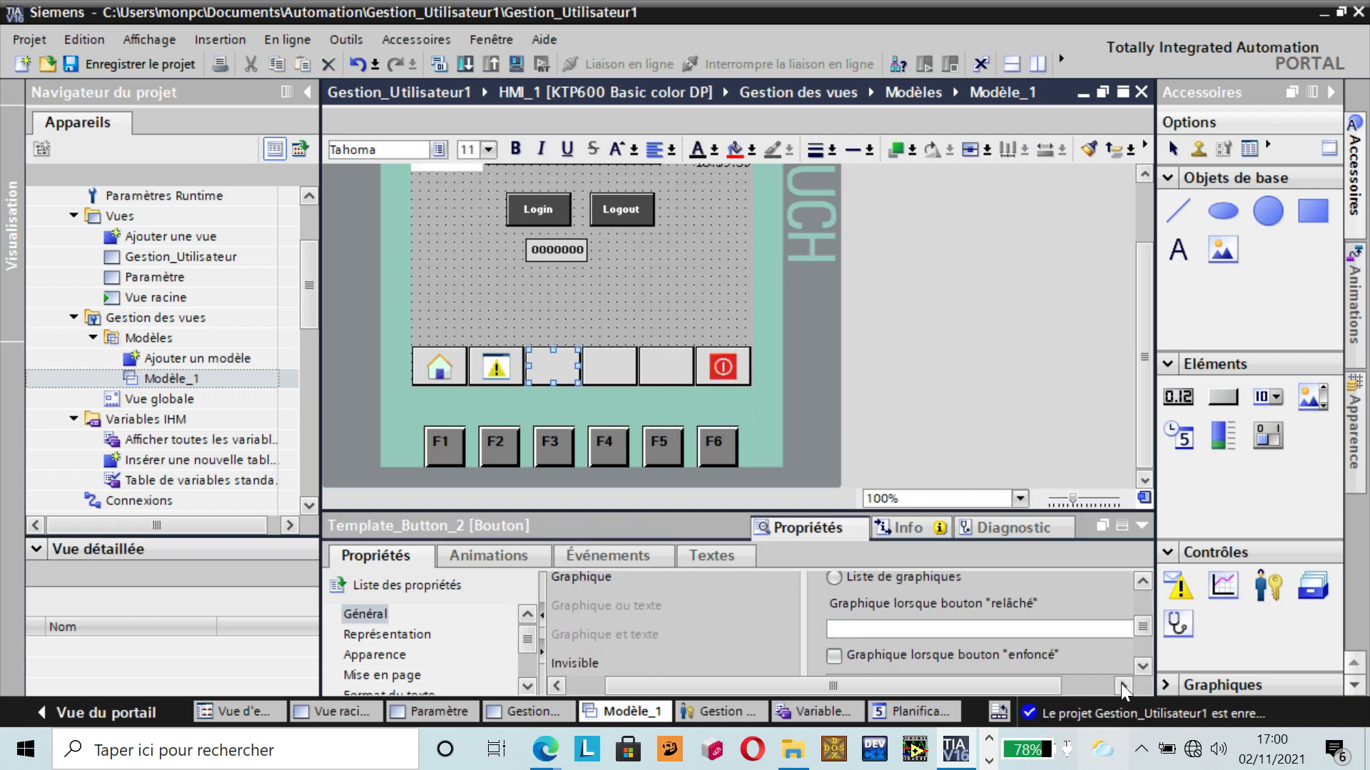
left_click(1122, 685)
left_click(1121, 685)
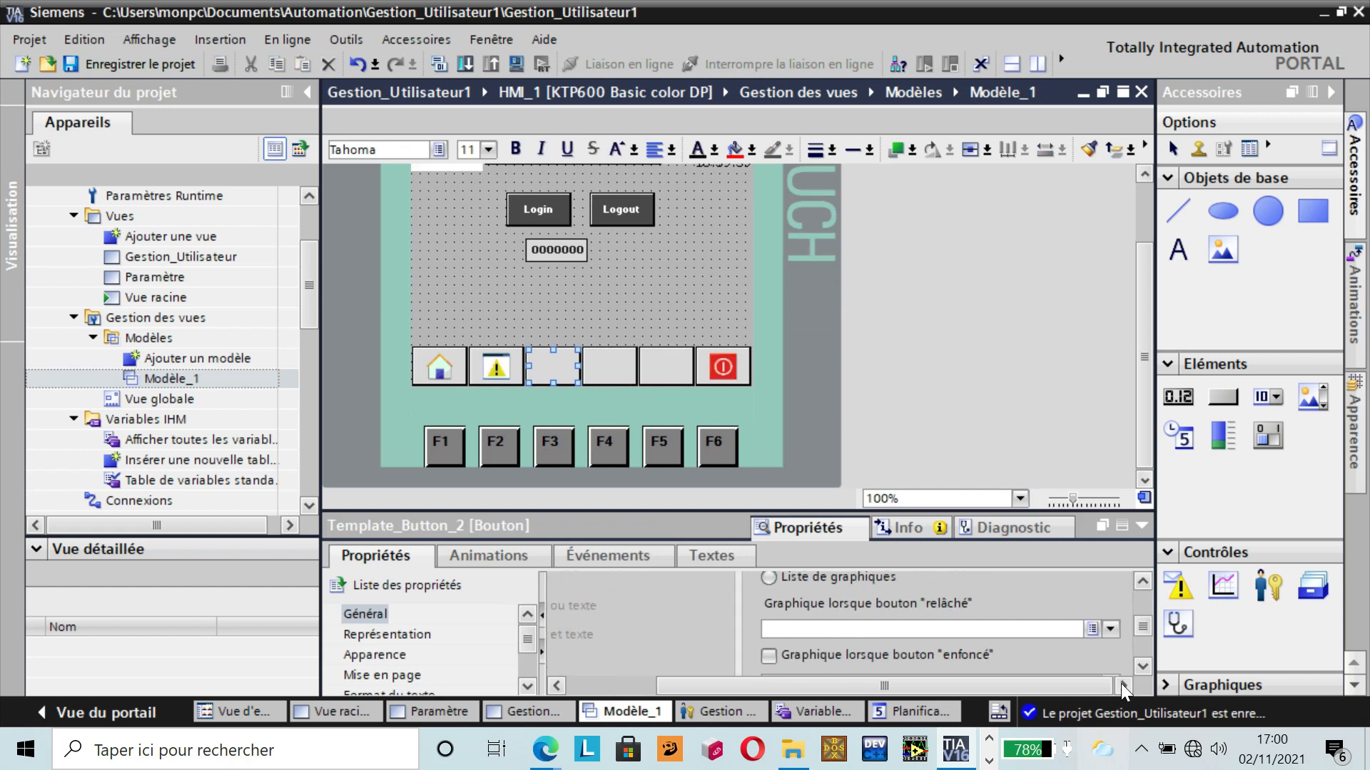
left_click(1111, 630)
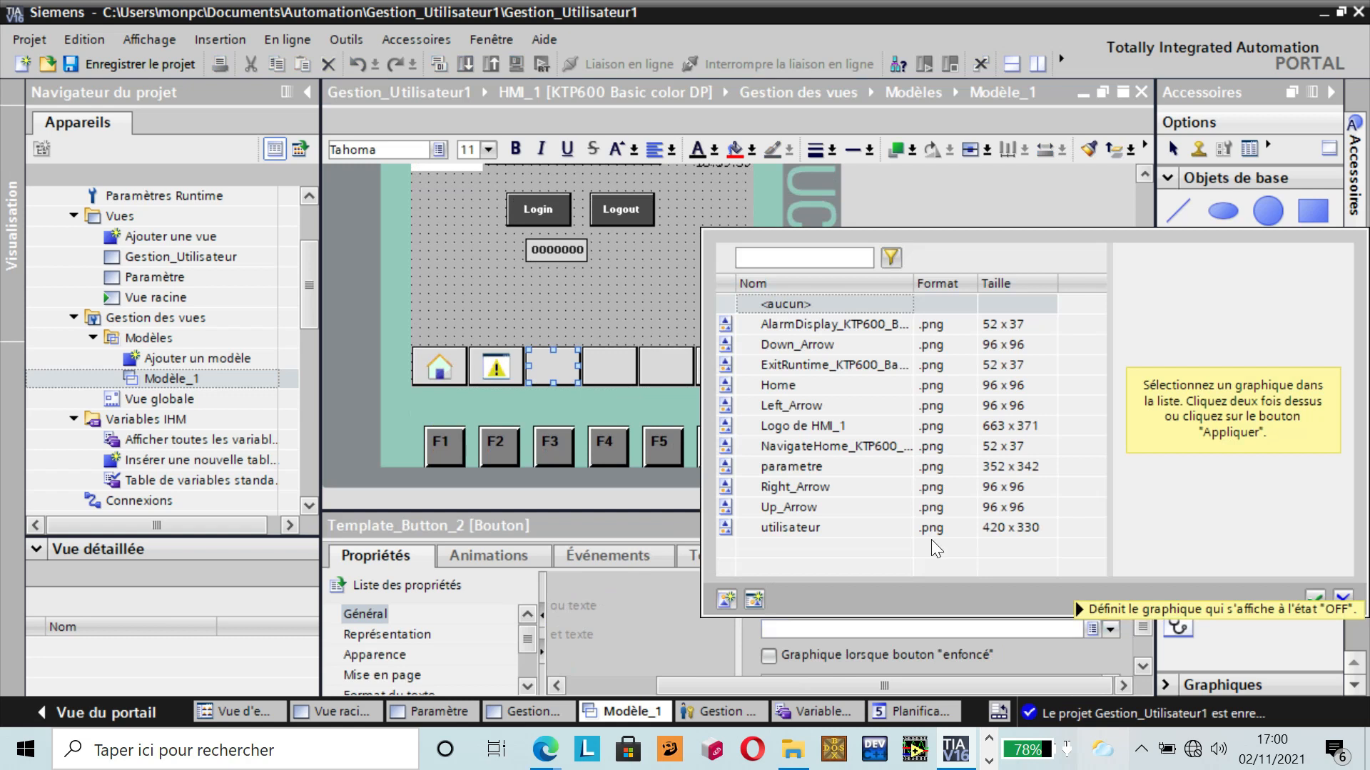
left_click(824, 467)
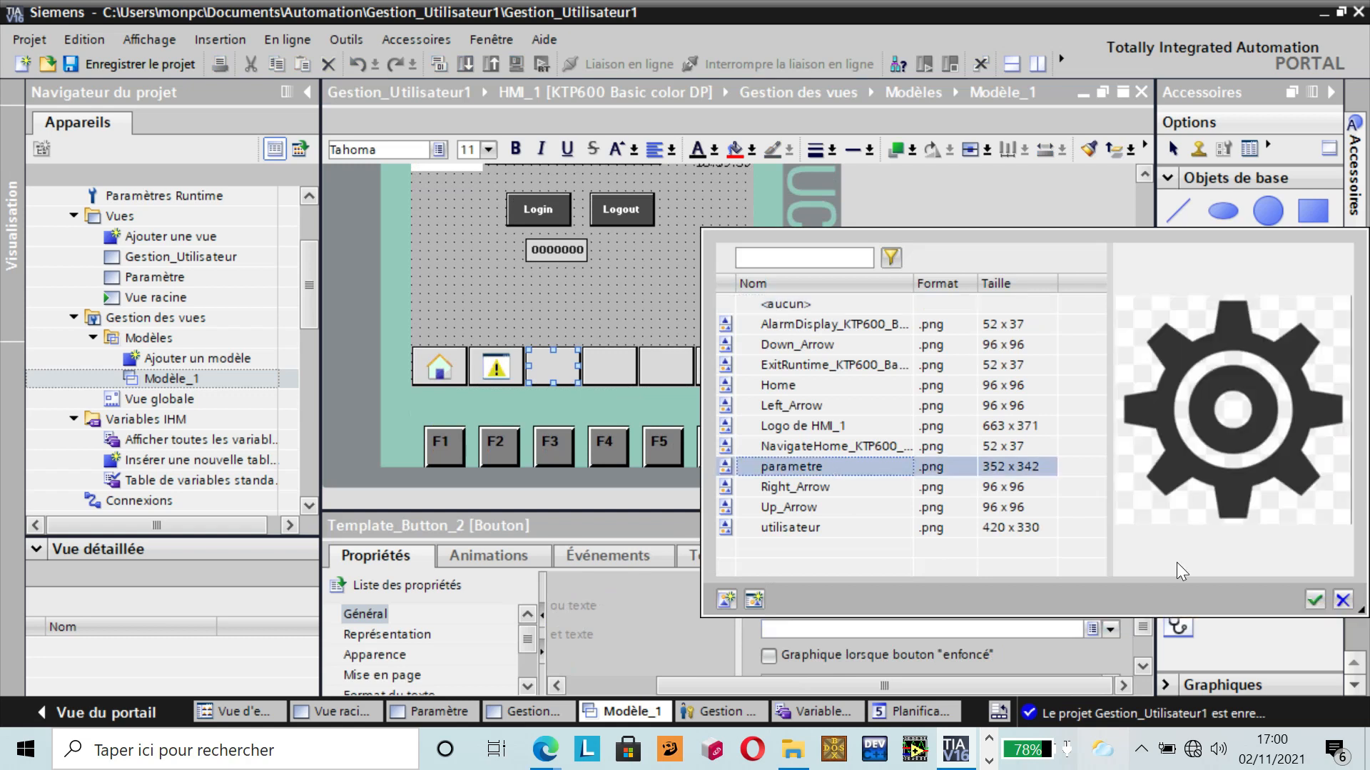
left_click(1308, 599)
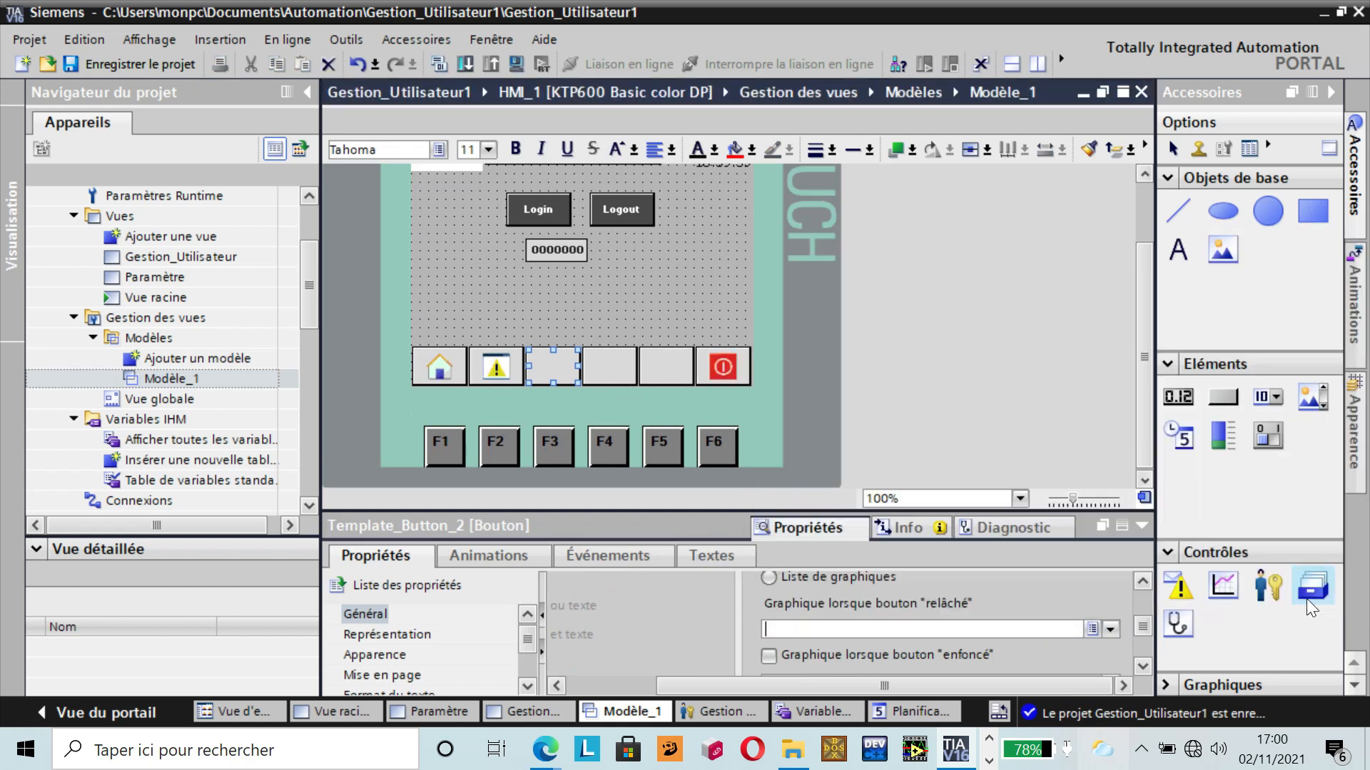
- Set the empty button above F4 to Graphique mode and assign the utilisateur graphic for its released ("relâché") state
left_click(608, 362)
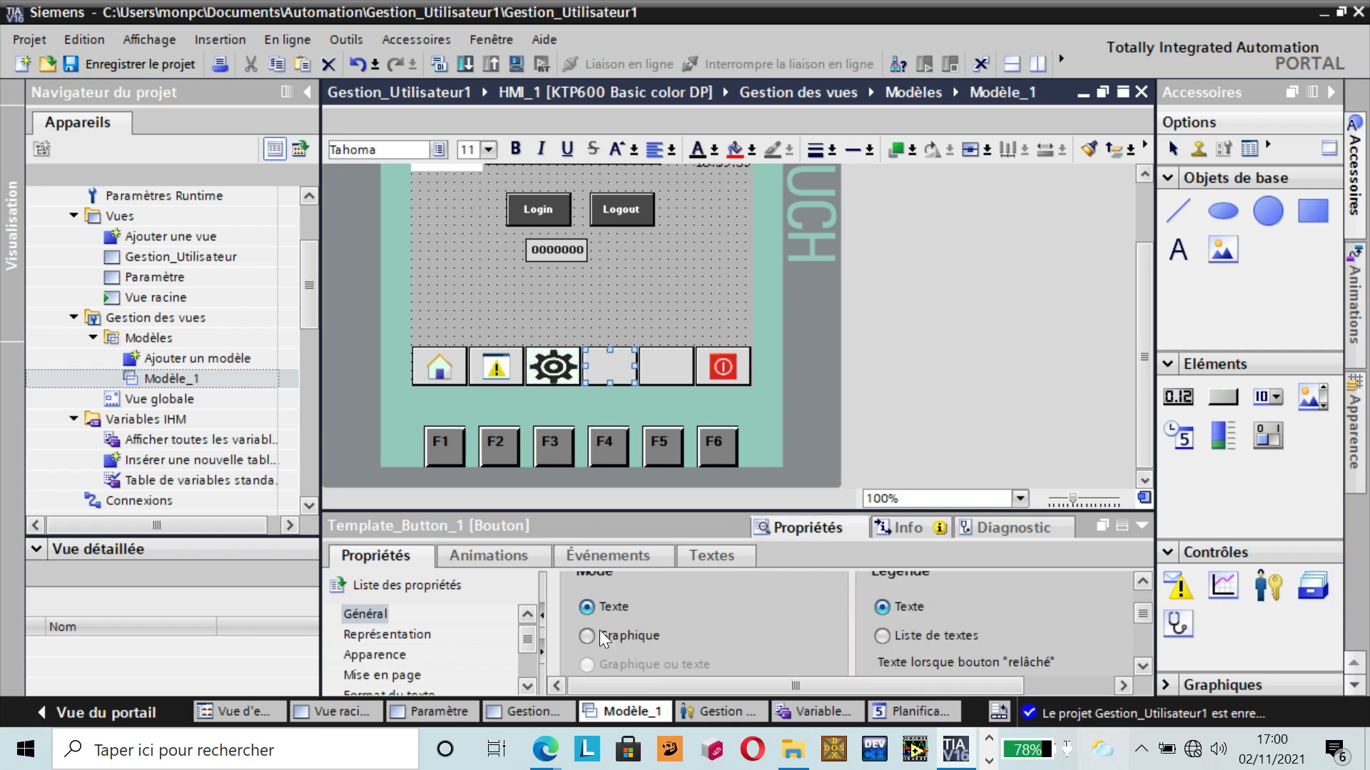
left_click(590, 631)
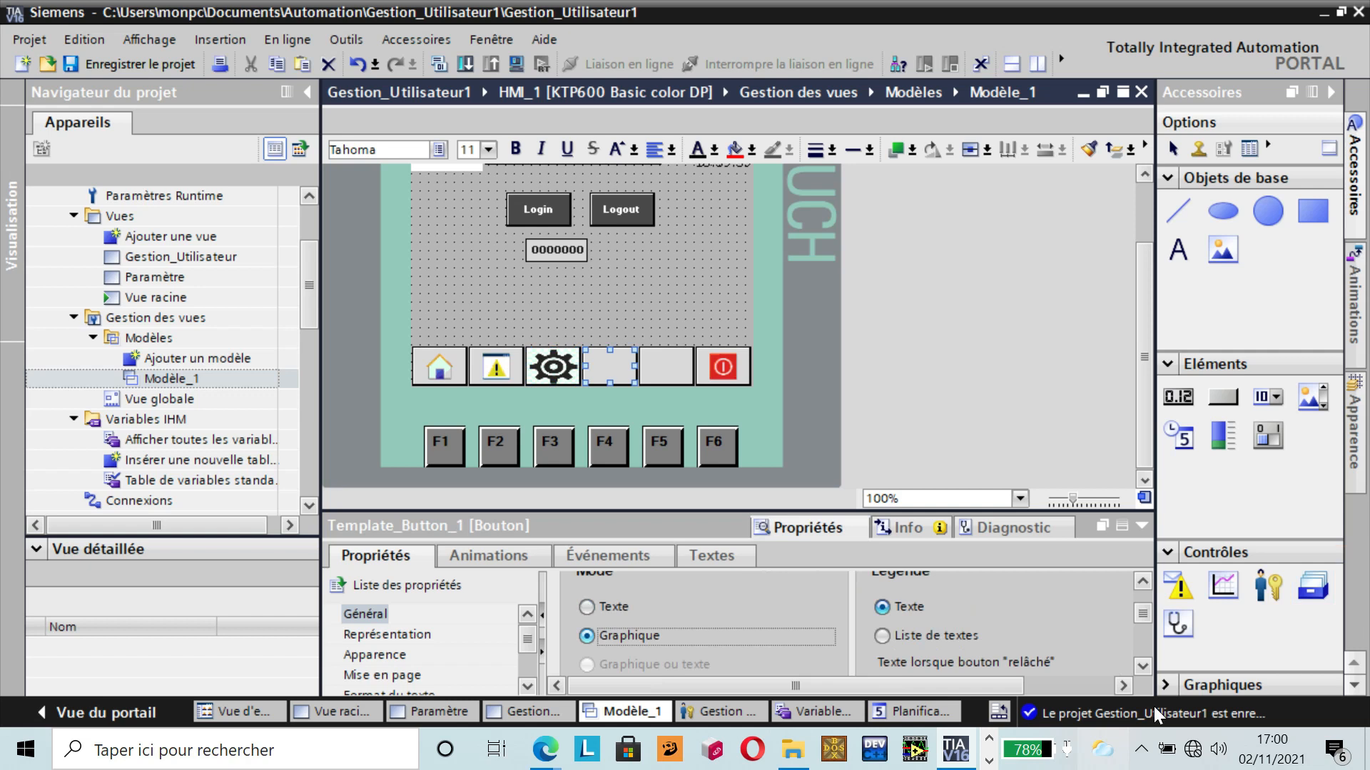
left_click(1142, 669)
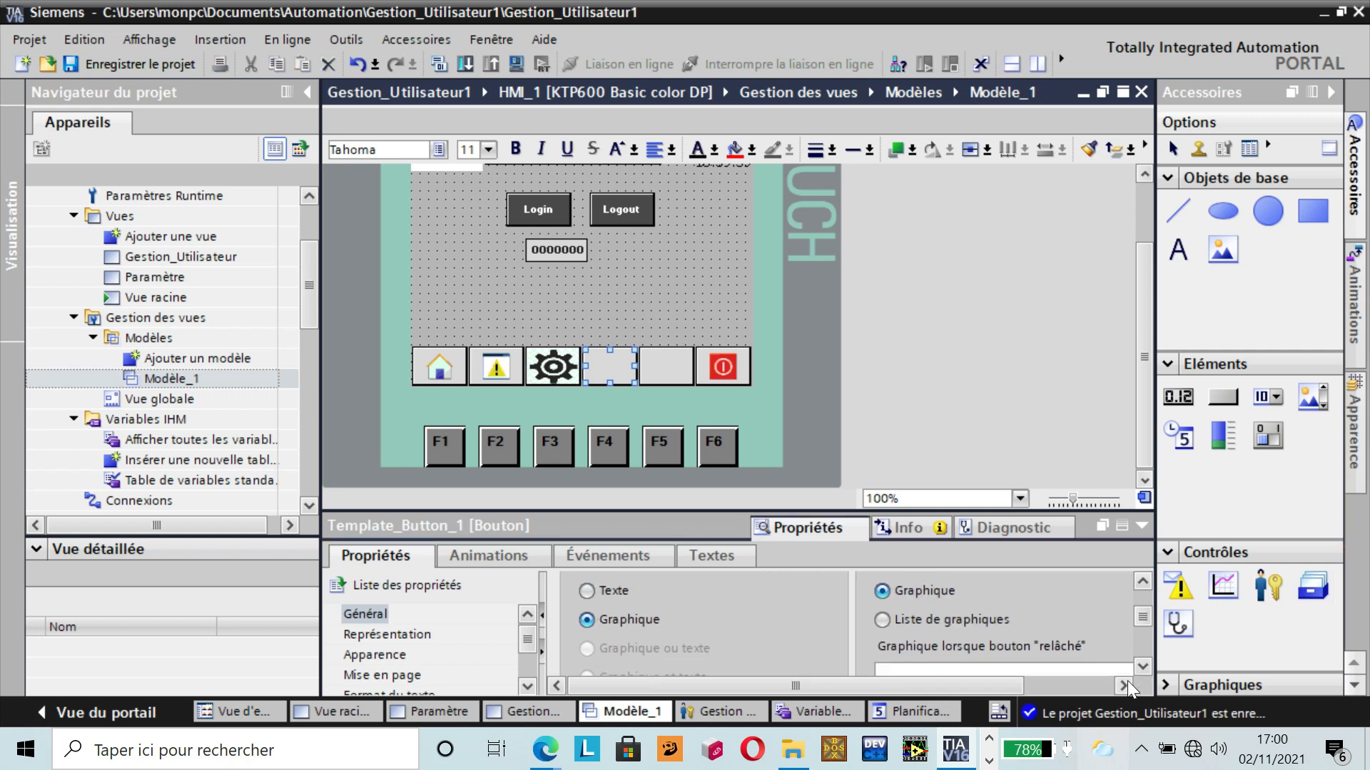
left_click(1127, 681)
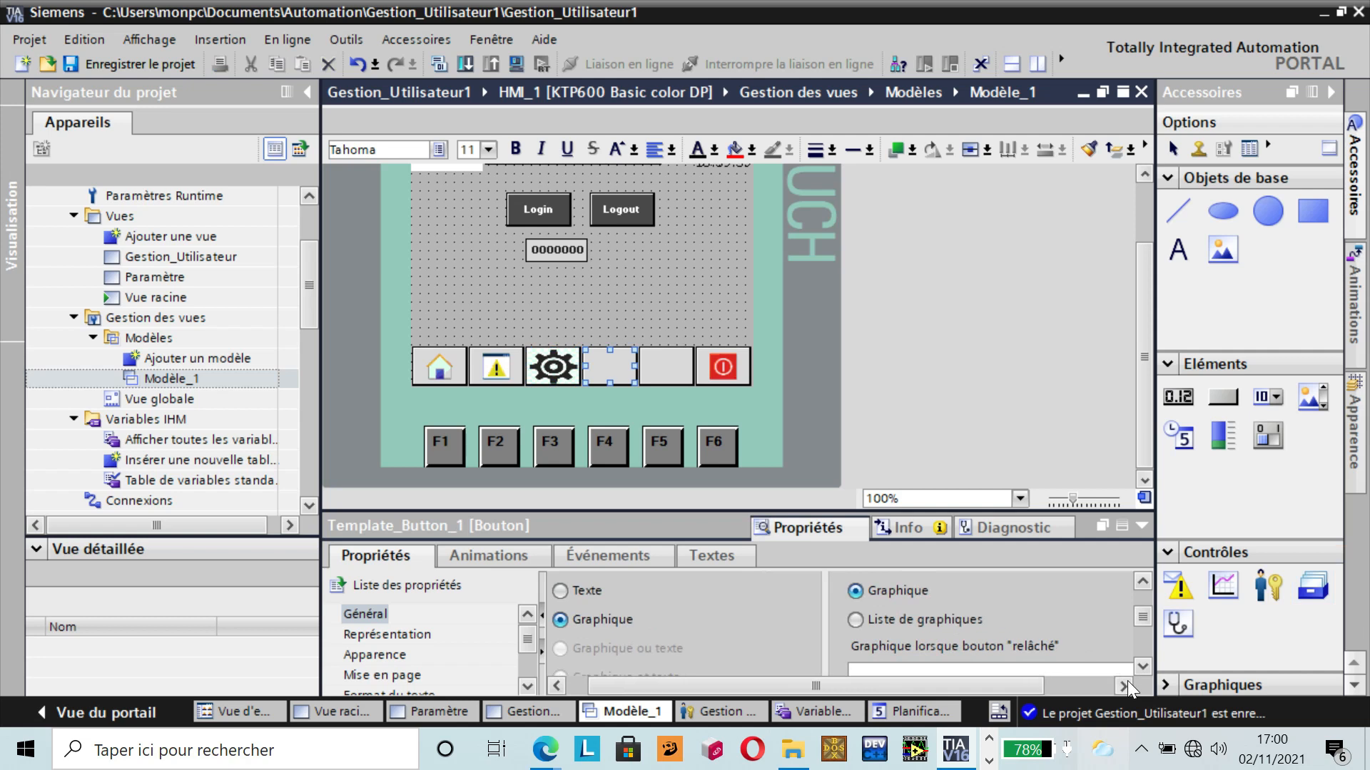
left_click(1127, 681)
left_click(1127, 680)
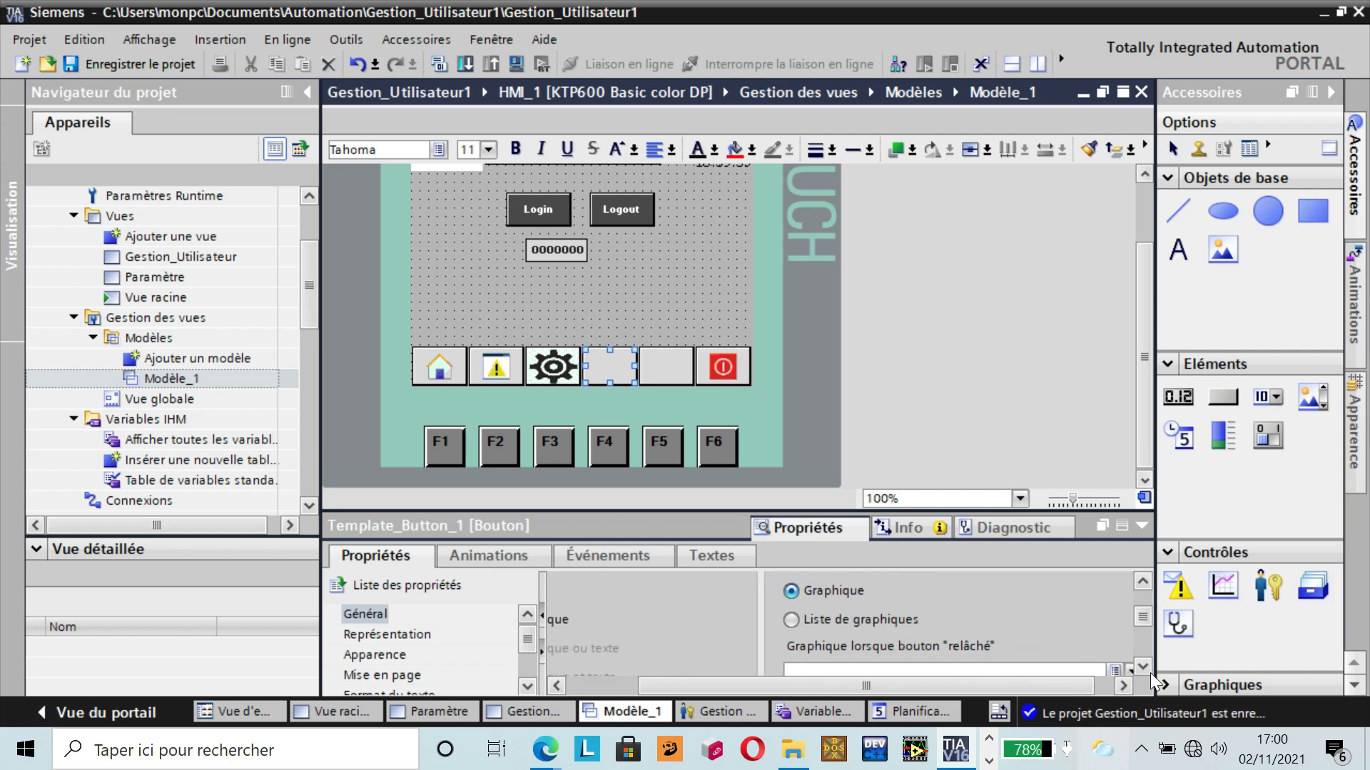
left_click(1148, 671)
left_click(1121, 684)
left_click(1122, 684)
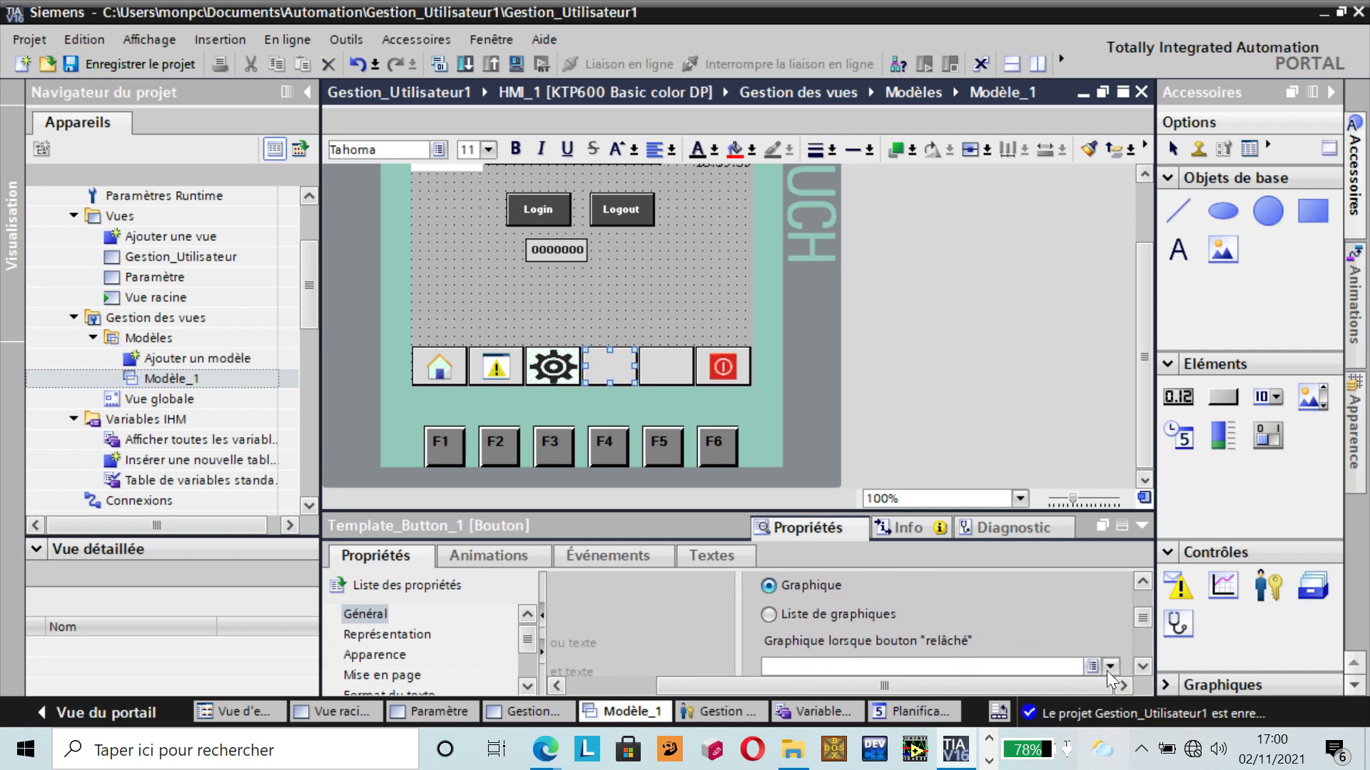
left_click(1110, 667)
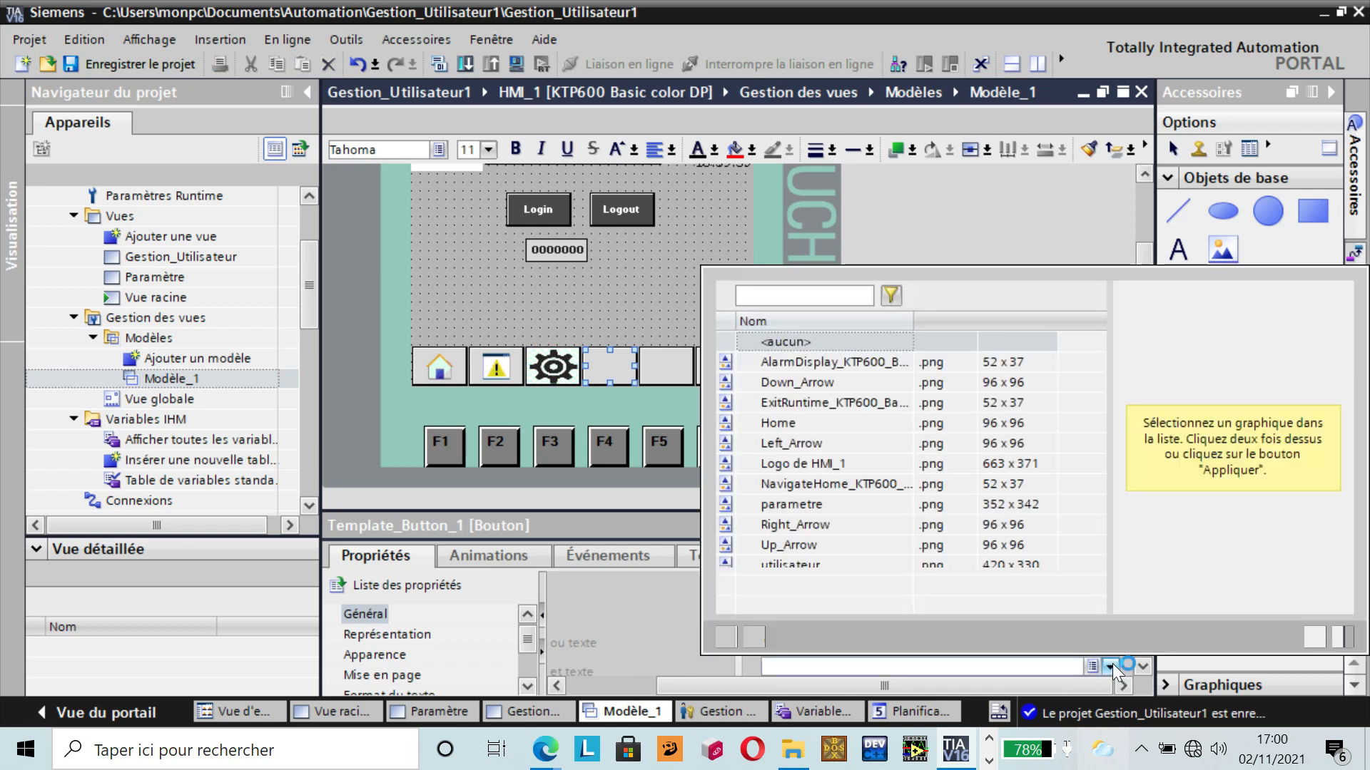
left_click(822, 567)
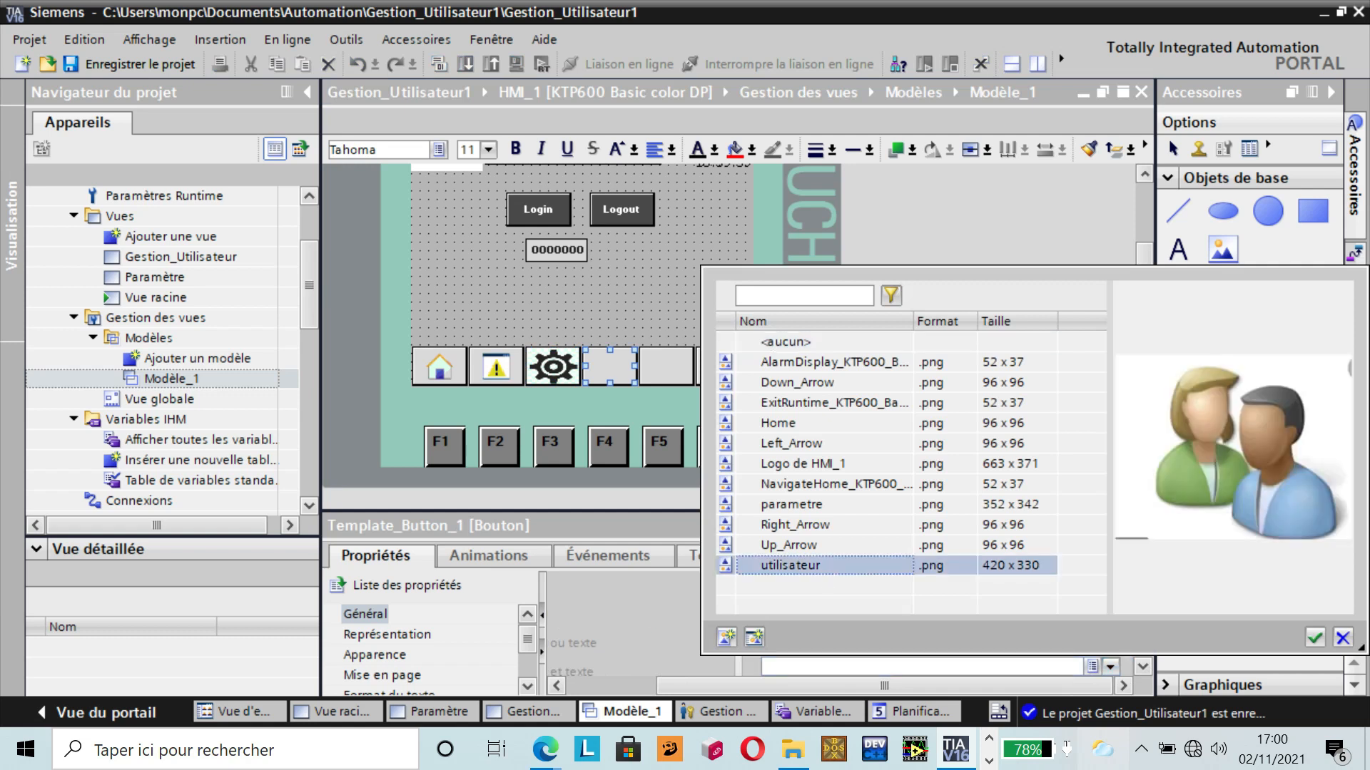
left_click(1315, 640)
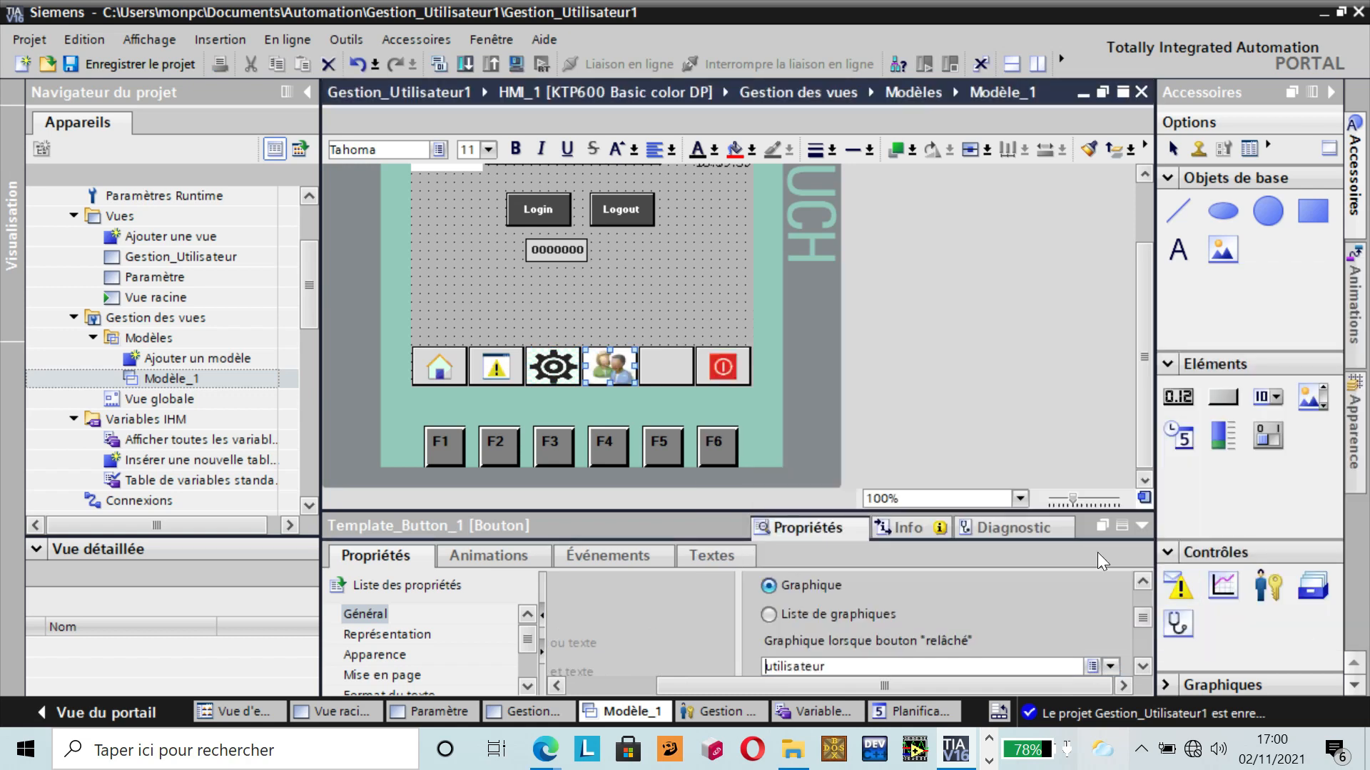
- Set the runtime security authorization of the gear button above F3 to Contrôle
left_click(551, 368)
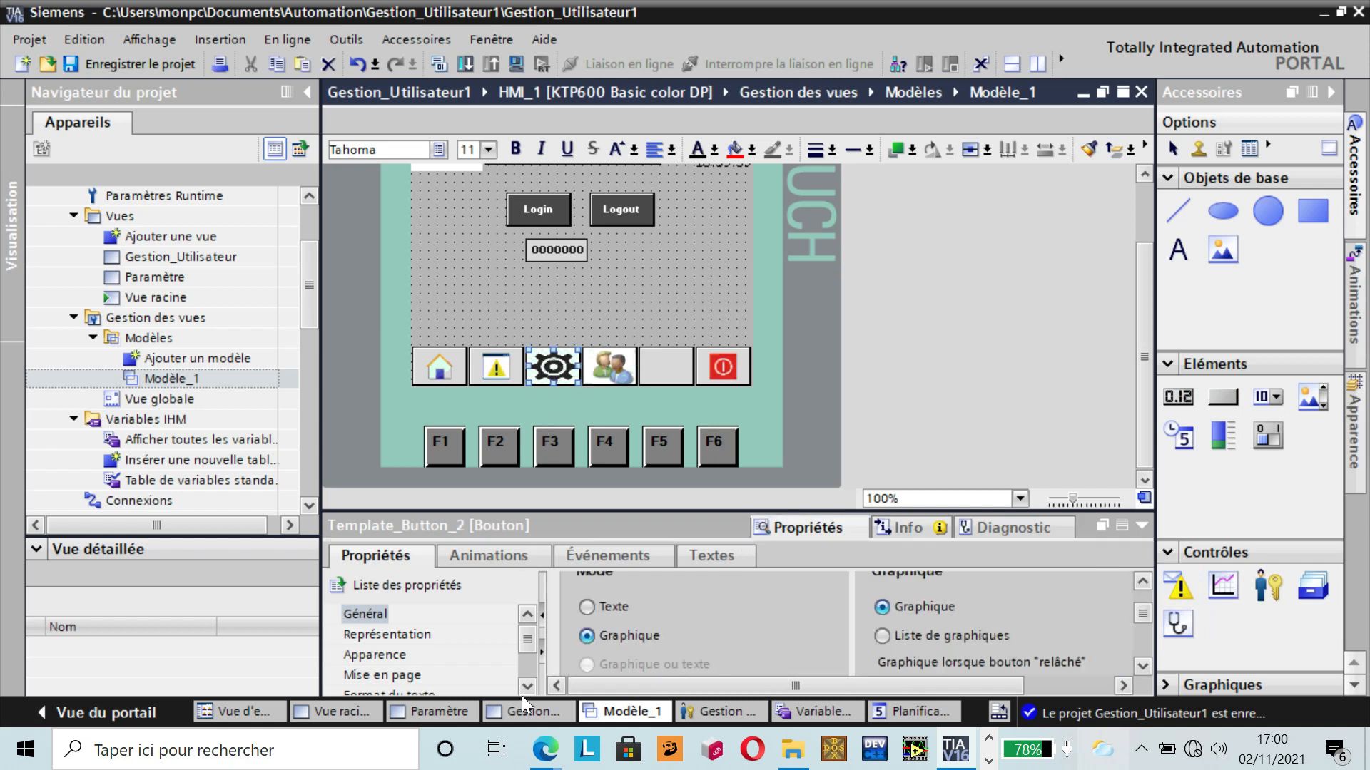
scroll(524, 688, "down", 3)
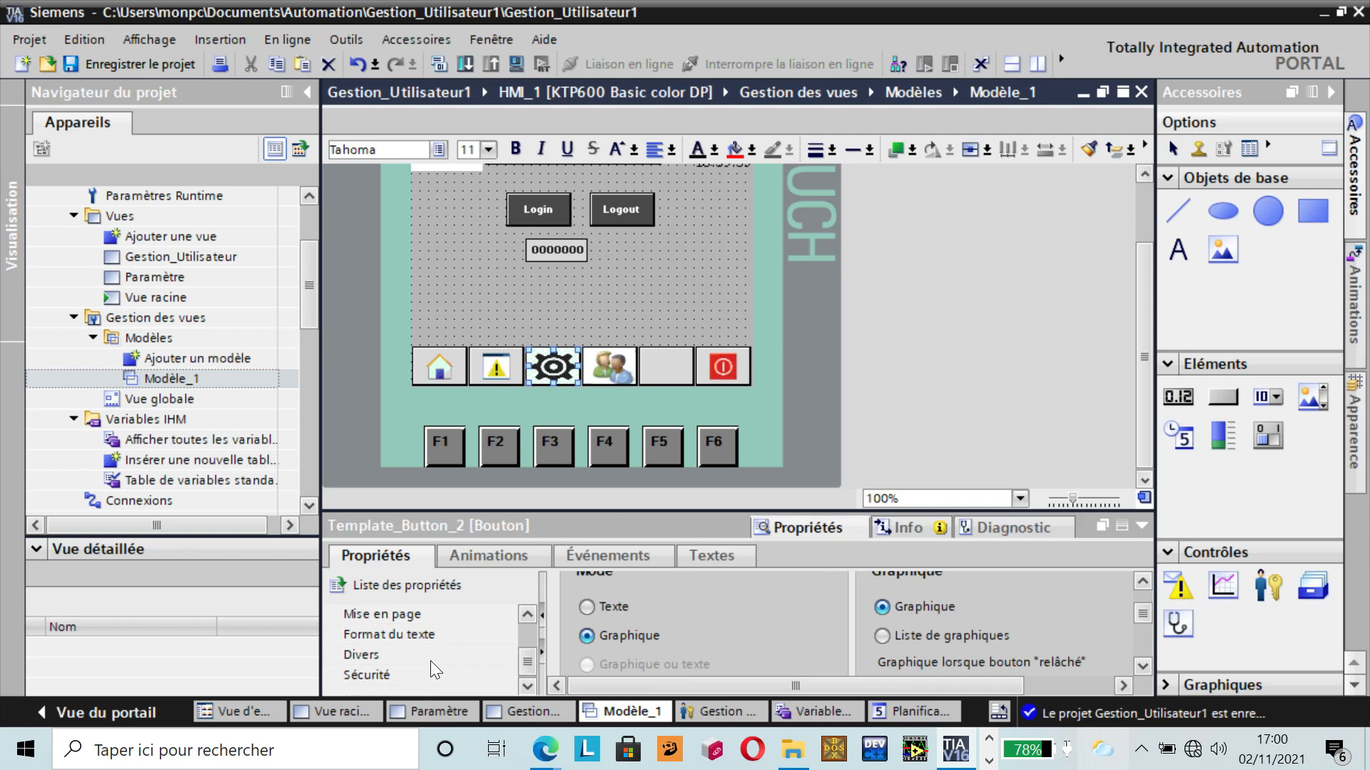
left_click(391, 674)
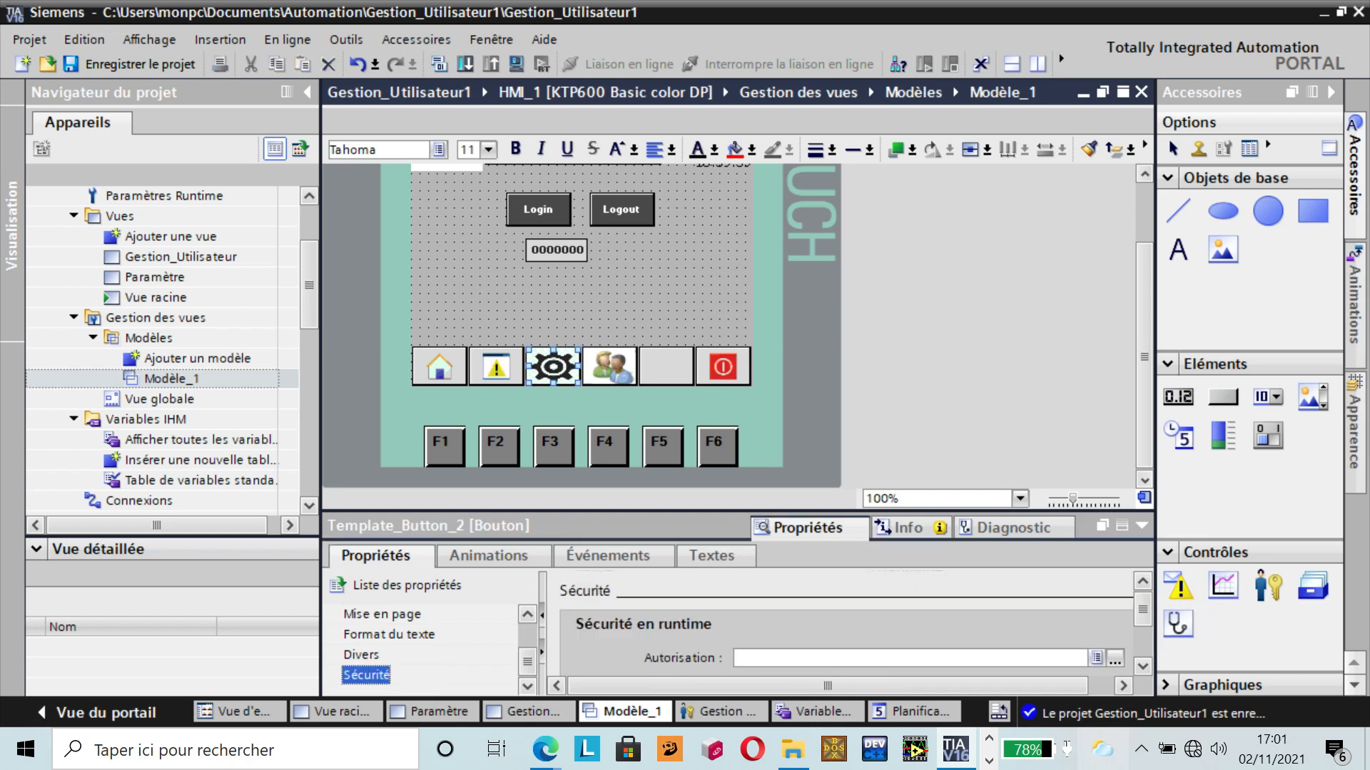
left_click(1122, 663)
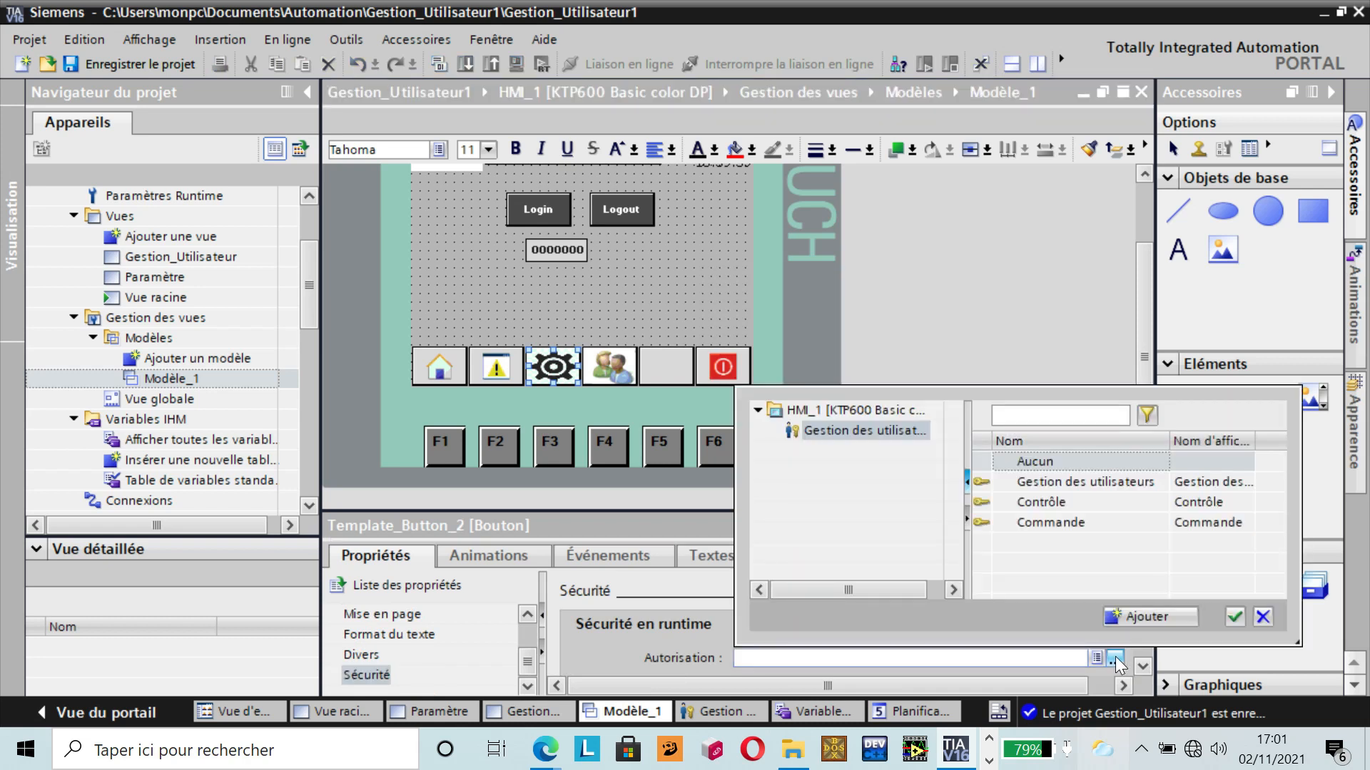
left_click(1050, 503)
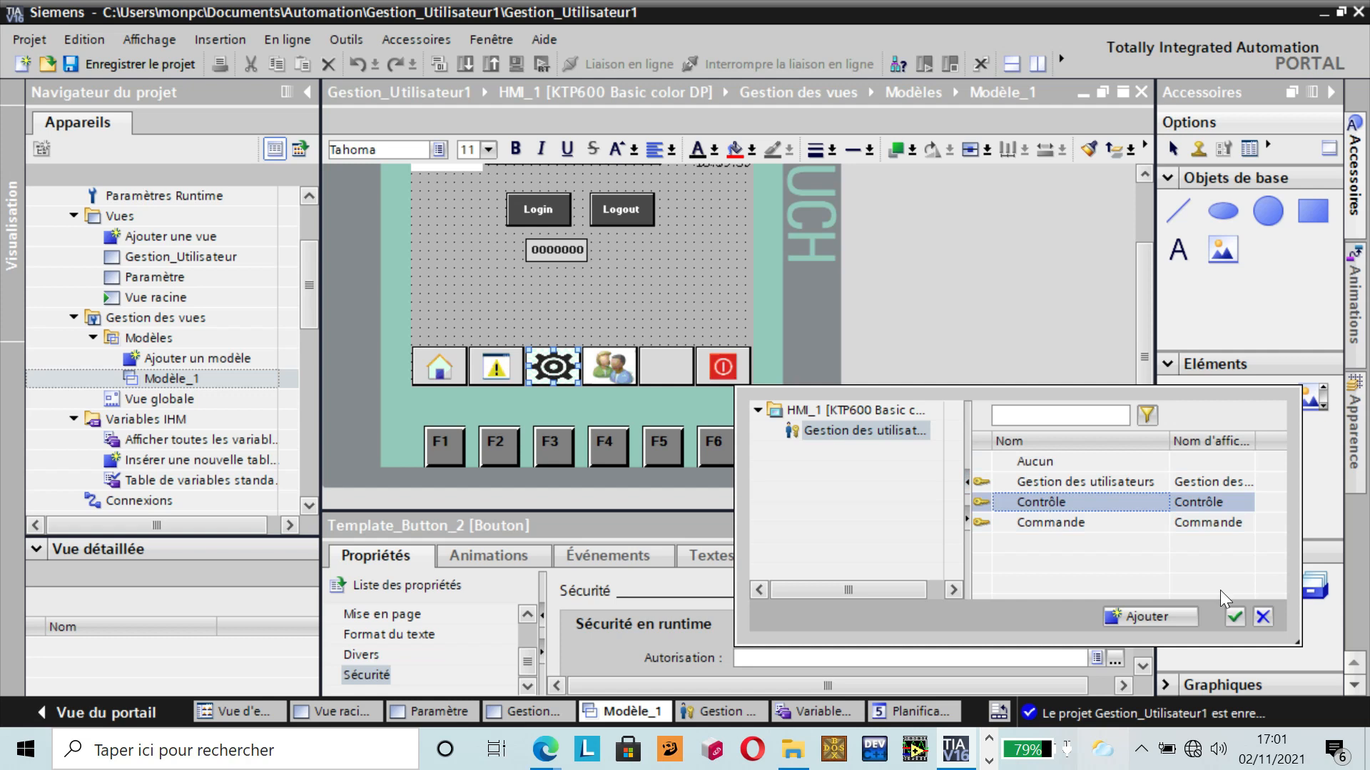
left_click(1231, 612)
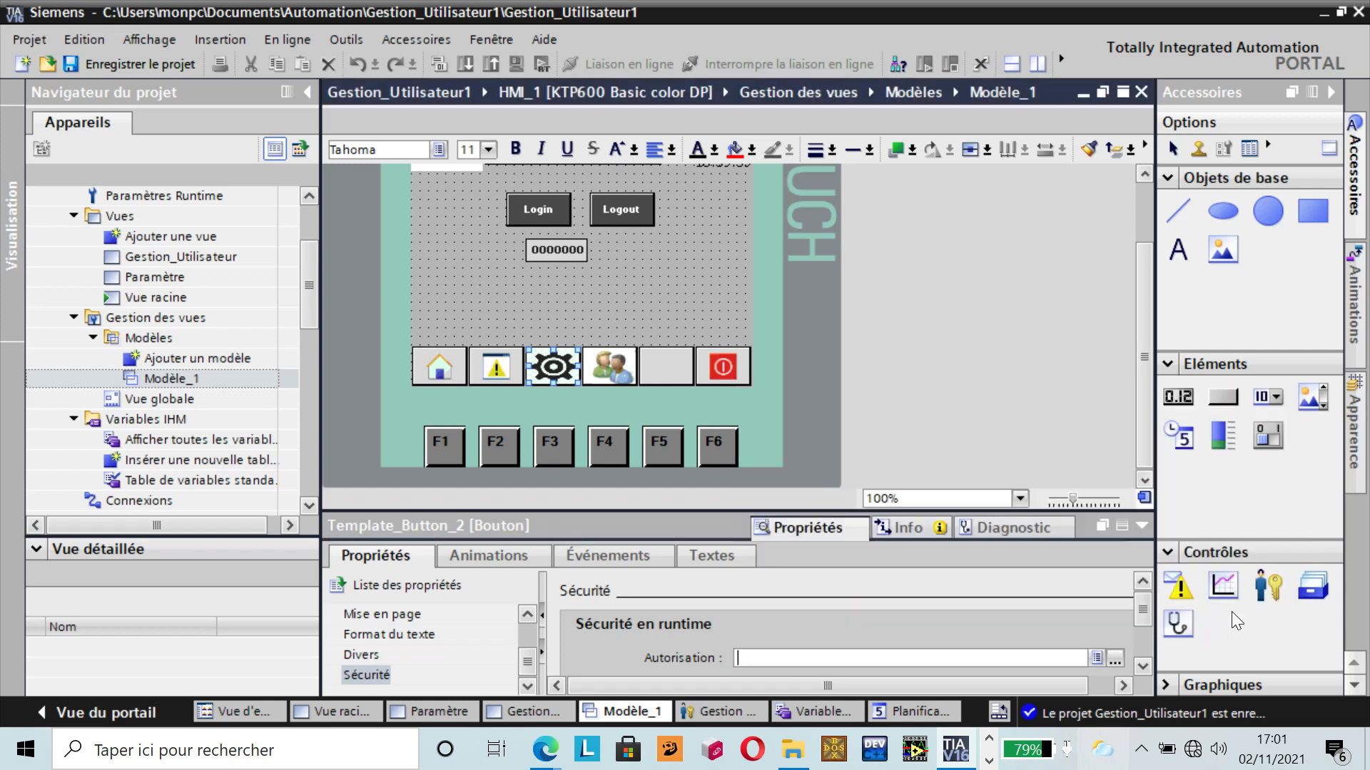
left_click(1143, 665)
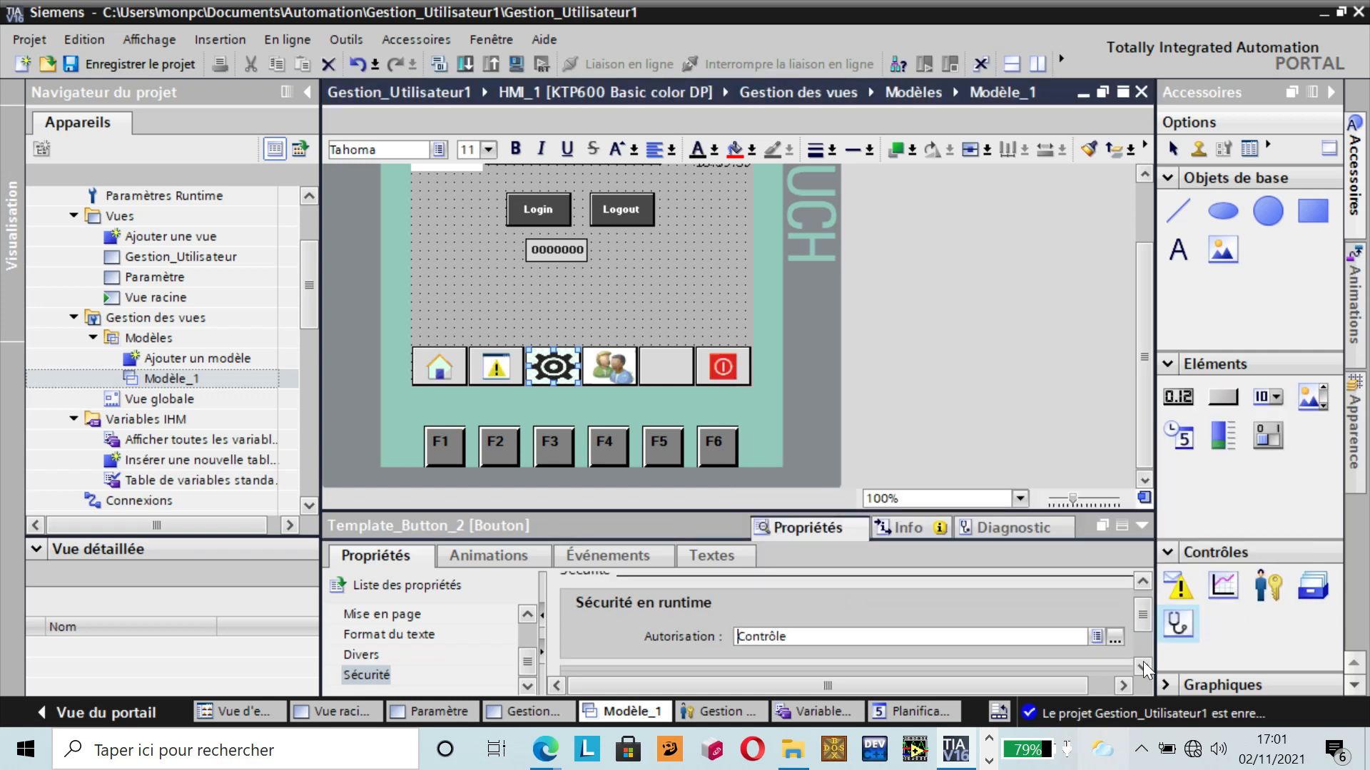
left_click(1142, 663)
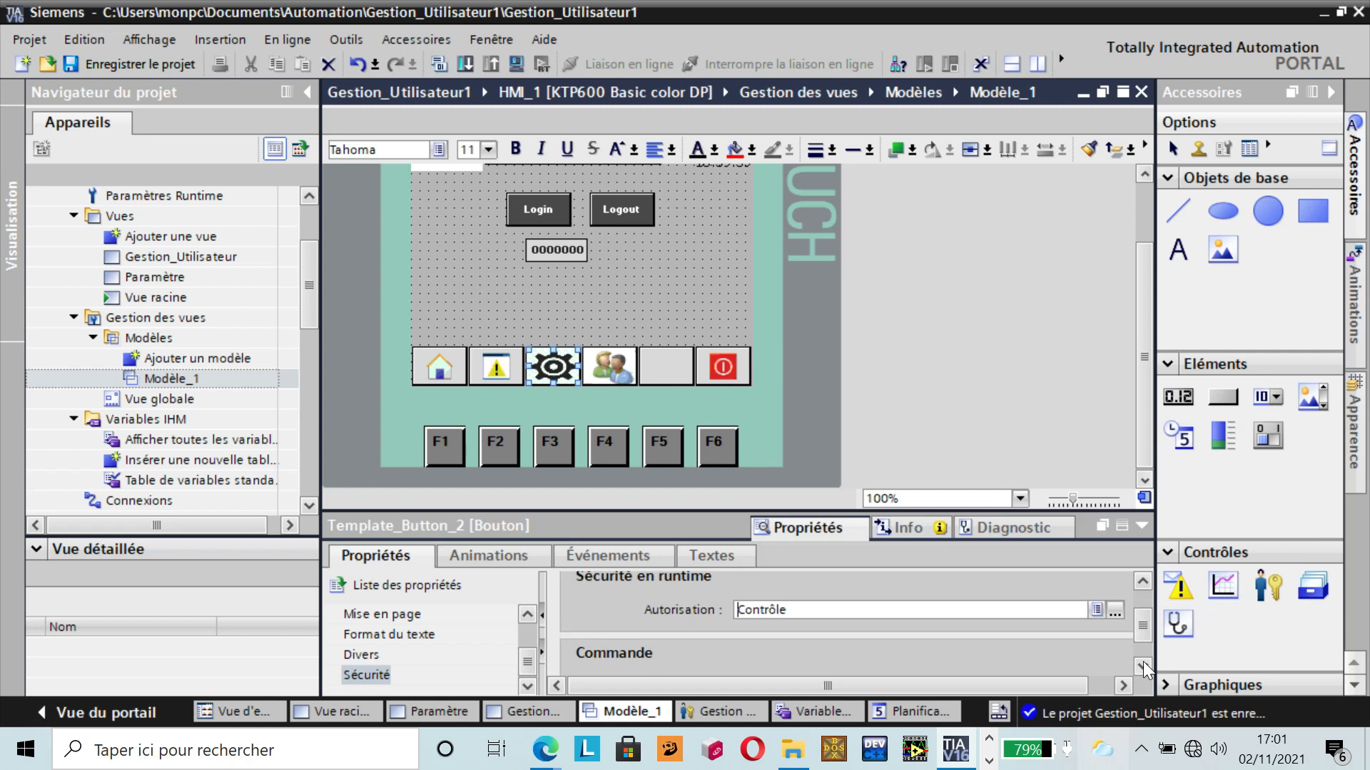
left_click(1143, 665)
left_click(1143, 664)
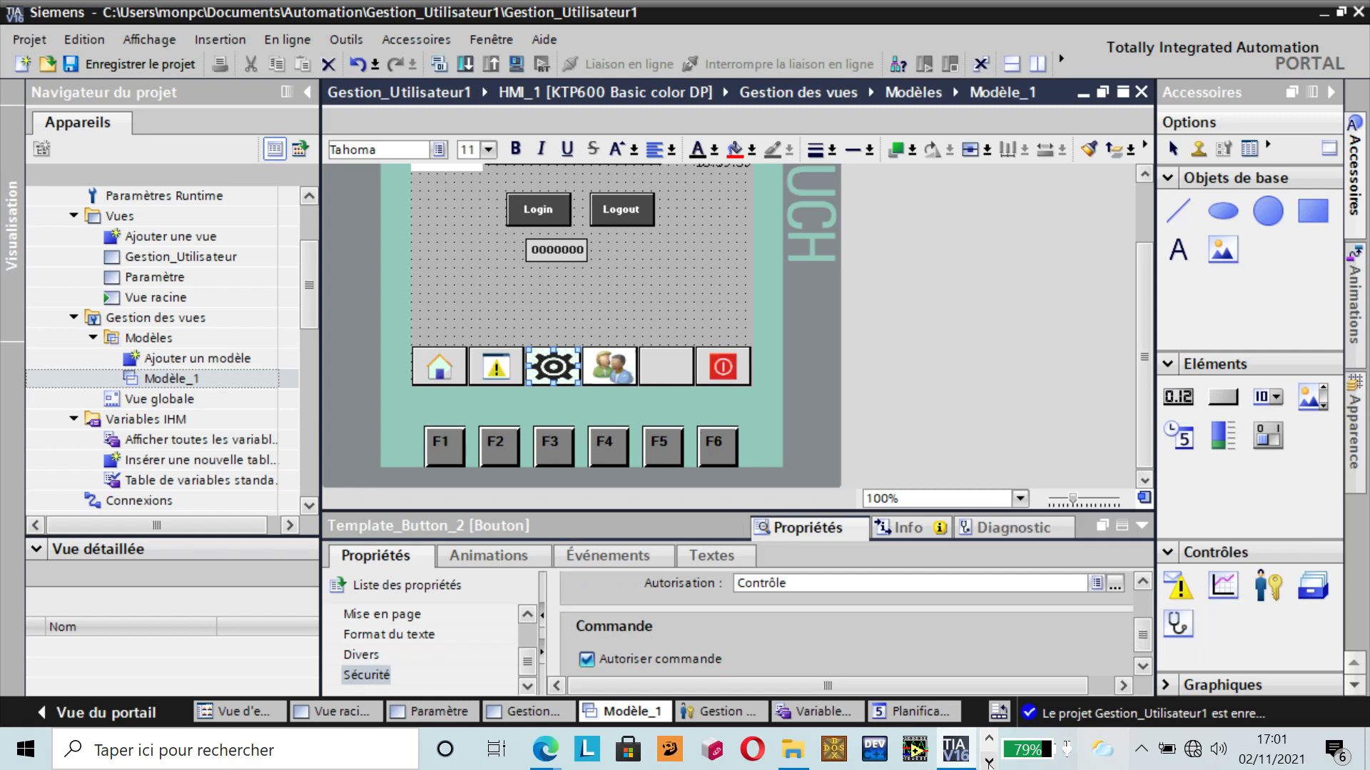
- Set the runtime security authorization of the users button above F4 to Gestion des utilisateurs
left_click(618, 366)
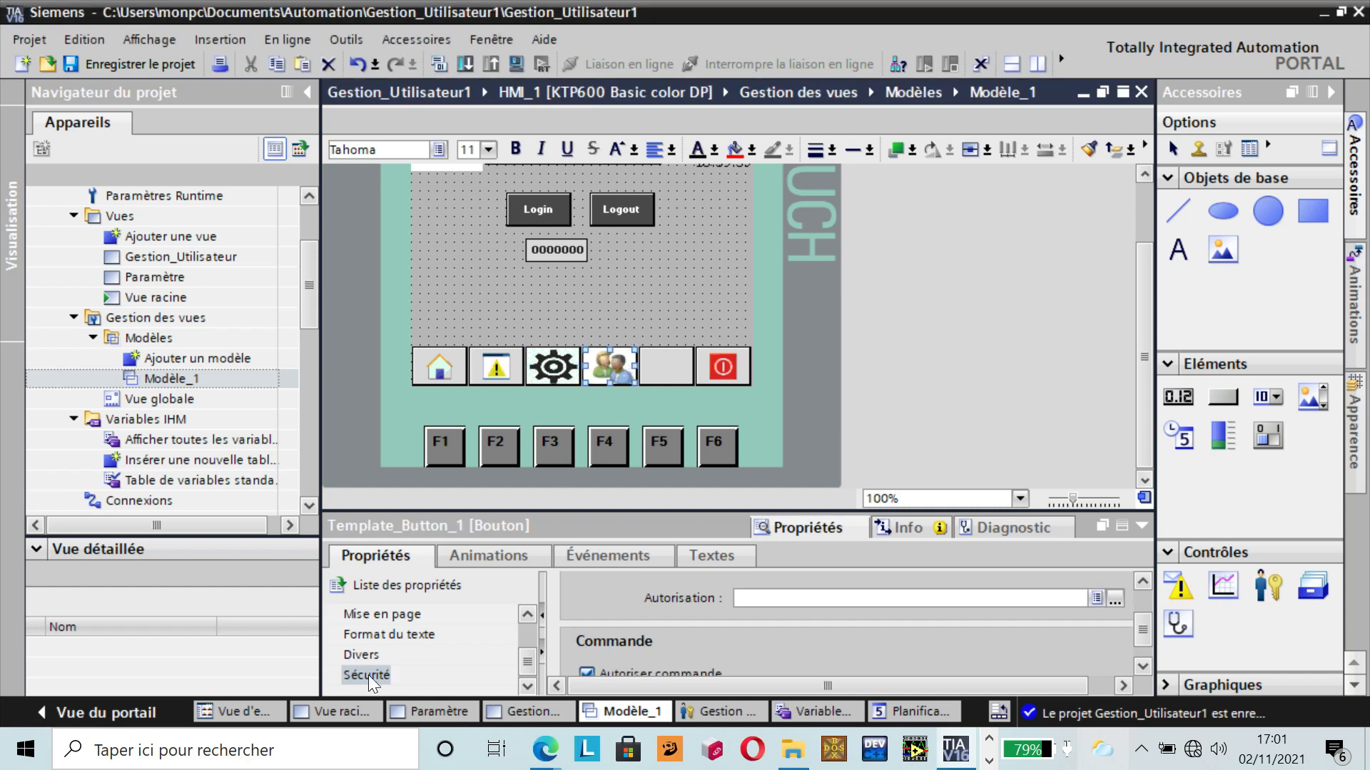
left_click(368, 675)
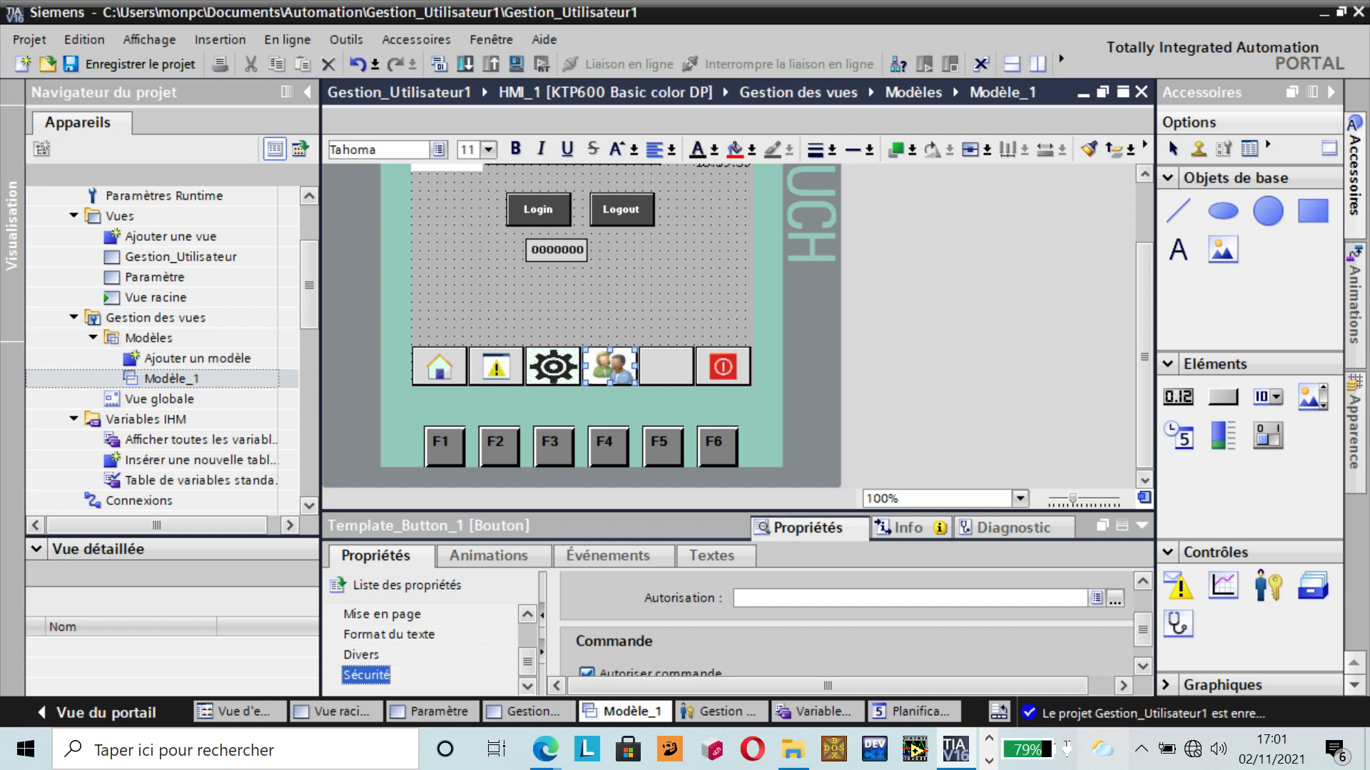
left_click(1116, 599)
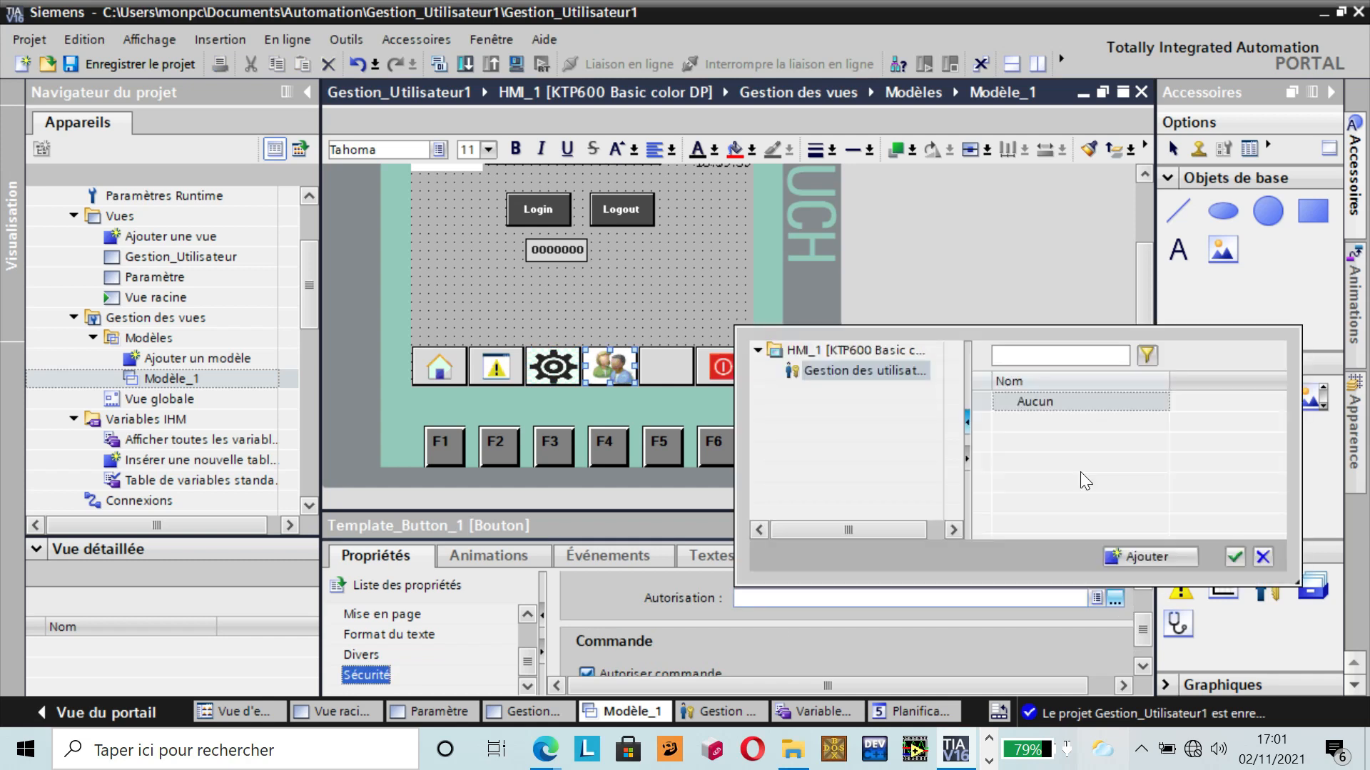
left_click(1089, 421)
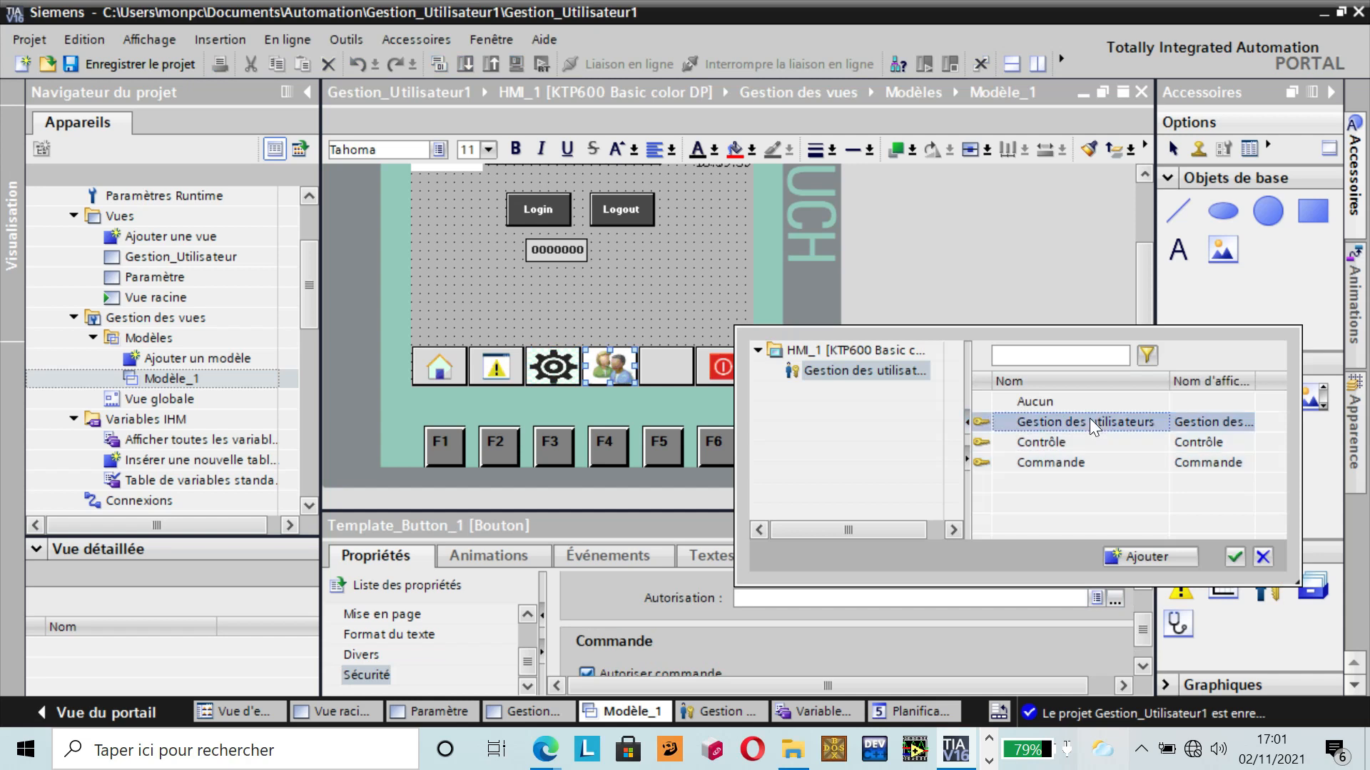
left_click(1237, 561)
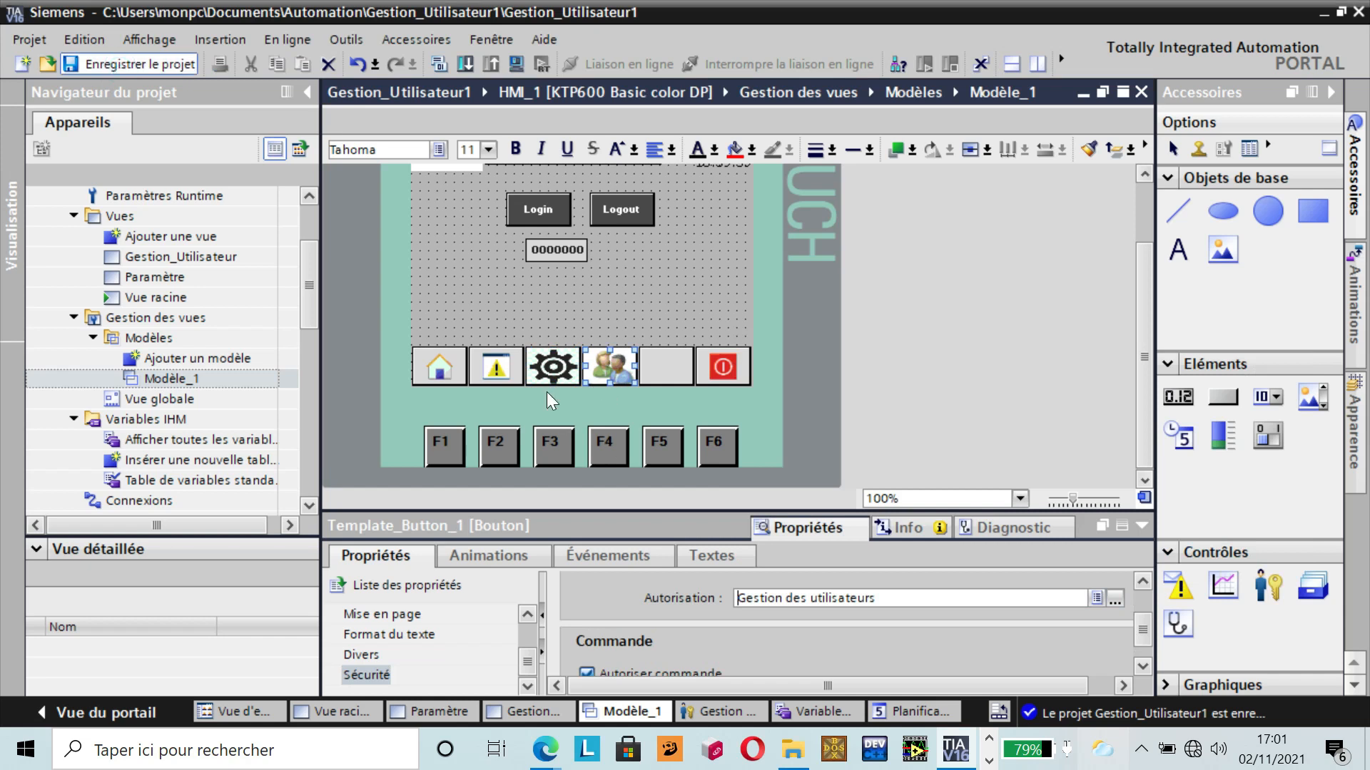
- Add the ActiverVue function to the Relâcher event of the gear button above F3
left_click(561, 370)
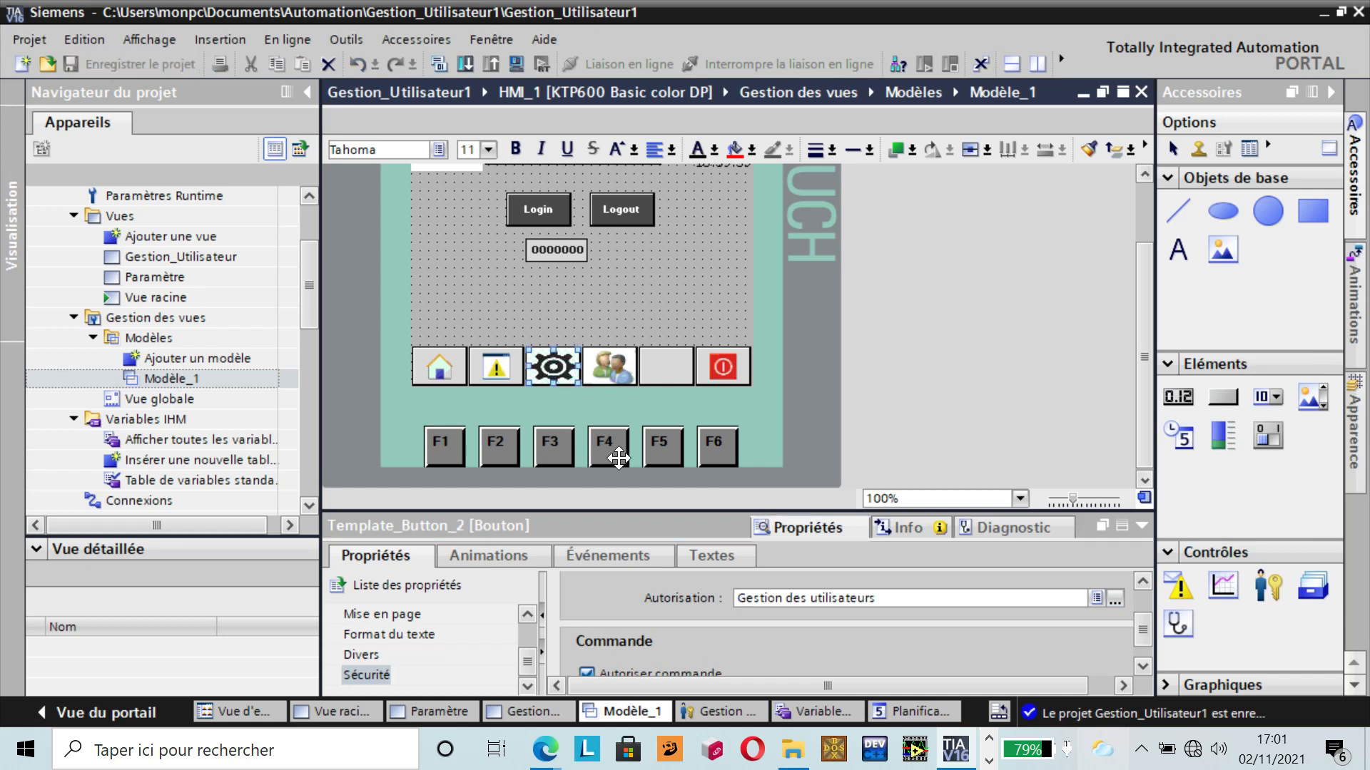
left_click(618, 556)
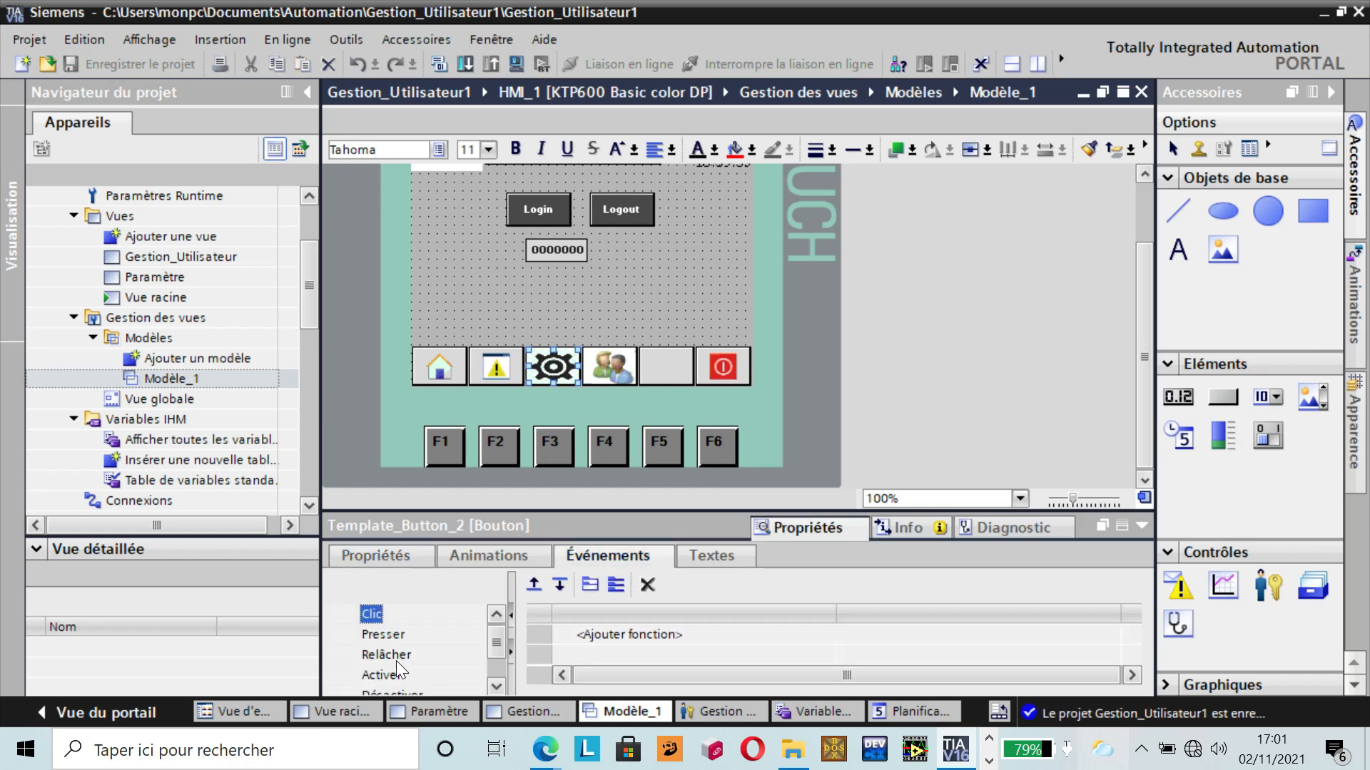
left_click(494, 685)
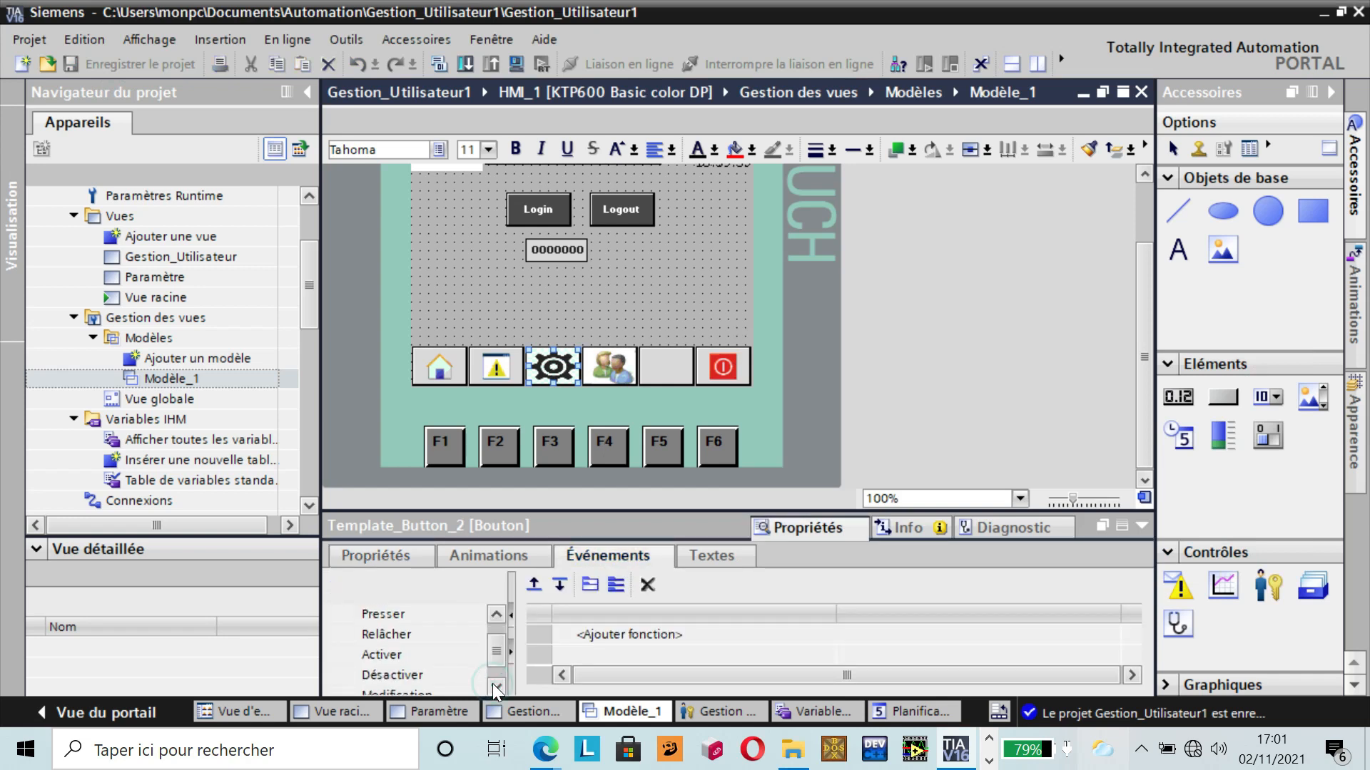
left_click(409, 635)
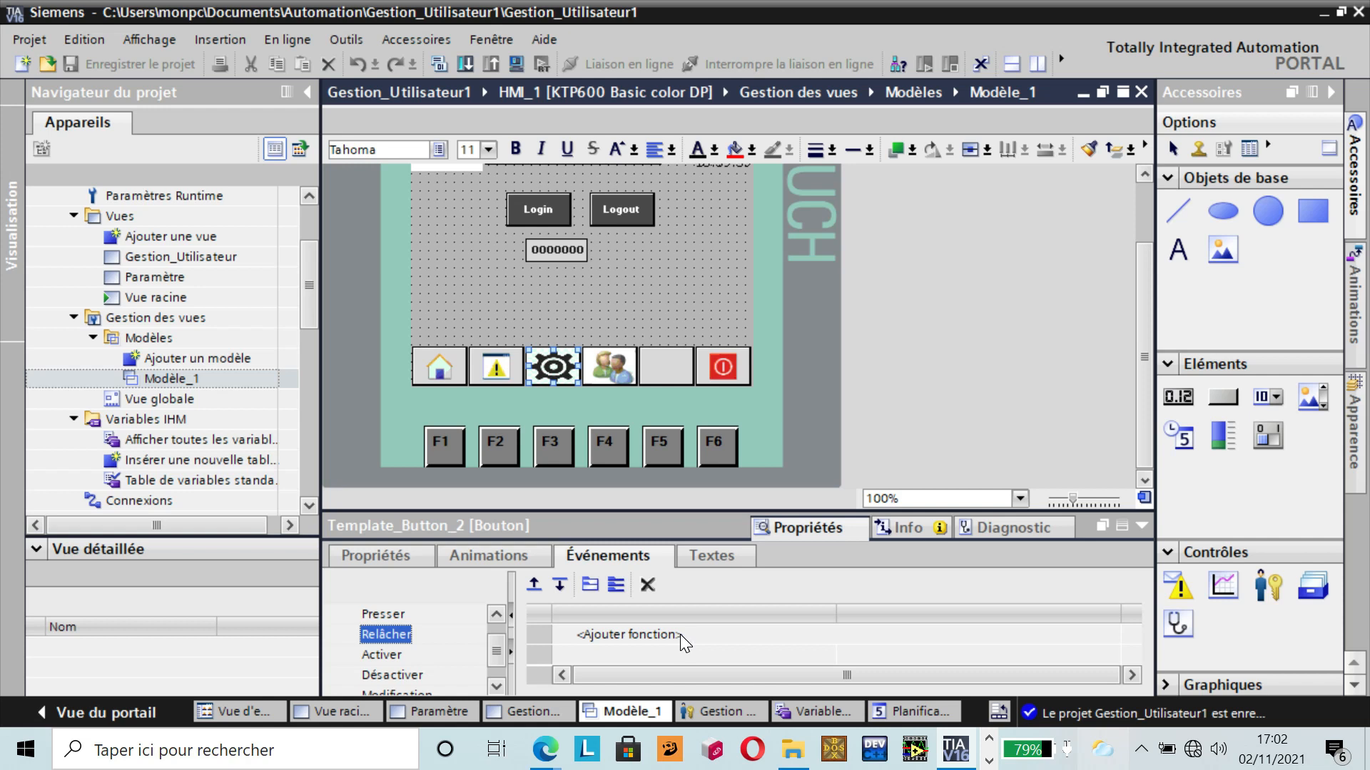
left_click(679, 635)
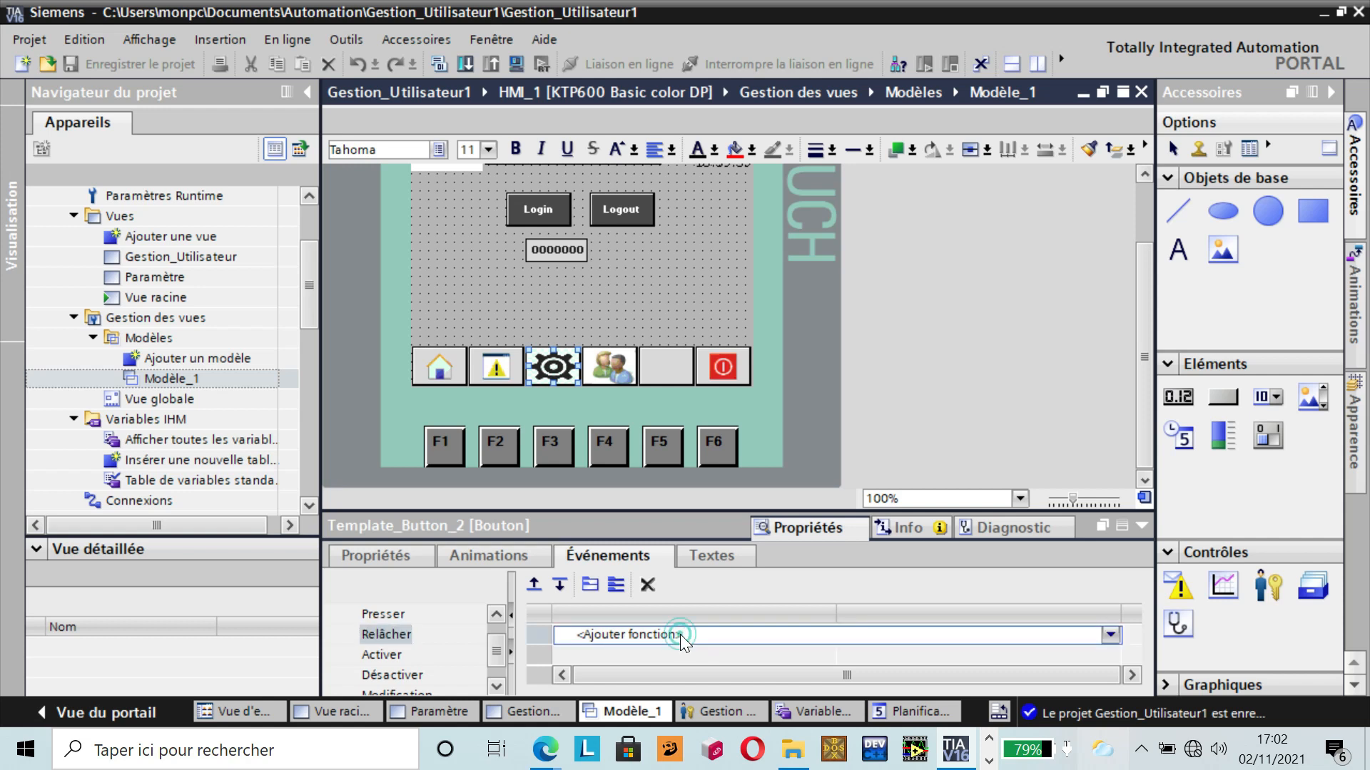
left_click(1107, 633)
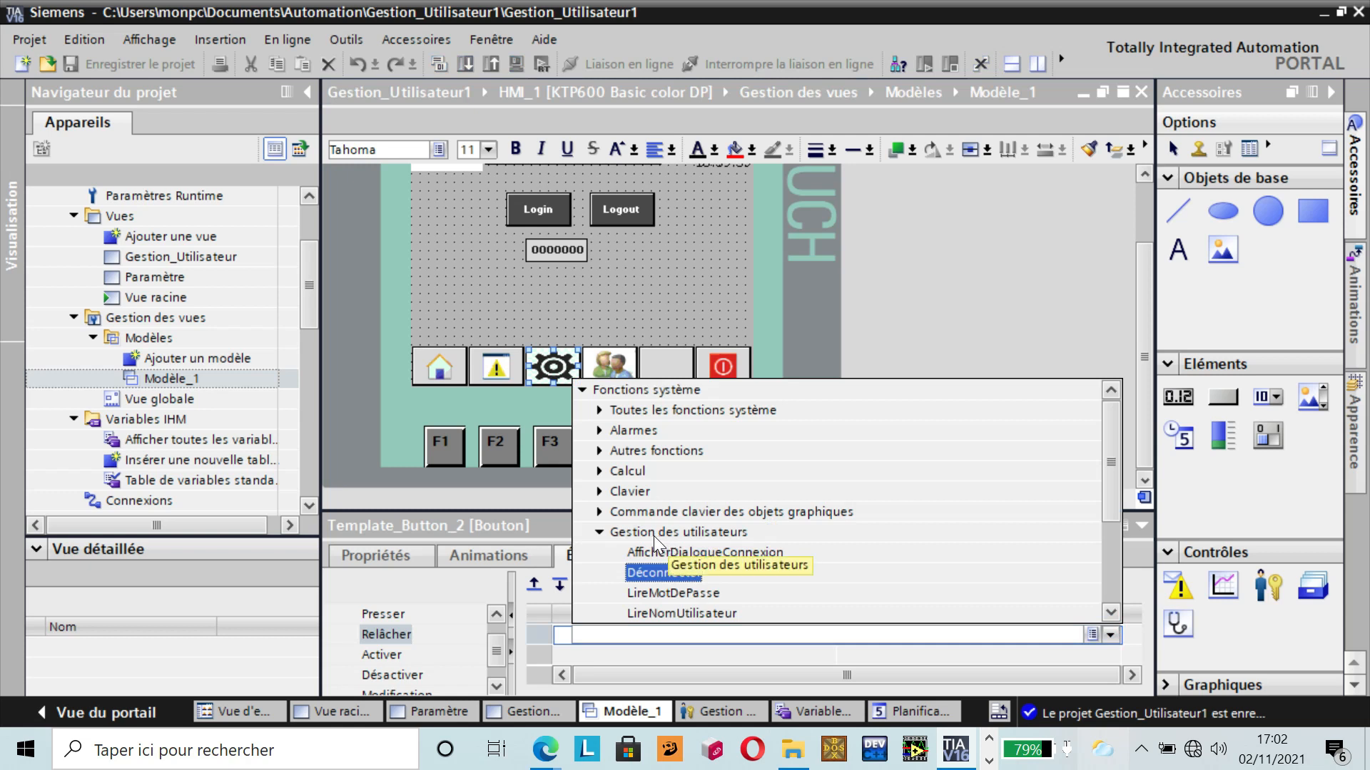
left_click(1088, 657)
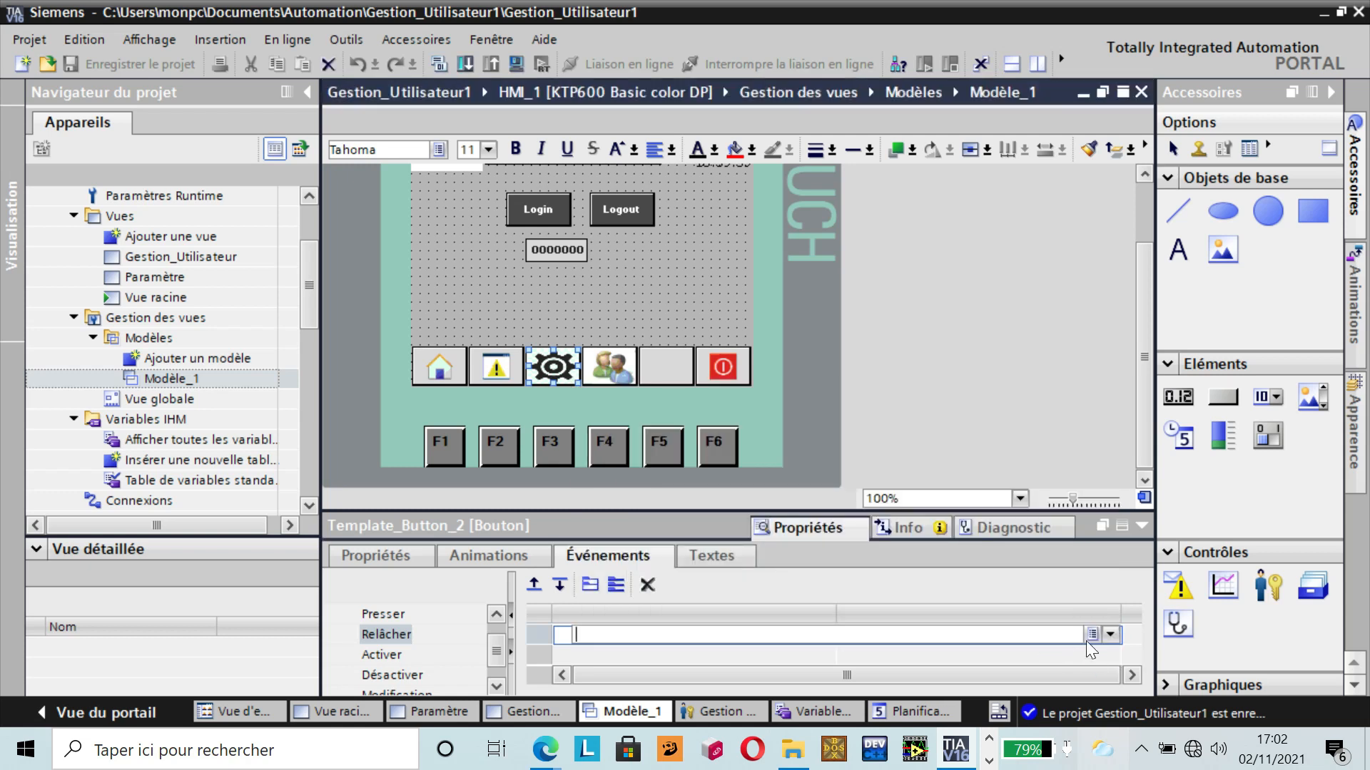
left_click(1091, 635)
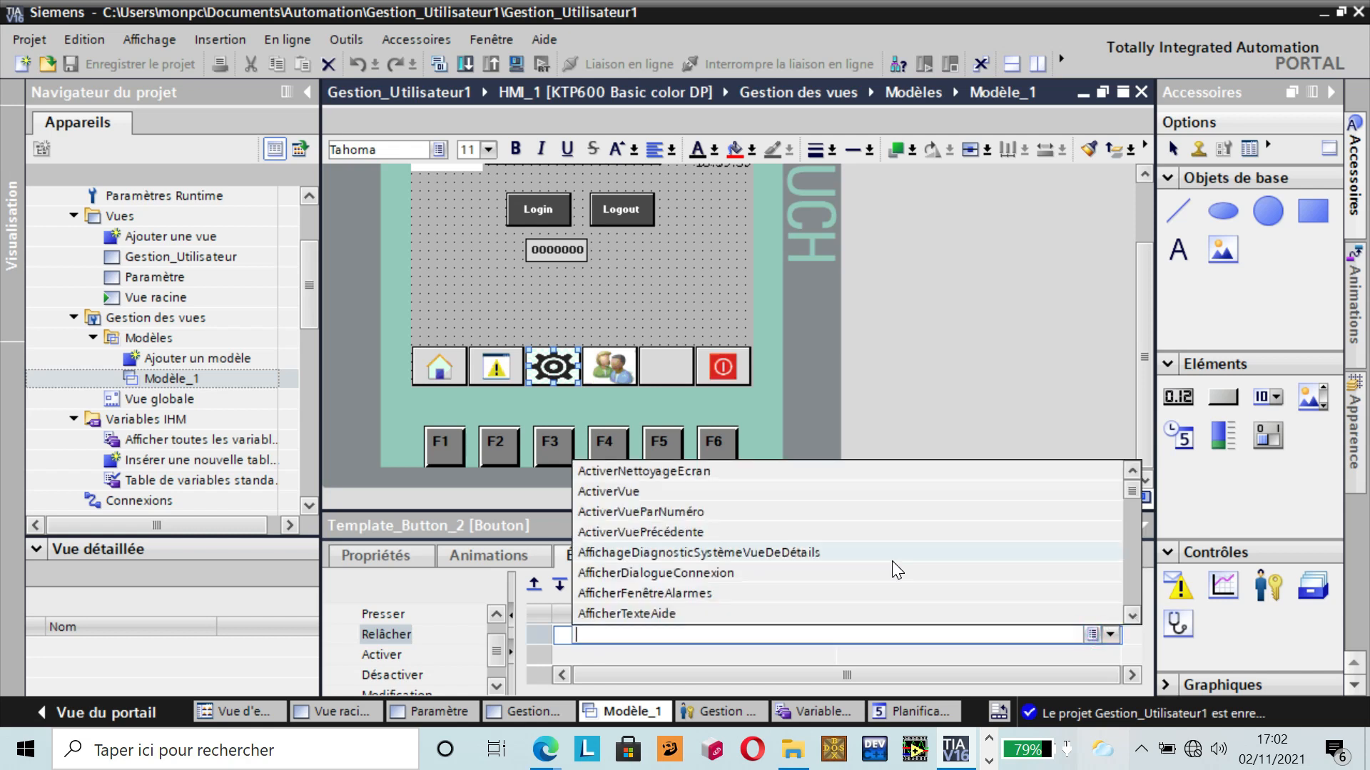
left_click(631, 491)
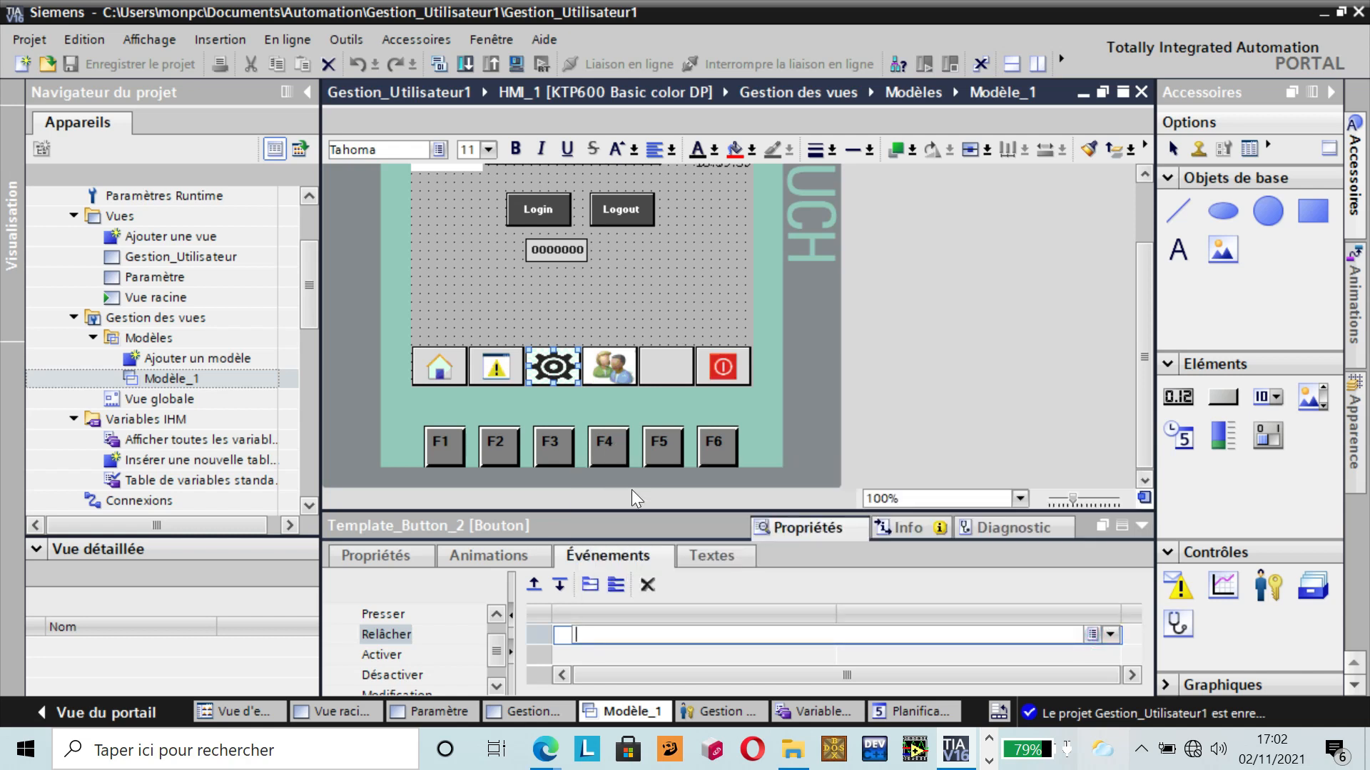
- Set the view name of the gear button's ActiverVue function to Paramètre
left_click(914, 656)
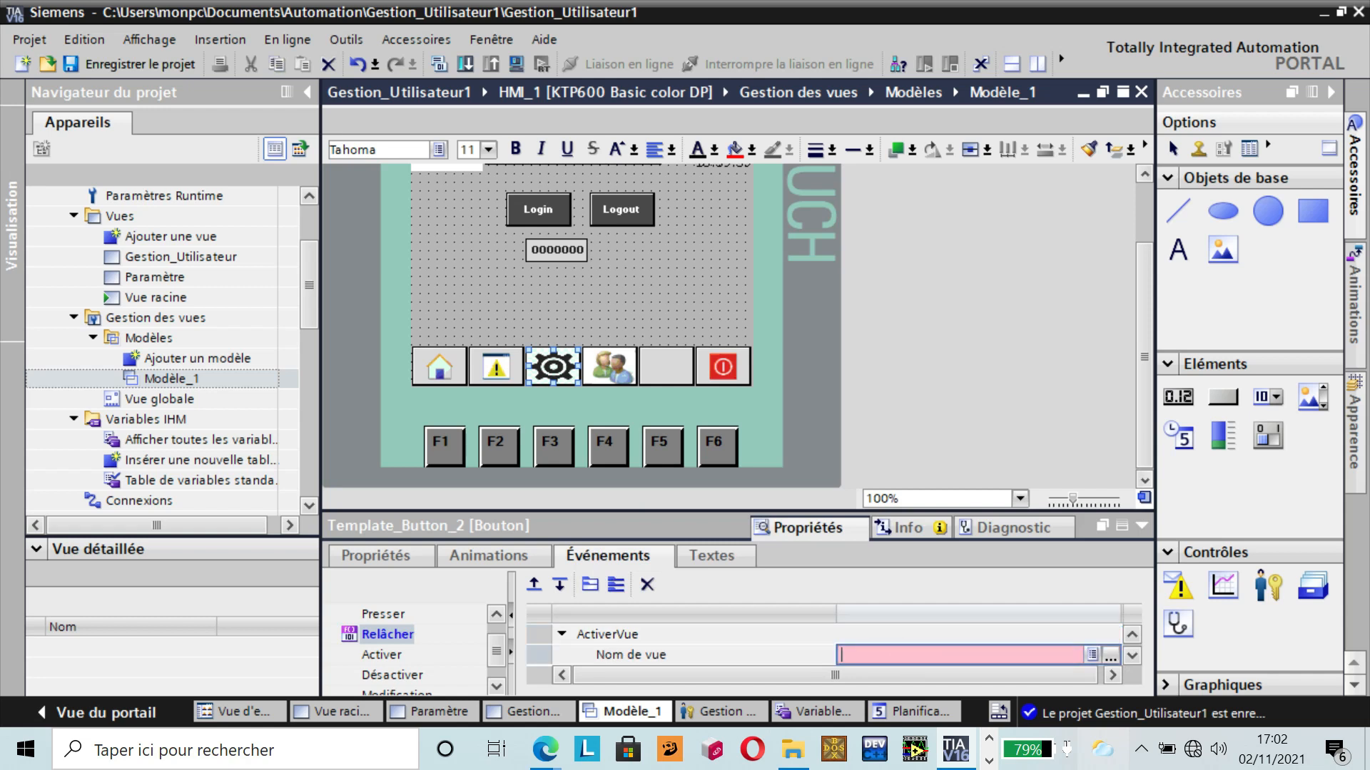
left_click(1111, 656)
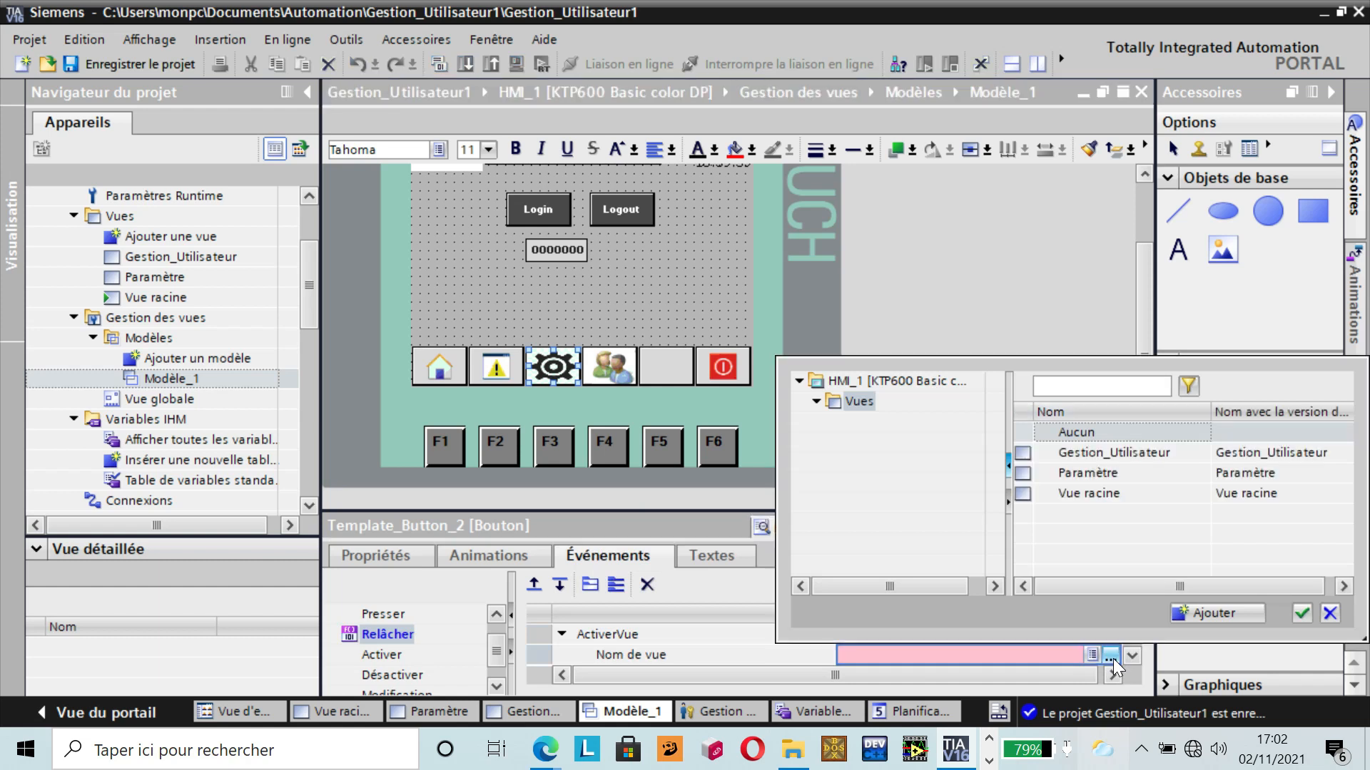
left_click(1123, 472)
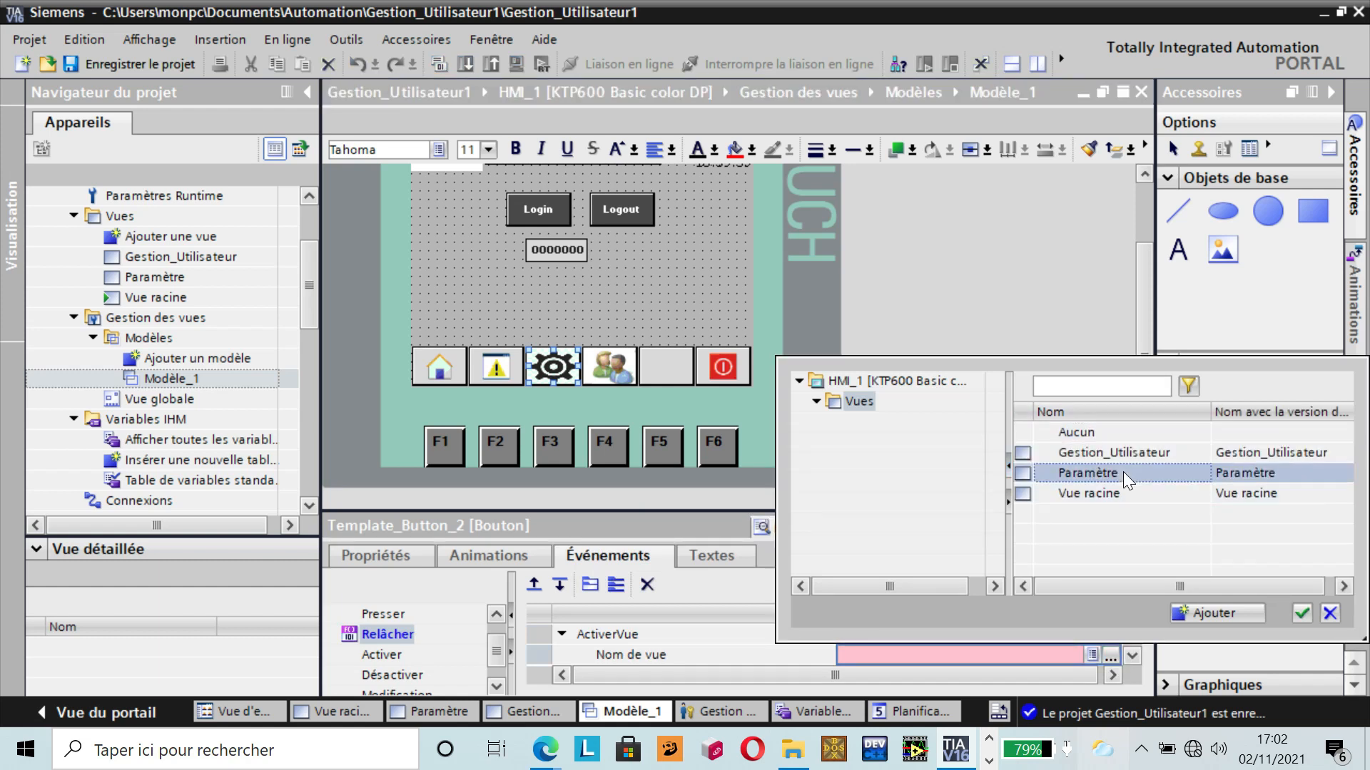
left_click(1302, 613)
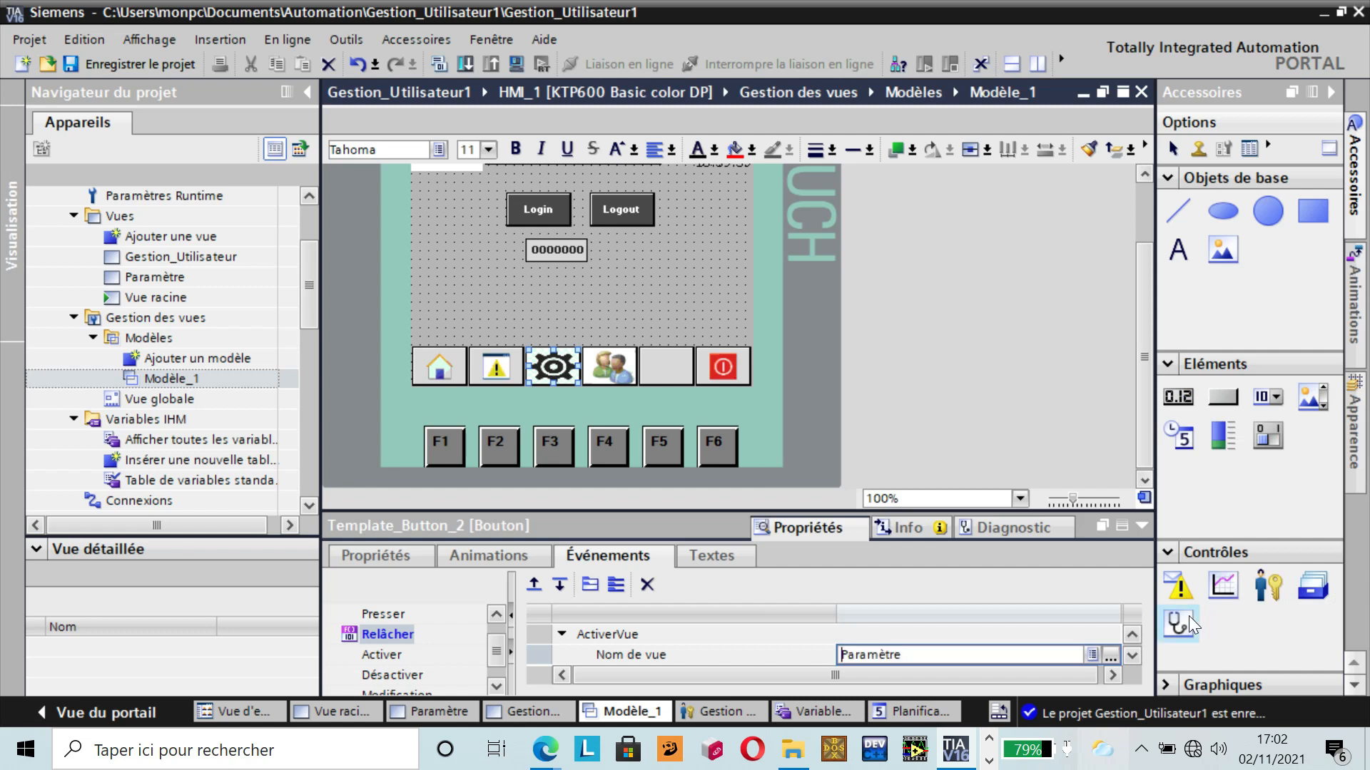
- Add the ActiverVue function to the Relâcher event of the users button above F4
left_click(610, 360)
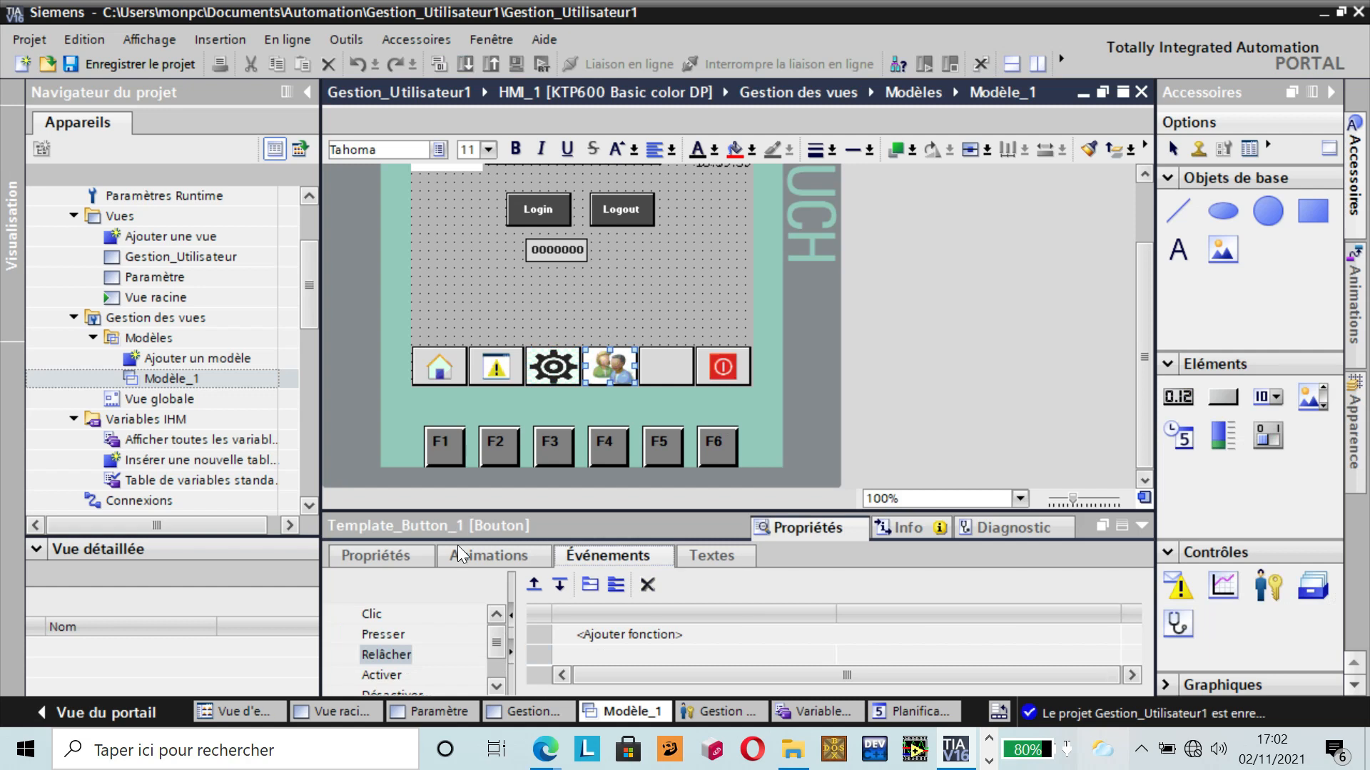
left_click(725, 635)
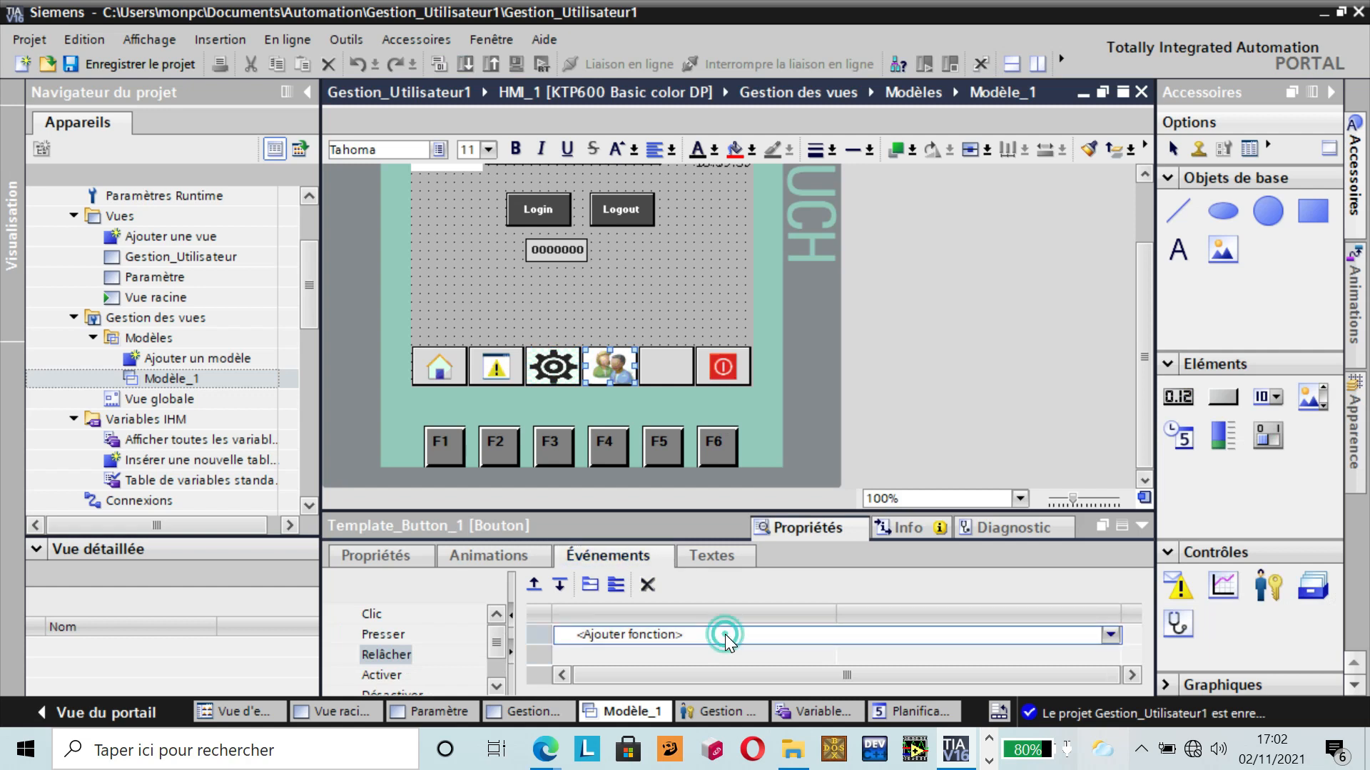
left_click(1096, 635)
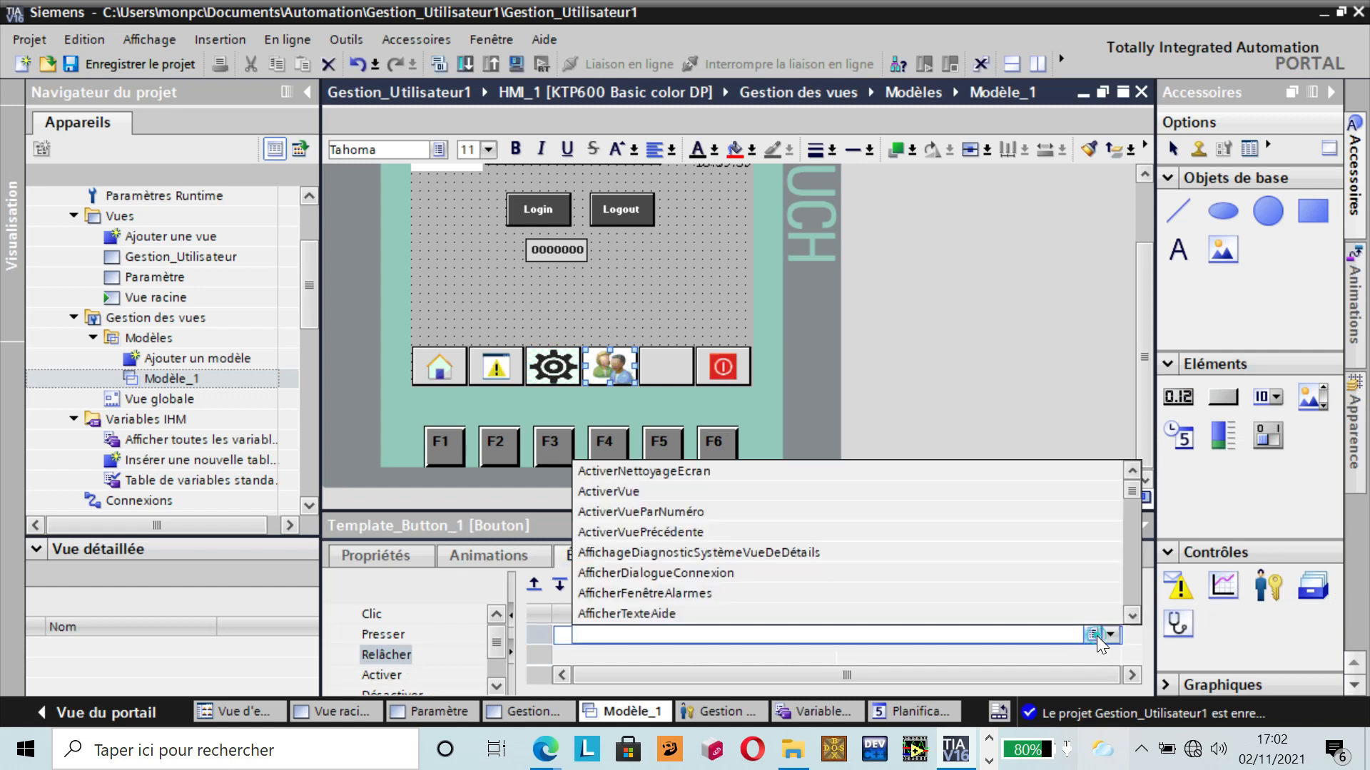
left_click(644, 491)
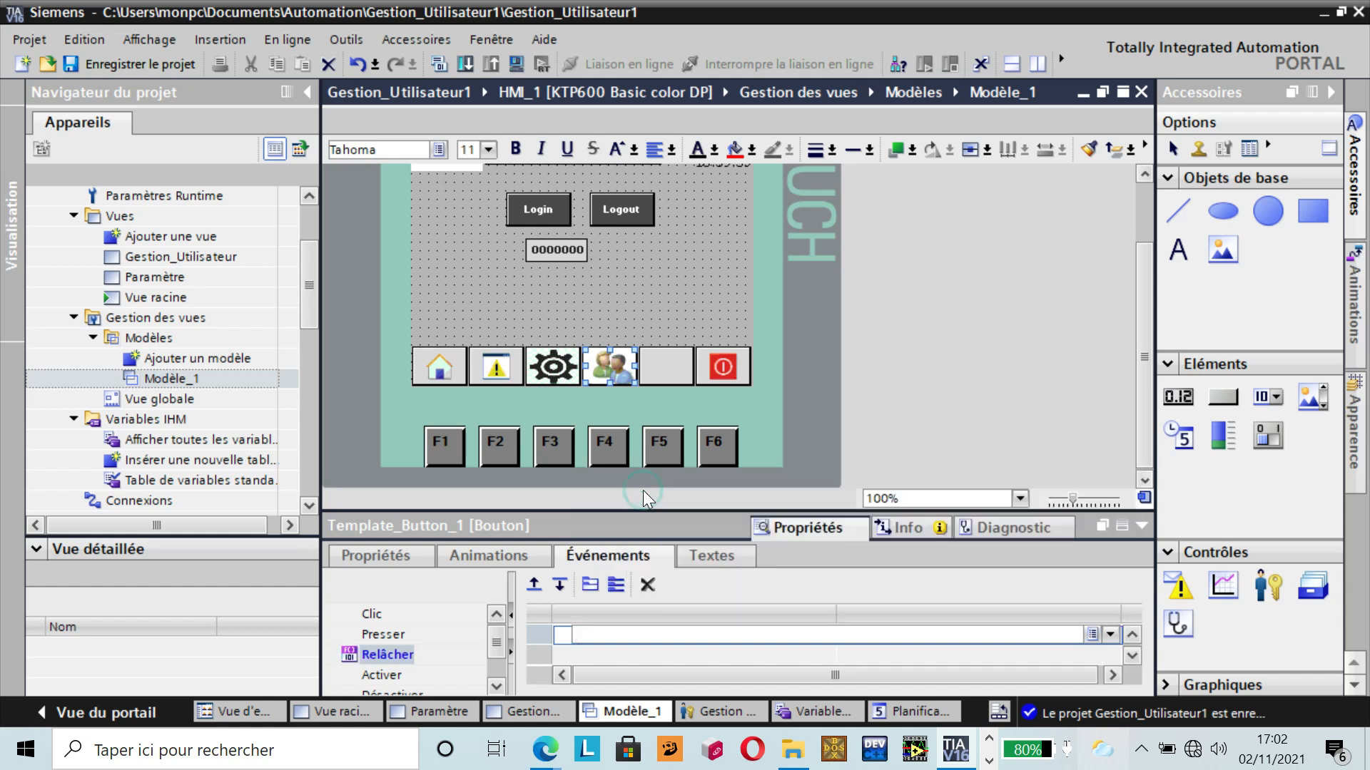
- Set the view name of the users button's ActiverVue function to Gestion_Utilisateur and save the project
left_click(871, 658)
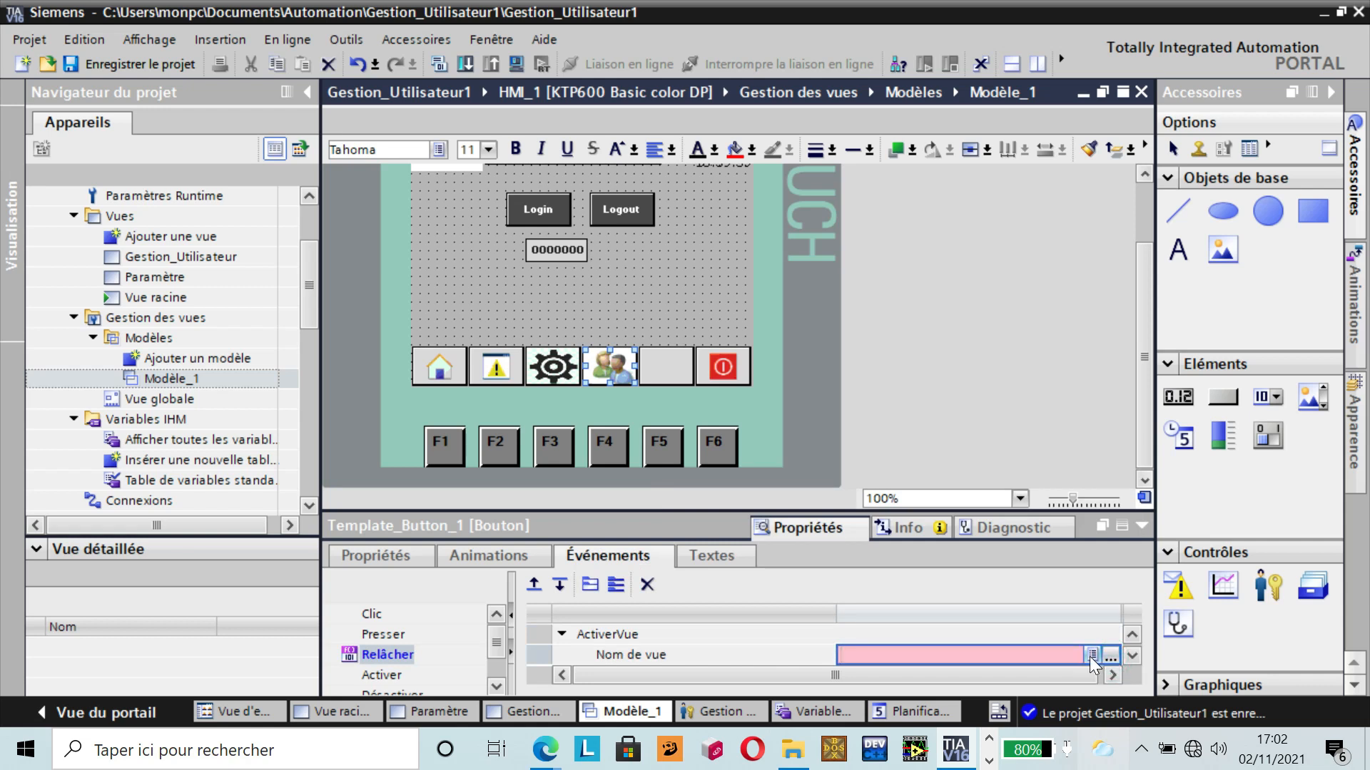
left_click(1111, 657)
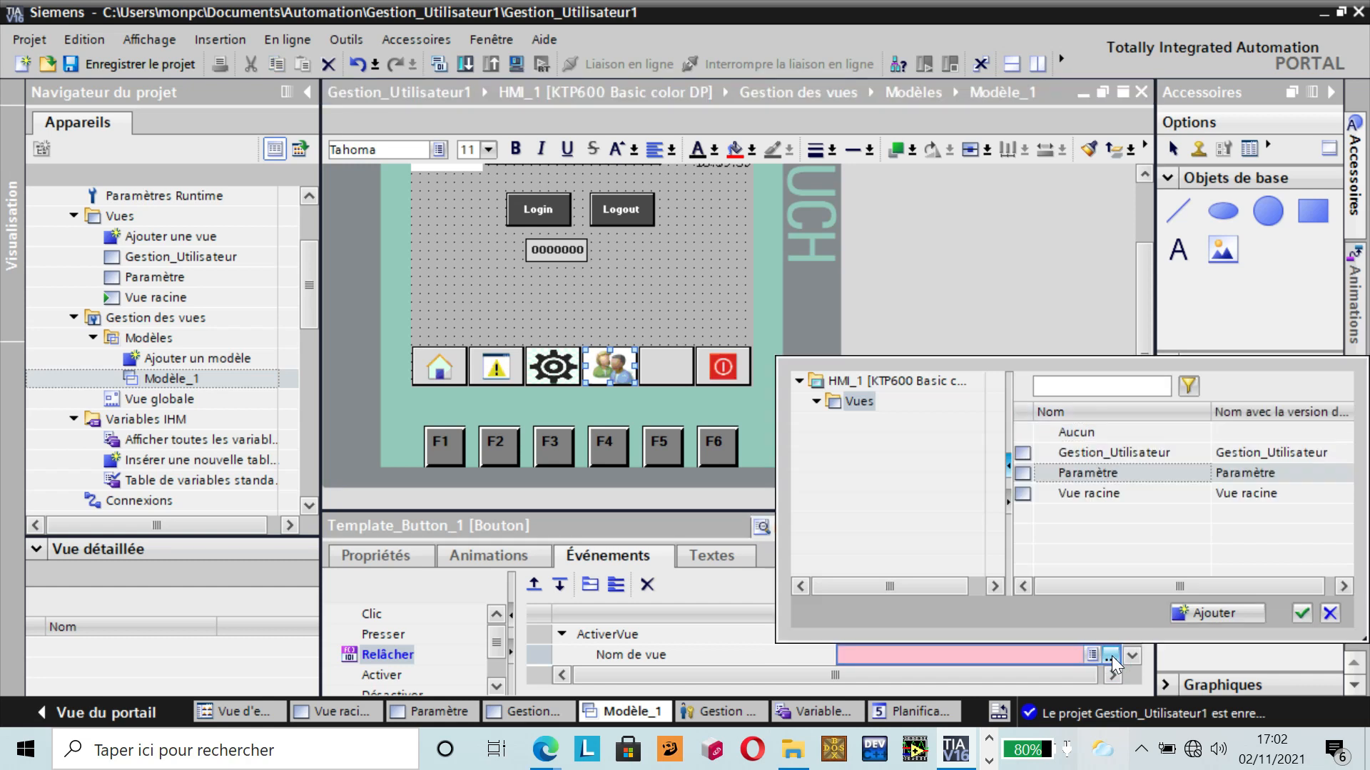
left_click(1129, 452)
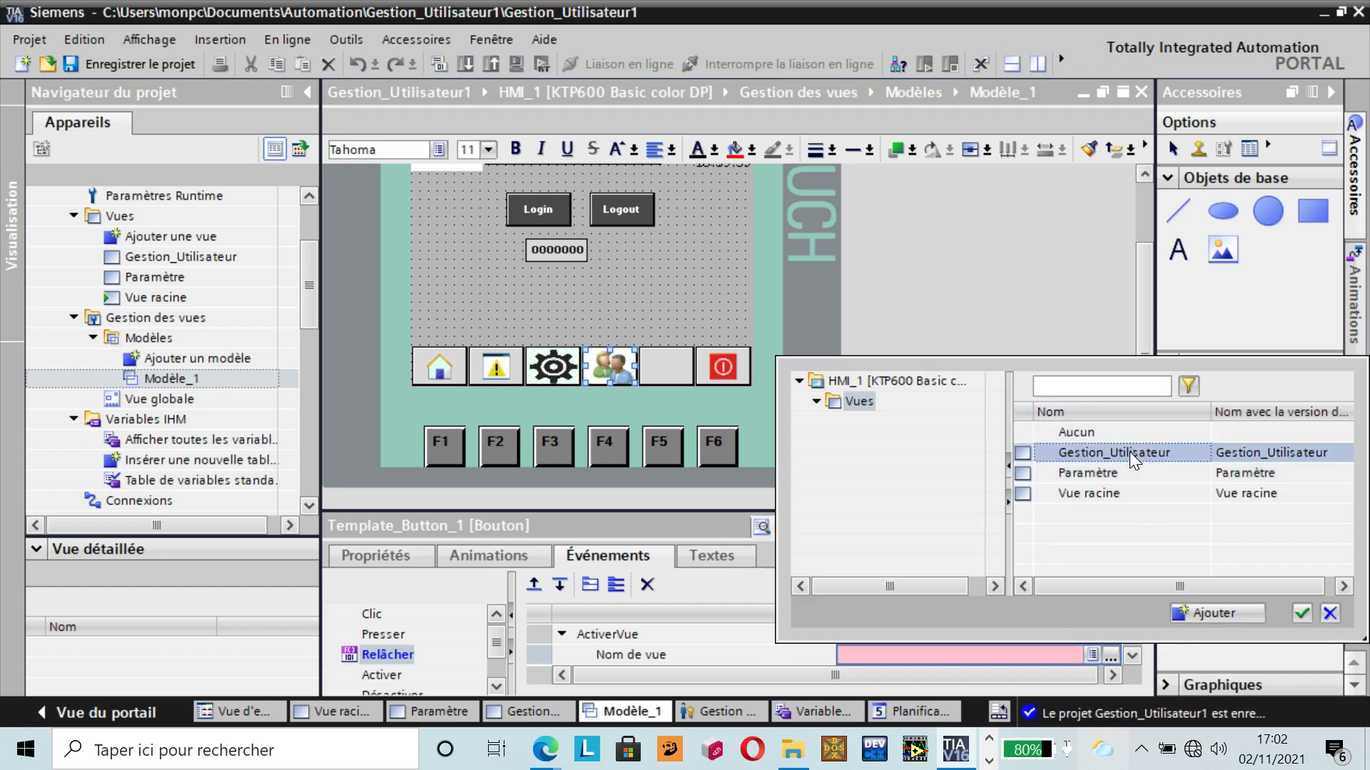
left_click(1301, 613)
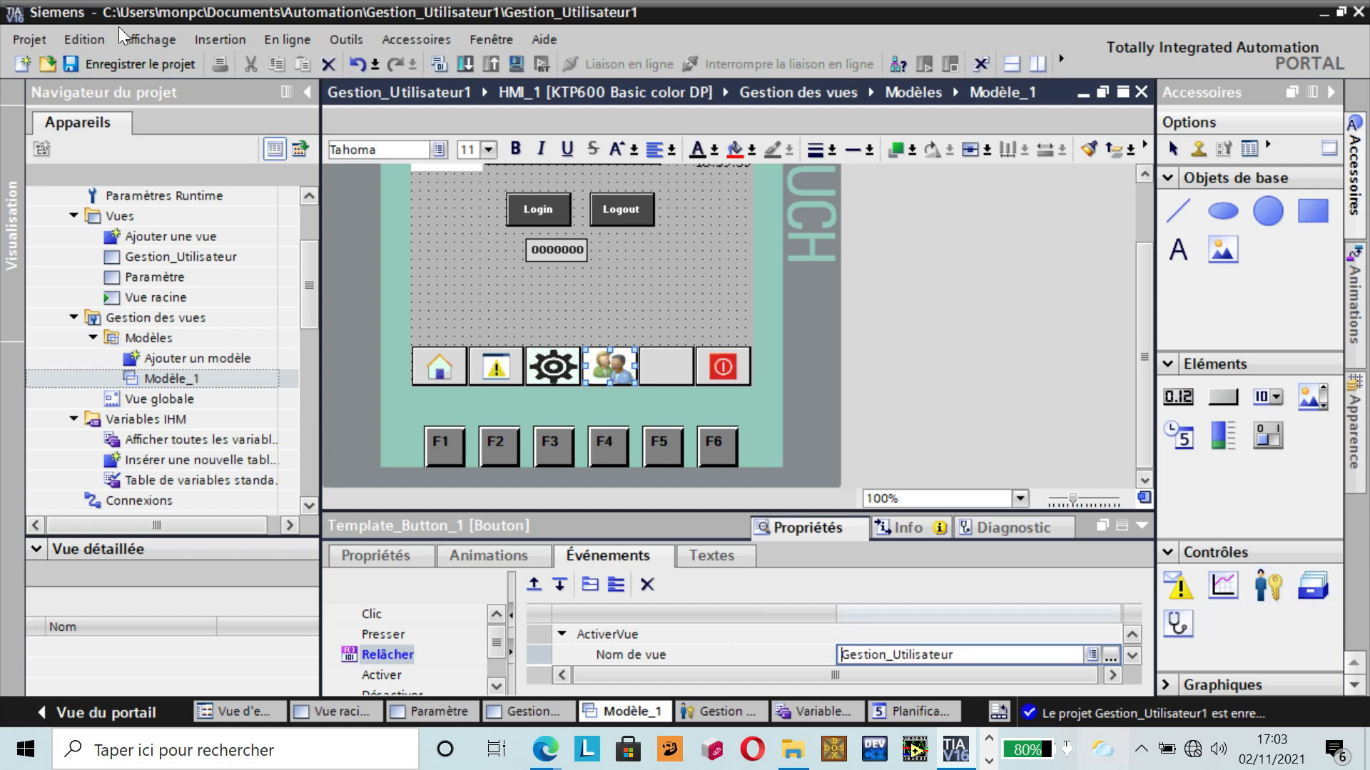
left_click(132, 64)
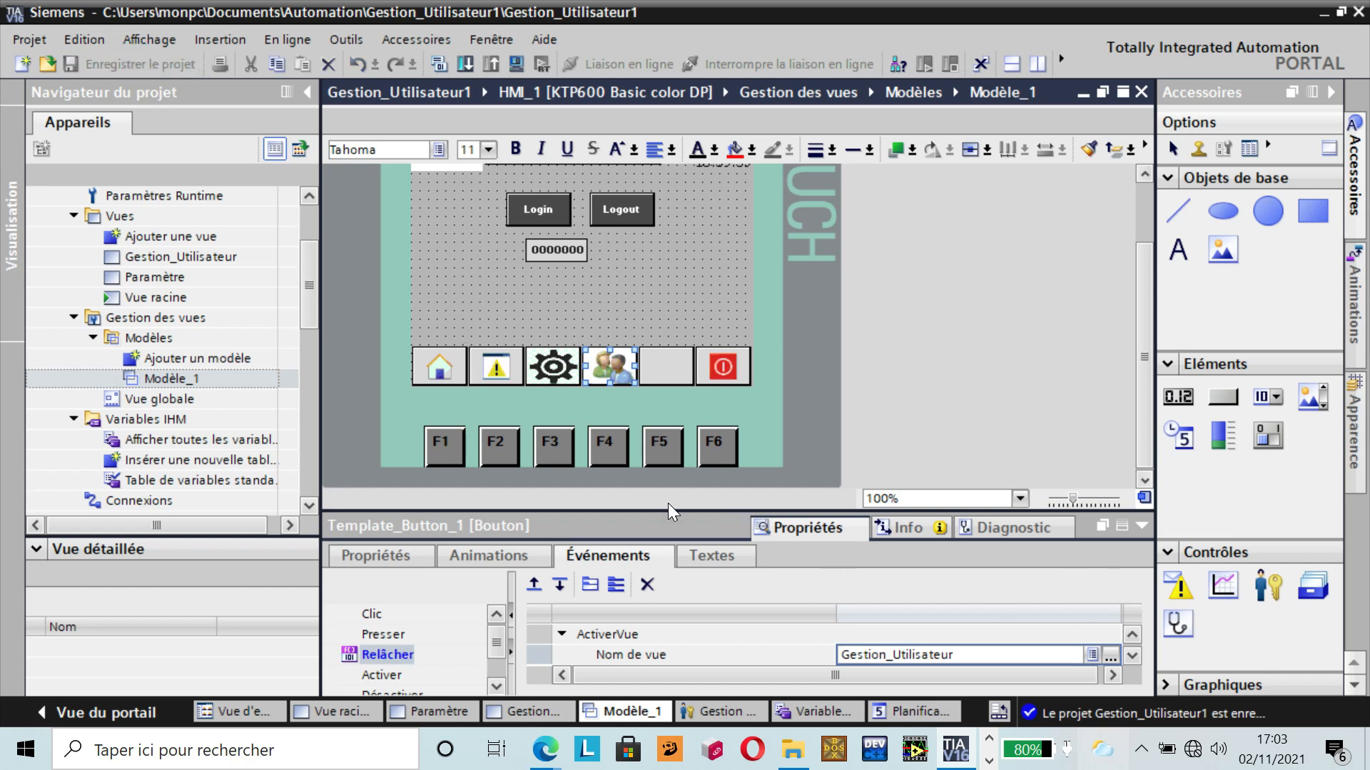
- Switch airplane mode on and back off in the Windows network settings
left_click(1194, 750)
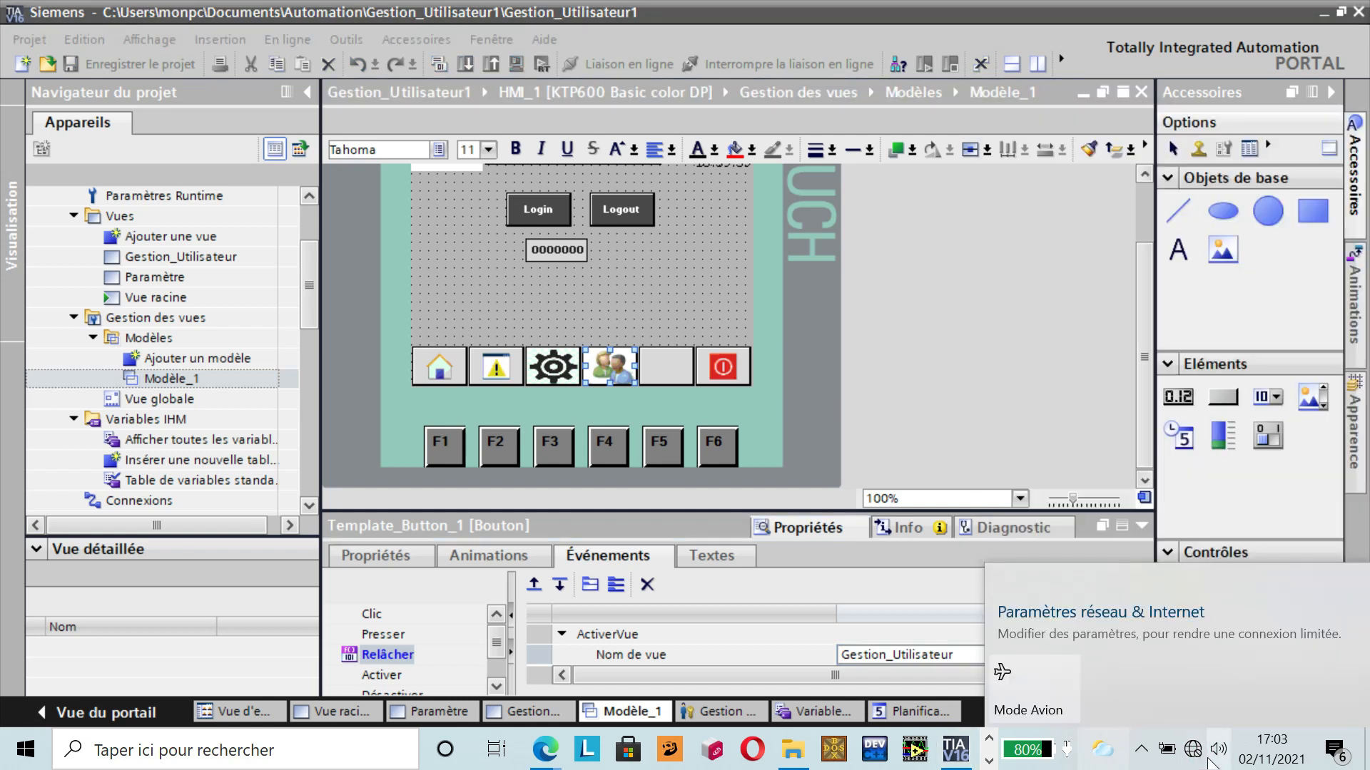
left_click(1045, 694)
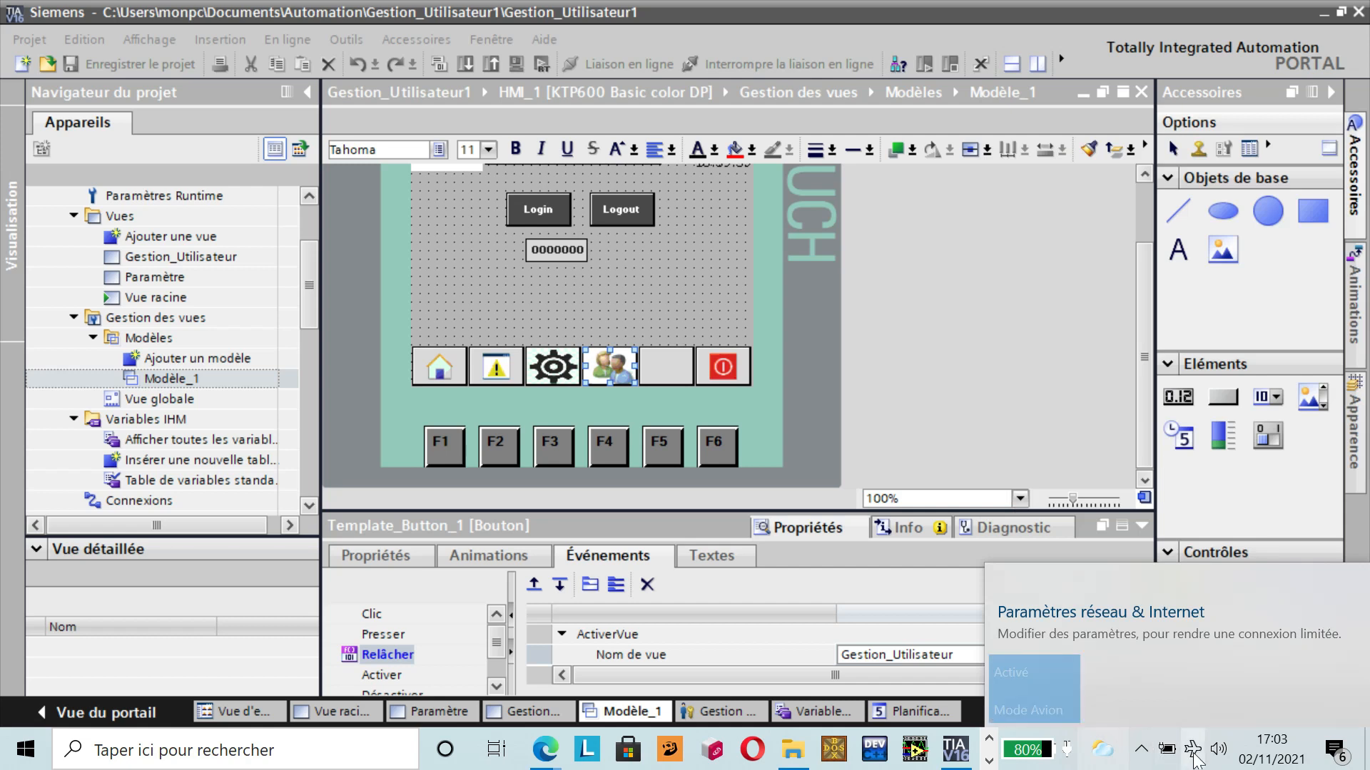
left_click(1194, 756)
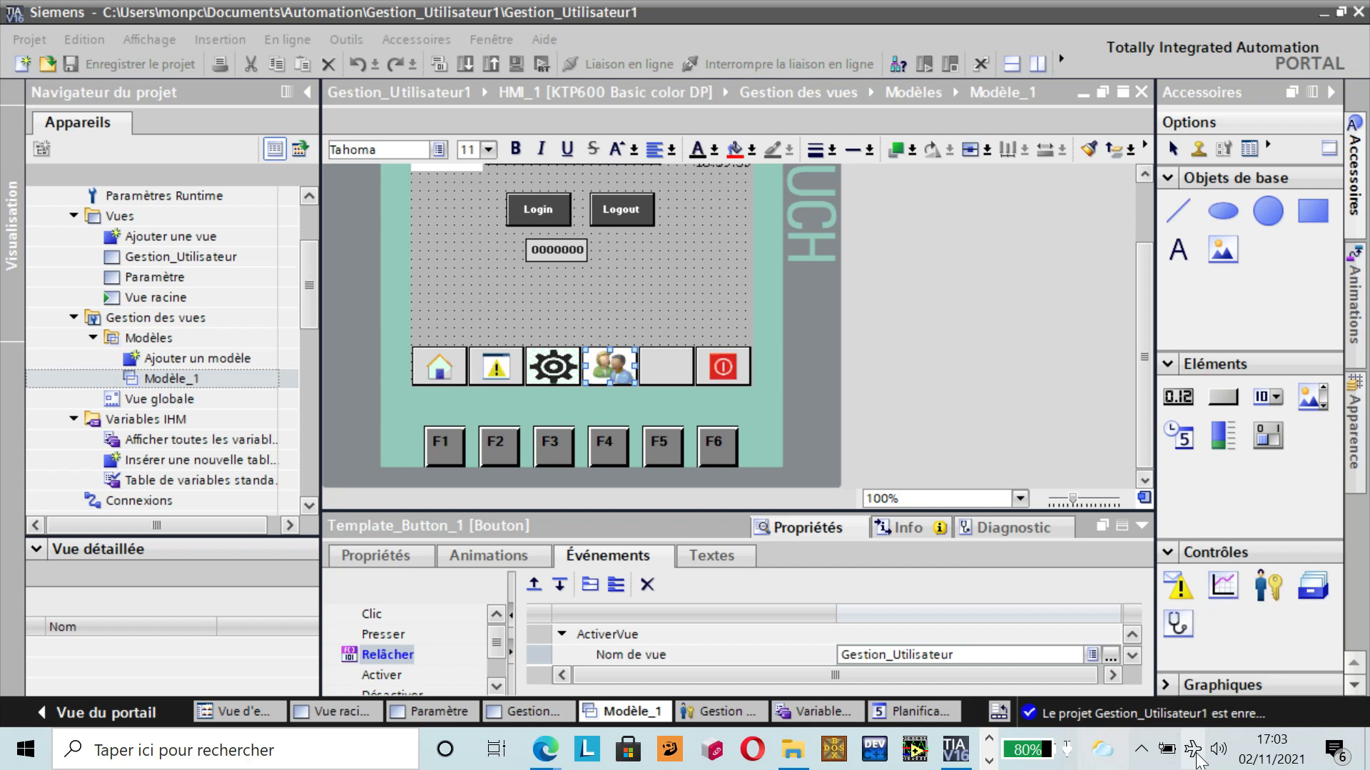
left_click(1196, 751)
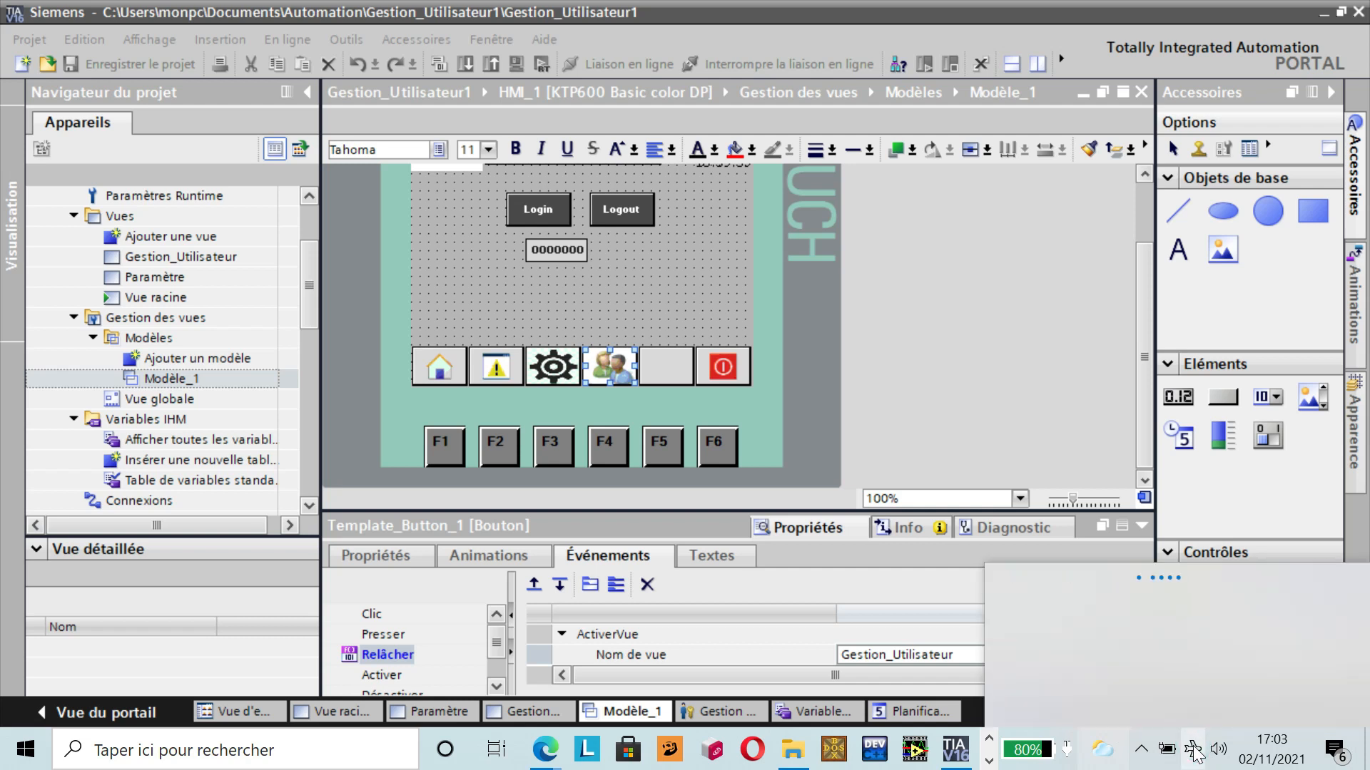
left_click(1193, 750)
left_click(1193, 748)
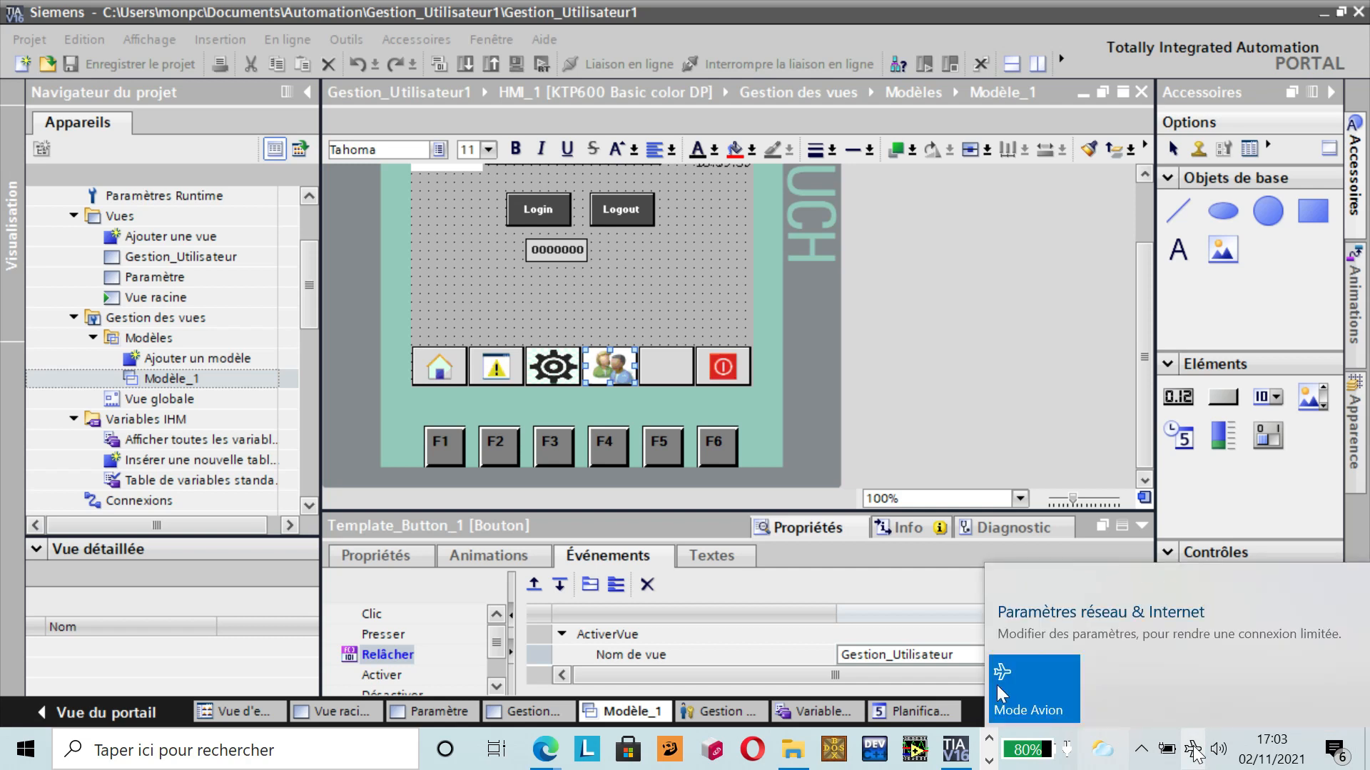
left_click(996, 684)
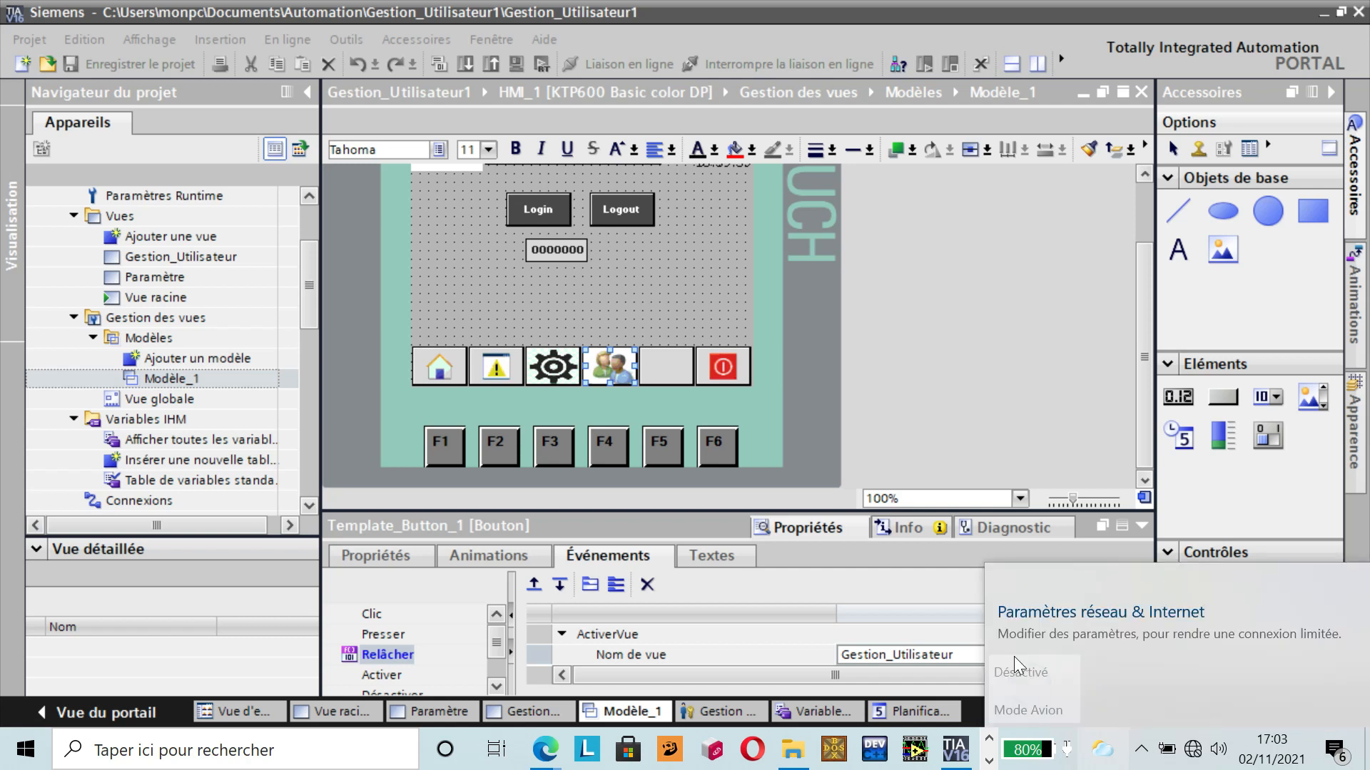
left_click(951, 424)
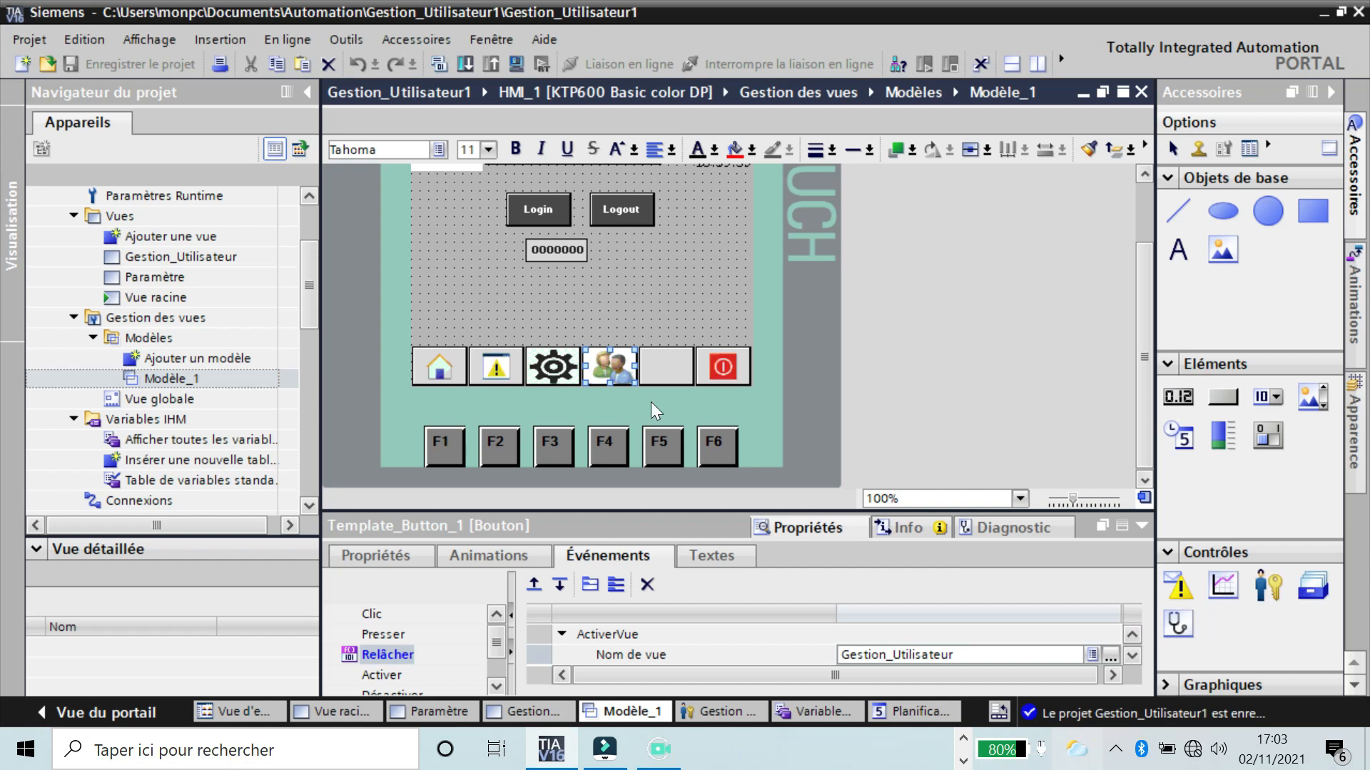
left_click(443, 262)
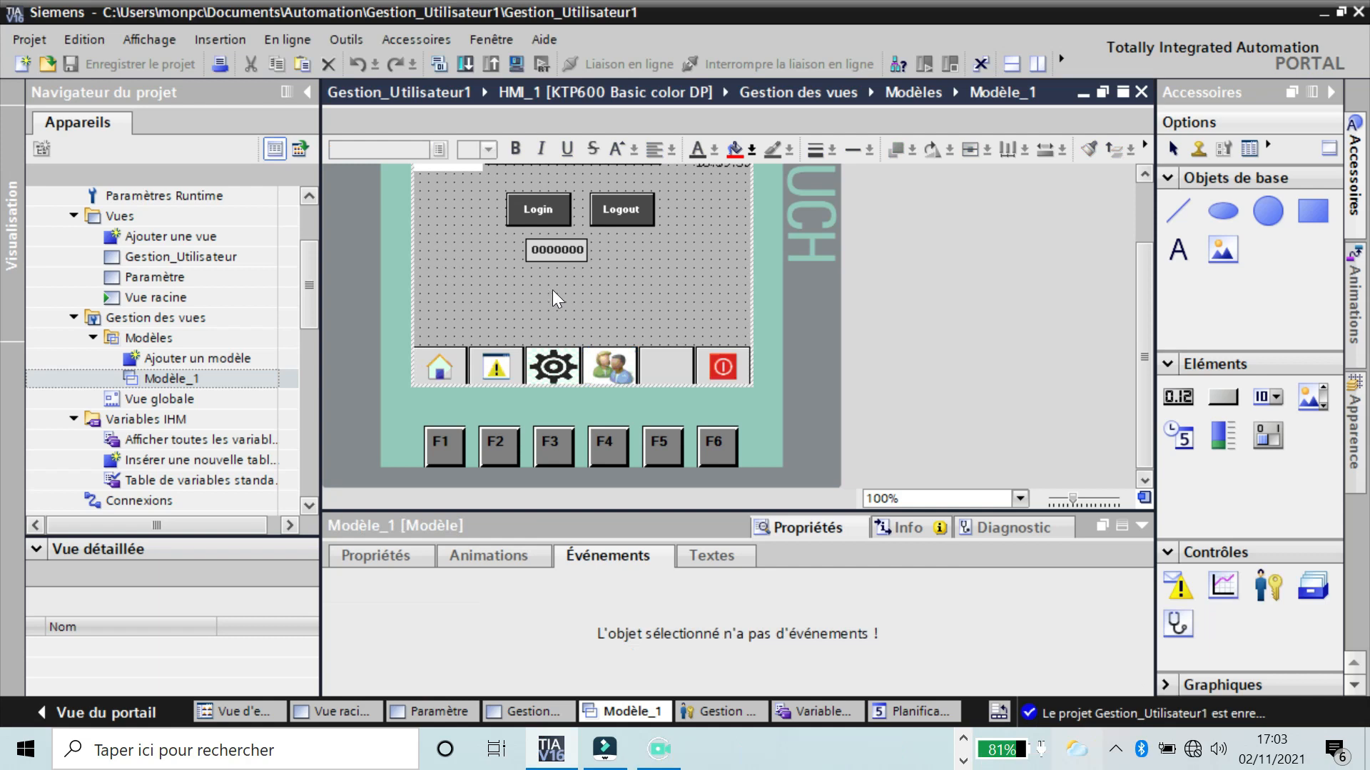
- Compile the hardware and software changes of HMI_1 and check the end of the compilation messages
left_click(309, 196)
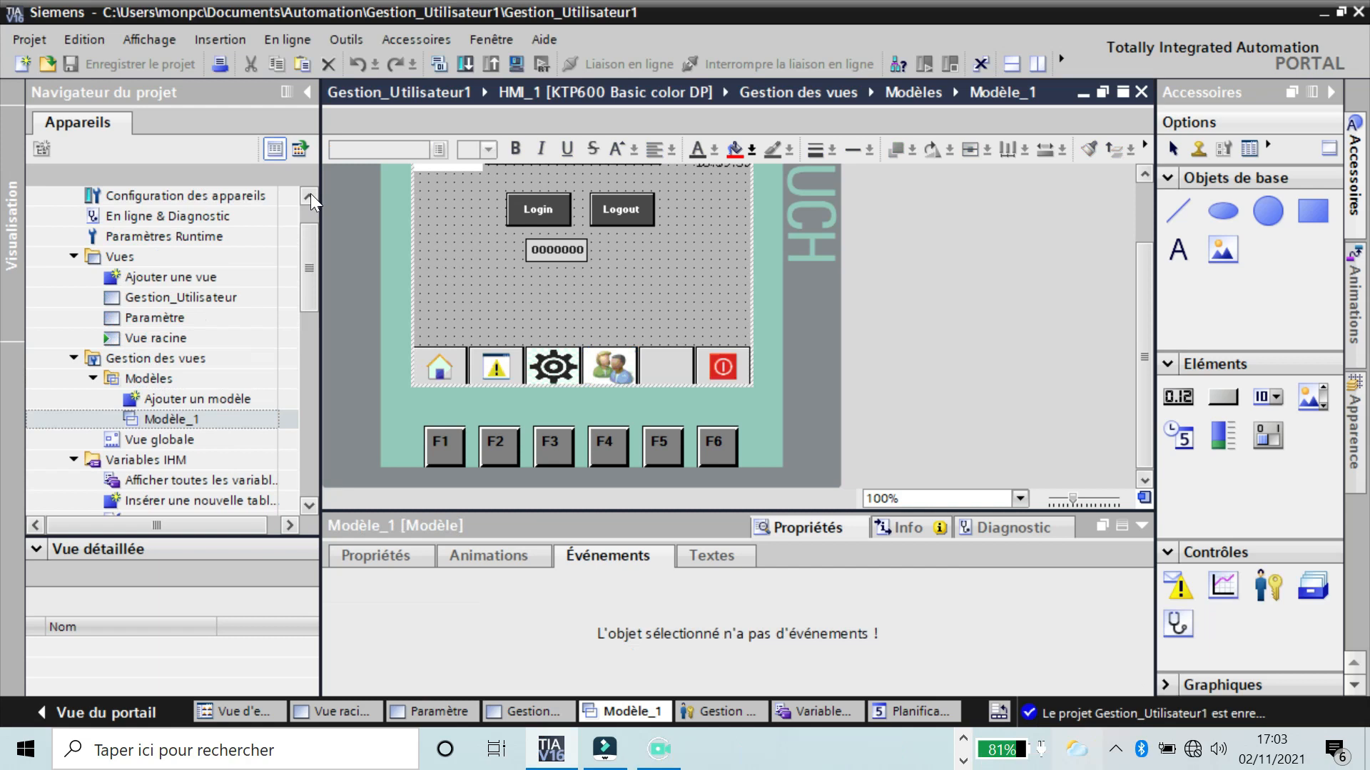
scroll(217, 245, "up", 2)
left_click(200, 256)
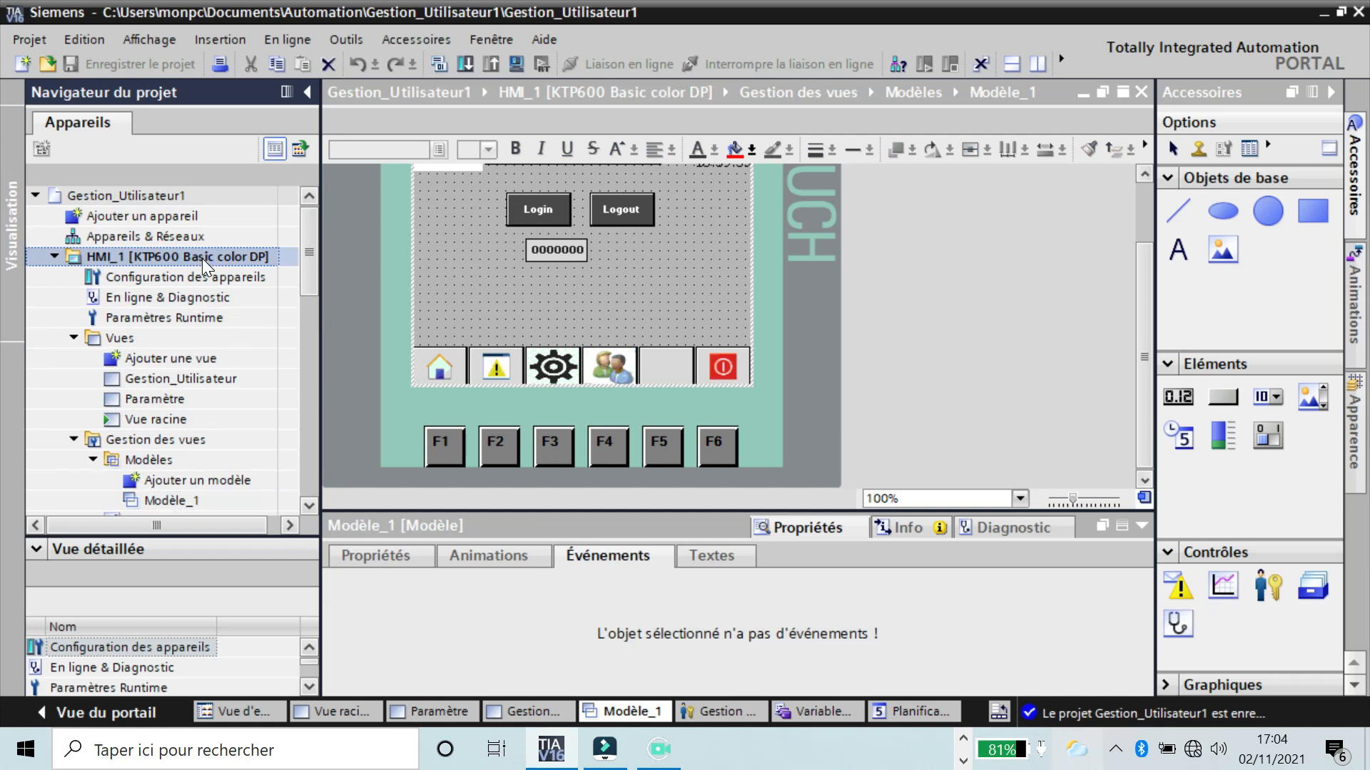
right_click(202, 259)
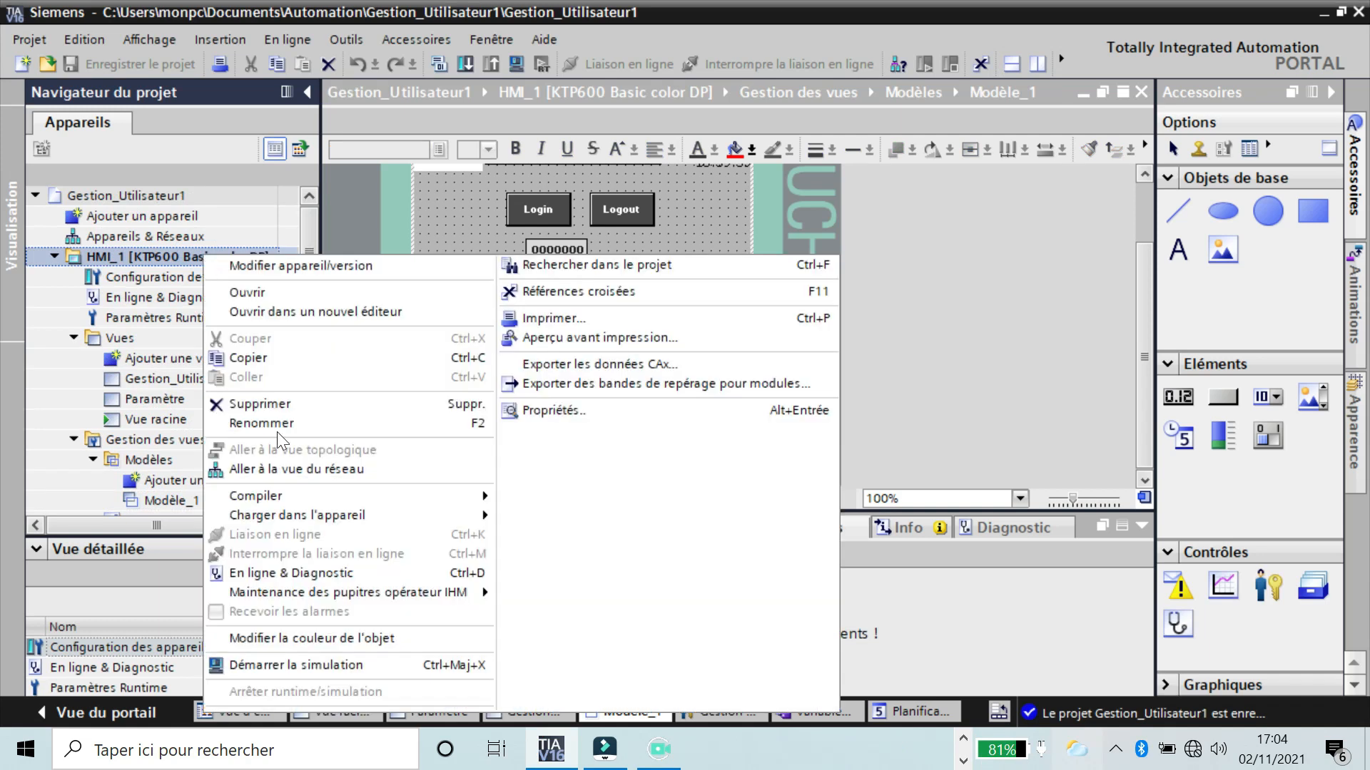
mouse_move(278, 503)
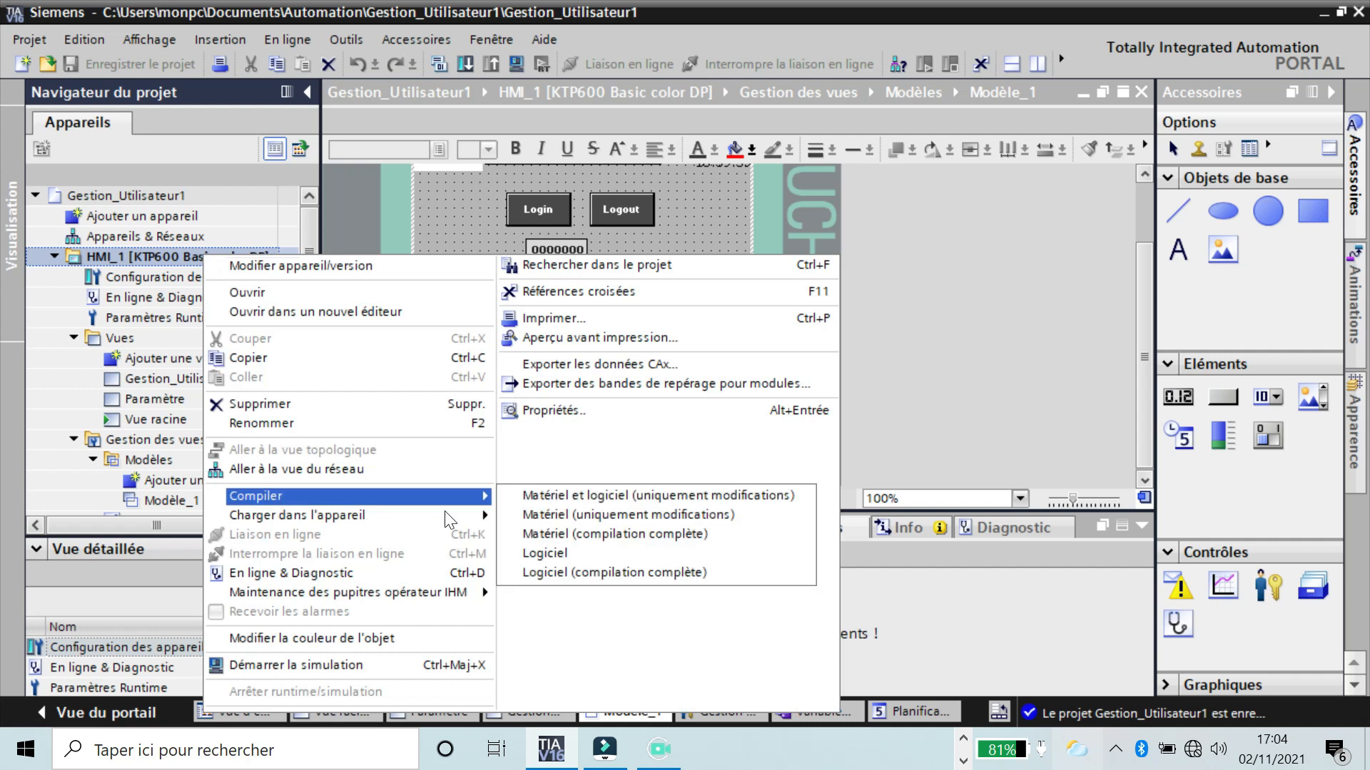
left_click(547, 495)
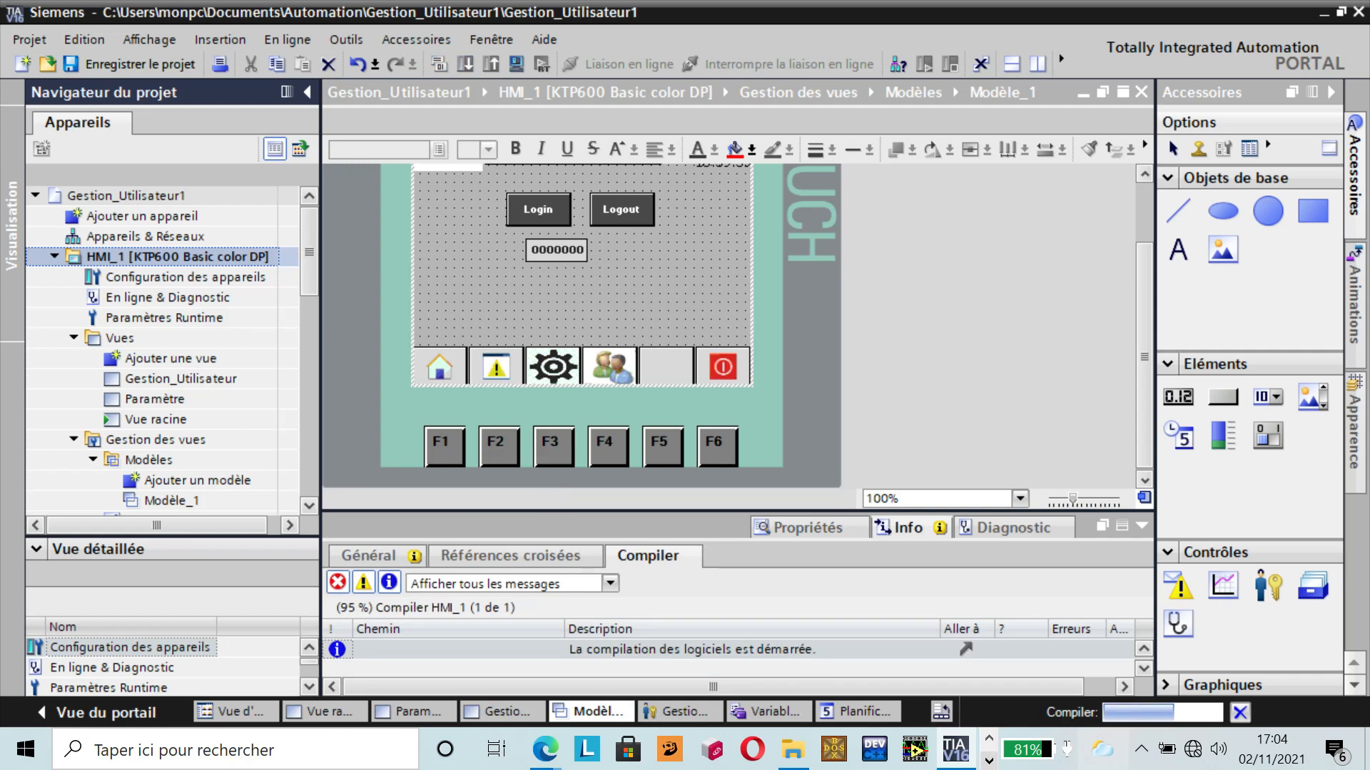
left_click(989, 760)
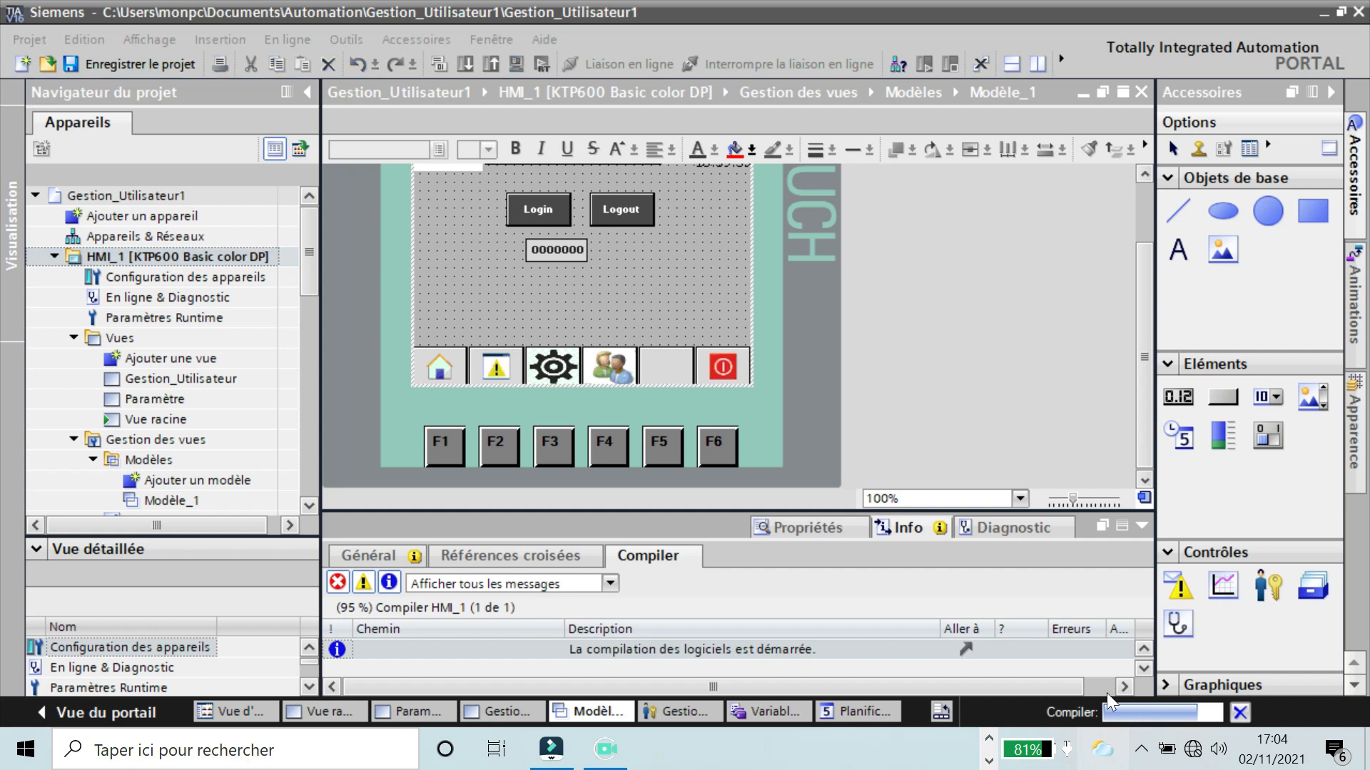
left_click(1144, 661)
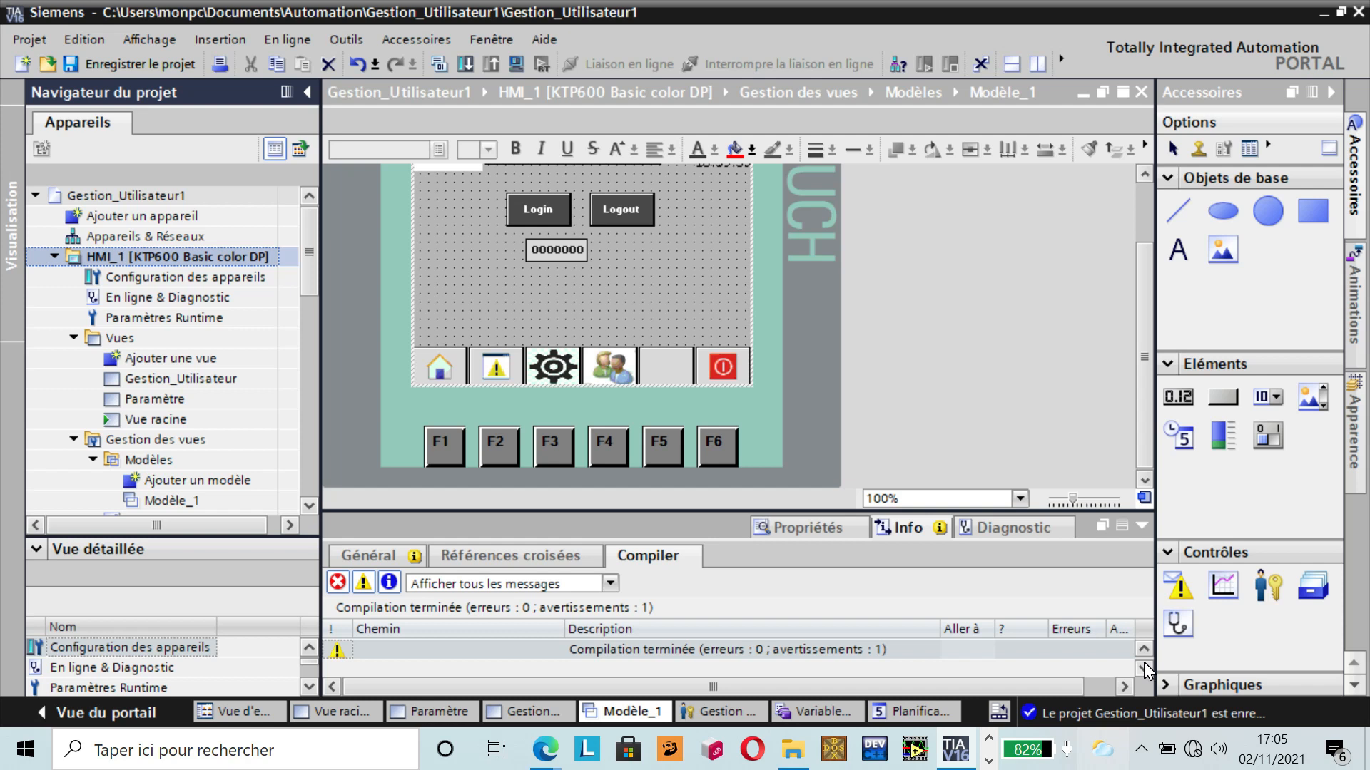
- Start the simulation of HMI_1 and enlarge the RT Simulator window to show the whole panel
left_click(182, 257)
right_click(181, 258)
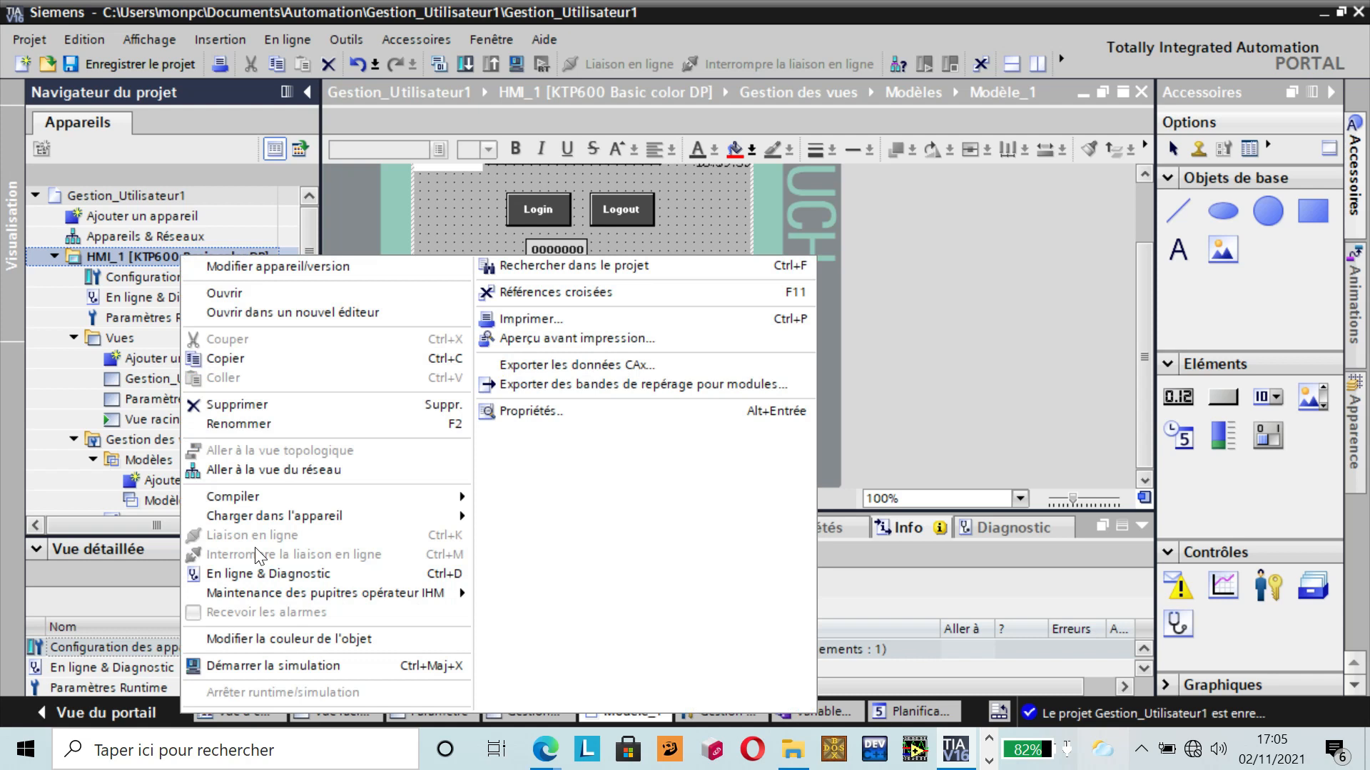
left_click(267, 666)
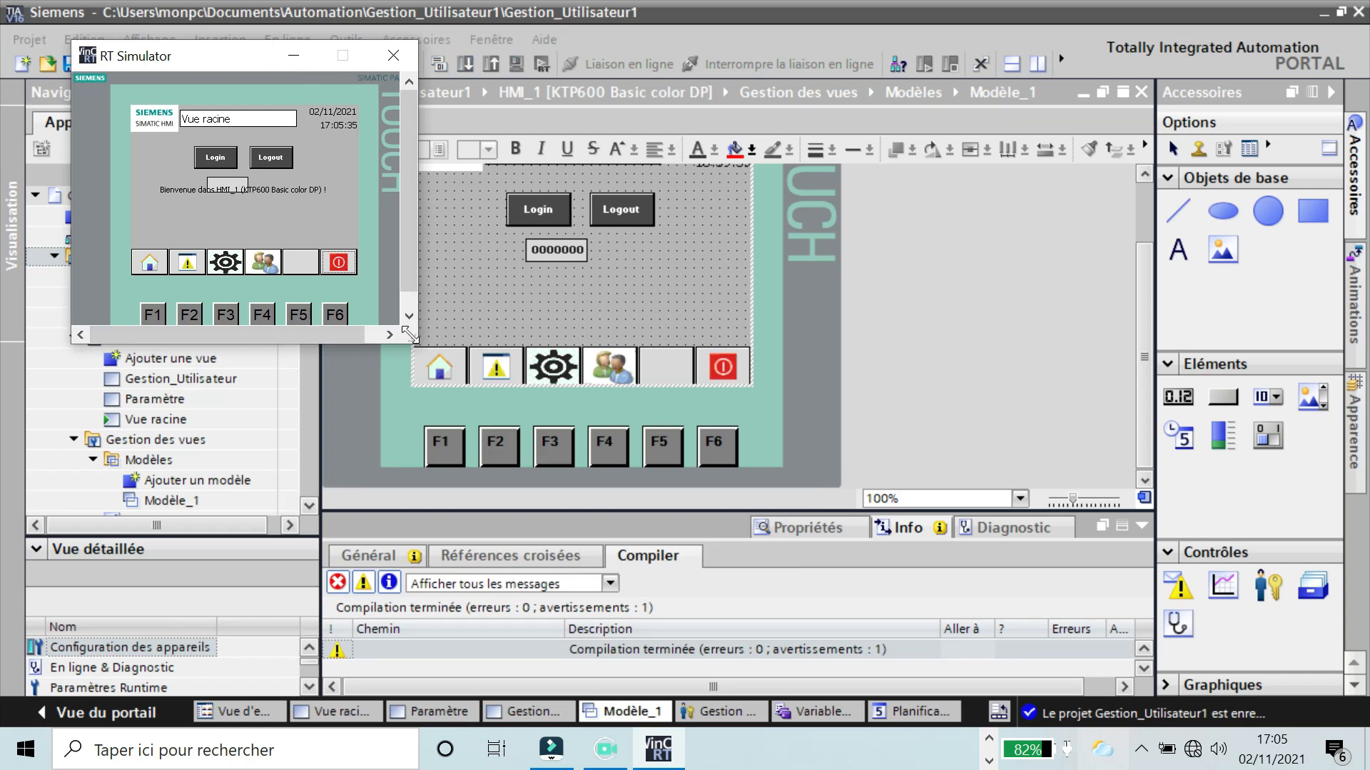
left_click_drag(409, 333, 750, 646)
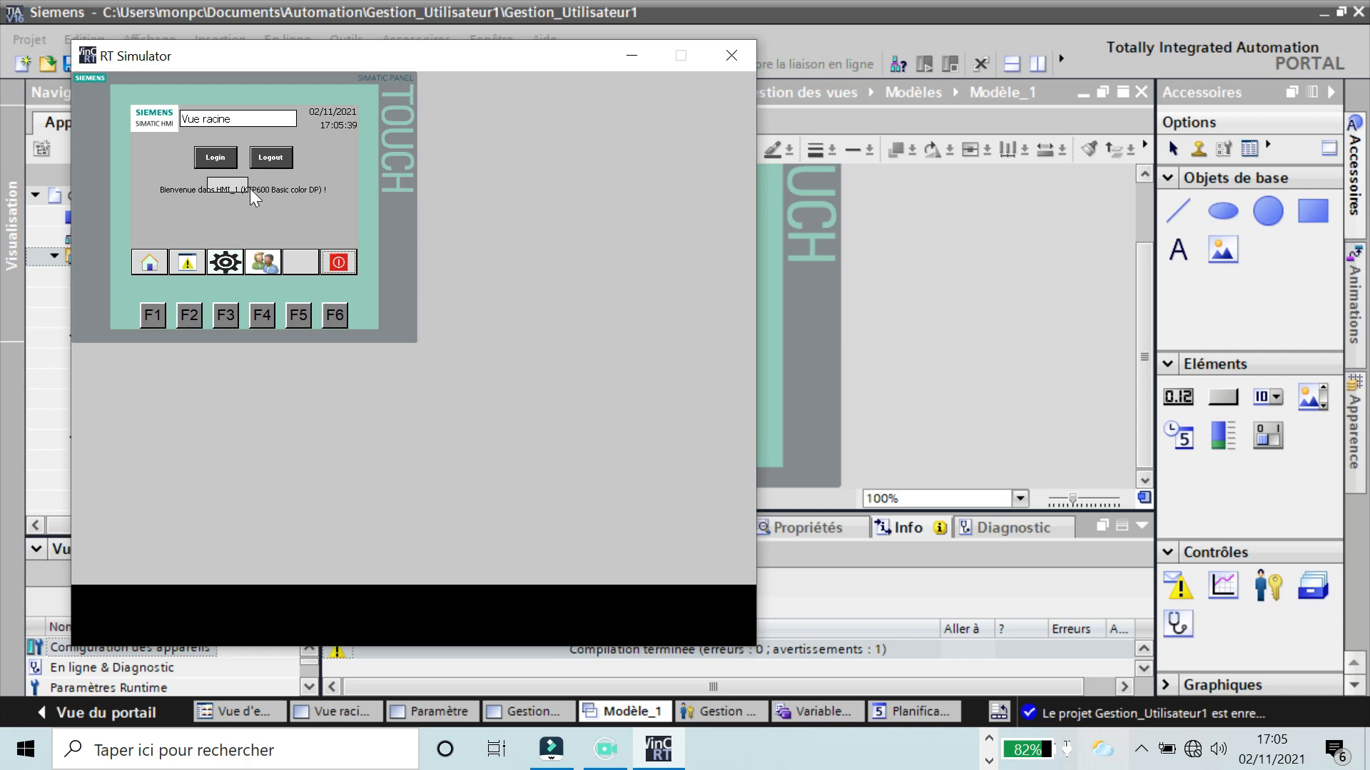
- Open the login dialog from the simulated panel's Login button and enter Admin as the user
left_click(218, 163)
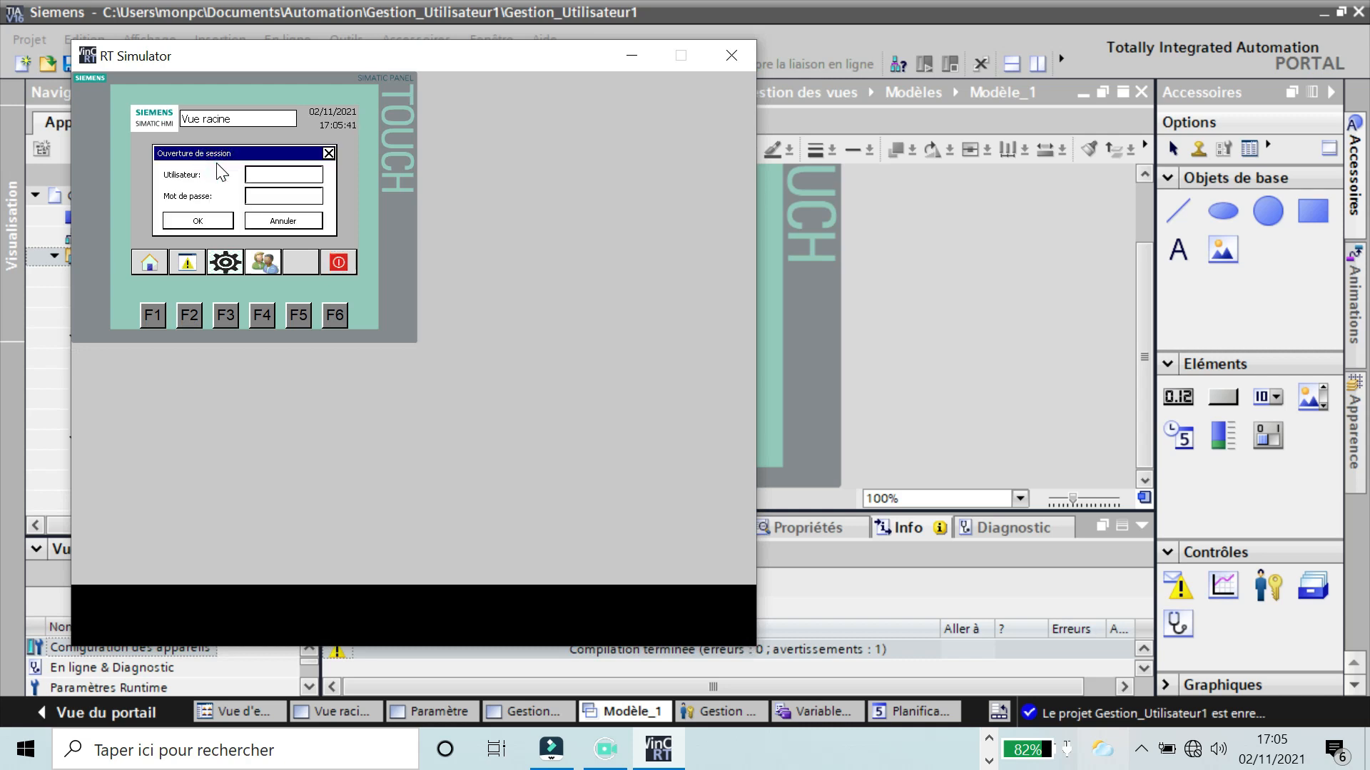
left_click(274, 180)
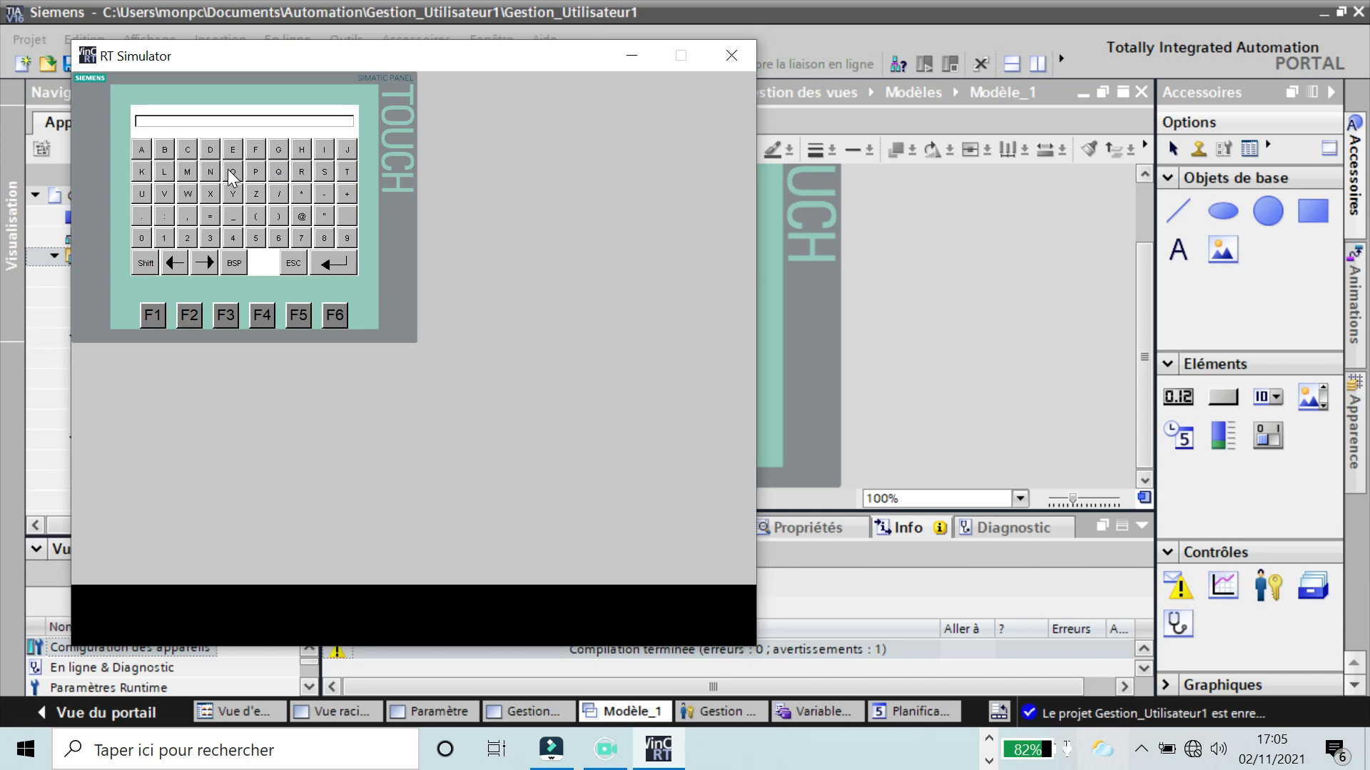
key("Caps_Lock")
key("Caps_Lock")
type("dmin")
left_click(335, 268)
- Enter the account password in the session login dialog's Mot de passe field
left_click(280, 196)
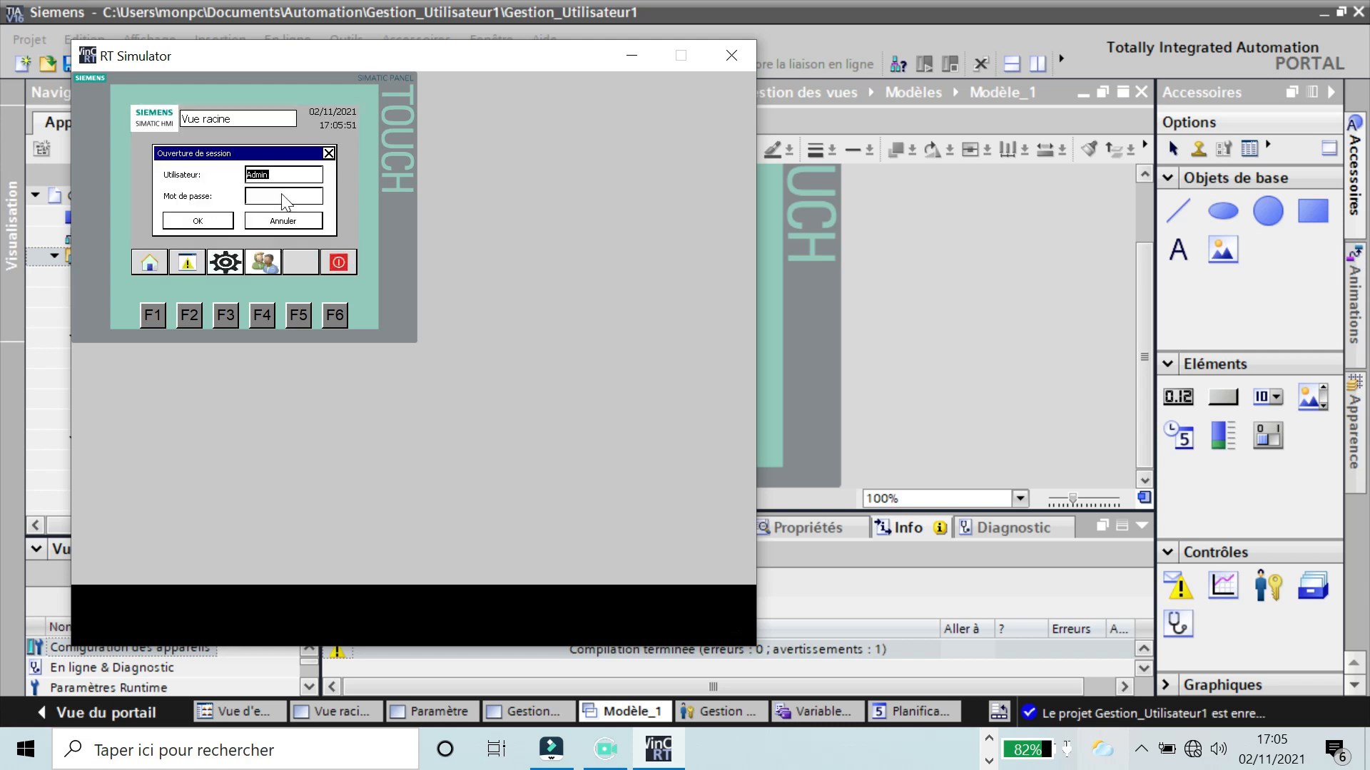
key("Caps_Lock")
type("*****")
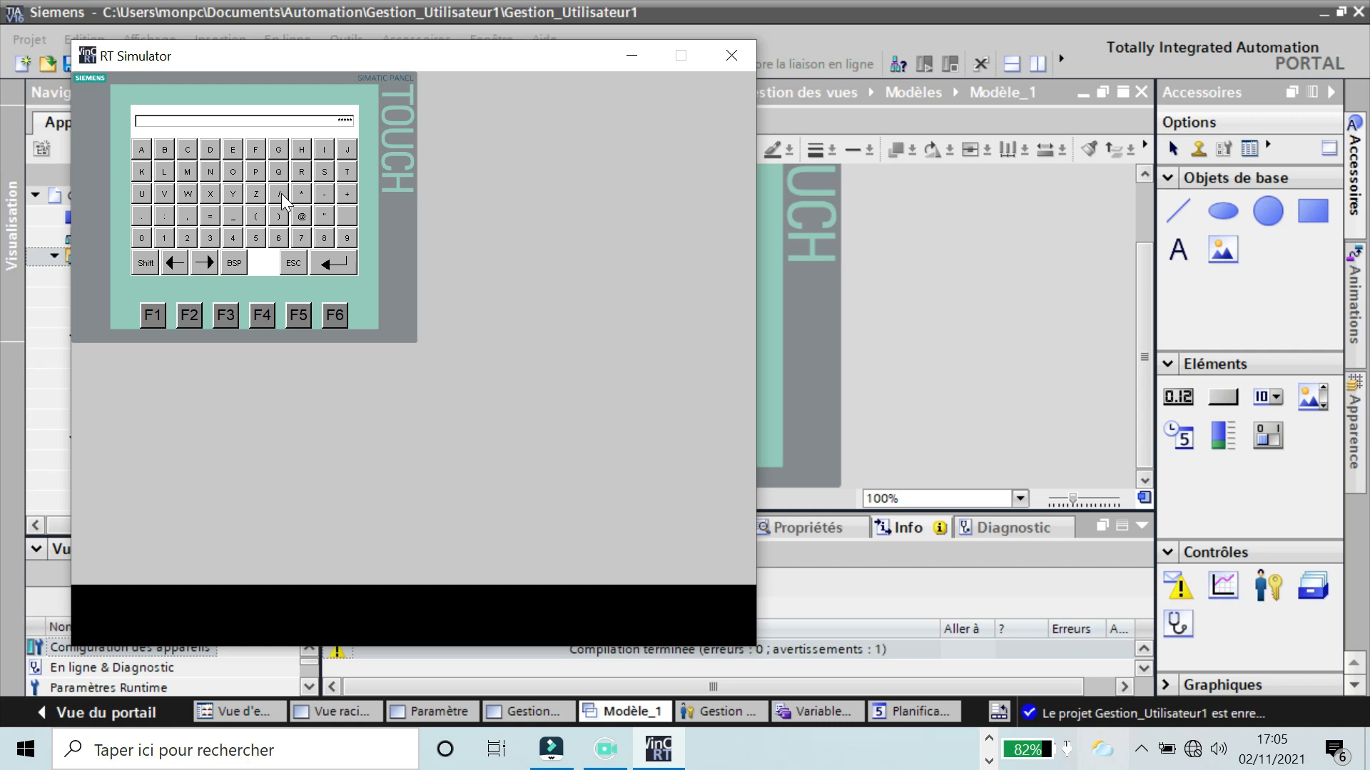
left_click(347, 265)
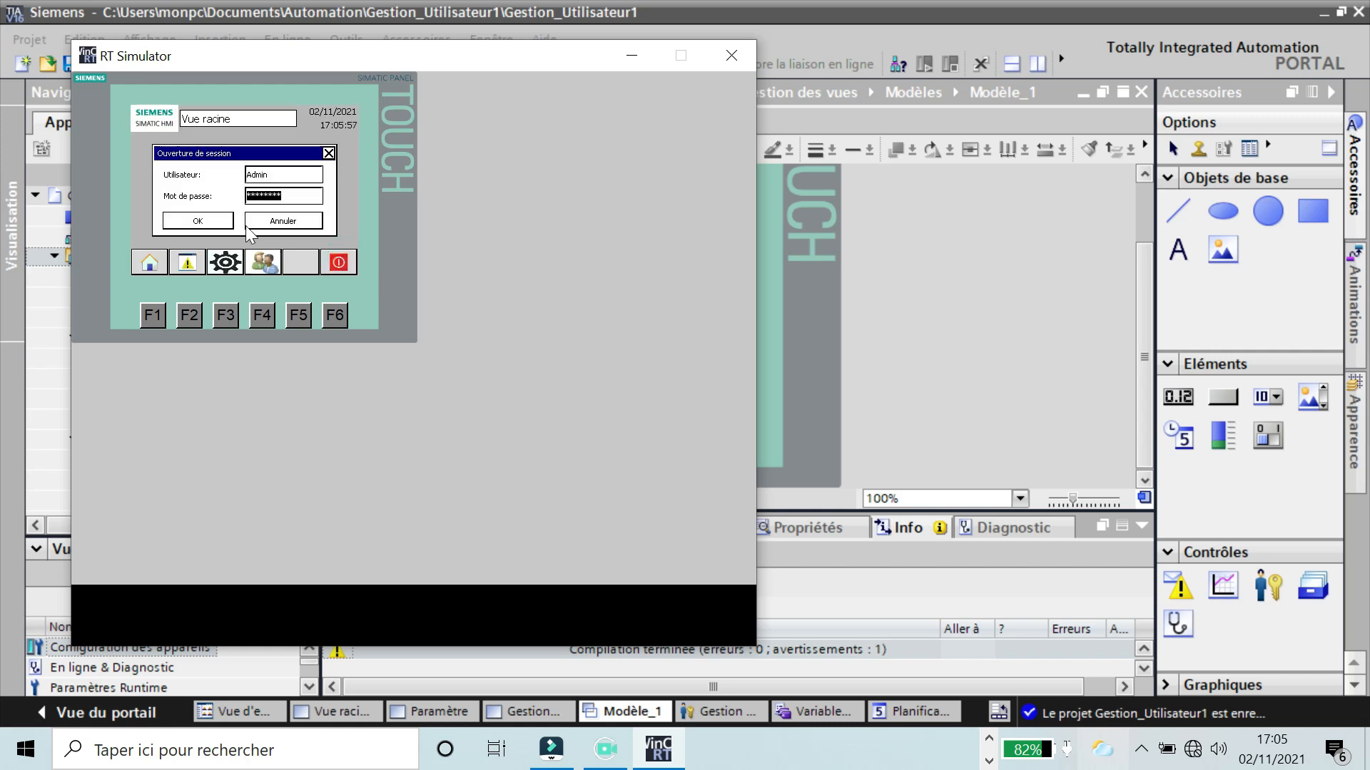
- Confirm the Admin login, open the Paramètre view and submit the Admin account password there
left_click(212, 224)
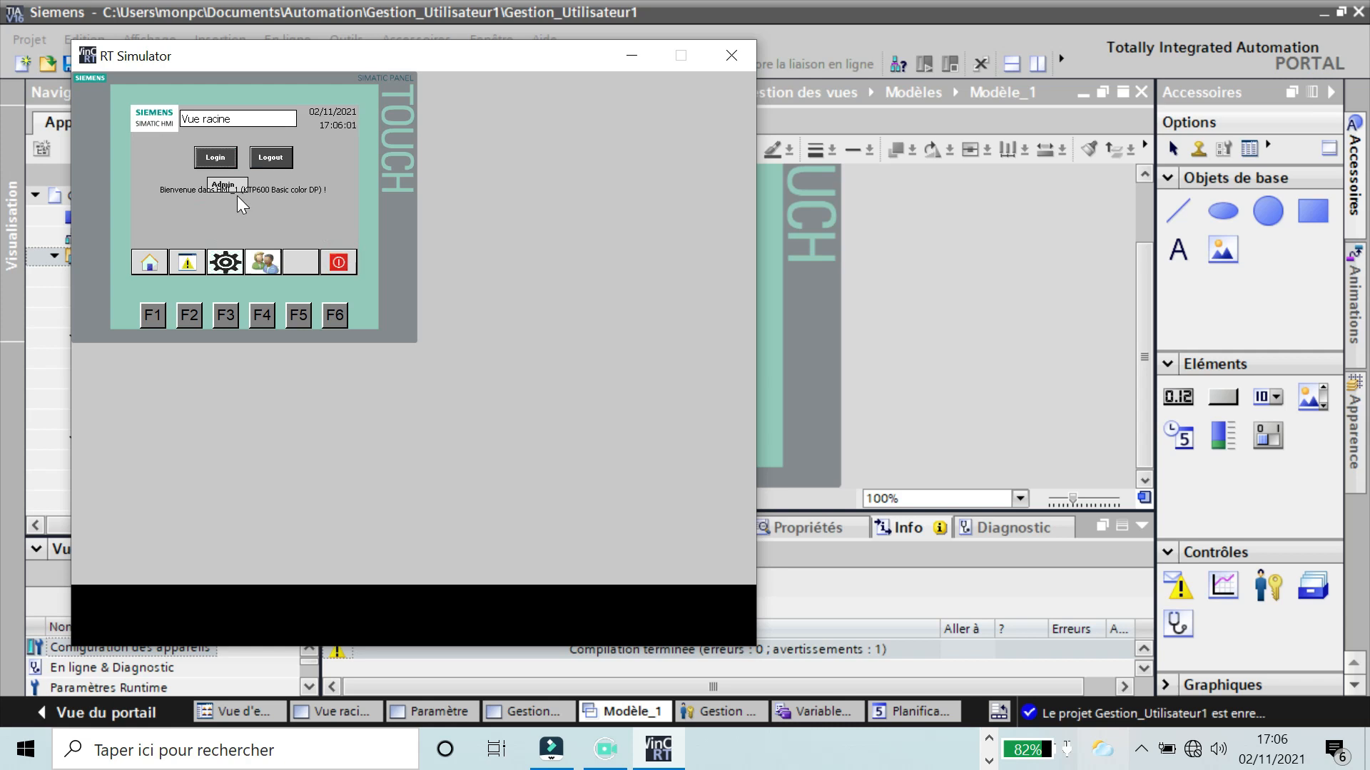
left_click(226, 263)
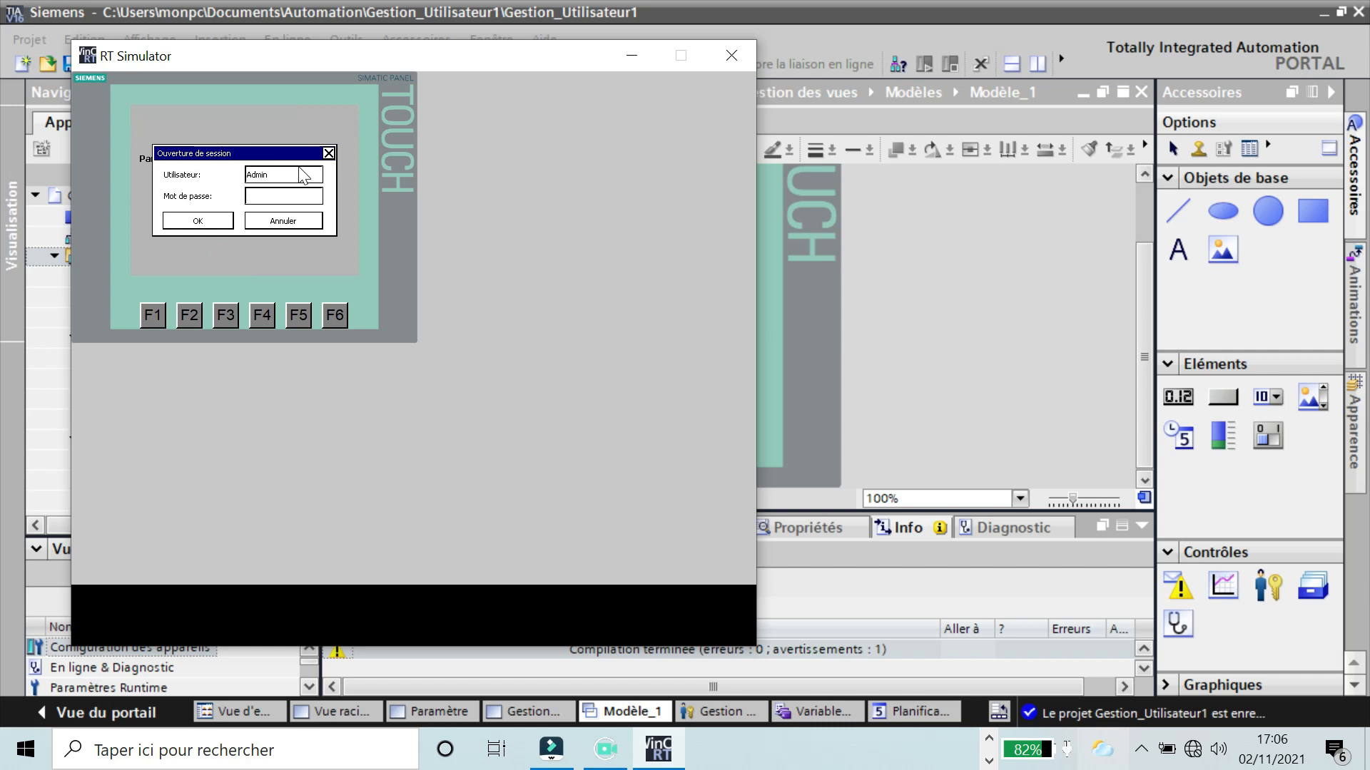
left_click(280, 203)
type("12345")
left_click(218, 223)
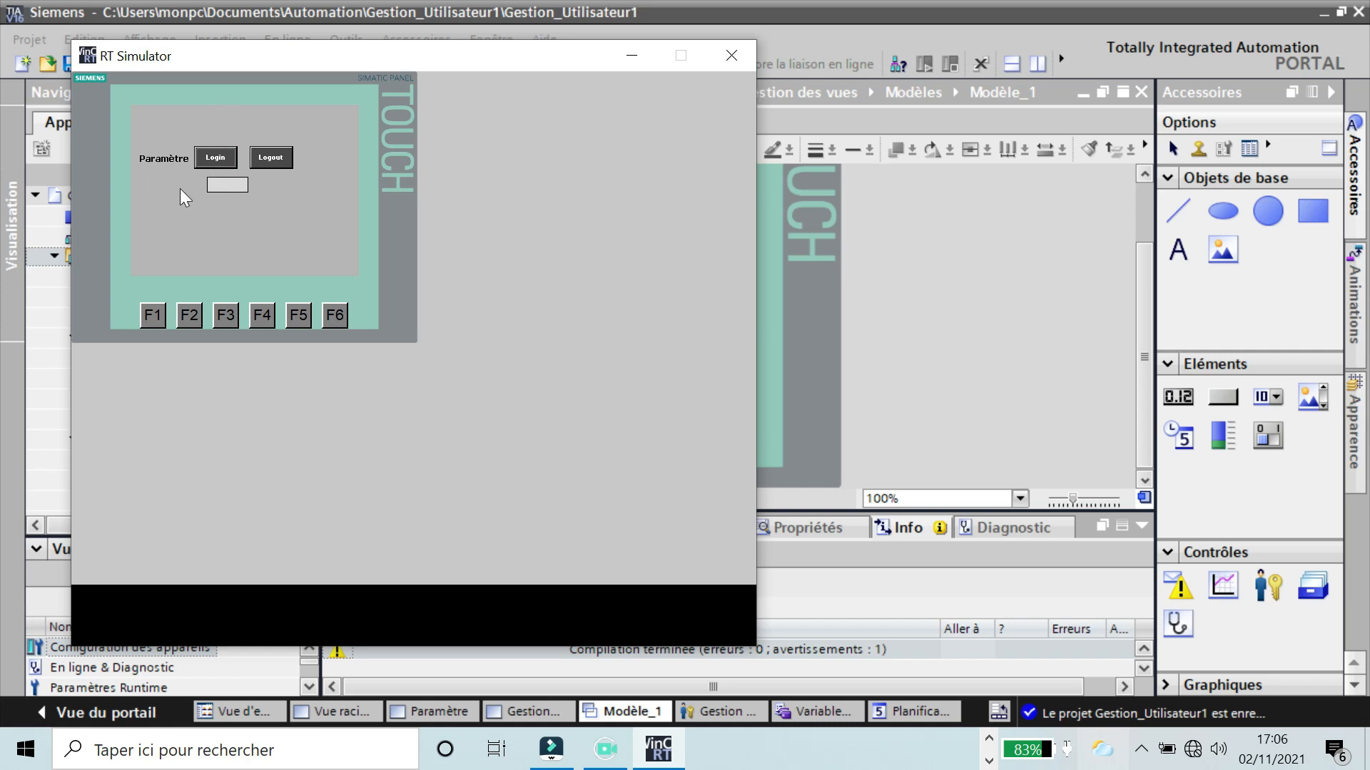
- Log out on the Paramètre view, call up the login dialog again, and restart the HMI_1 simulation
left_click(279, 160)
left_click(227, 156)
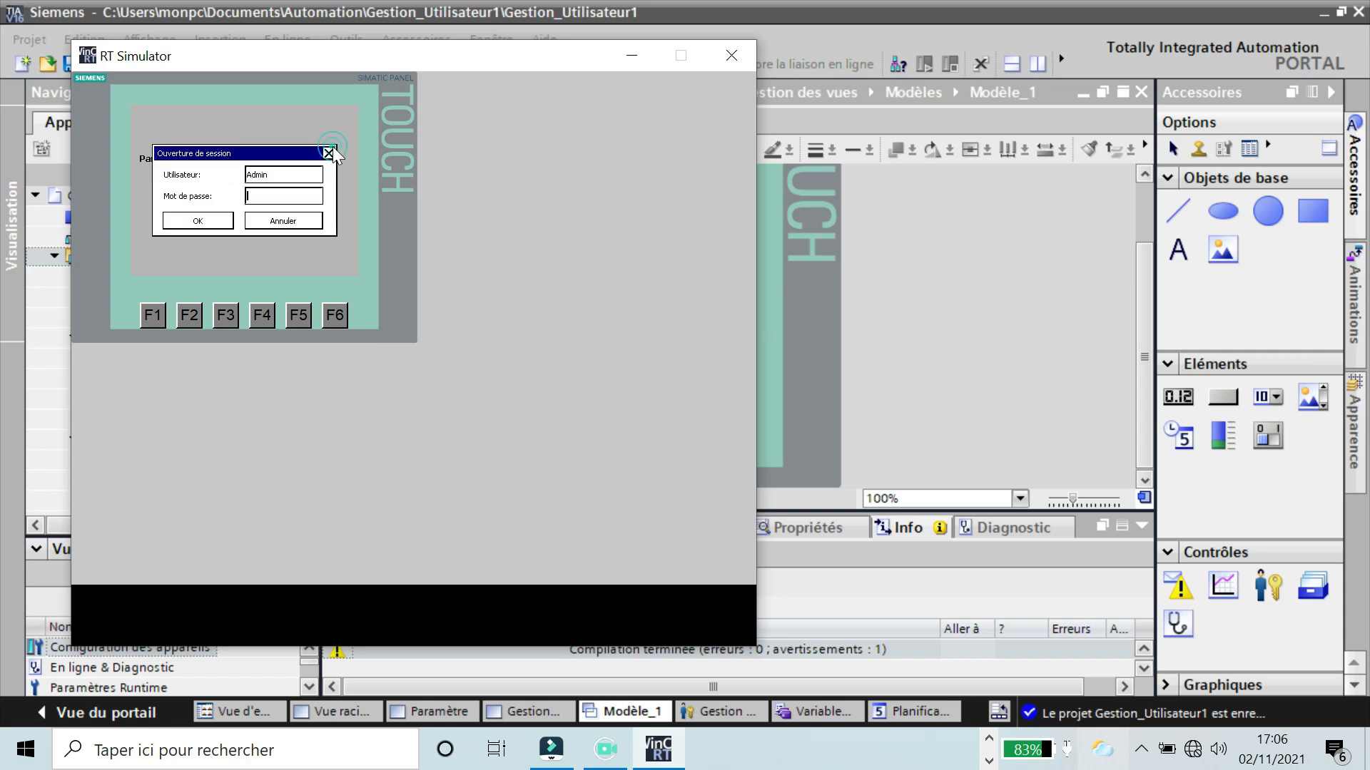
left_click(738, 57)
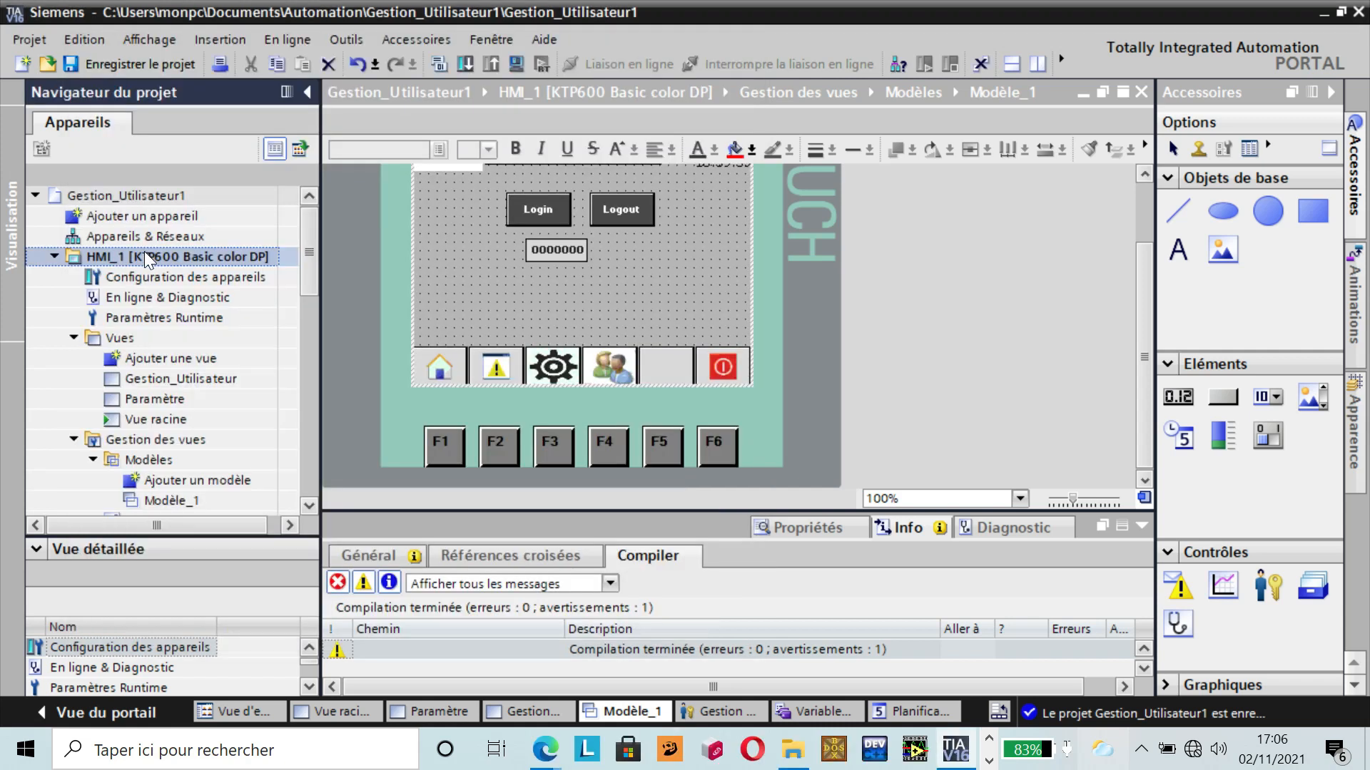
right_click(144, 251)
left_click(225, 415)
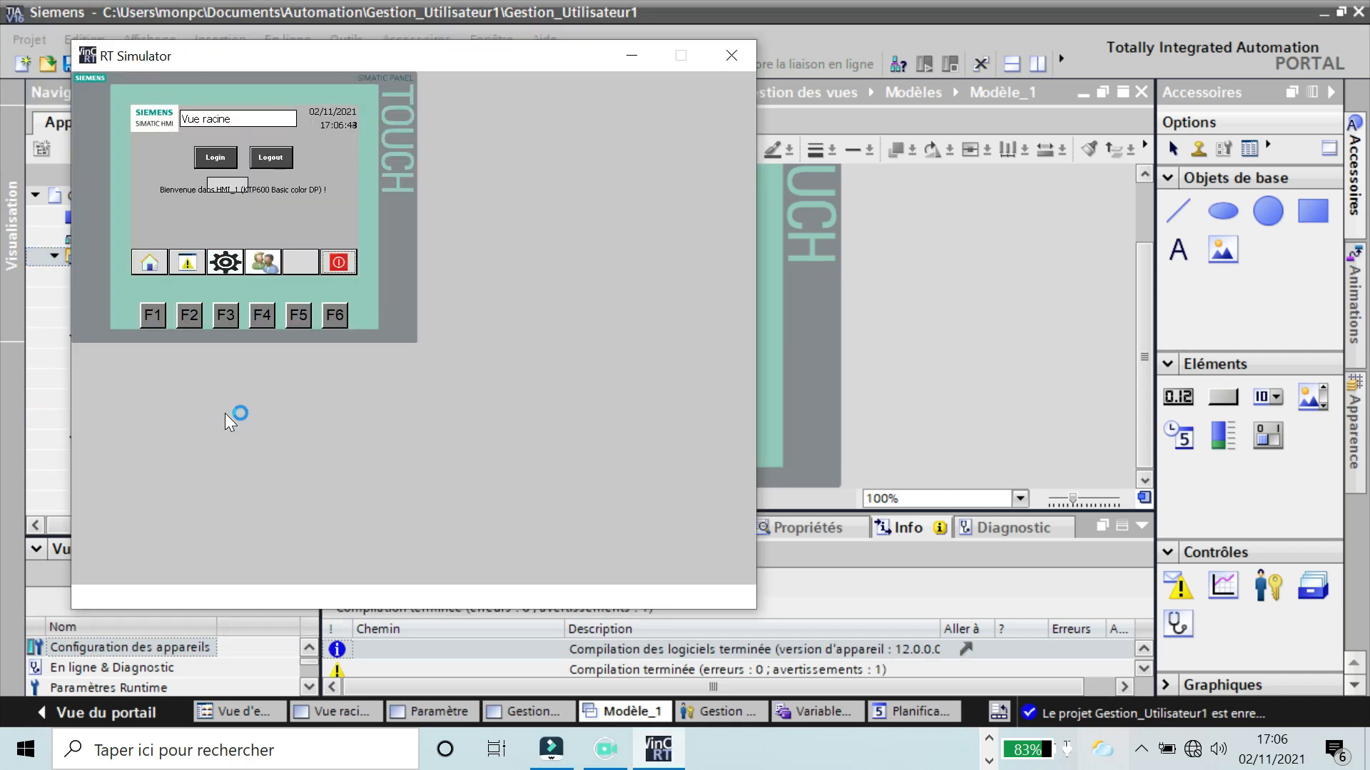
- Log in on the root view with the Groupe_1 user's name and account password
left_click(218, 166)
left_click(276, 189)
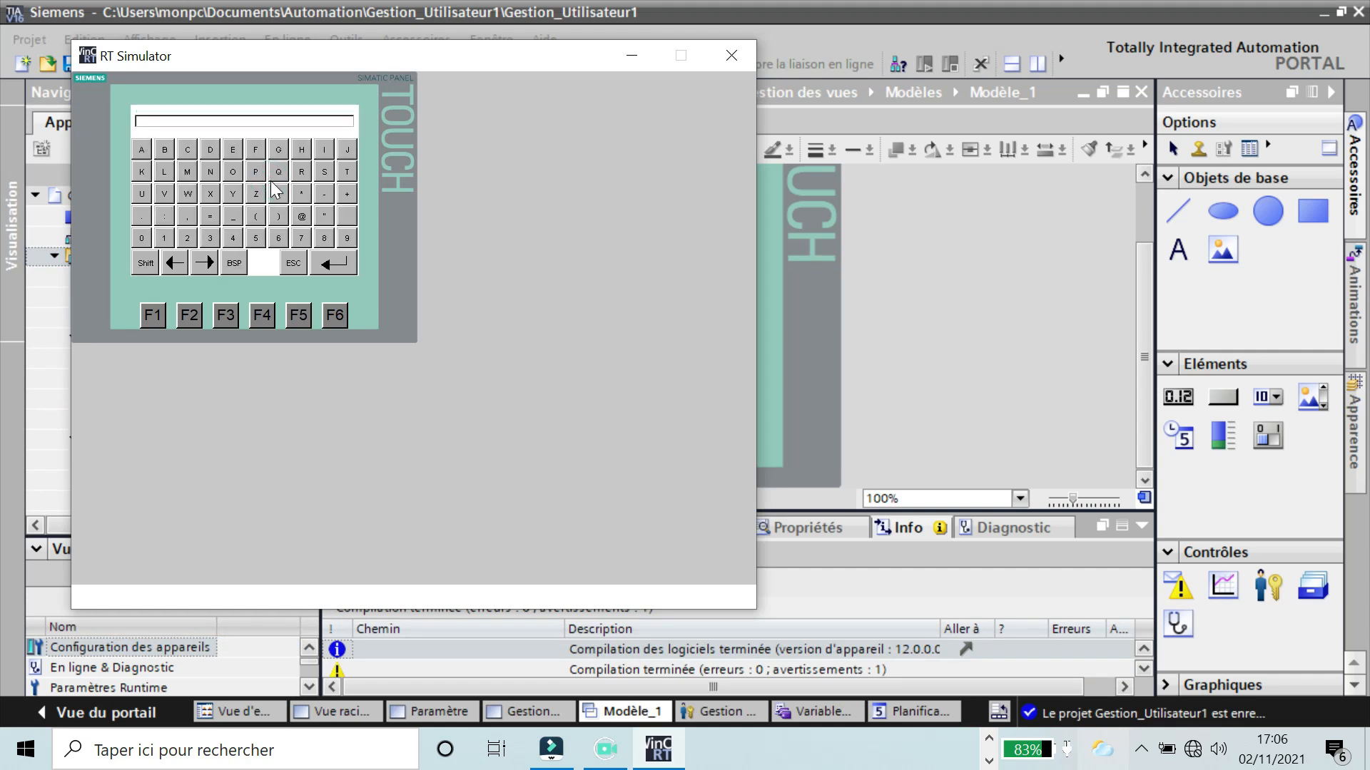
left_click(190, 196)
type("INDERS")
left_click(342, 267)
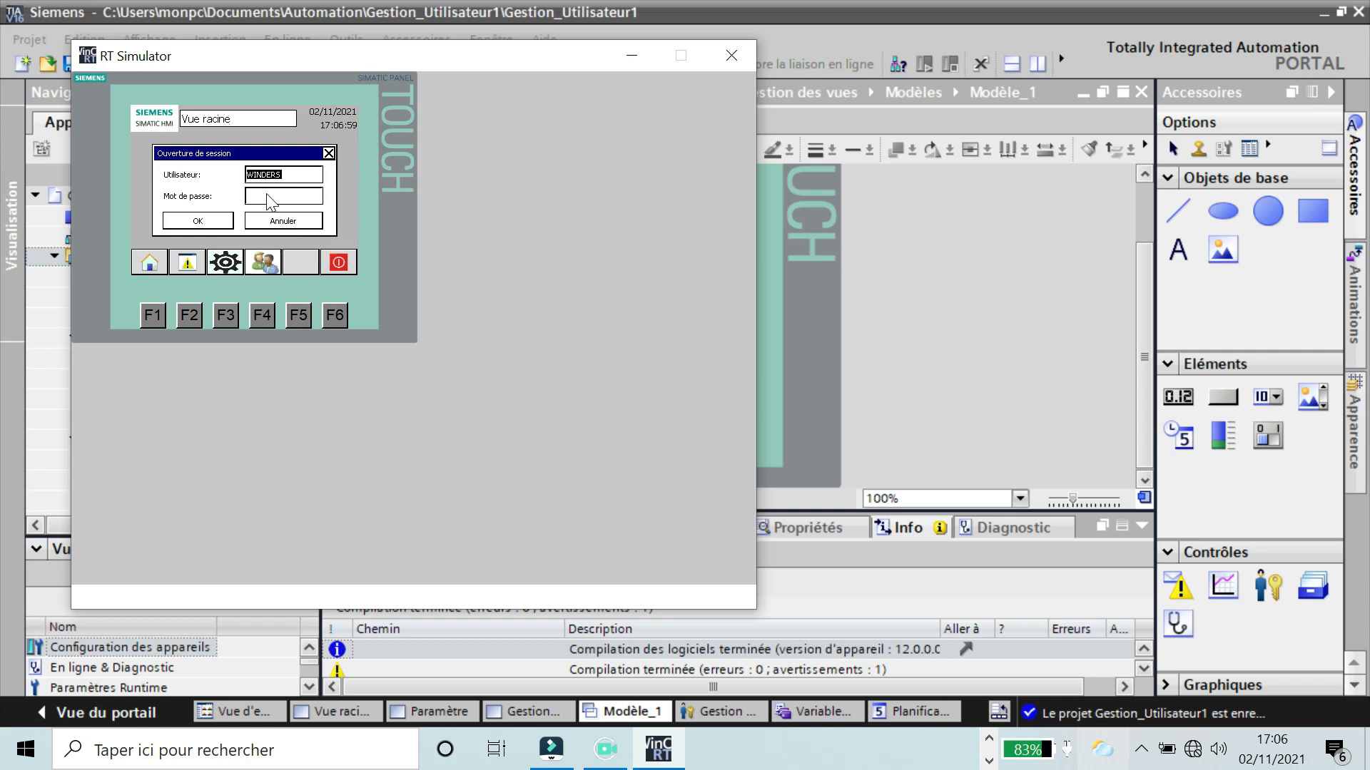
left_click(268, 195)
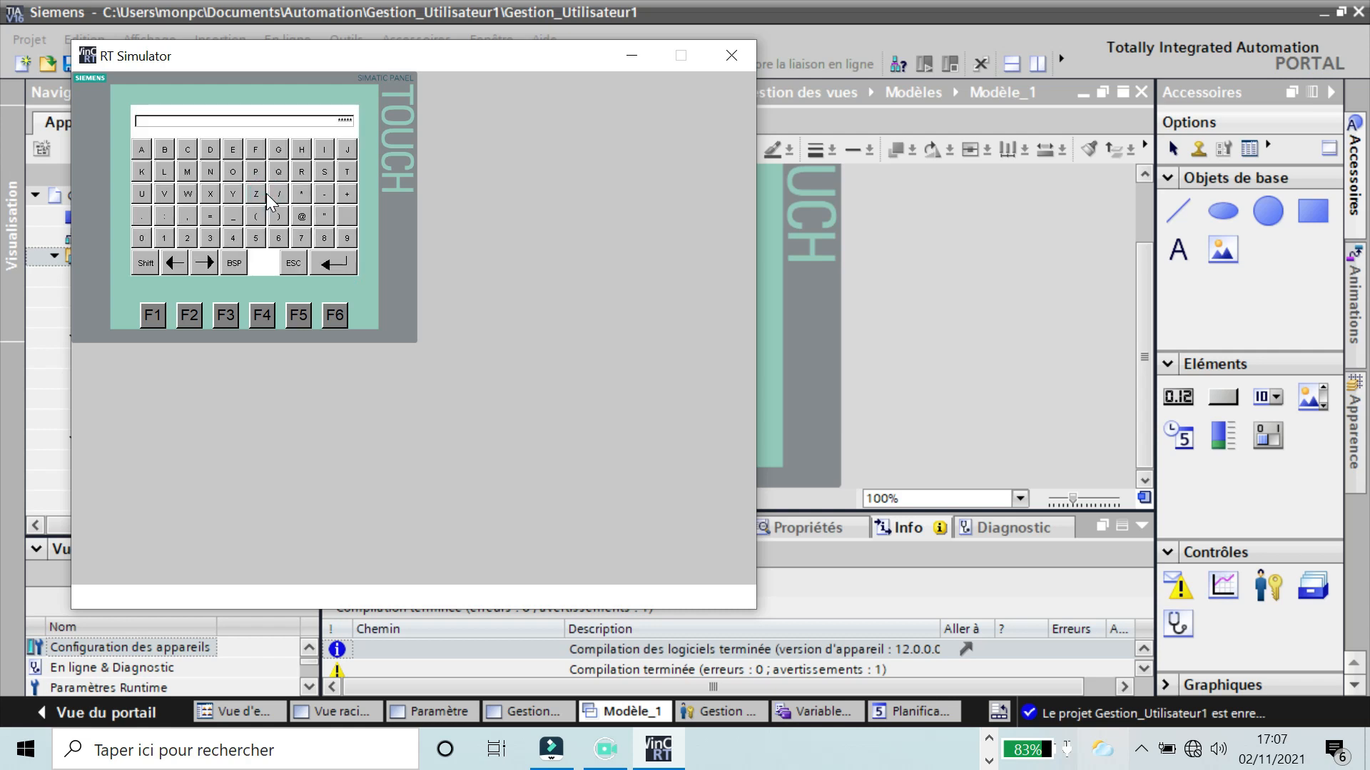
left_click(344, 269)
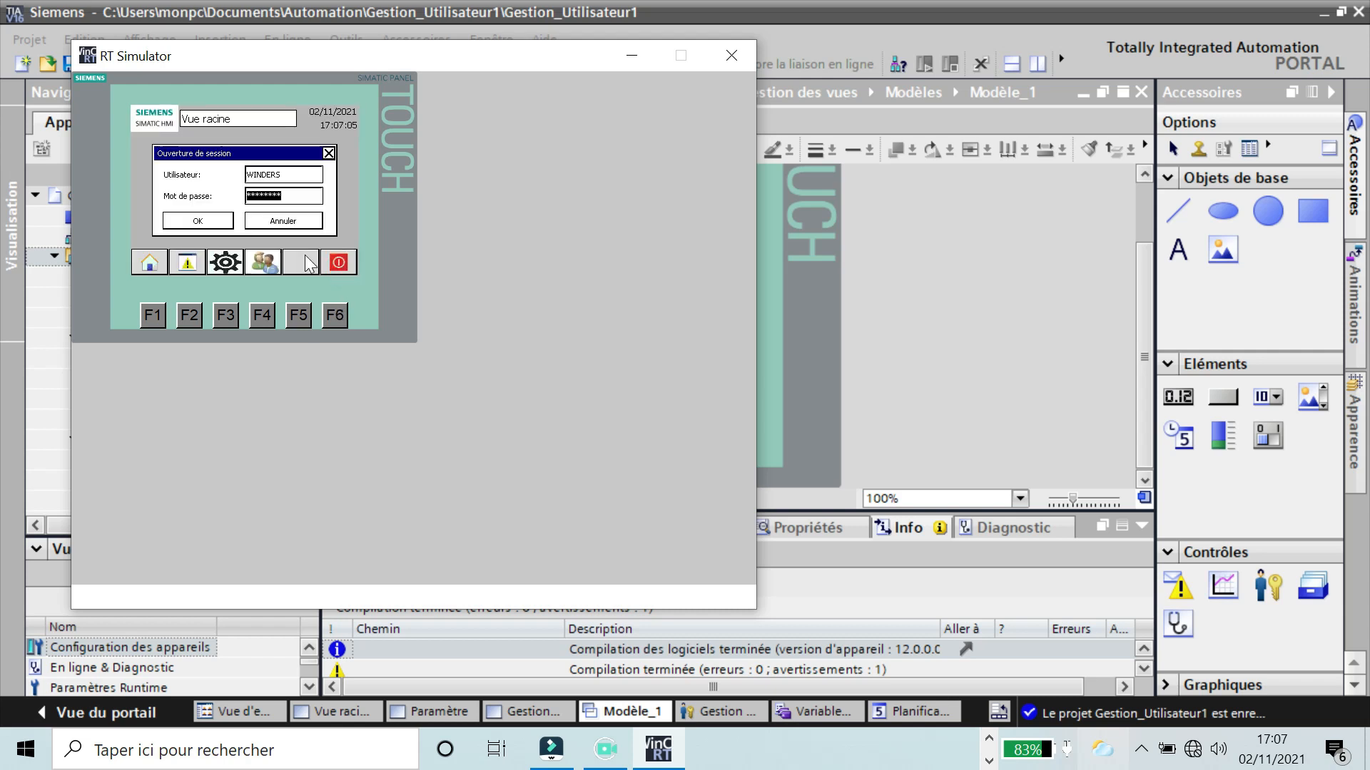
left_click(215, 219)
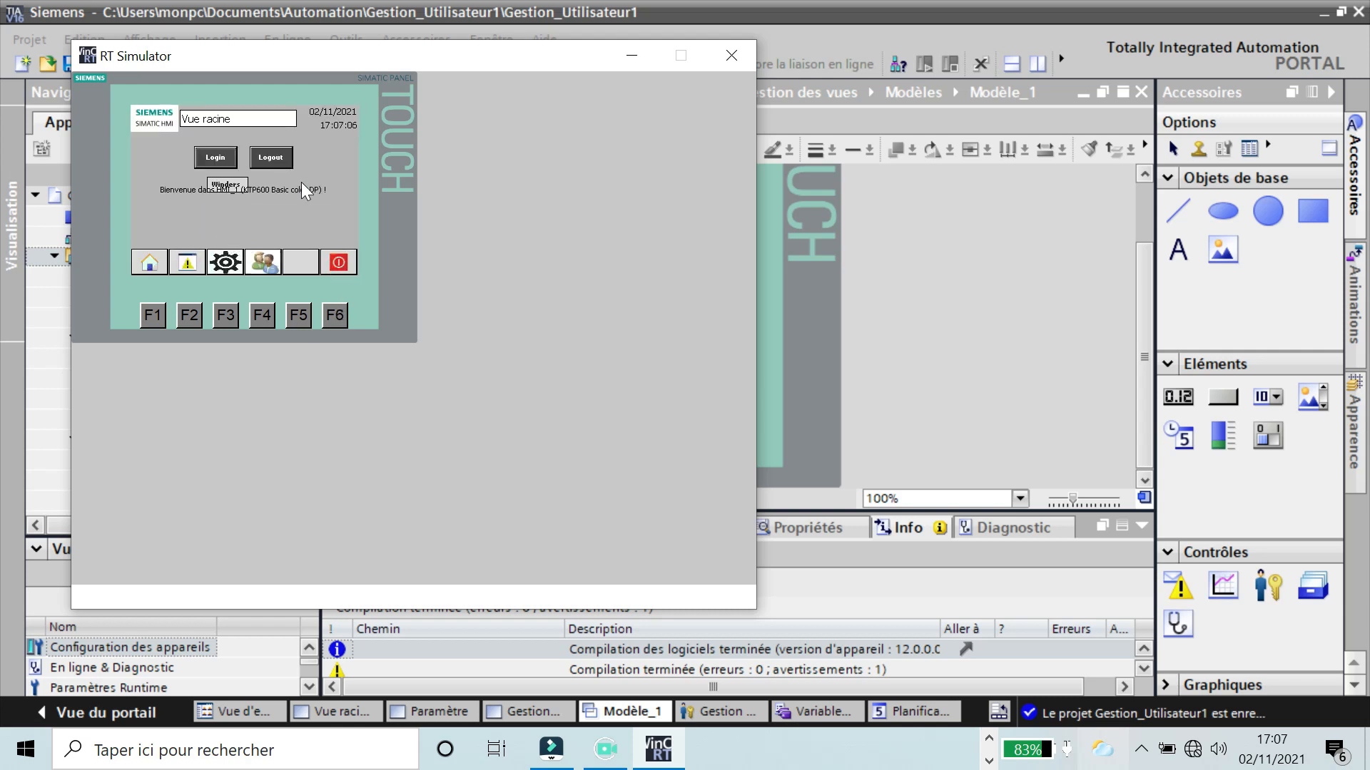
- Open the user management view, start a new user entry and enter the user's name
left_click(262, 264)
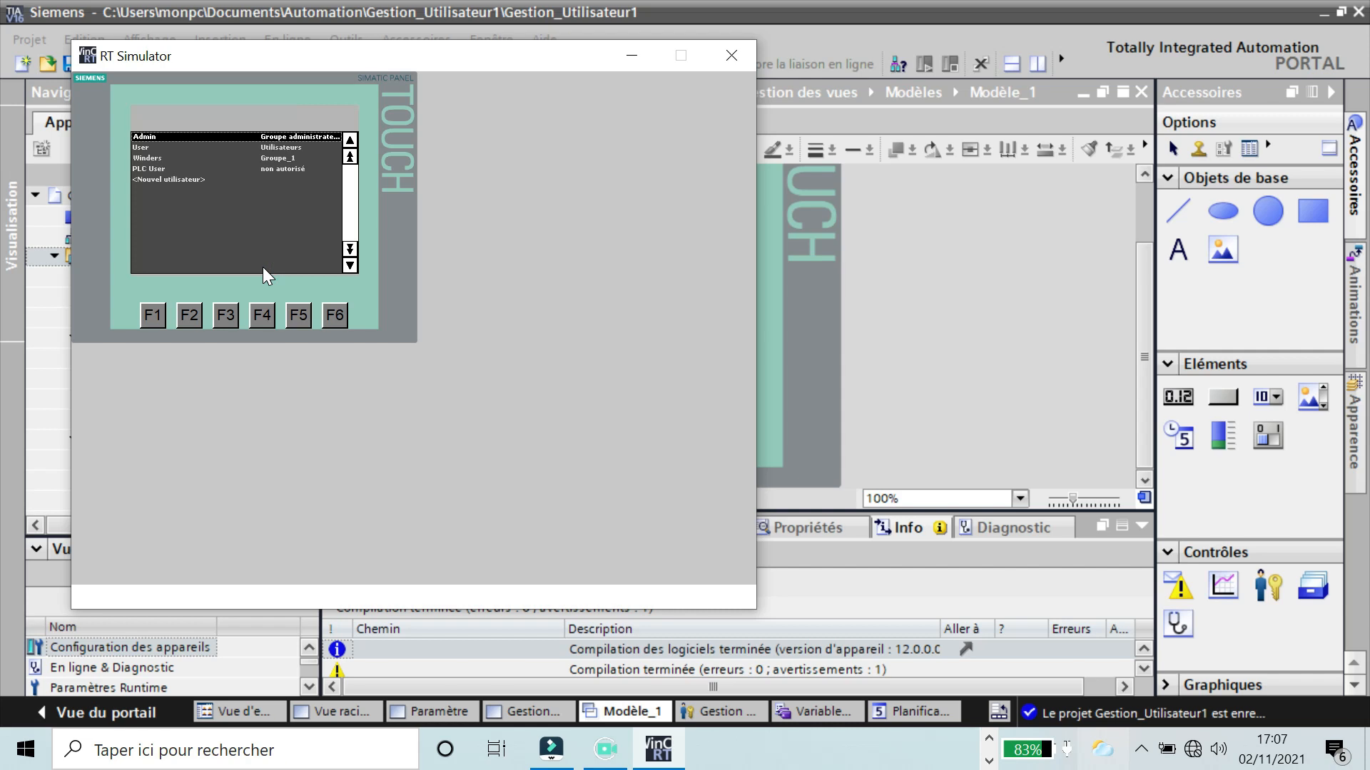
left_click(184, 179)
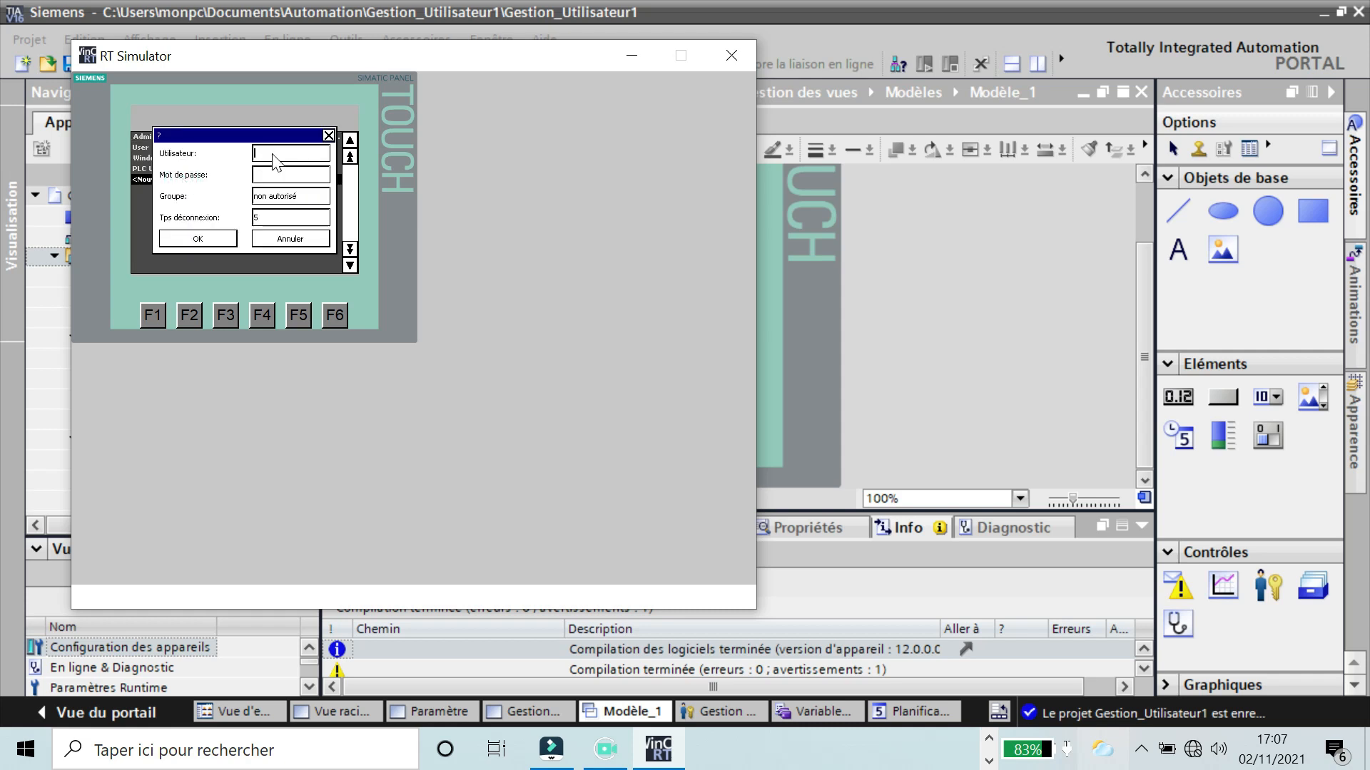
type("A")
type("B")
type("MANDE")
left_click(297, 154)
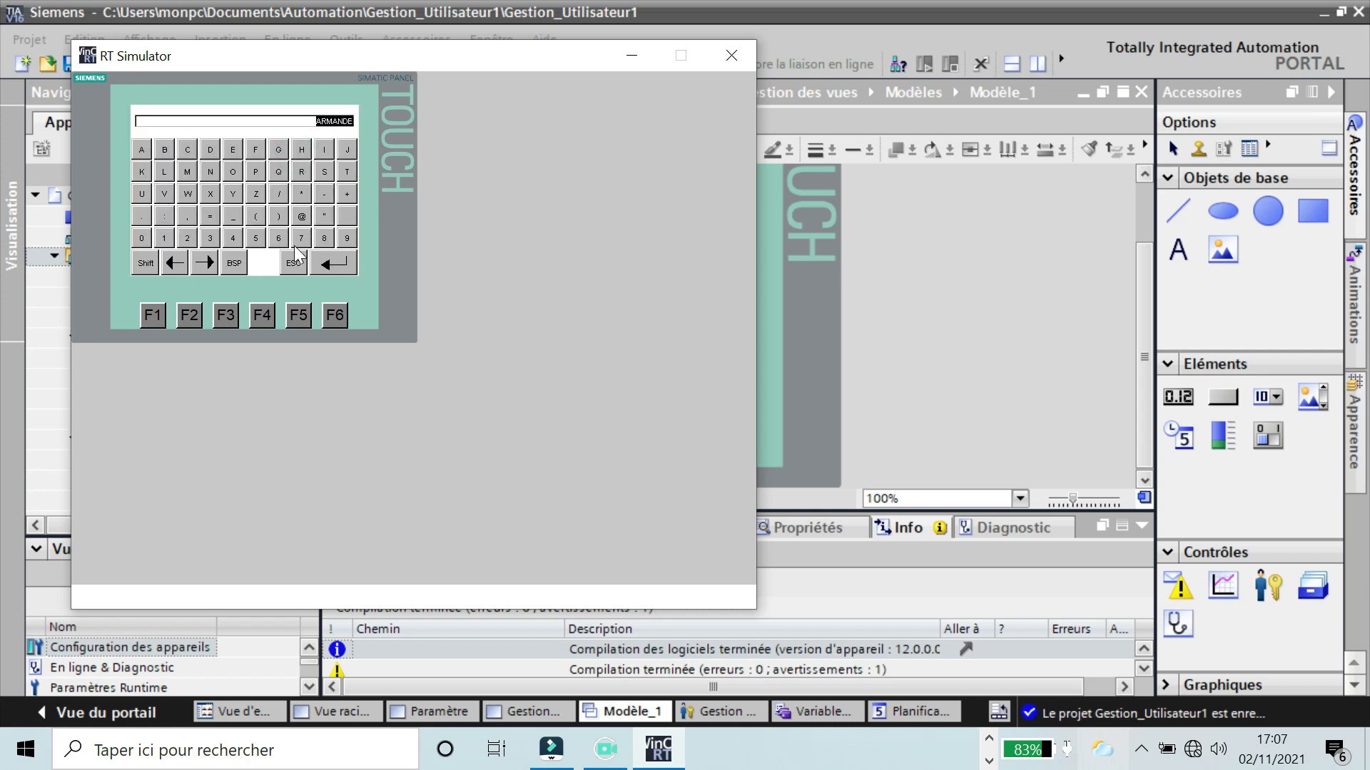
left_click(333, 263)
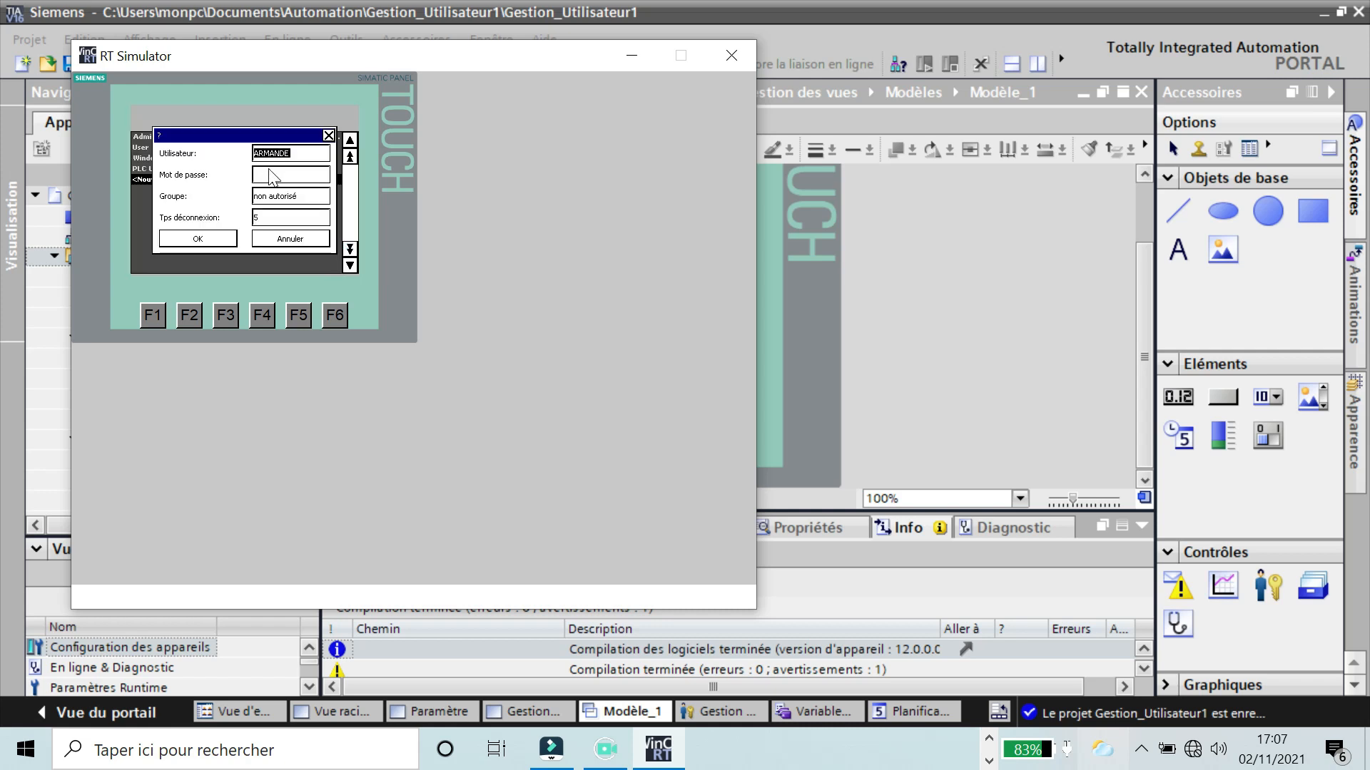
- Enter the new user's password, assign the Utilisateurs group and save the user
left_click(272, 176)
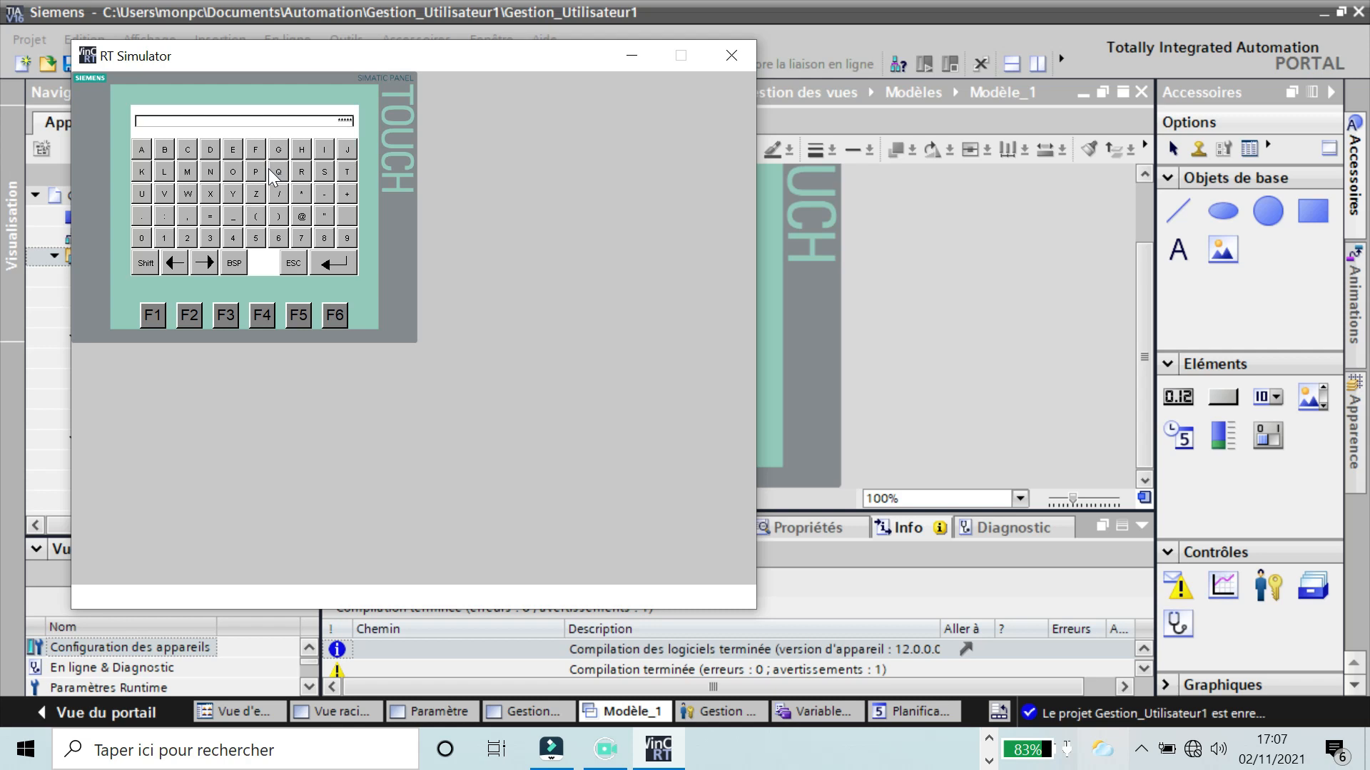
left_click(348, 261)
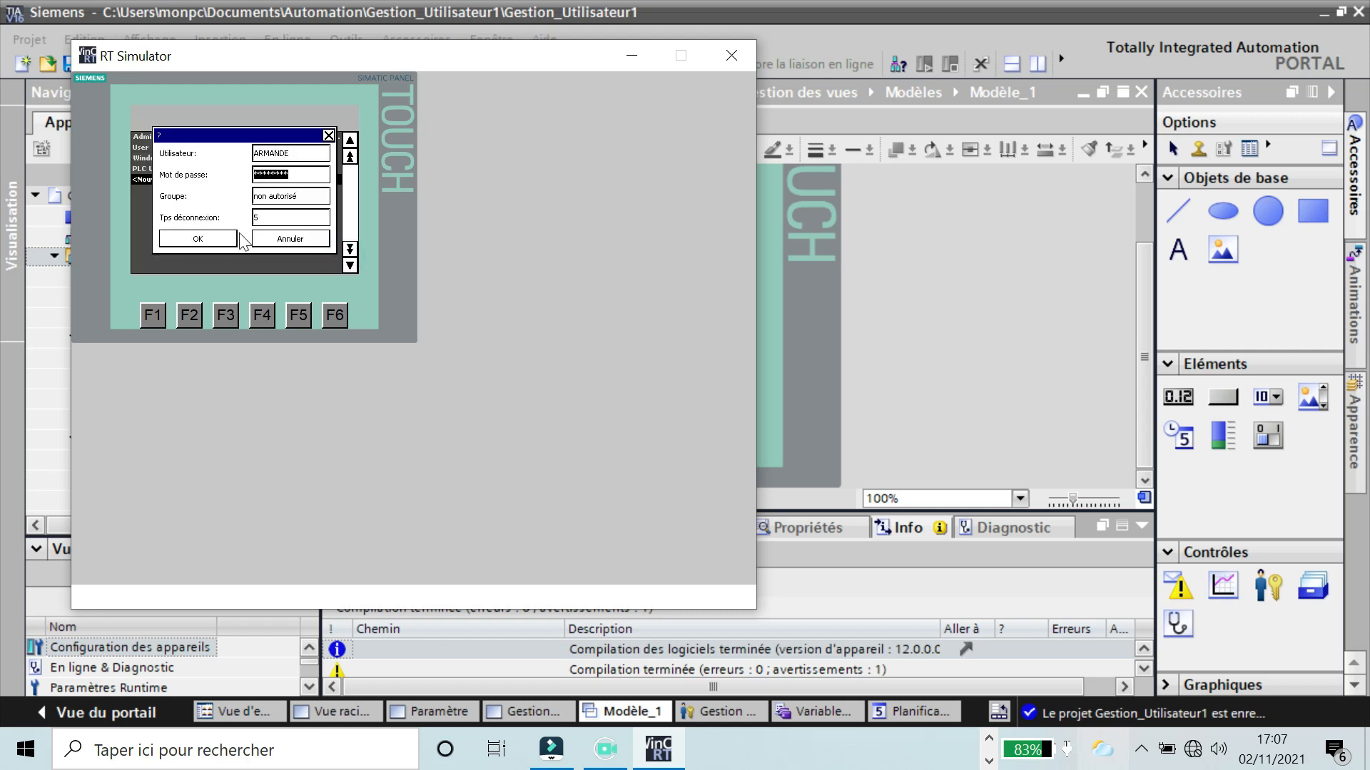
left_click(275, 197)
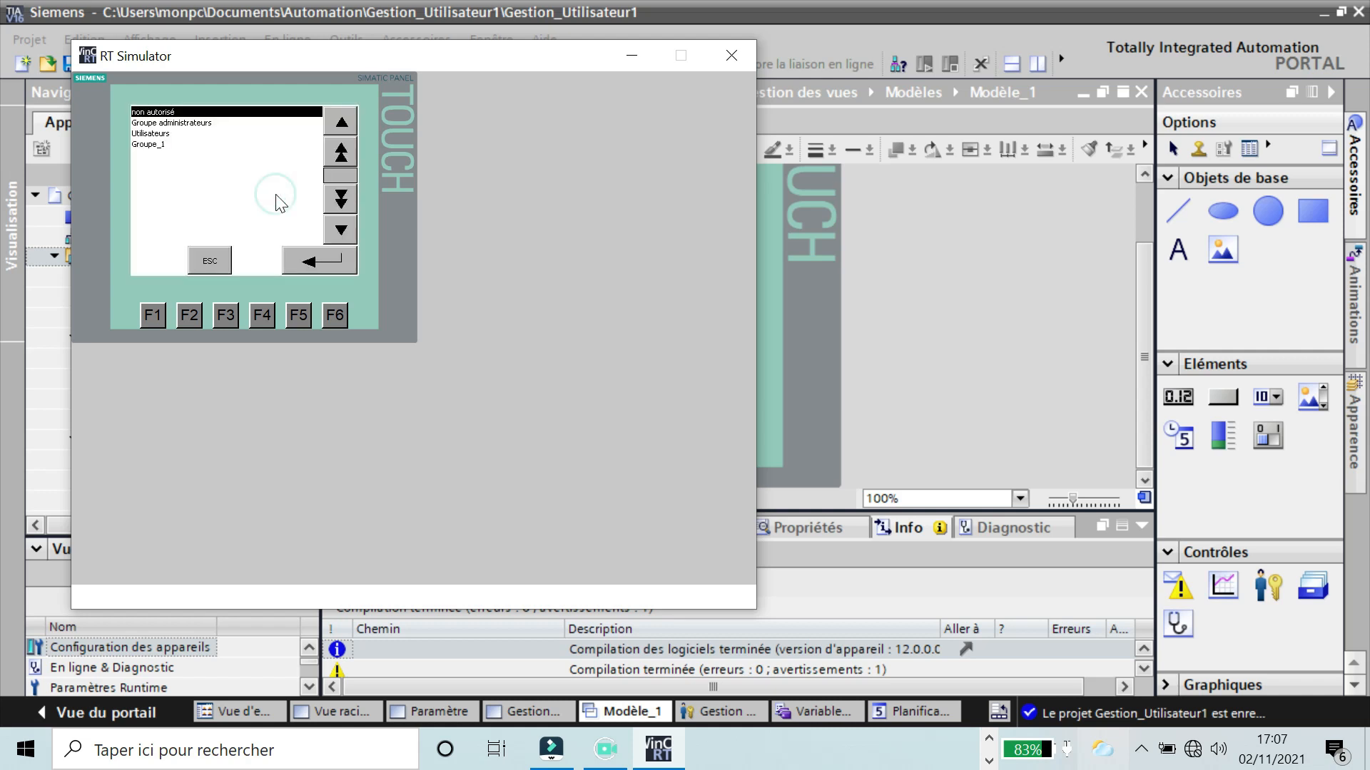
left_click(155, 134)
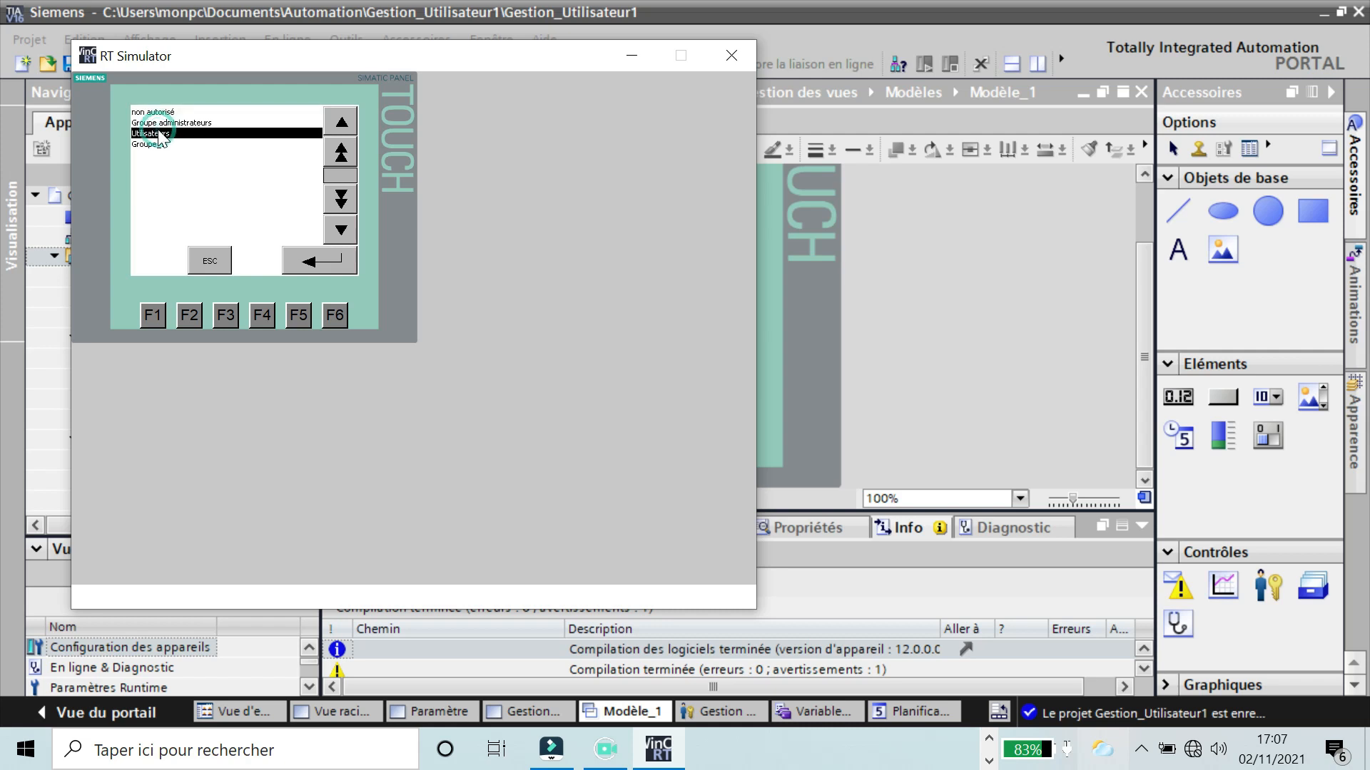
left_click(312, 263)
left_click(220, 237)
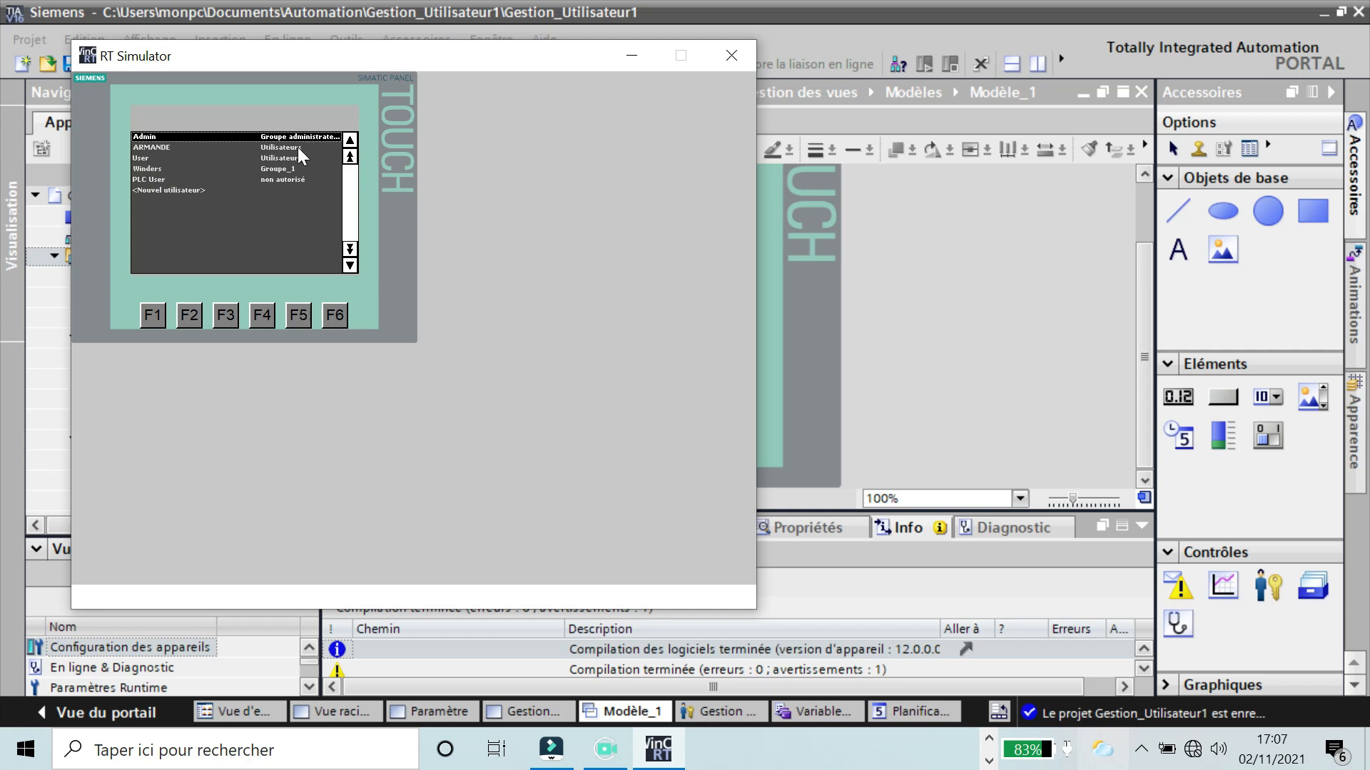
- Close the simulator and restart the simulation of HMI_1
left_click(719, 62)
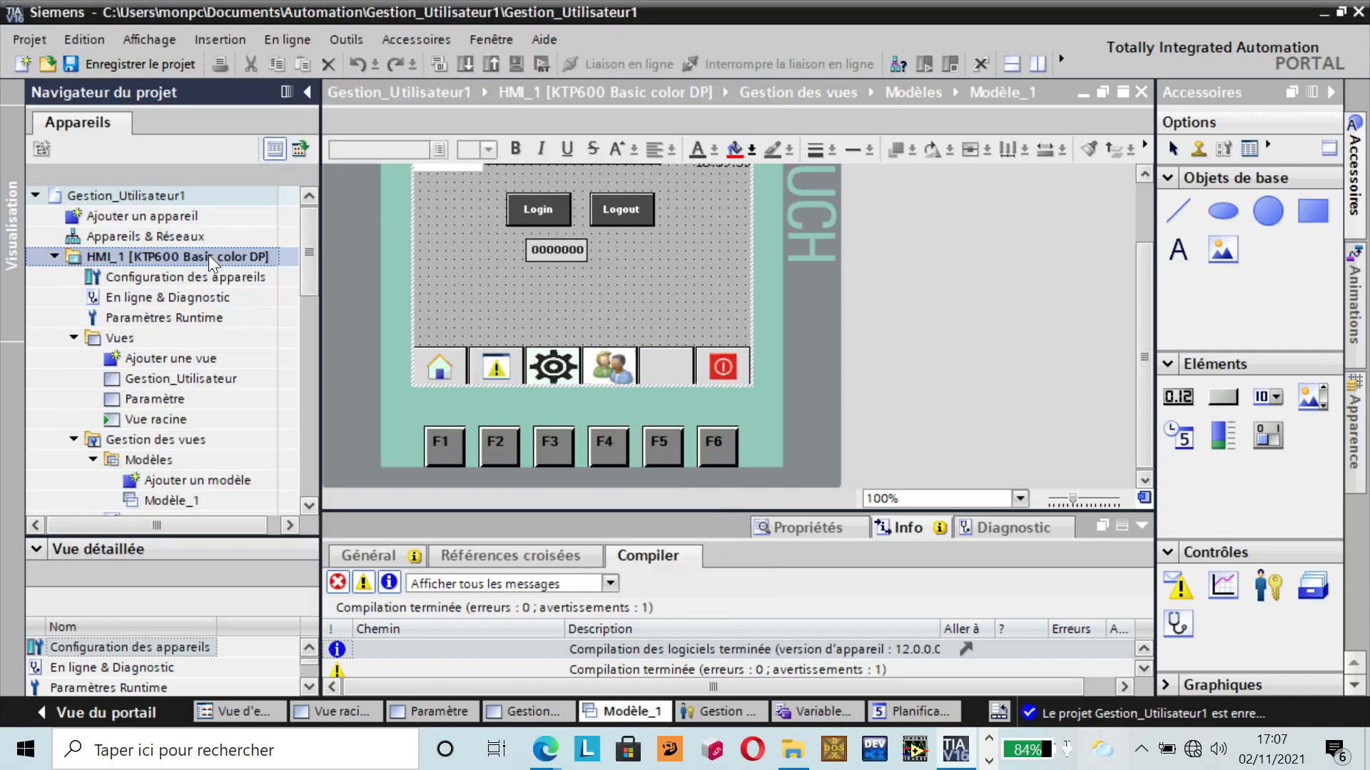
right_click(208, 254)
mouse_move(271, 512)
left_click(269, 664)
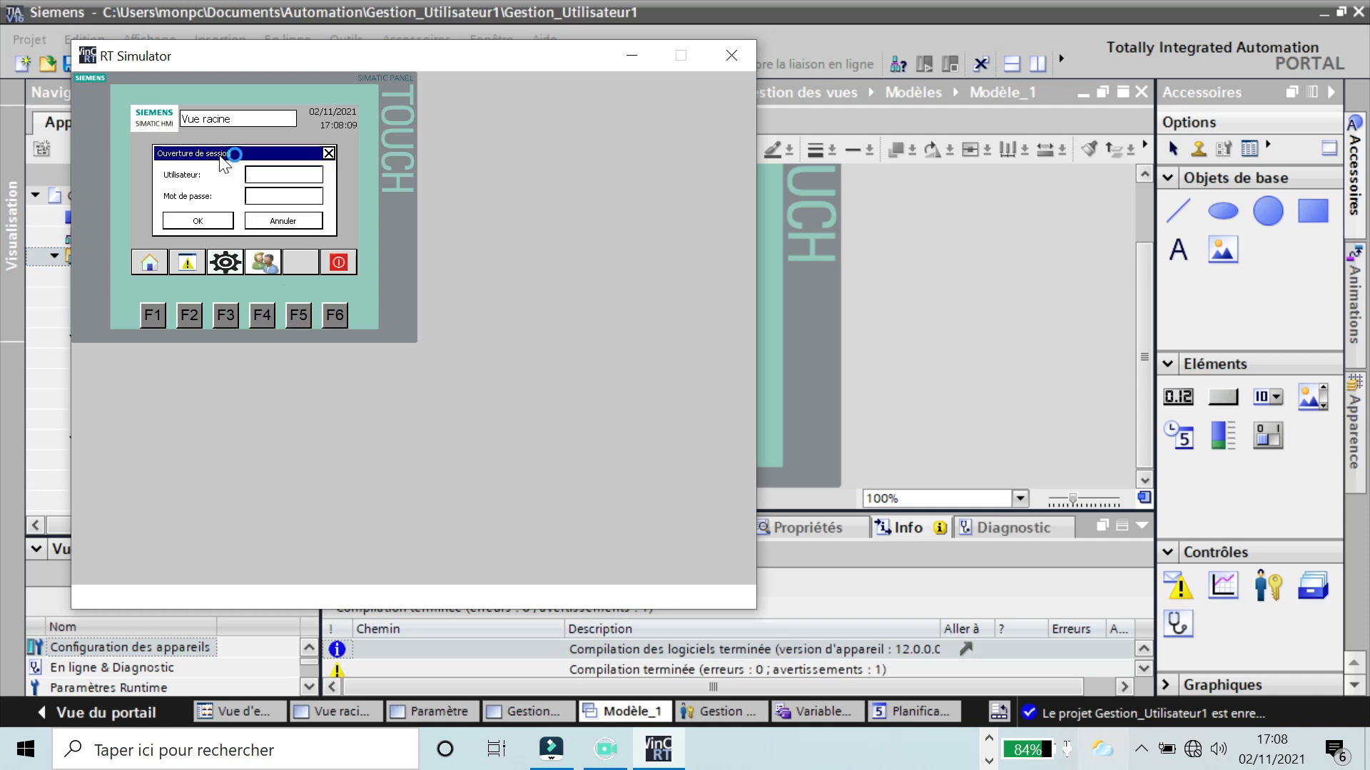
left_click(282, 174)
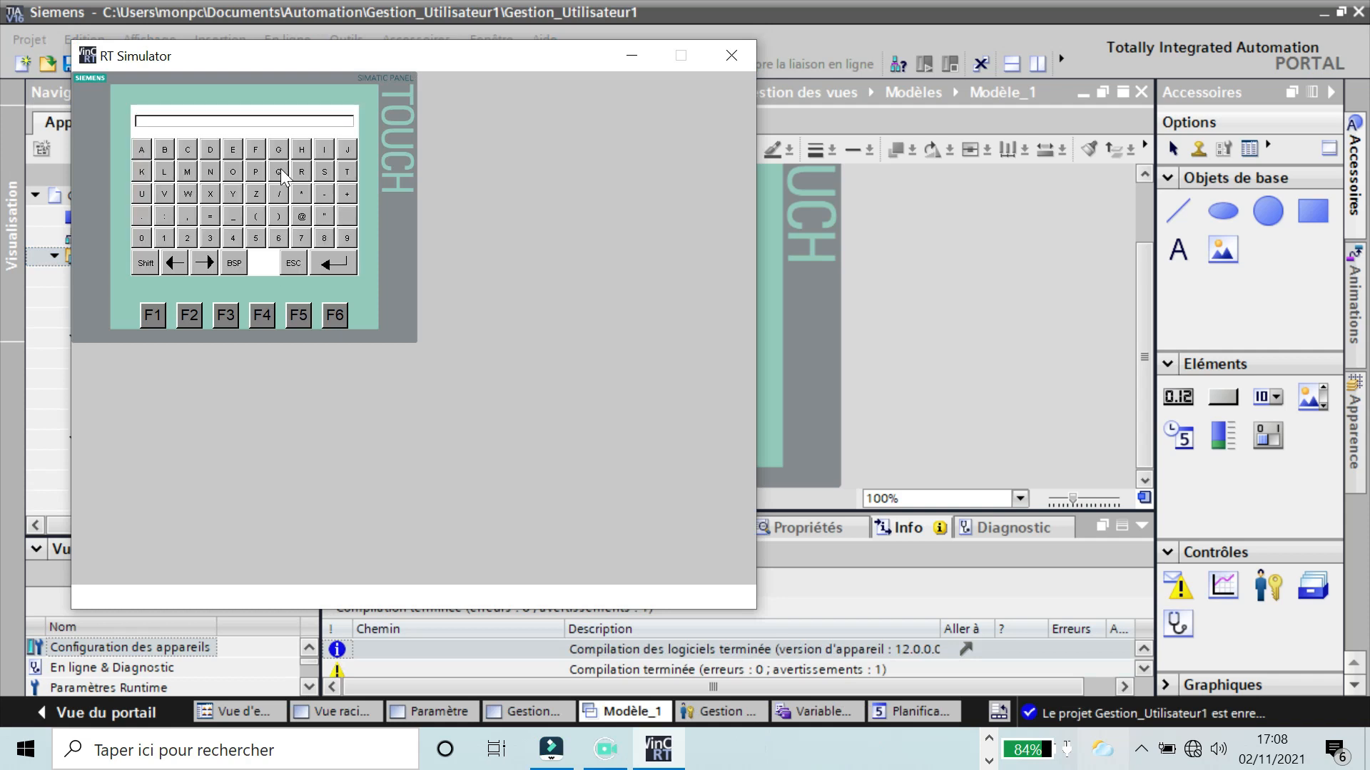
type("USER")
key("Return")
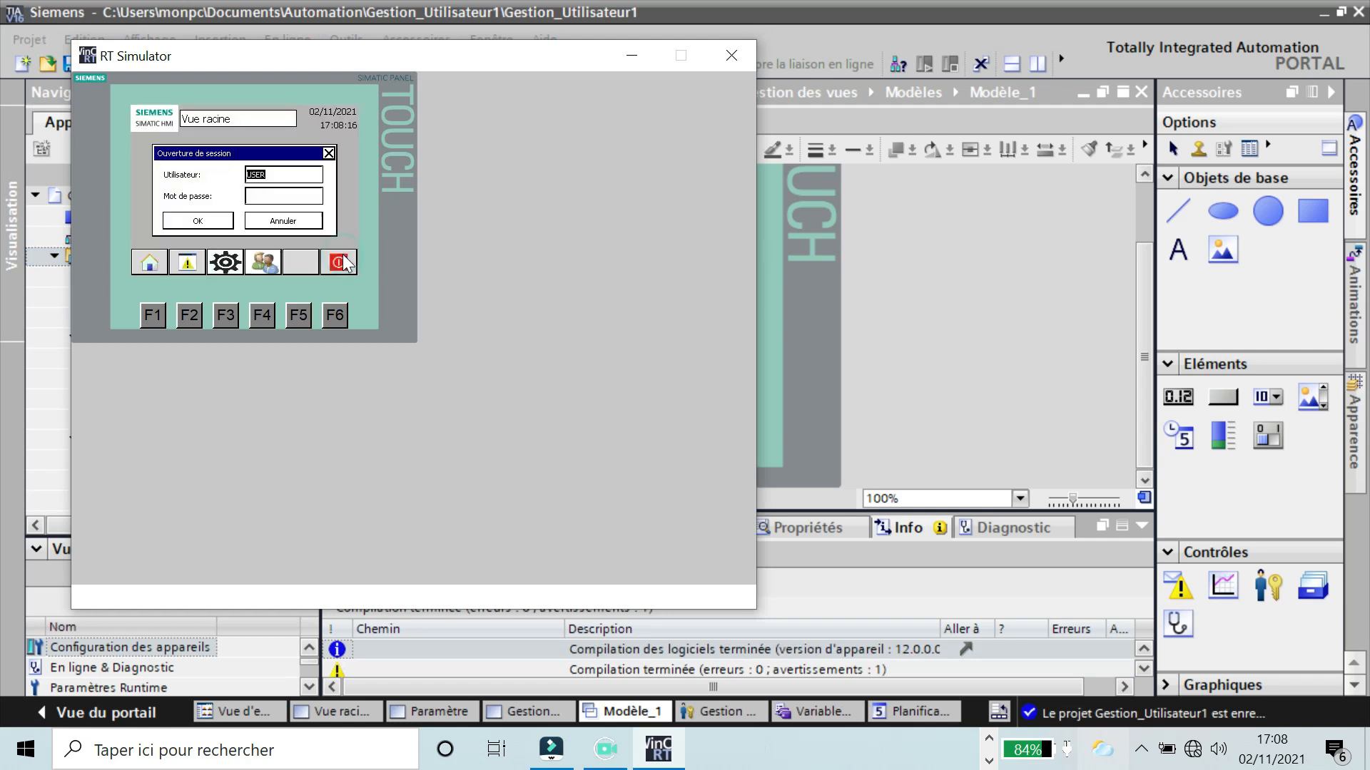
left_click(277, 199)
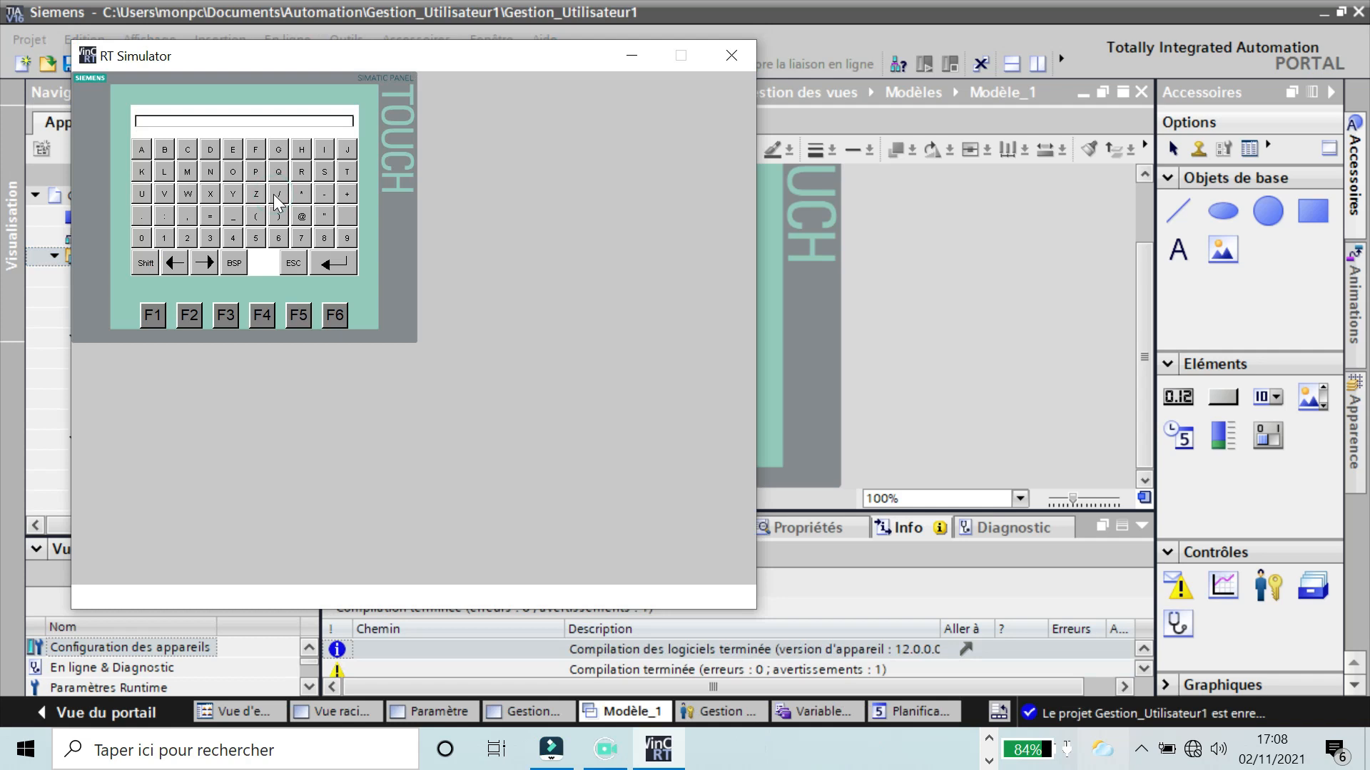
left_click(328, 273)
- Log in with the newly created user's name and account password, and close the simulator
left_click(335, 266)
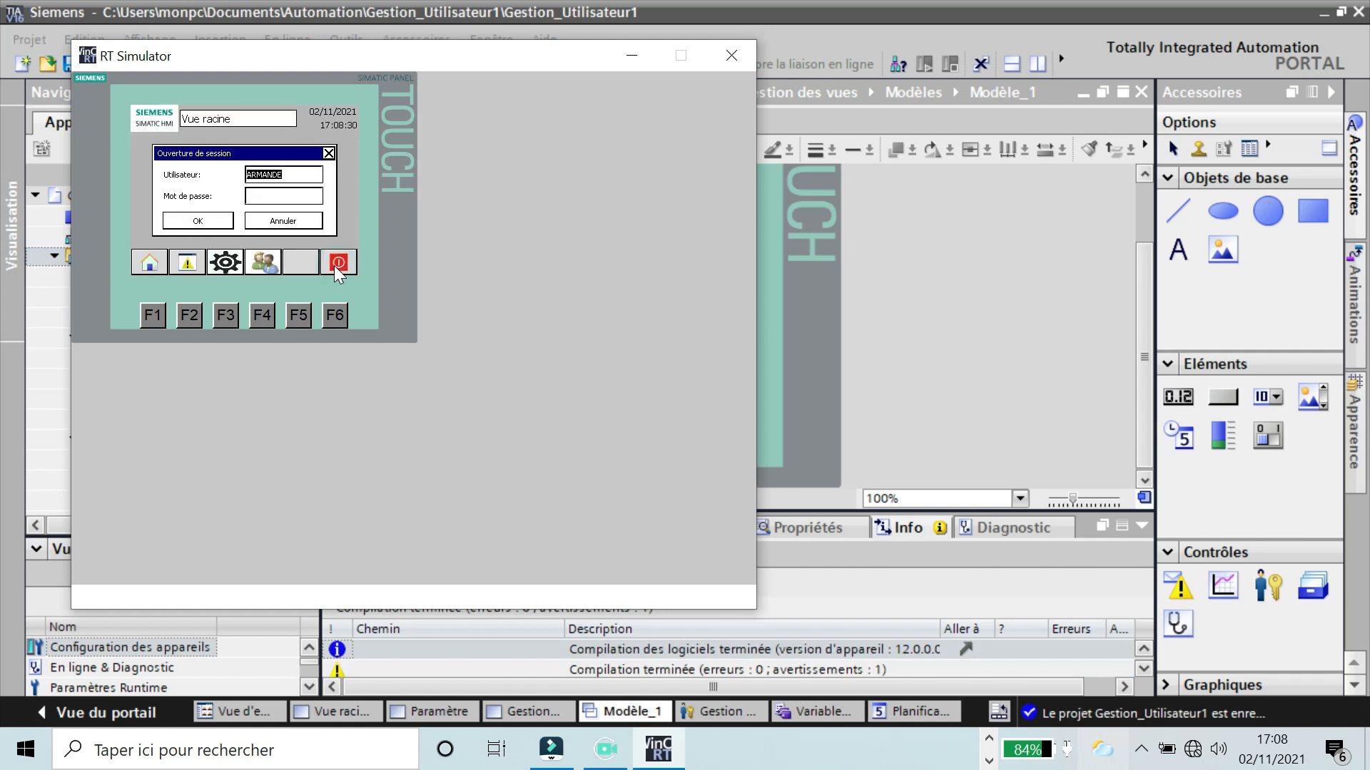
left_click(285, 197)
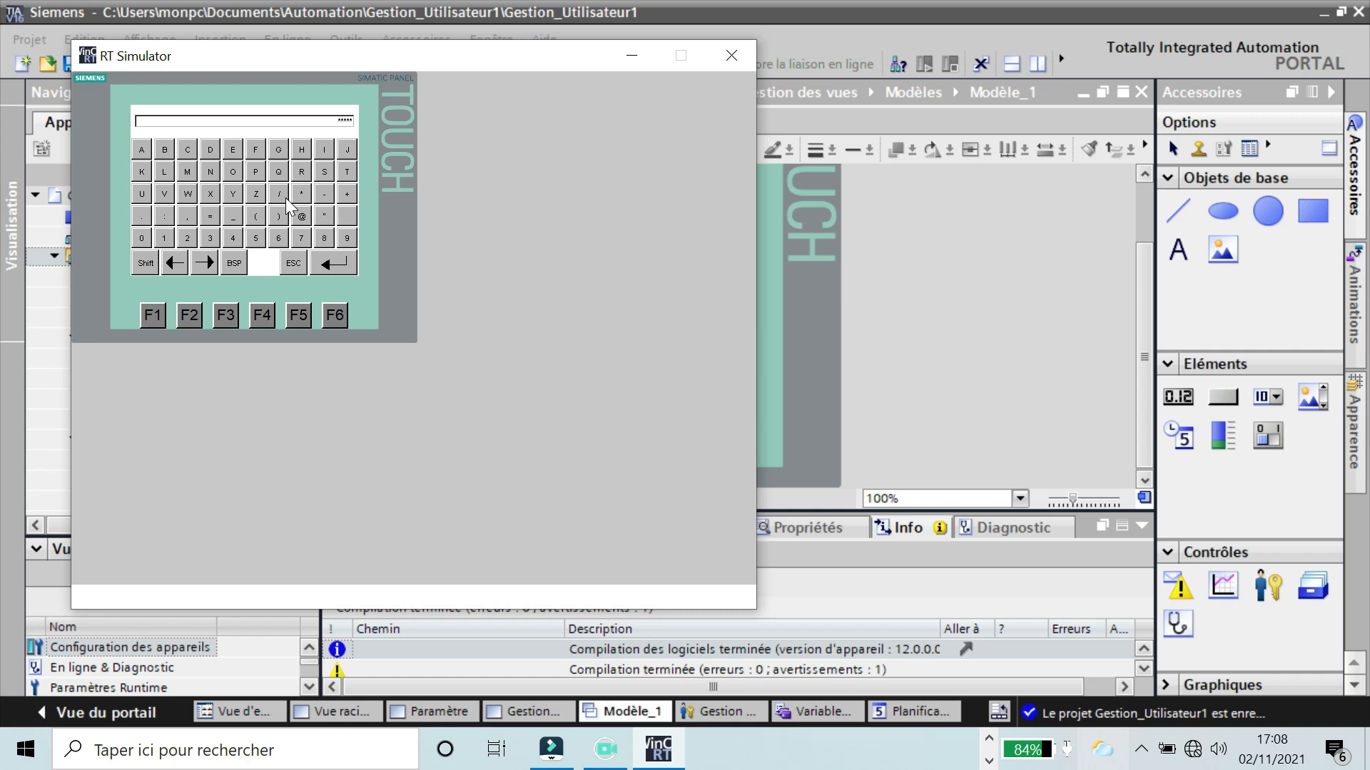
left_click(333, 264)
left_click(222, 229)
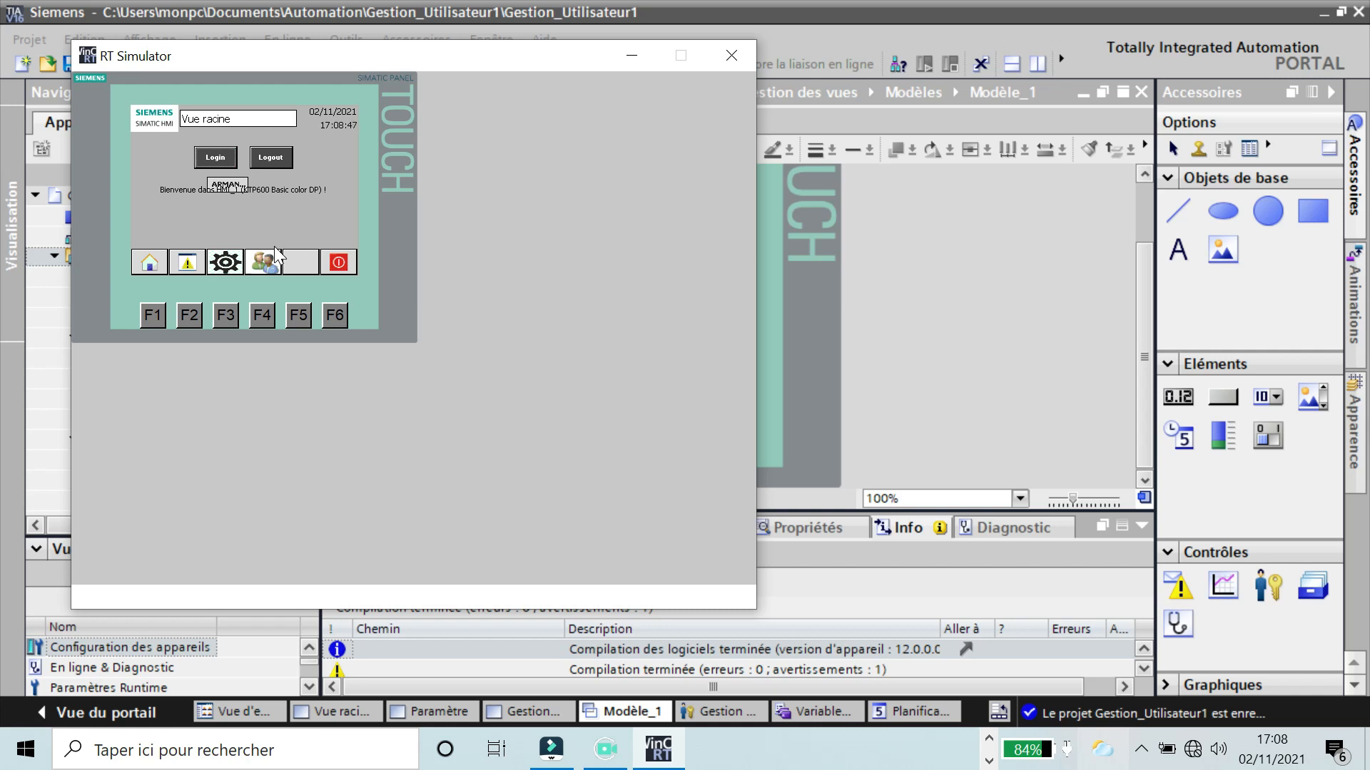
mouse_move(605, 760)
left_click(737, 62)
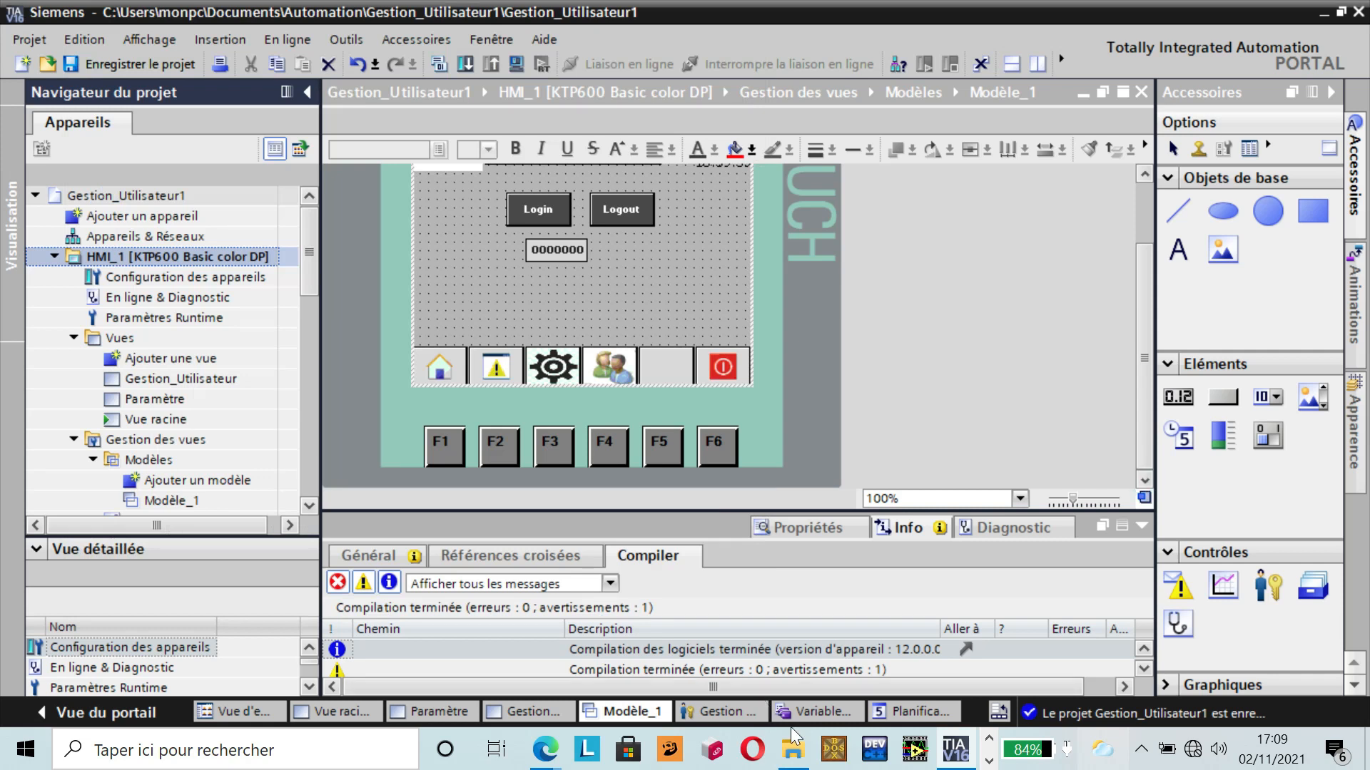
left_click(988, 761)
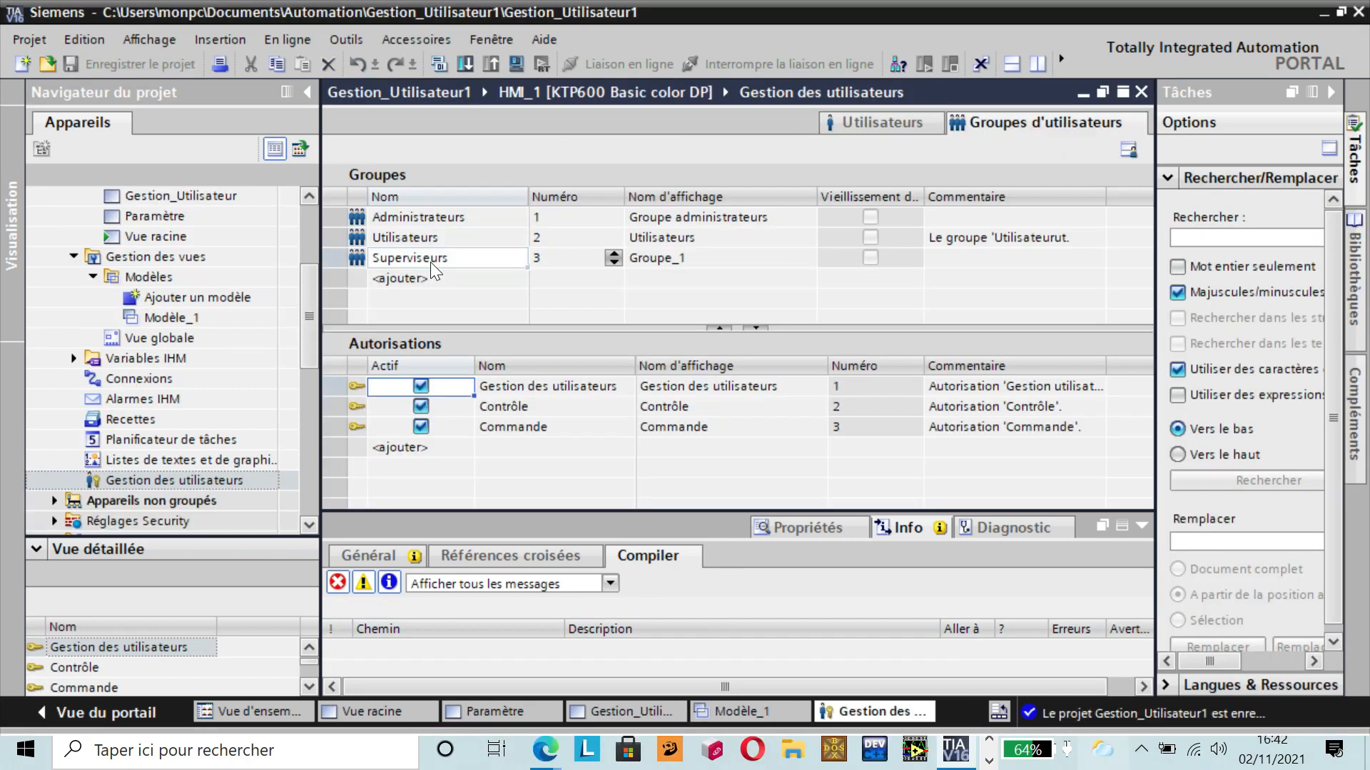
- Rename the Administrateur user as Admin in the user management's Utilisateurs list
left_click(874, 123)
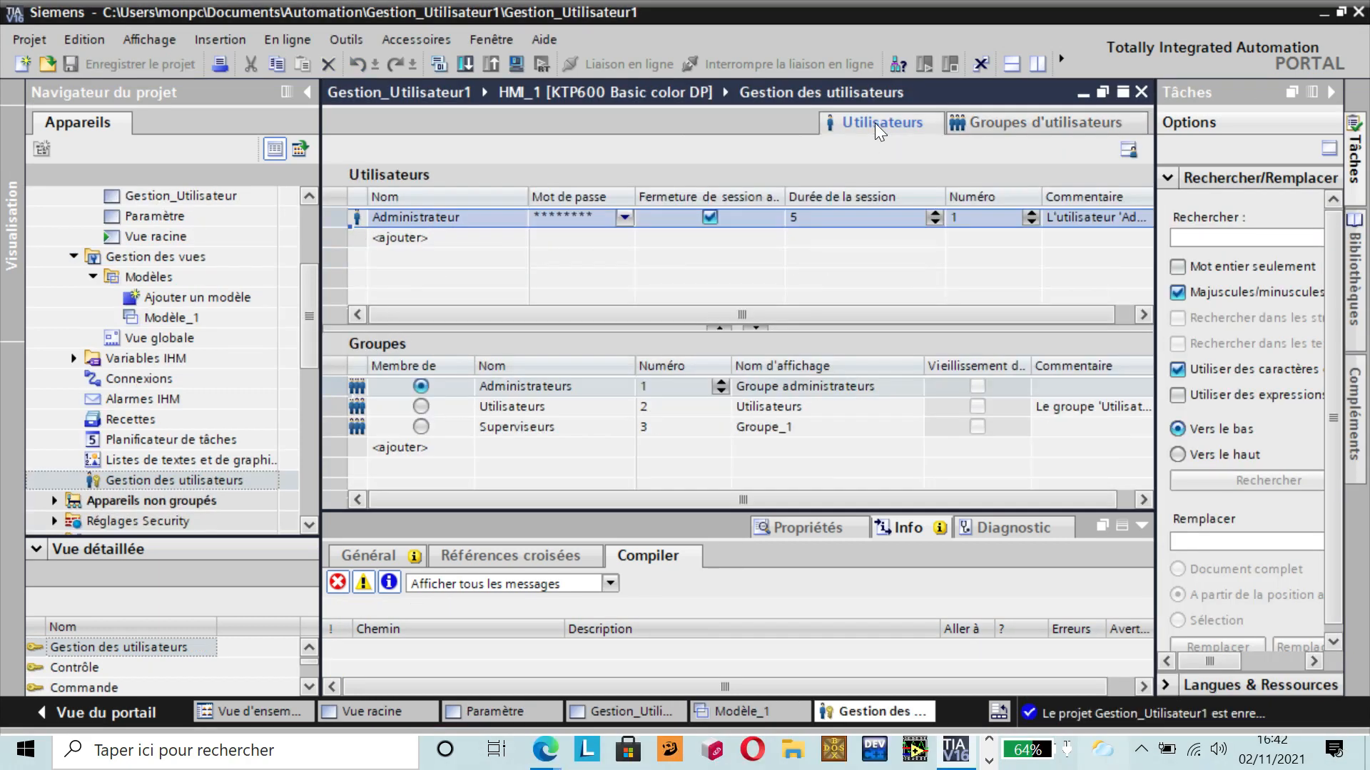
left_click(988, 762)
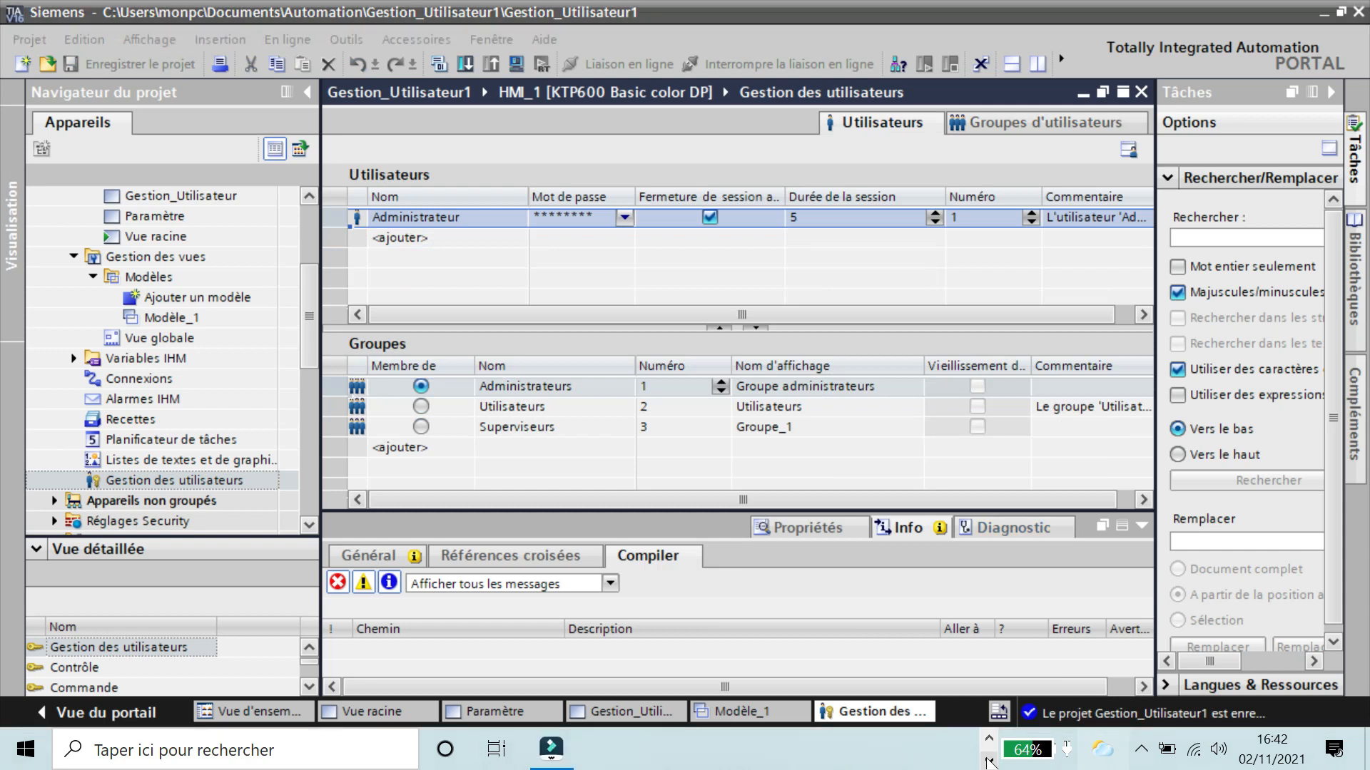
left_click(441, 224)
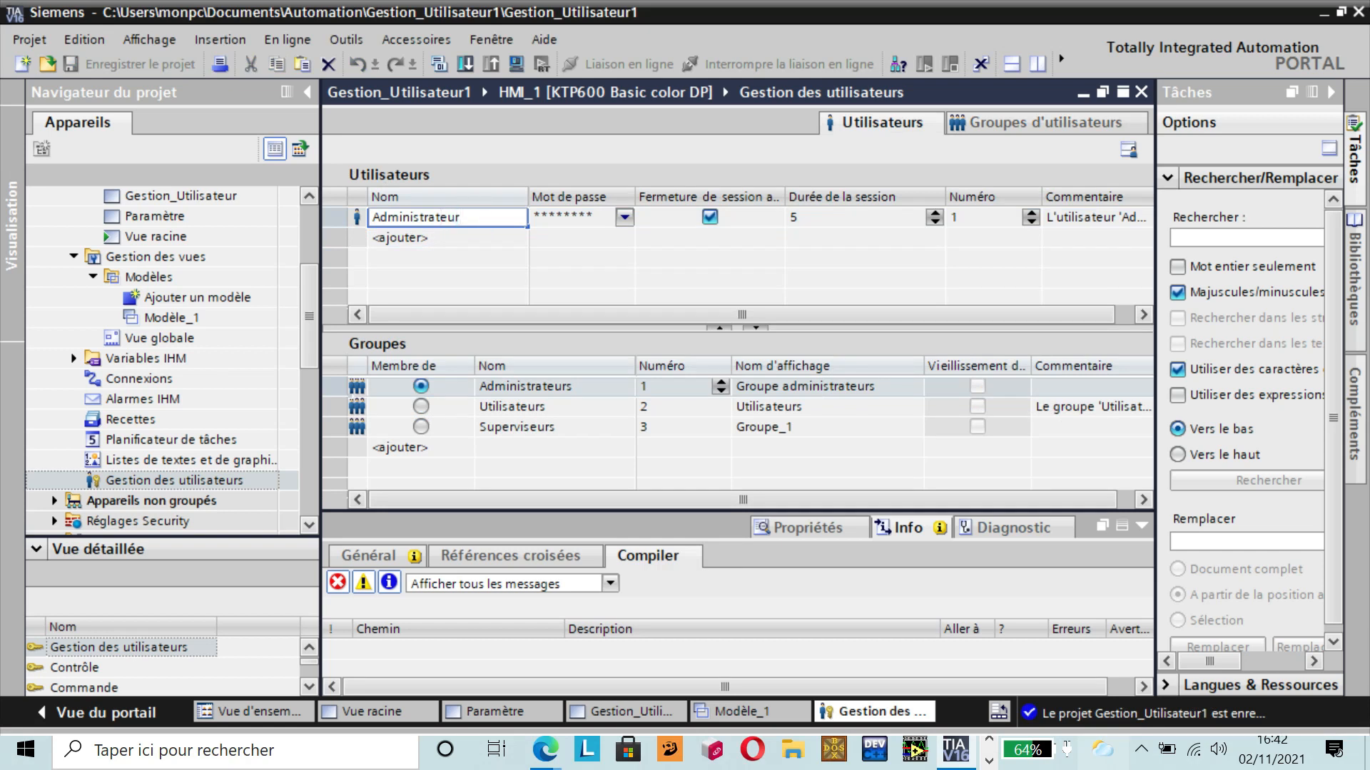
key("BackSpace")
key("BackSpace")
key("BackSpace")
key("BackSpace")
key("BackSpace")
key("BackSpace")
key("BackSpace")
key("BackSpace")
key("BackSpace")
key("BackSpace")
key("BackSpace")
key("BackSpace")
key("BackSpace")
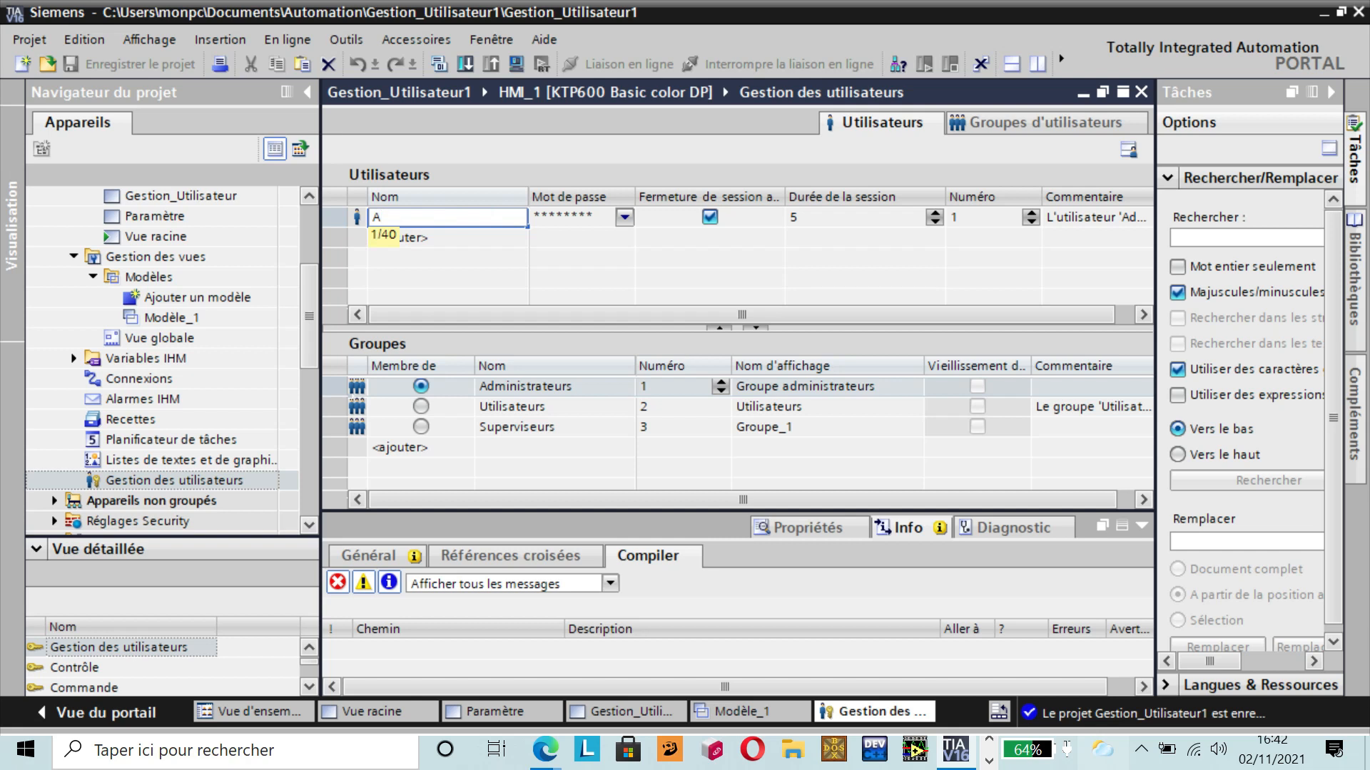
type("dmin")
- Replace the Admin user's account password, confirm it and apply the change
left_click(559, 215)
left_click(624, 217)
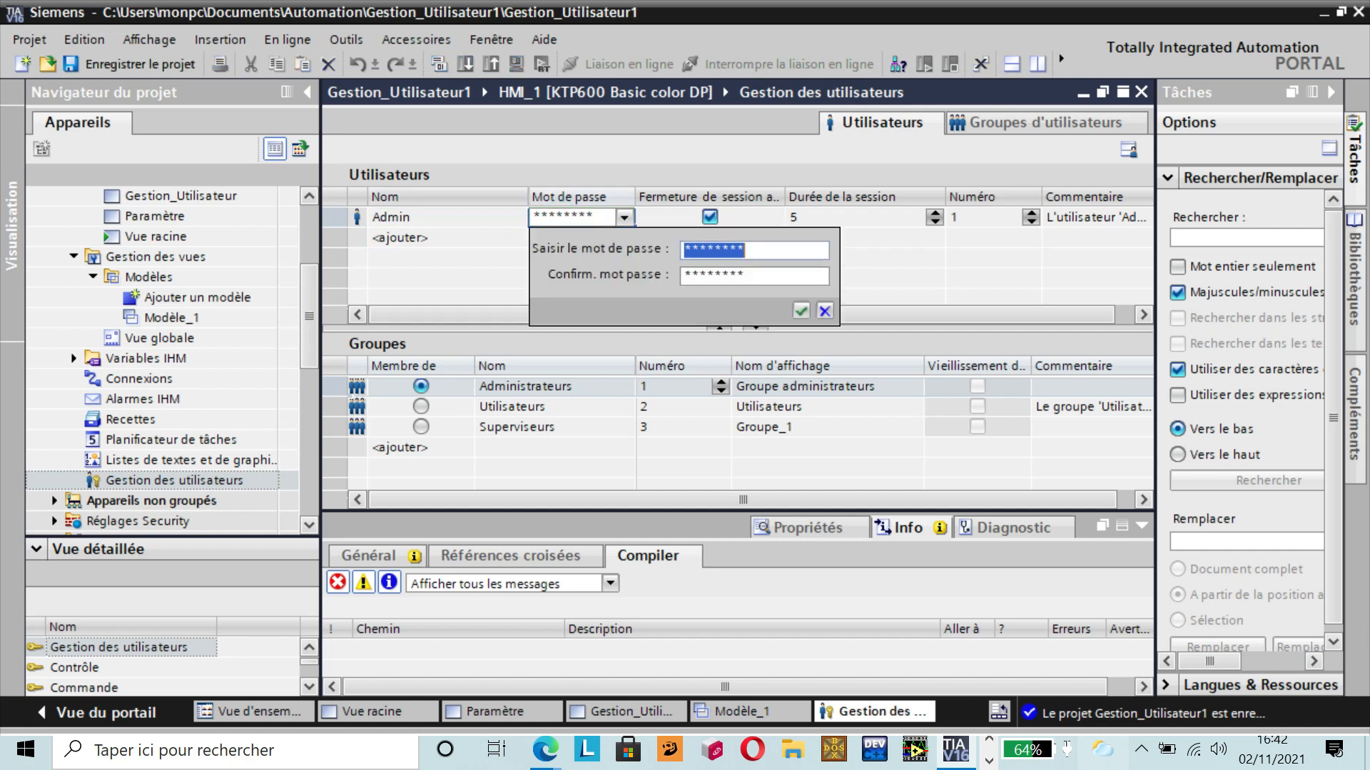
left_click(763, 251)
key("BackSpace")
key("BackSpace")
key("BackSpace")
key("BackSpace")
key("BackSpace")
key("BackSpace")
key("BackSpace")
key("BackSpace")
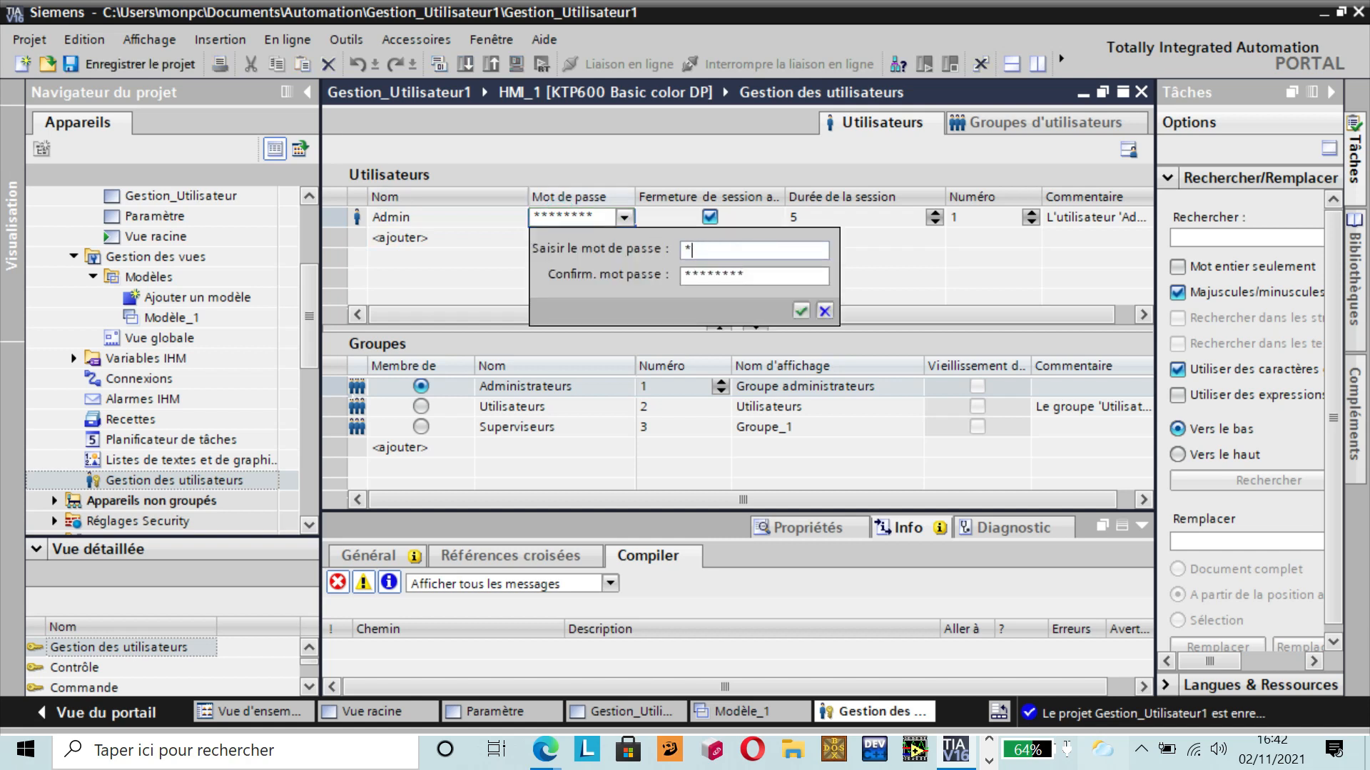
type("*****")
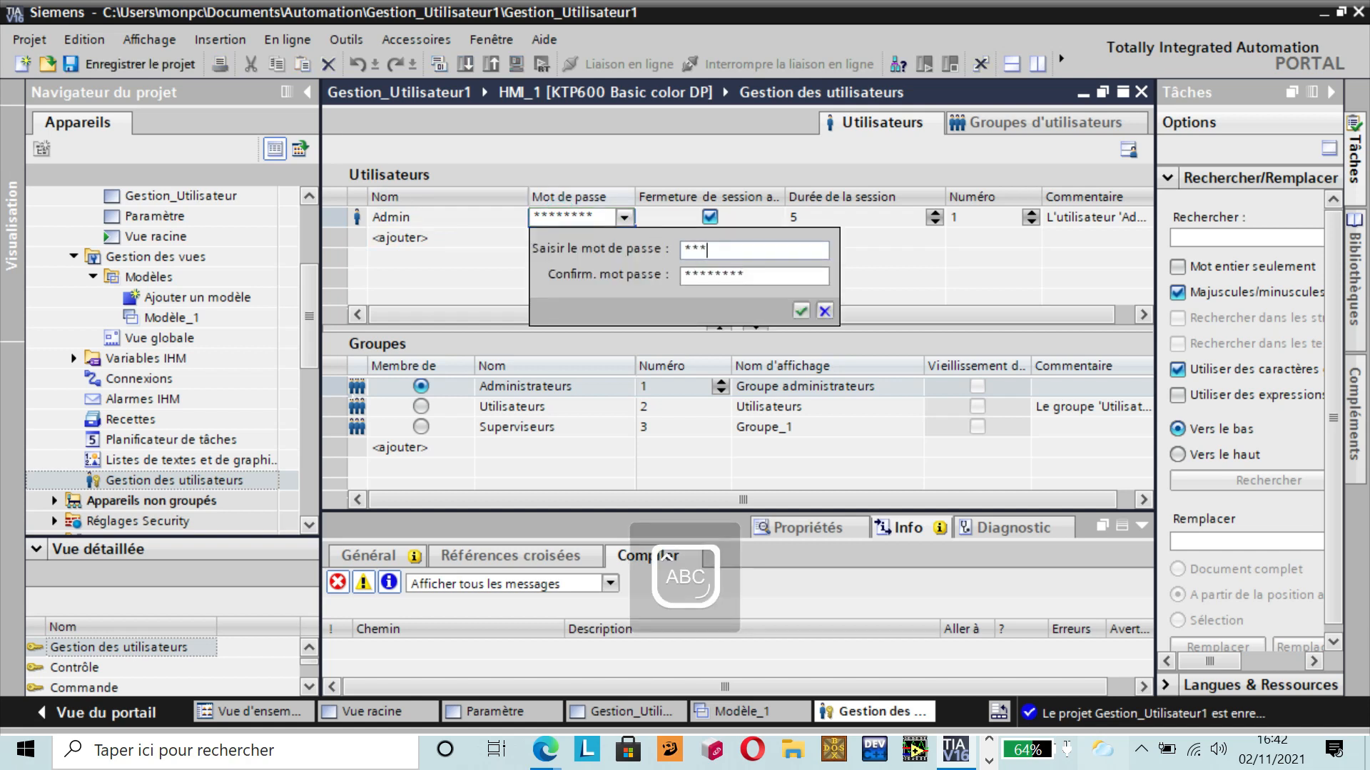
left_click(760, 275)
key("BackSpace")
key("BackSpace")
key("BackSpace")
key("BackSpace")
key("BackSpace")
key("BackSpace")
key("BackSpace")
type("****")
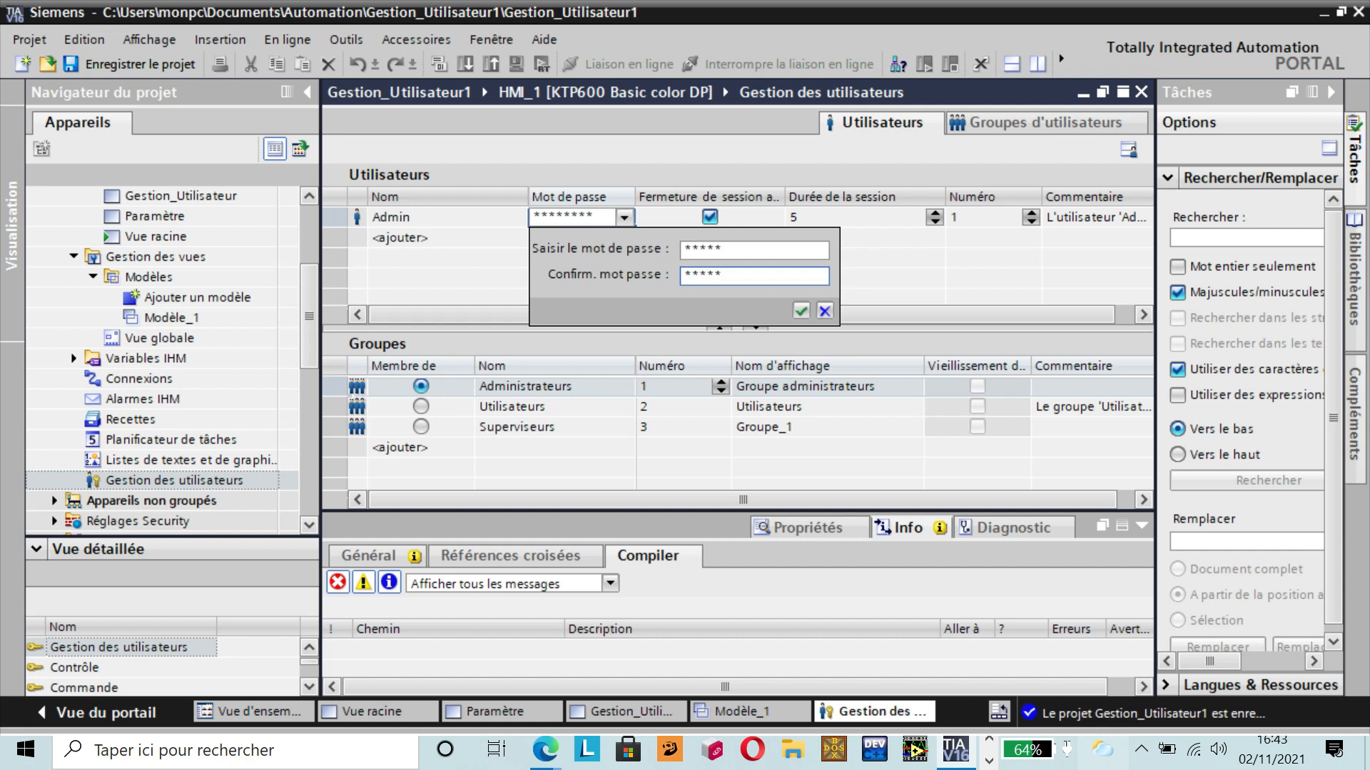
left_click(801, 310)
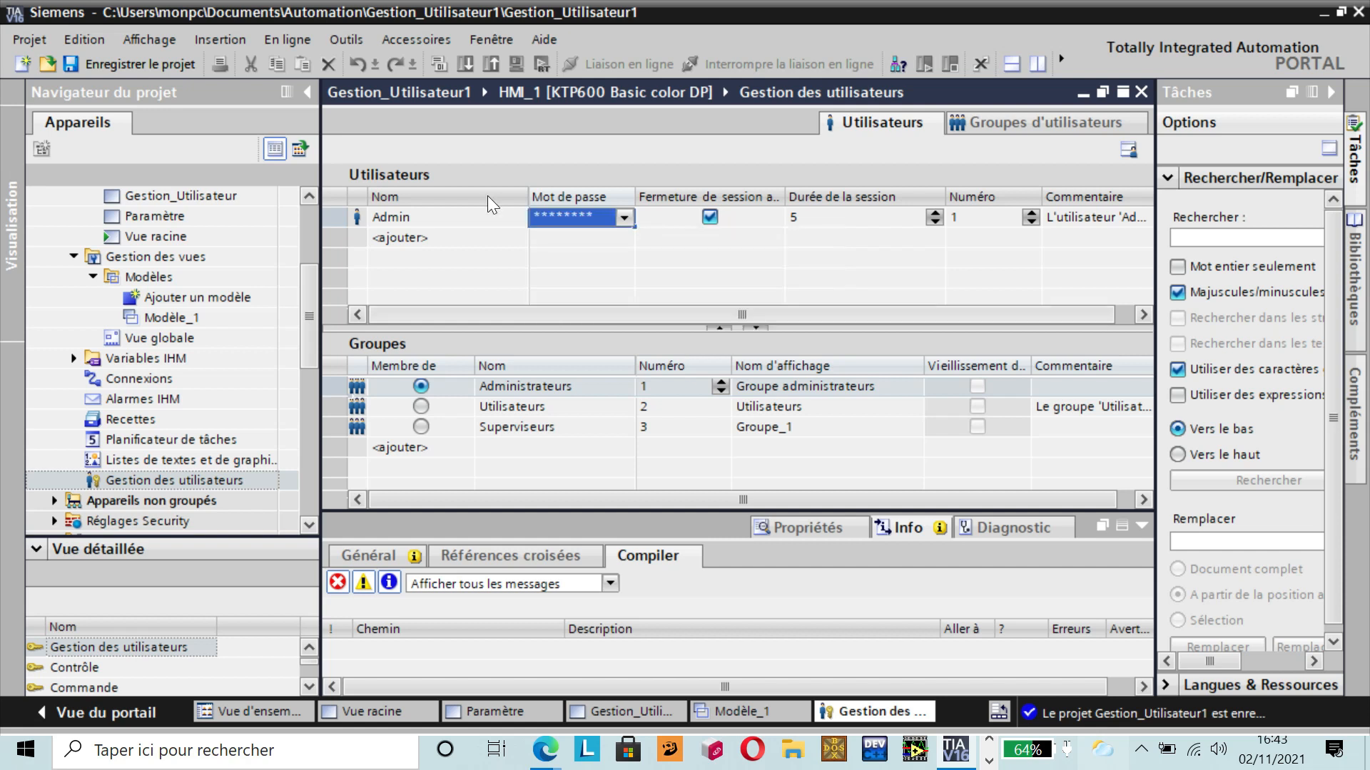
- Add a second user below Admin in the Utilisateurs table
left_click(448, 244)
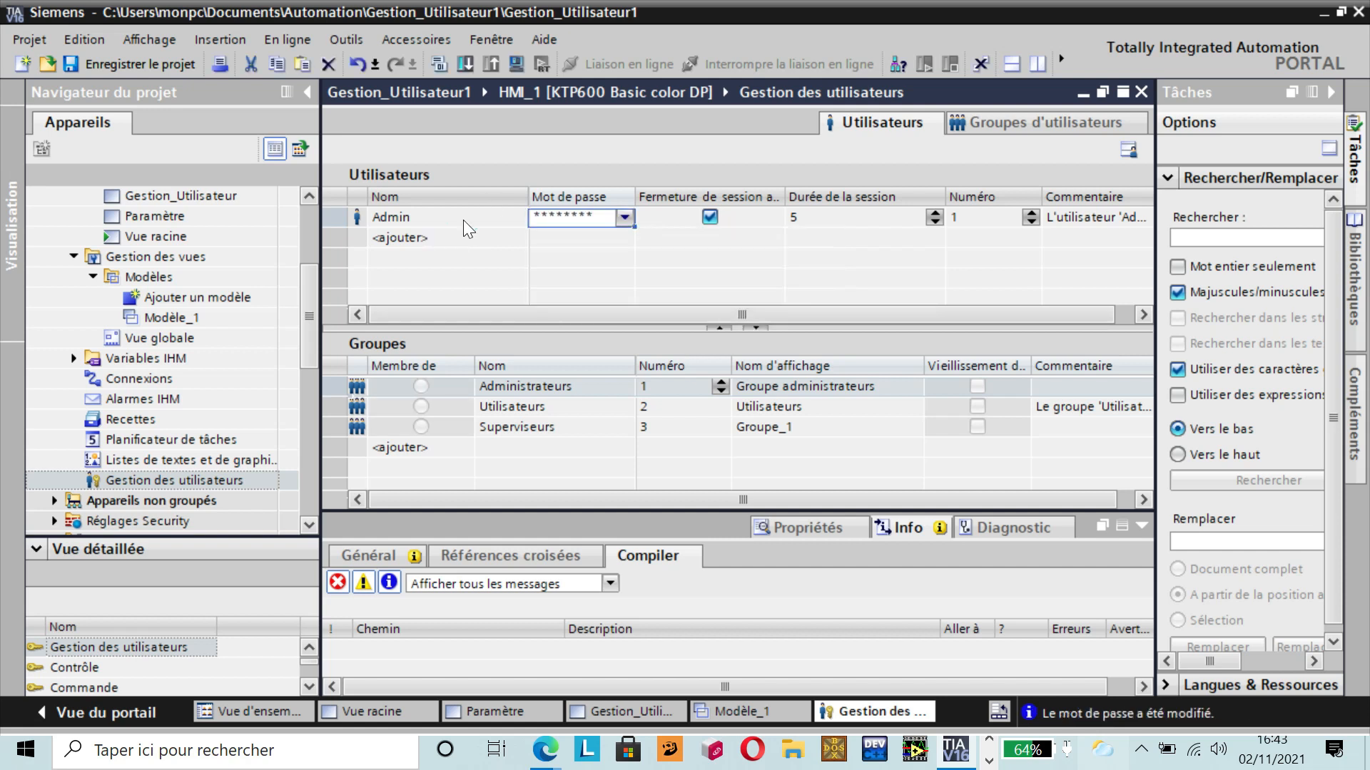
left_click(467, 221)
left_click(492, 227)
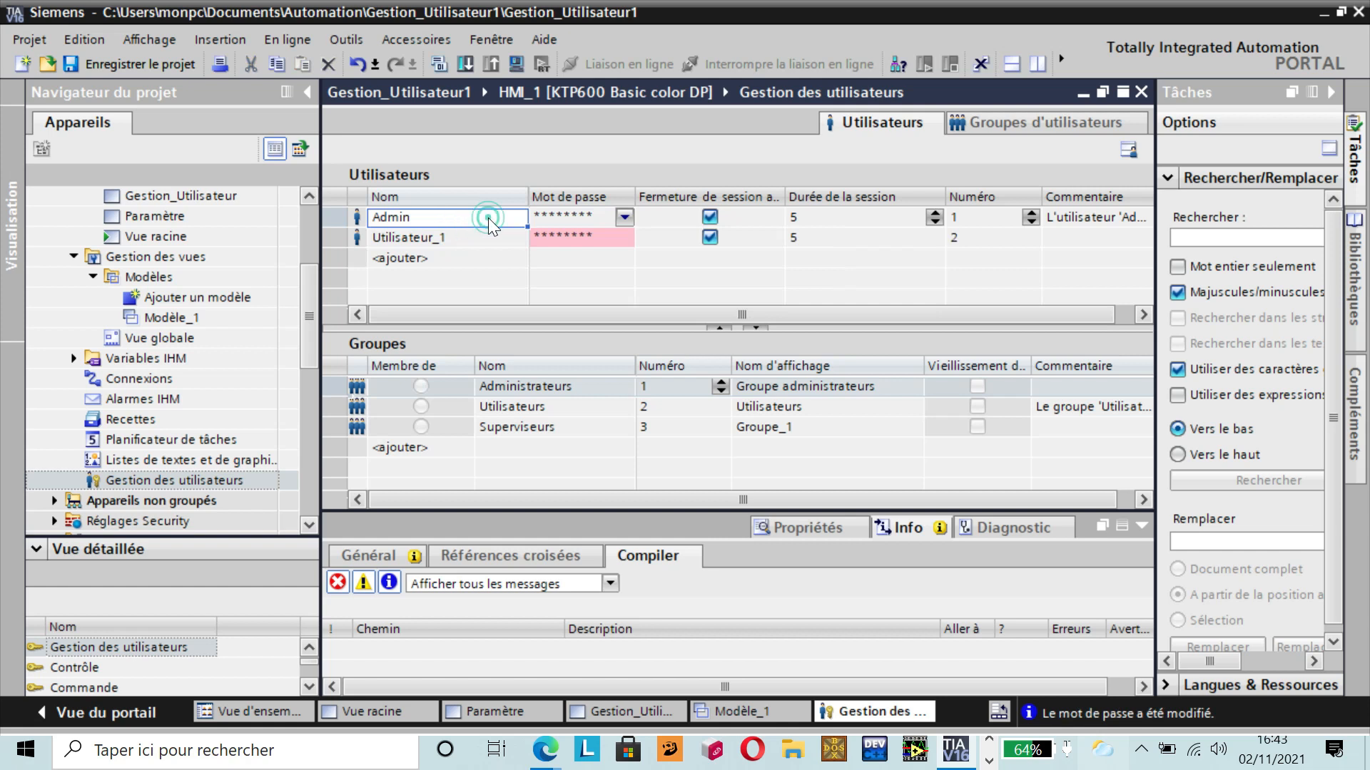
- Try to assign the Admin user to the Administrateurs group and reconfirm its existing account password
left_click(541, 215)
left_click(460, 217)
left_click(421, 387)
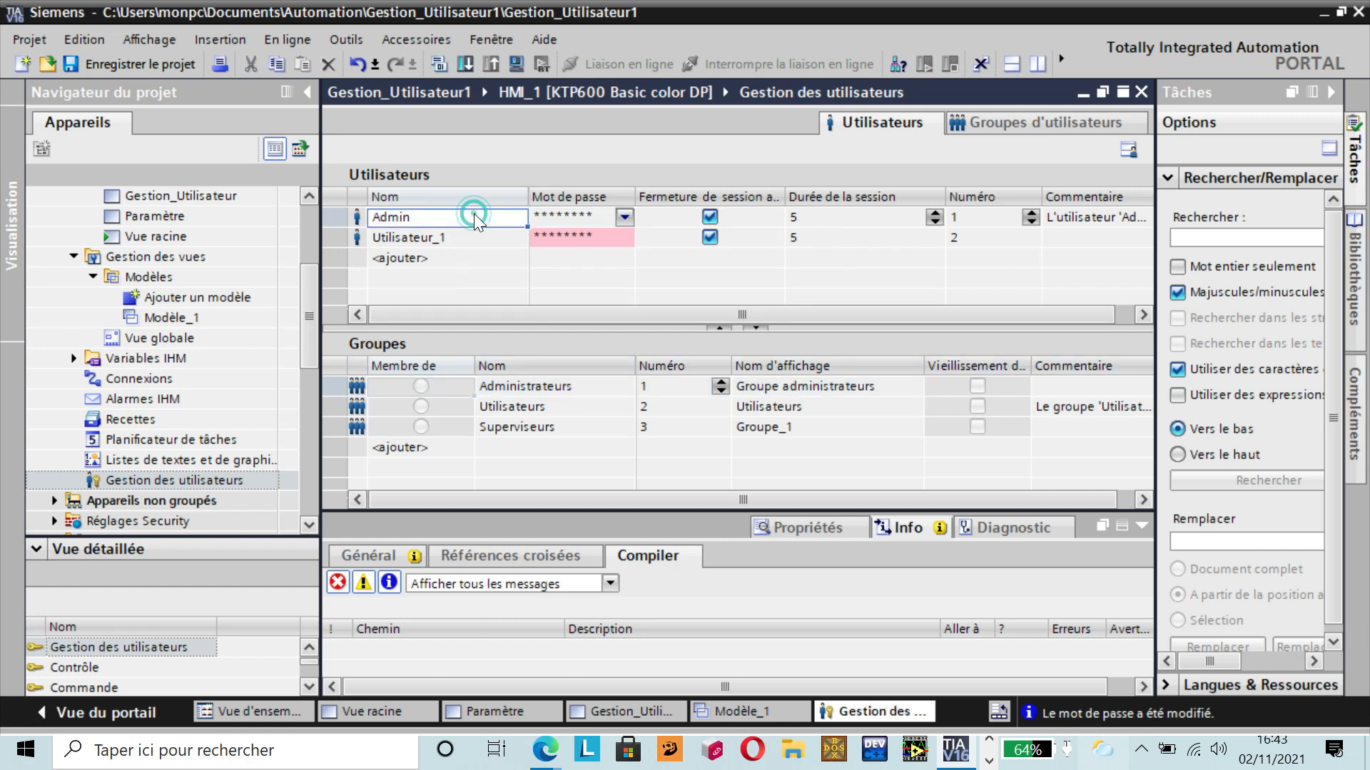
left_click(421, 385)
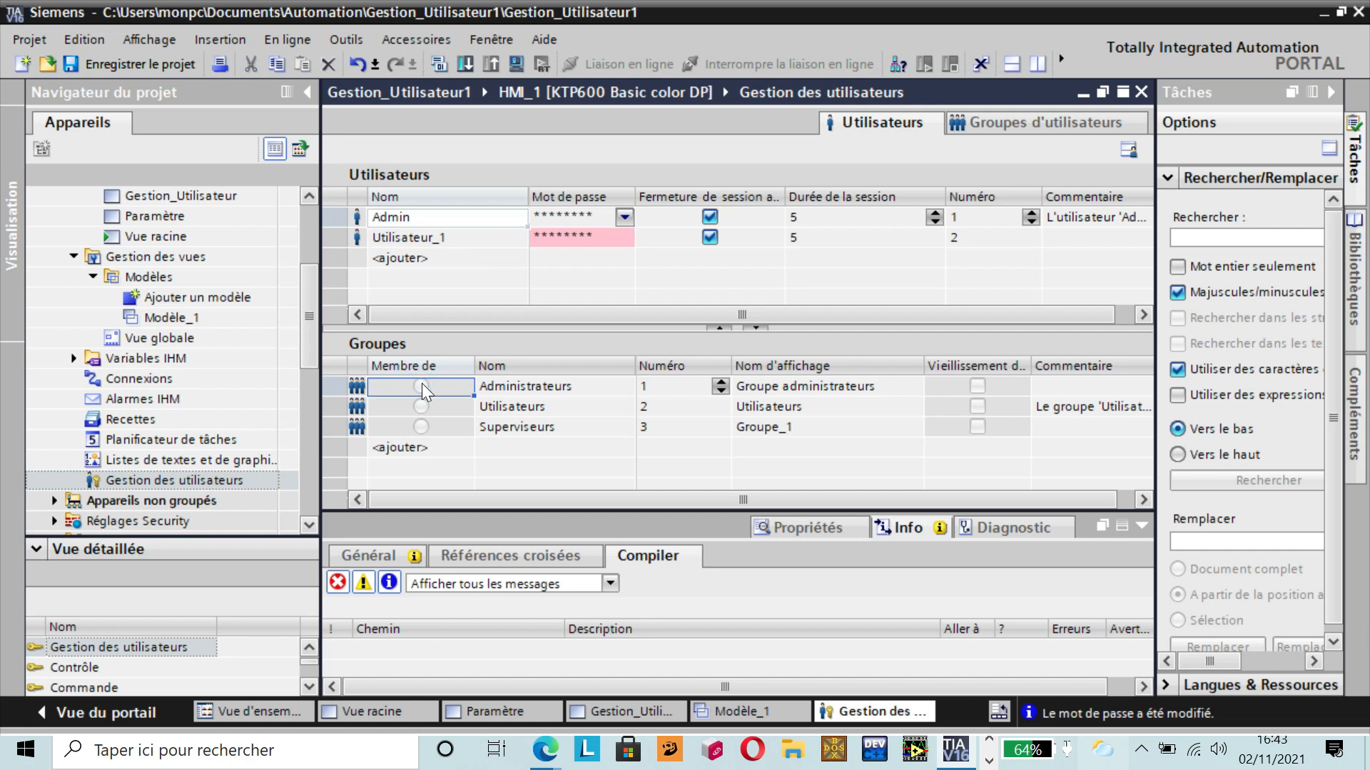
left_click(559, 390)
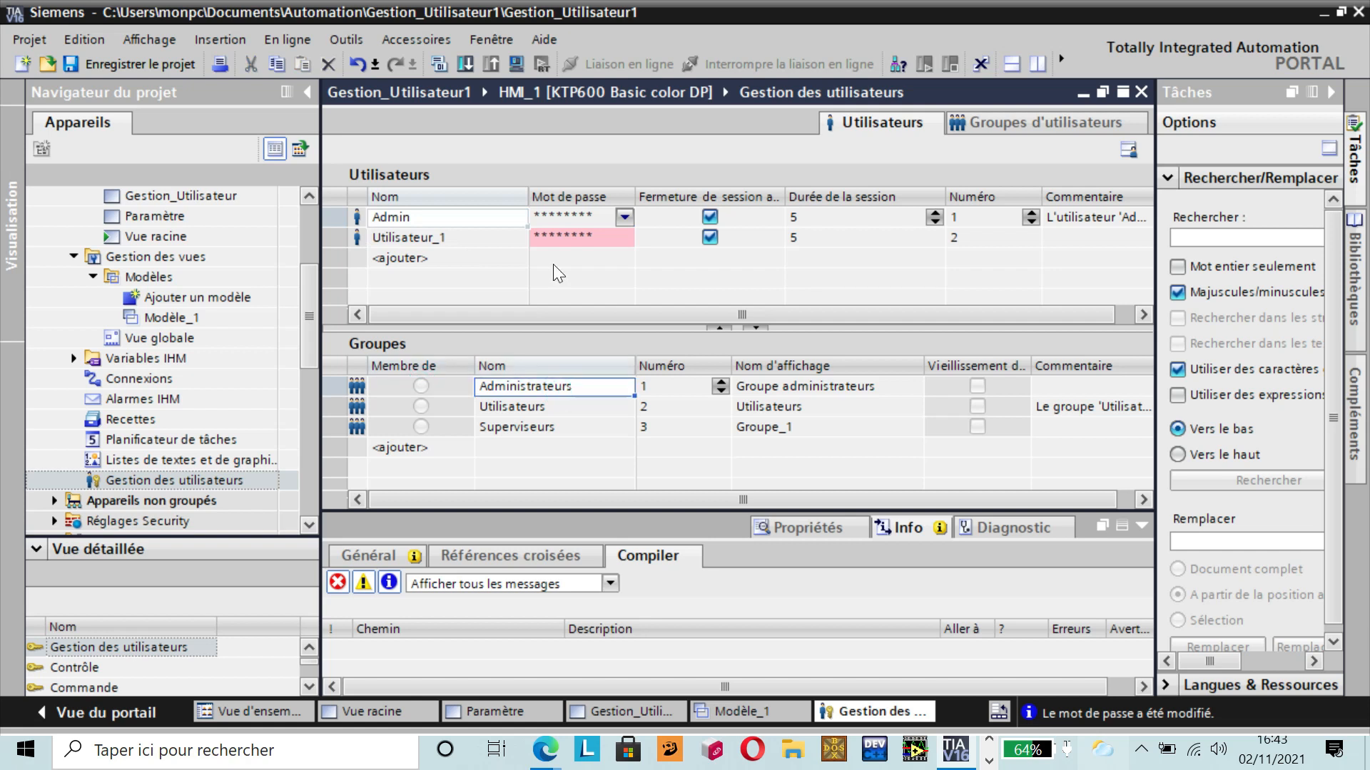
left_click(552, 232)
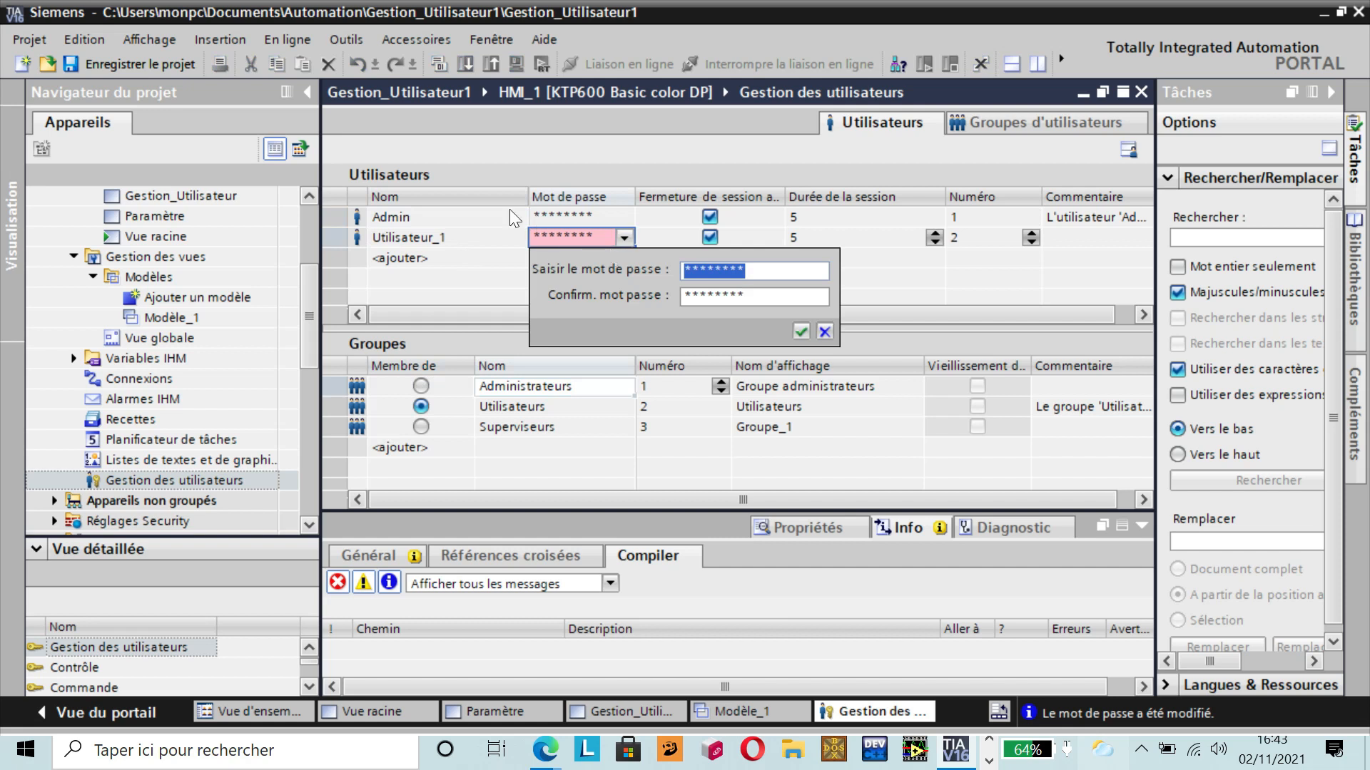
left_click(510, 208)
left_click(581, 216)
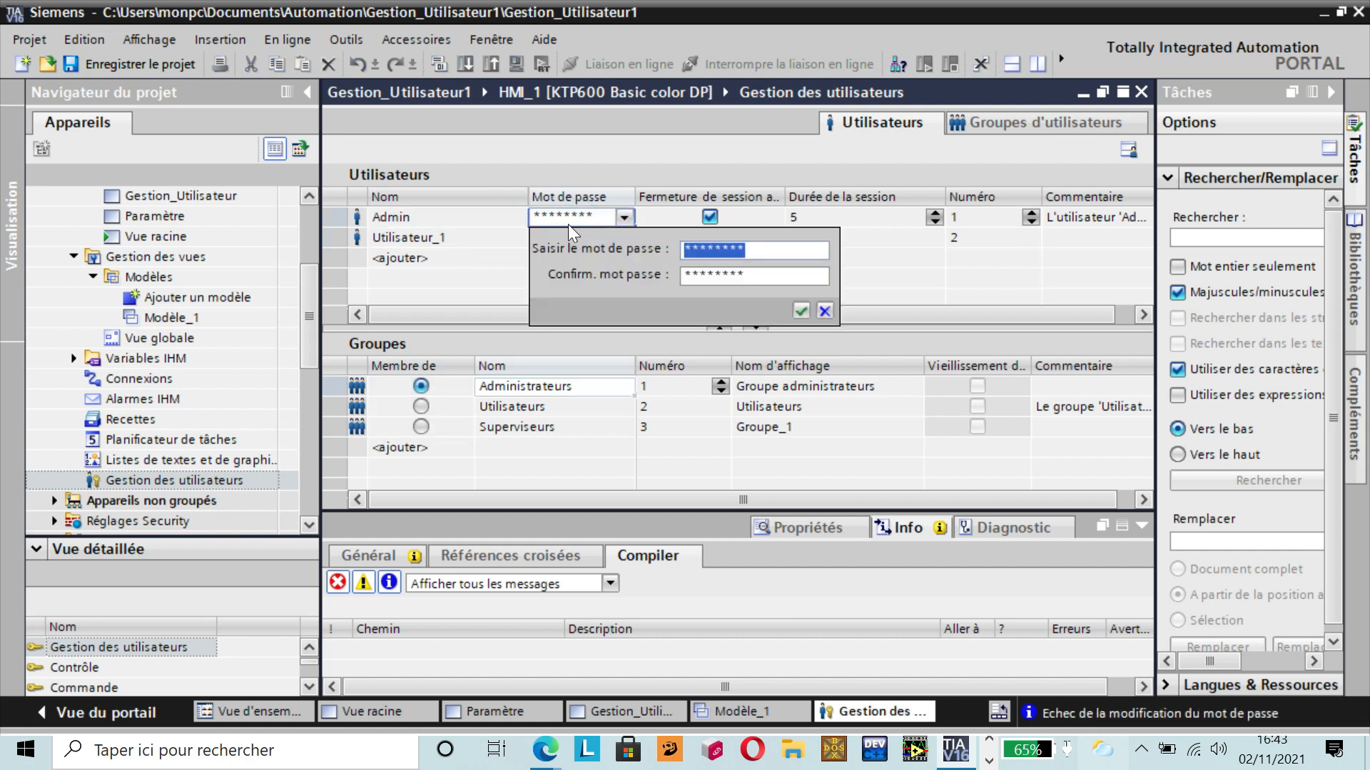
left_click(799, 311)
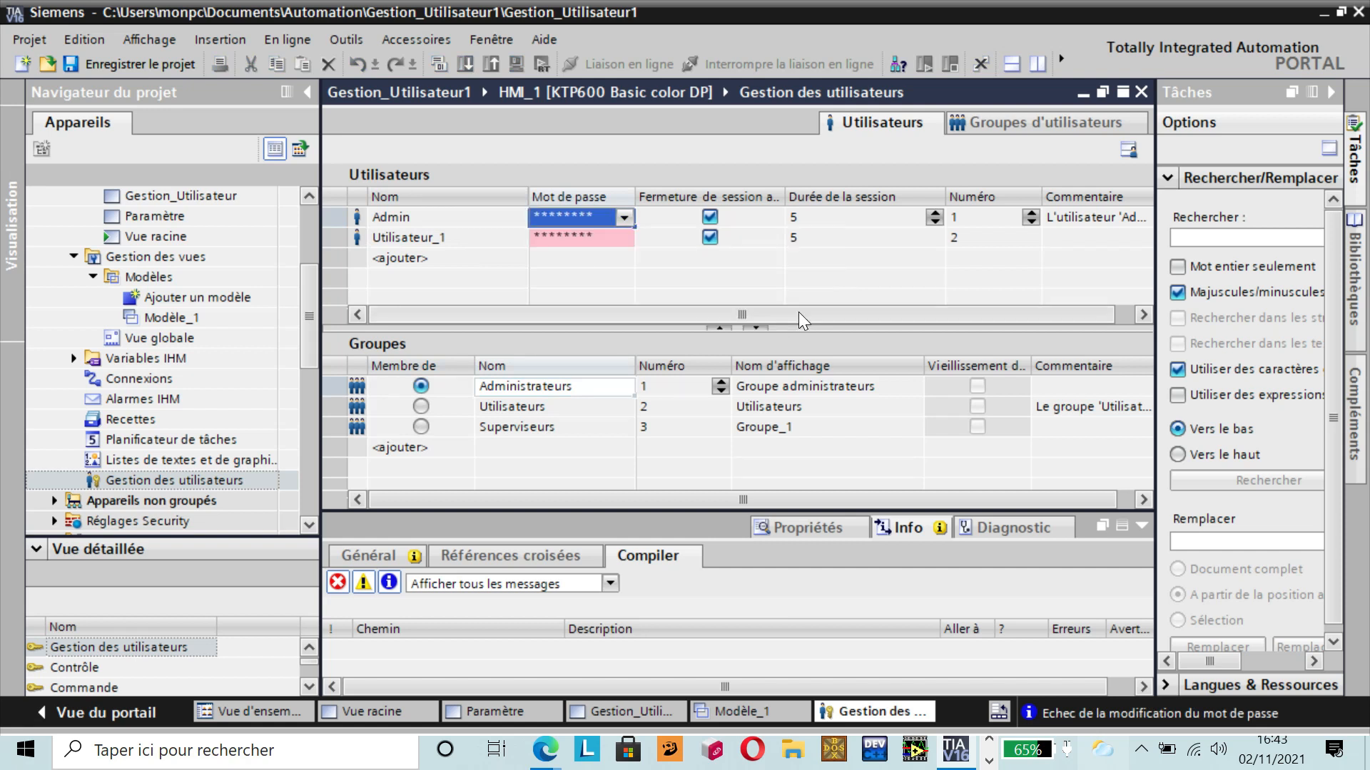
- Rename the second user in the Utilisateurs table as User
left_click(558, 238)
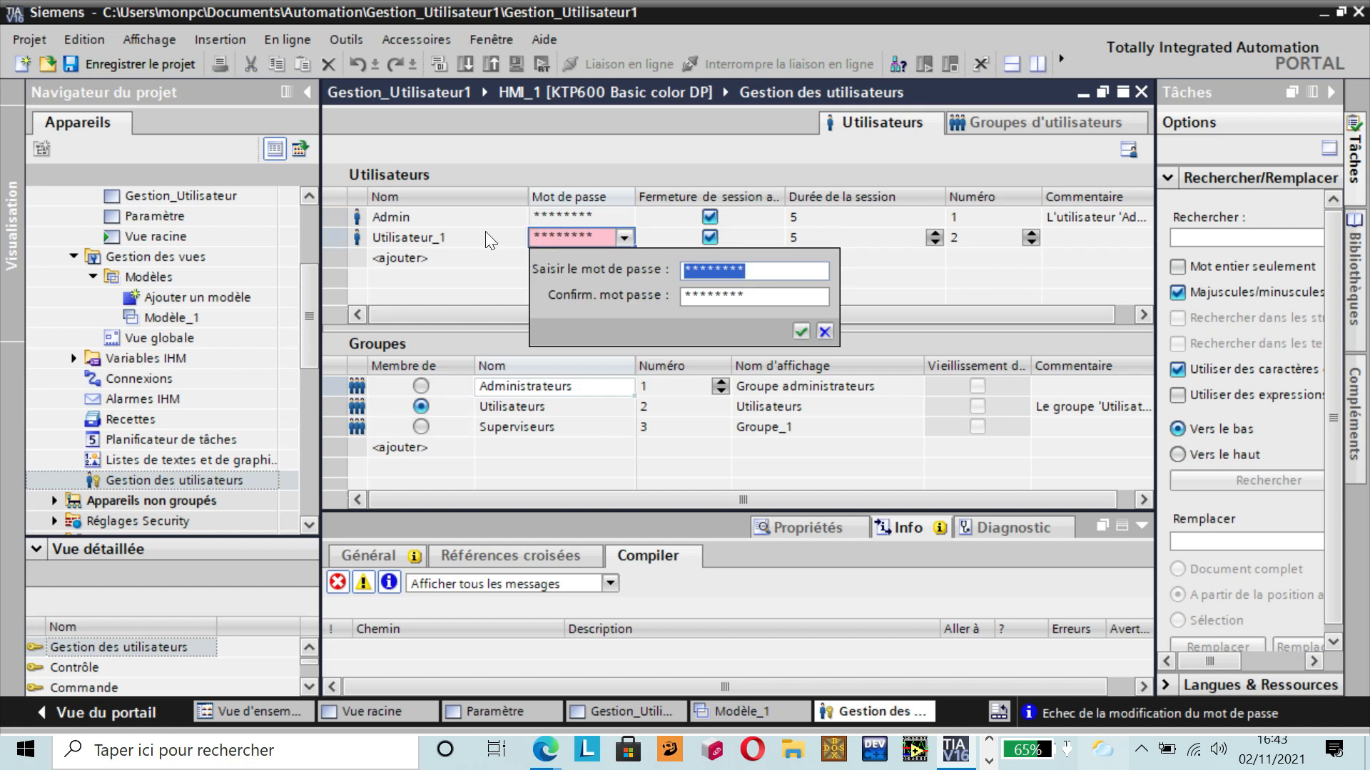
left_click(464, 237)
left_click(465, 237)
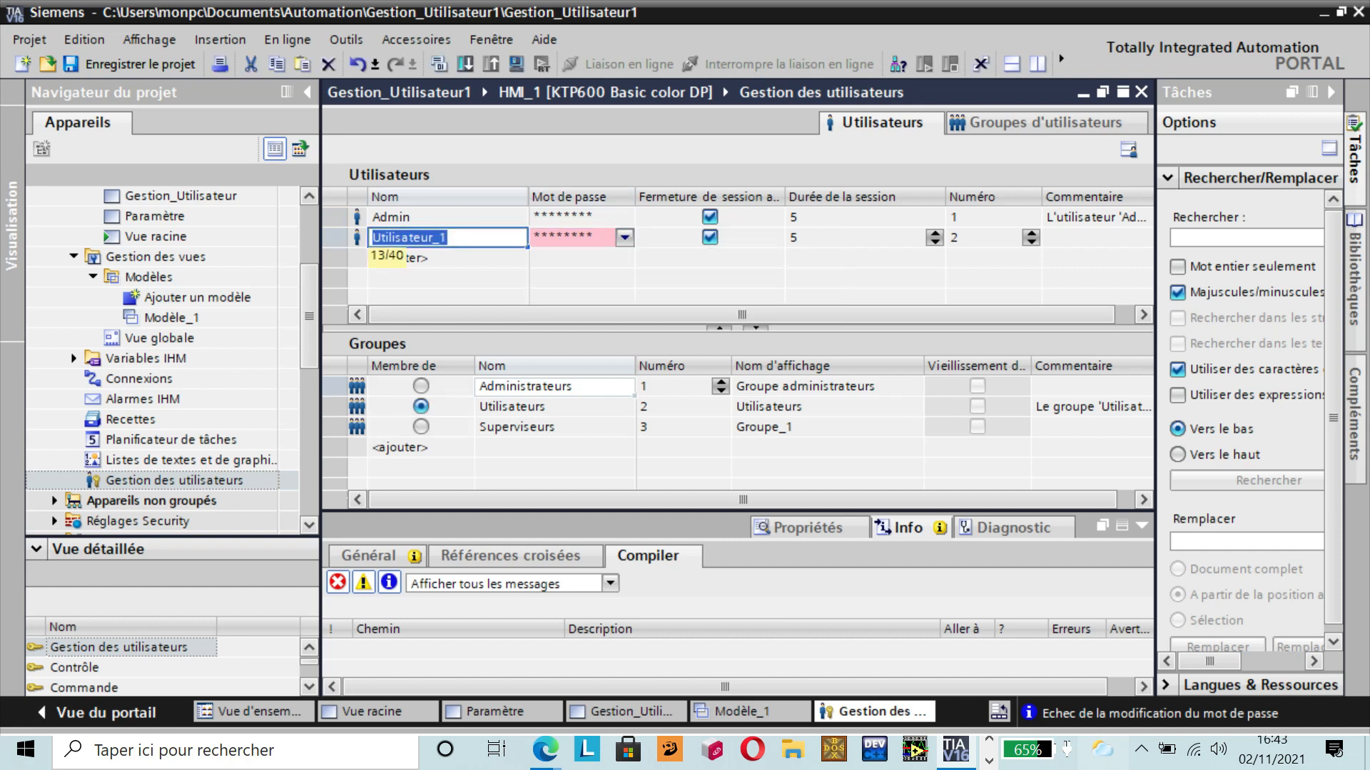
key("BackSpace")
key("Caps_Lock")
type("u")
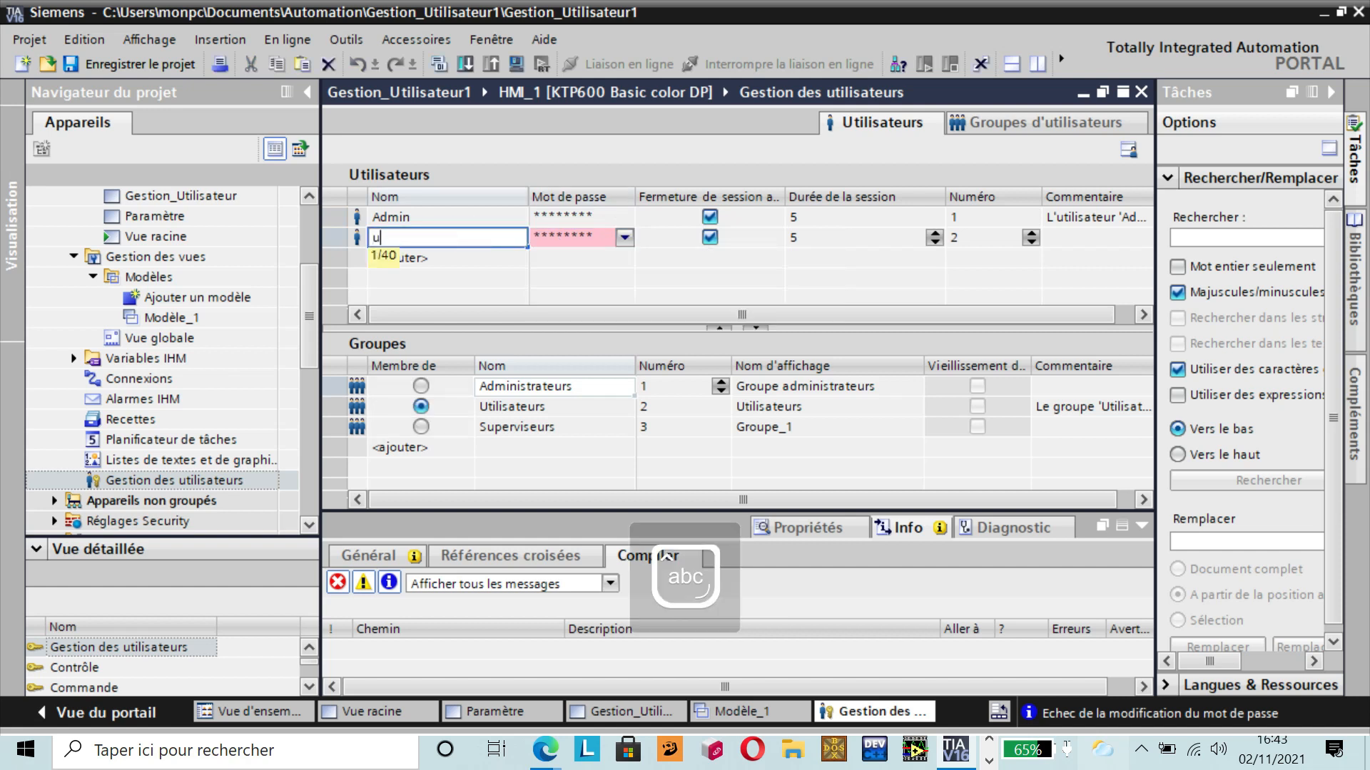
key("BackSpace")
type("U")
key("Caps_Lock")
type("ser")
- Enter and confirm the account password for the User account, and apply it
left_click(563, 242)
left_click(624, 237)
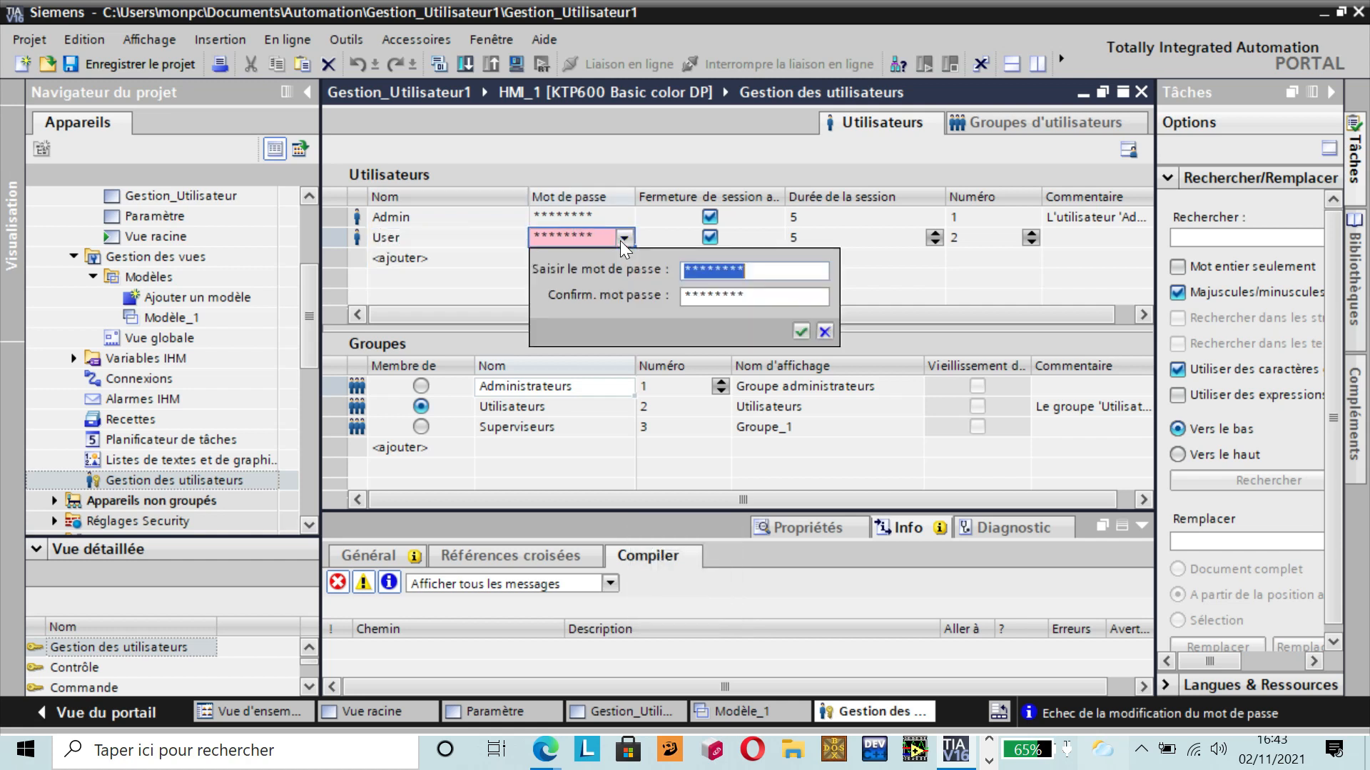
key("BackSpace")
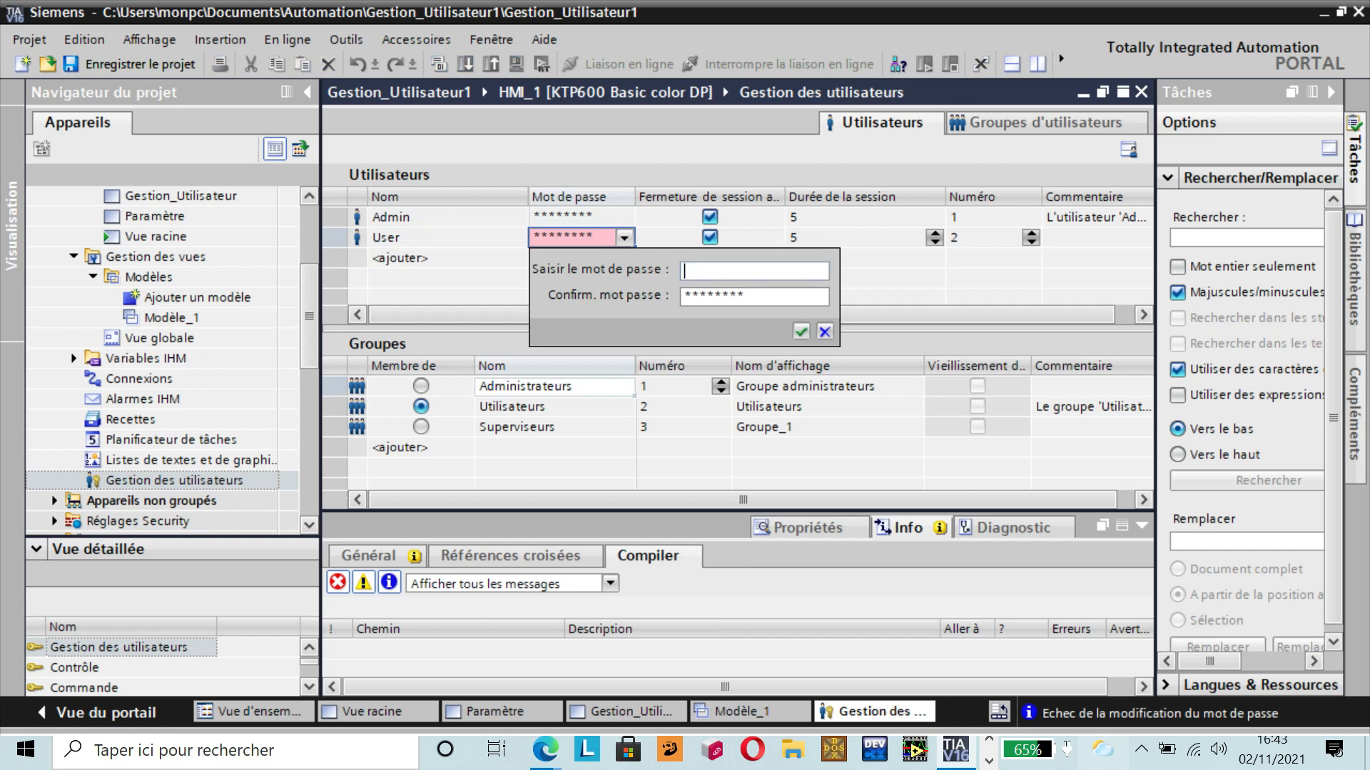
key("Caps_Lock")
type("*****")
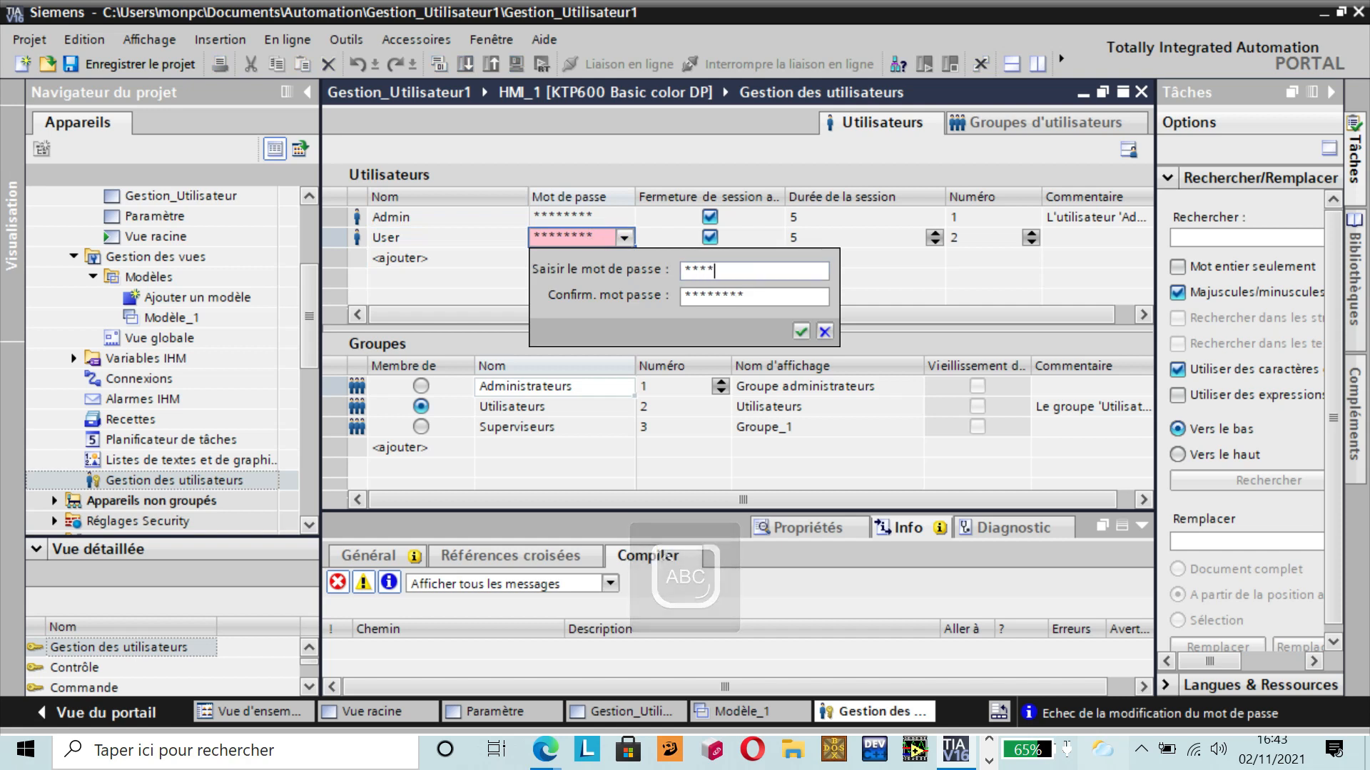
key("BackSpace")
key("BackSpace")
key("BackSpace")
key("BackSpace")
key("BackSpace")
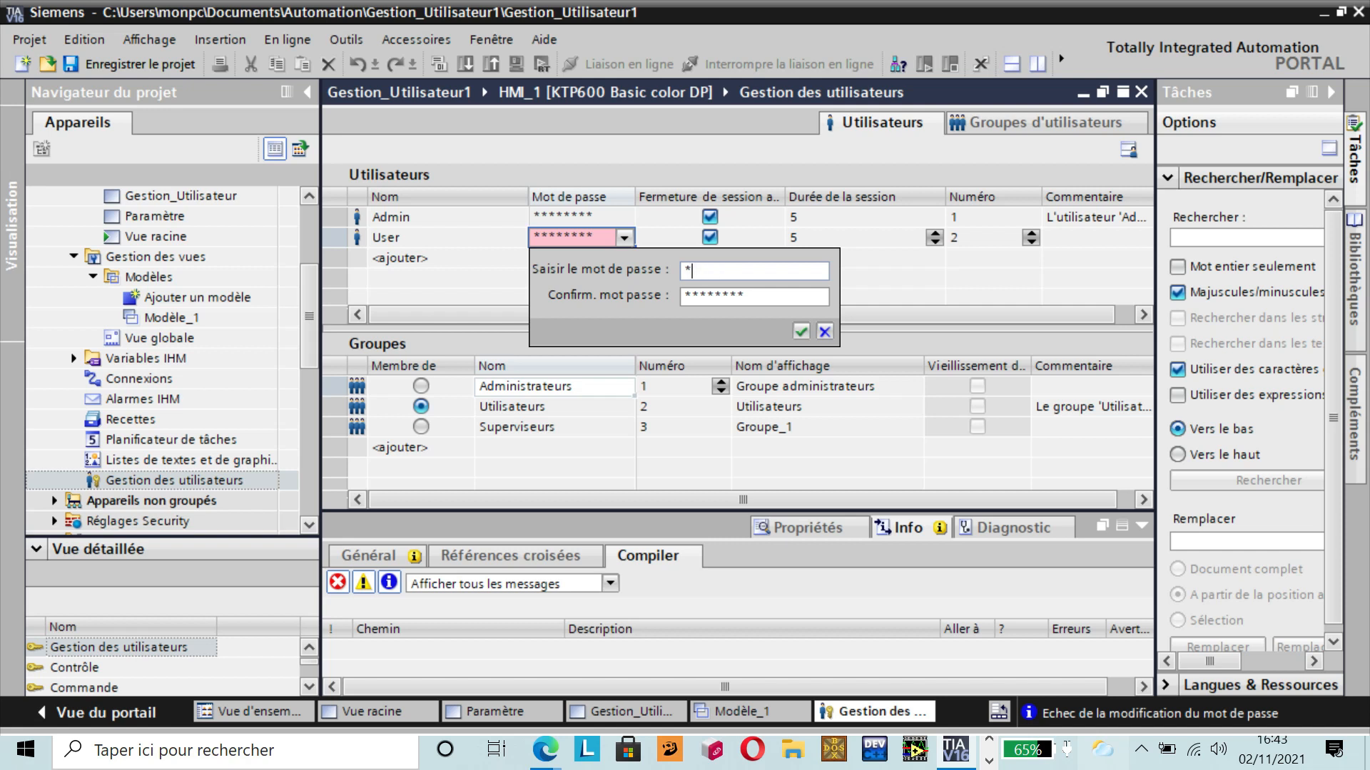
type("*****")
left_click(763, 303)
key("BackSpace")
key("BackSpace")
key("BackSpace")
key("BackSpace")
key("BackSpace")
key("BackSpace")
key("BackSpace")
key("BackSpace")
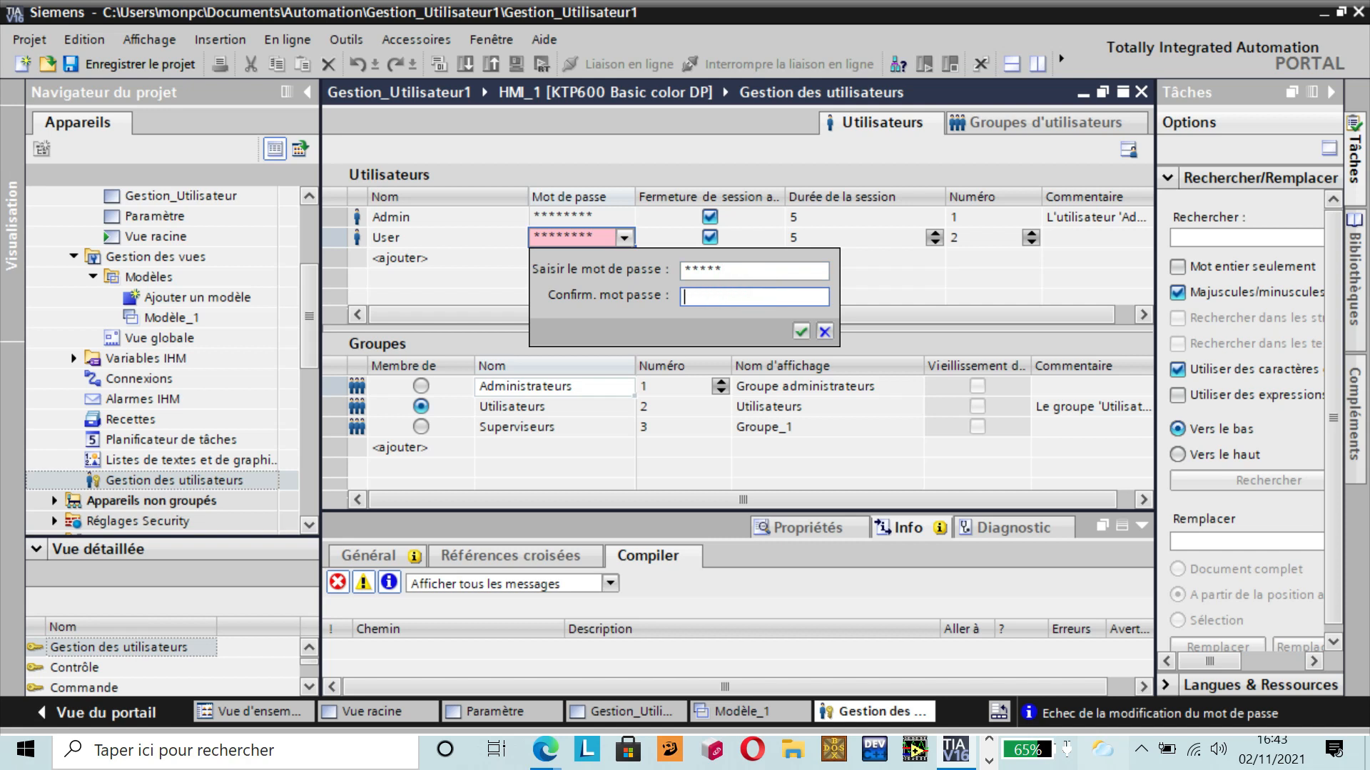
type("*****")
left_click(801, 331)
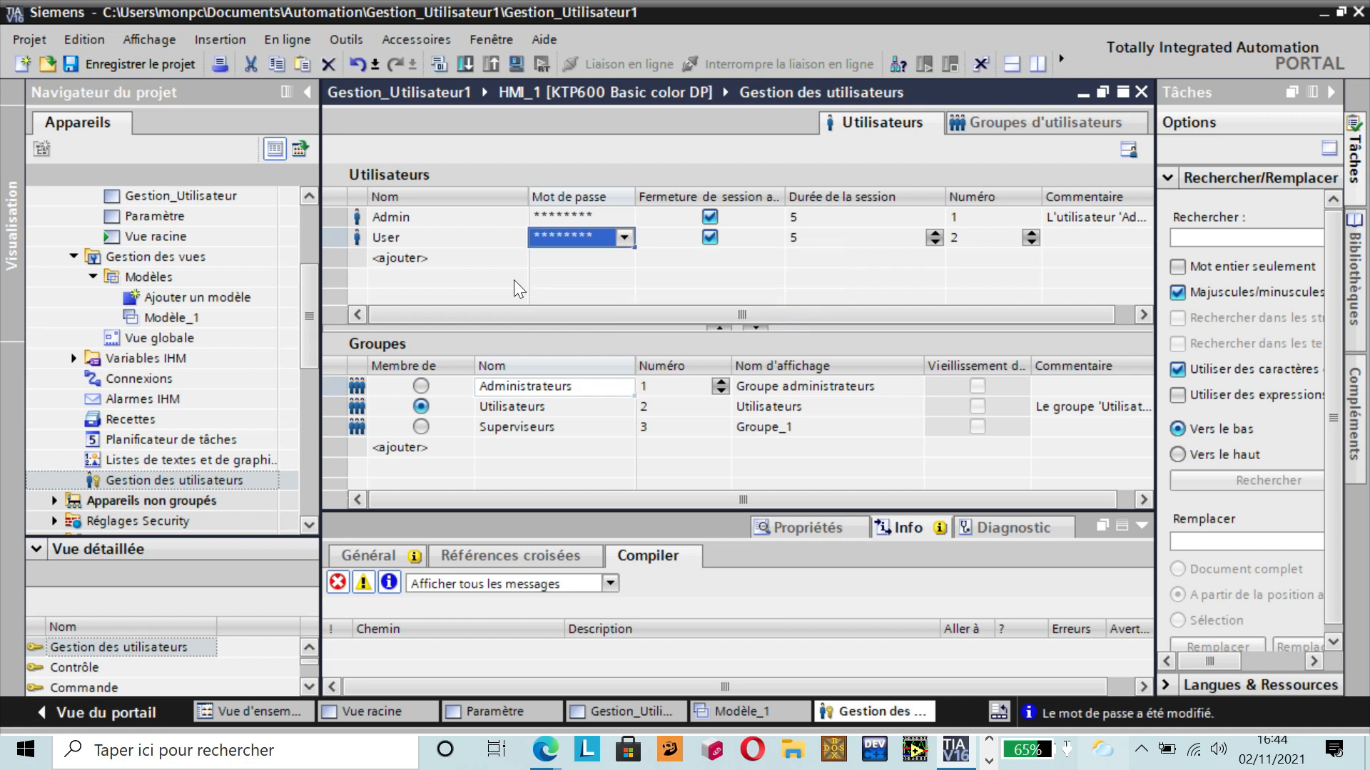
- Add a third user to the Utilisateurs table and enter the supervisor's user name
double_click(422, 257)
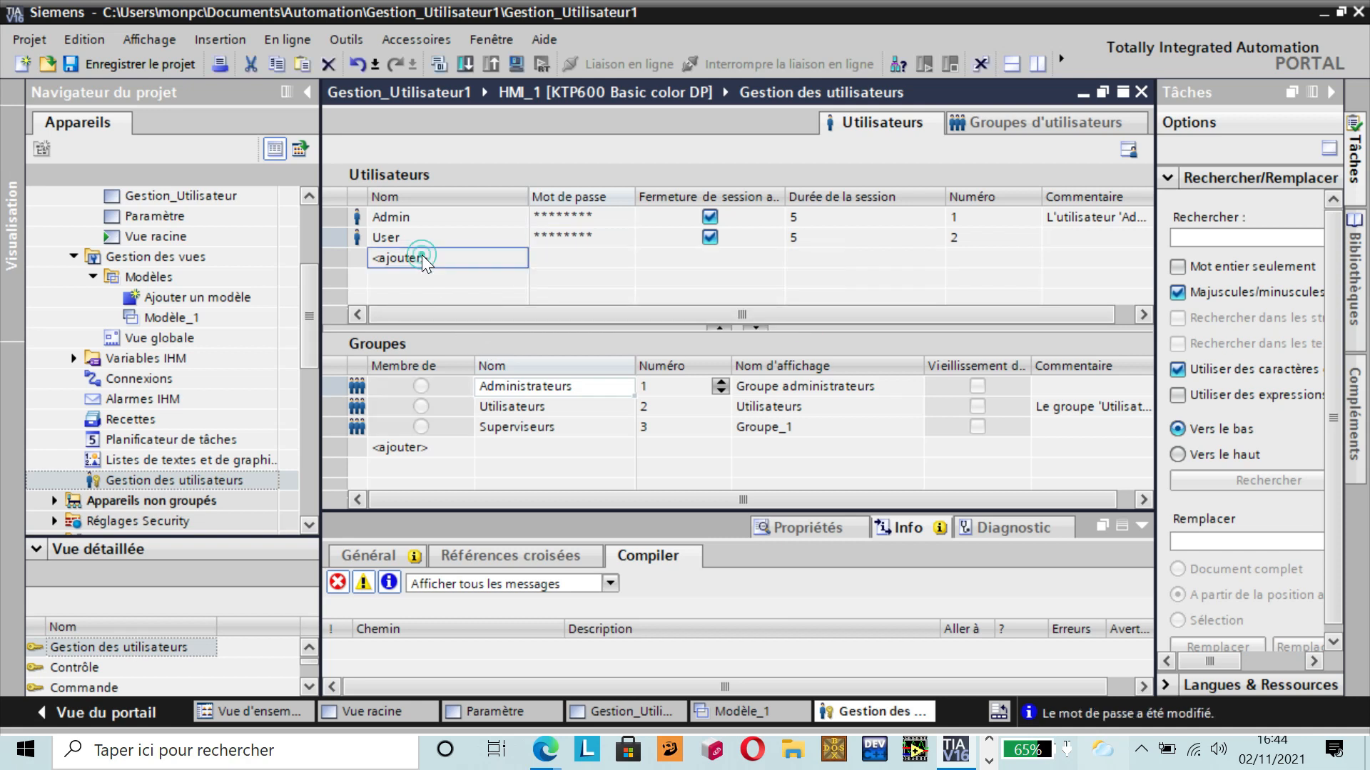
key("BackSpace")
type("Winders")
- Enter and confirm the third user's account password, and apply it
left_click(605, 255)
left_click(606, 255)
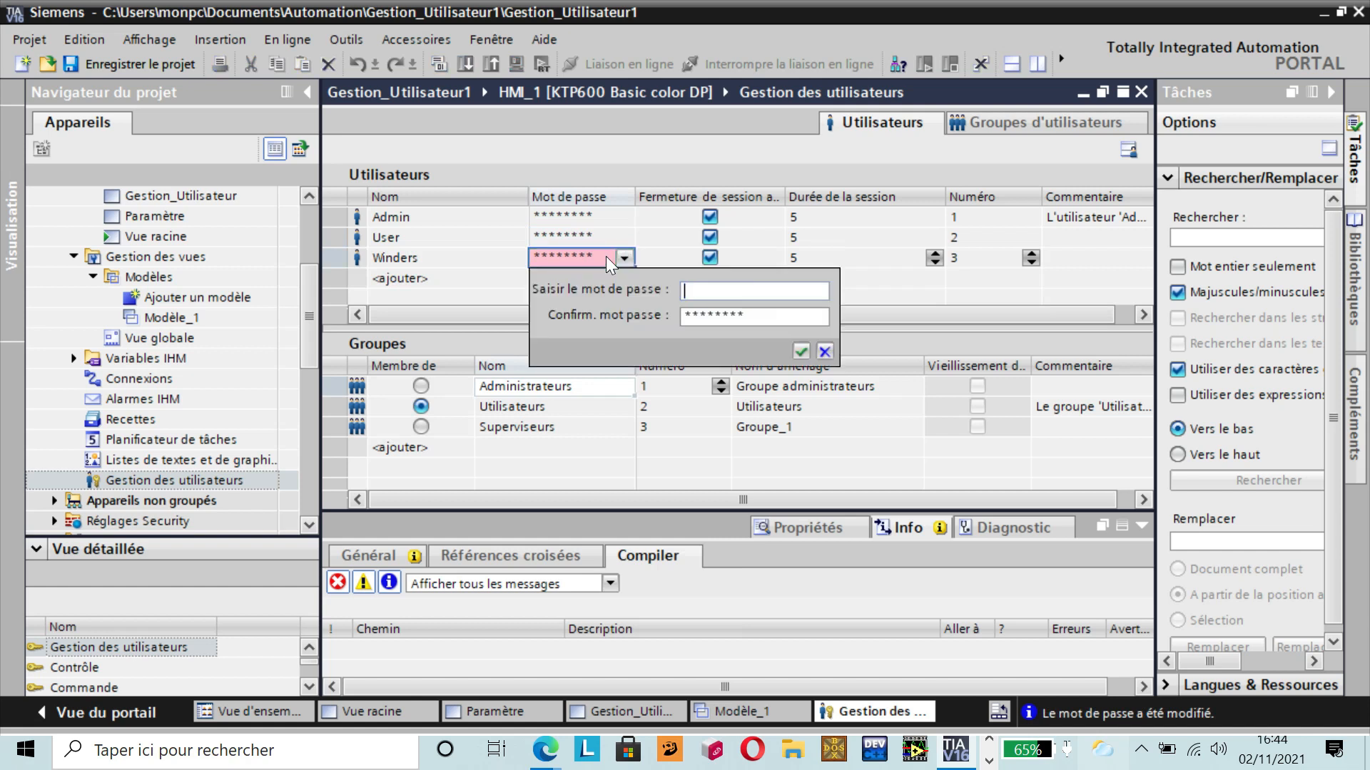
type("*****")
left_click(747, 316)
key("BackSpace")
key("BackSpace")
key("BackSpace")
key("BackSpace")
key("BackSpace")
key("BackSpace")
key("BackSpace")
key("BackSpace")
type("*****")
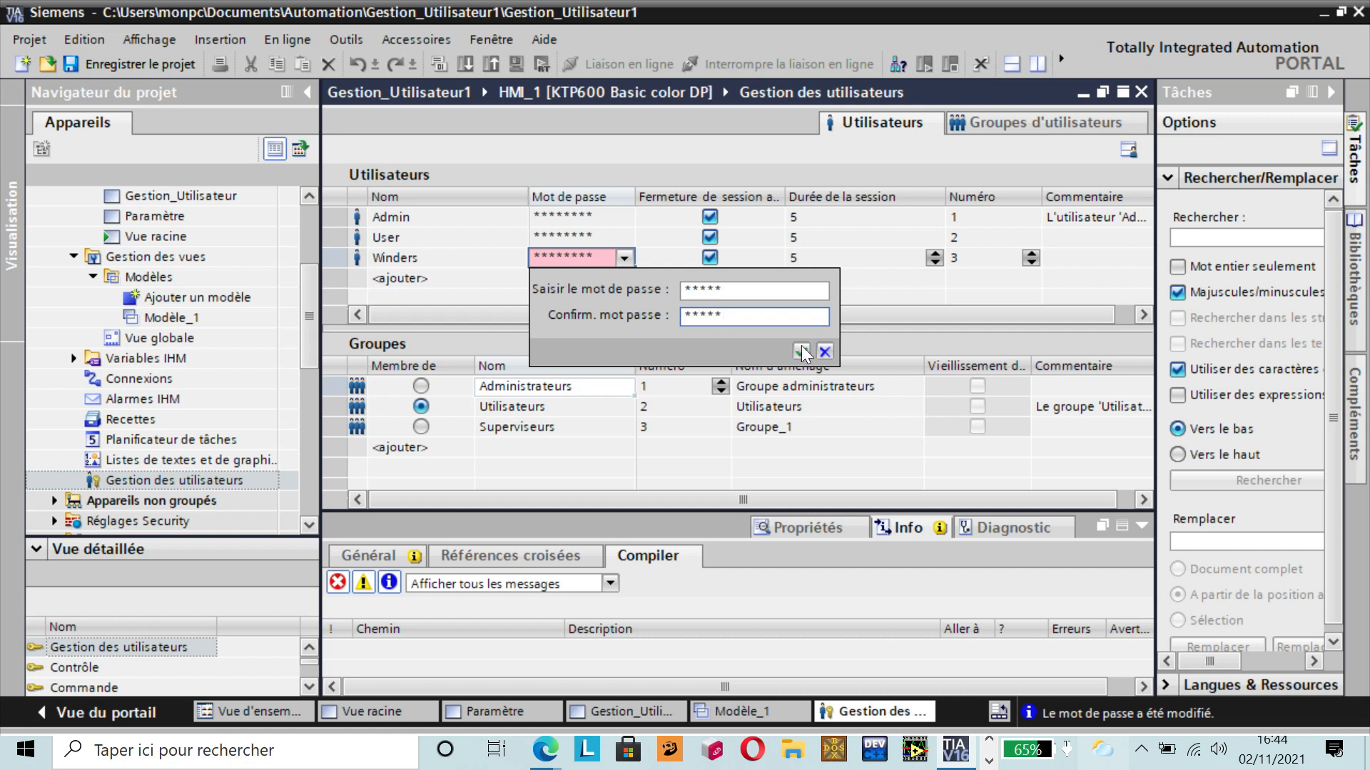
left_click(802, 351)
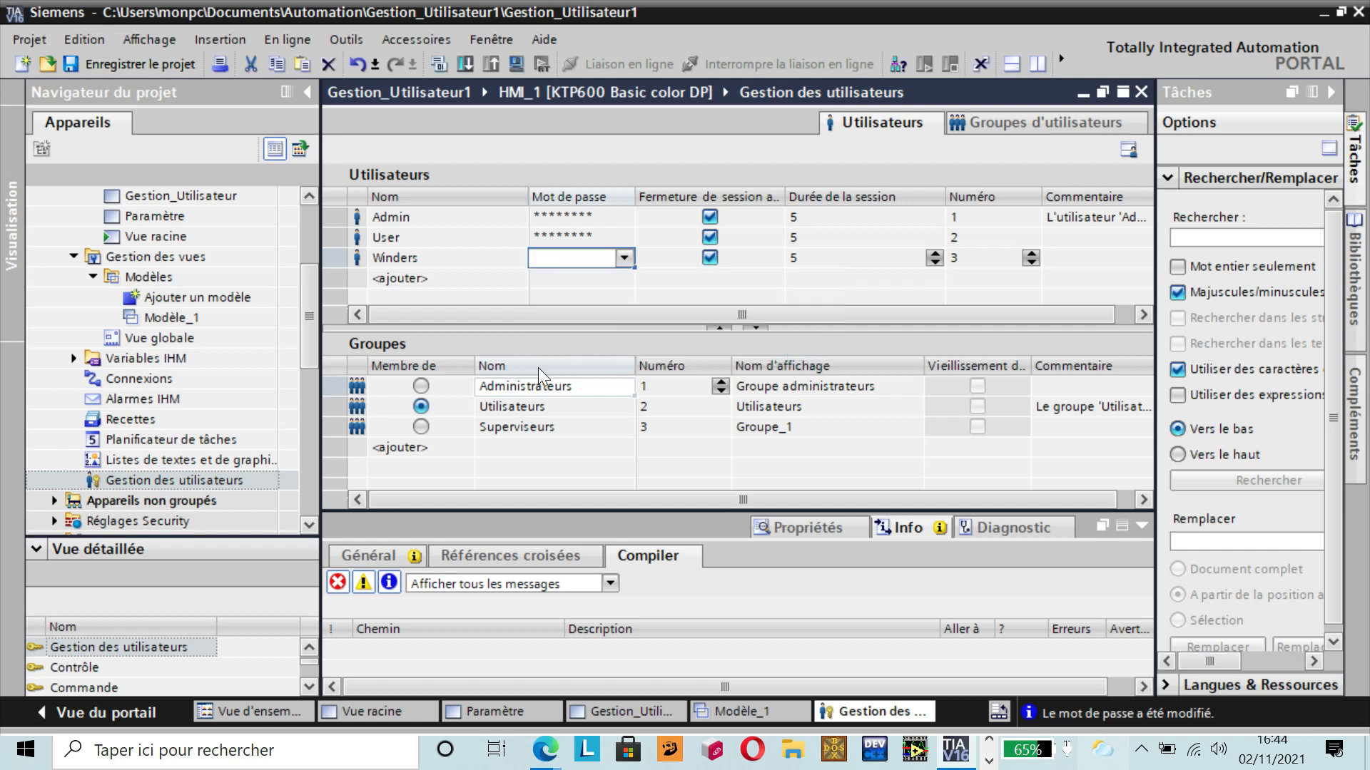
- Make the third user a member of the Superviseurs group and save the project
left_click(422, 426)
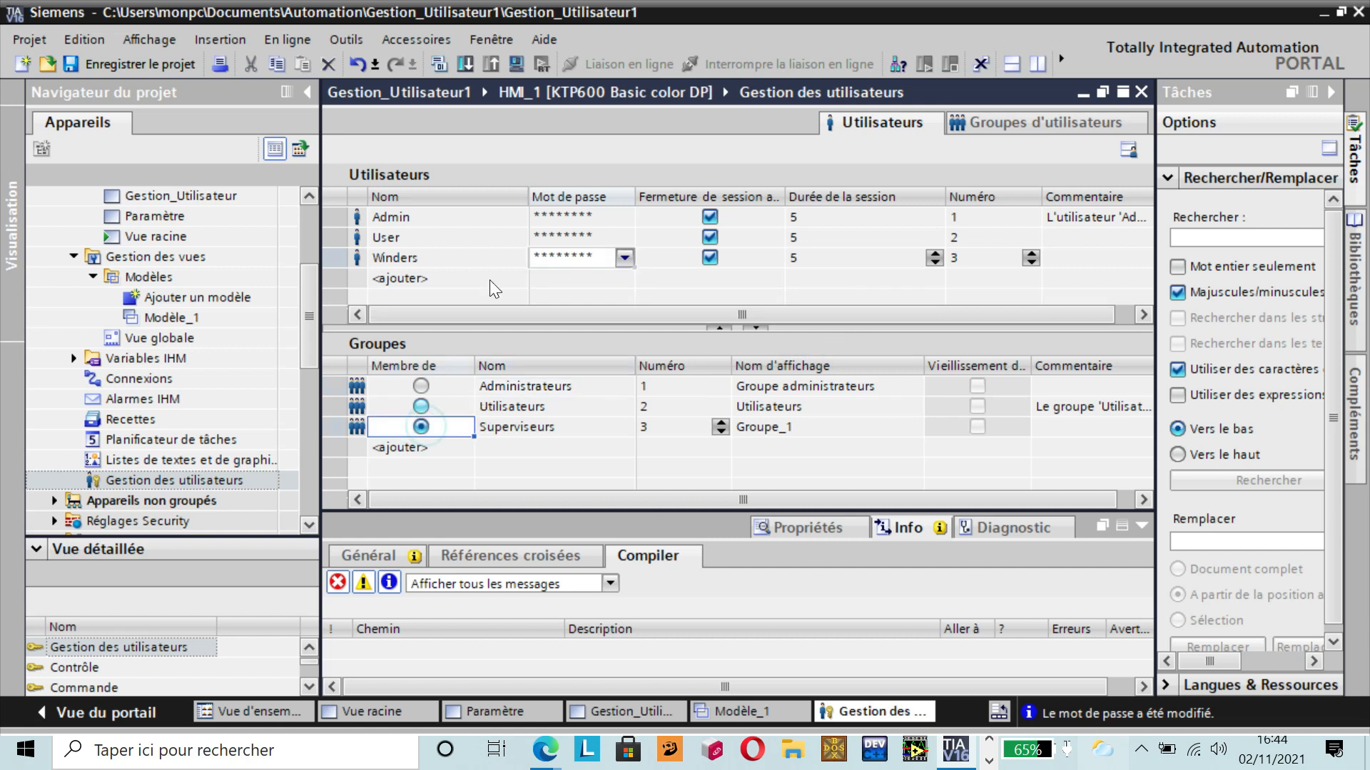
left_click(490, 257)
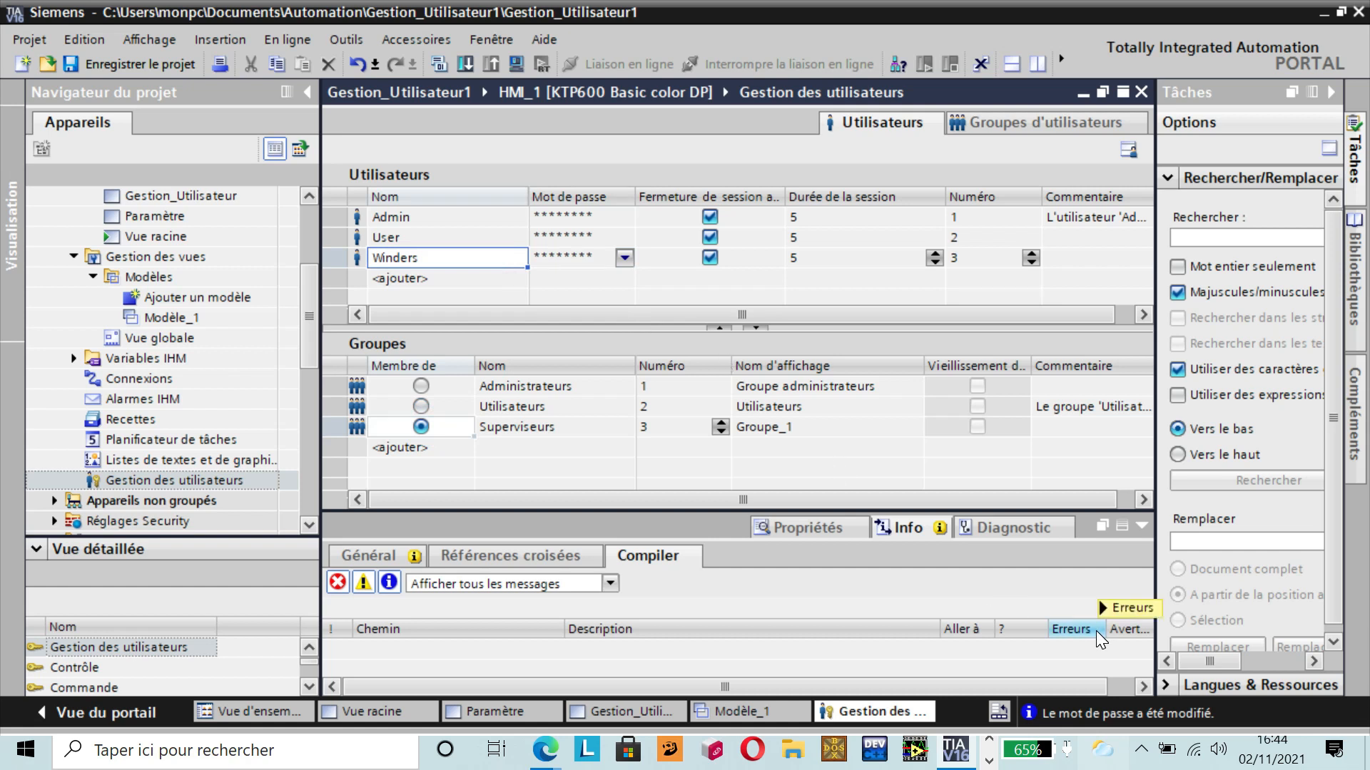
left_click(123, 64)
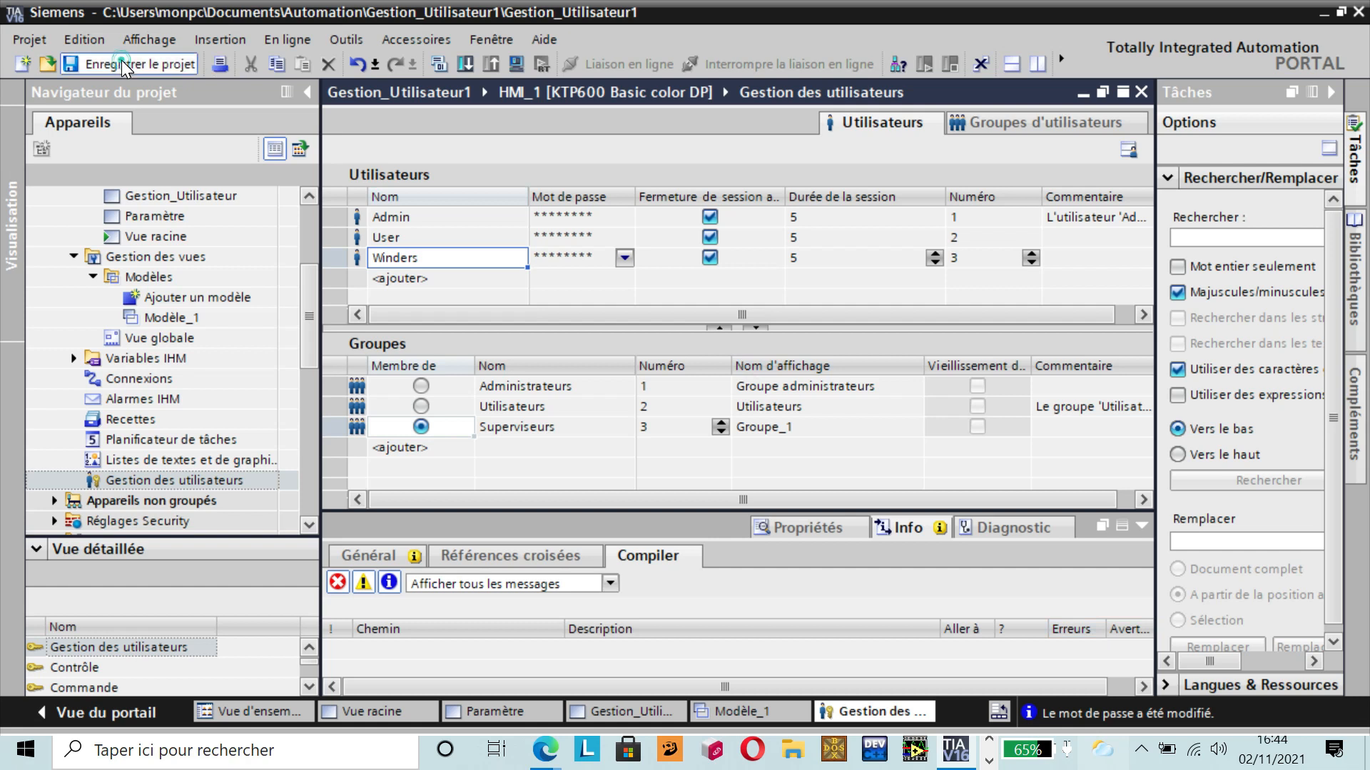
- Open the Modèle_1 template and add a button below the Vue racine title field
left_click(164, 318)
double_click(164, 318)
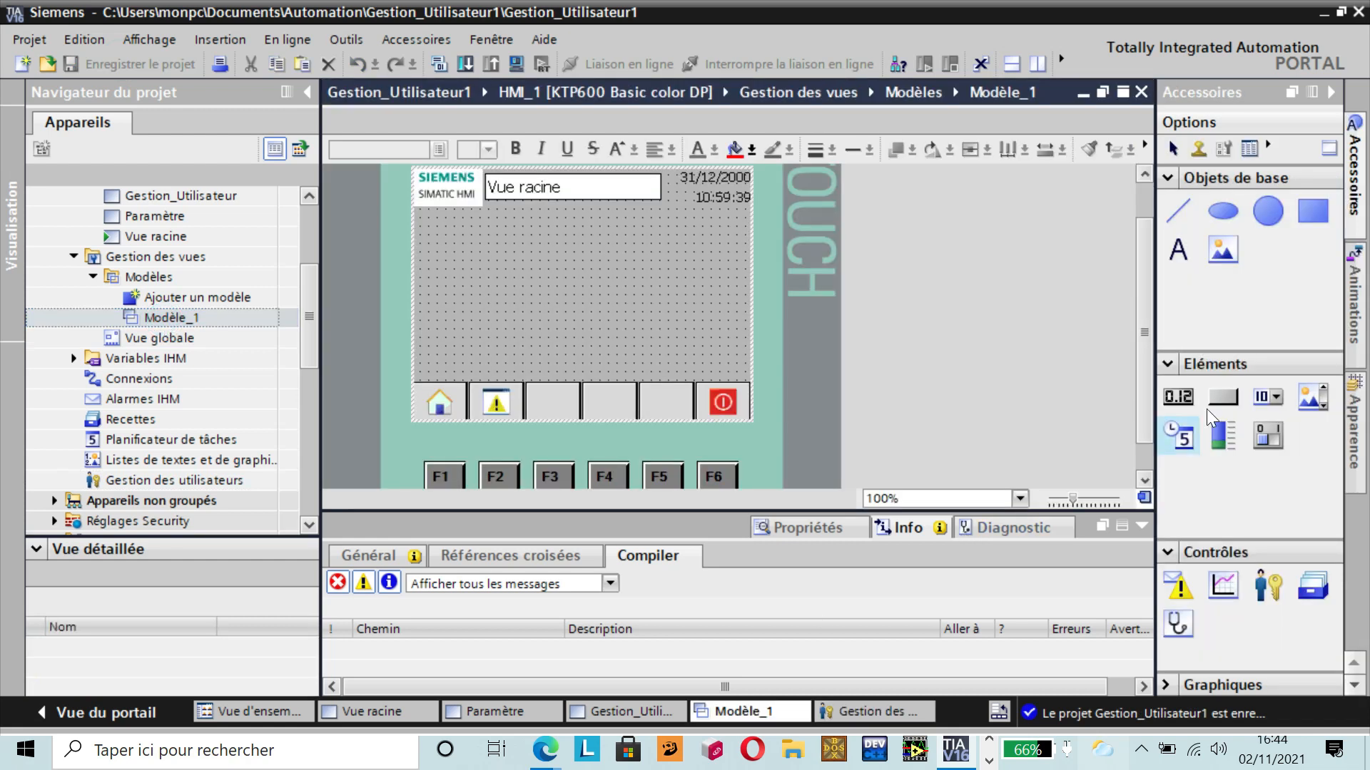
left_click(1233, 395)
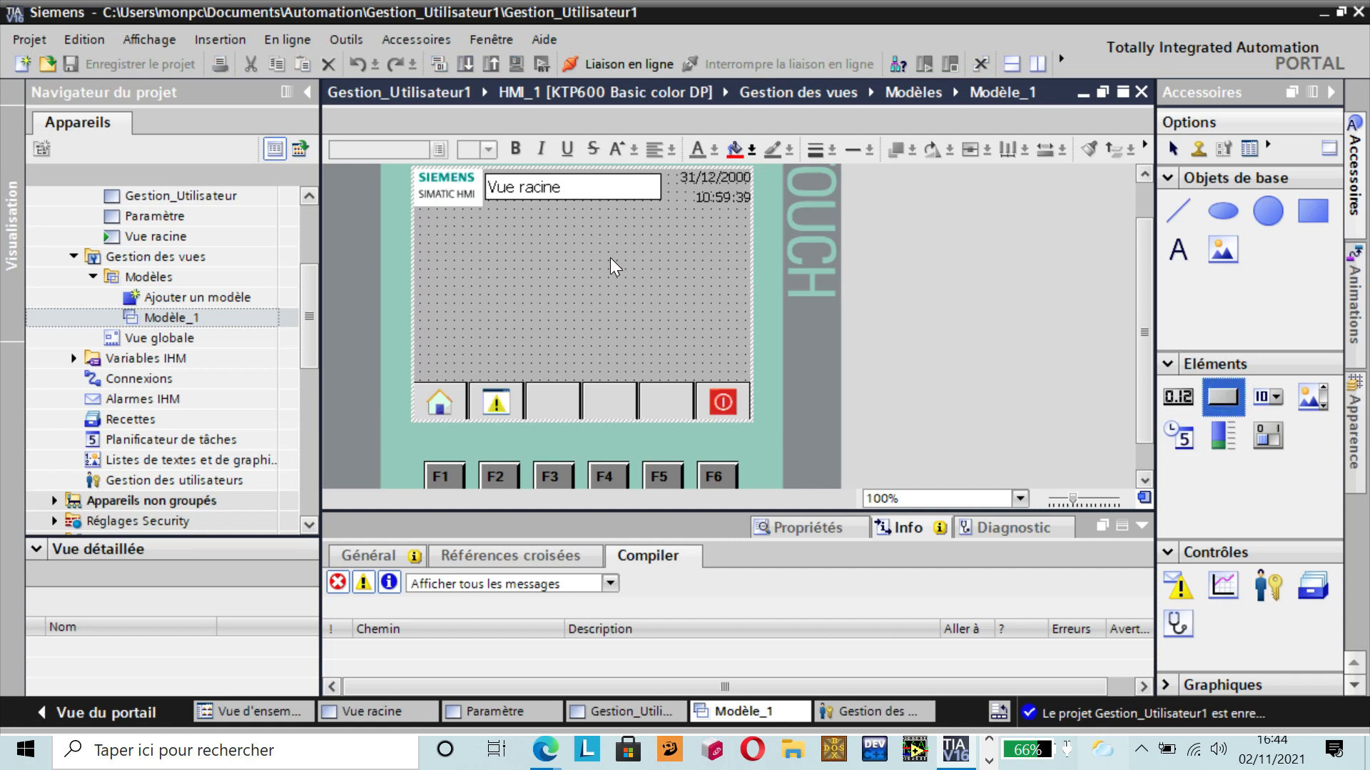
left_click_drag(485, 235, 490, 242)
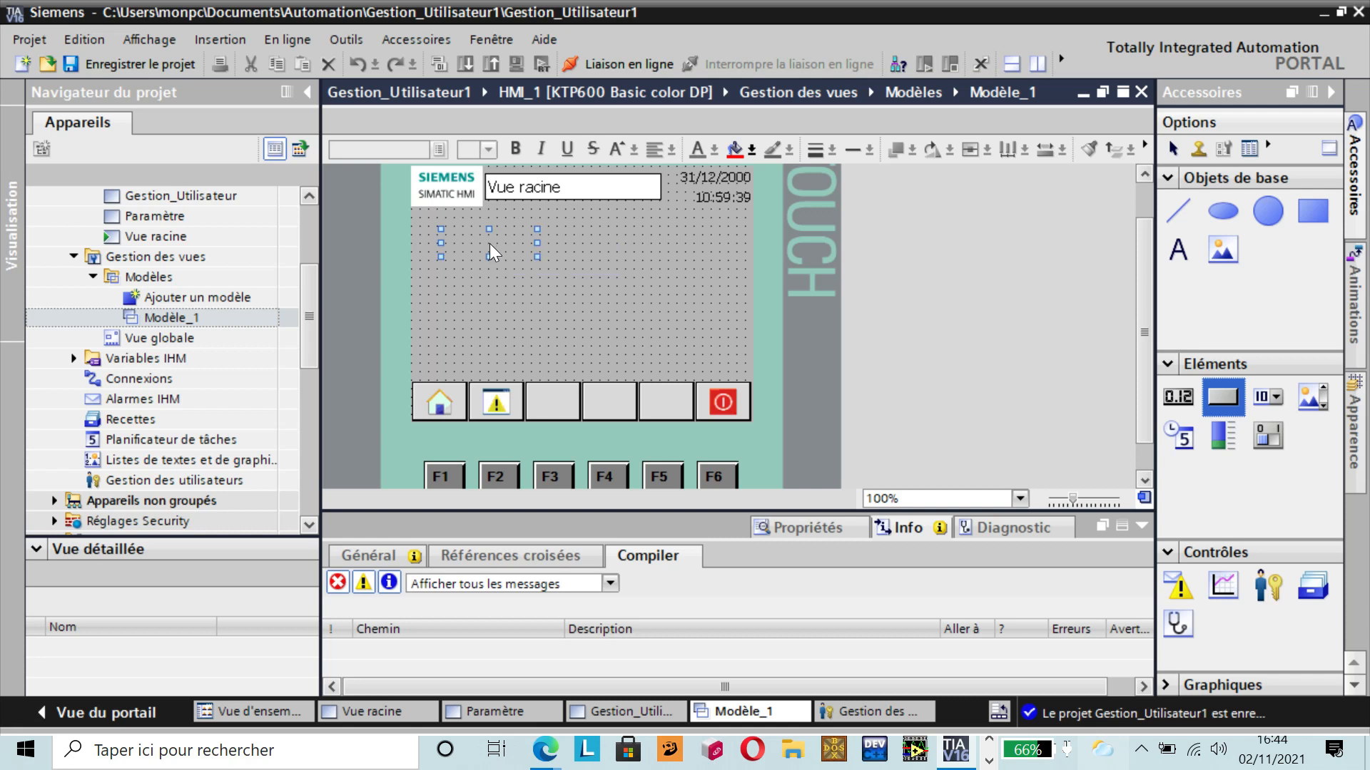
left_click(489, 243)
- Shift and narrow the new button in Modèle_1, and place a copy of it to its right
left_click_drag(532, 243, 590, 243)
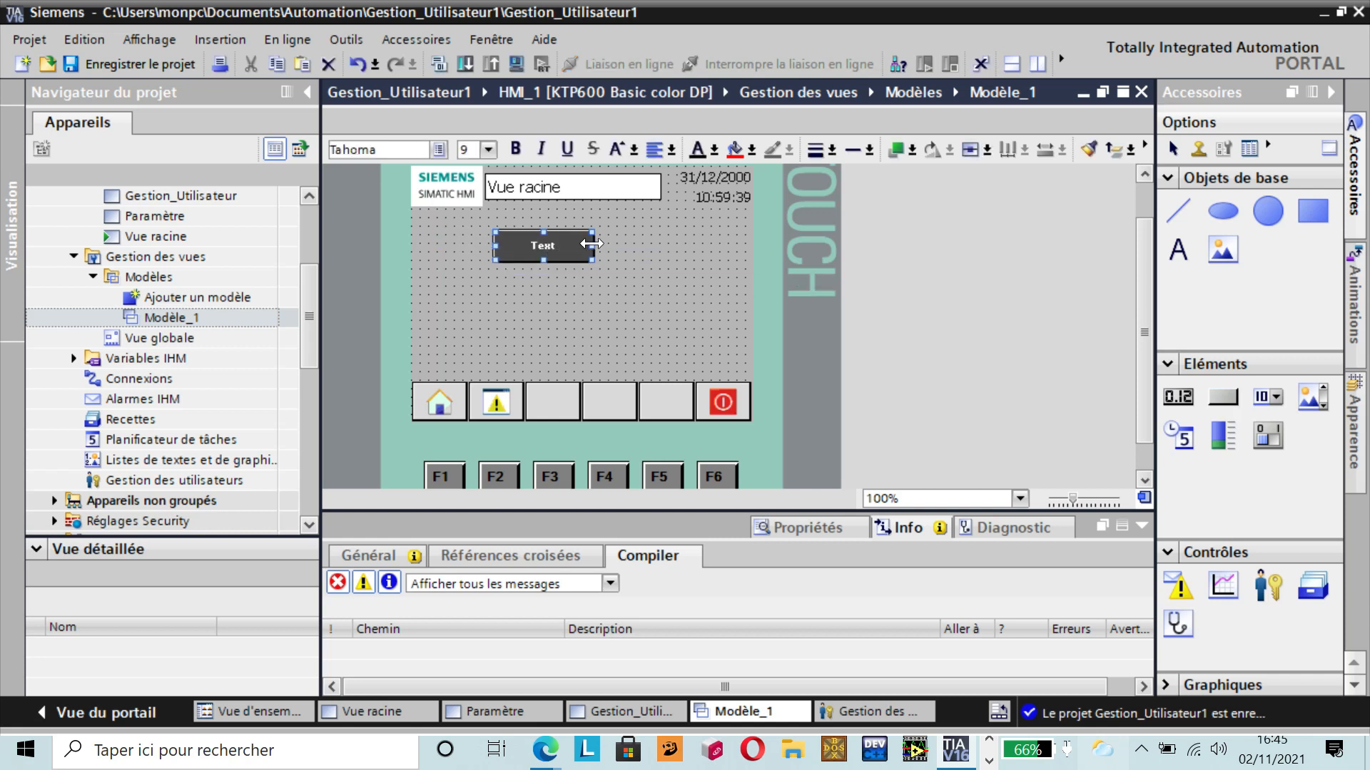
left_click_drag(591, 248, 555, 248)
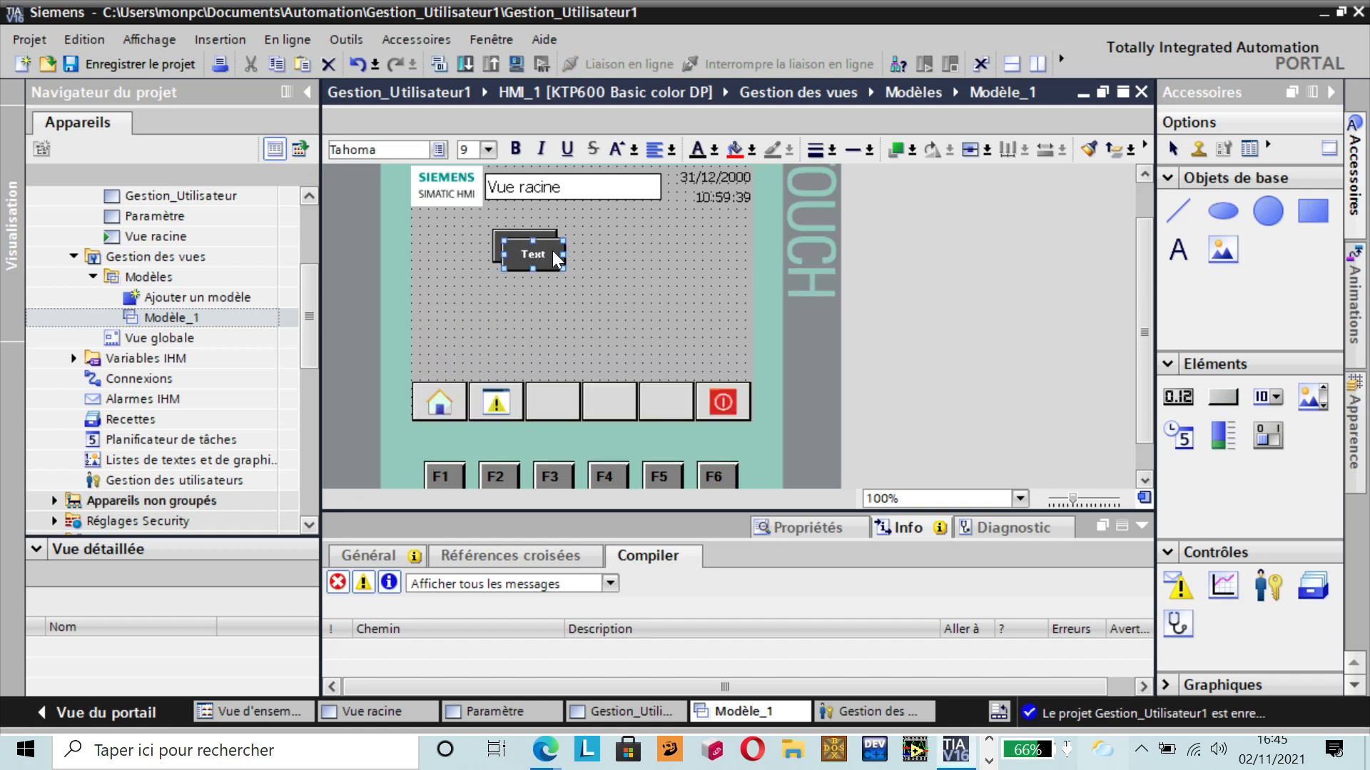
left_click_drag(552, 250, 607, 238)
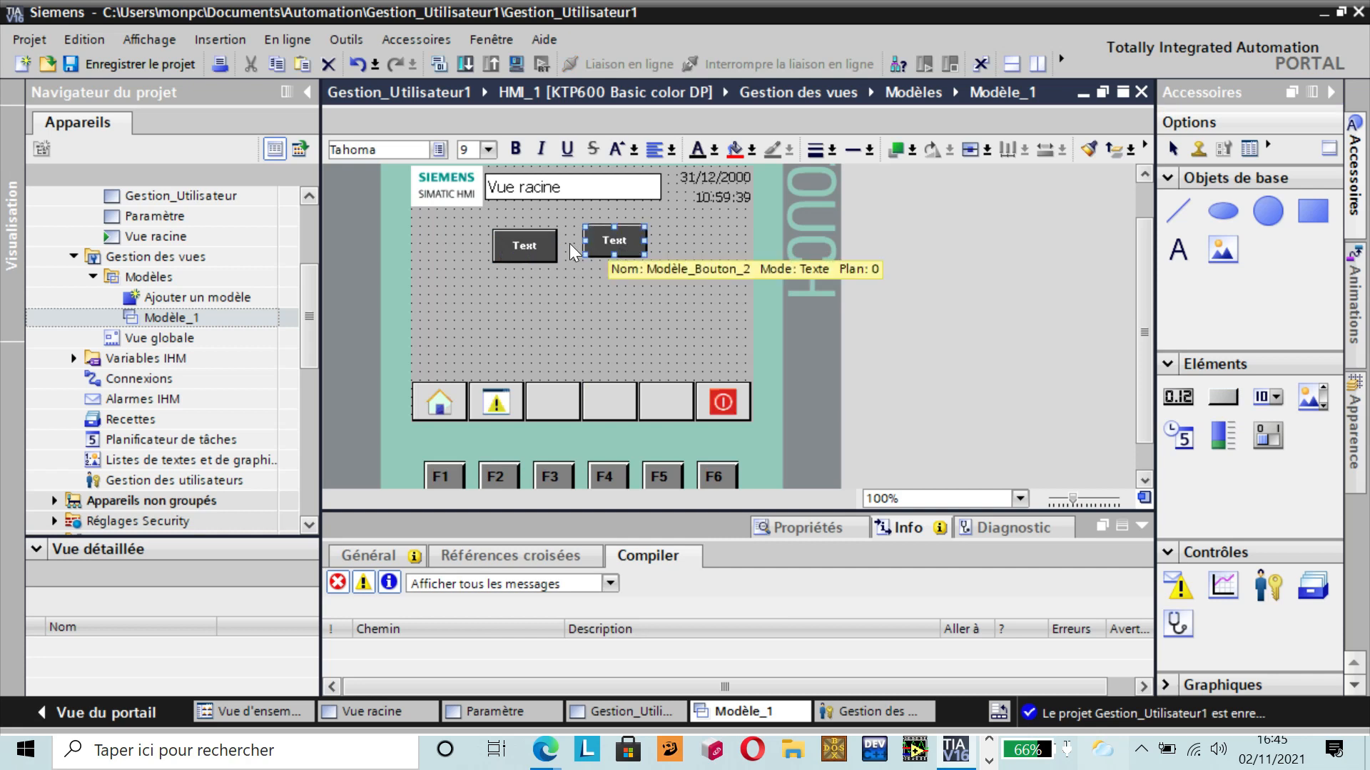
- Change the label of the first button below the Vue racine title field to Login
left_click(540, 244)
double_click(540, 245)
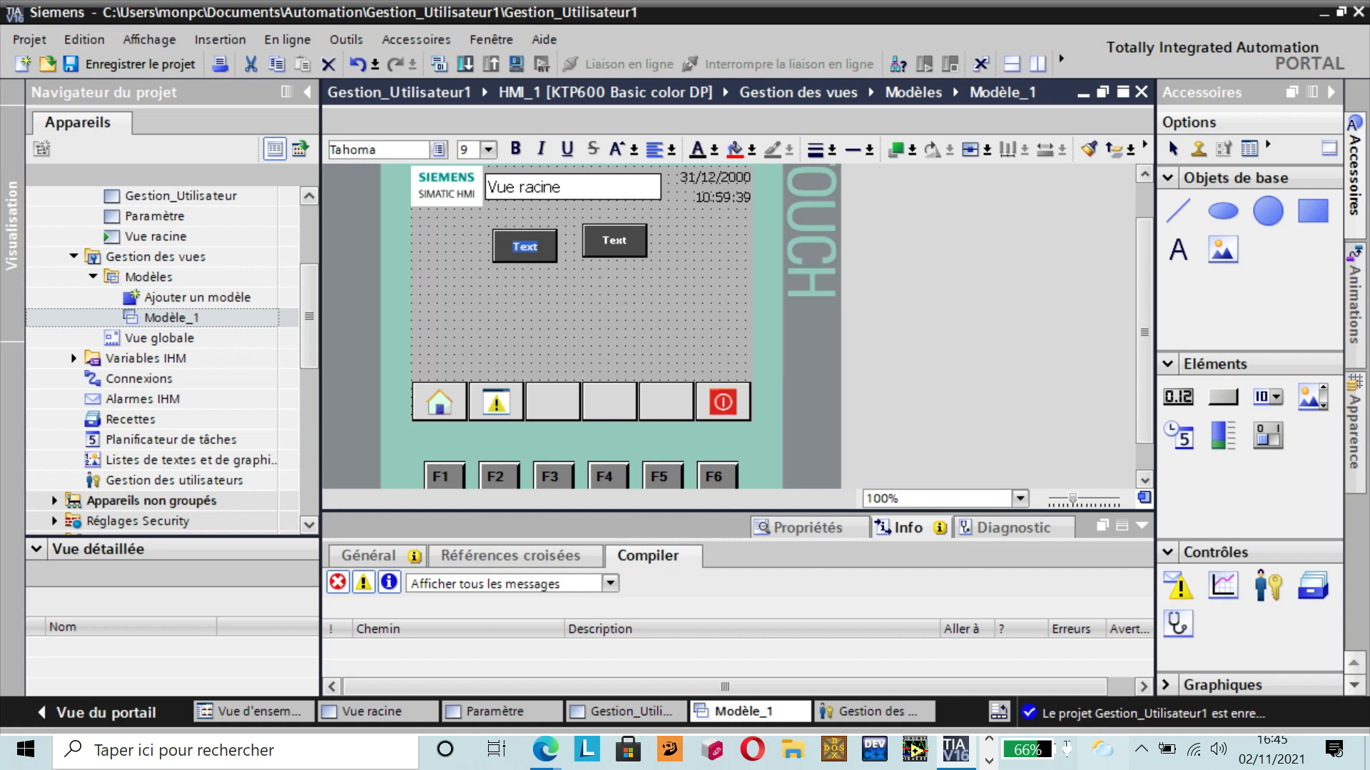
key("Escape")
double_click(524, 246)
key("Delete")
type("L")
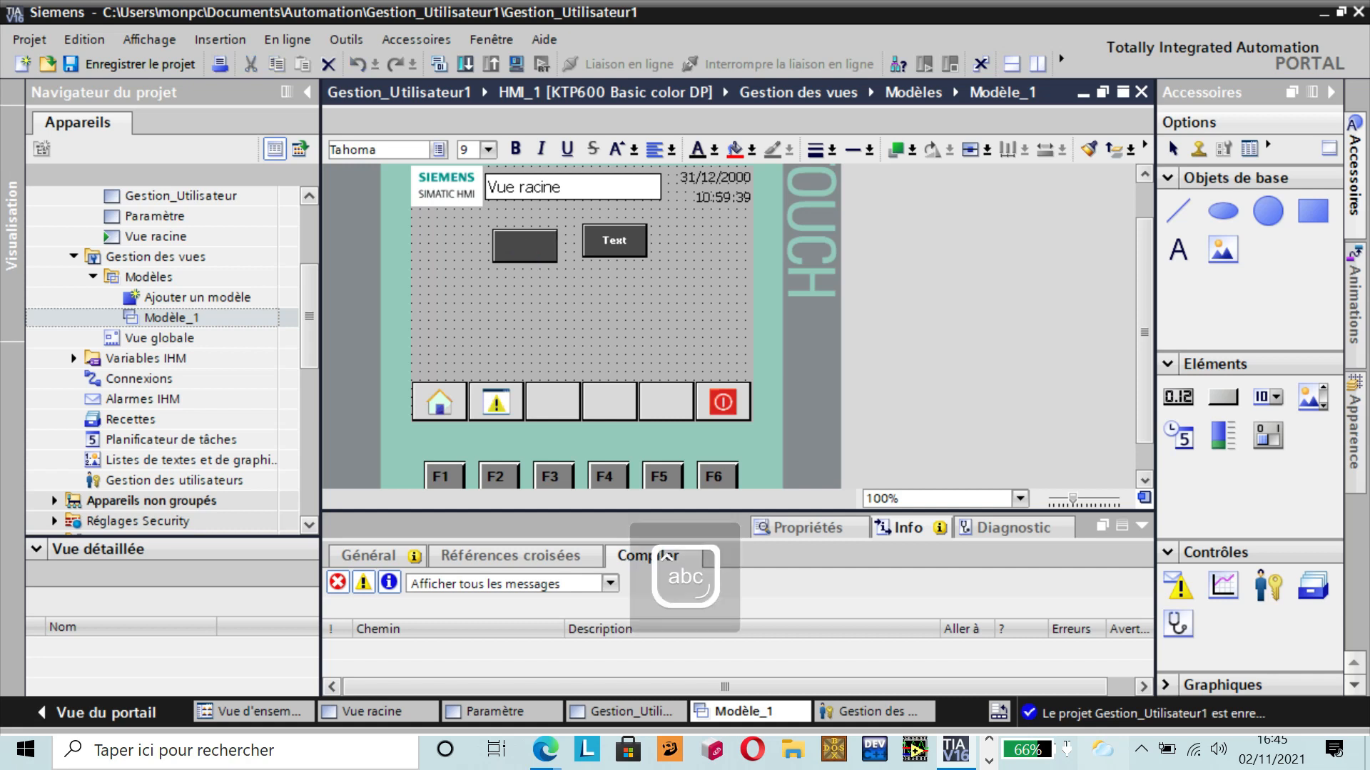
type("ogin")
- Shift the unlabelled copy slightly right and down, and move the Login button right to about x 89, y 58, level with it
left_click(613, 240)
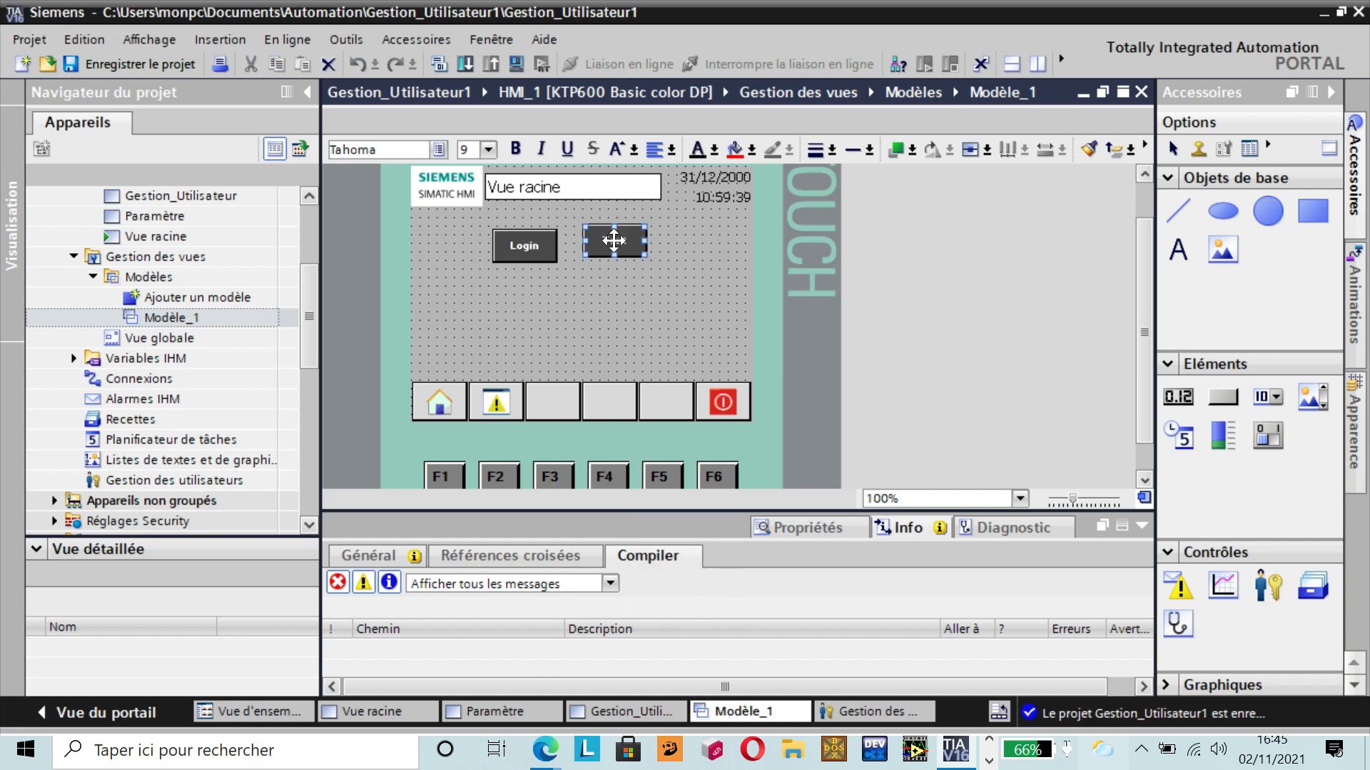
mouse_move(613, 241)
left_mouse_down()
mouse_move(606, 248)
mouse_move(621, 244)
left_mouse_up()
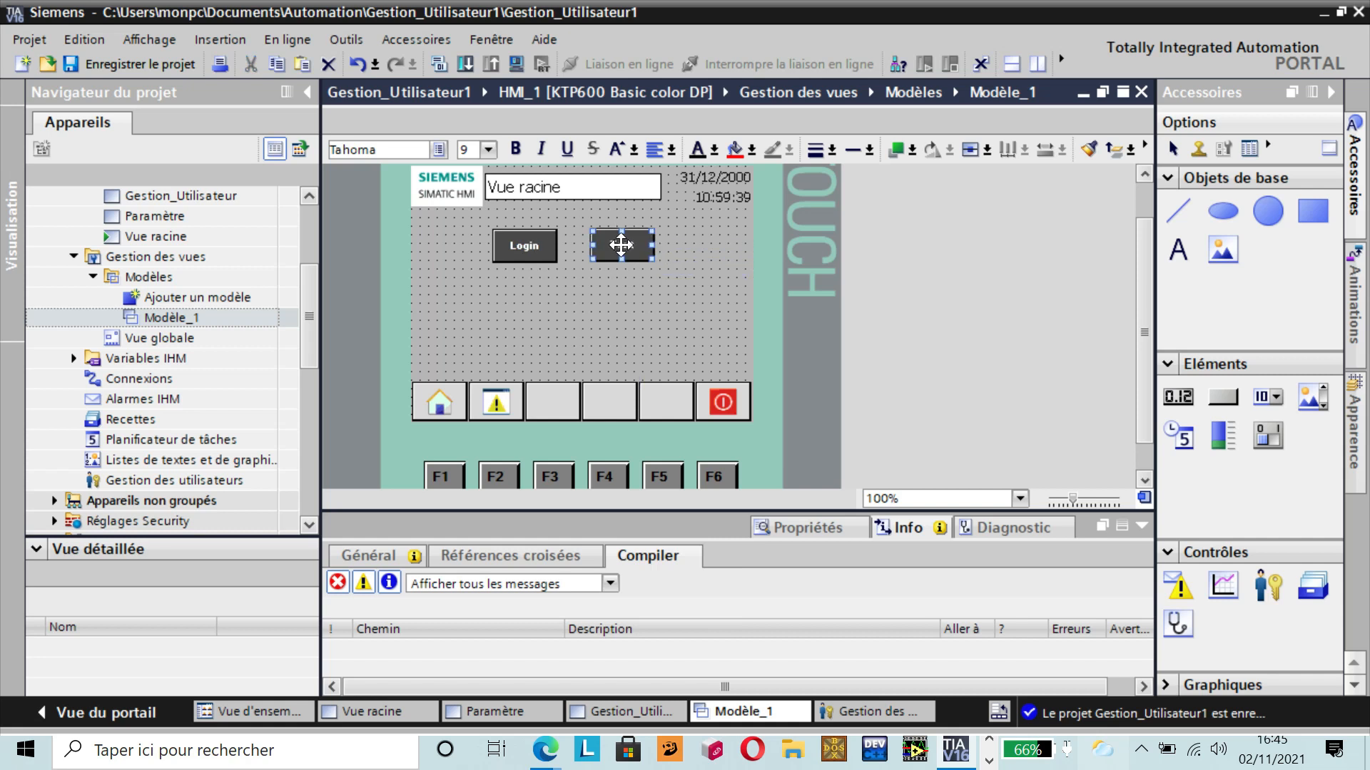
left_click(542, 244)
left_click_drag(546, 244, 555, 242)
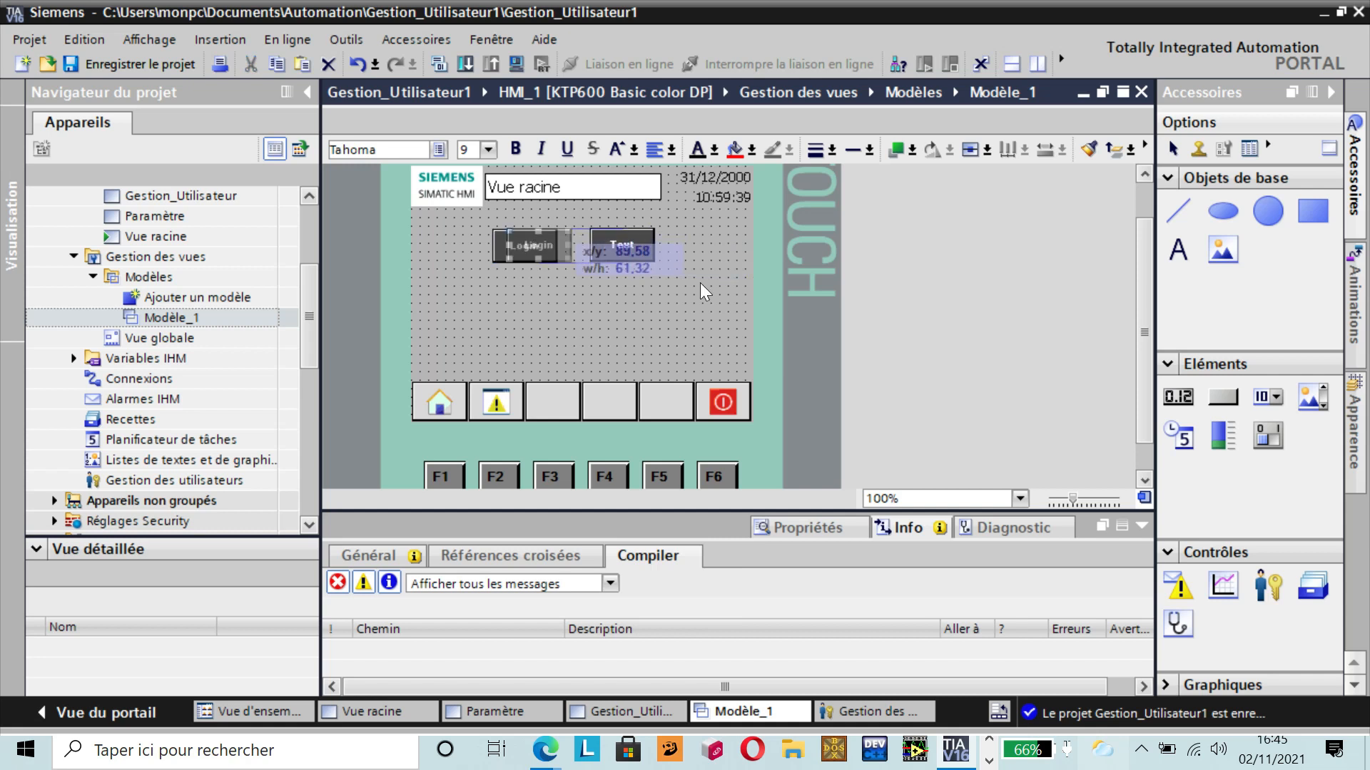
- Change the label of the second button, beside Login, to Logout
double_click(622, 247)
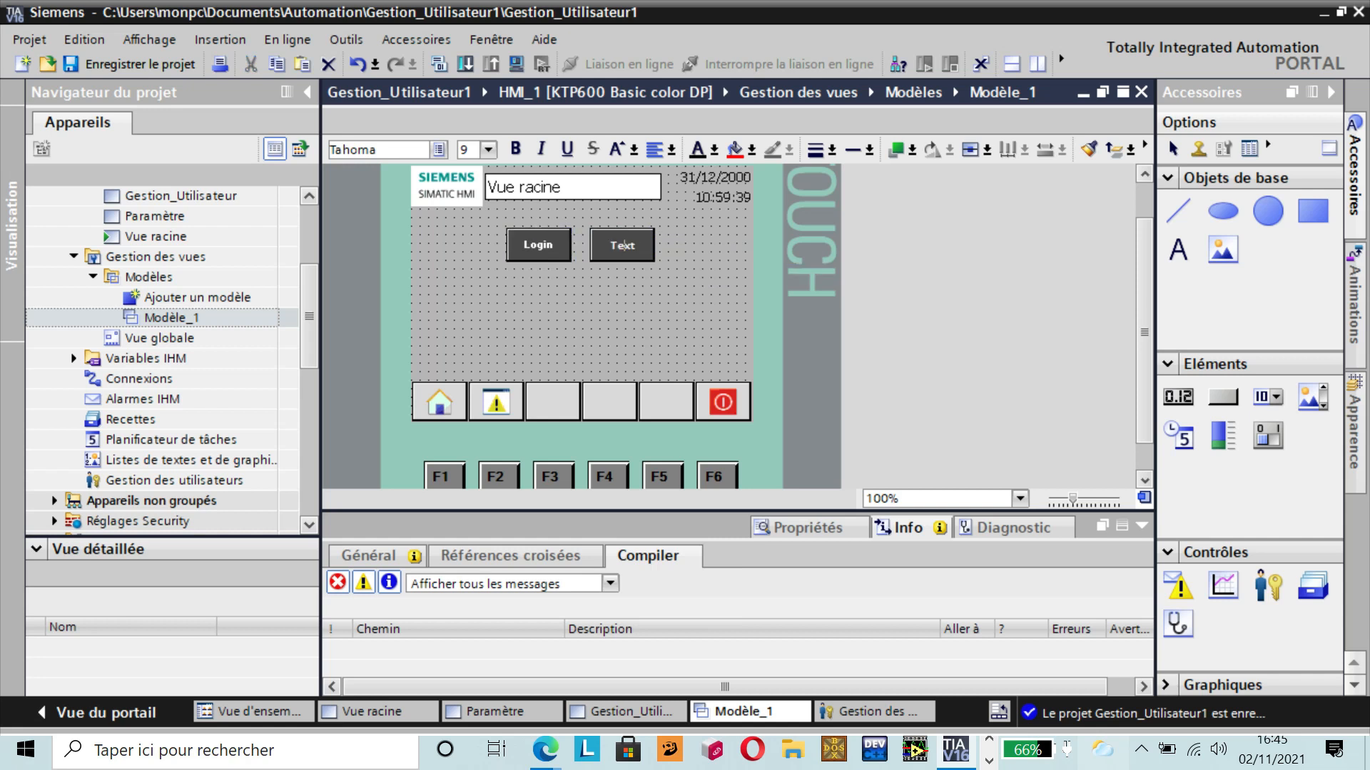
key("BackSpace")
type("L")
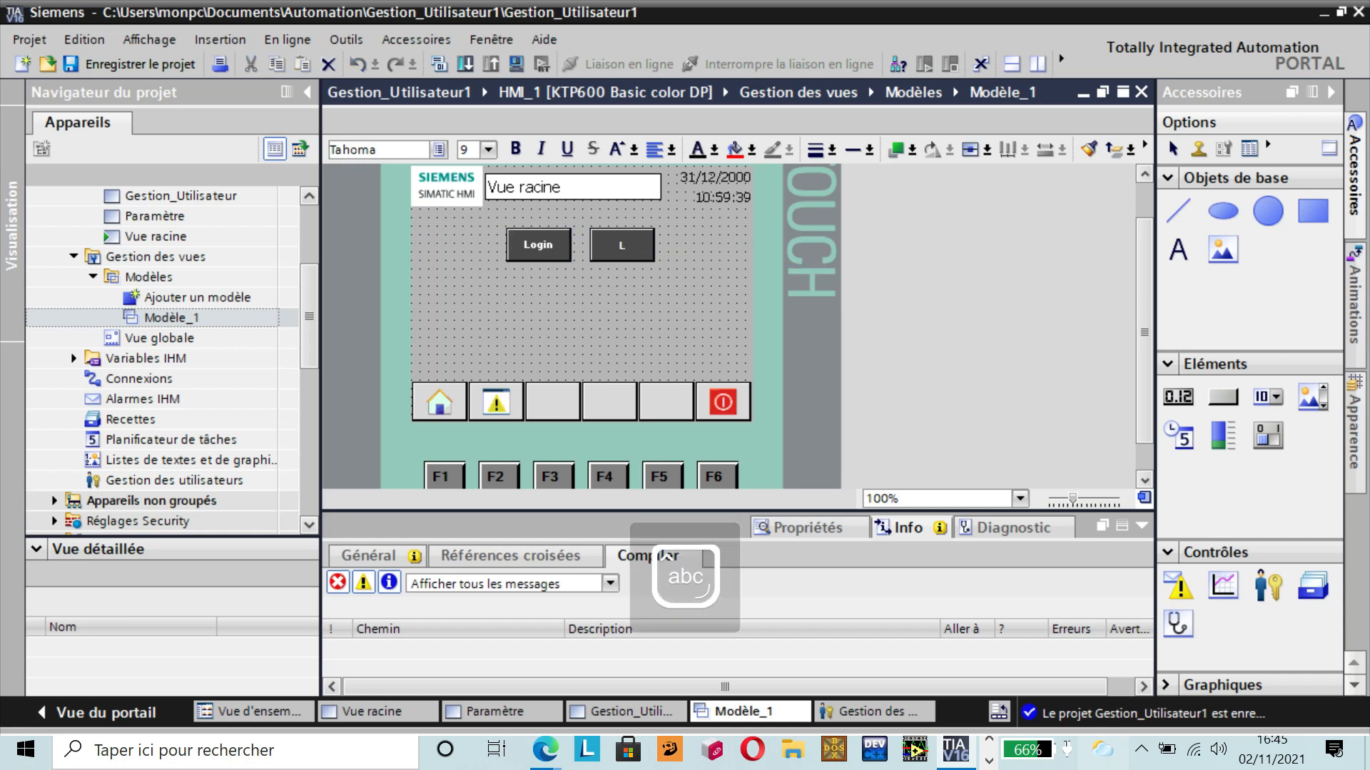
type("ogout")
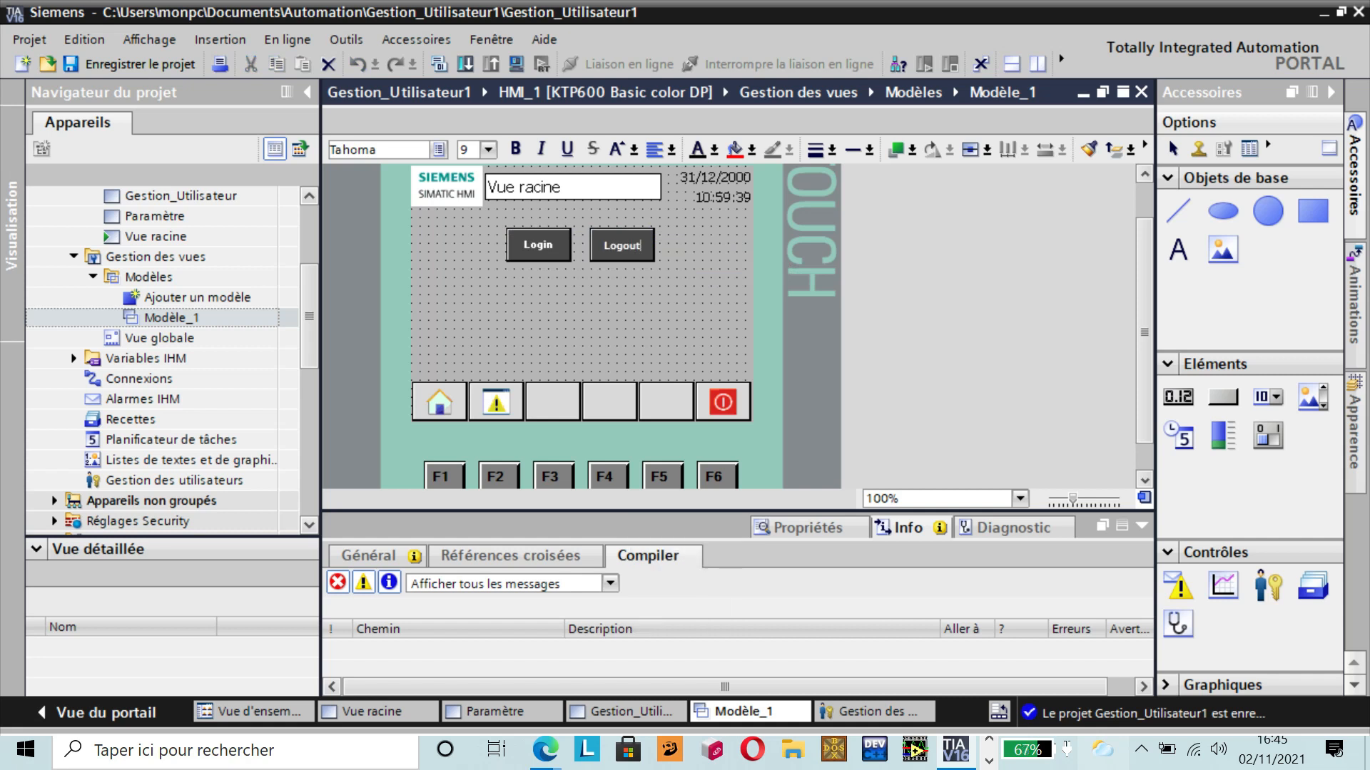
left_click(670, 285)
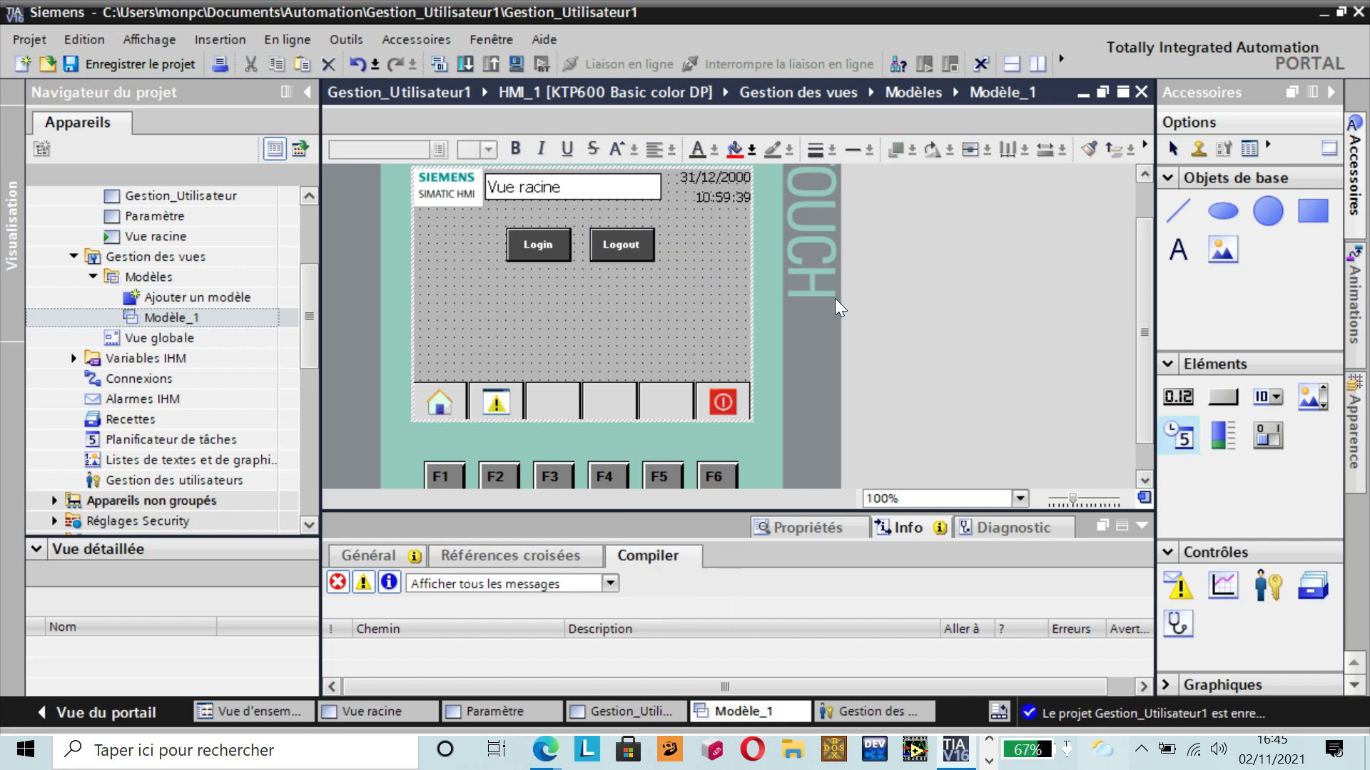
- Assign the user management function AfficherDialogueConnexion to the Login button's Activer event
left_click(542, 245)
left_click(542, 245)
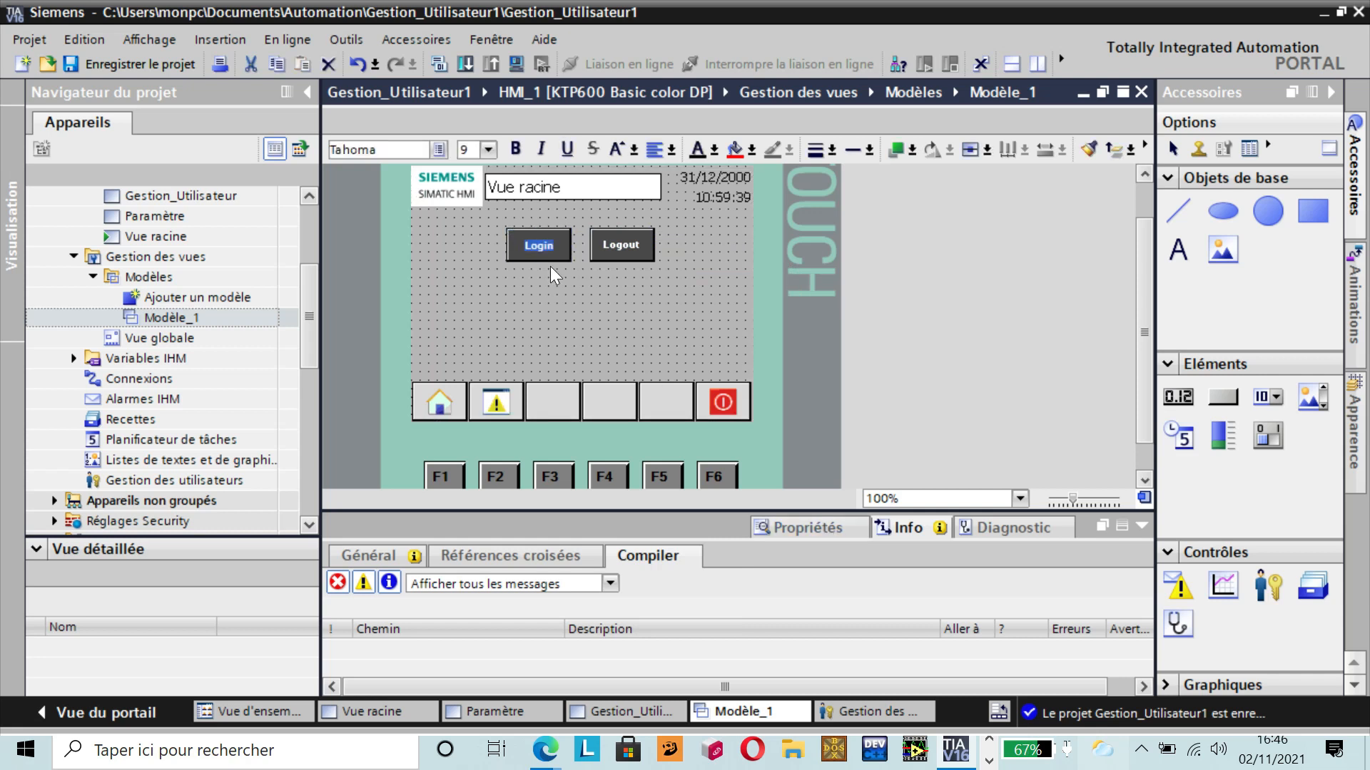
key("Escape")
left_click(795, 536)
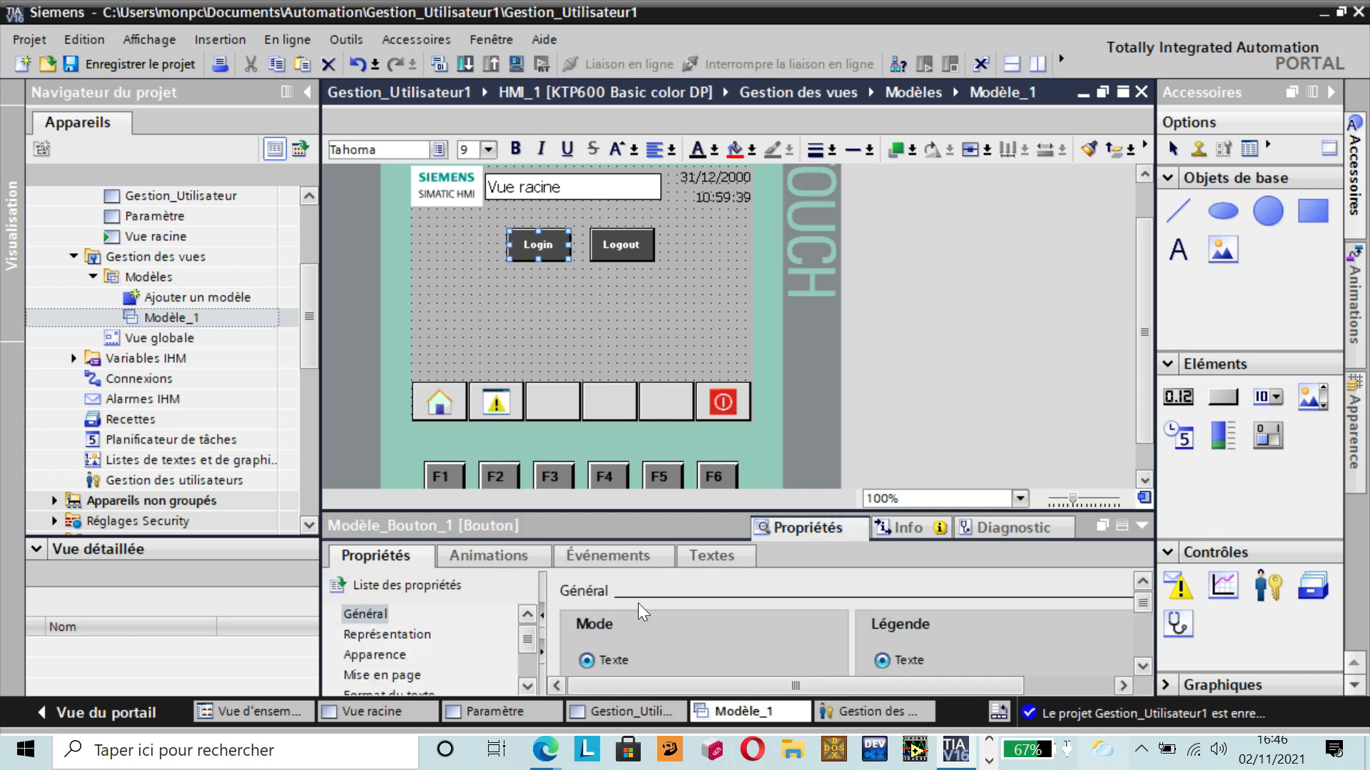
left_click(623, 555)
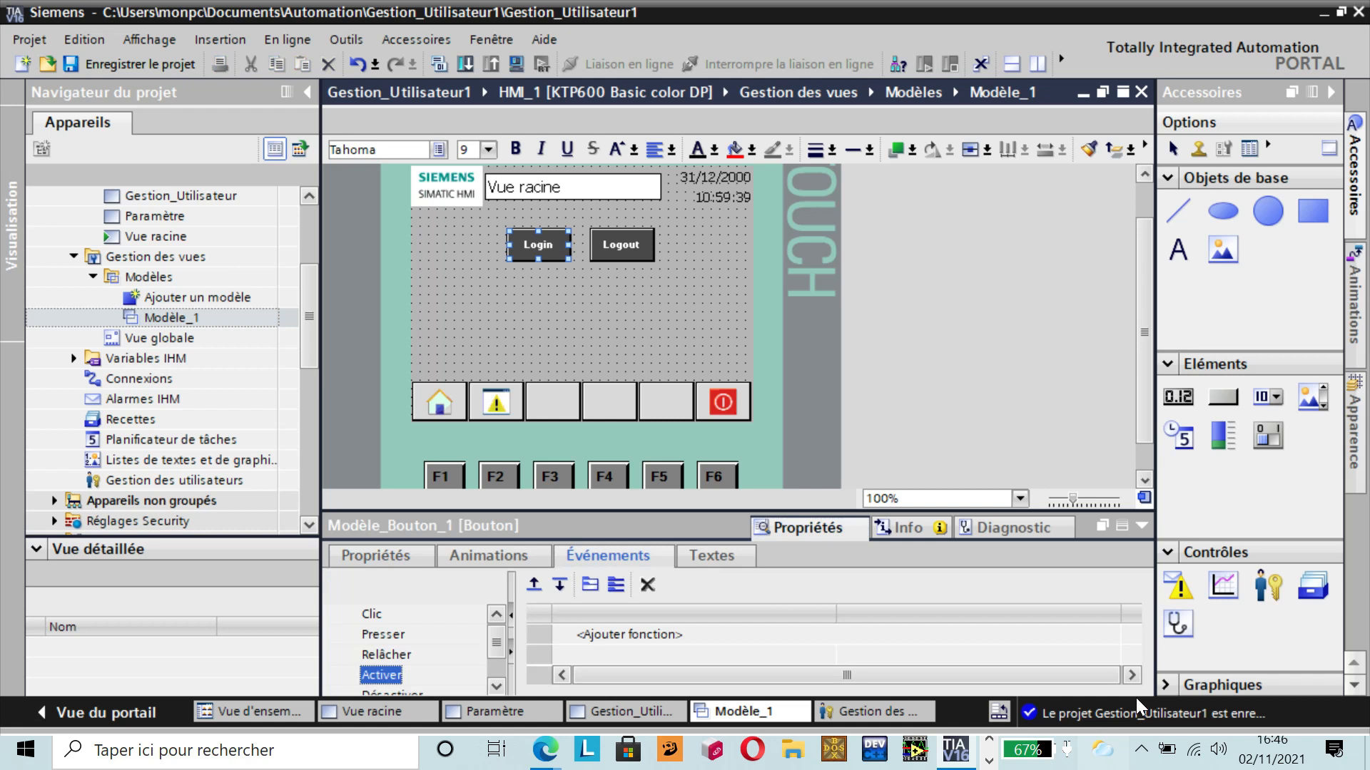
left_click(704, 632)
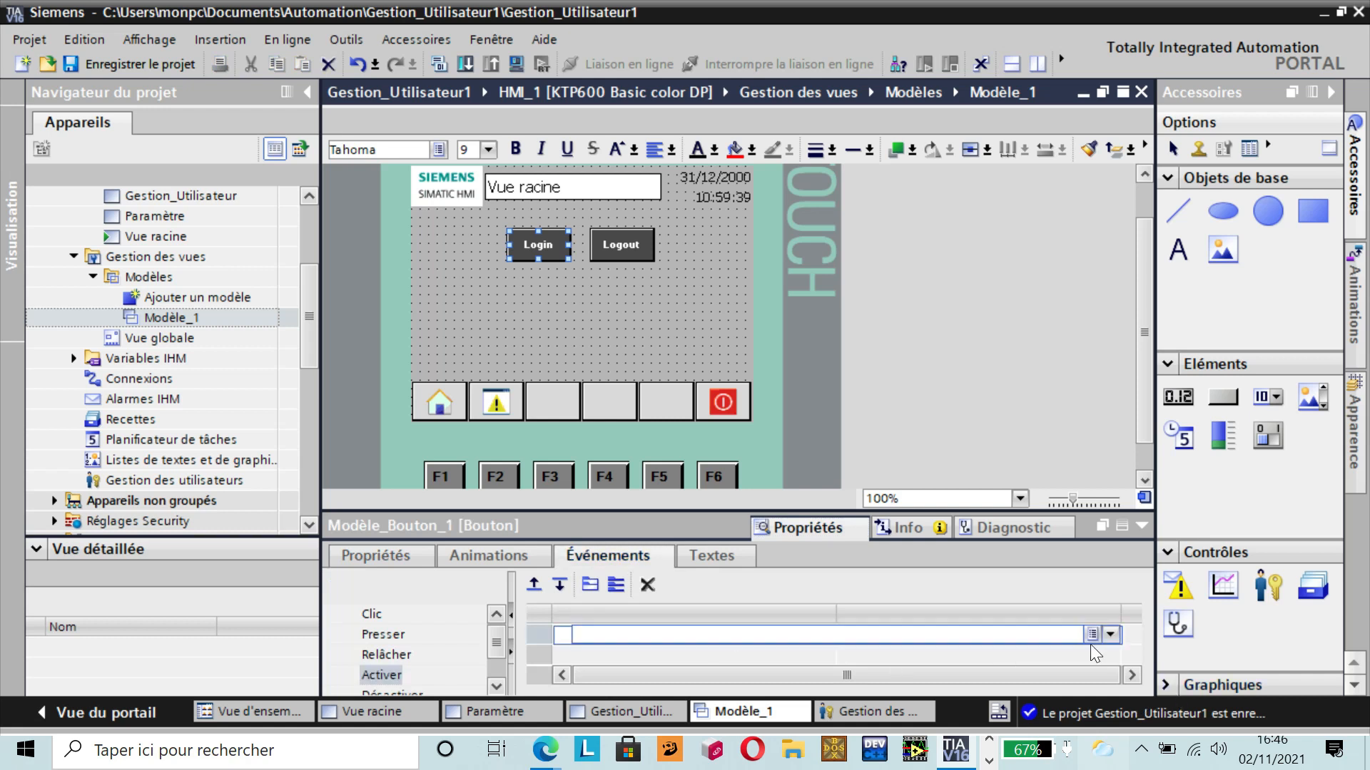
left_click(1110, 635)
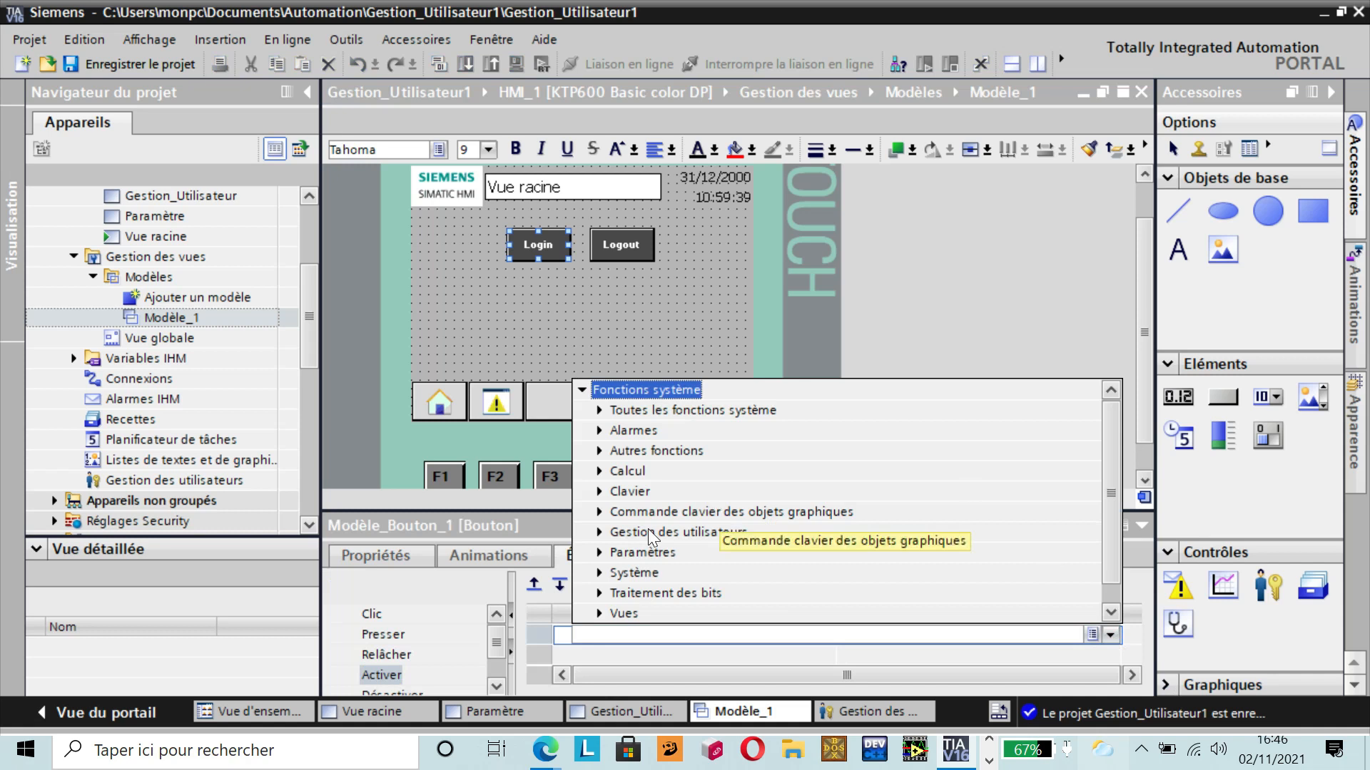
left_click(599, 532)
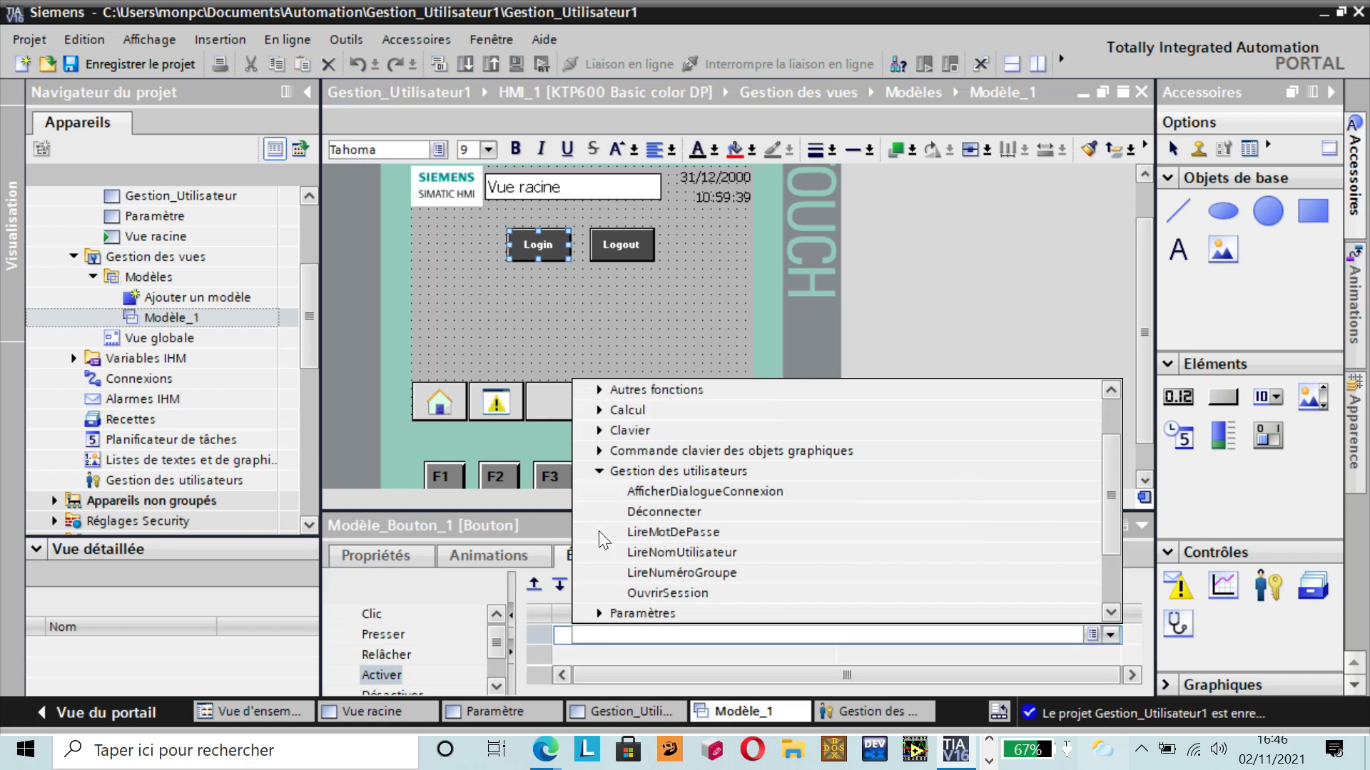
left_click(700, 492)
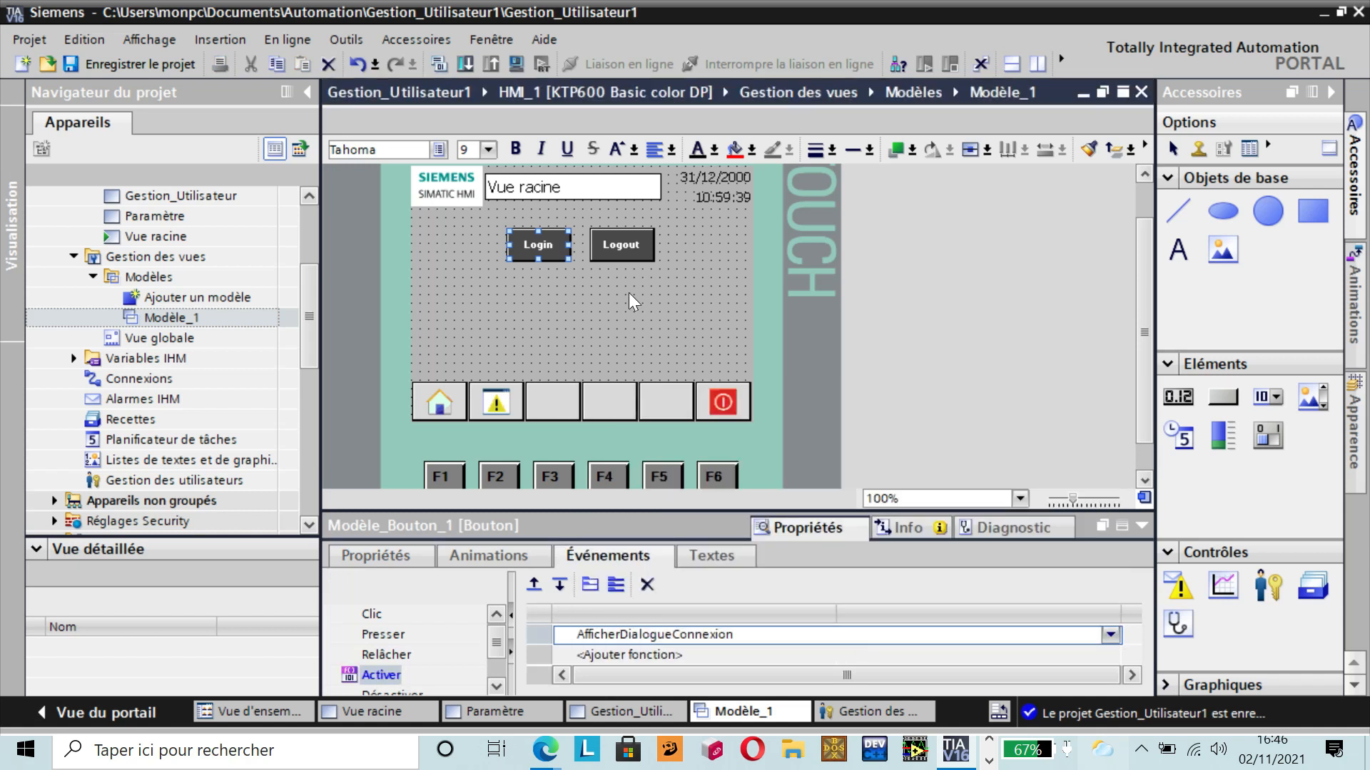
- Assign the user management function Déconnecter to the Logout button's Activer event
left_click(615, 244)
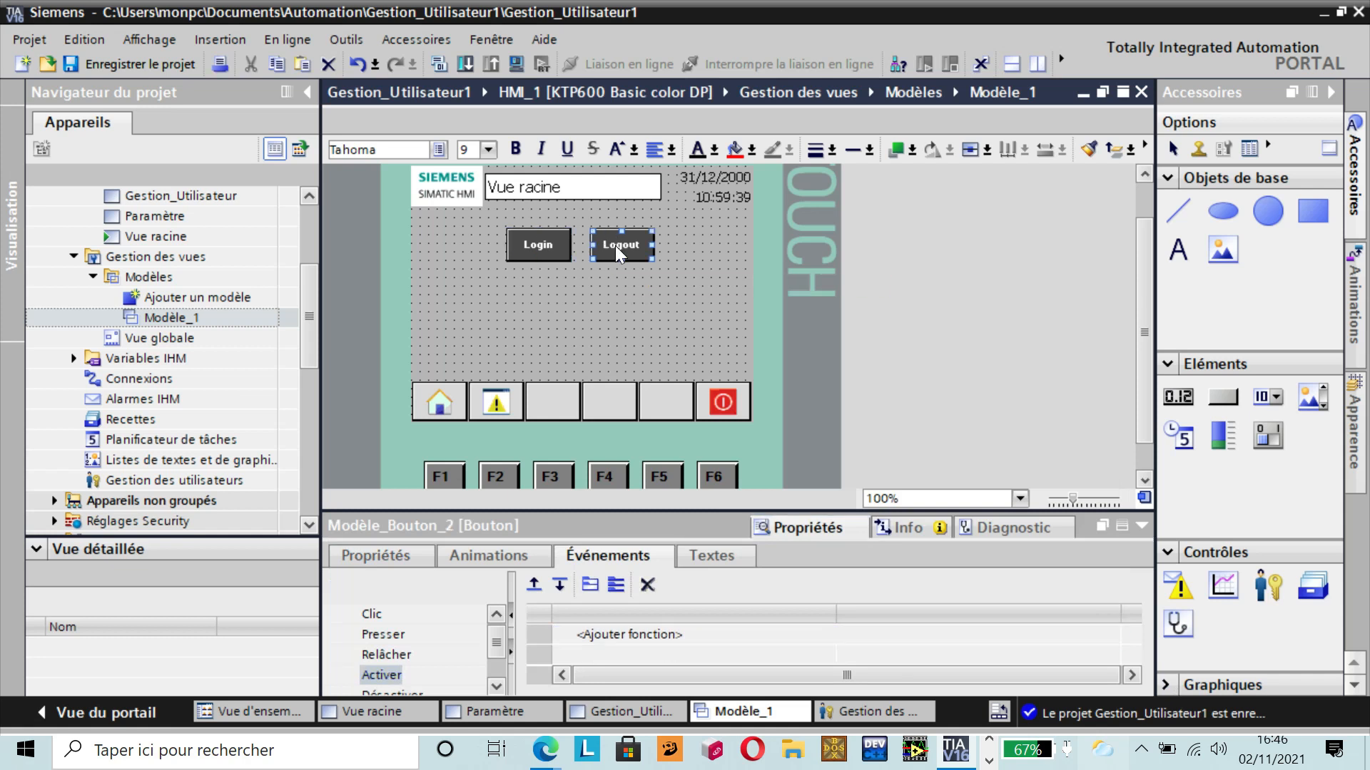
right_click(615, 245)
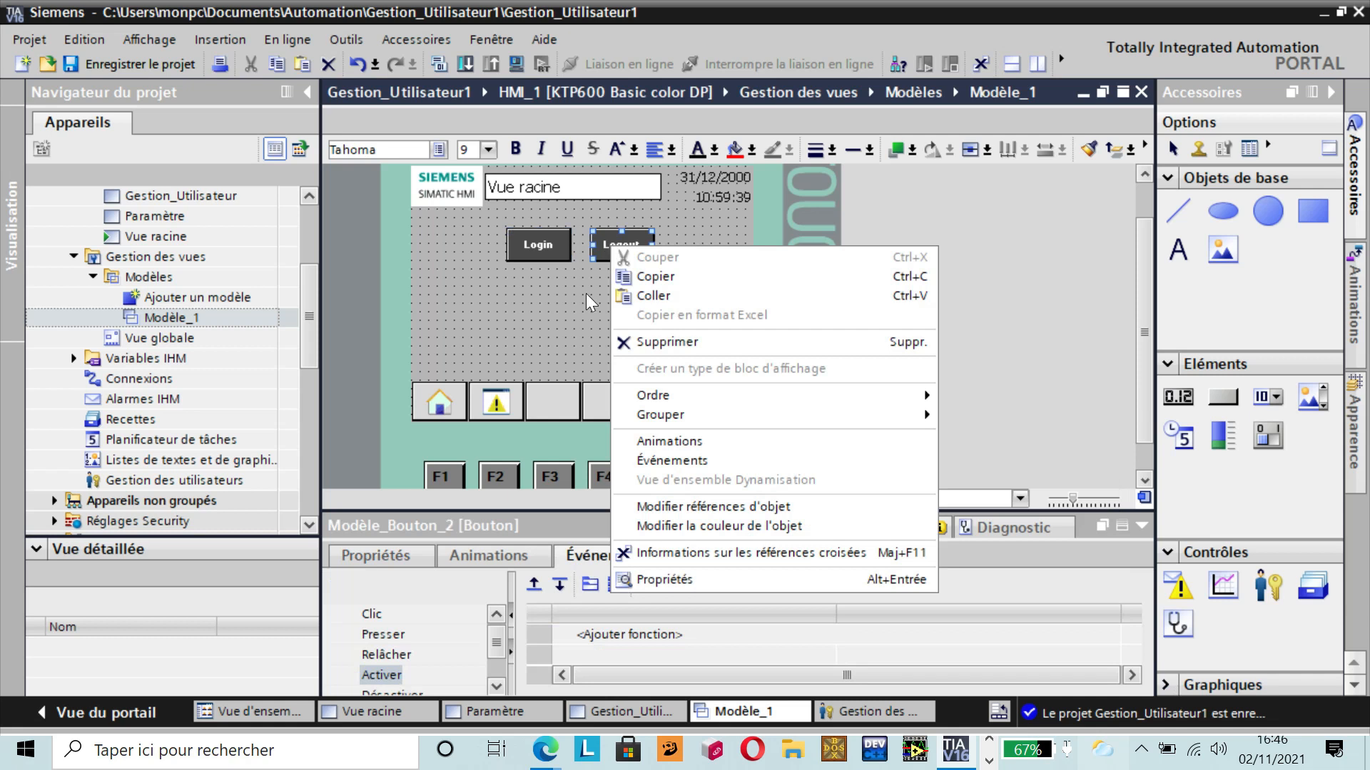
left_click(421, 323)
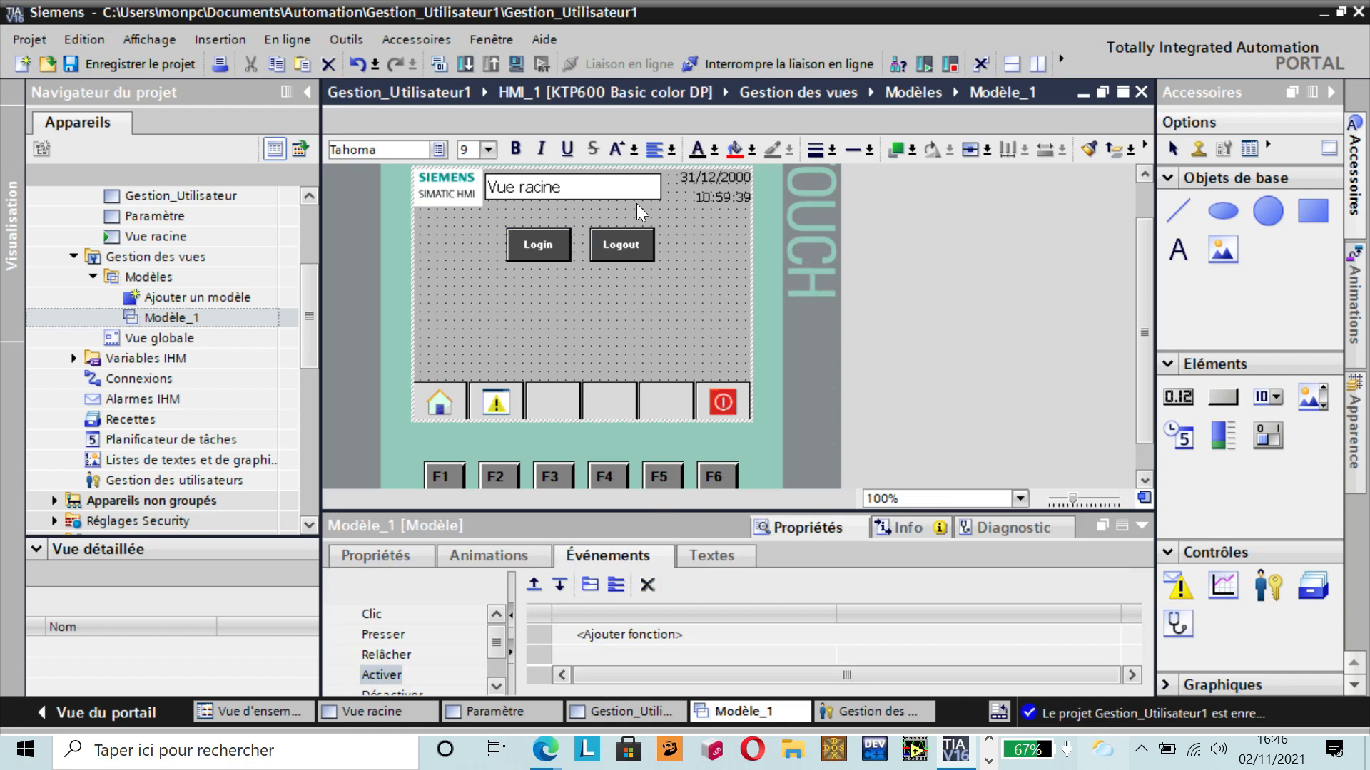
left_click(627, 252)
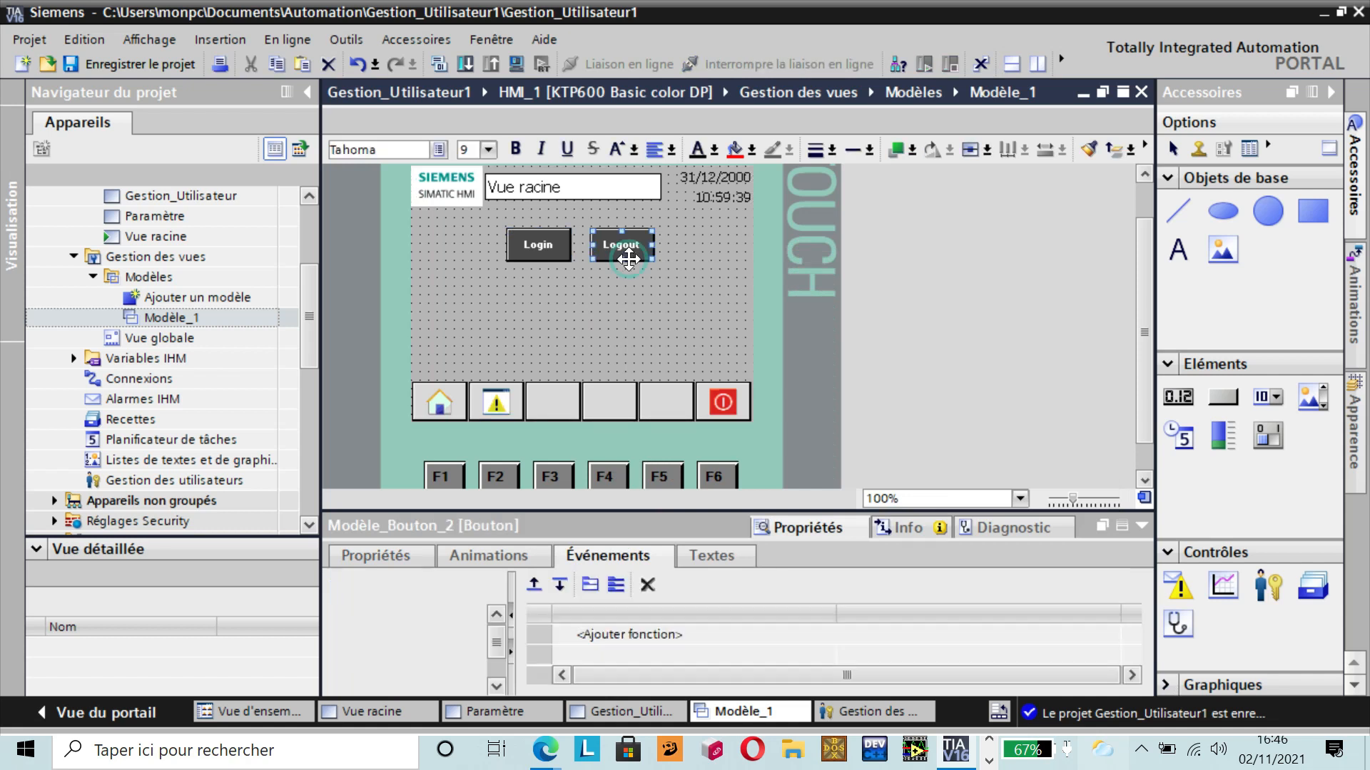
left_click(696, 634)
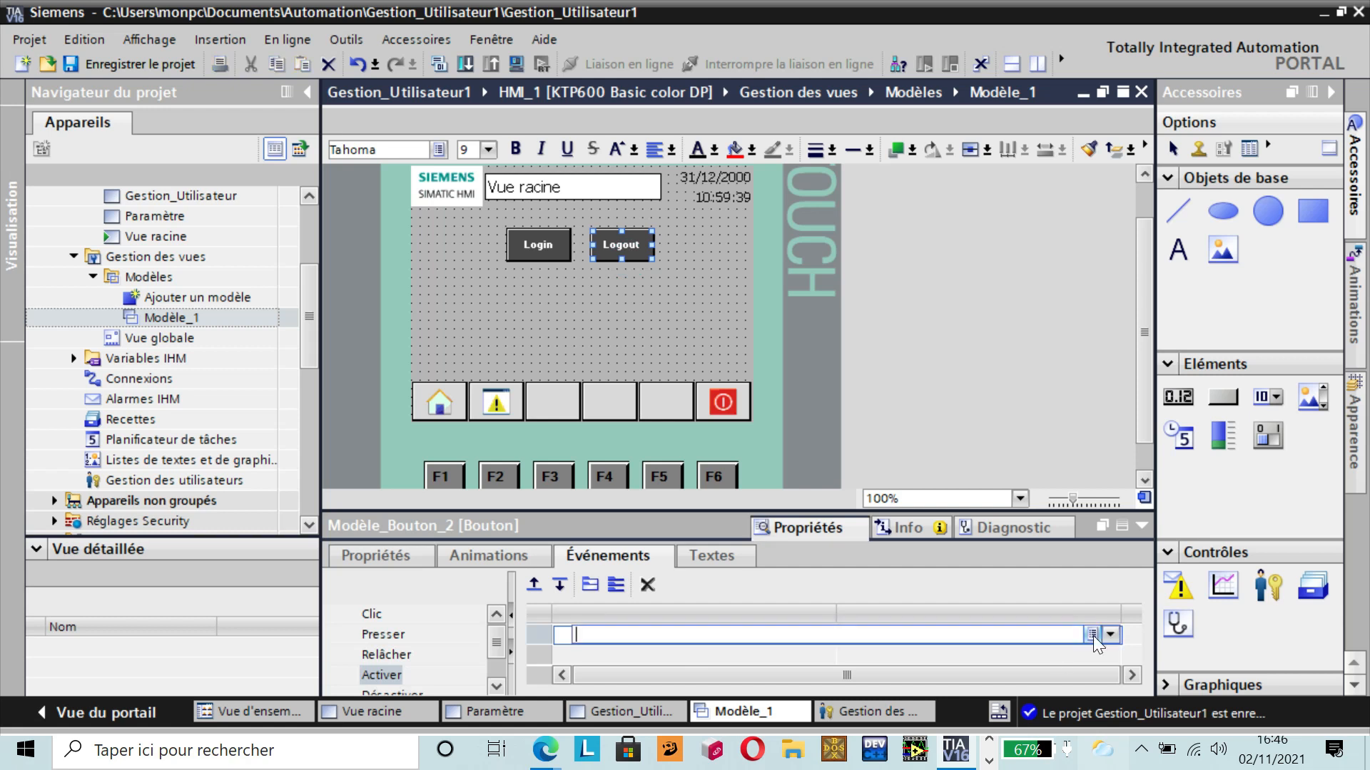
left_click(1093, 635)
left_click(1111, 635)
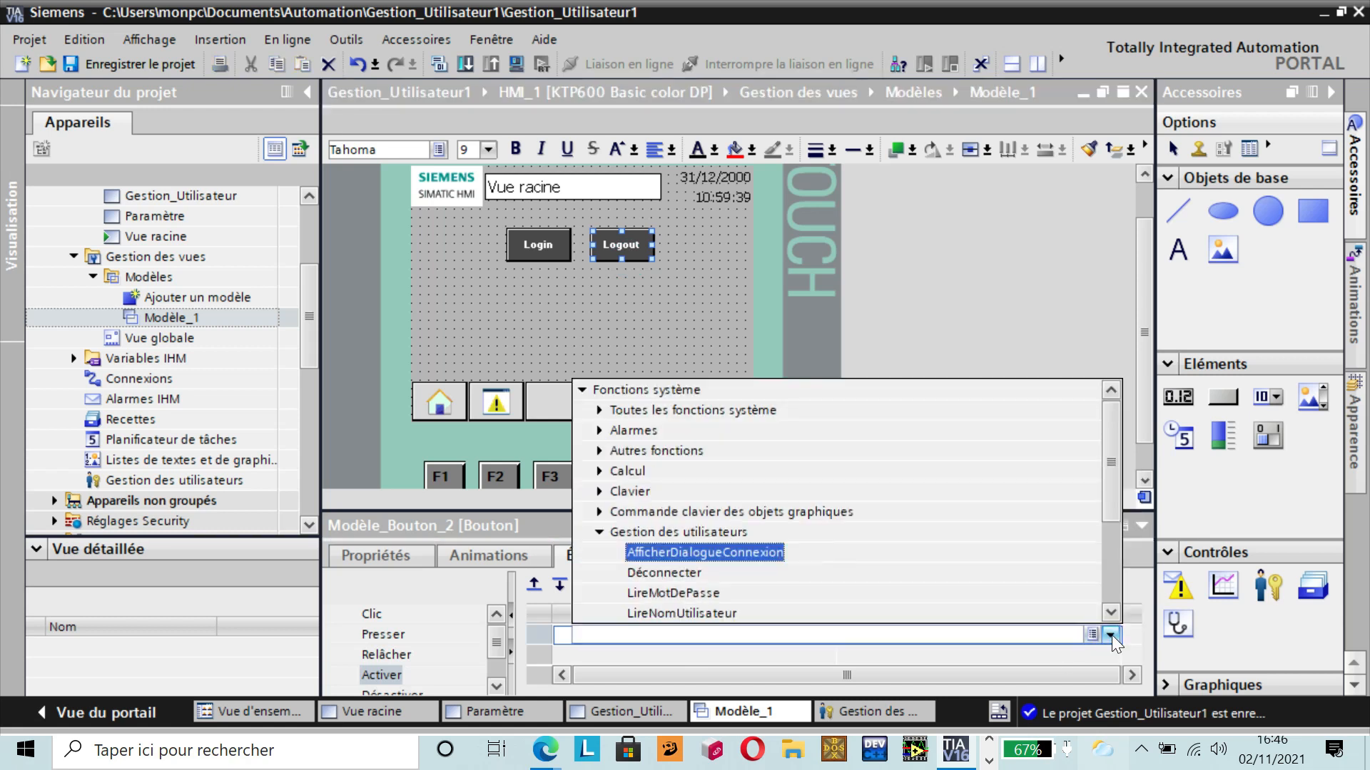
left_click(692, 571)
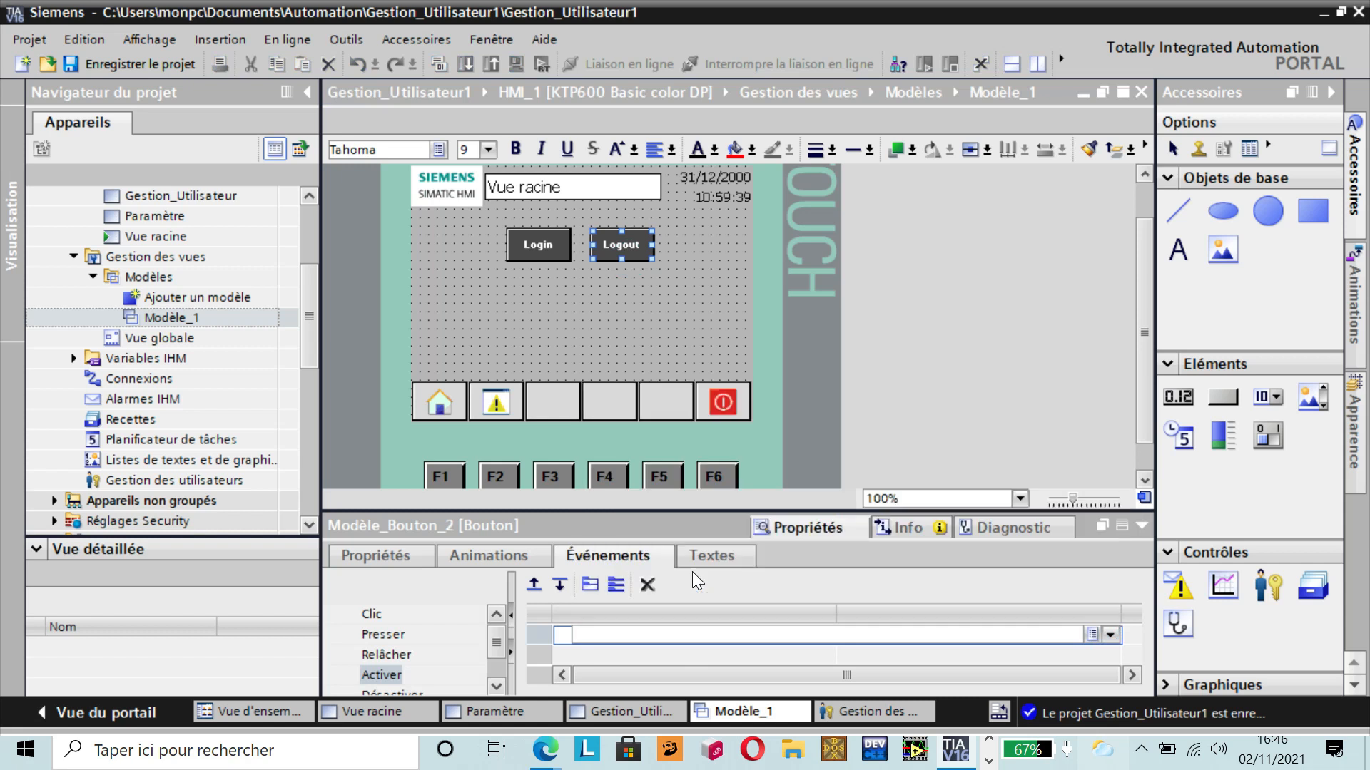
- Place an I/O field in Modèle_1 just below the Login and Logout buttons
left_click(681, 318)
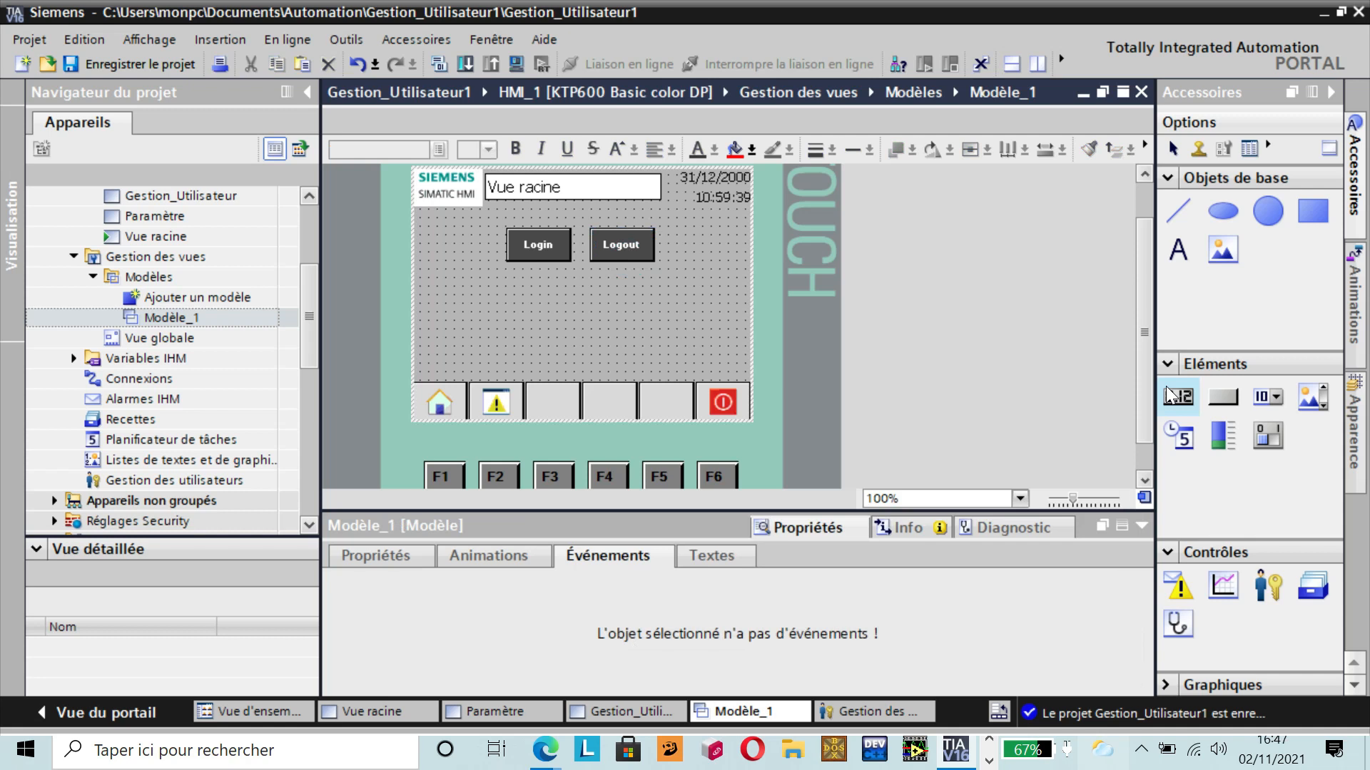
left_click_drag(1182, 413, 595, 296)
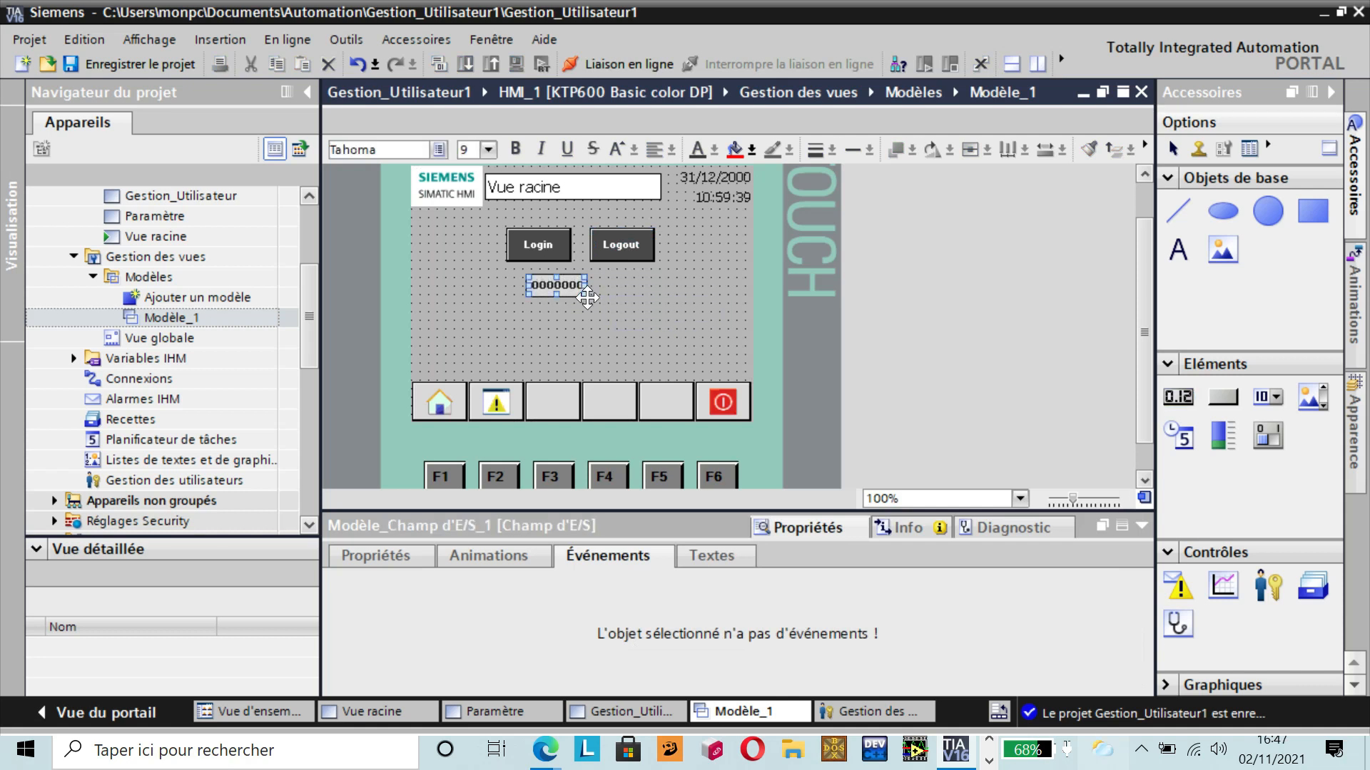
left_click(626, 308)
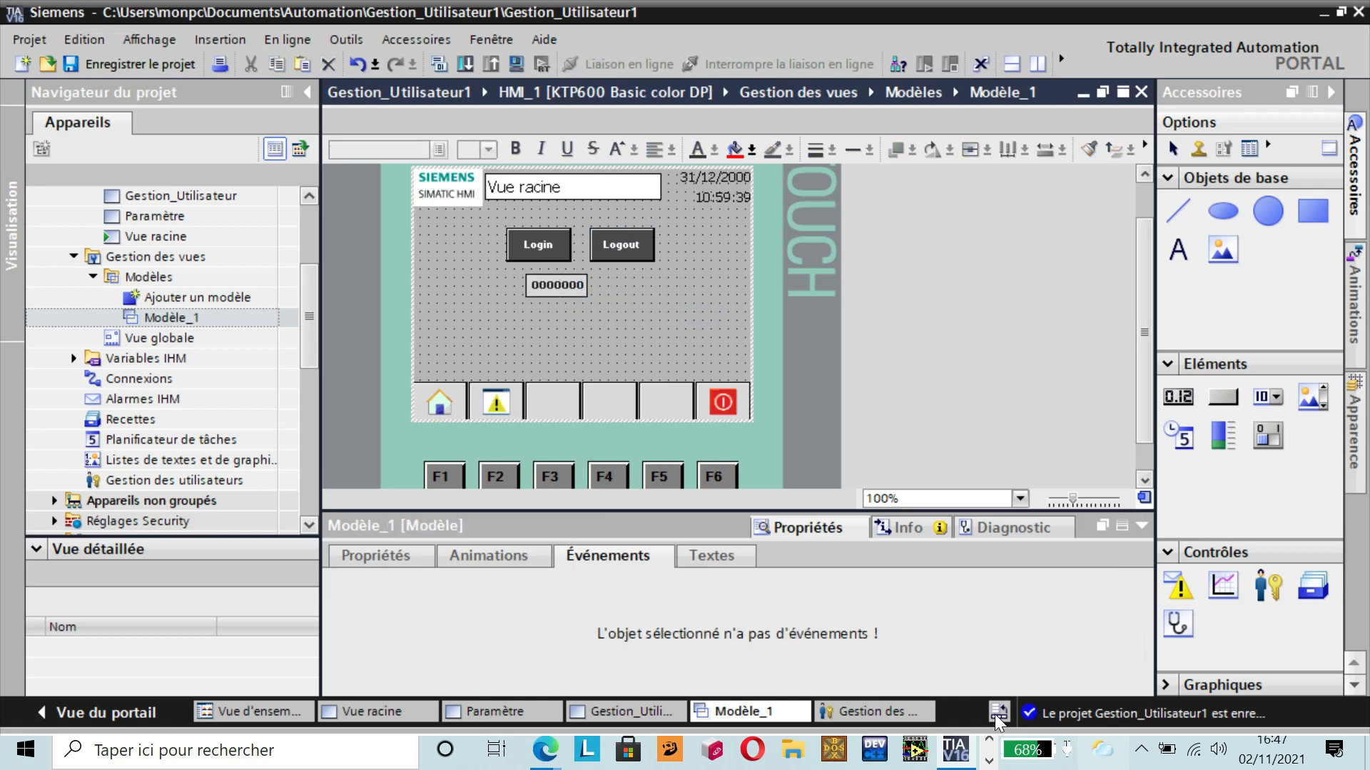
left_click(988, 759)
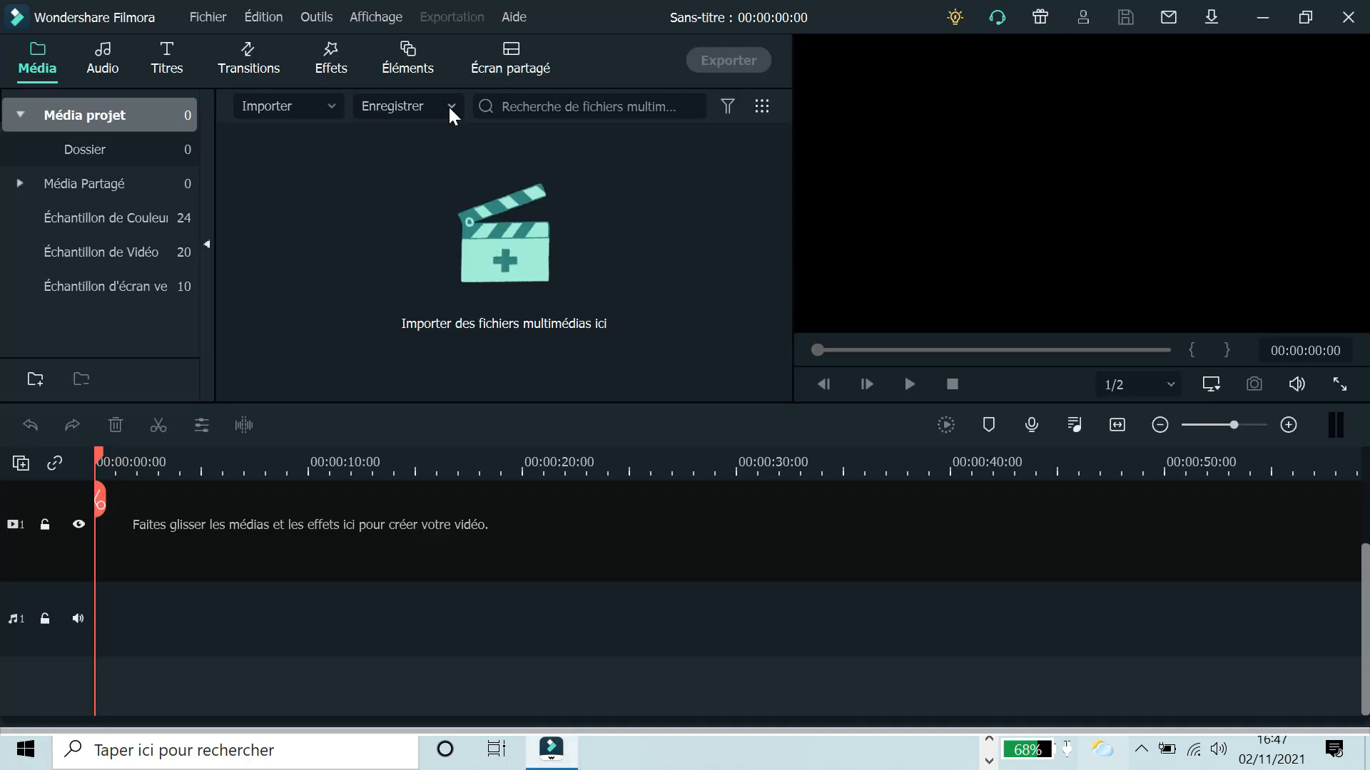
left_click(448, 105)
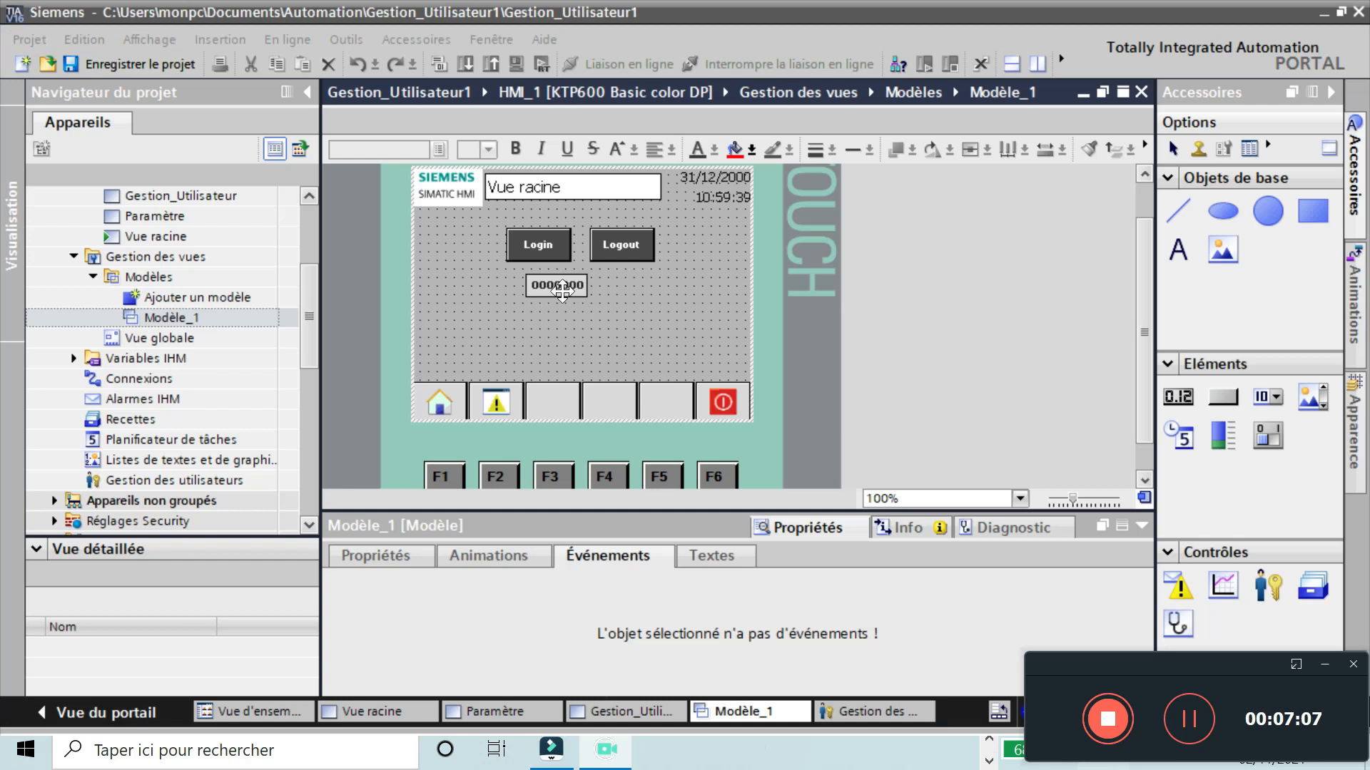
- Expand Variables IHM in the project tree and open the table showing all HMI variables
left_click(309, 524)
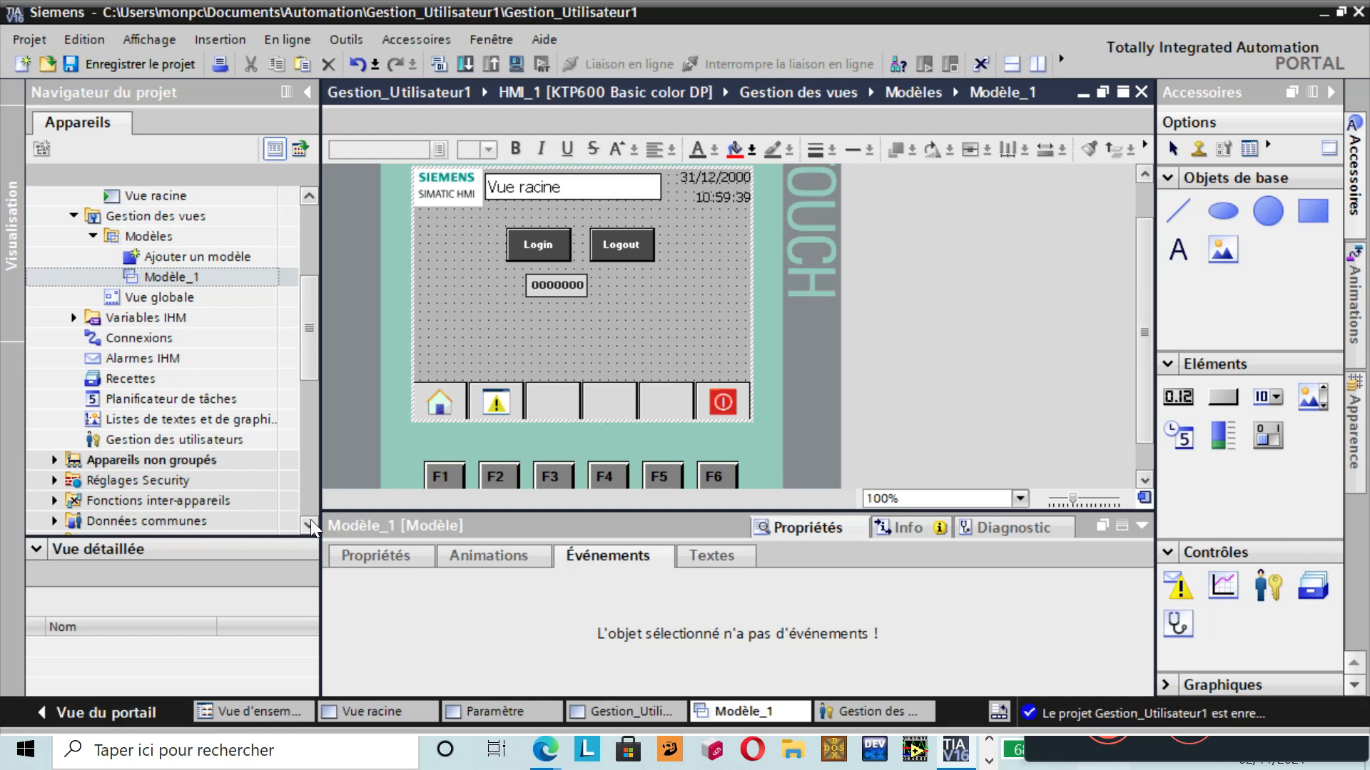
left_click(75, 321)
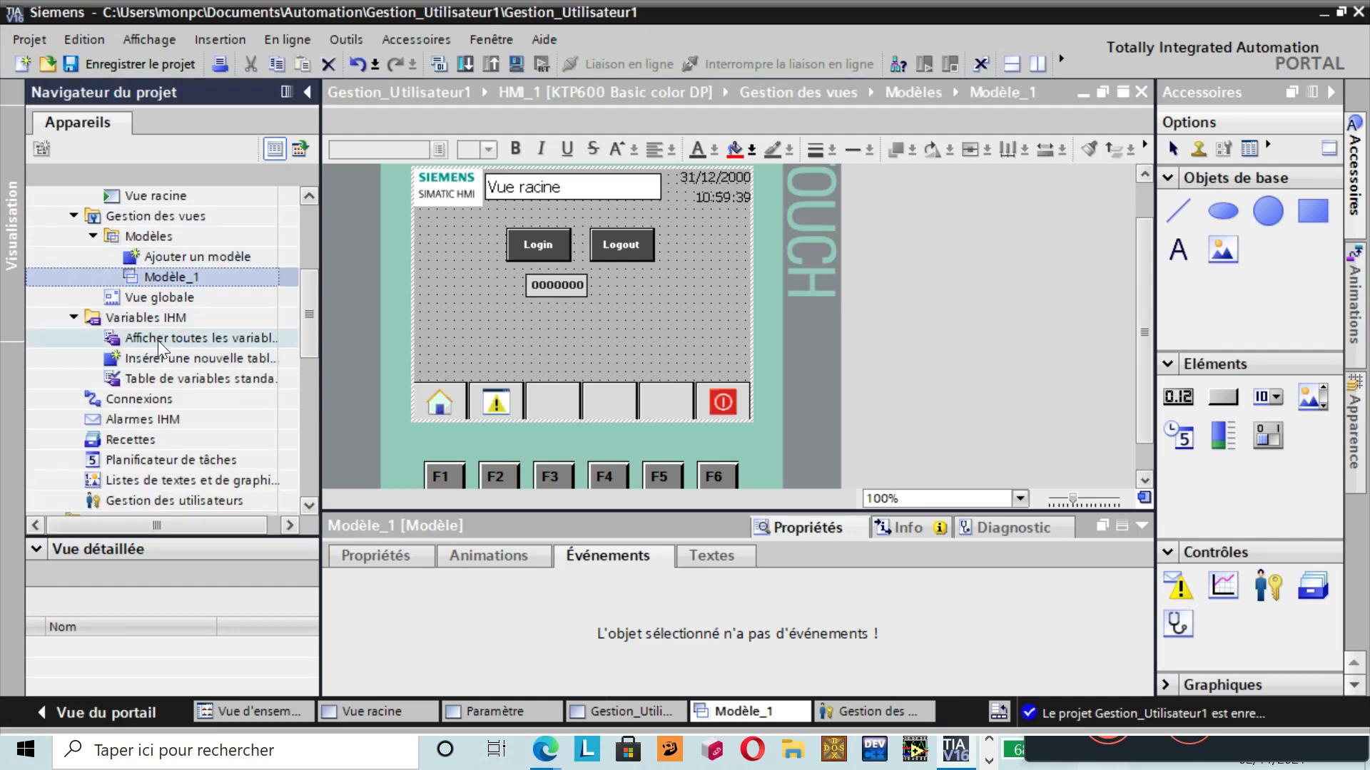
left_click(157, 340)
double_click(157, 340)
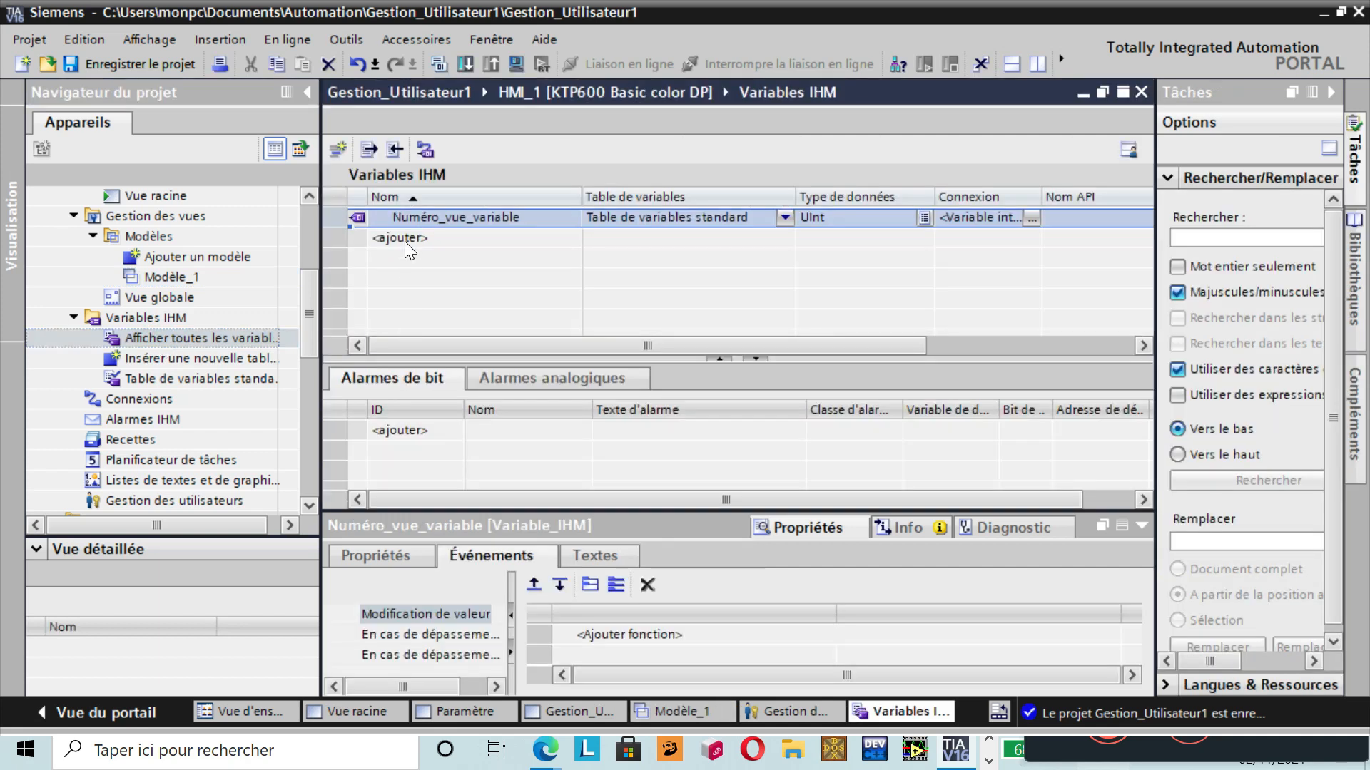
- Add a new HMI variable named Nom_Variable below Numéro_vue_variable in the Variables IHM table
double_click(404, 241)
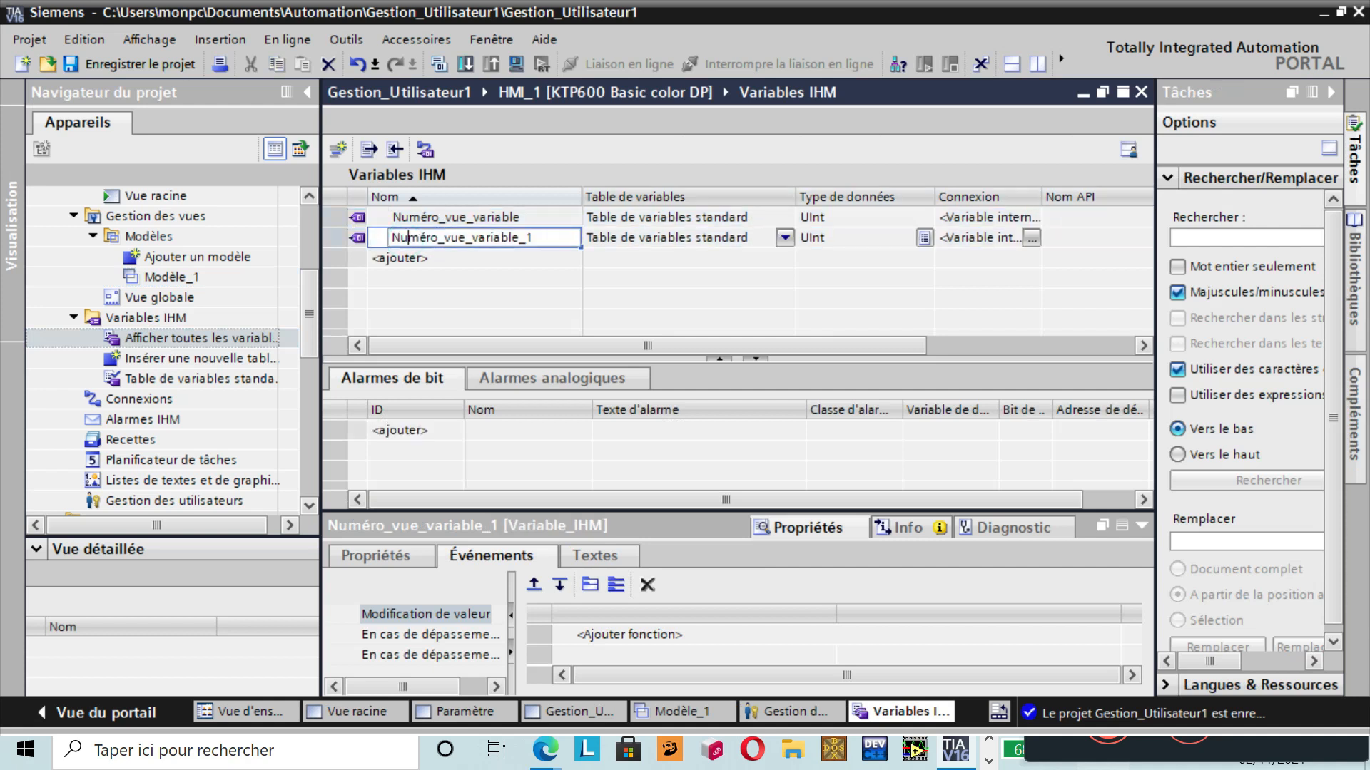
key("BackSpace")
key("BackSpace")
key("BackSpace")
key("BackSpace")
key("BackSpace")
key("BackSpace")
key("BackSpace")
key("BackSpace")
key("BackSpace")
key("BackSpace")
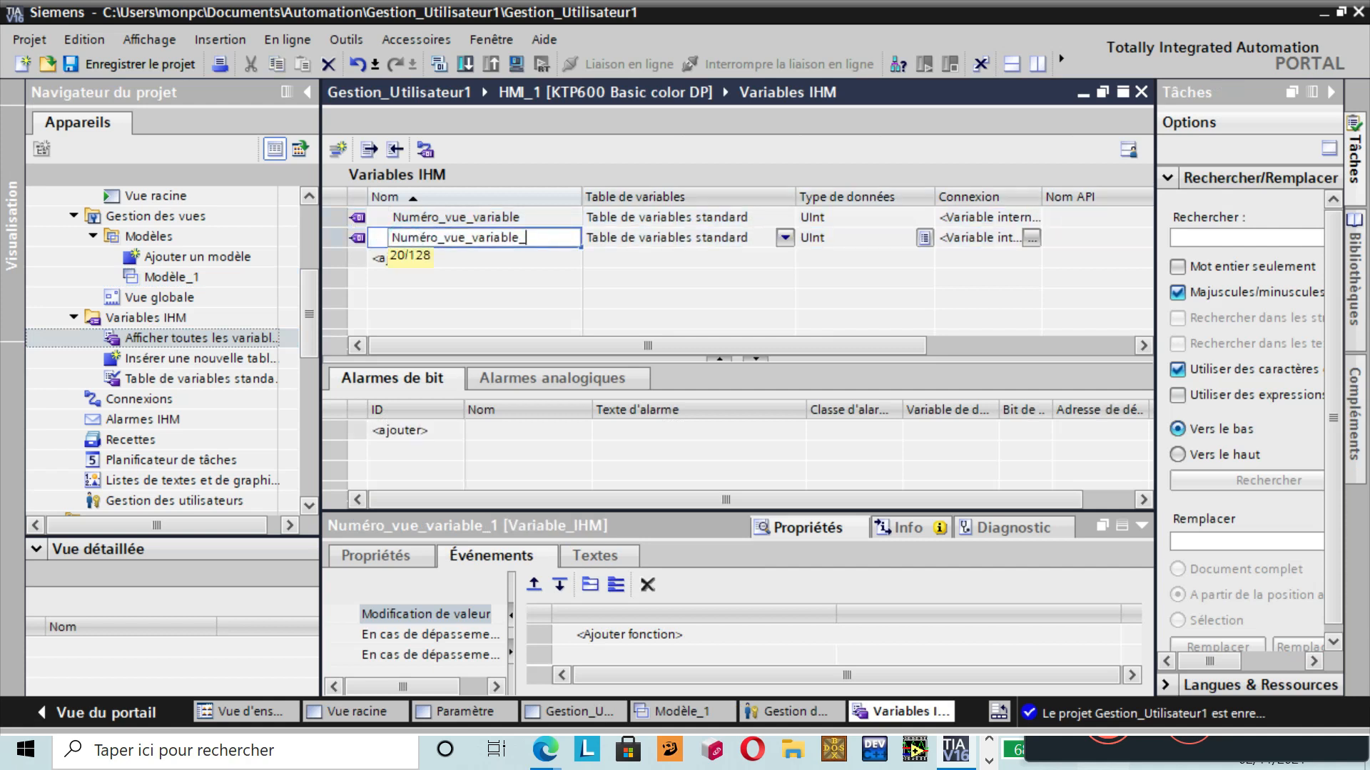
key("BackSpace")
key("BackSpace")
key("BackSpace")
key("BackSpace")
key("BackSpace")
key("BackSpace")
key("BackSpace")
key("BackSpace")
key("BackSpace")
key("BackSpace")
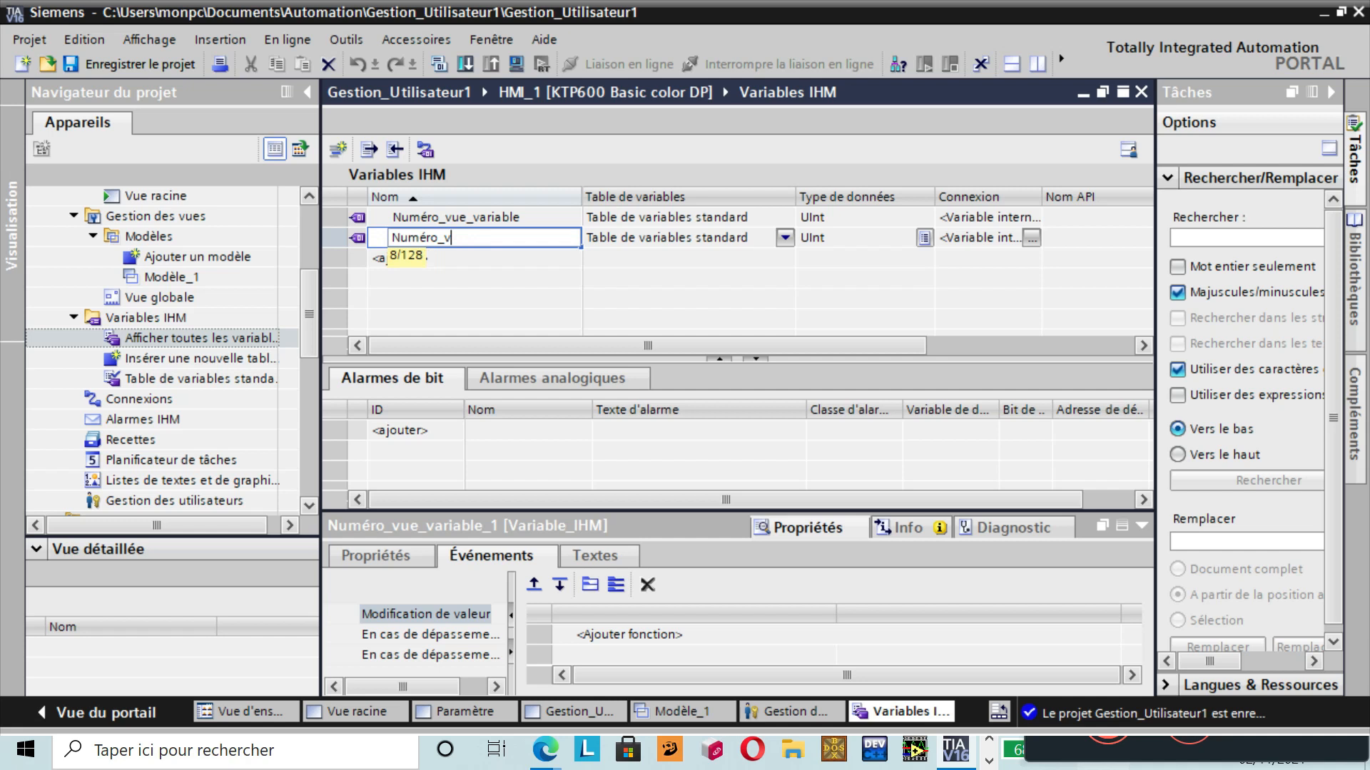
type("om_")
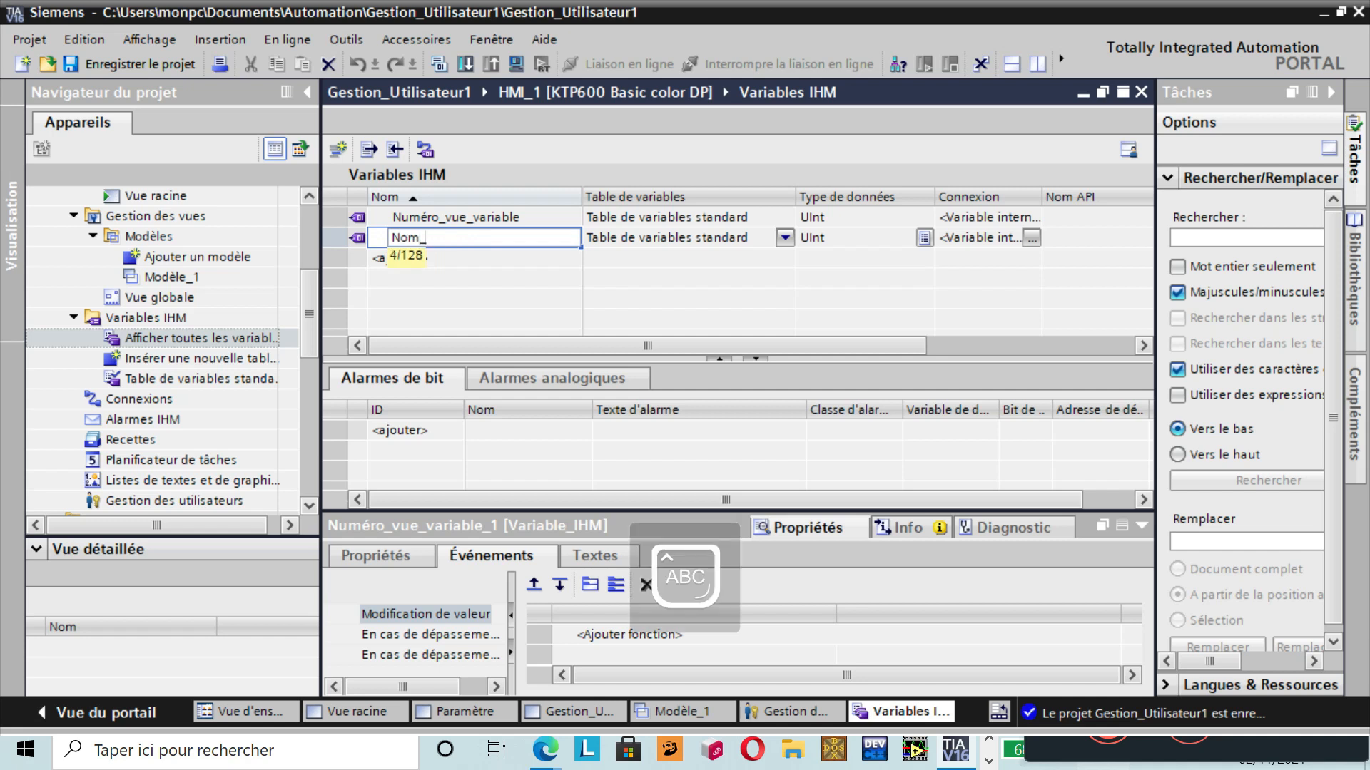
type("Va")
key("Tab")
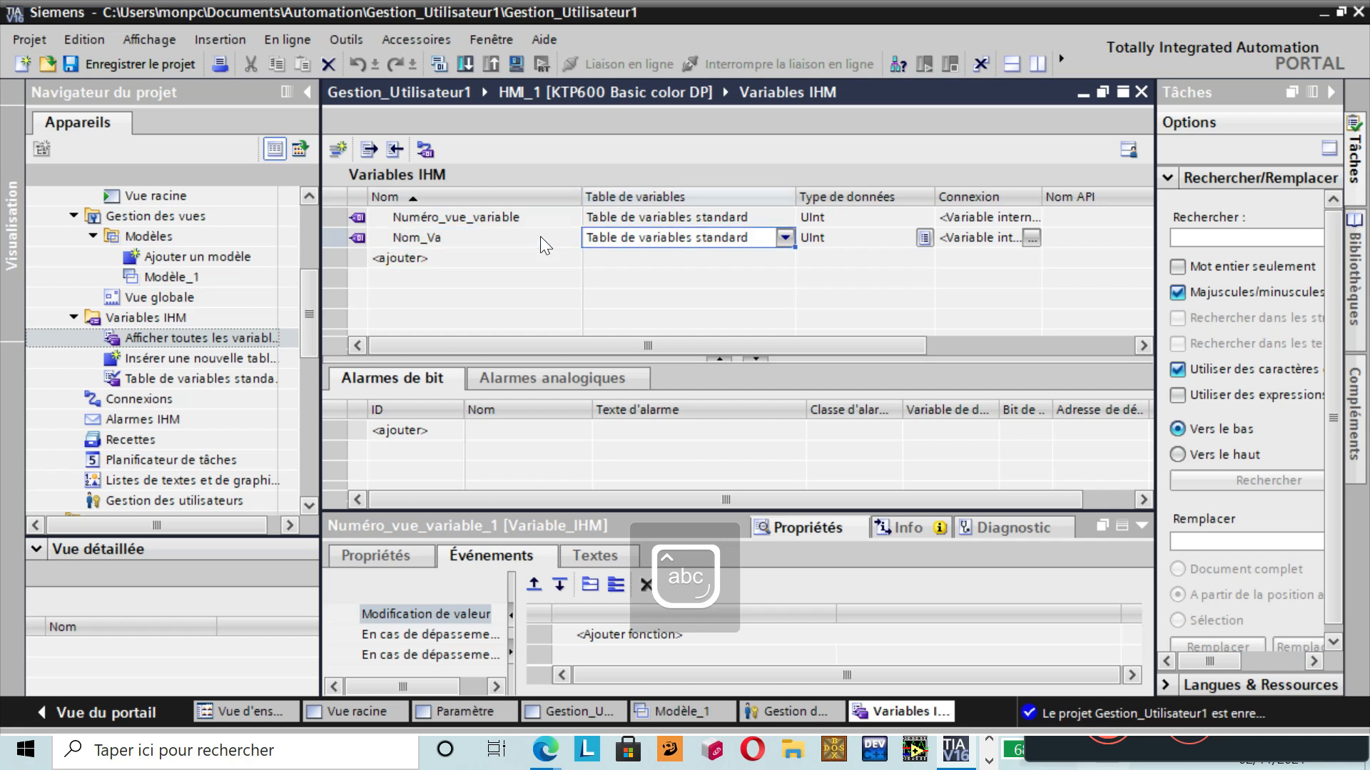
left_click(443, 237)
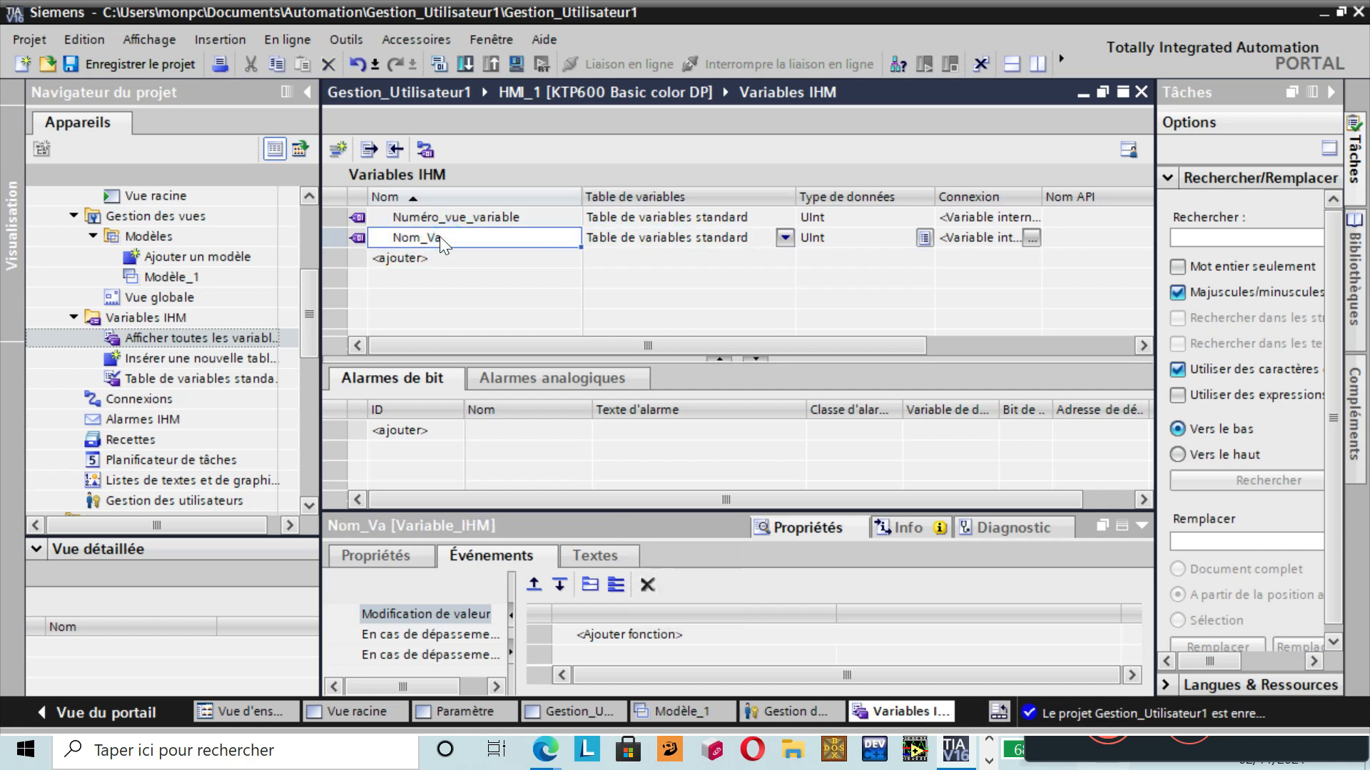
left_click(439, 237)
left_click(442, 237)
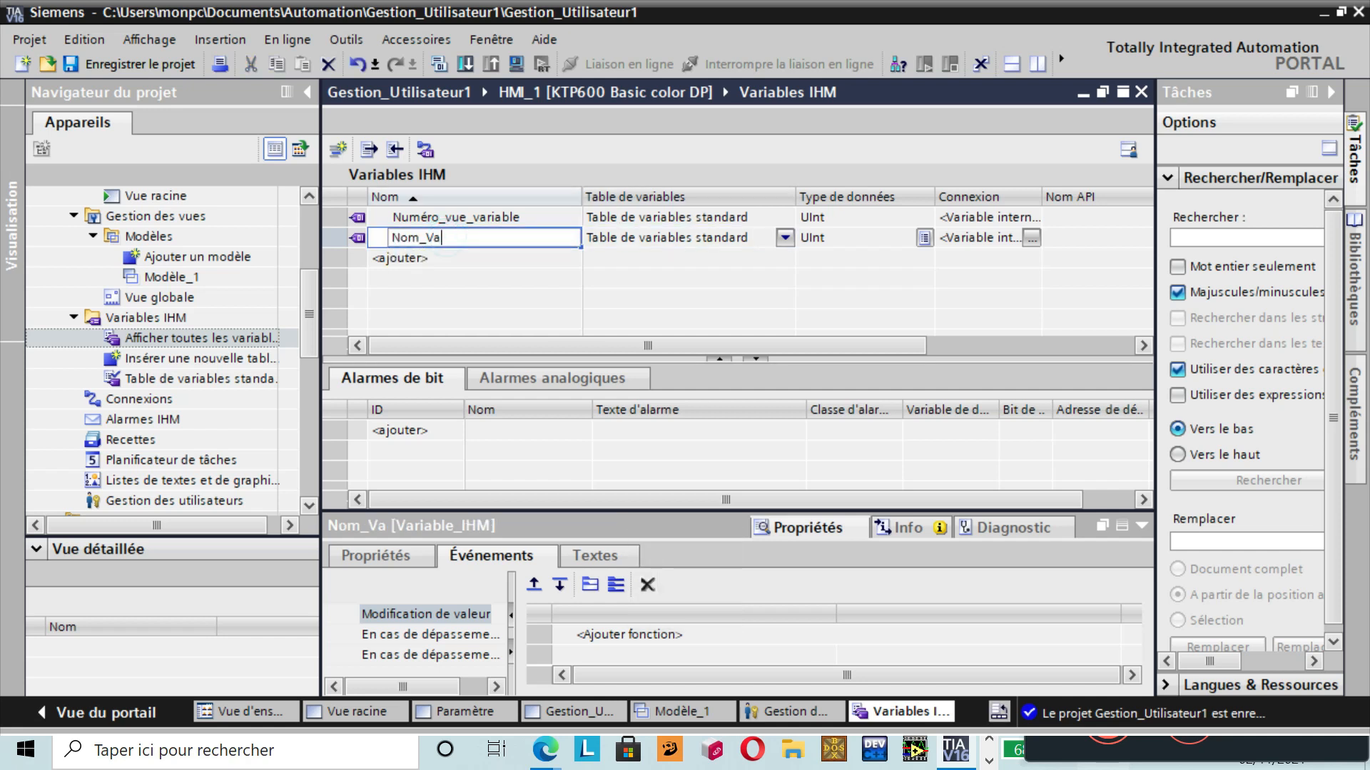
type("riable")
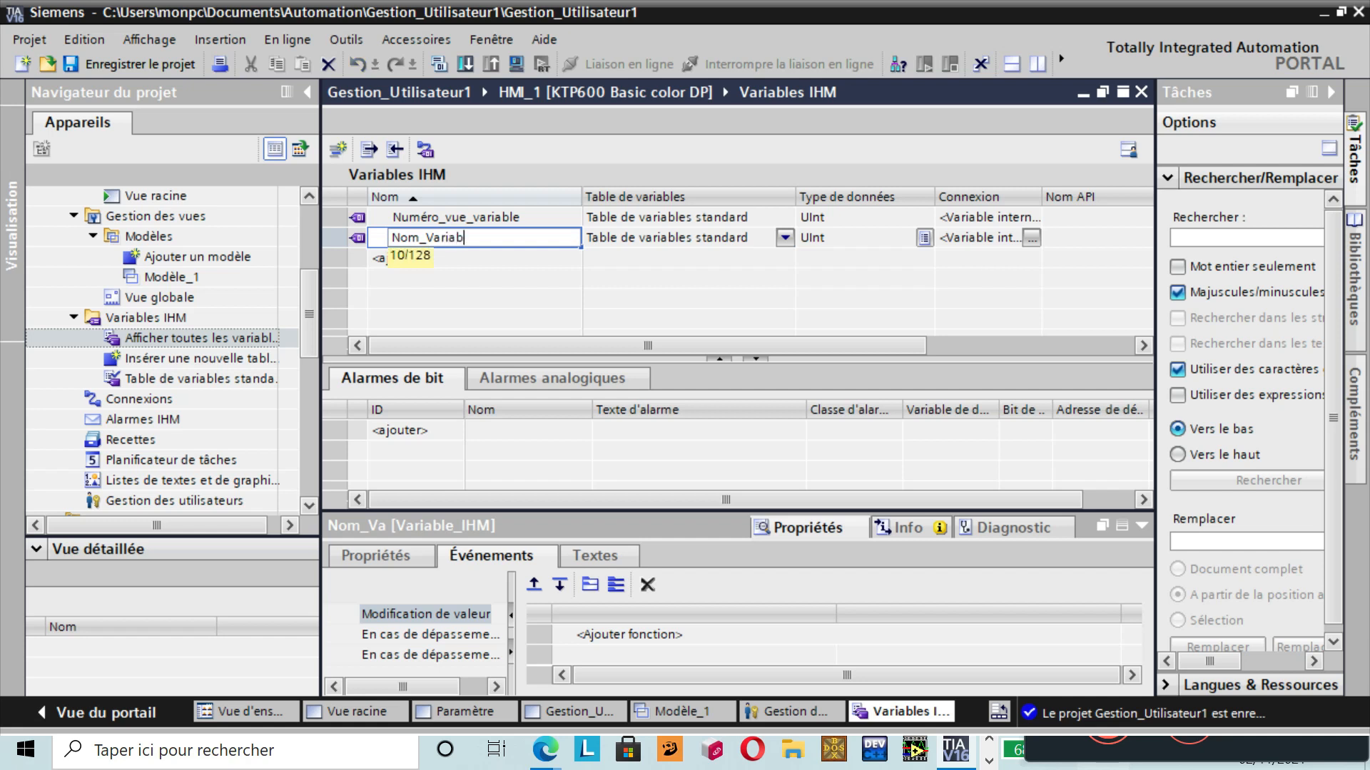
- Set the data type of Nom_Variable to WString
left_click(880, 241)
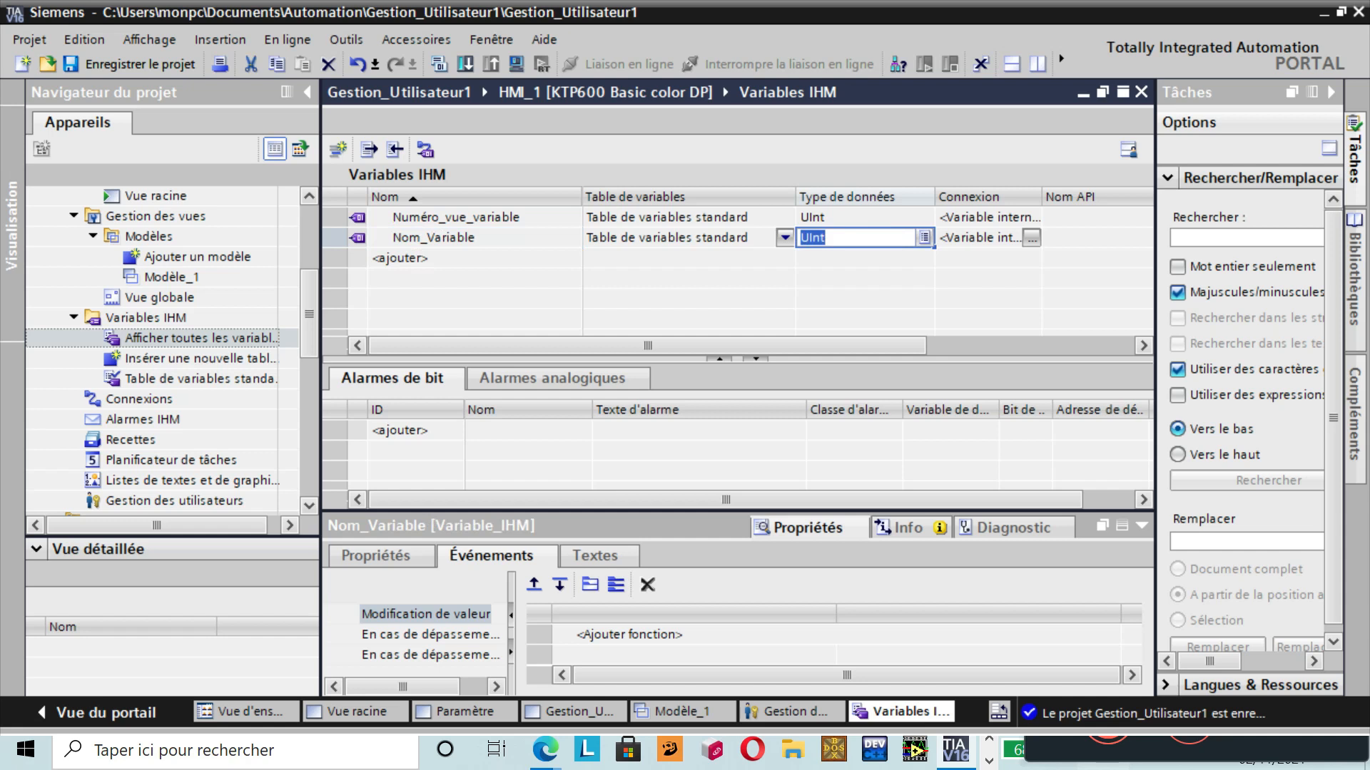
key("BackSpace")
type("wstr")
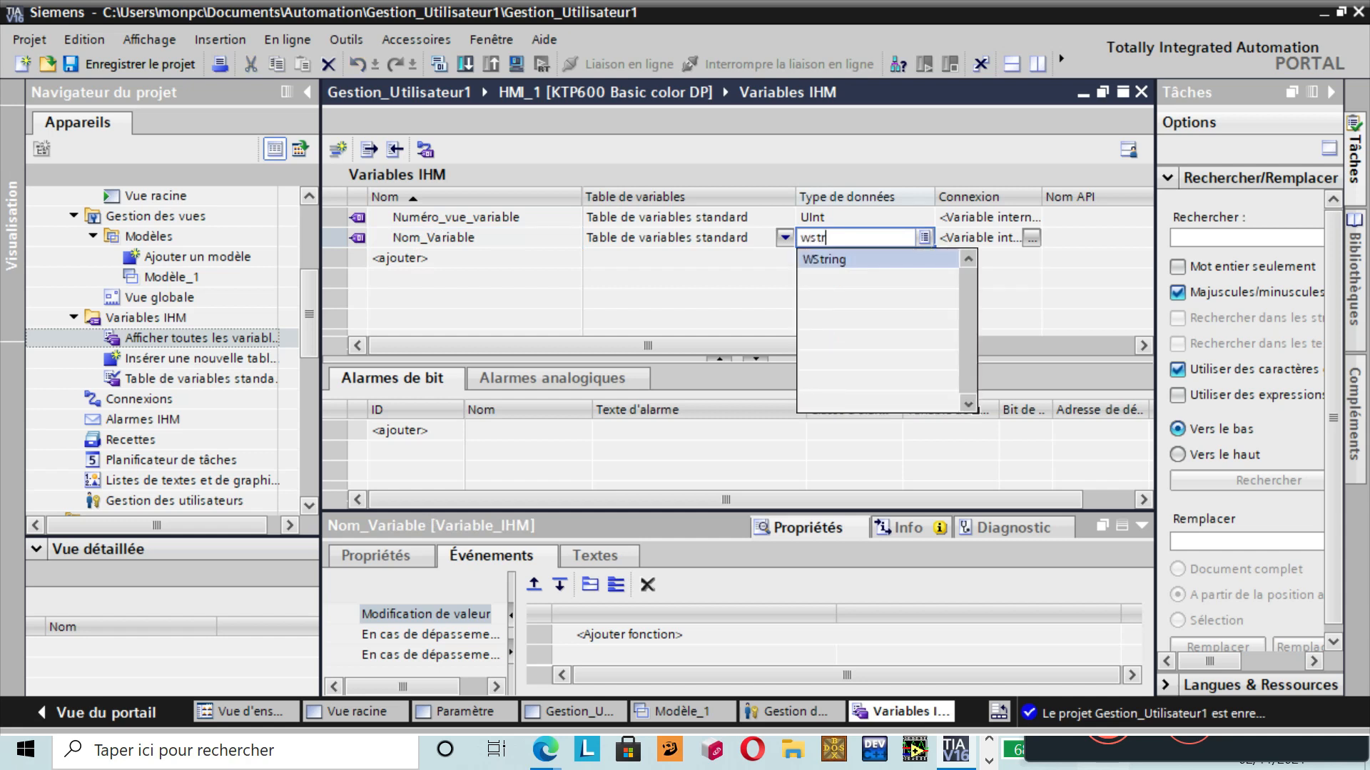
left_click(919, 260)
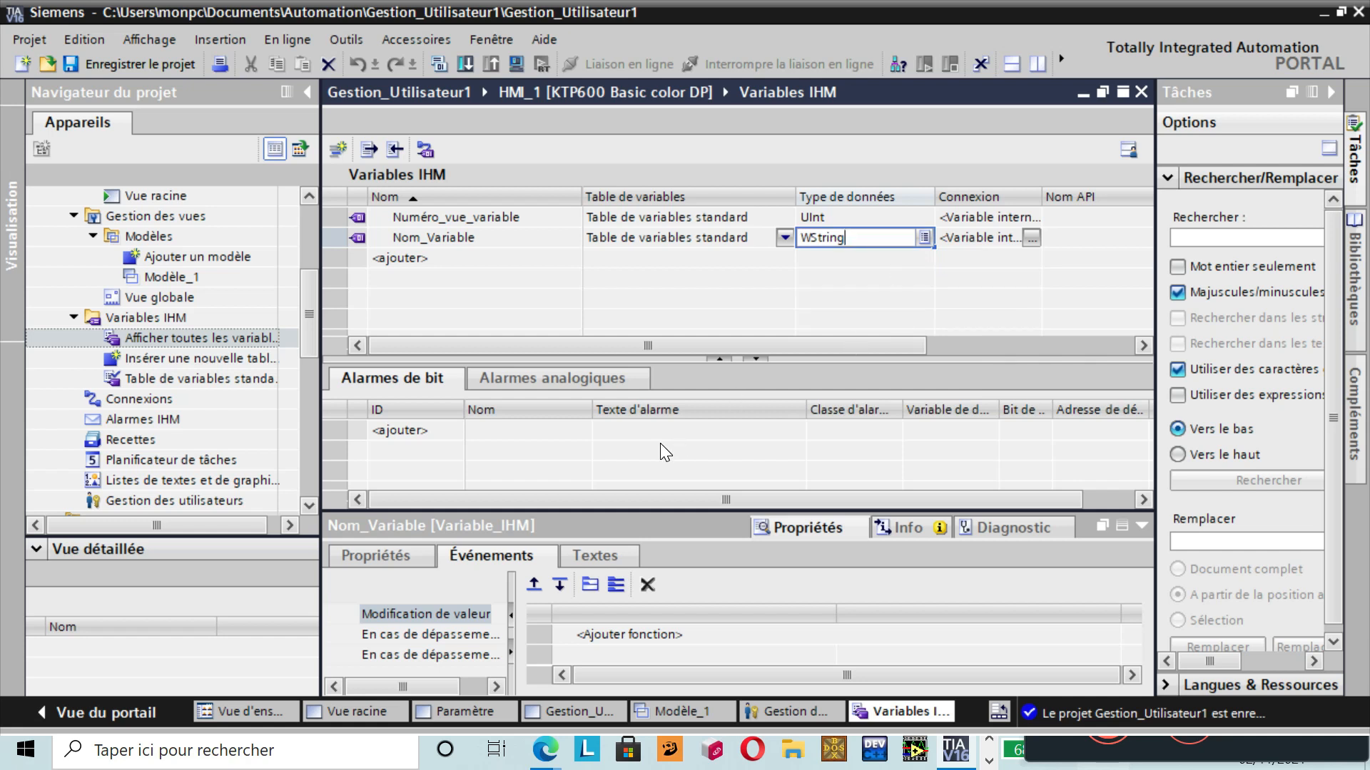
left_click(601, 277)
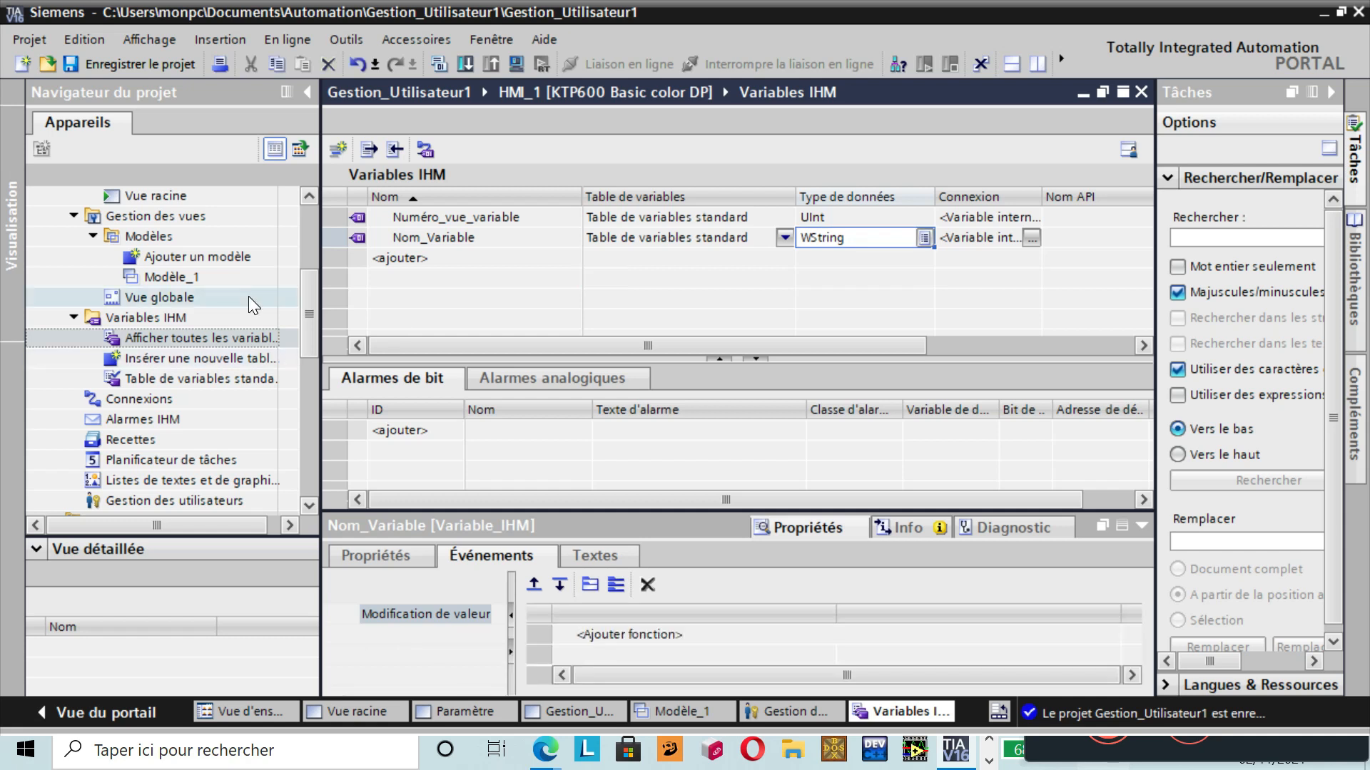
left_click(187, 281)
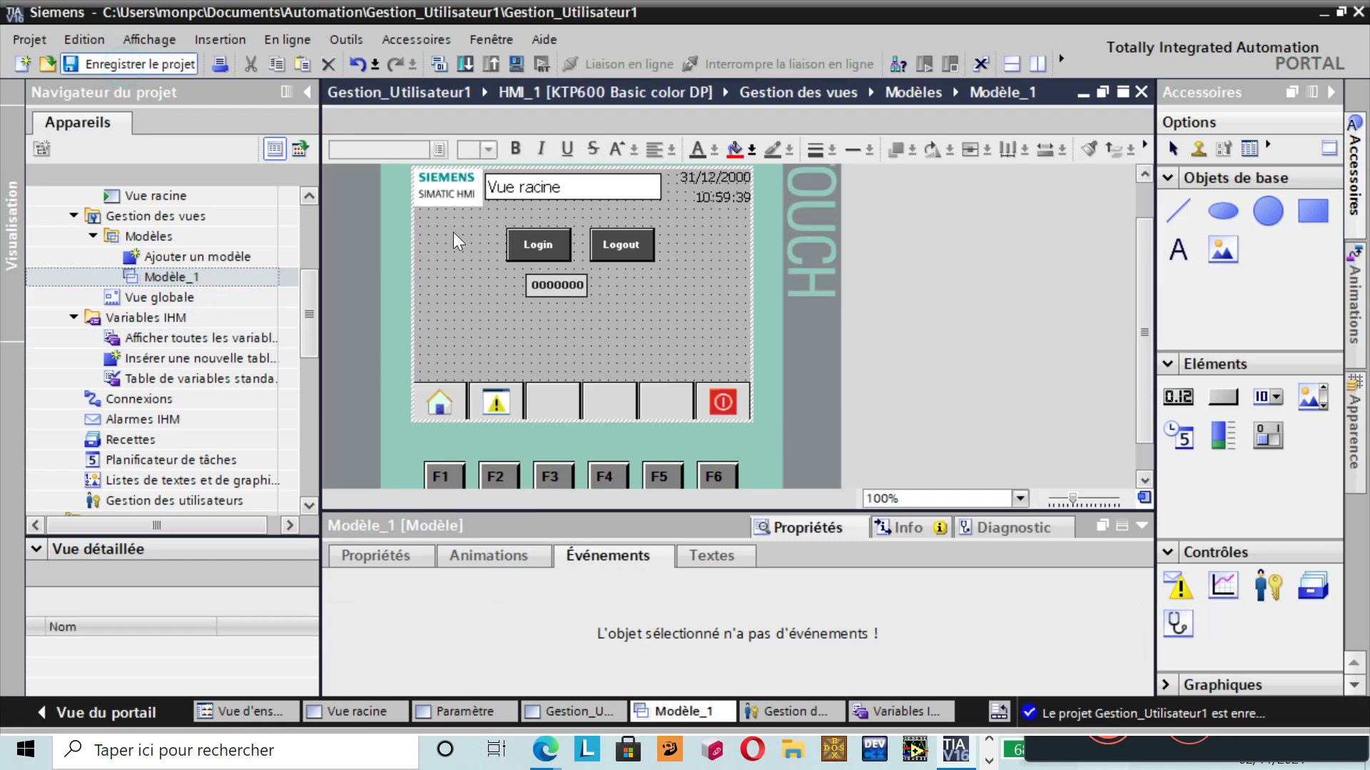
left_click(546, 282)
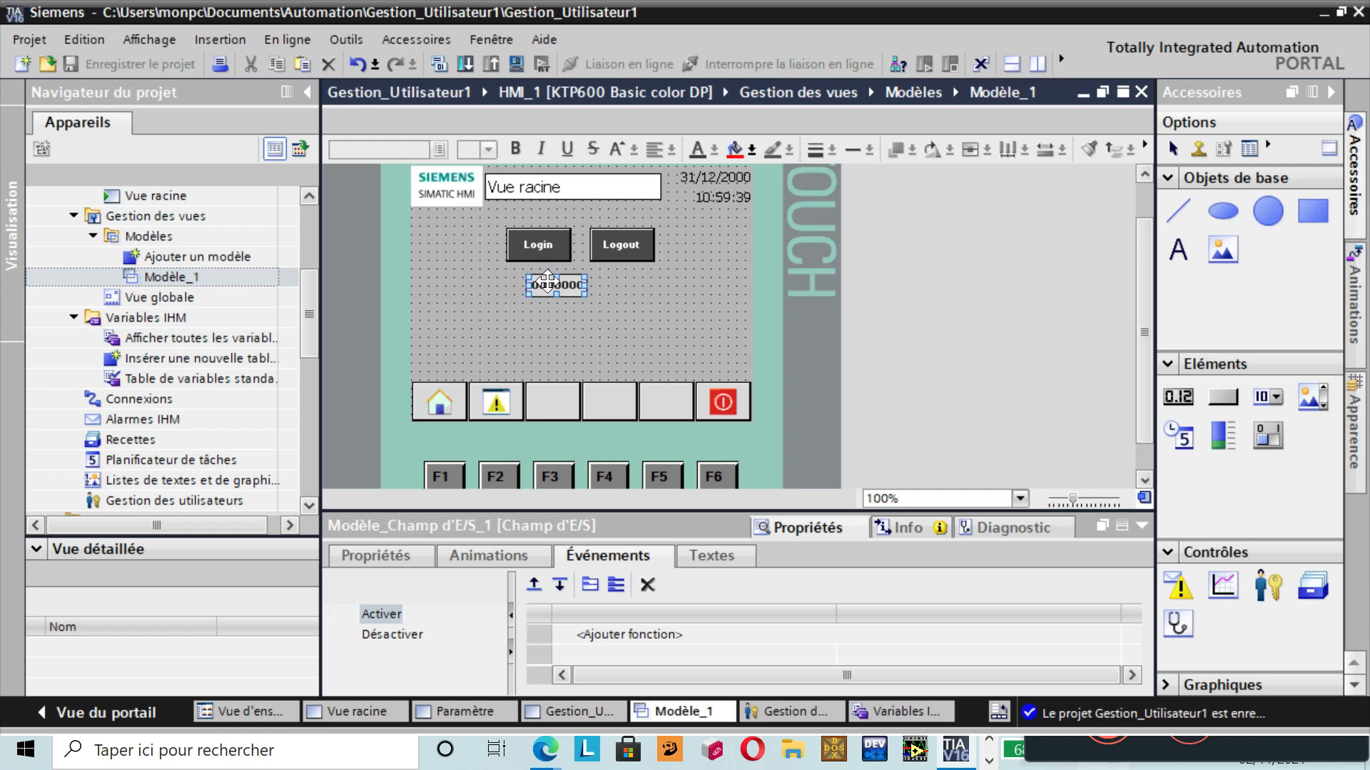
left_click(379, 556)
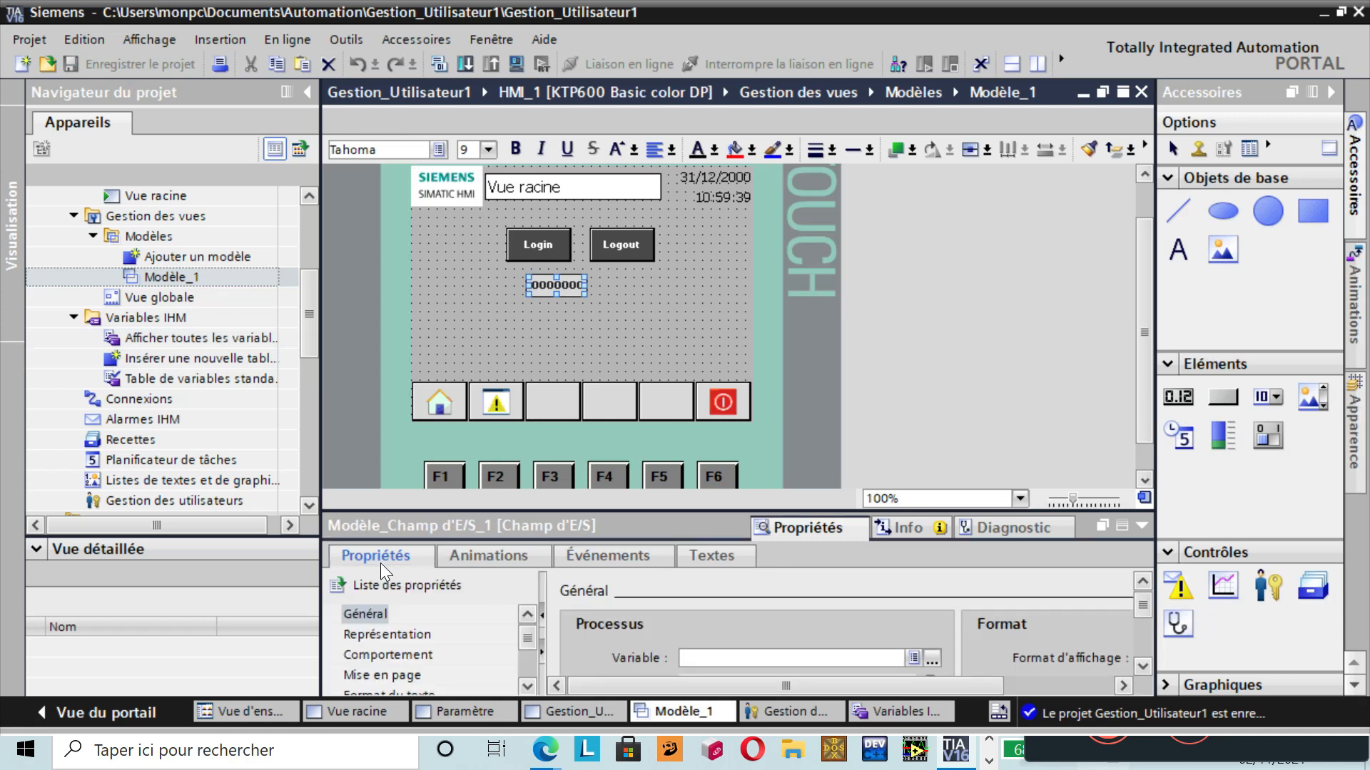
left_click(932, 659)
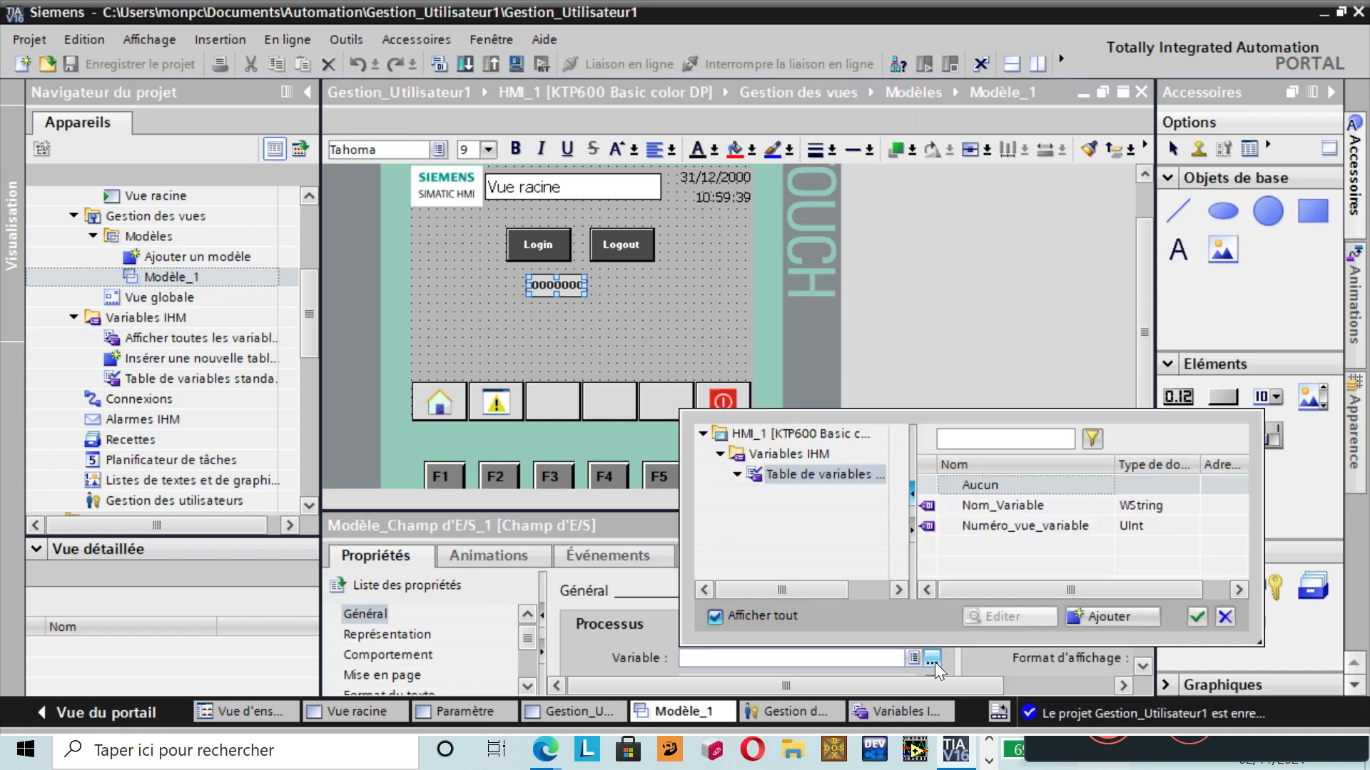
left_click(1054, 507)
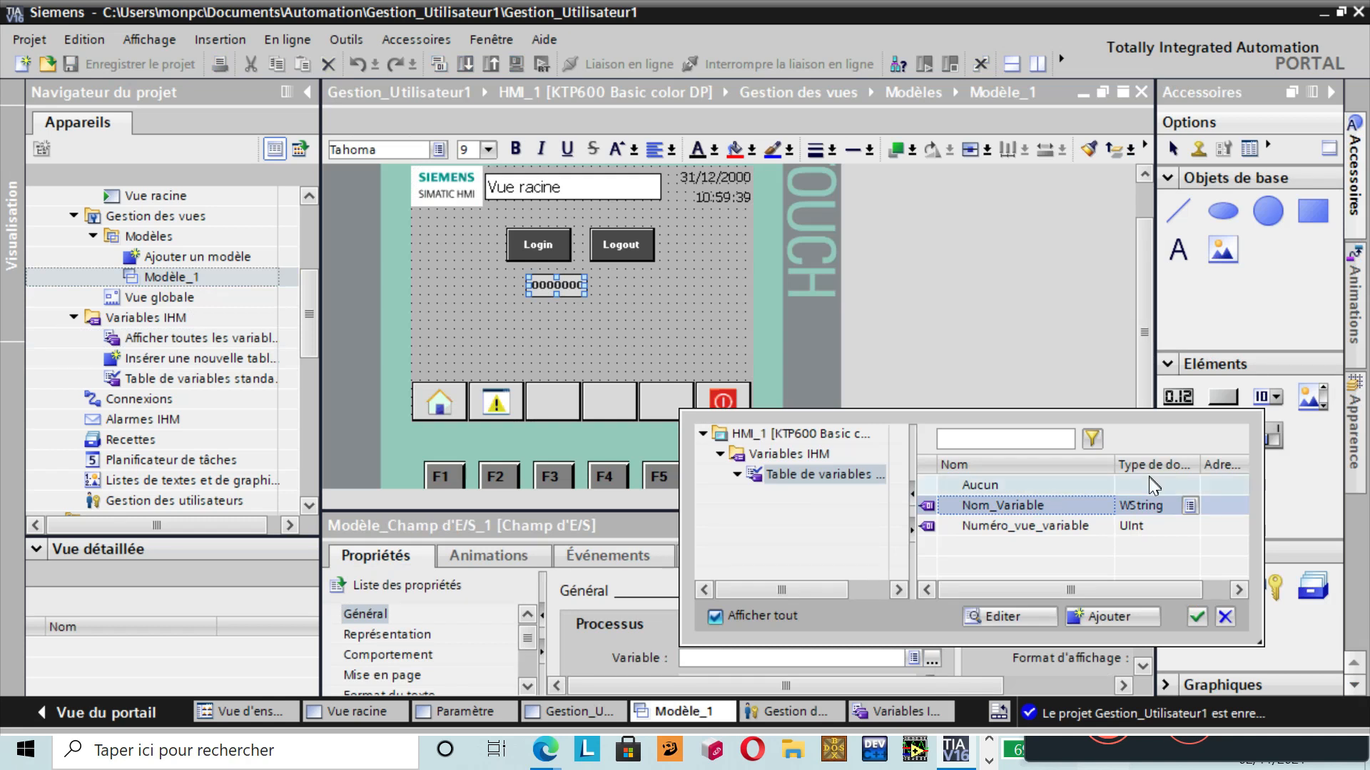
left_click(1224, 618)
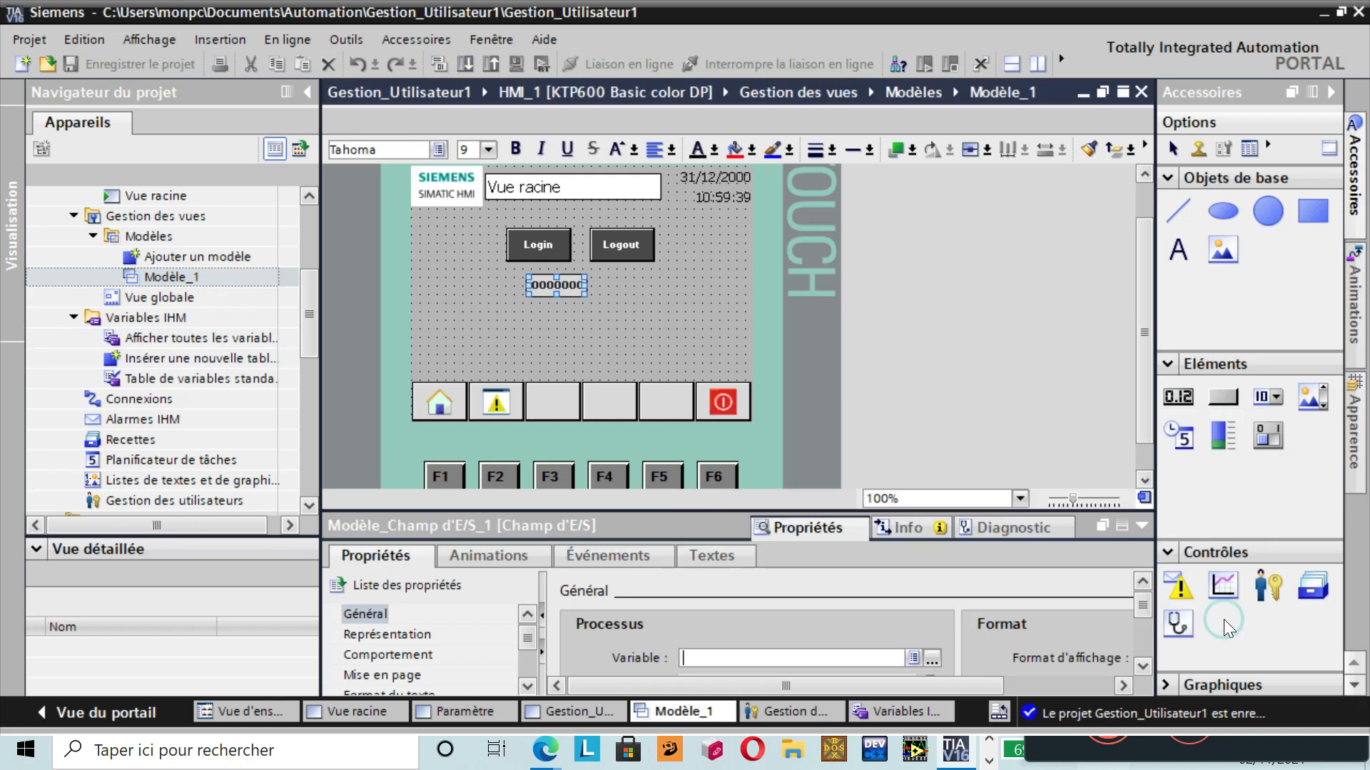
- Return to the table showing all HMI variables and rename Nom_Variable as Nom_Utilisateur
double_click(125, 337)
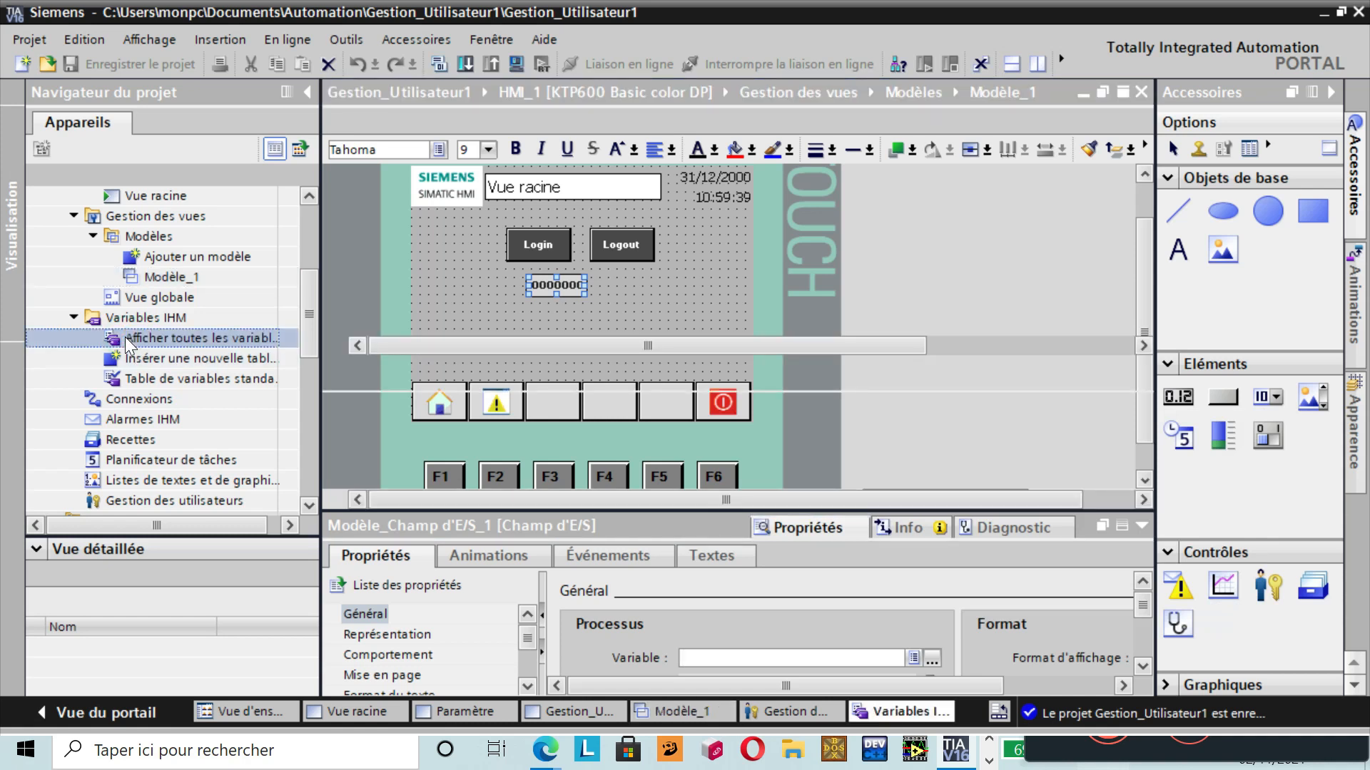
left_click(480, 243)
left_click(480, 243)
key("BackSpace")
key("BackSpace")
key("BackSpace")
key("BackSpace")
key("BackSpace")
key("BackSpace")
key("BackSpace")
key("BackSpace")
key("Caps_Lock")
type("U")
key("Caps_Lock")
type("ti")
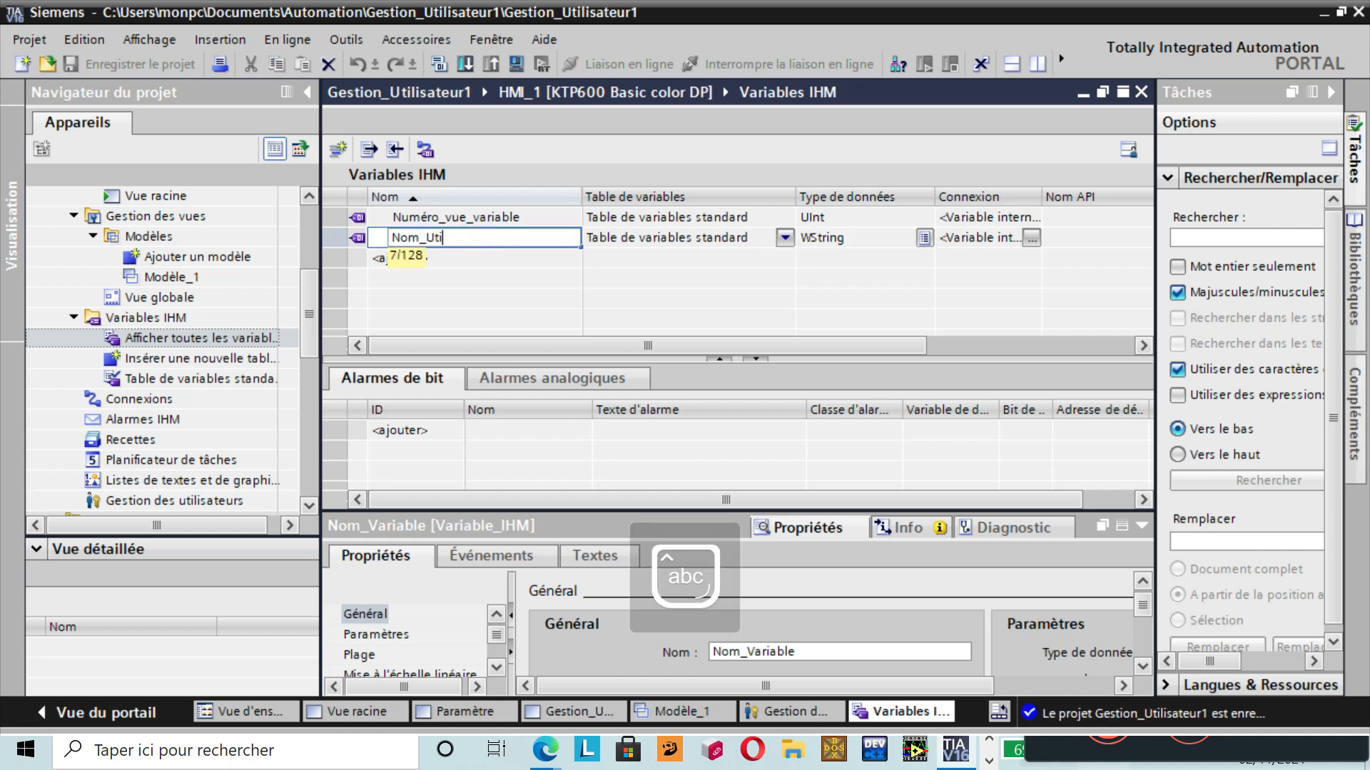
type("lisateur")
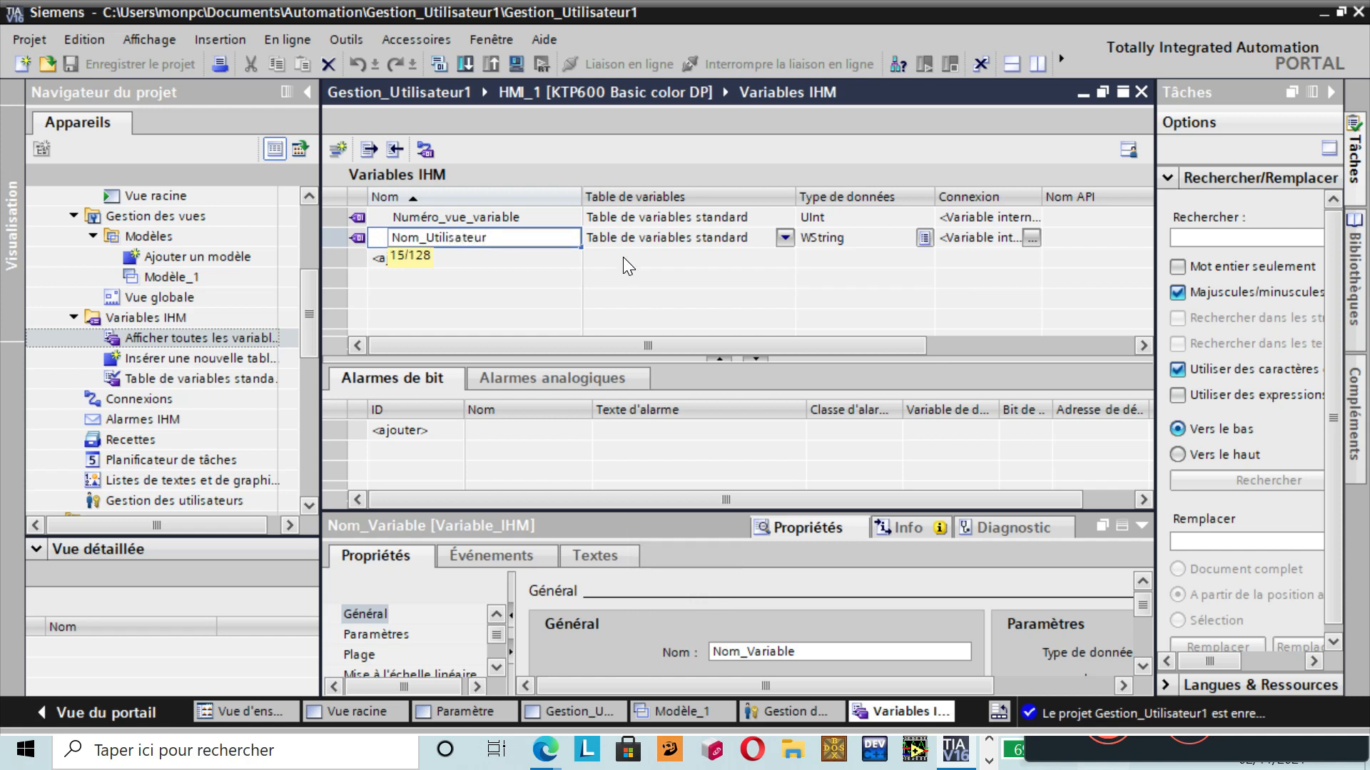
key("Return")
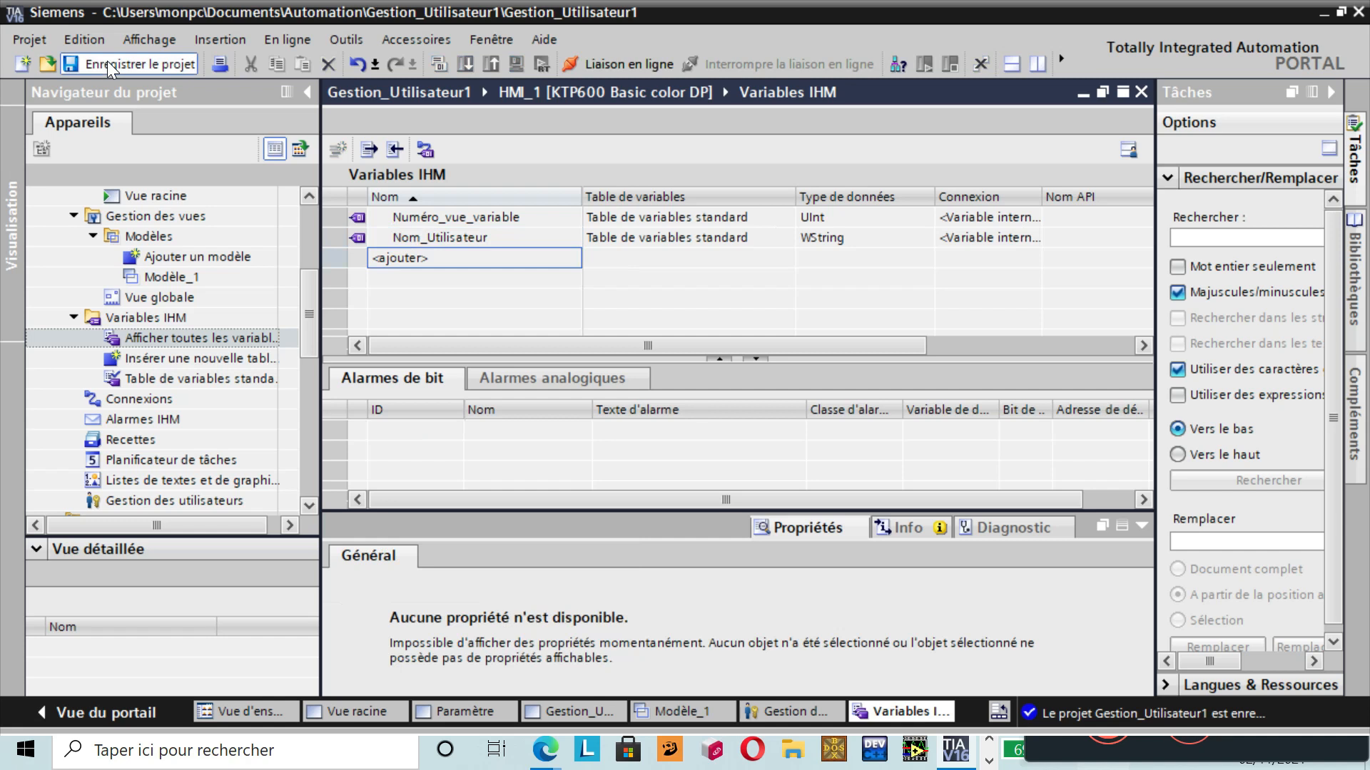
- Link the I/O field in Modèle_1 to the process variable Nom_Utilisateur and save the project
left_click(174, 278)
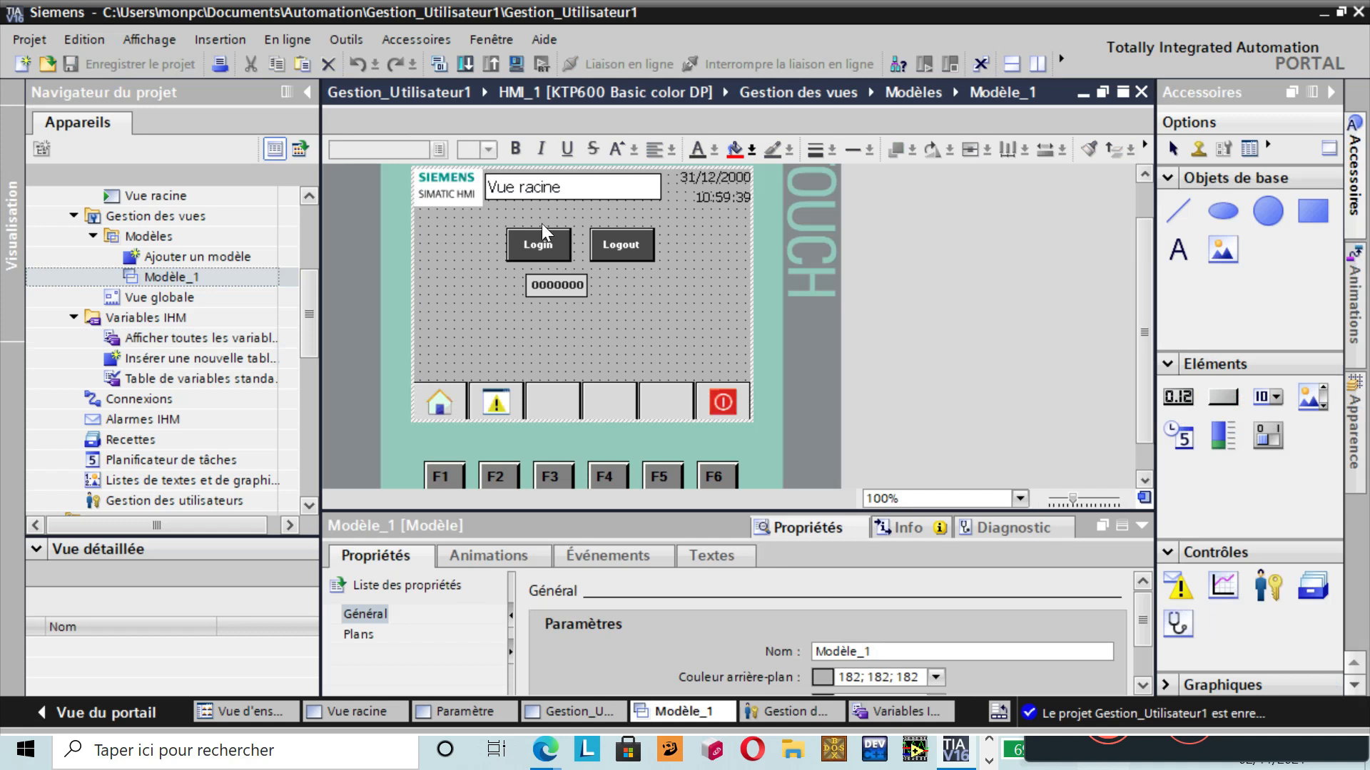
left_click(555, 279)
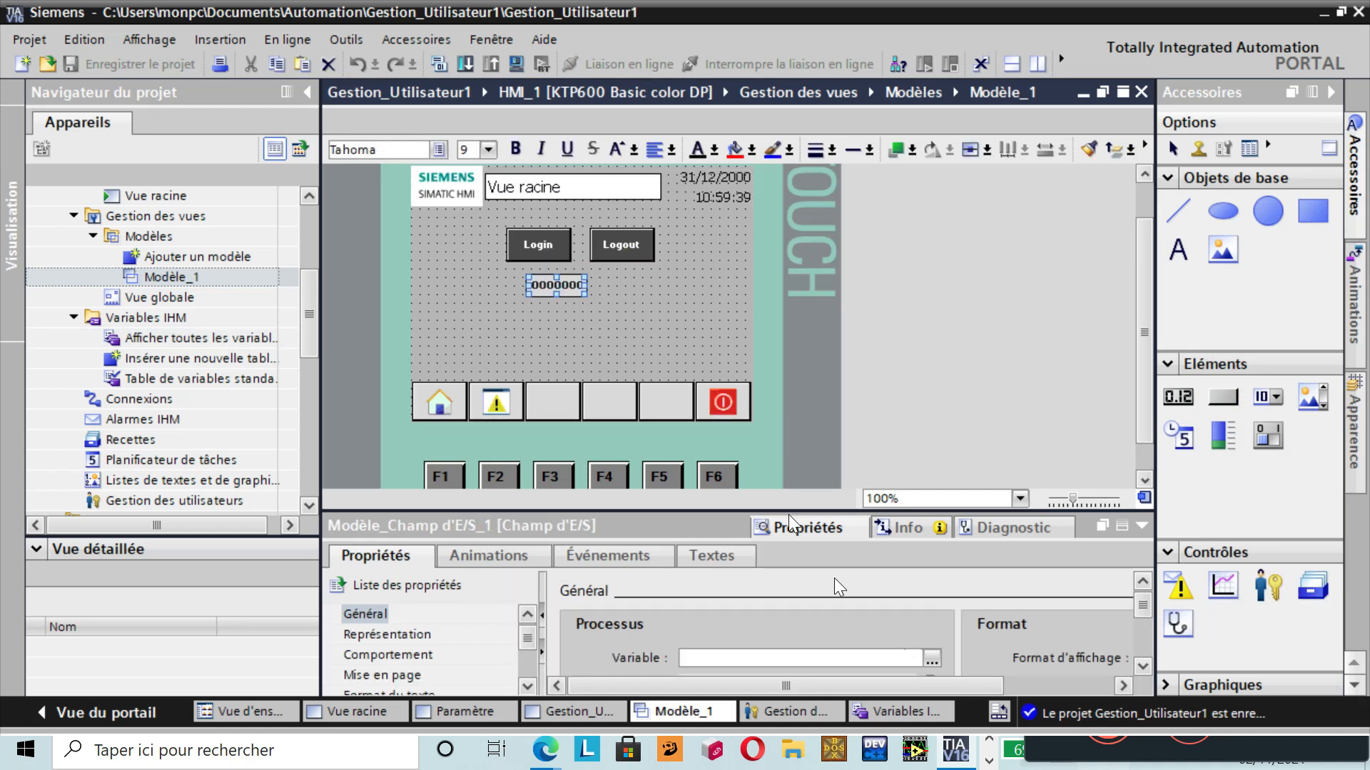
left_click(931, 659)
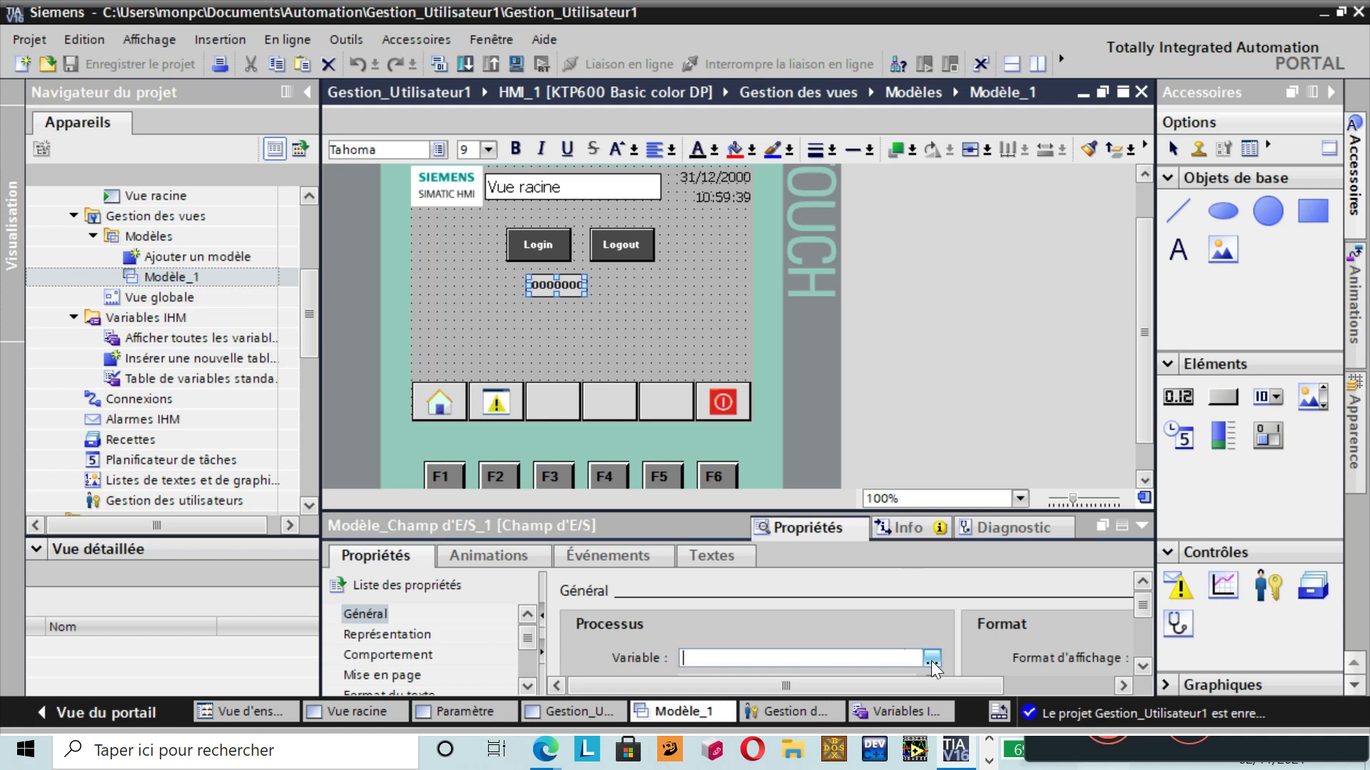
left_click(930, 660)
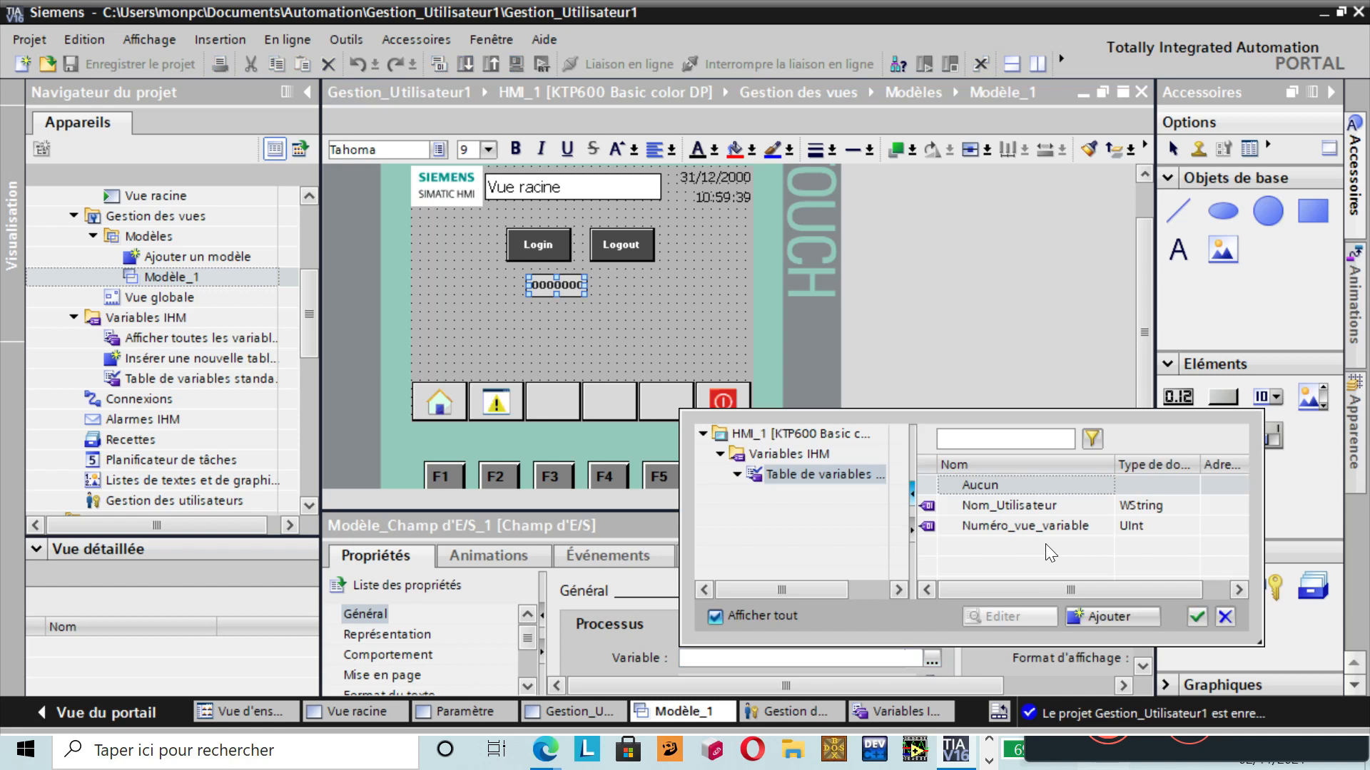
left_click(1042, 503)
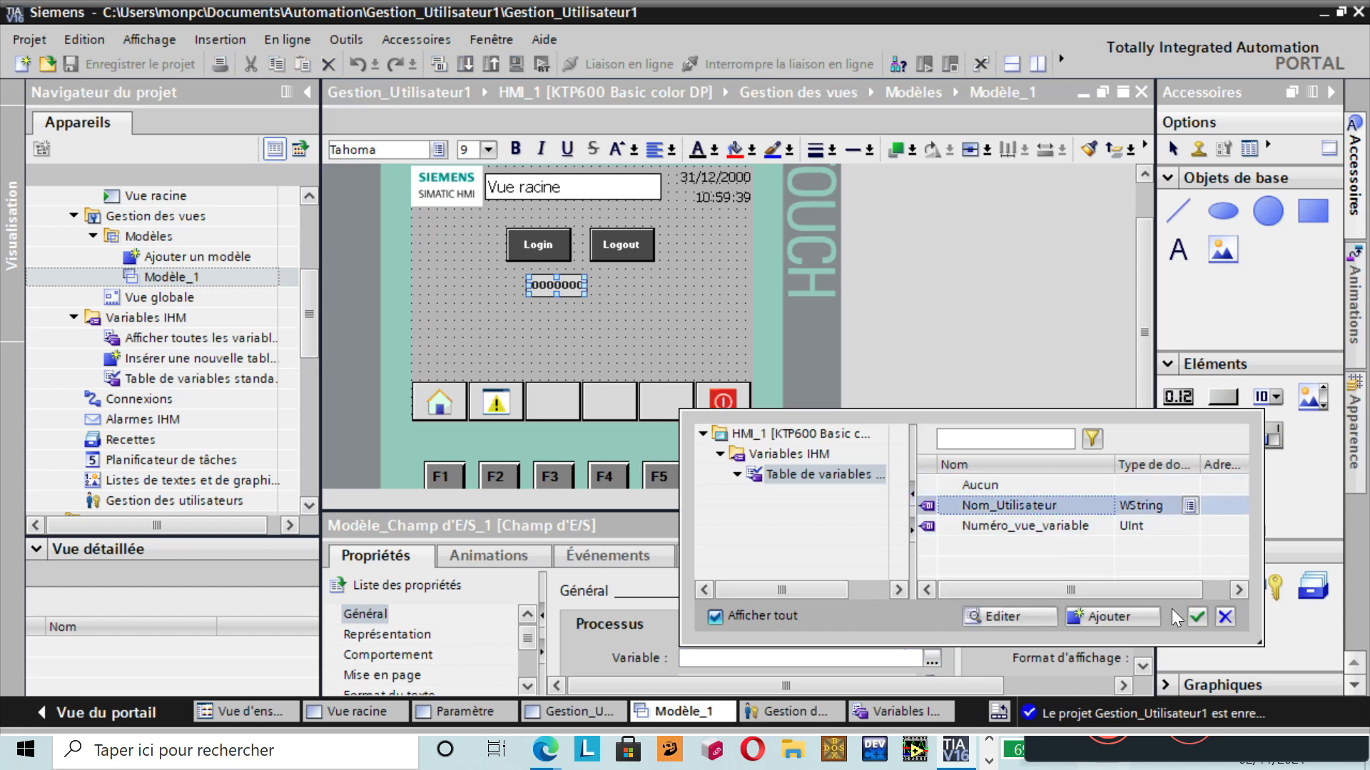
left_click(1196, 617)
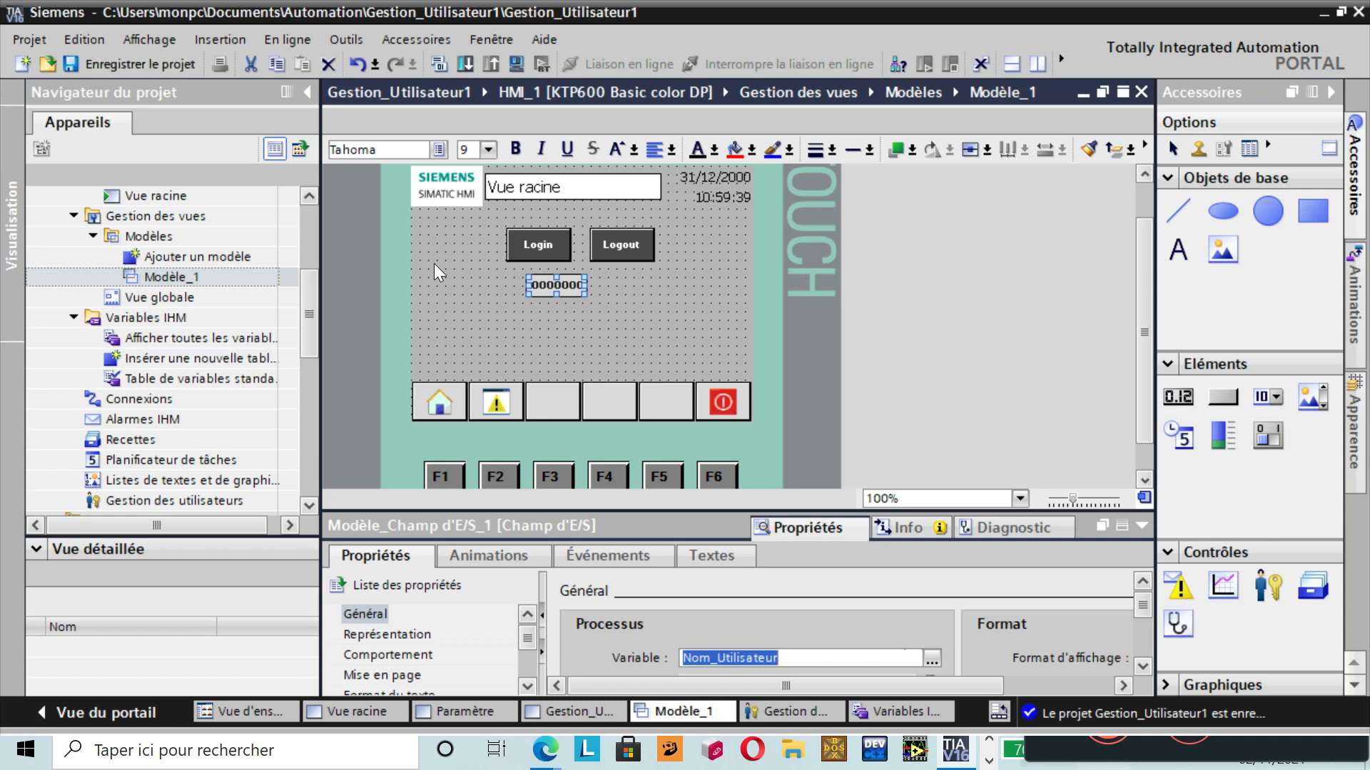
left_click(167, 61)
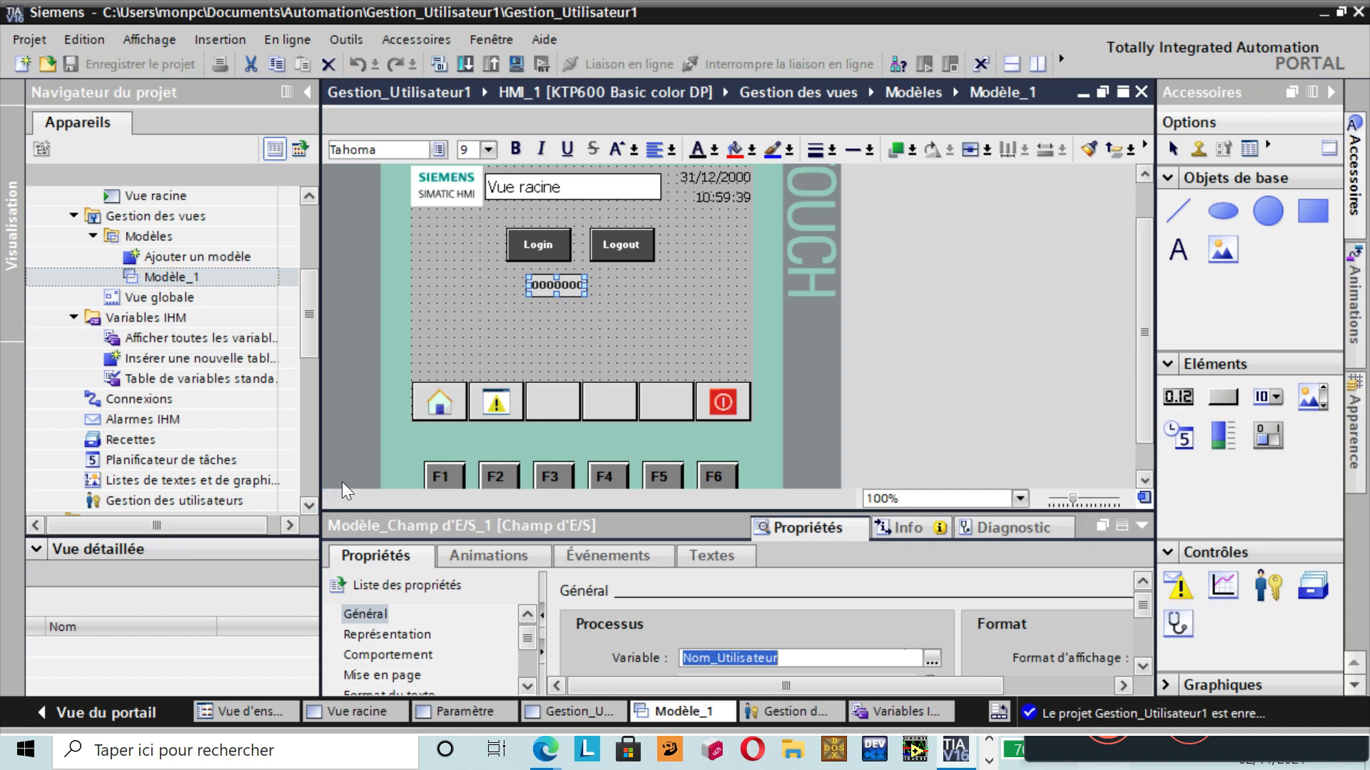
- Open the HMI's task scheduler (Planificateur de tâches) and add a new task to the empty task list
scroll(311, 499, "down", 1)
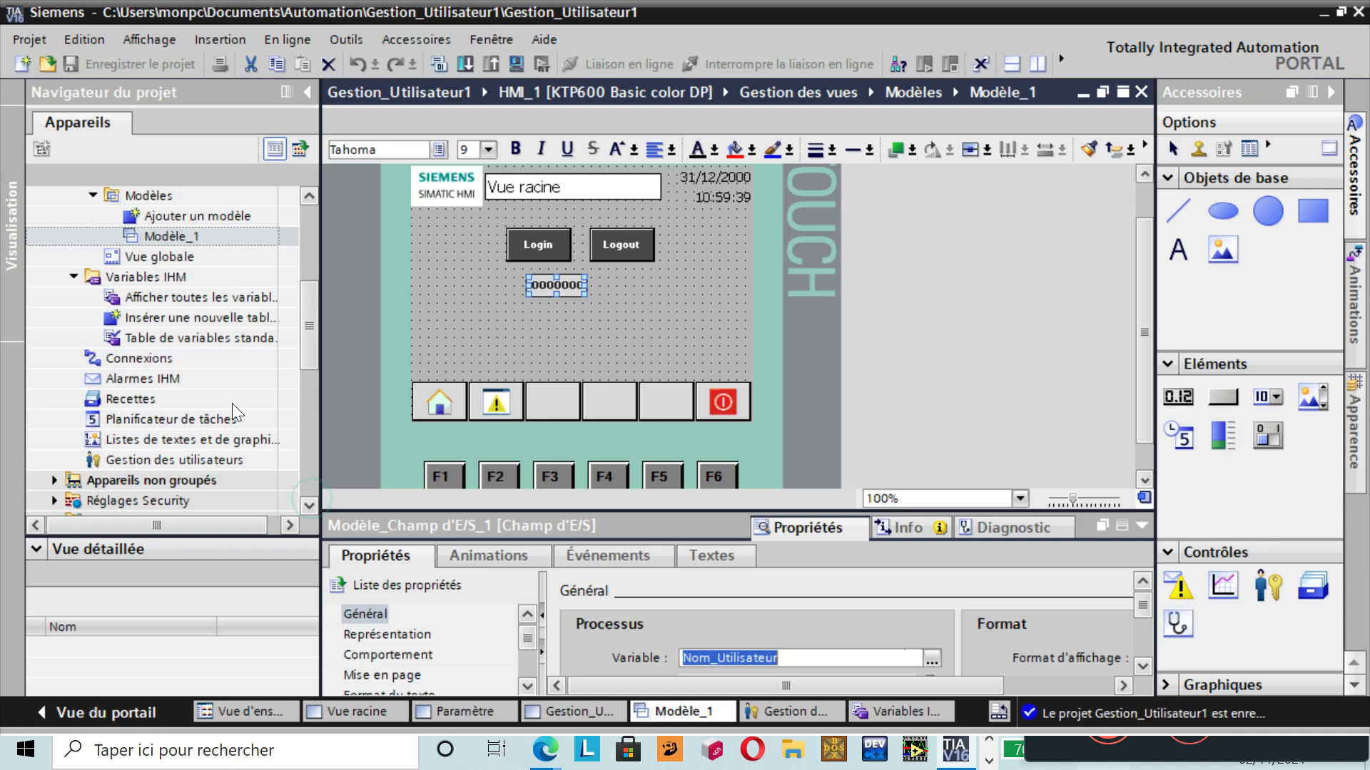
left_click(204, 419)
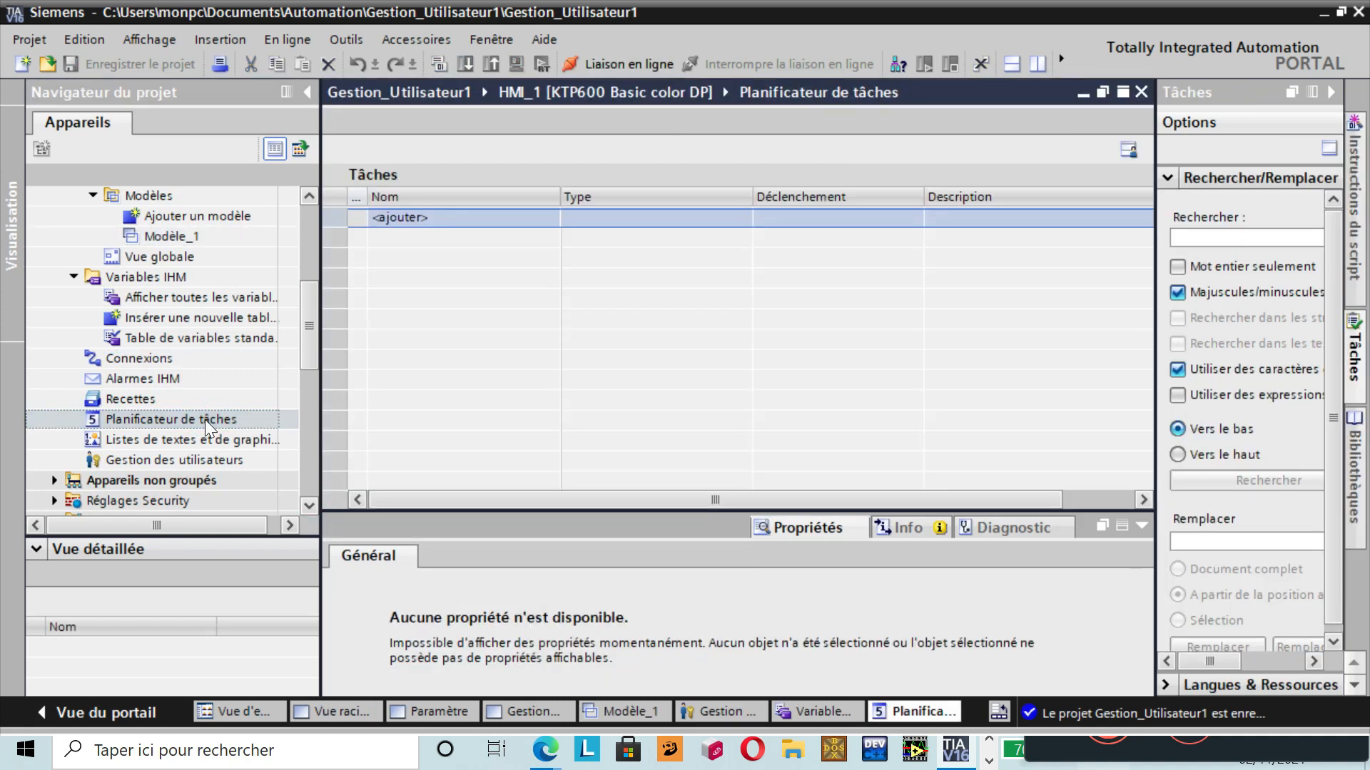
left_click(460, 220)
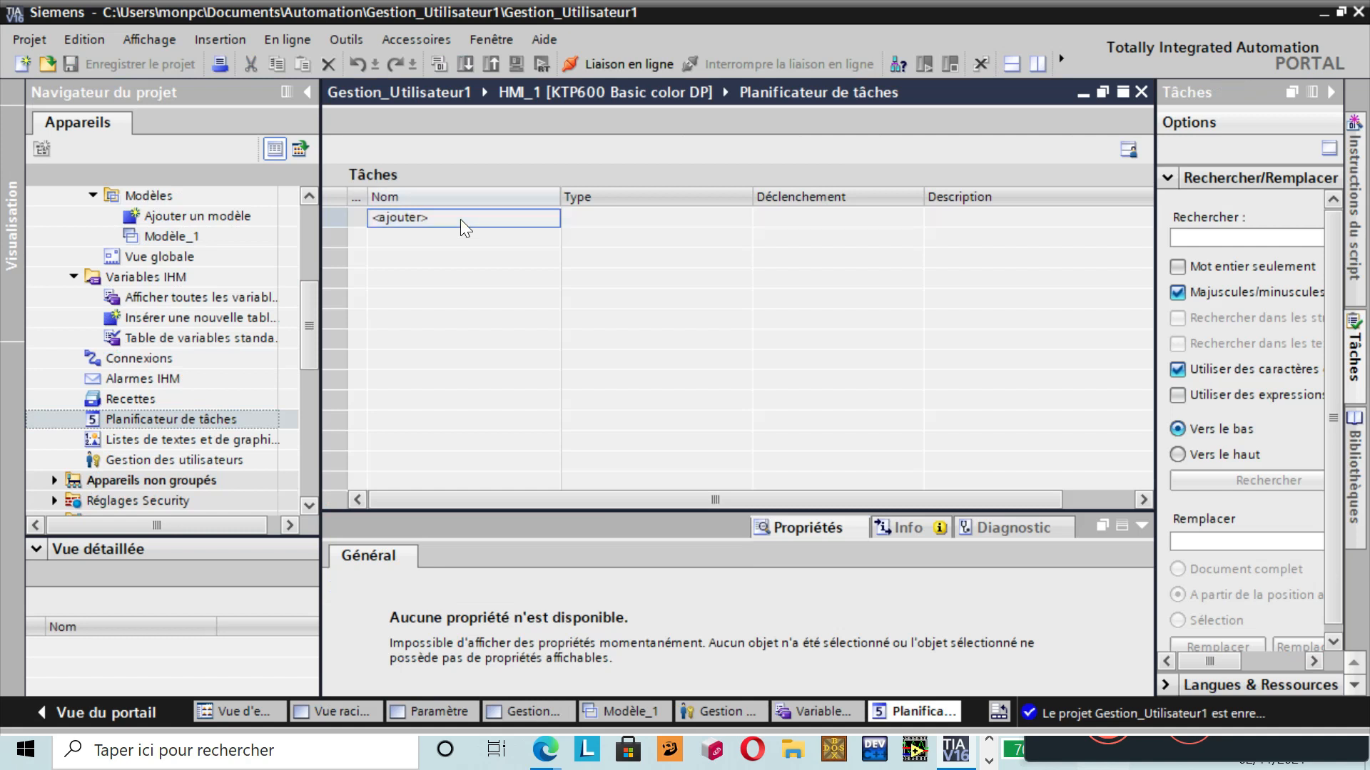
left_click(461, 220)
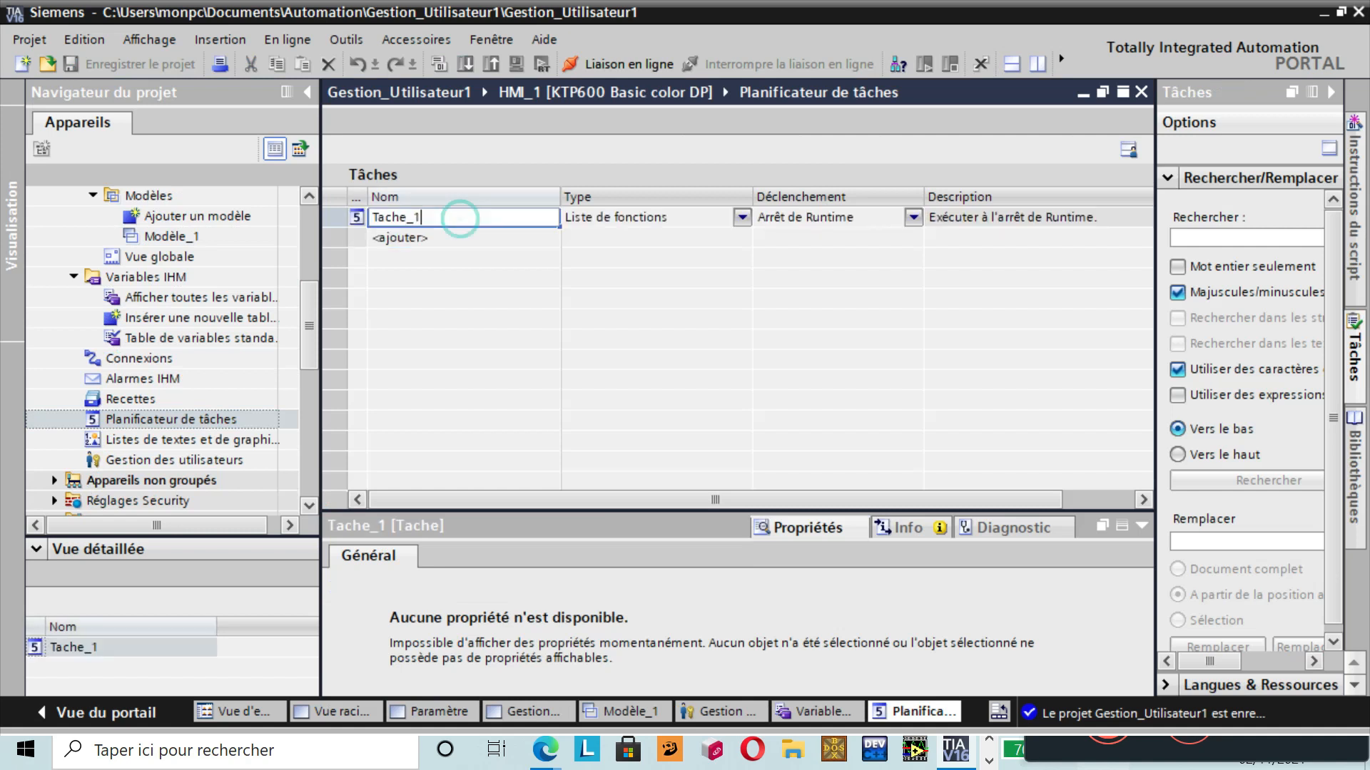
- Set the trigger (Déclenchement) of Tache_1 to Changement d'utilisateur
left_click(825, 216)
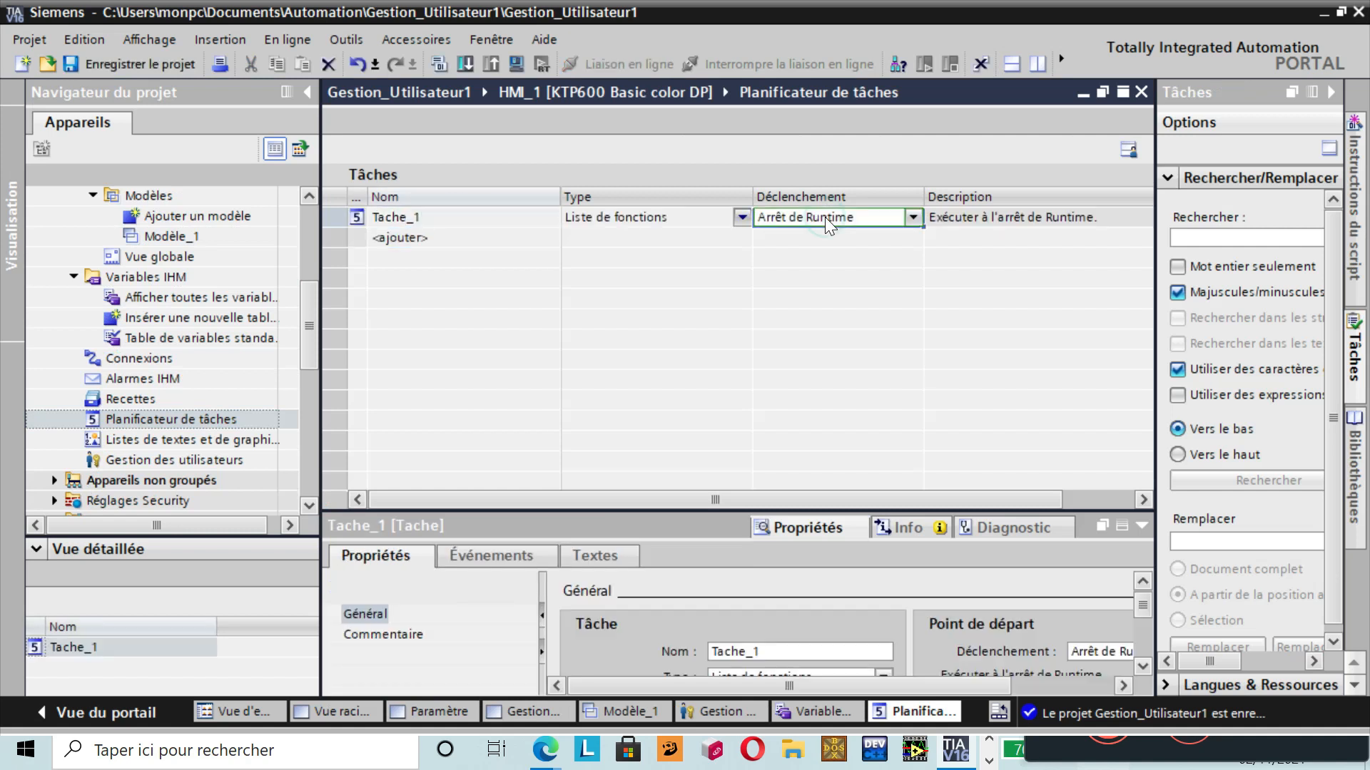
left_click(825, 217)
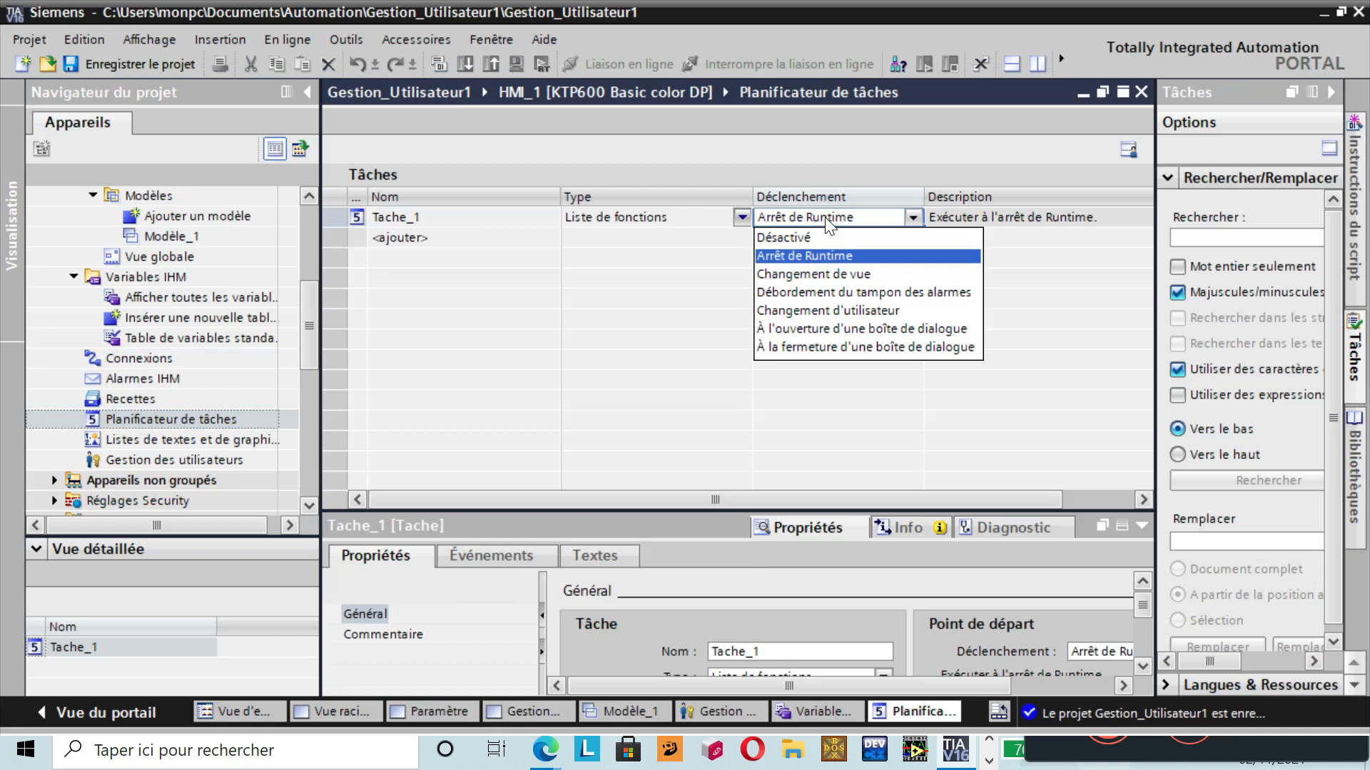
key("Escape")
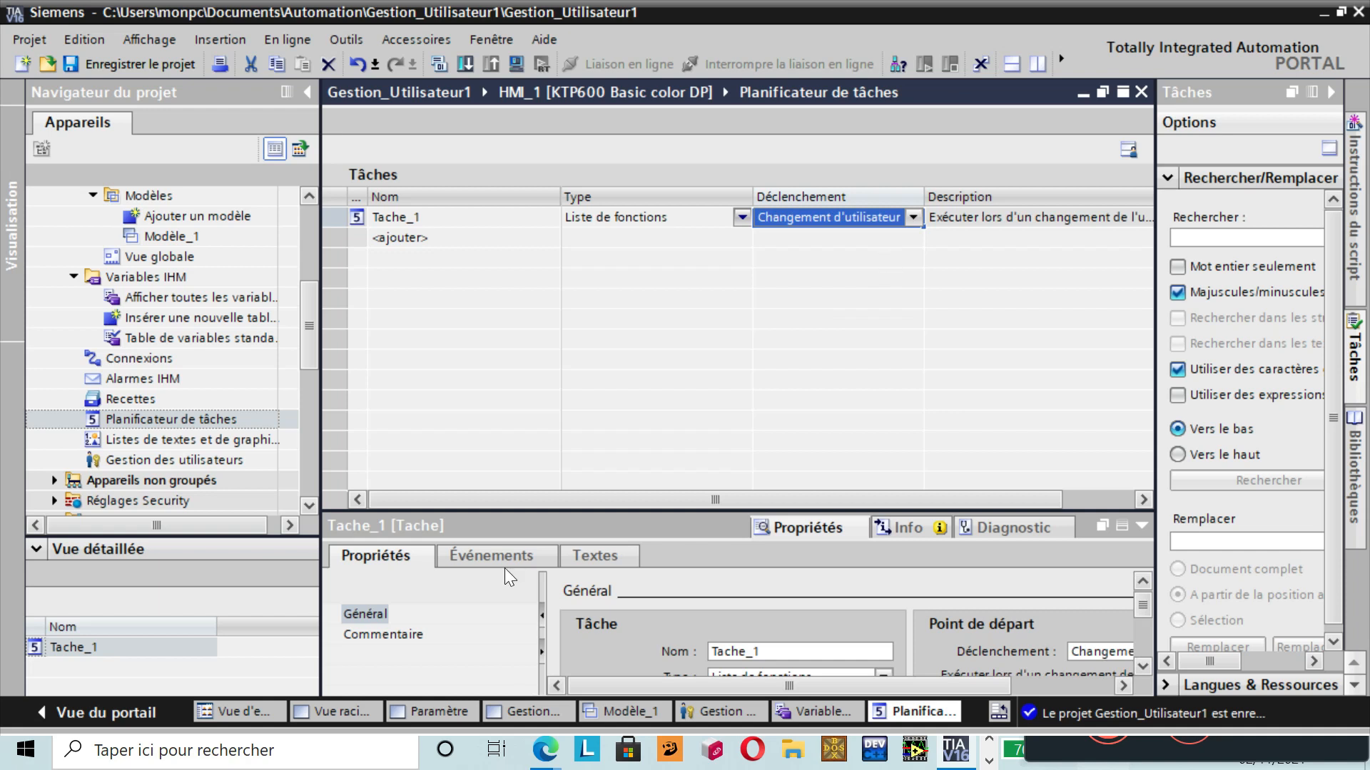
- Assign the system function LireNomUtilisateur to the Exécuter event of Tache_1
left_click(485, 558)
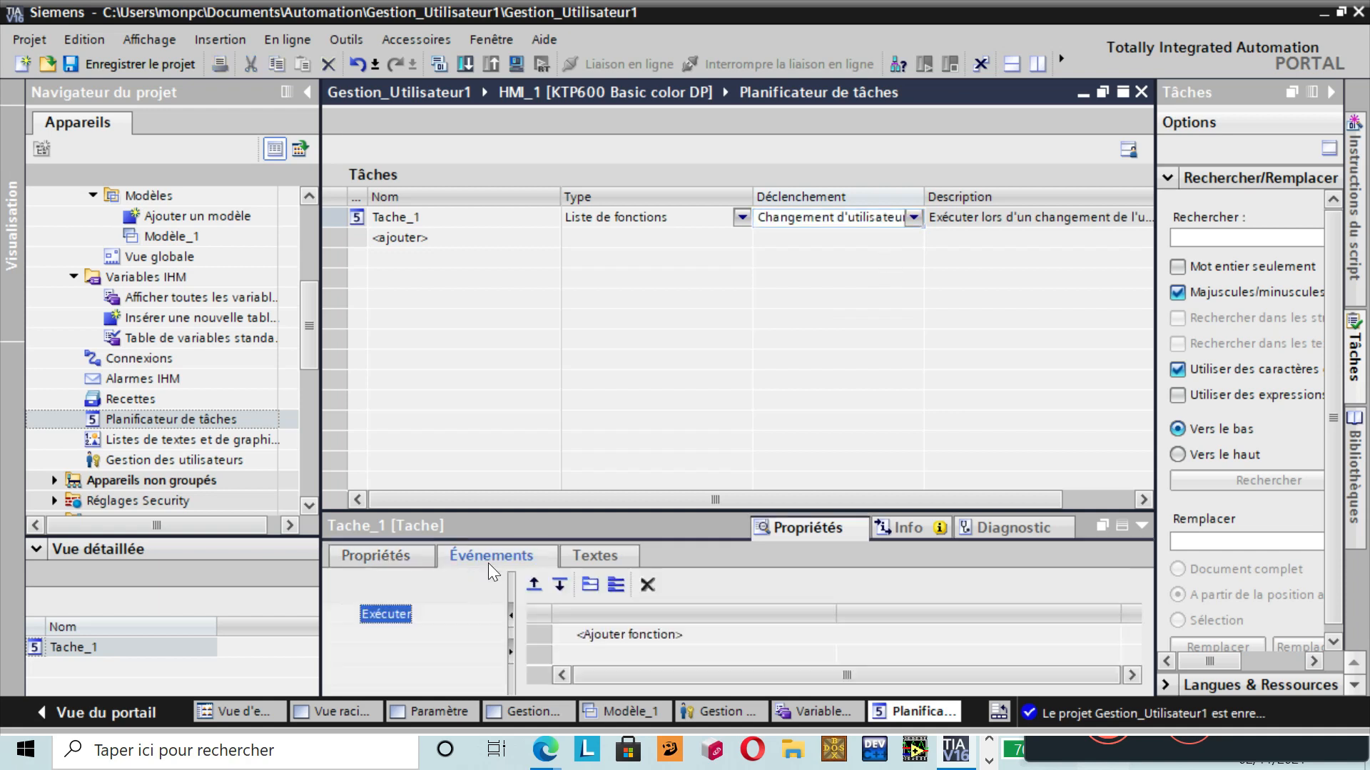
left_click(625, 635)
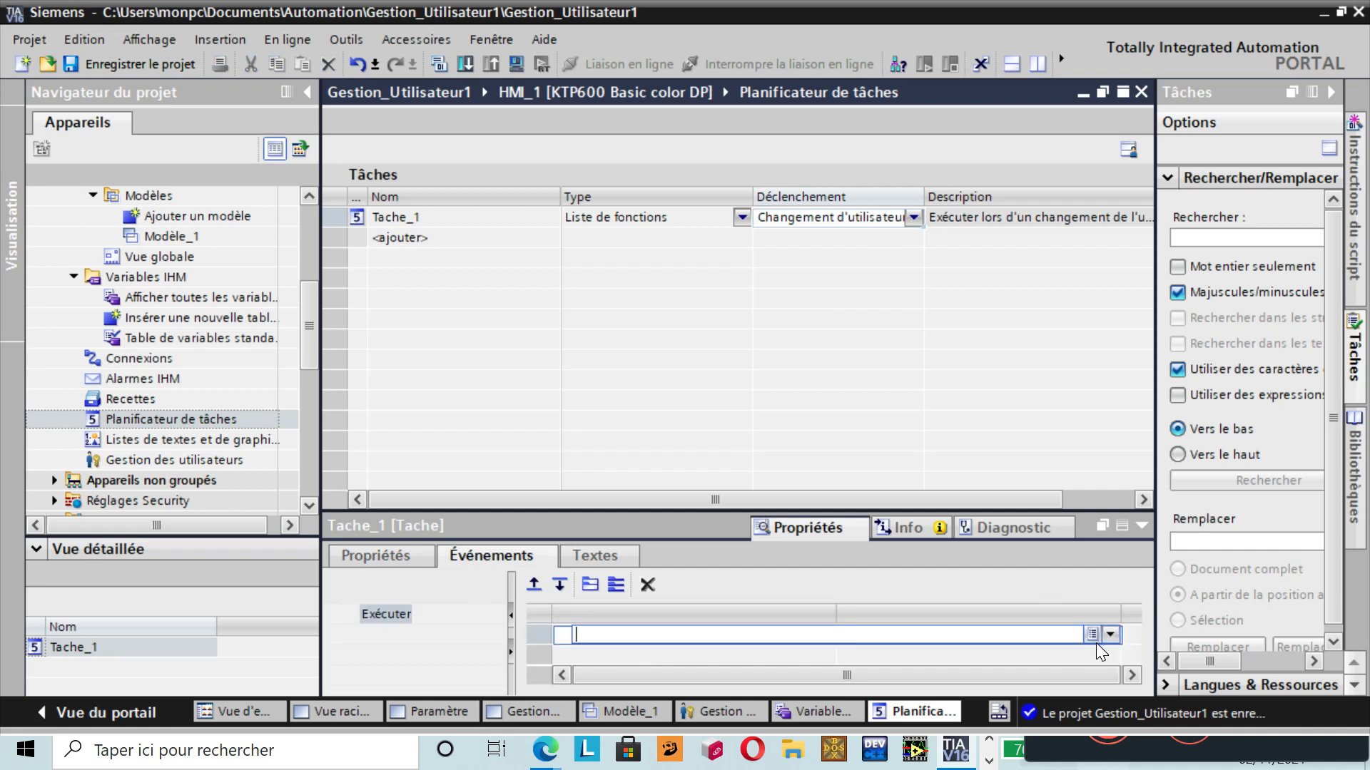
left_click(1093, 633)
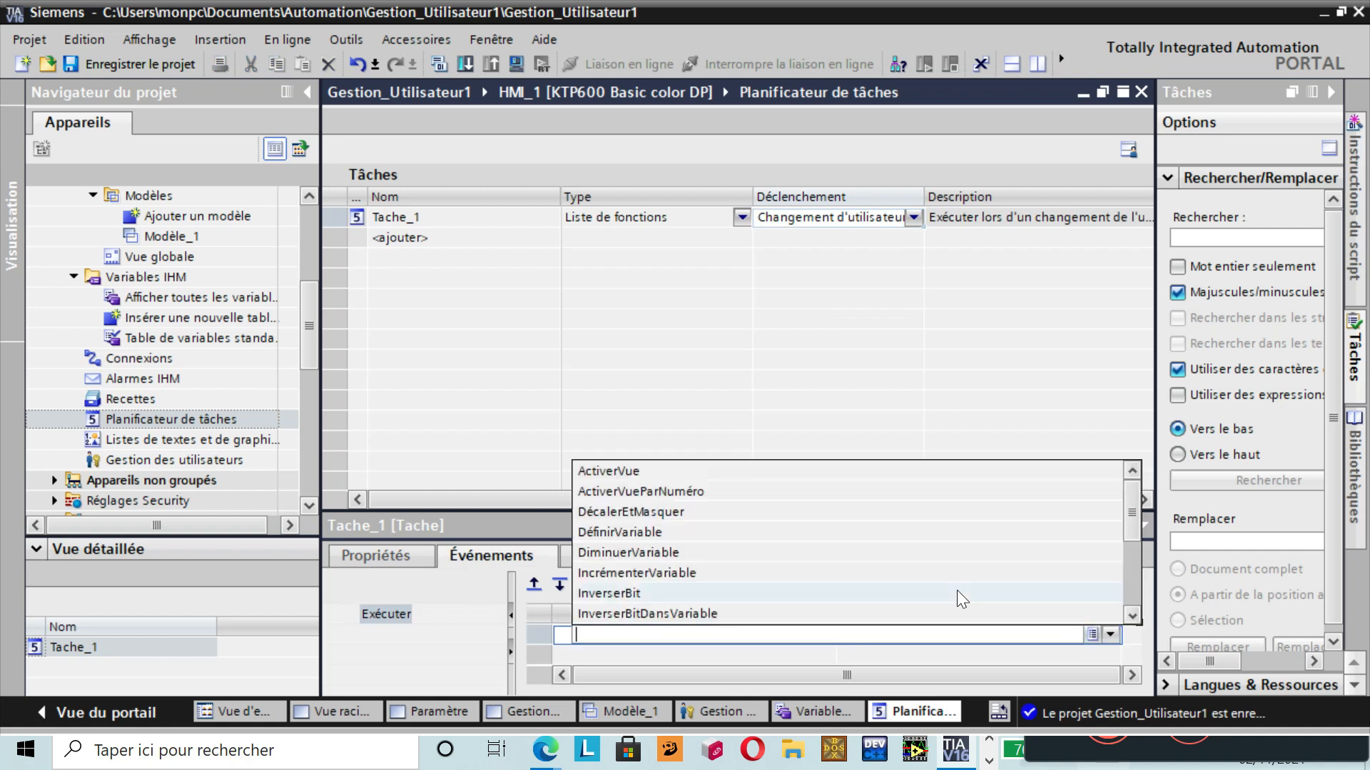
left_click(1132, 617)
left_click(752, 571)
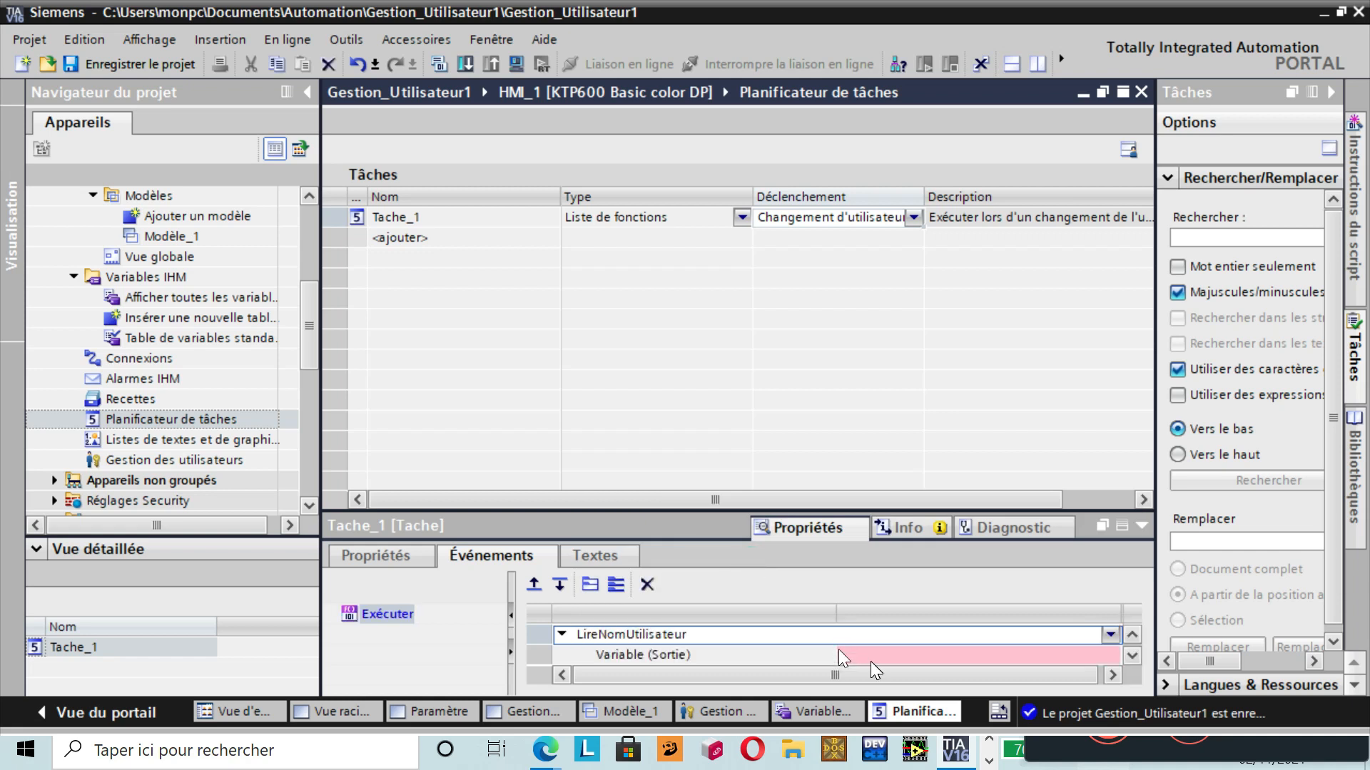
- Set the output variable of LireNomUtilisateur to Nom_Utilisateur and save the project
left_click(927, 656)
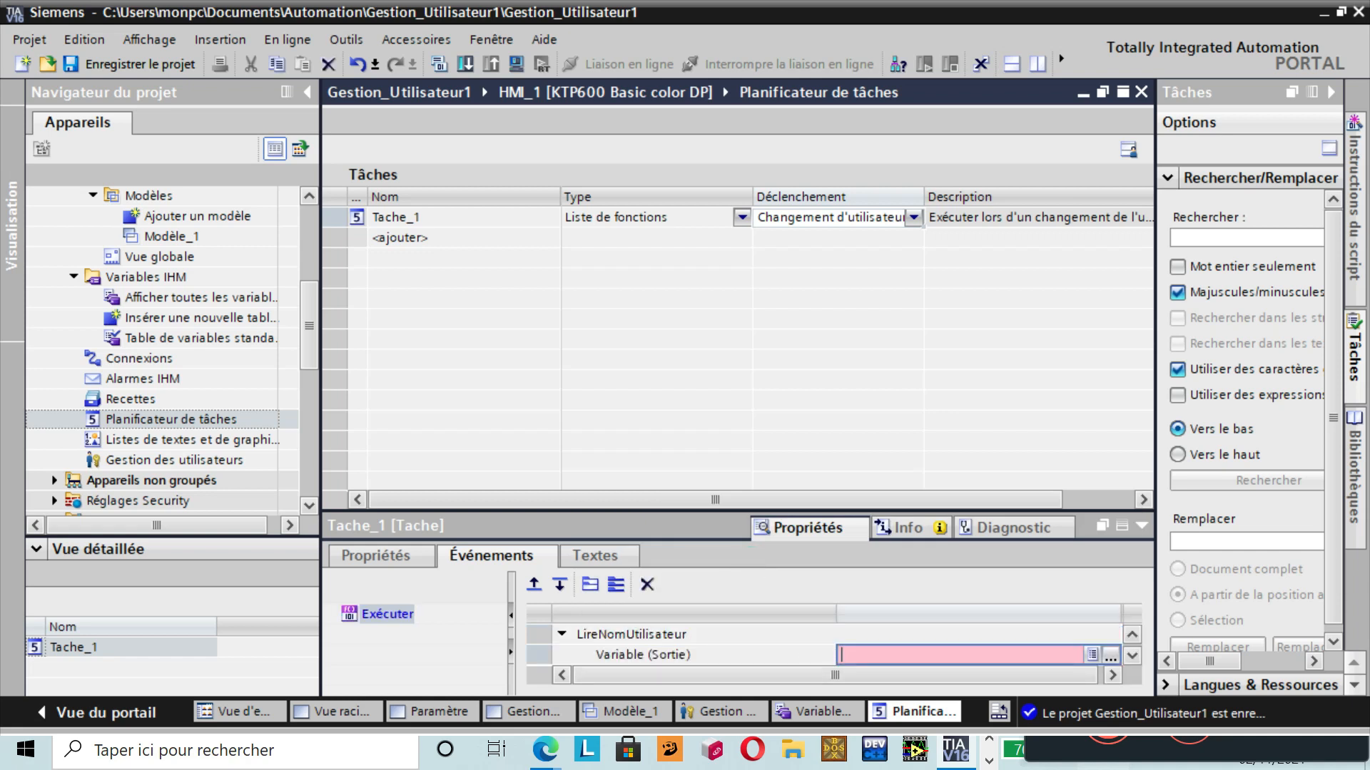
left_click(1110, 656)
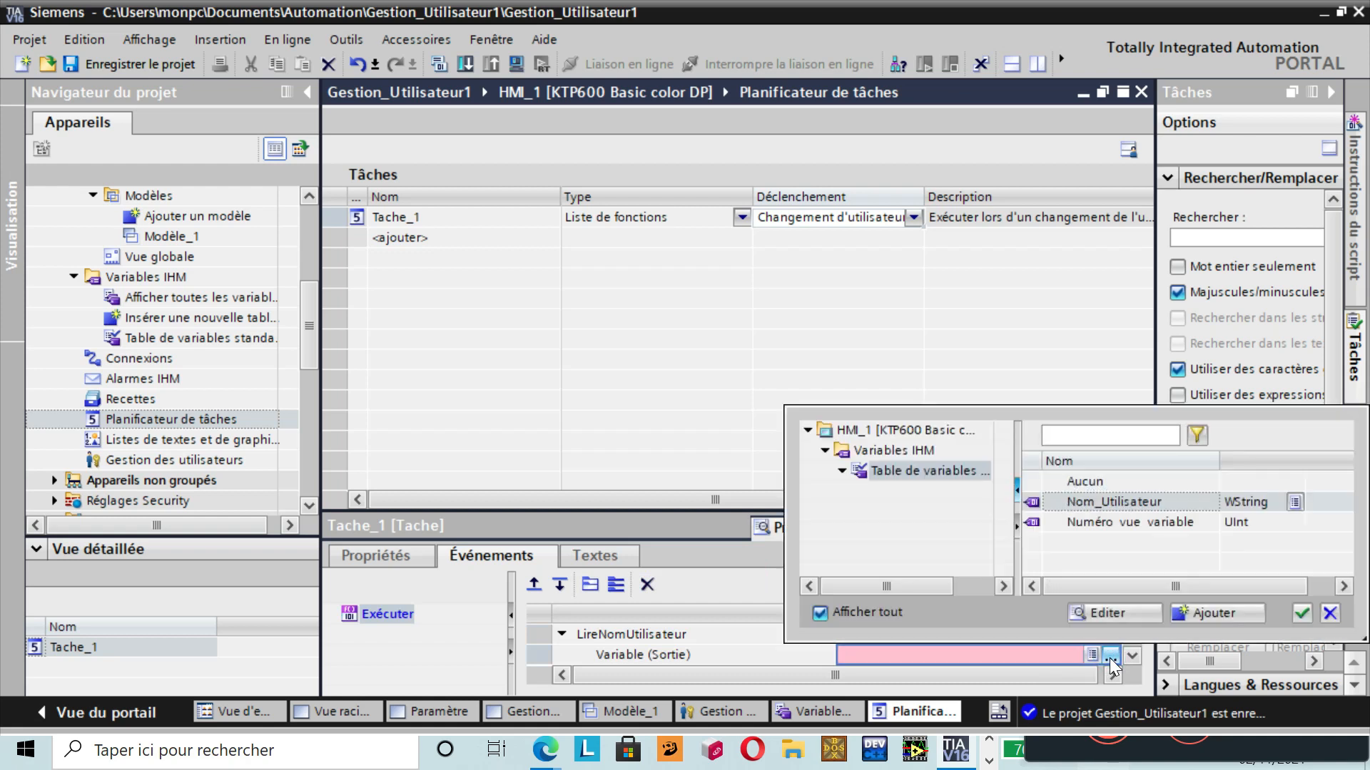
left_click(1137, 502)
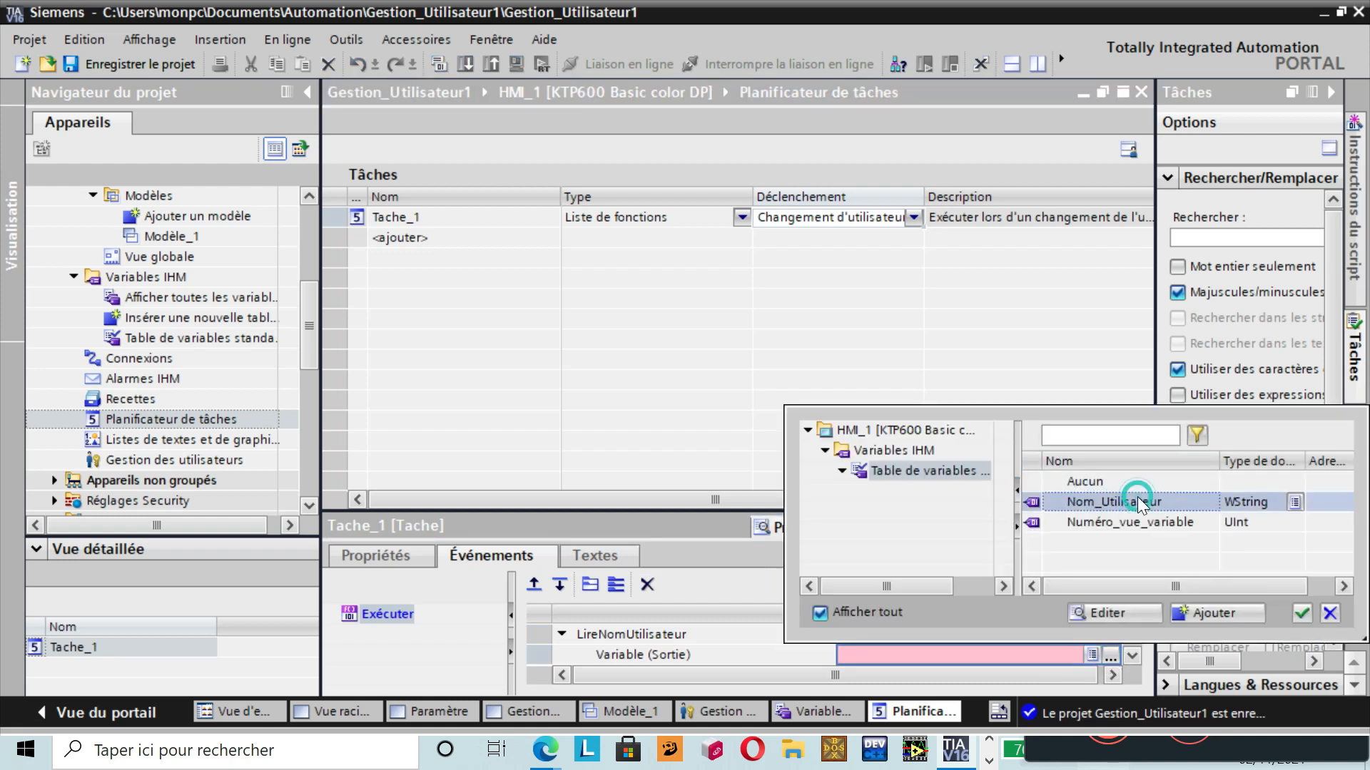
left_click(1301, 612)
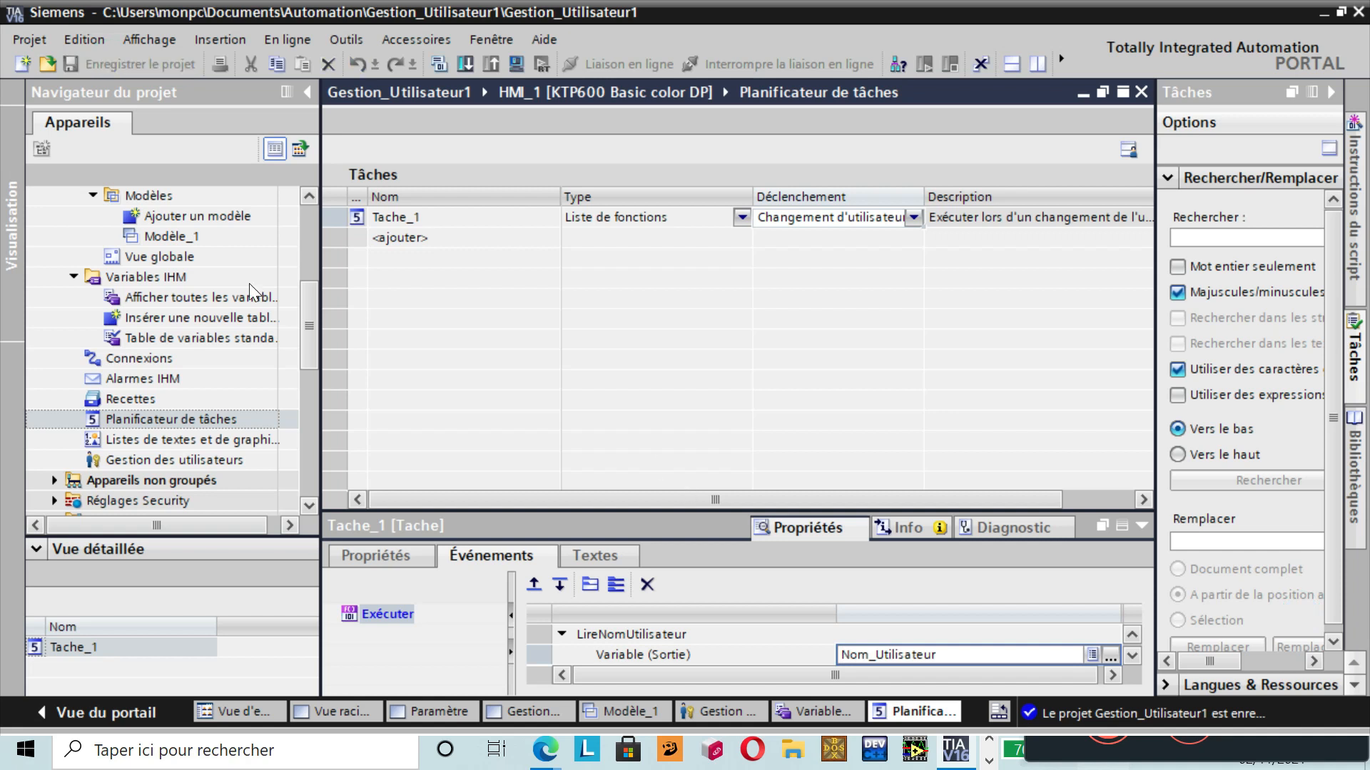
- Copy the Login button from the template Modèle_1 into the Paramètre view
double_click(169, 238)
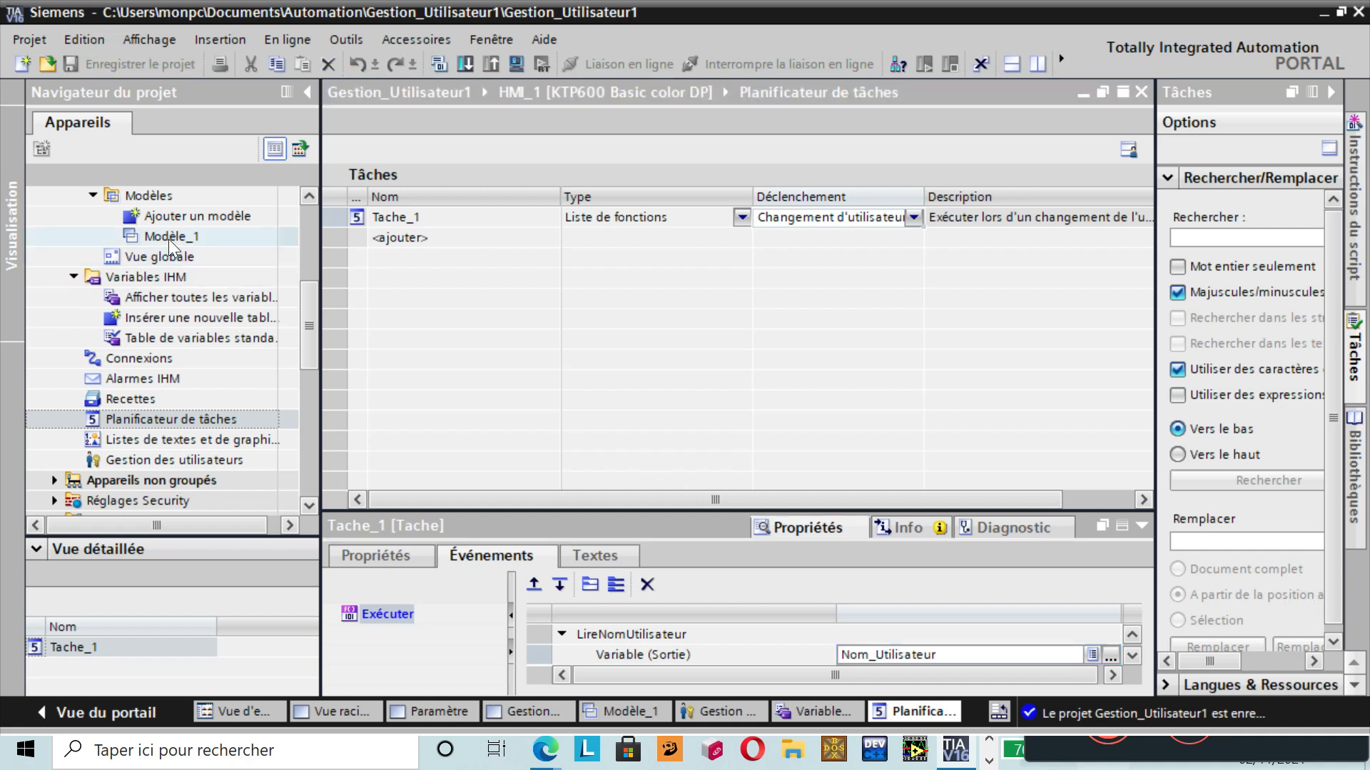
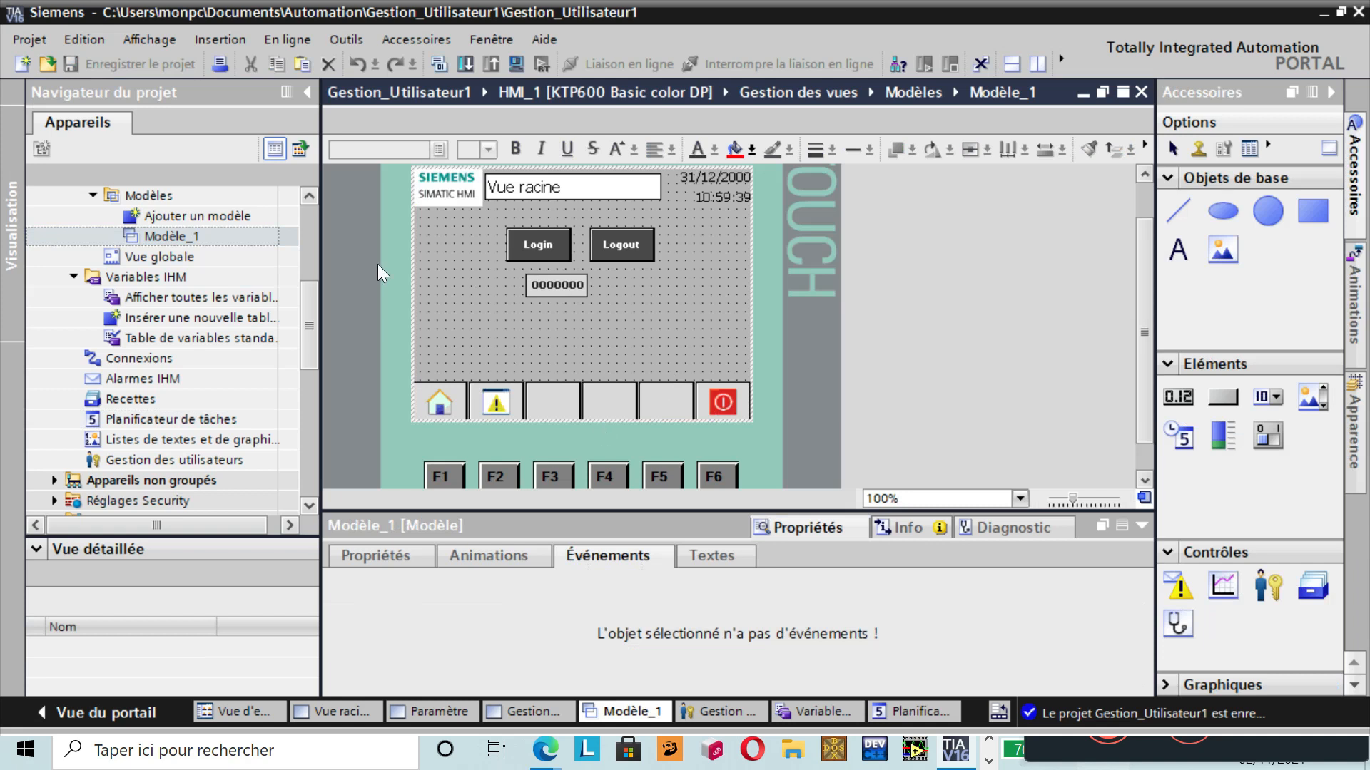
left_click(311, 196)
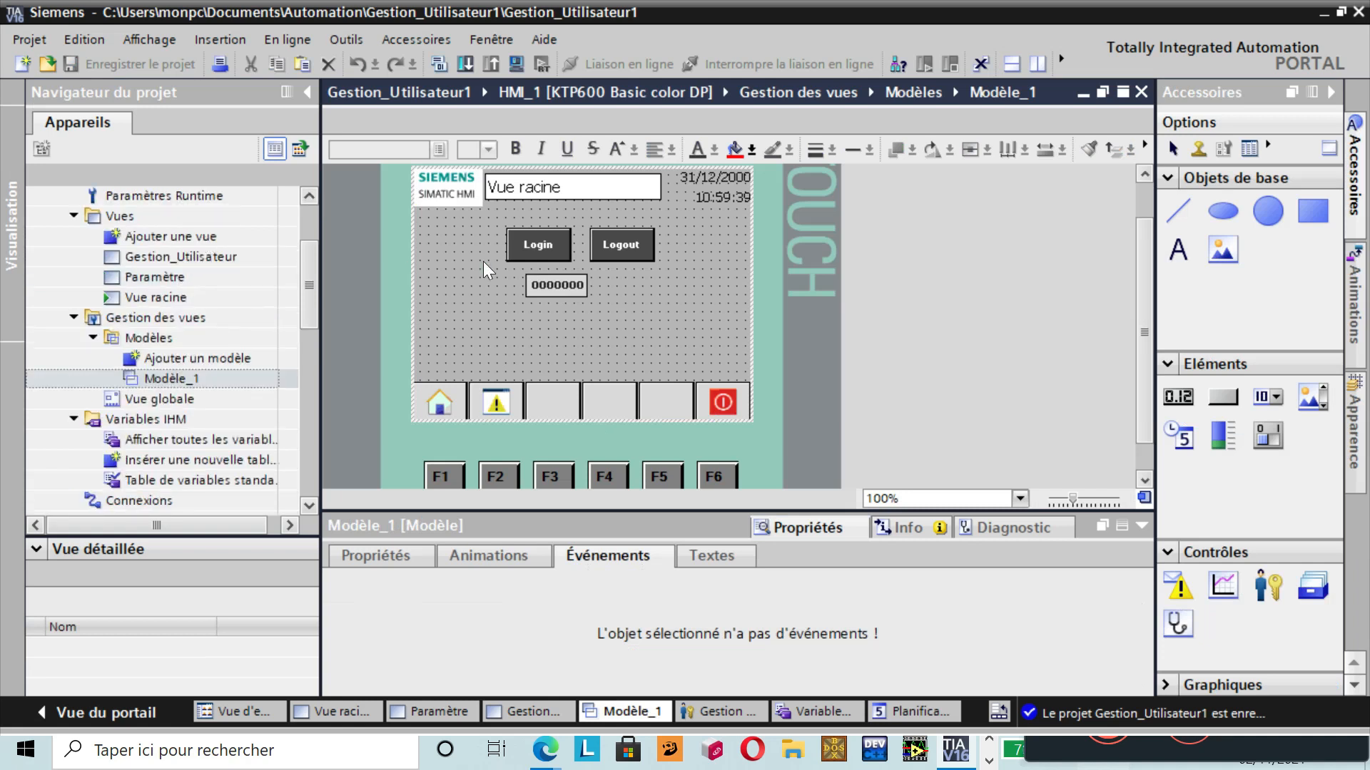
left_click(518, 244)
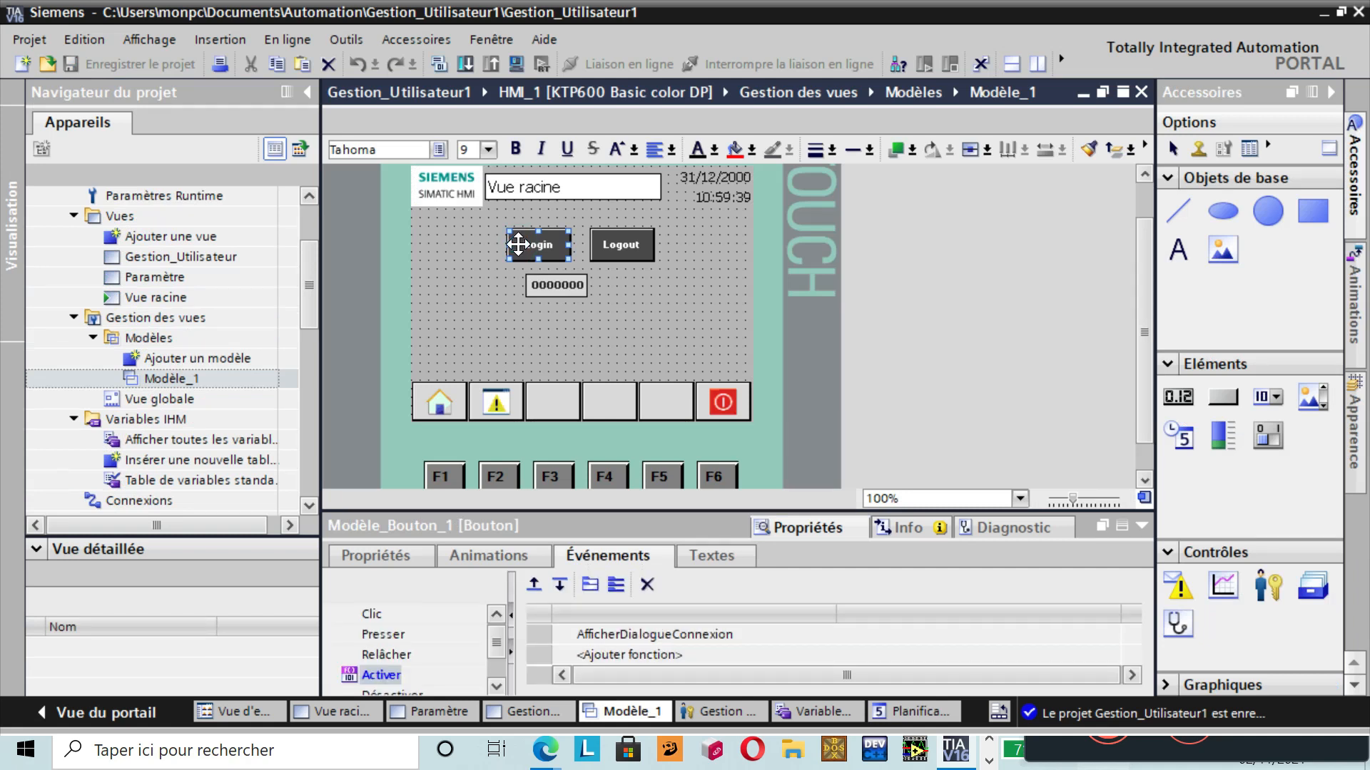
left_click(191, 277)
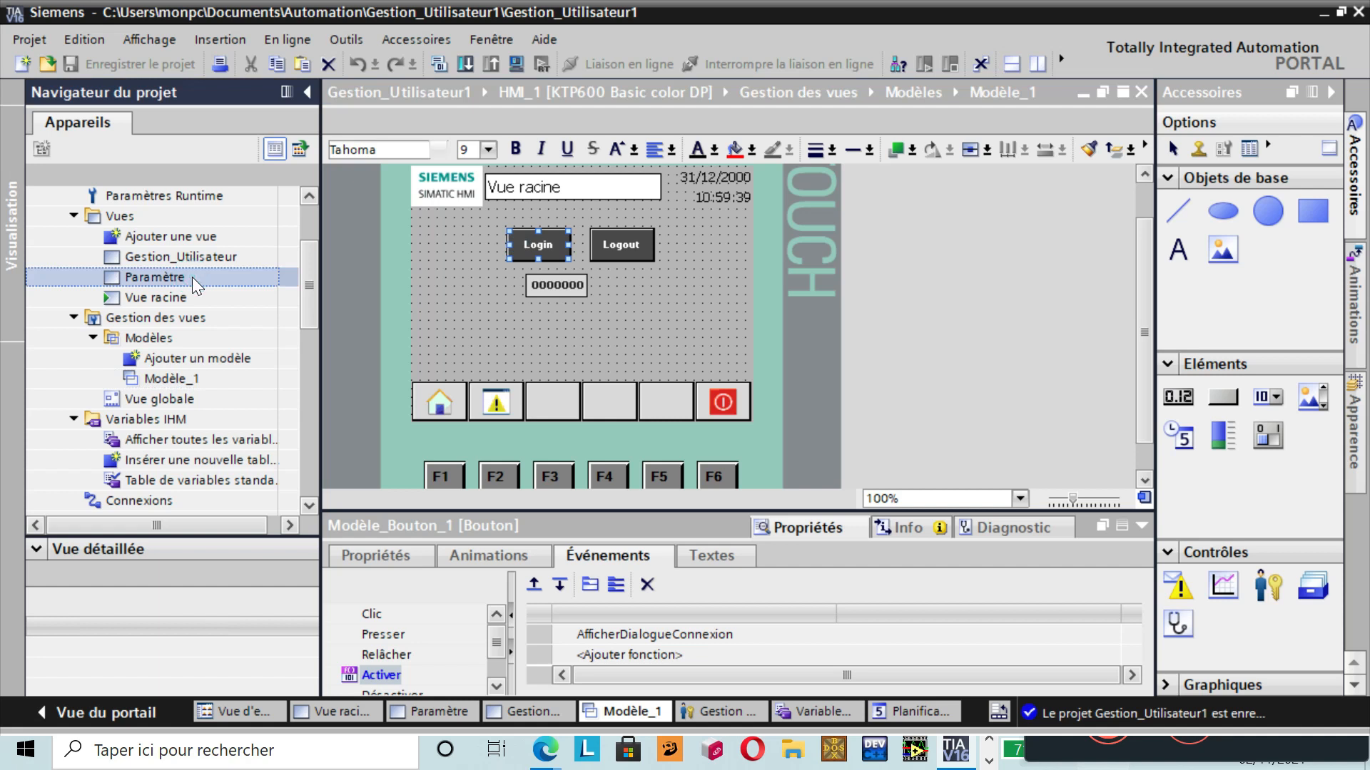
double_click(191, 277)
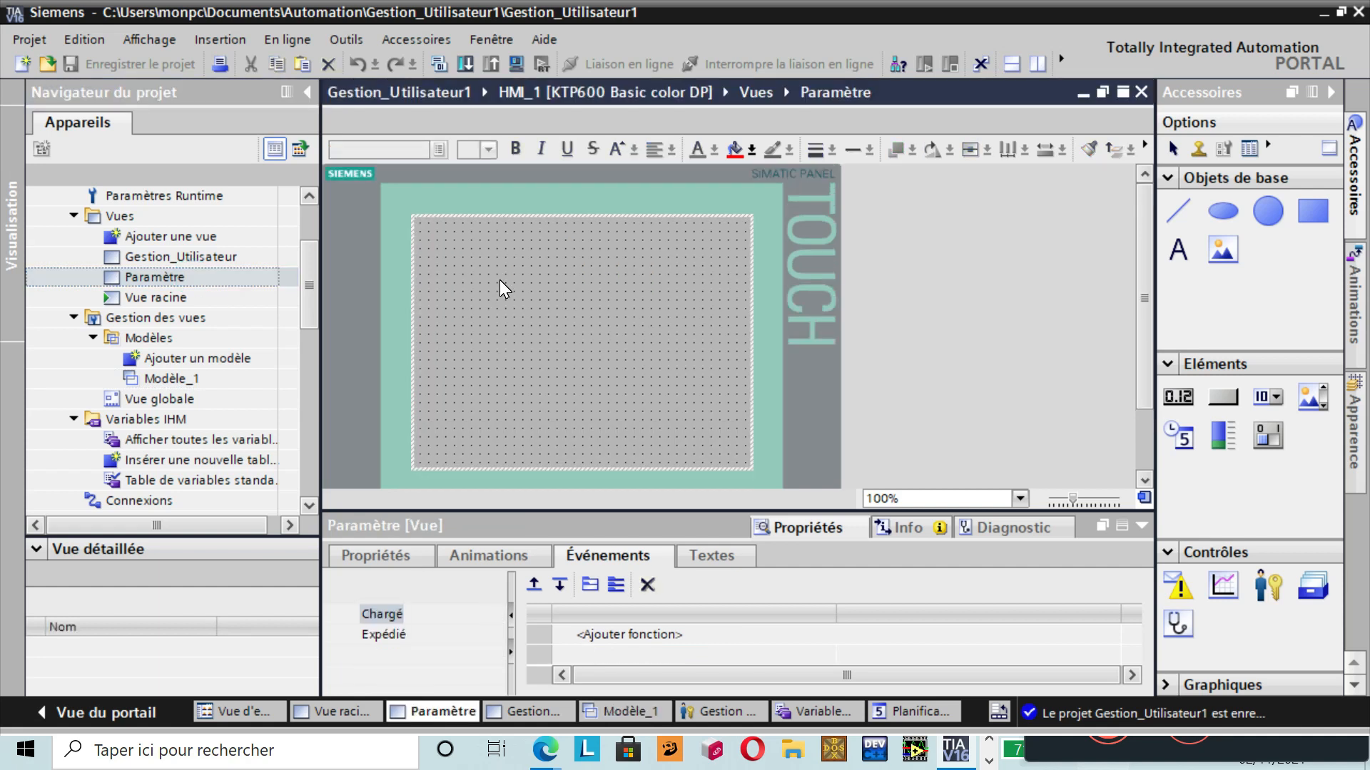
key("ctrl+v")
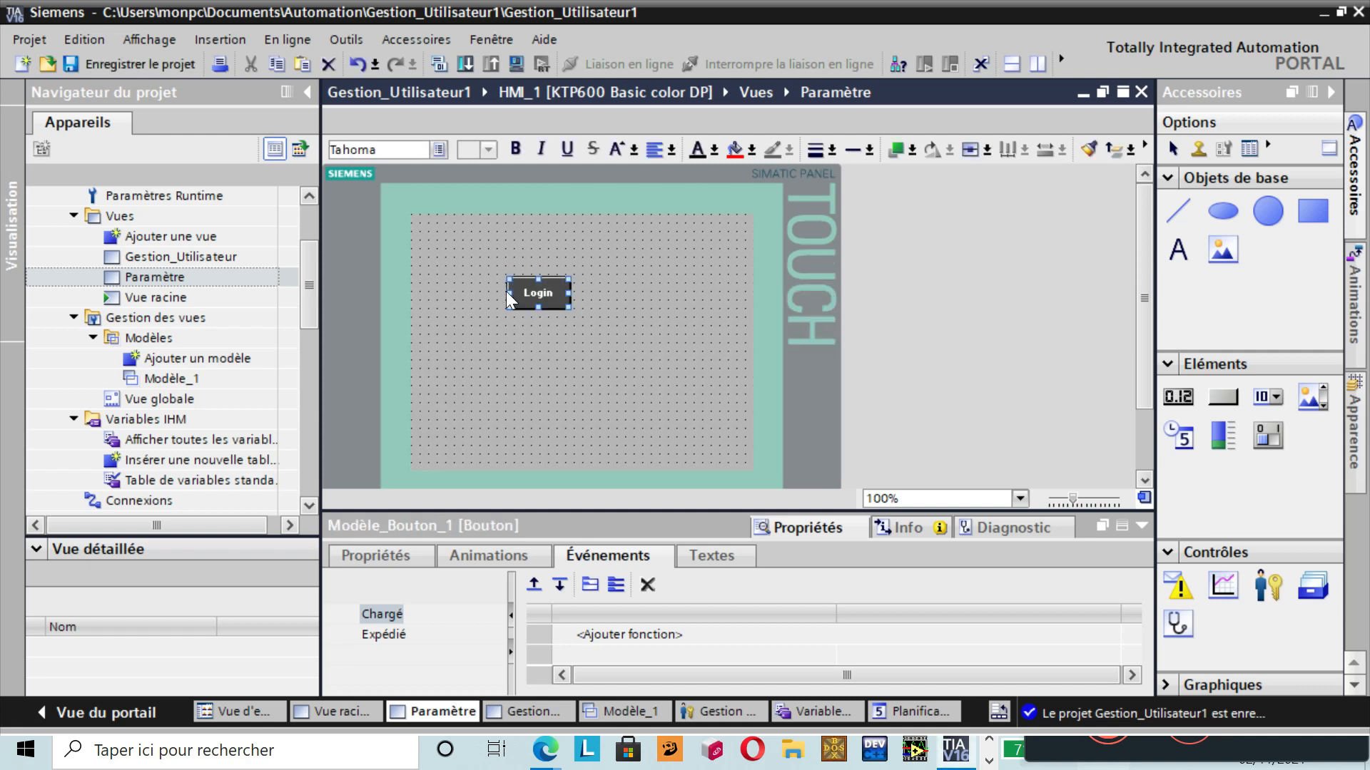
- Copy the Logout button from Modèle_1 into the Paramètre view, beside the Login button
left_click(162, 378)
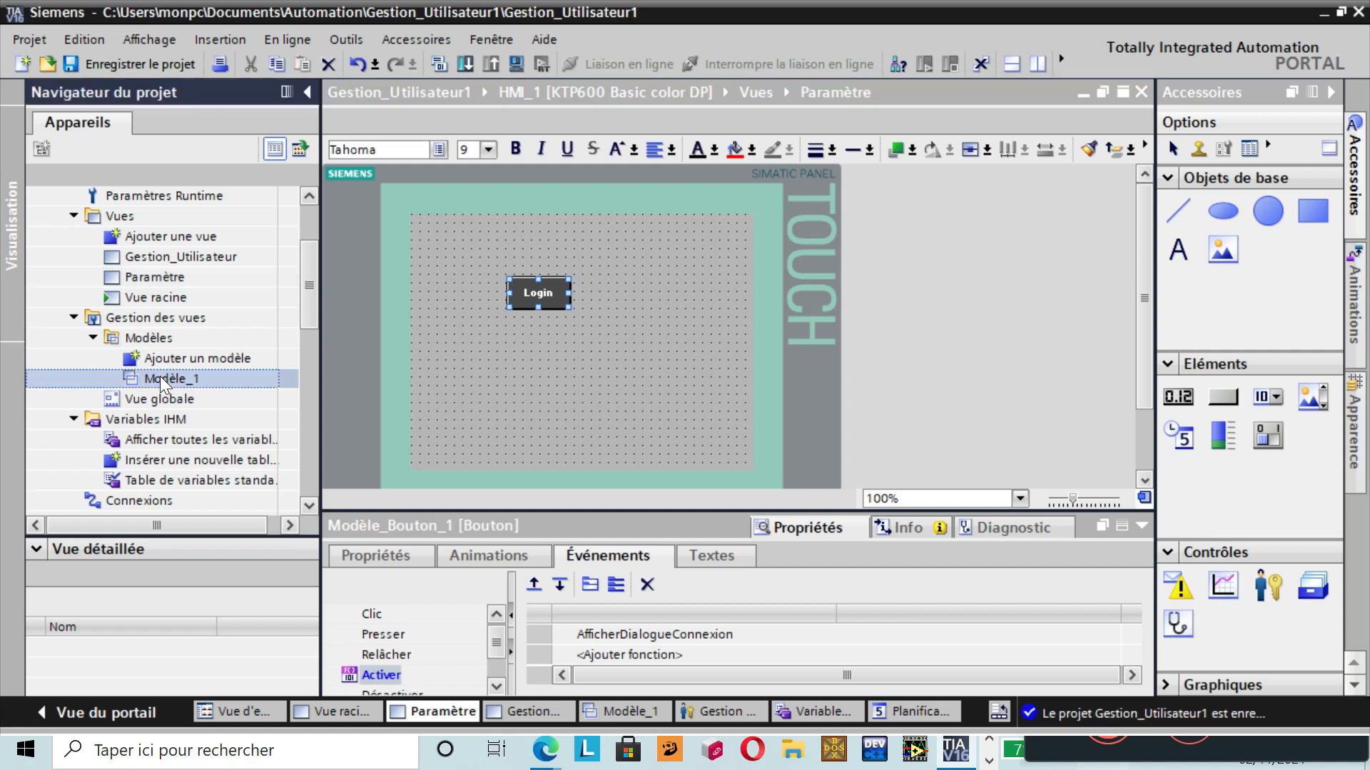
double_click(161, 378)
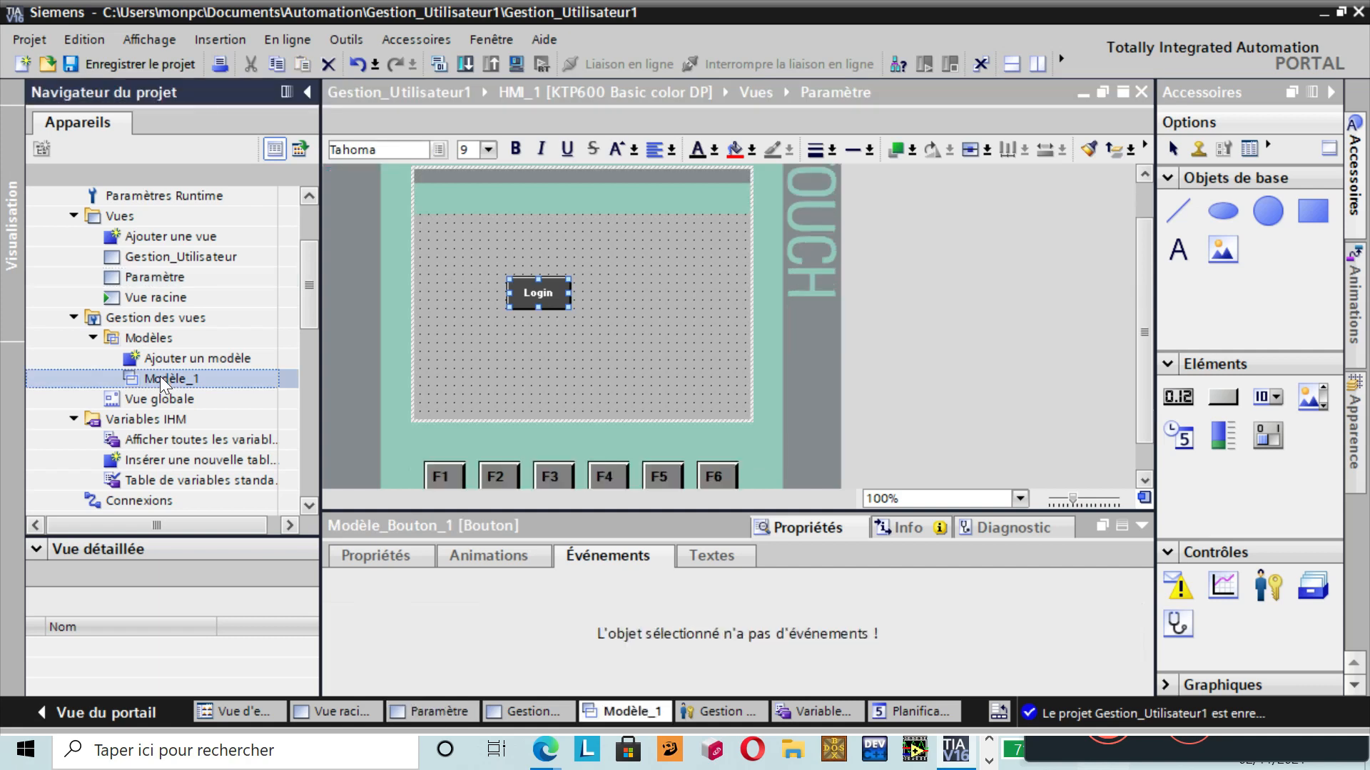
left_click(642, 247)
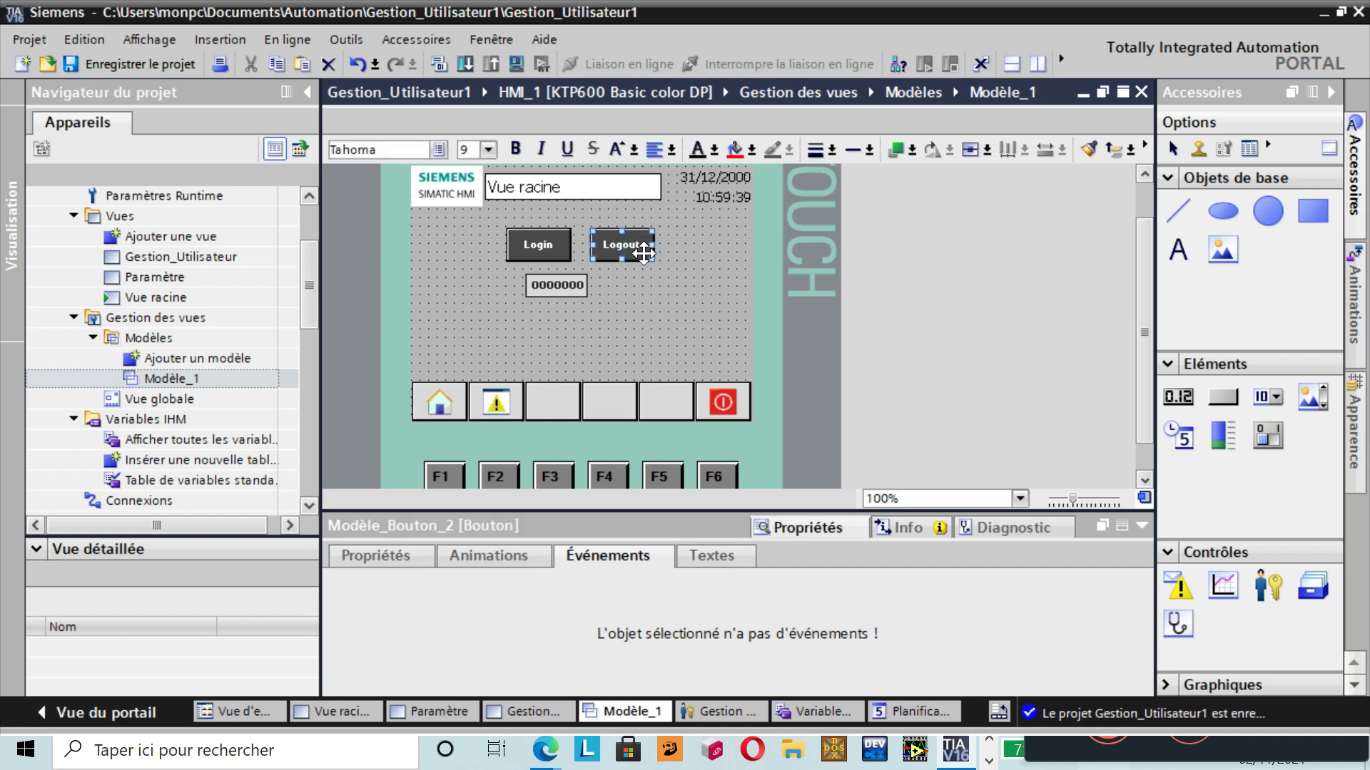
left_click(210, 275)
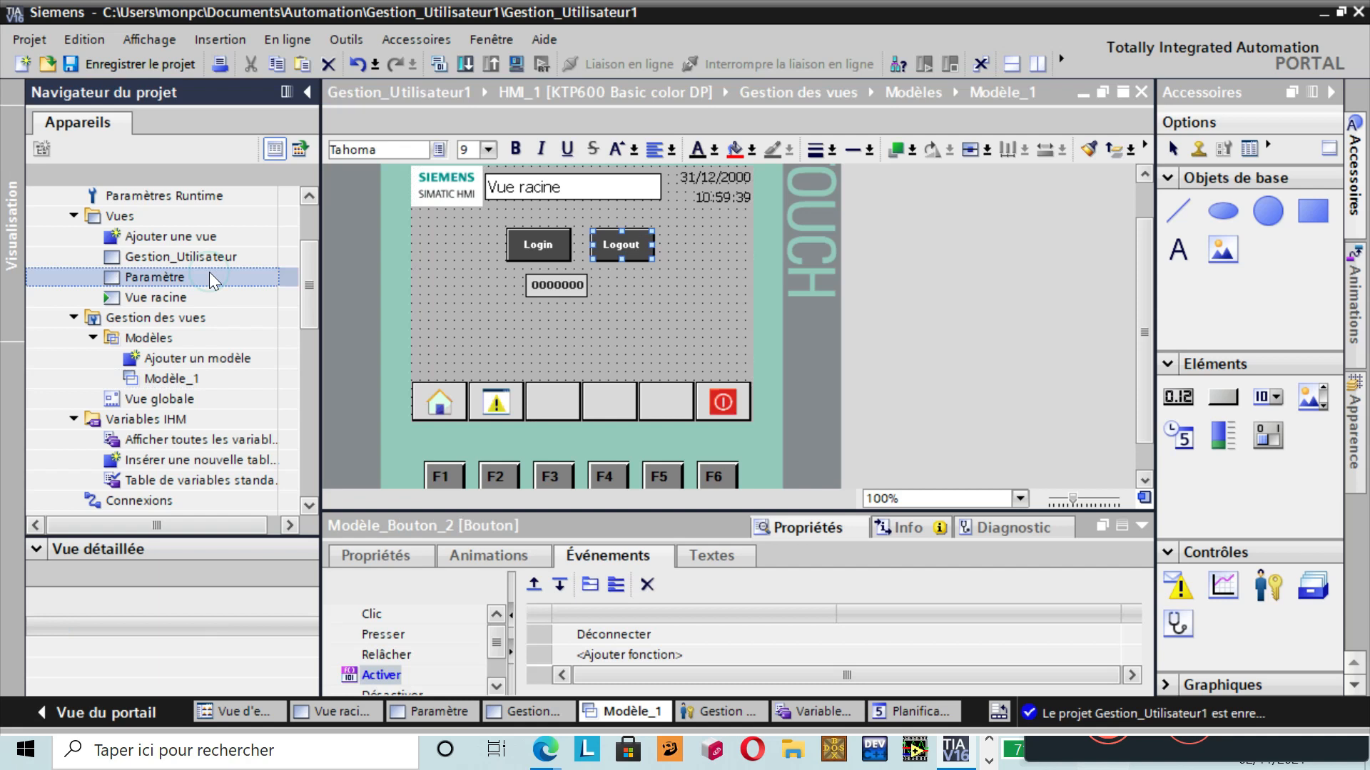
double_click(208, 276)
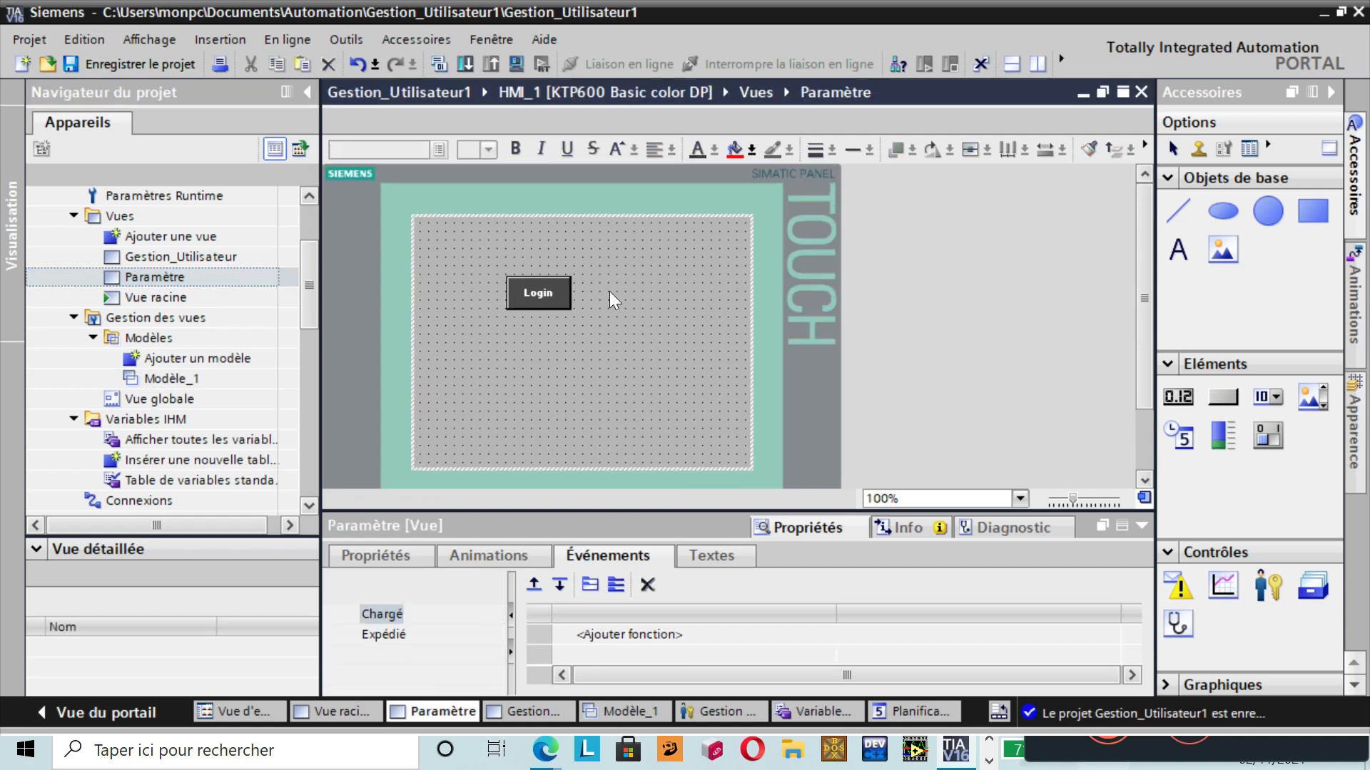
key("ctrl+v")
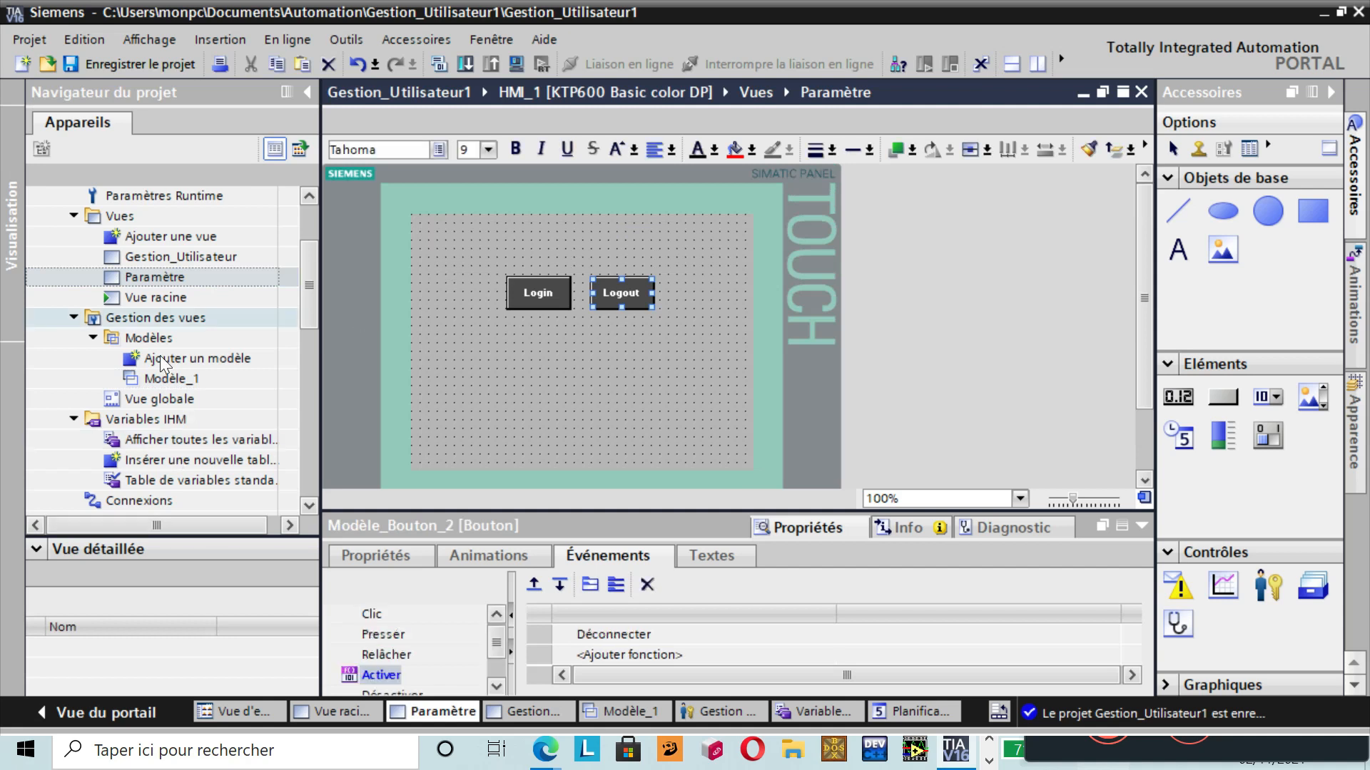
- Copy the user-name I/O field from Modèle_1 into the Paramètre view, below the Login and Logout buttons
left_click(171, 376)
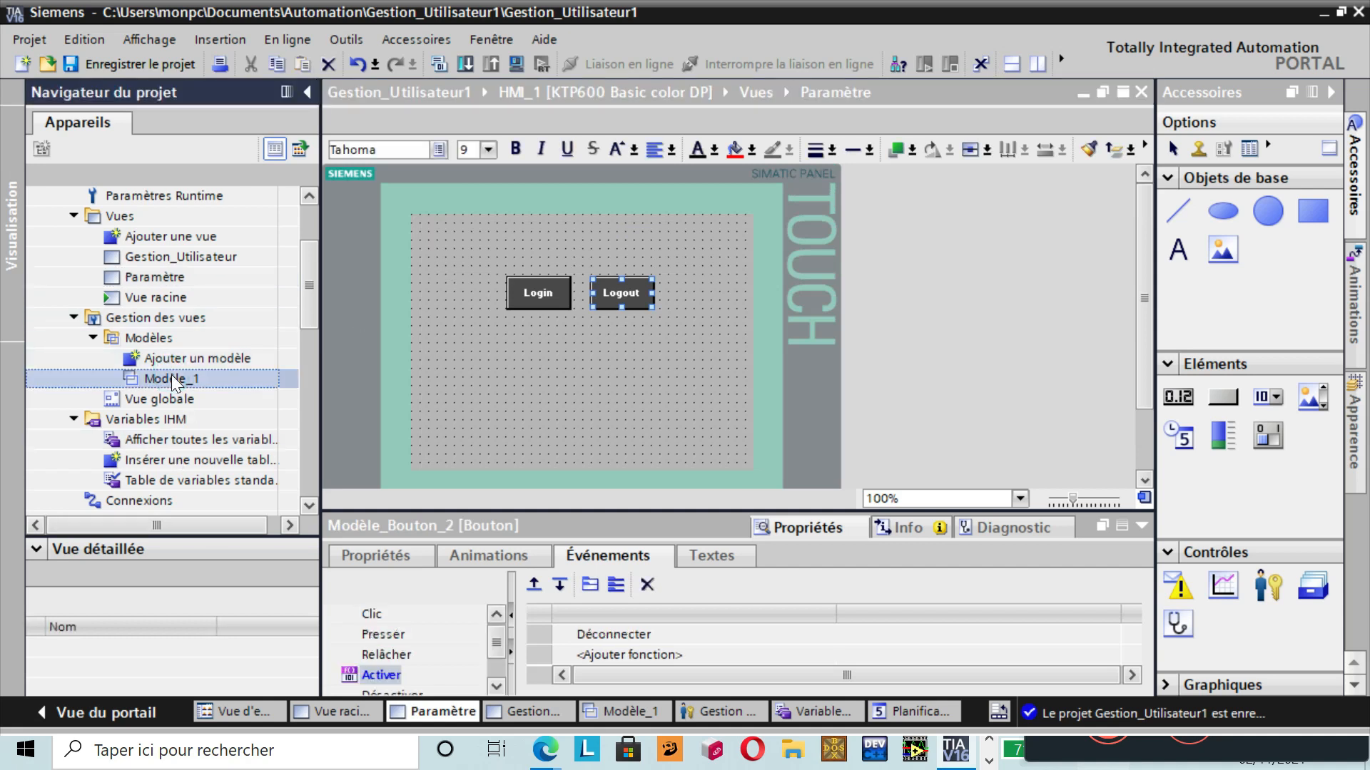
double_click(171, 376)
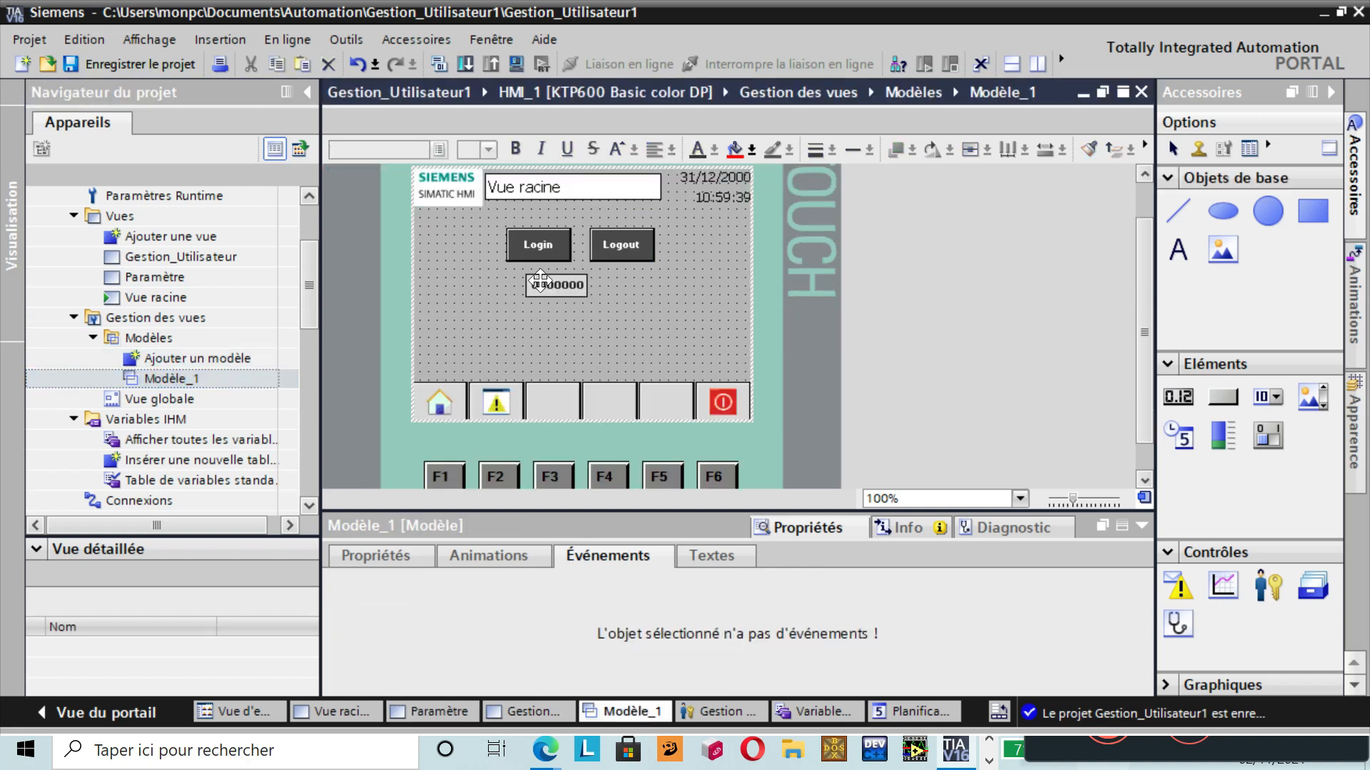
left_click(540, 280)
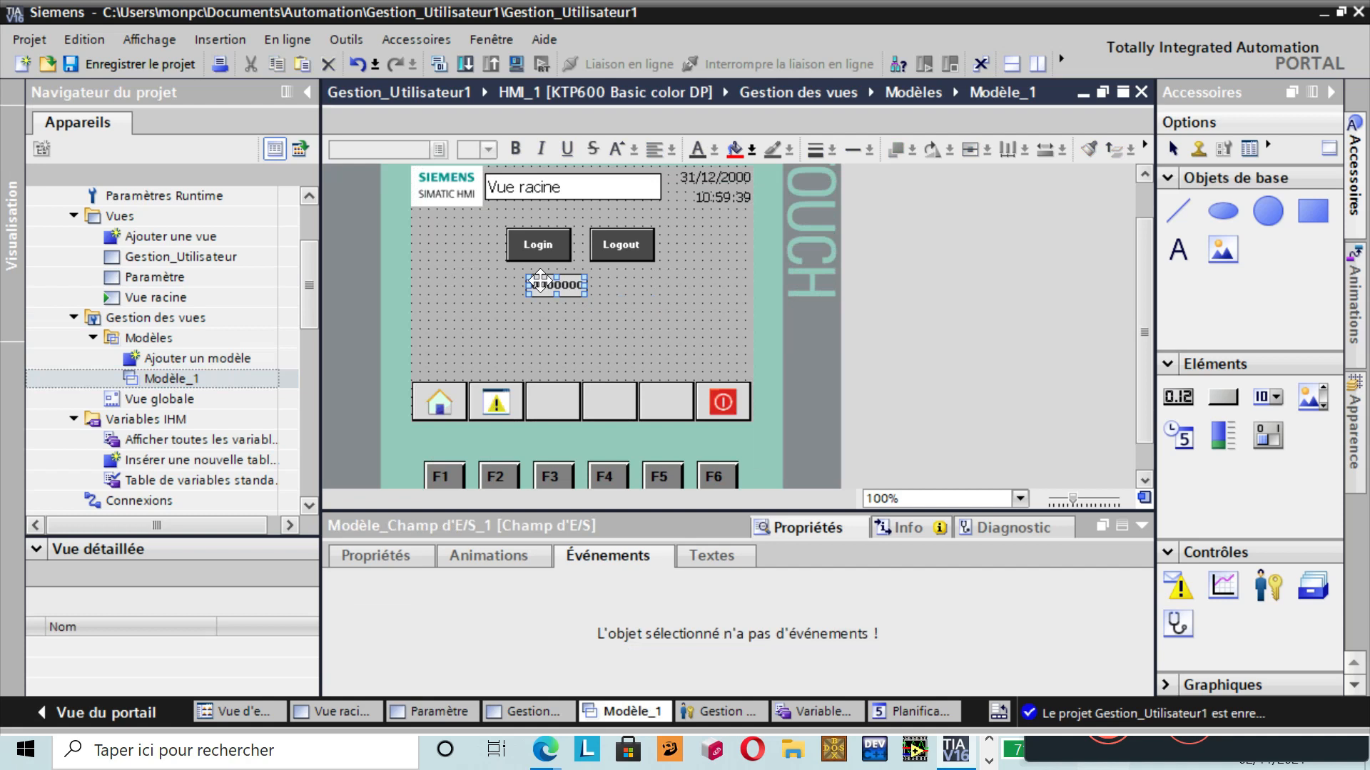
left_click(161, 282)
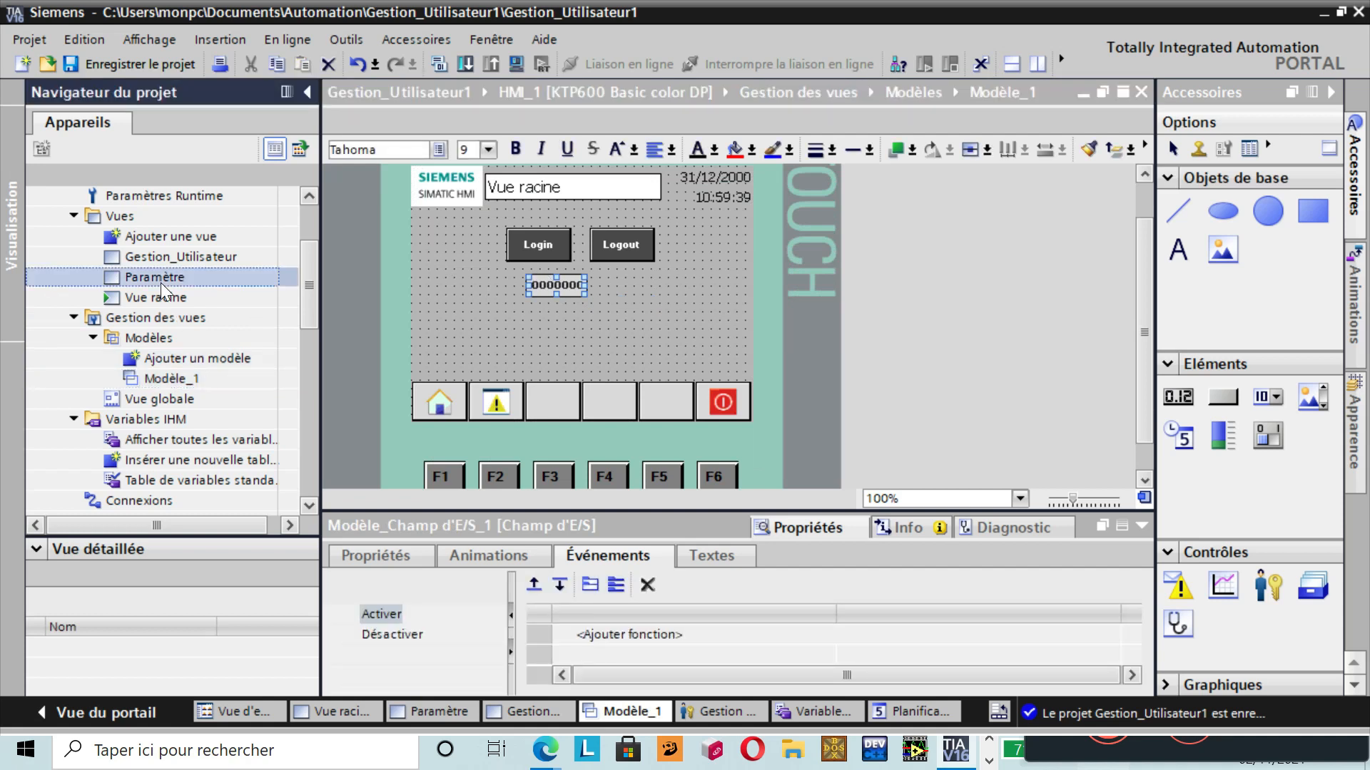
double_click(160, 282)
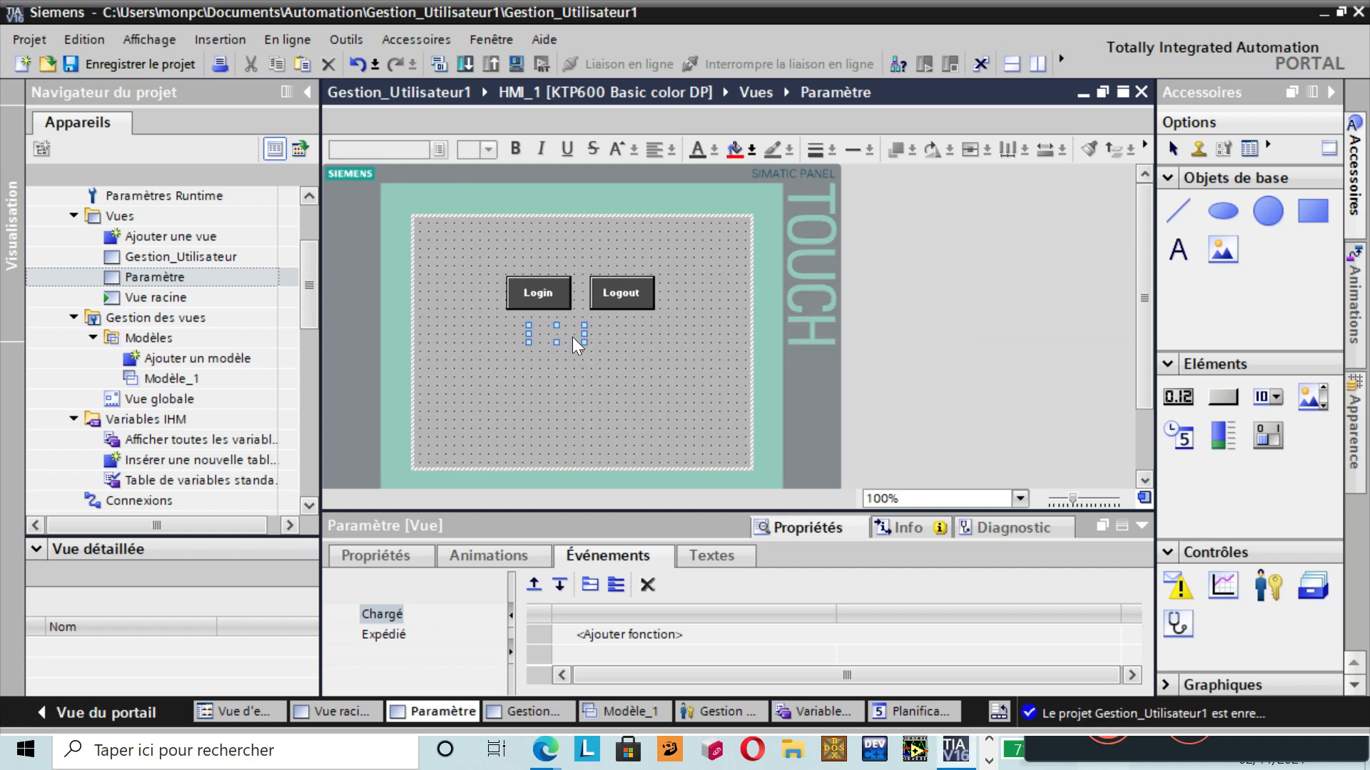
left_click(586, 335)
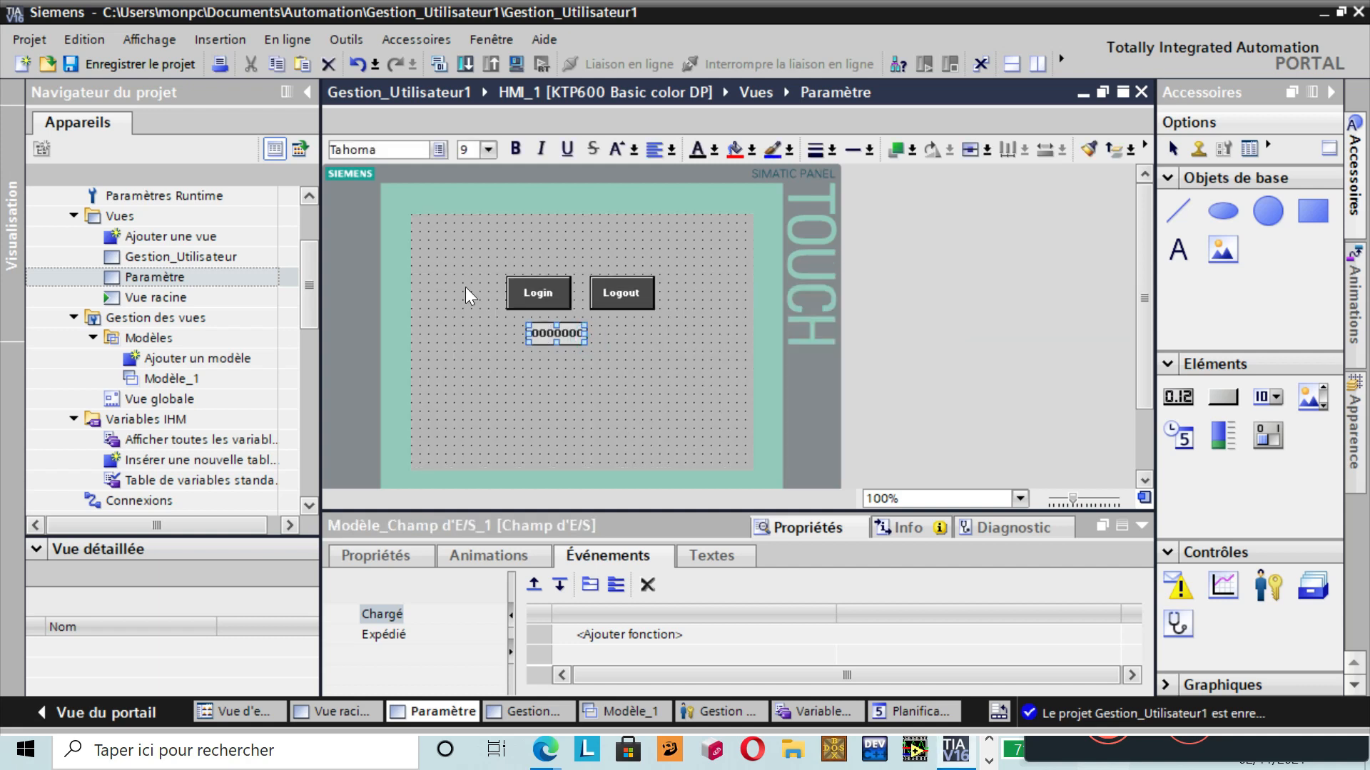
left_click(906, 280)
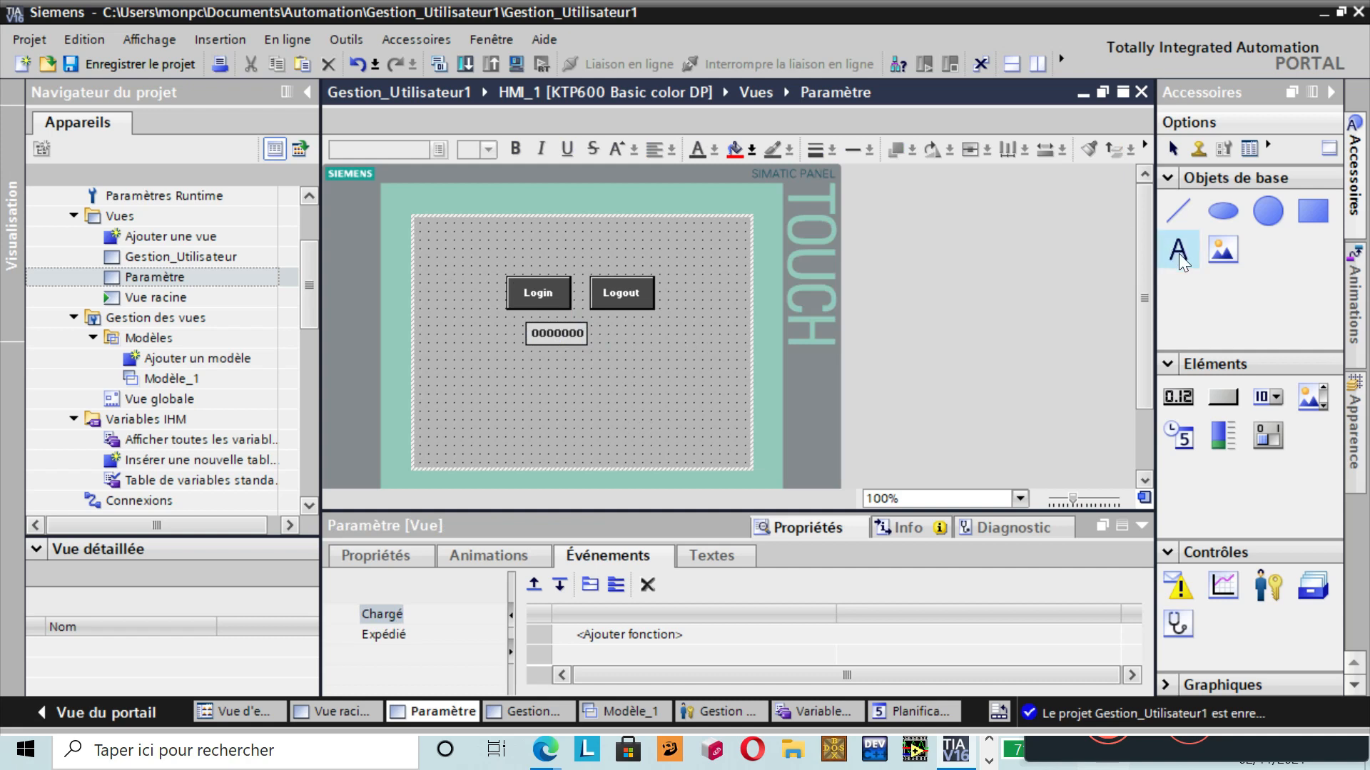
- Add a text field reading "Paramètre" to the Paramètre view, beside the Login button
left_click_drag(1178, 254, 487, 298)
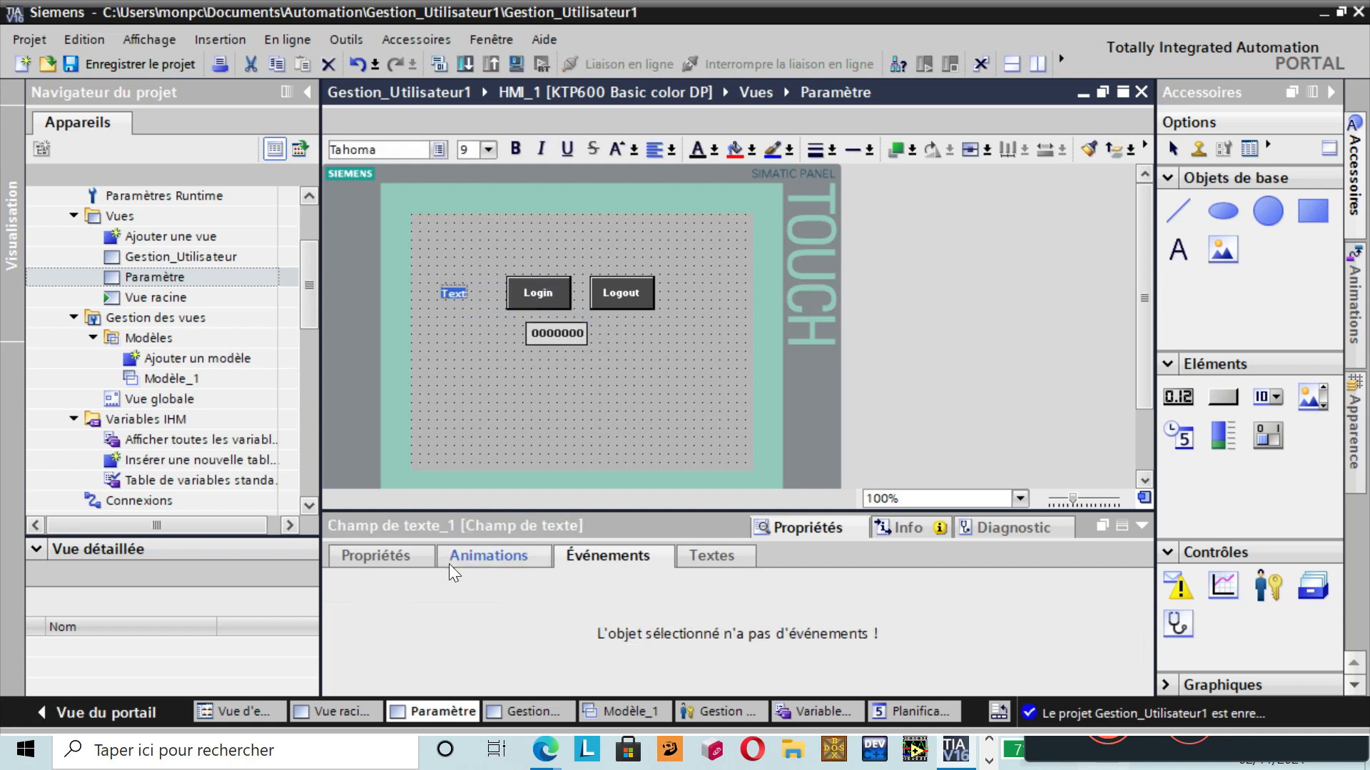
left_click(389, 554)
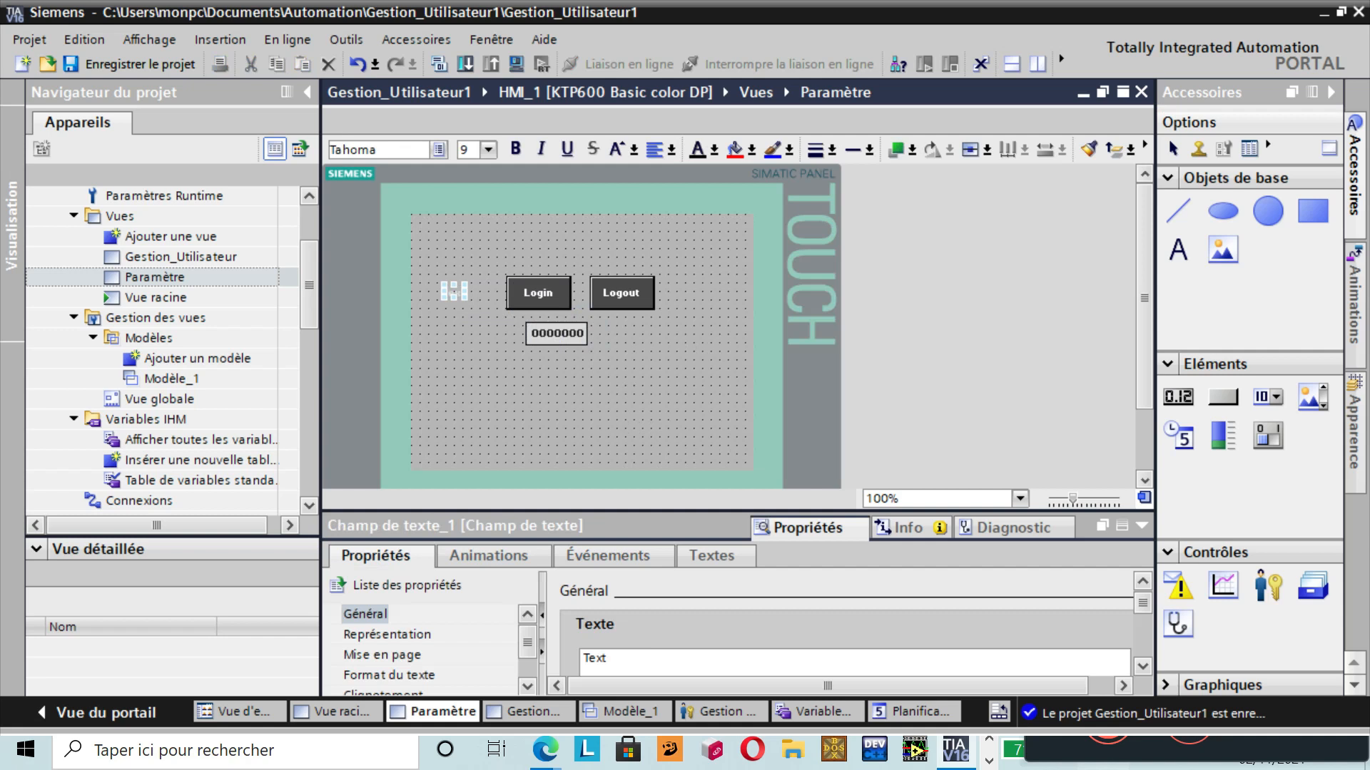
left_click(638, 663)
key("BackSpace")
key("BackSpace")
key("BackSpace")
key("BackSpace")
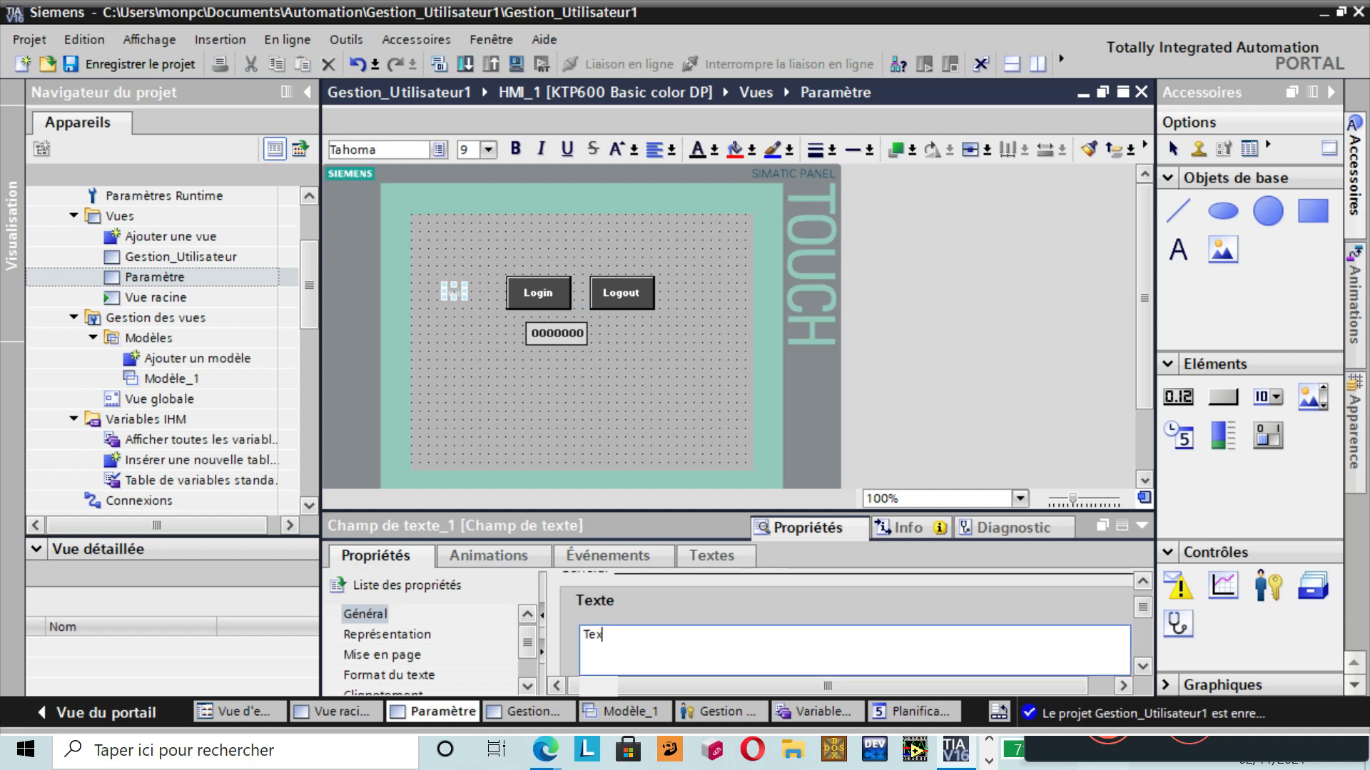
key("Caps_Lock")
type("P")
key("Caps_Lock")
type("aramètre")
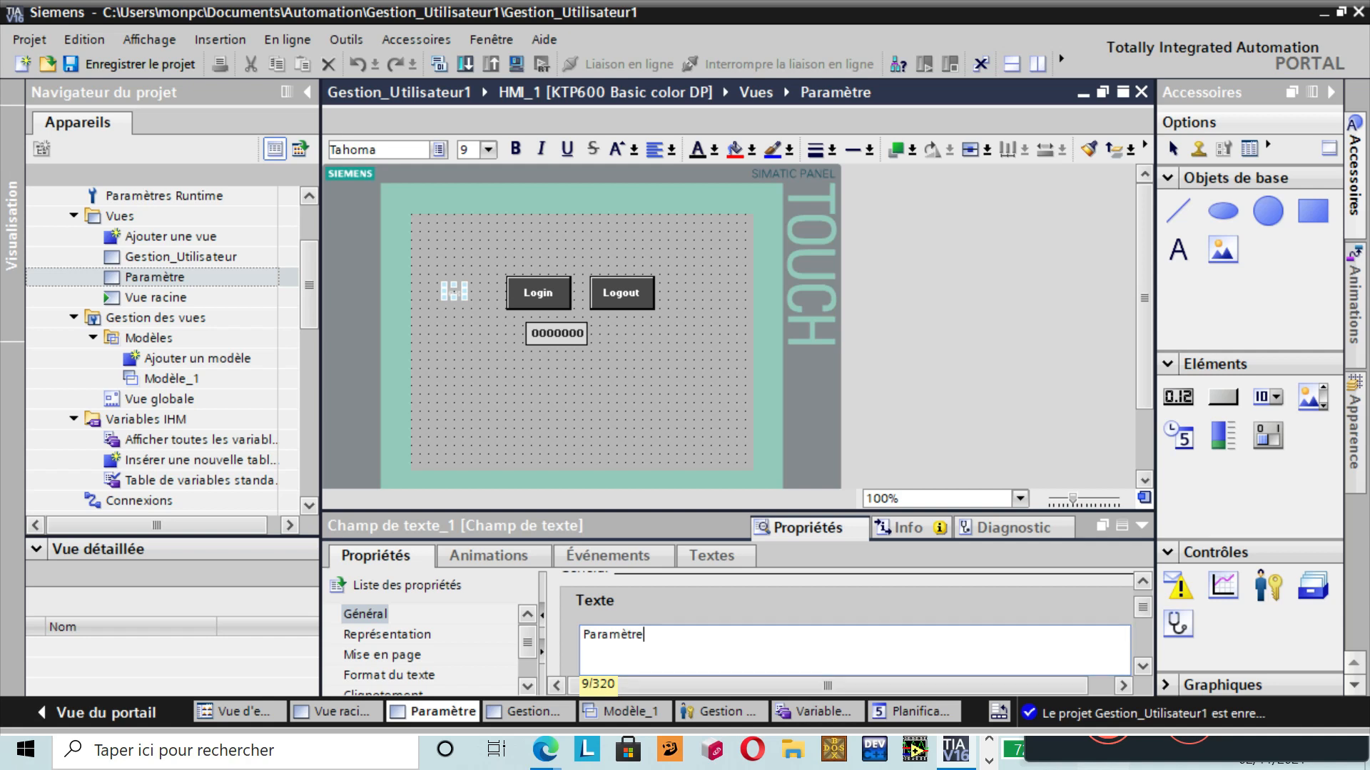
- Set the font of the "Paramètre" text field to Tahoma, bold italic, size 13
scroll(1142, 670, "down", 5)
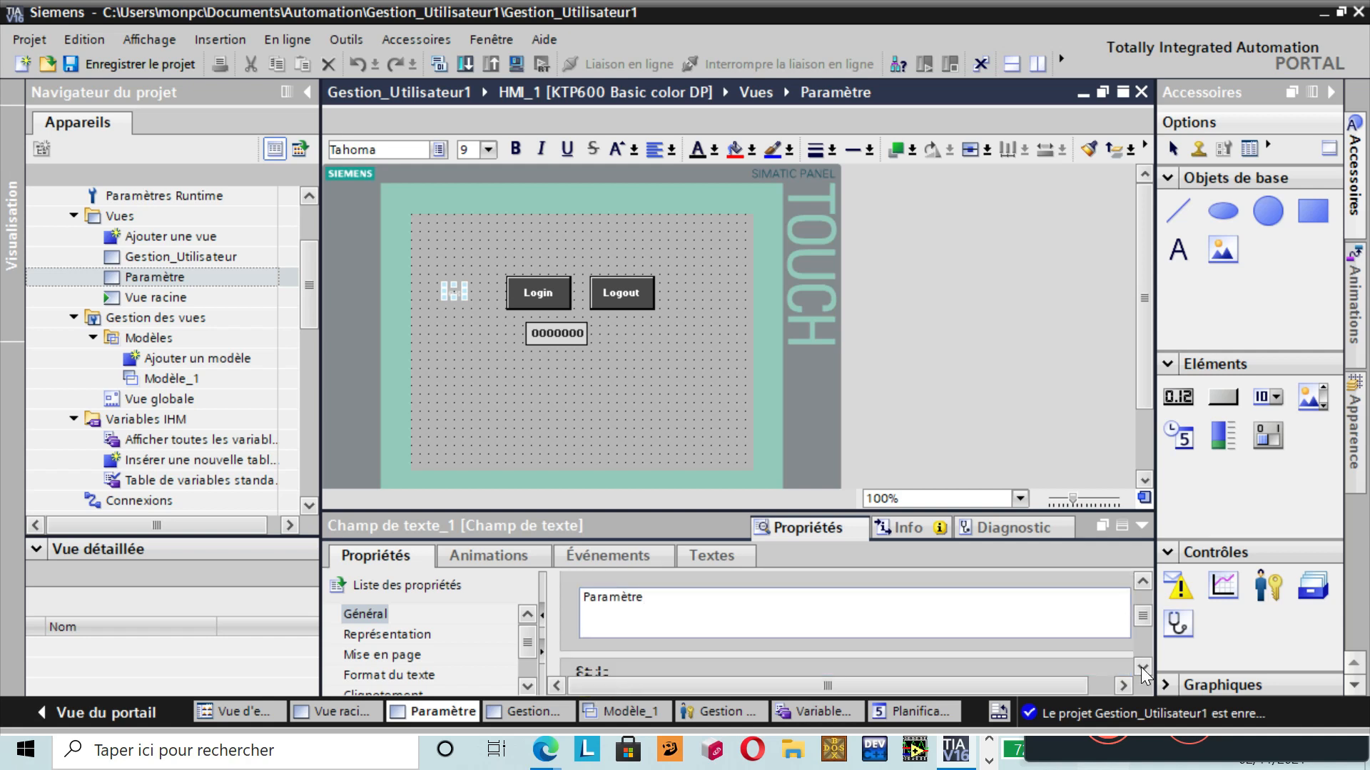
left_click(1141, 667)
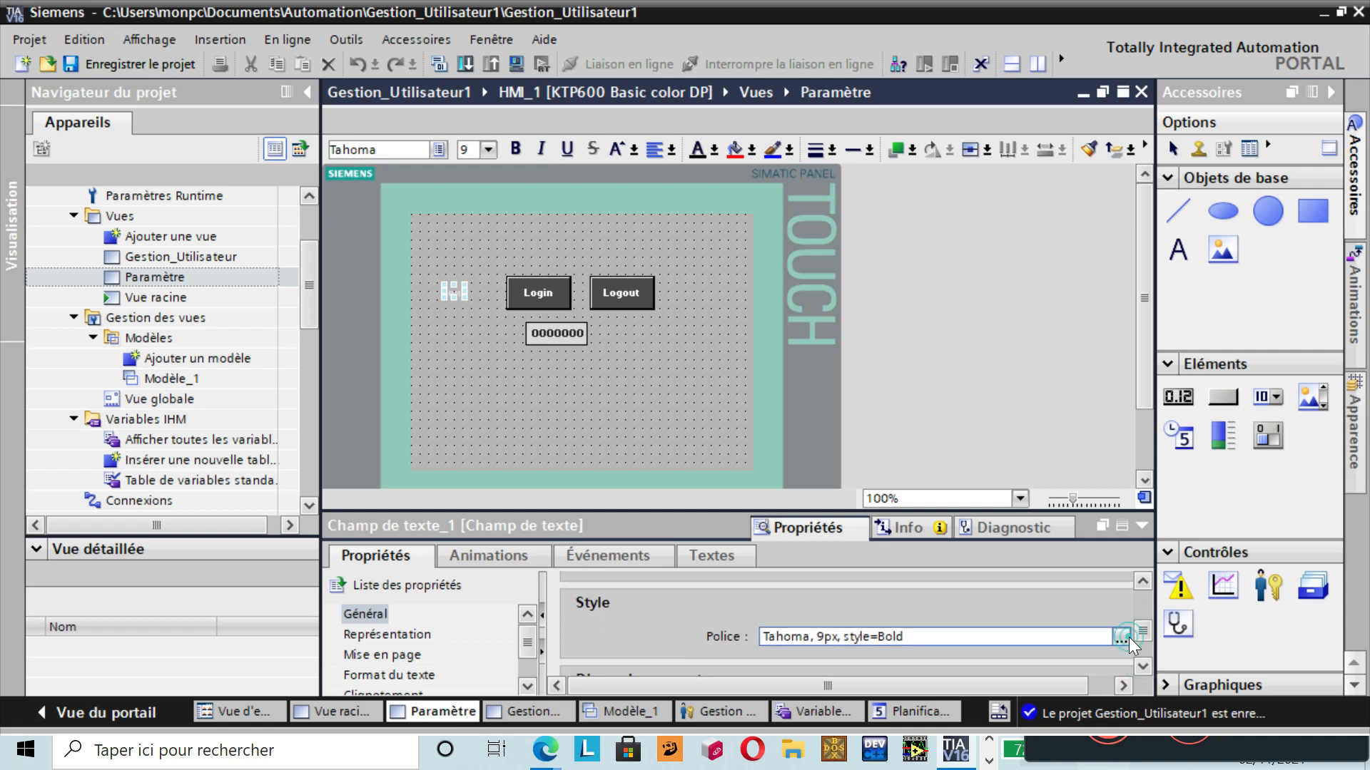
left_click(1124, 637)
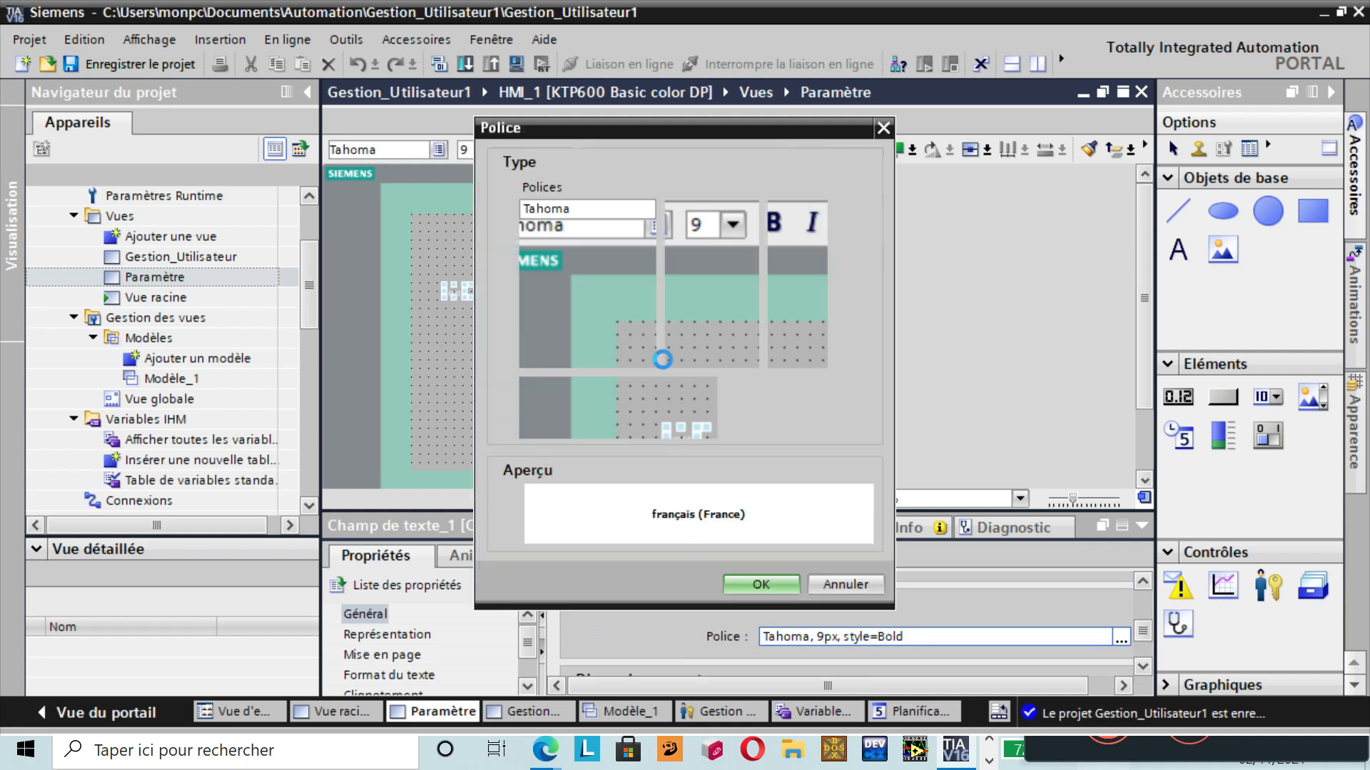
left_click(676, 288)
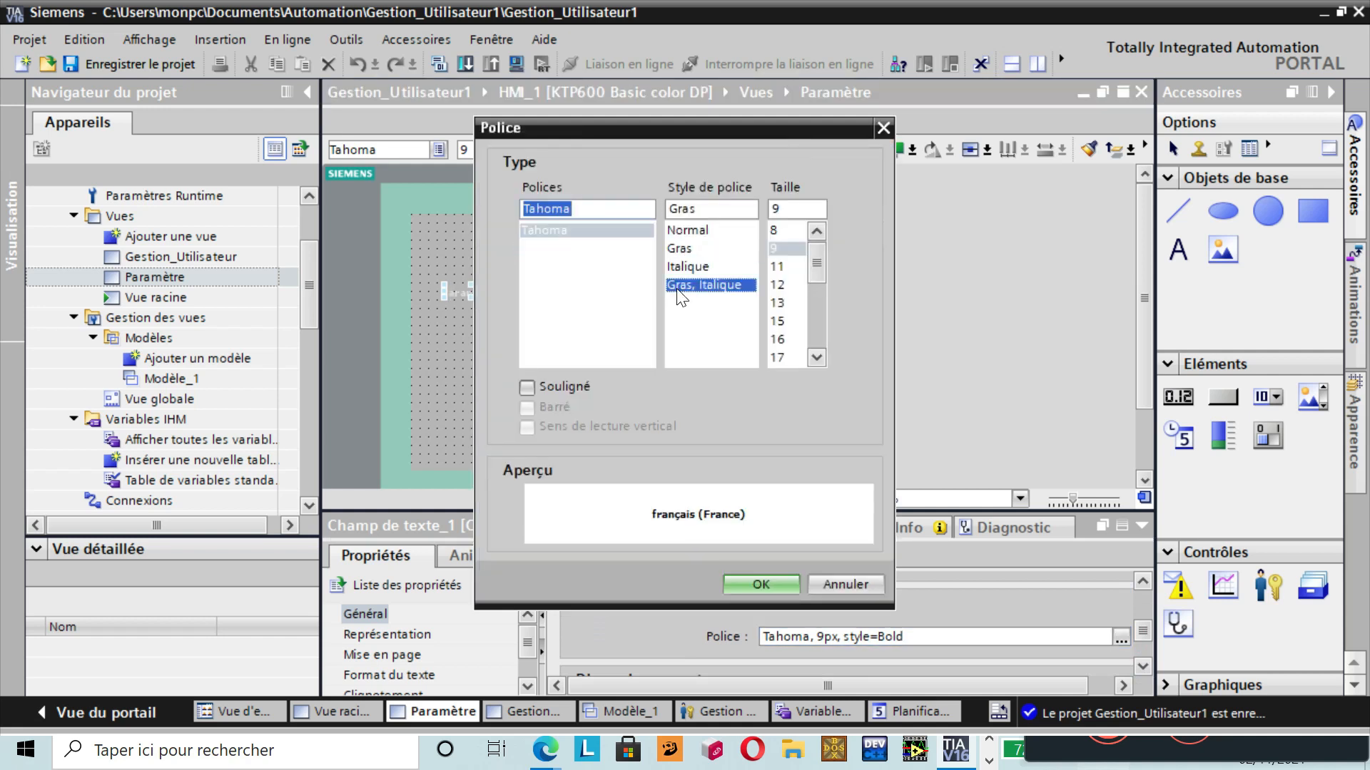
left_click(778, 302)
left_click(766, 586)
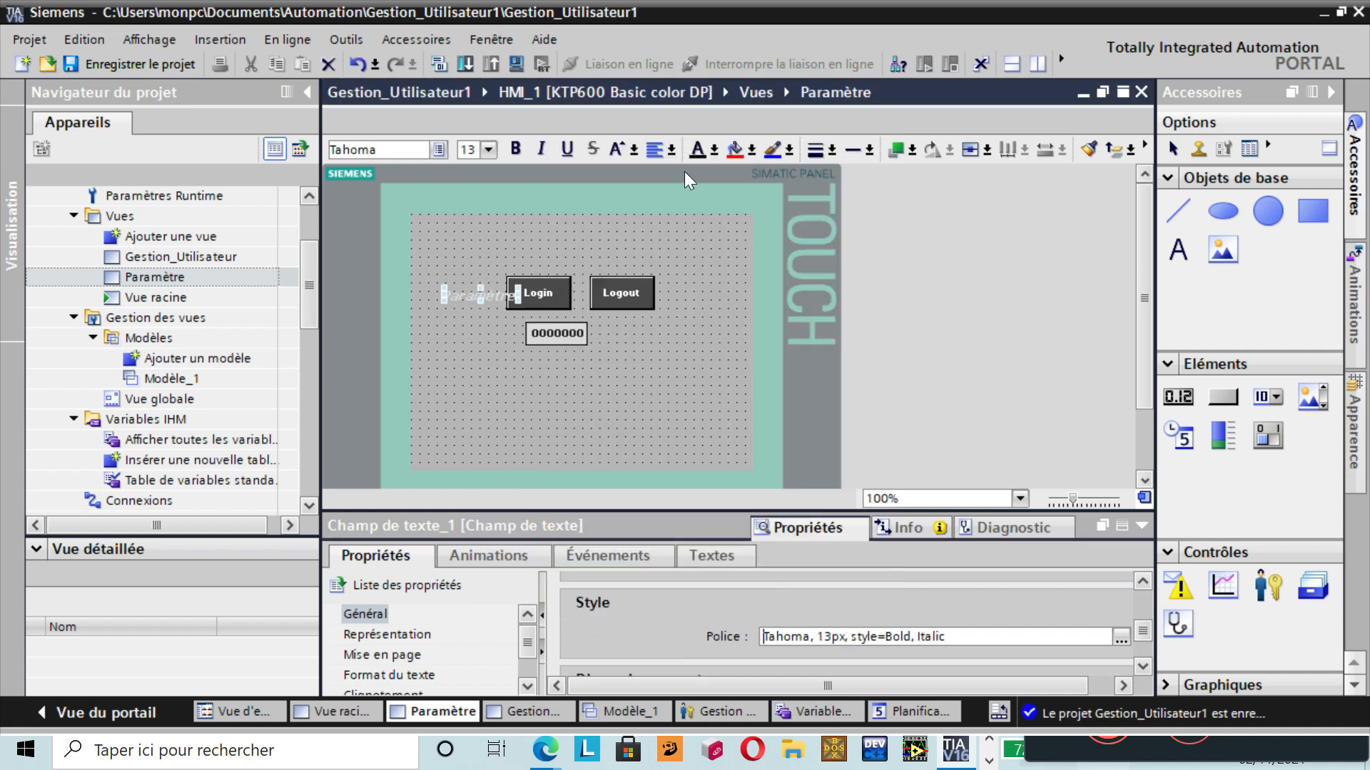
- Colour the "Paramètre" text black and remove its italic style
left_click(713, 148)
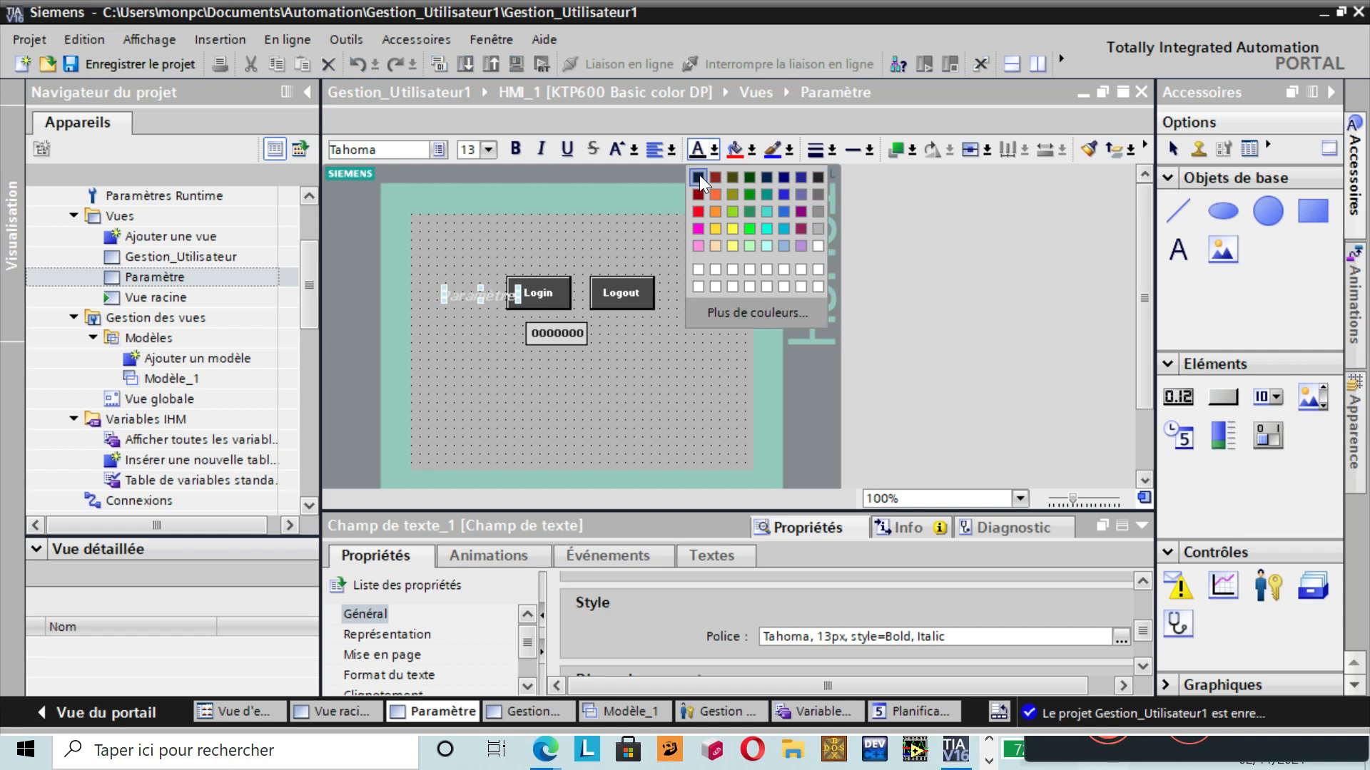
left_click(699, 174)
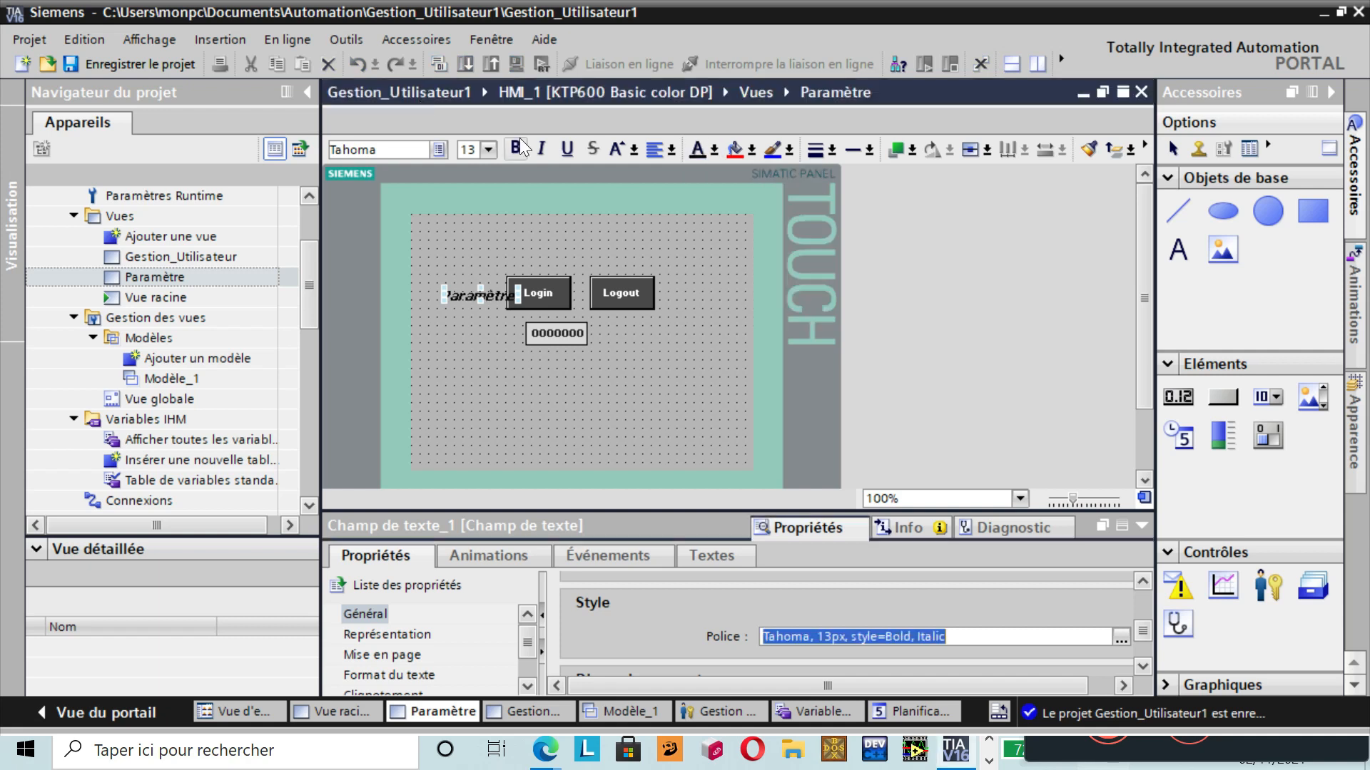
left_click(544, 149)
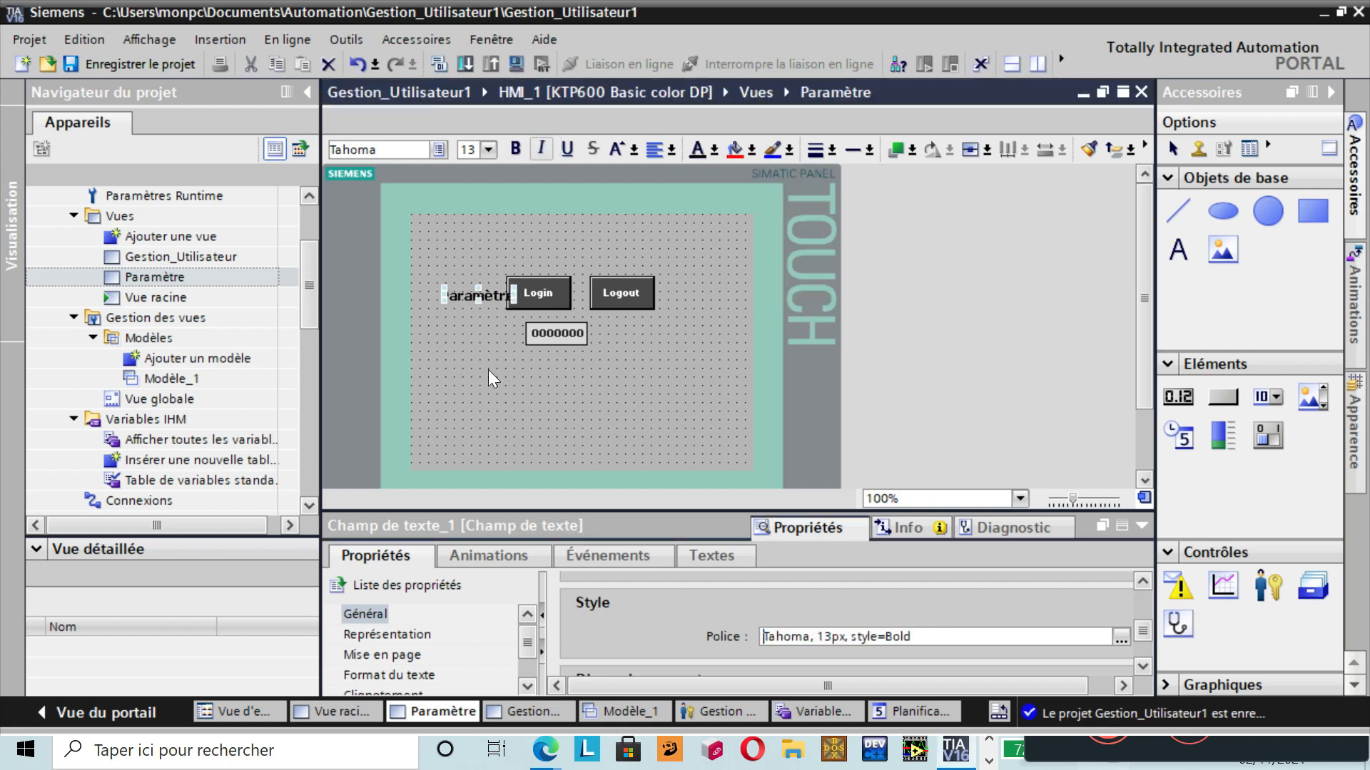
- Move the "Paramètre" text clear of the Login button so it sits just to its left
mouse_move(477, 292)
left_mouse_down()
mouse_move(434, 293)
mouse_move(450, 291)
left_mouse_up()
left_click(474, 336)
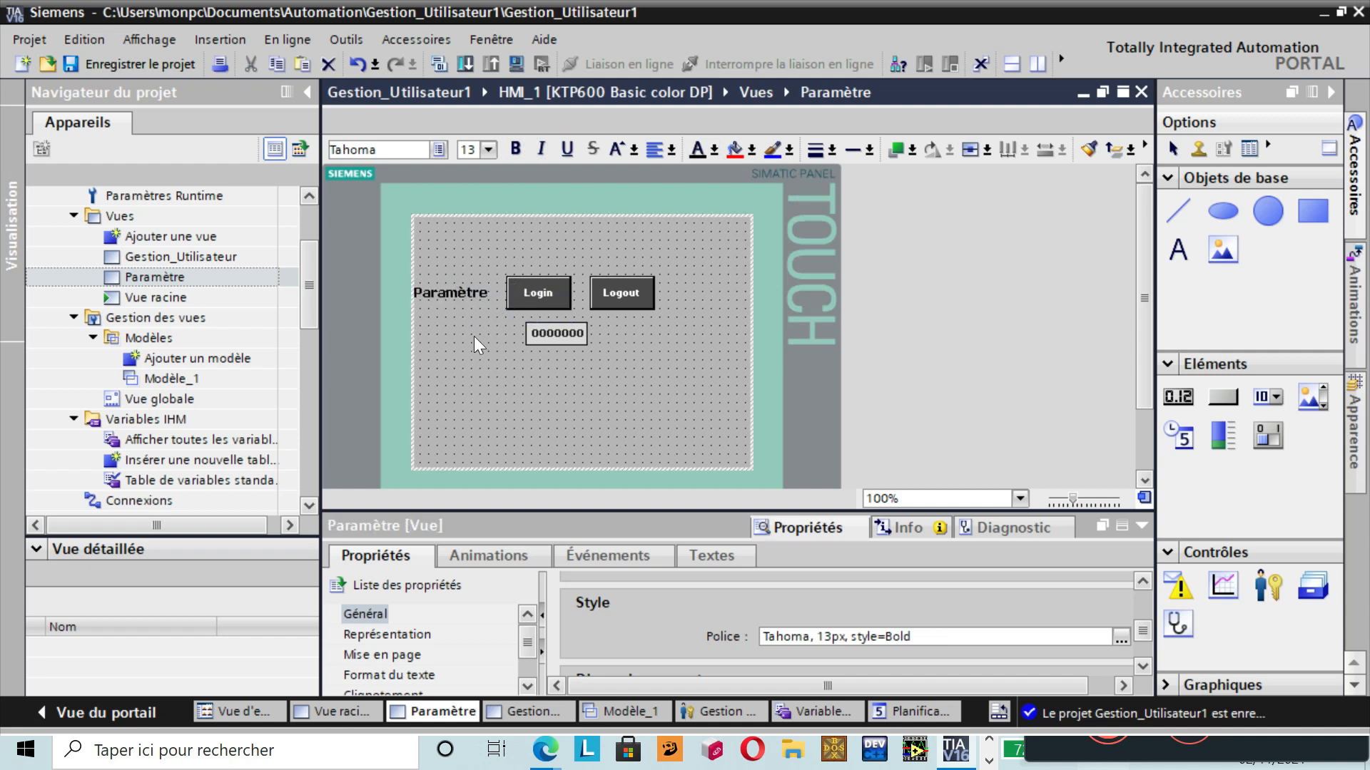
left_click(456, 293)
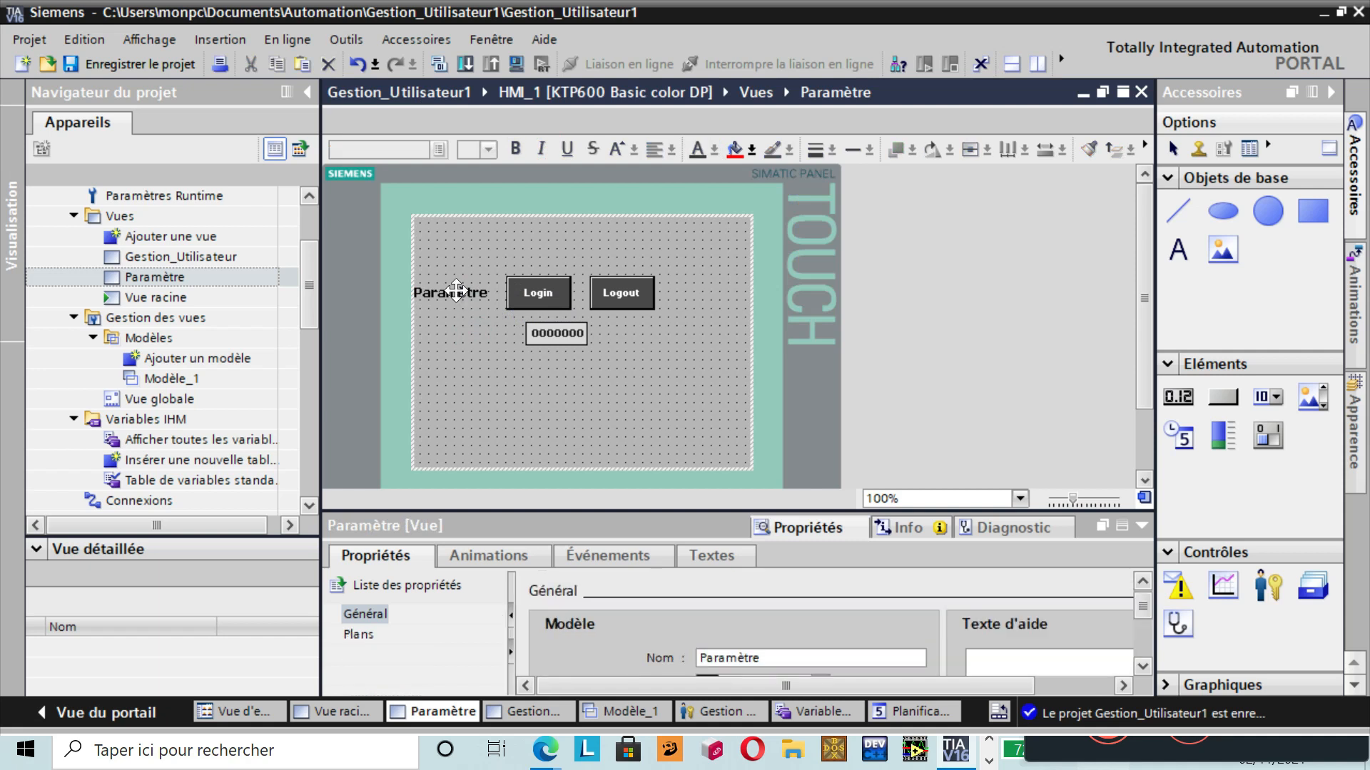
left_click_drag(456, 292, 472, 296)
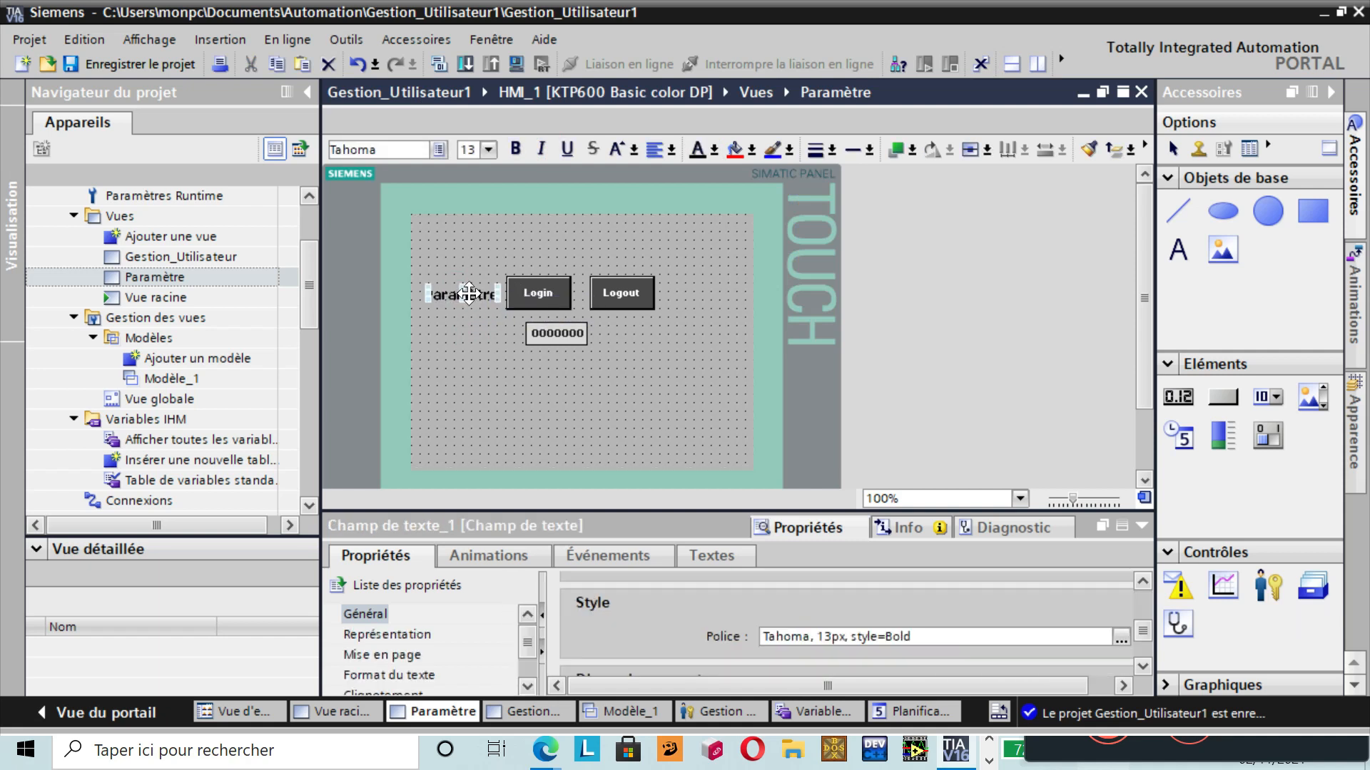
left_click(498, 367)
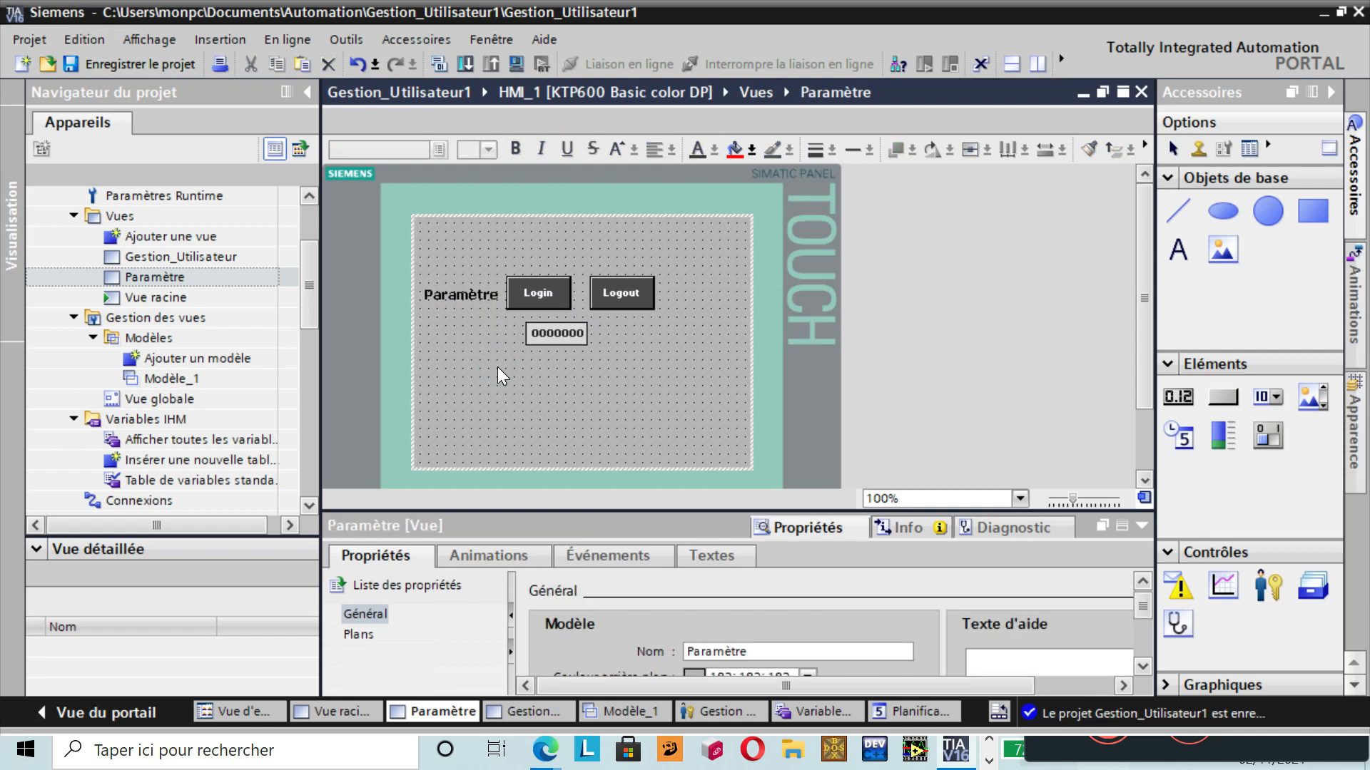
- Save the project and open the template Modèle_1 for editing
left_click(96, 61)
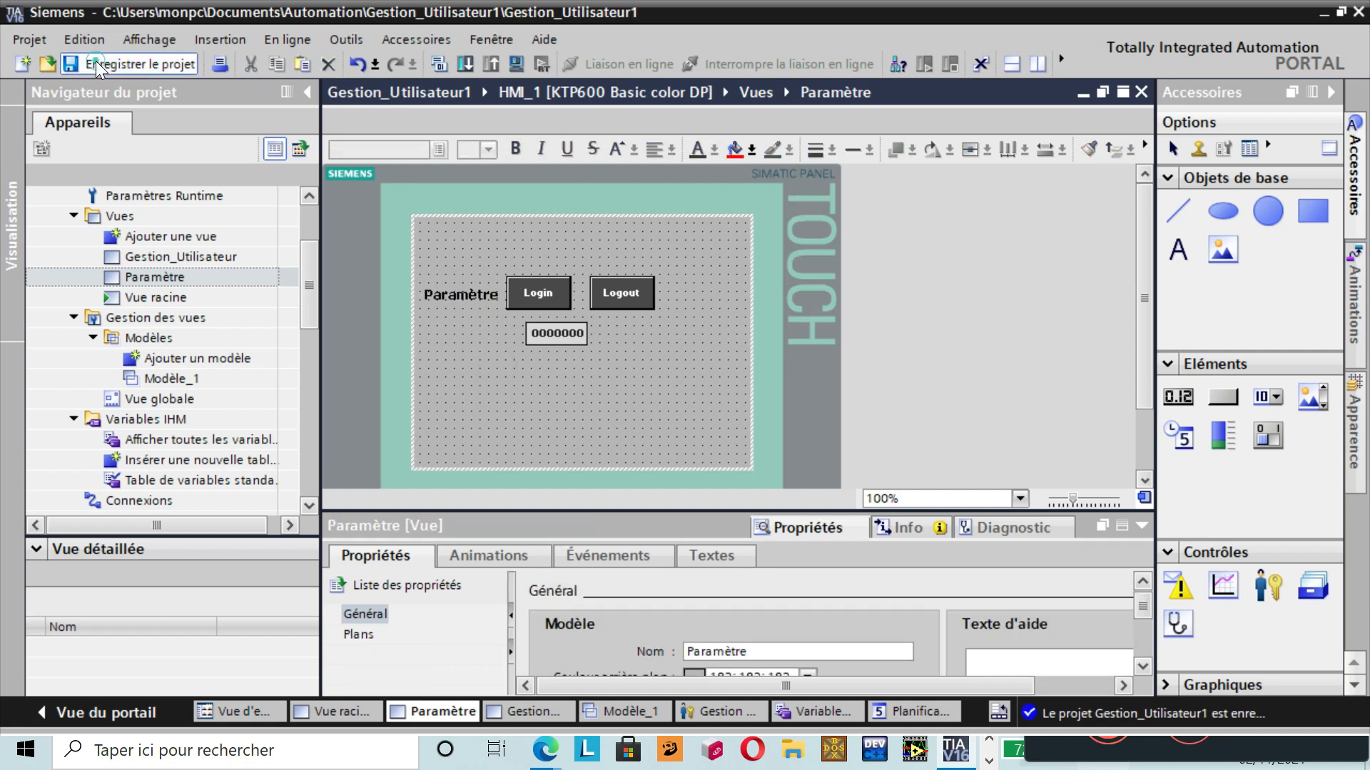
left_click(1032, 749)
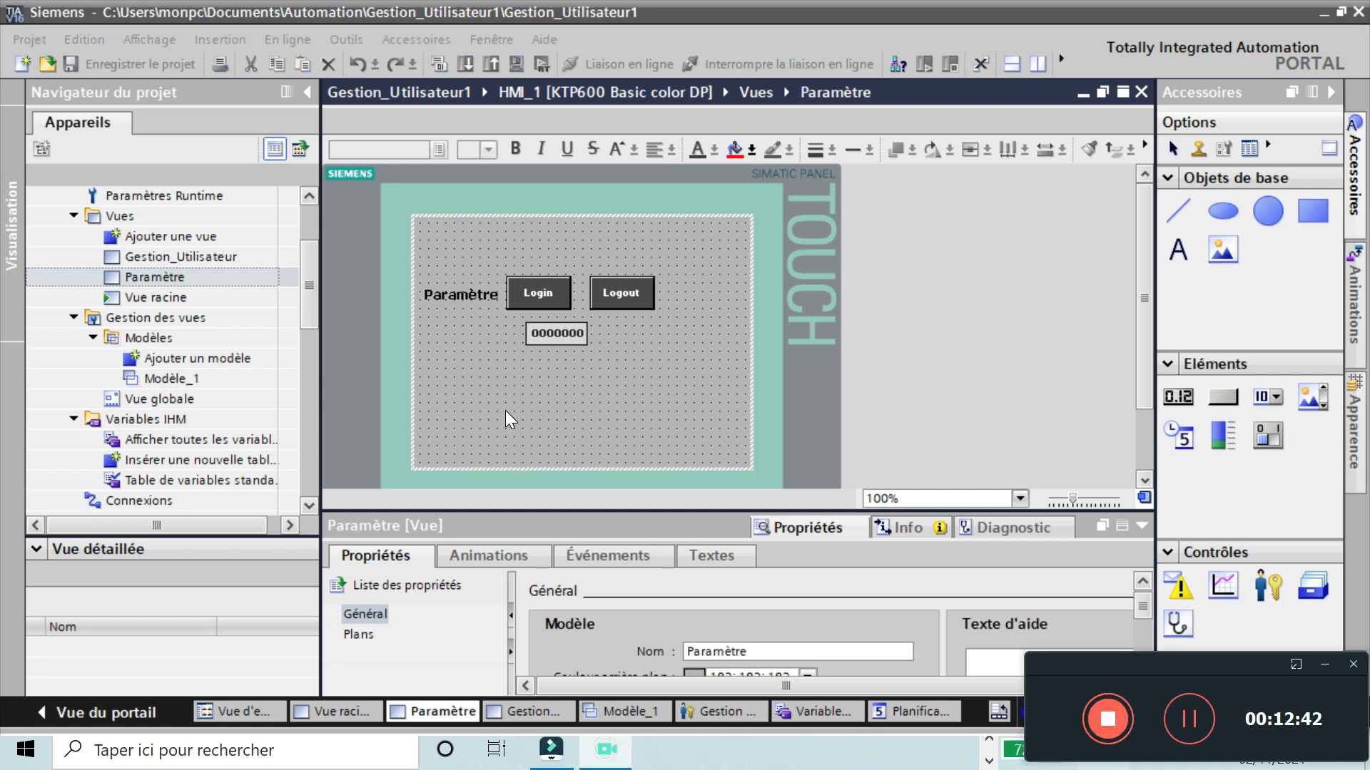
key("ctrl+s")
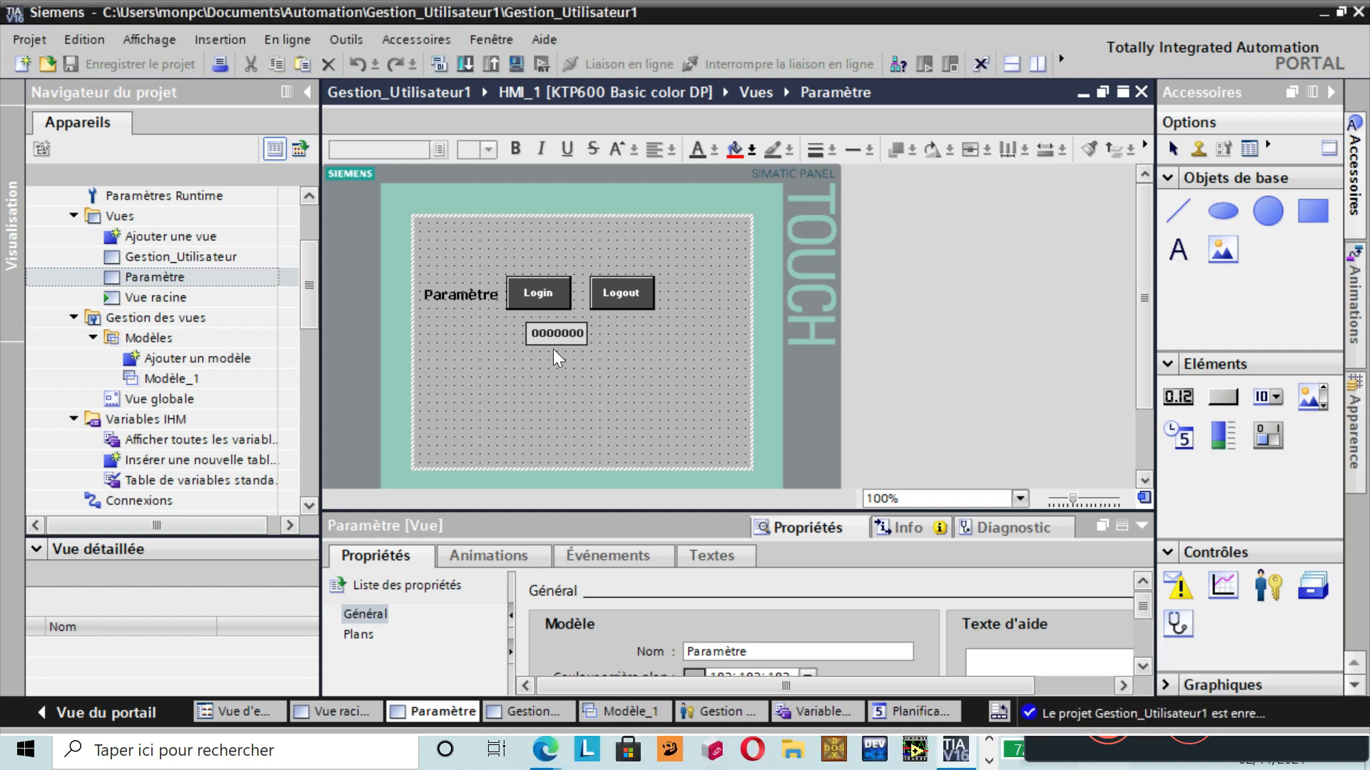
left_click(173, 376)
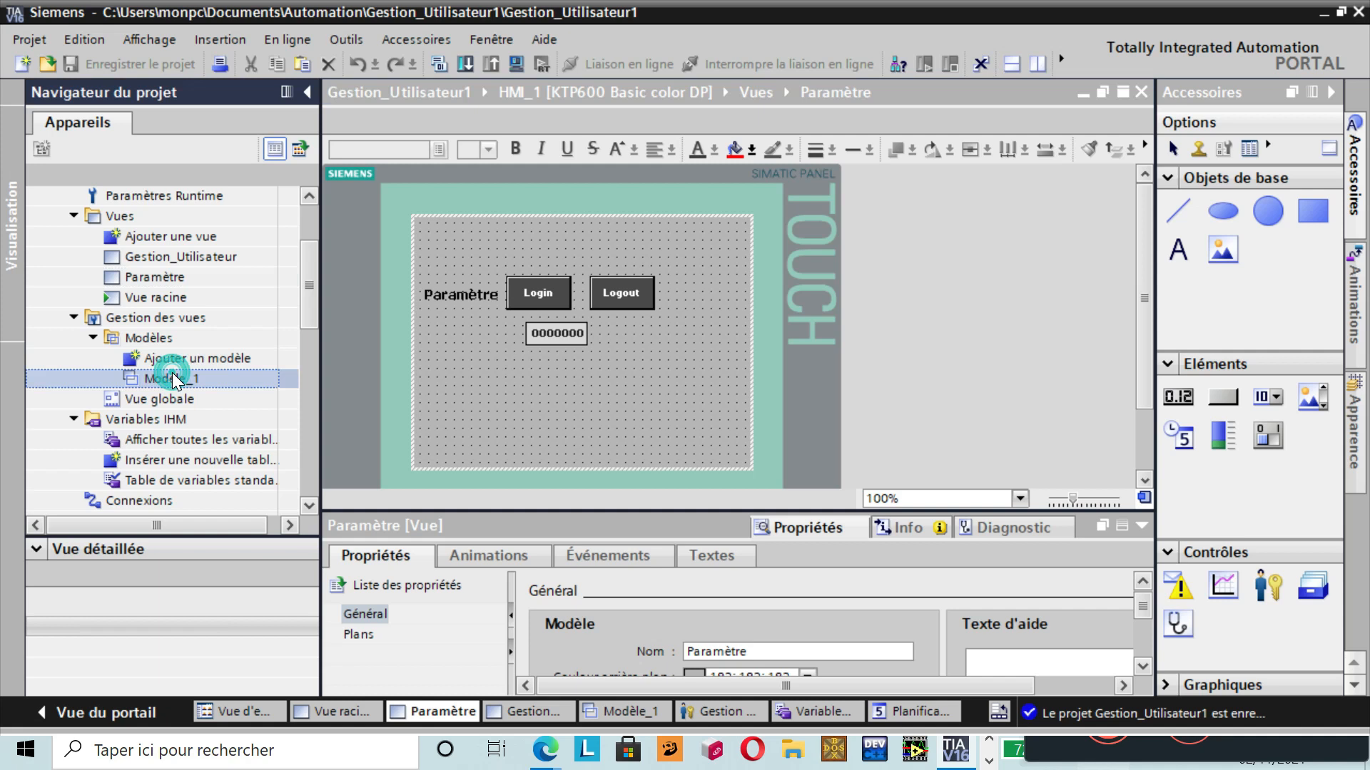
double_click(173, 377)
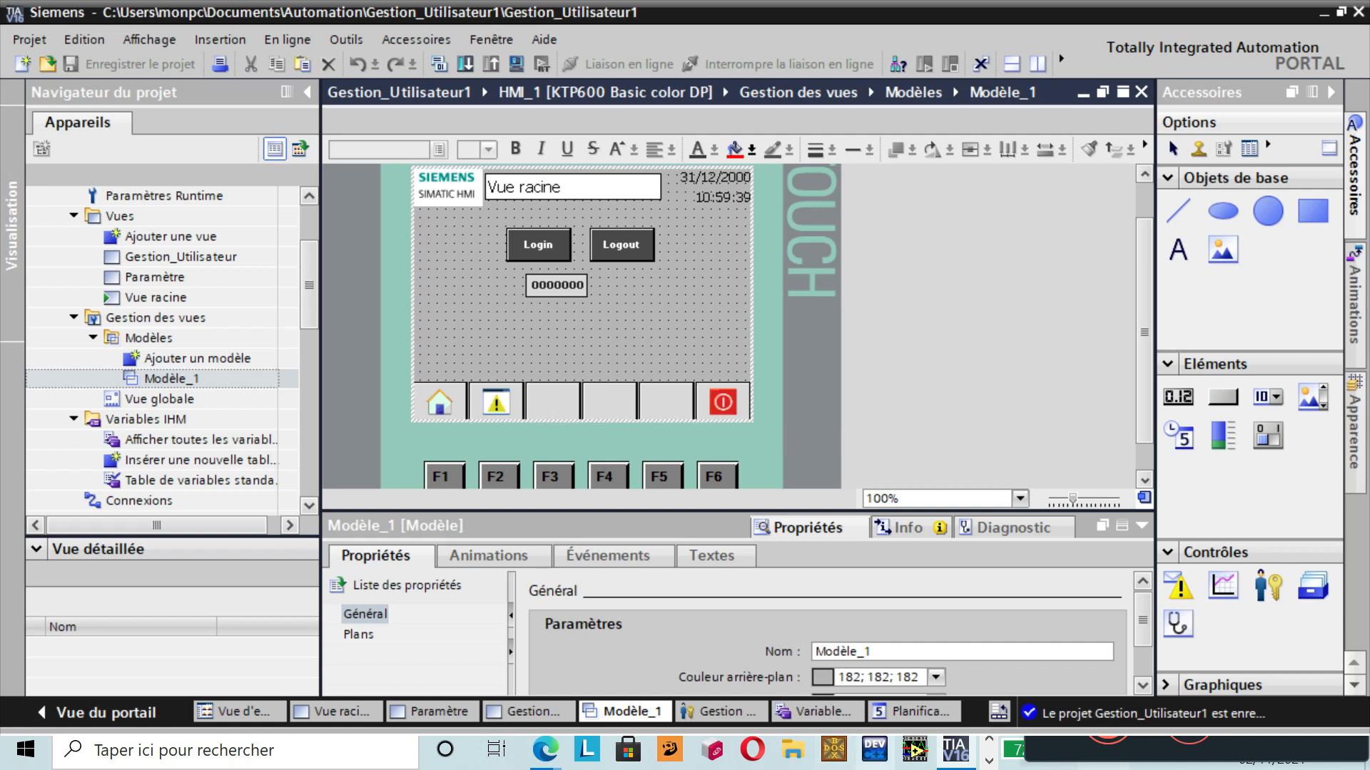
- Switch to File Explorer and open the Images folder
left_click(793, 750)
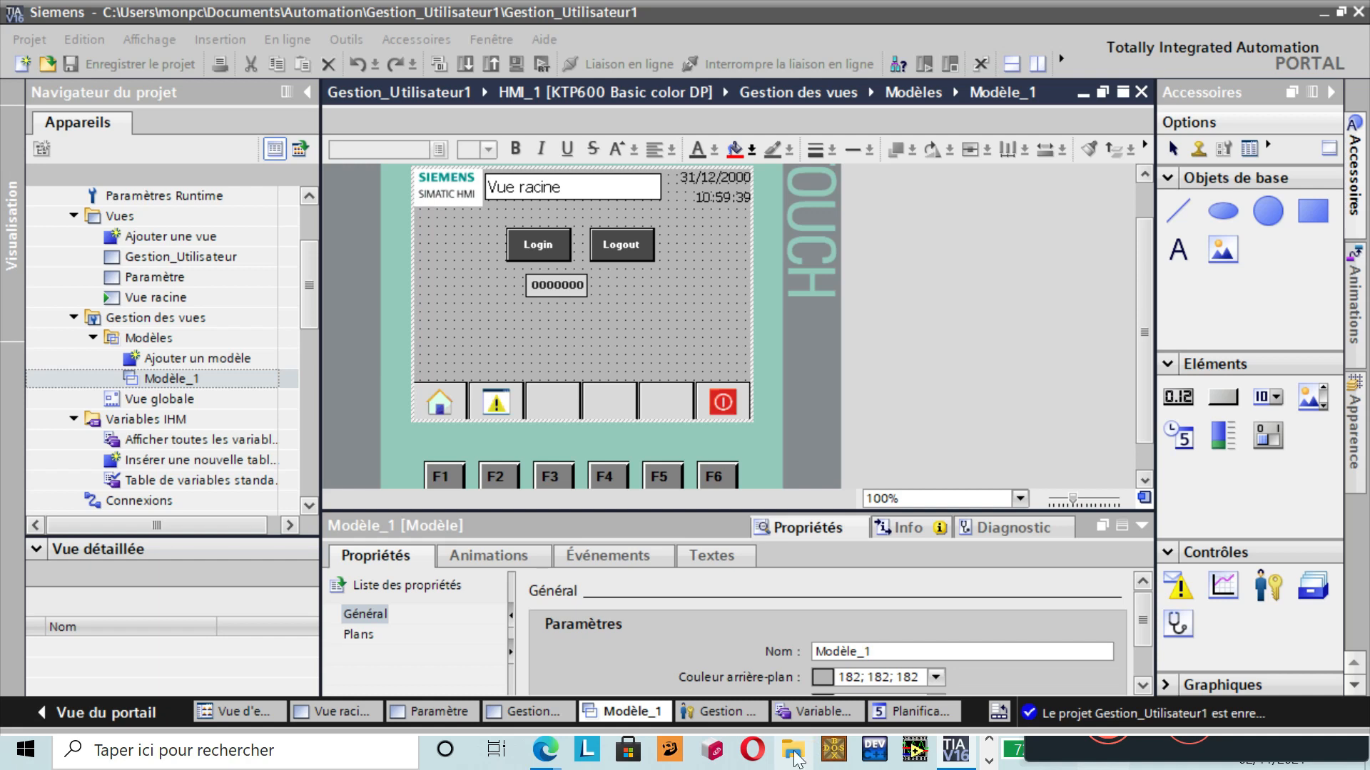
left_click(795, 754)
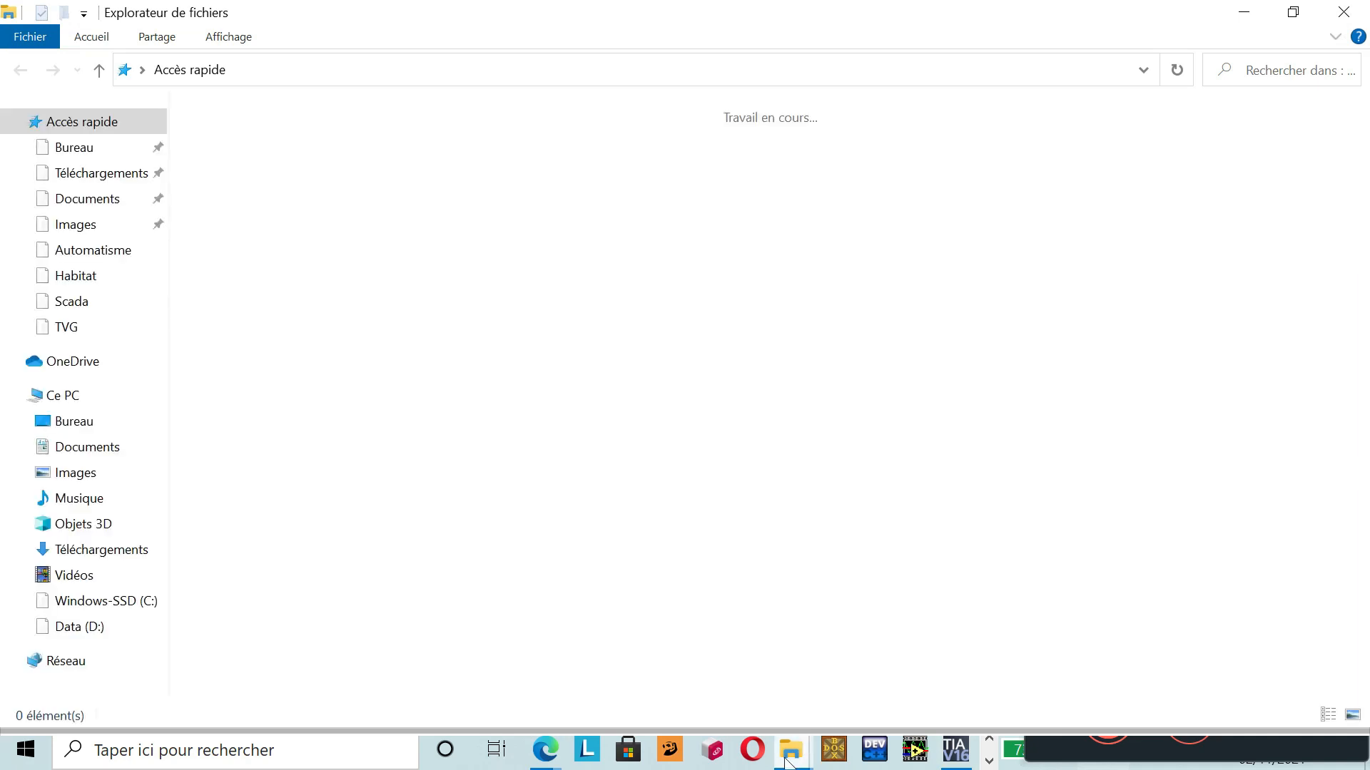
left_click(785, 760)
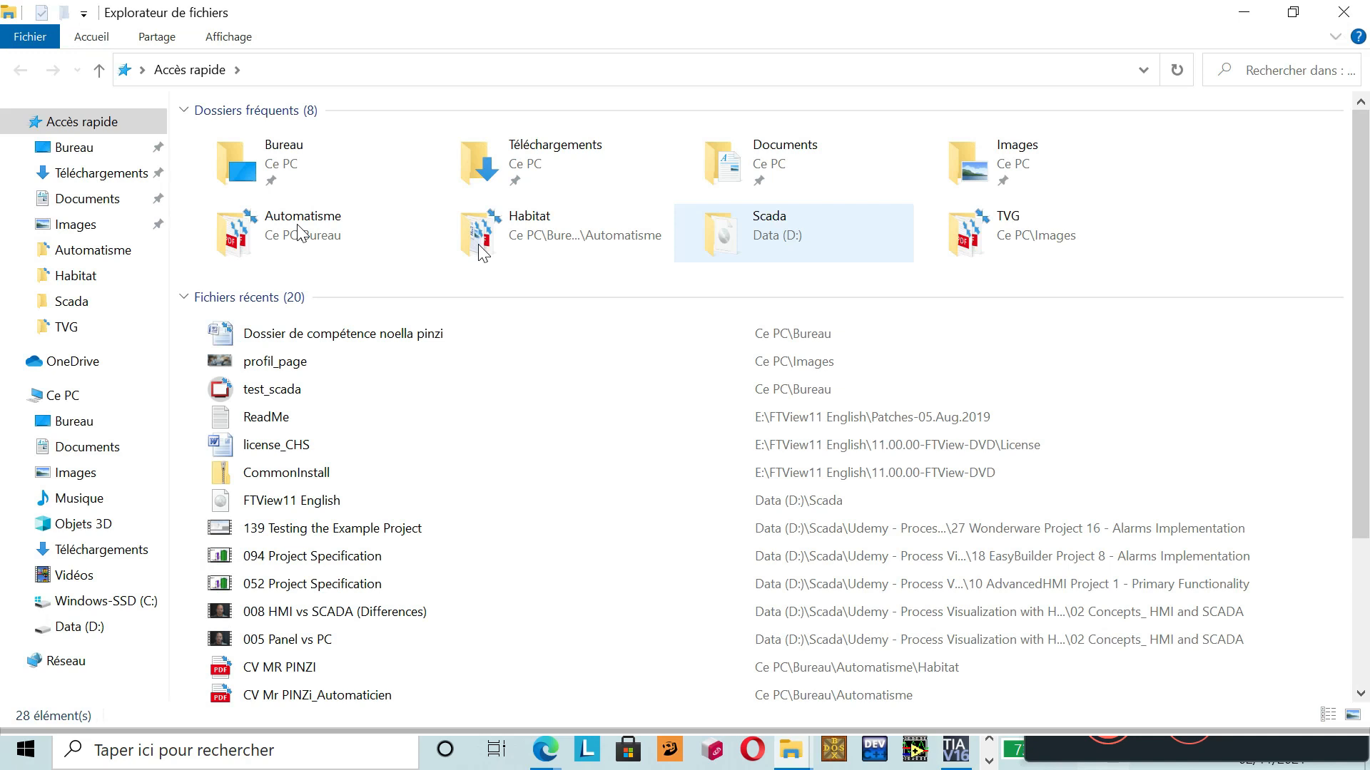
left_click(74, 225)
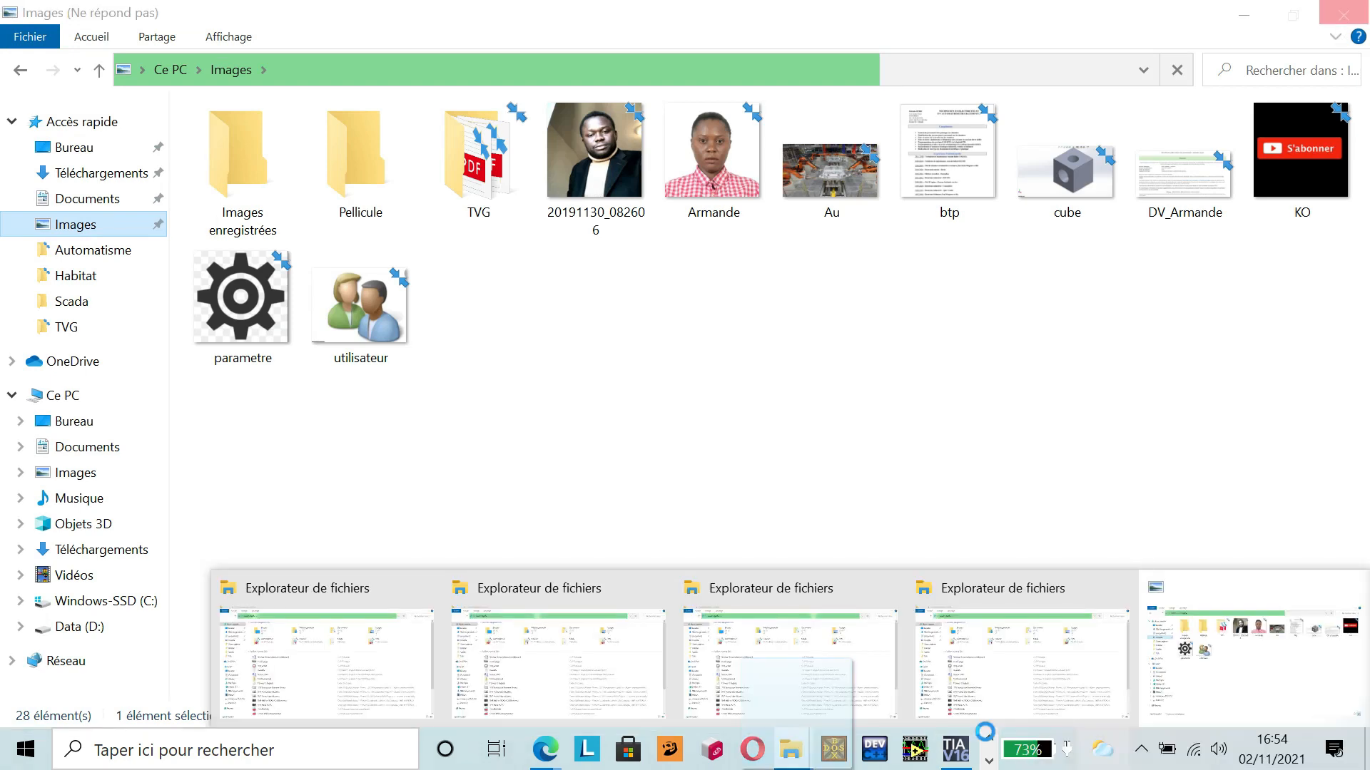
- Try to close the surplus File Explorer windows
left_click(1344, 14)
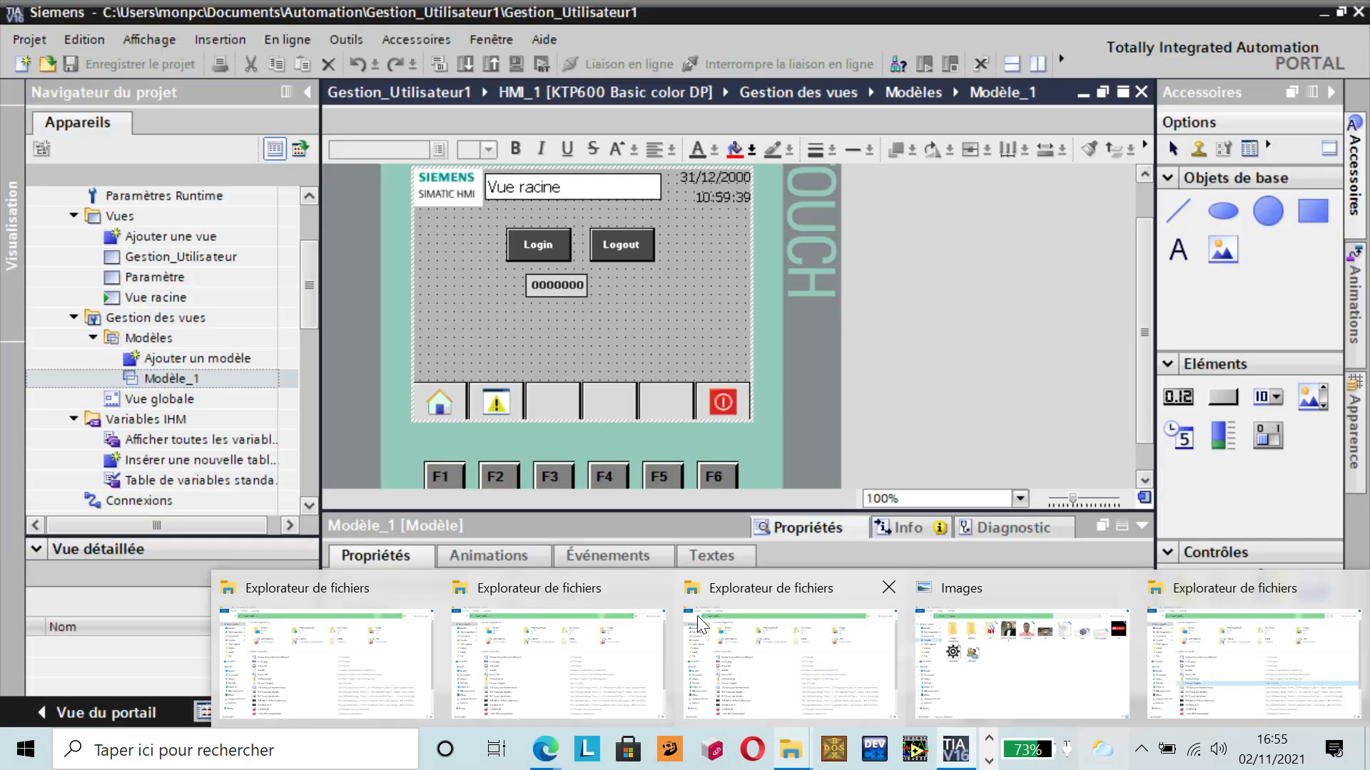
left_click(888, 589)
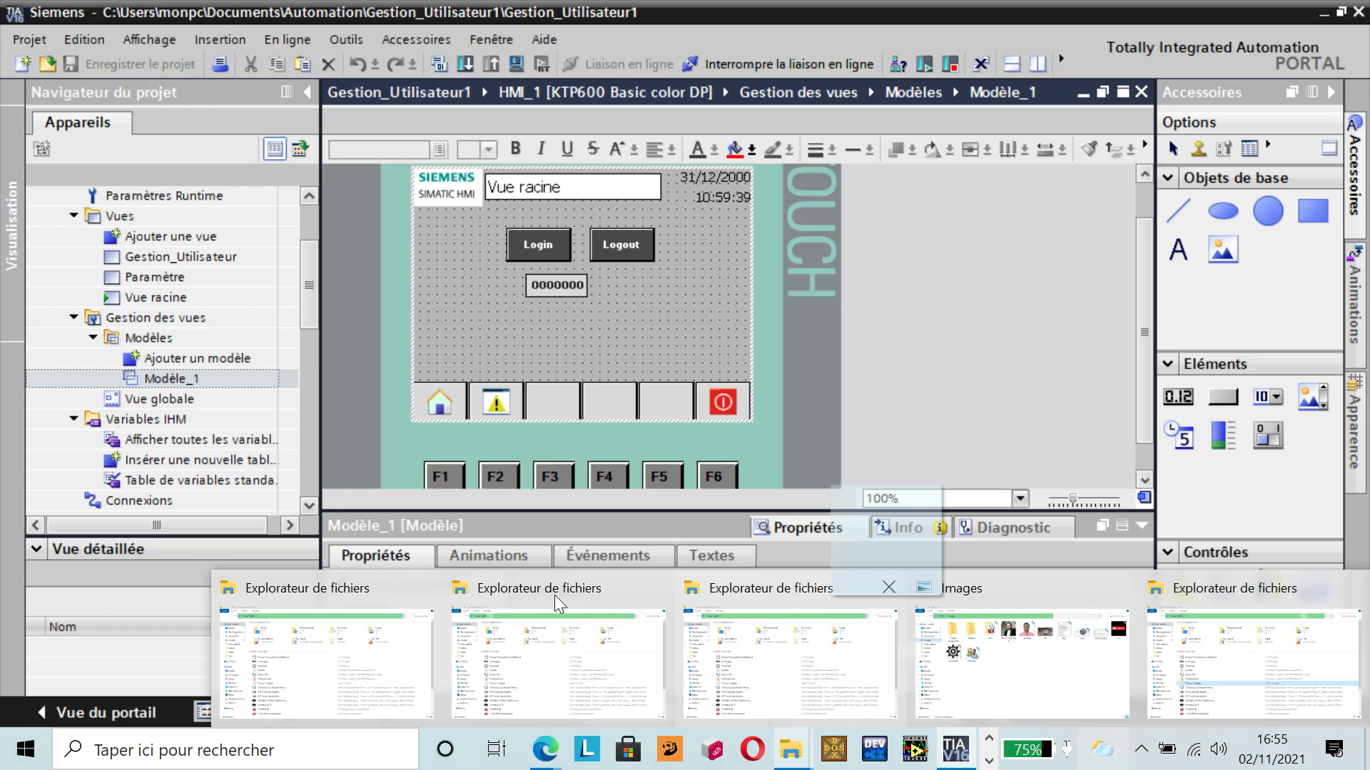
left_click(555, 594)
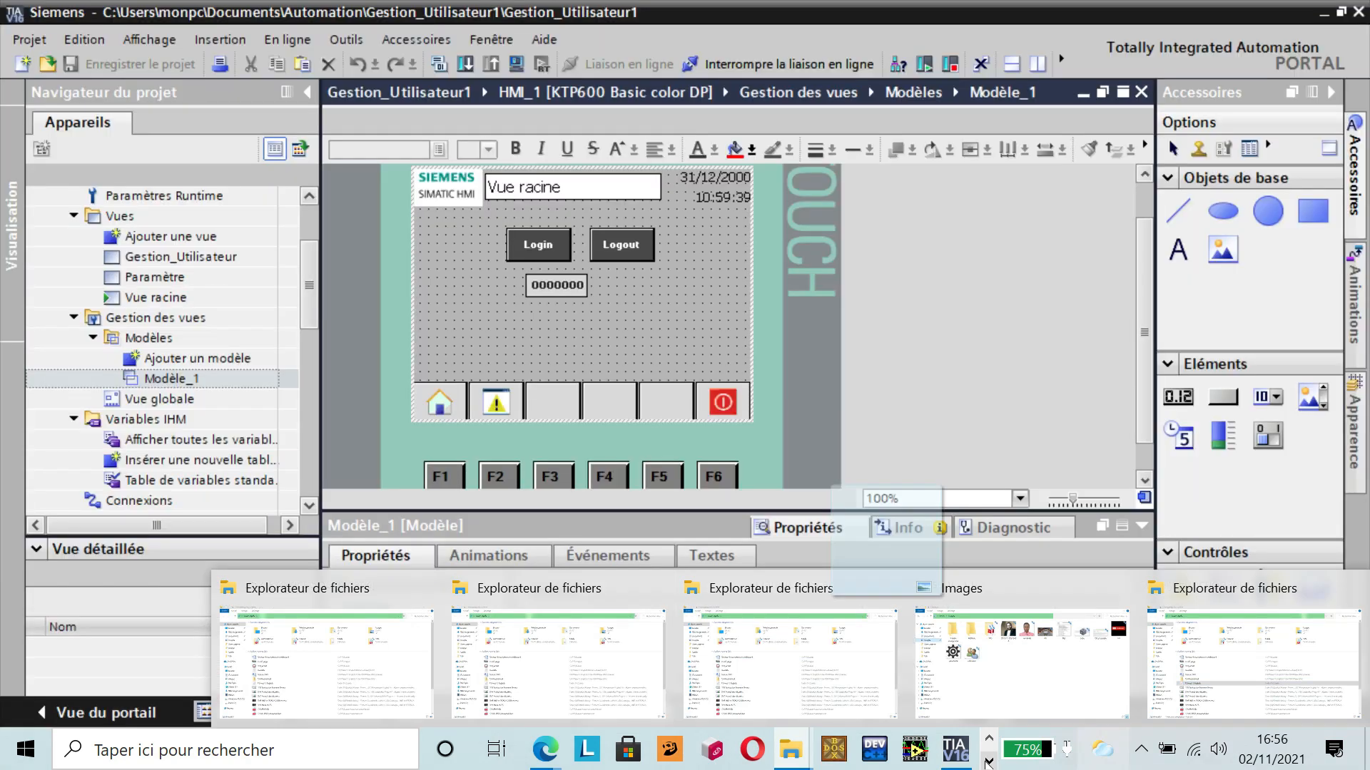
left_click(988, 761)
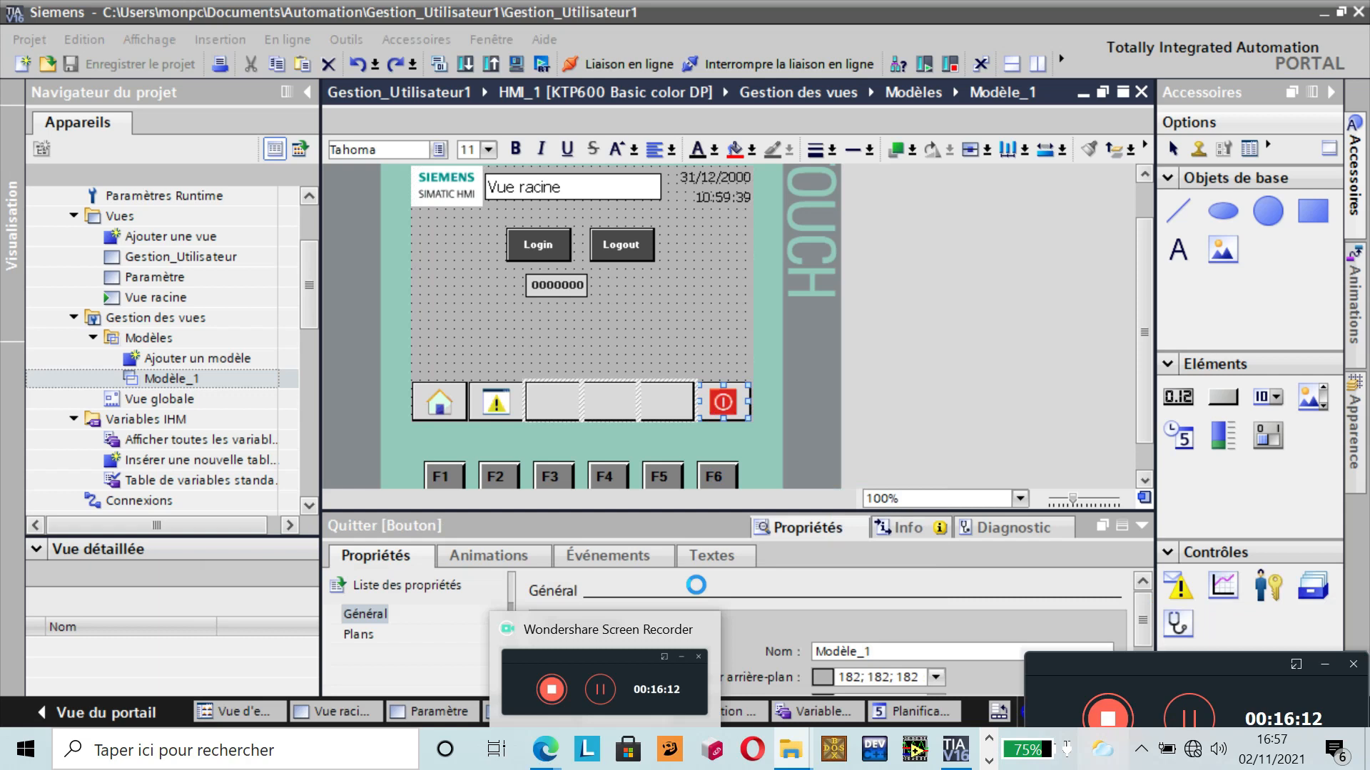
- Bring the File Explorer window of the Images folder, containing the parametre and utilisateur pictures, to the front
mouse_move(790, 749)
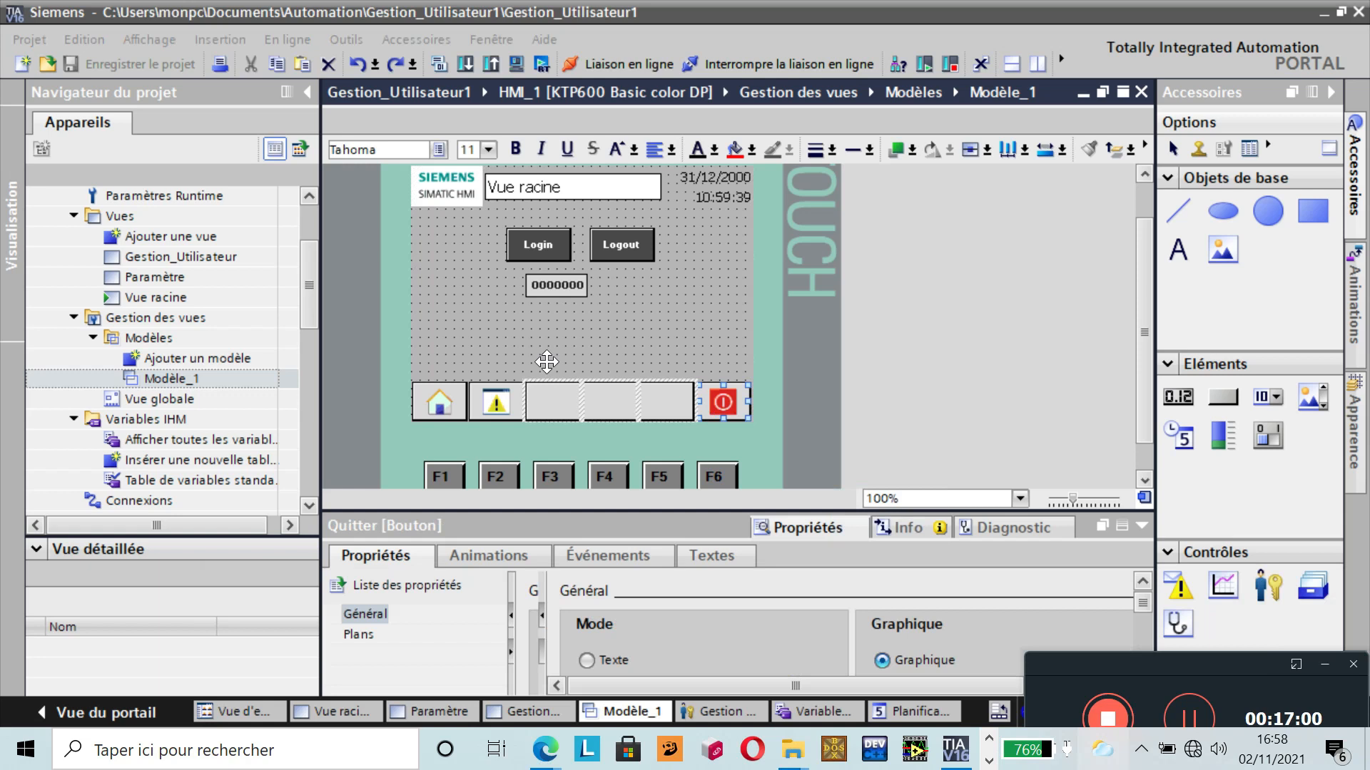
left_click(792, 753)
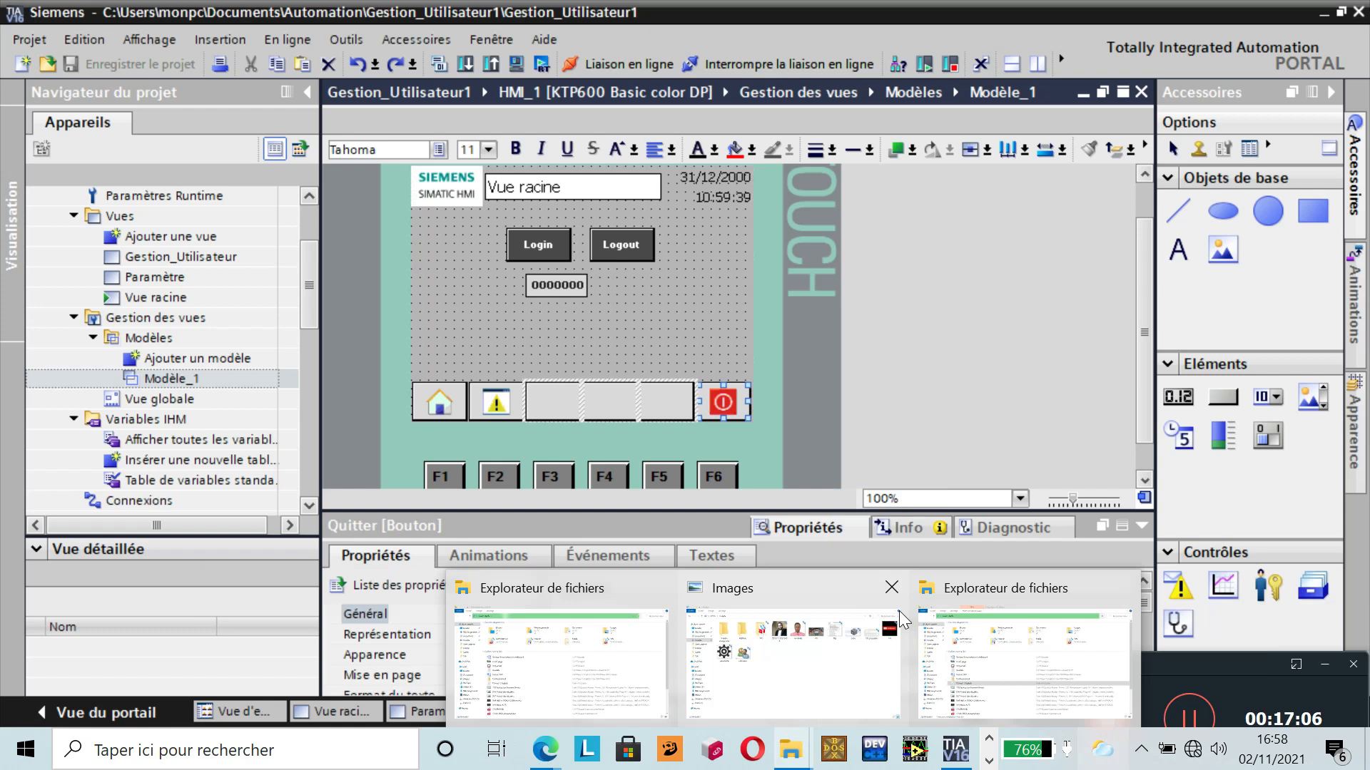
mouse_move(806, 610)
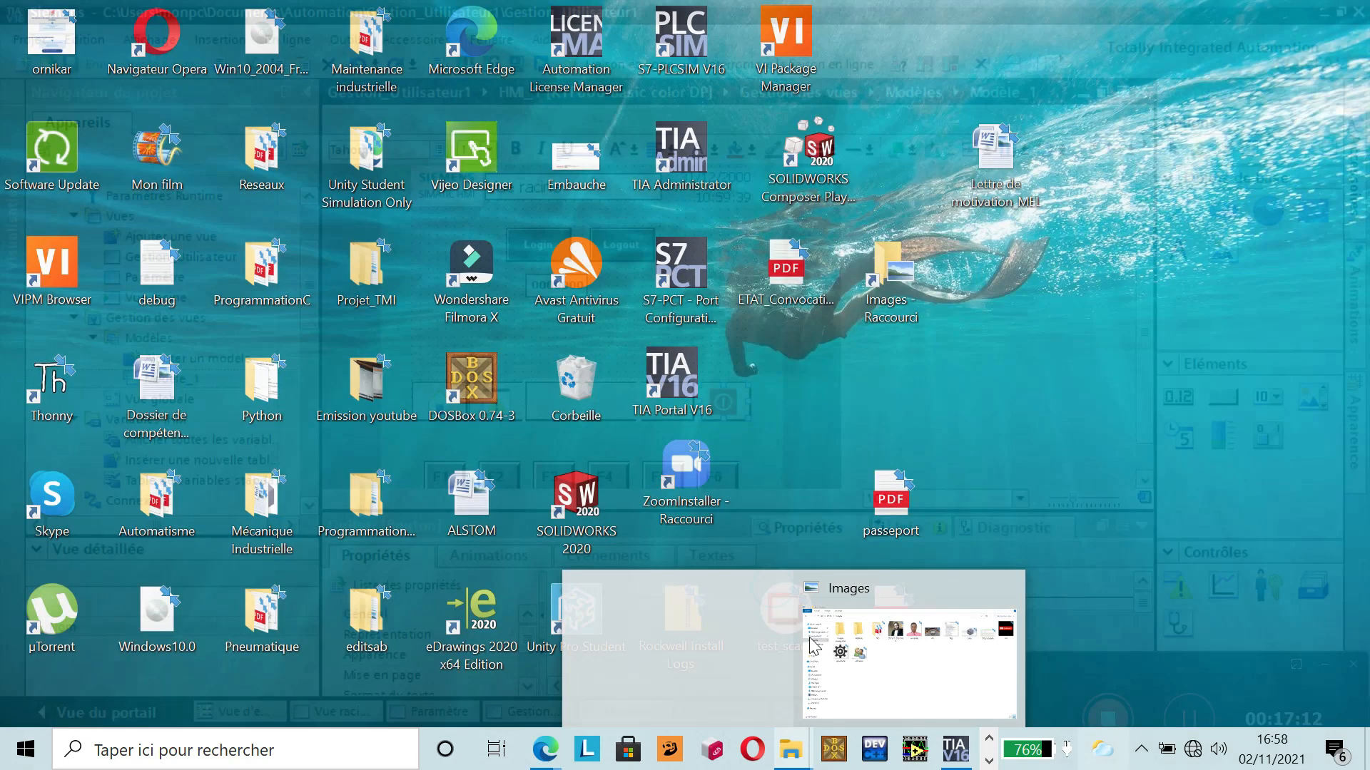
left_click(809, 635)
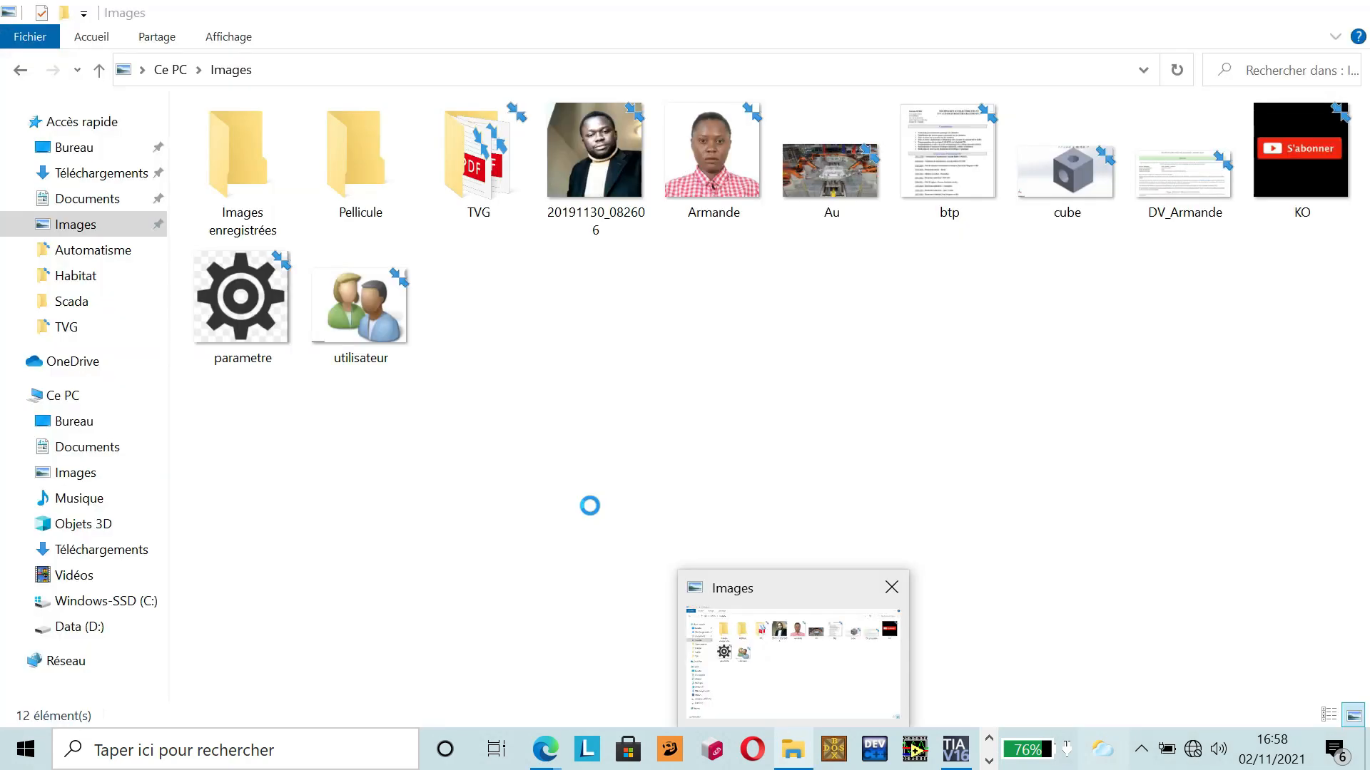
left_click(790, 753)
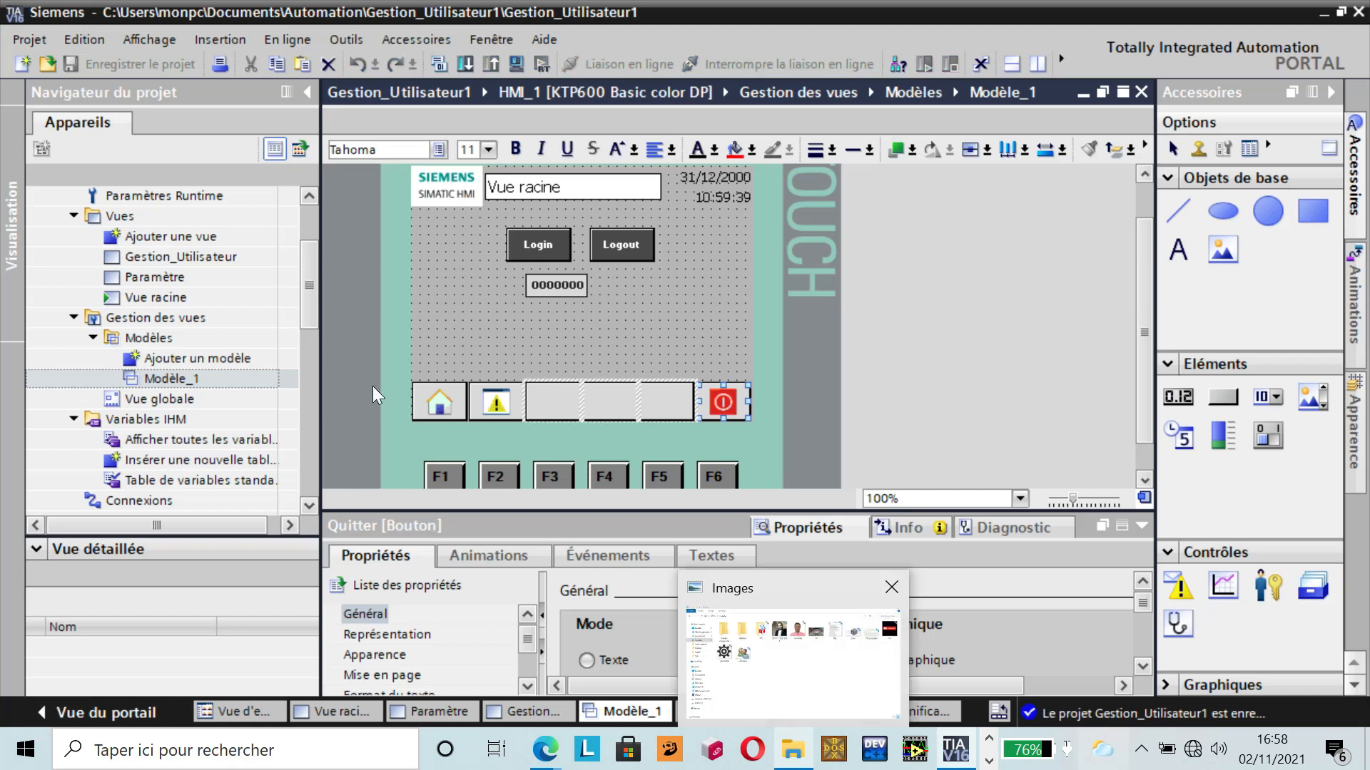
key("alt+Tab")
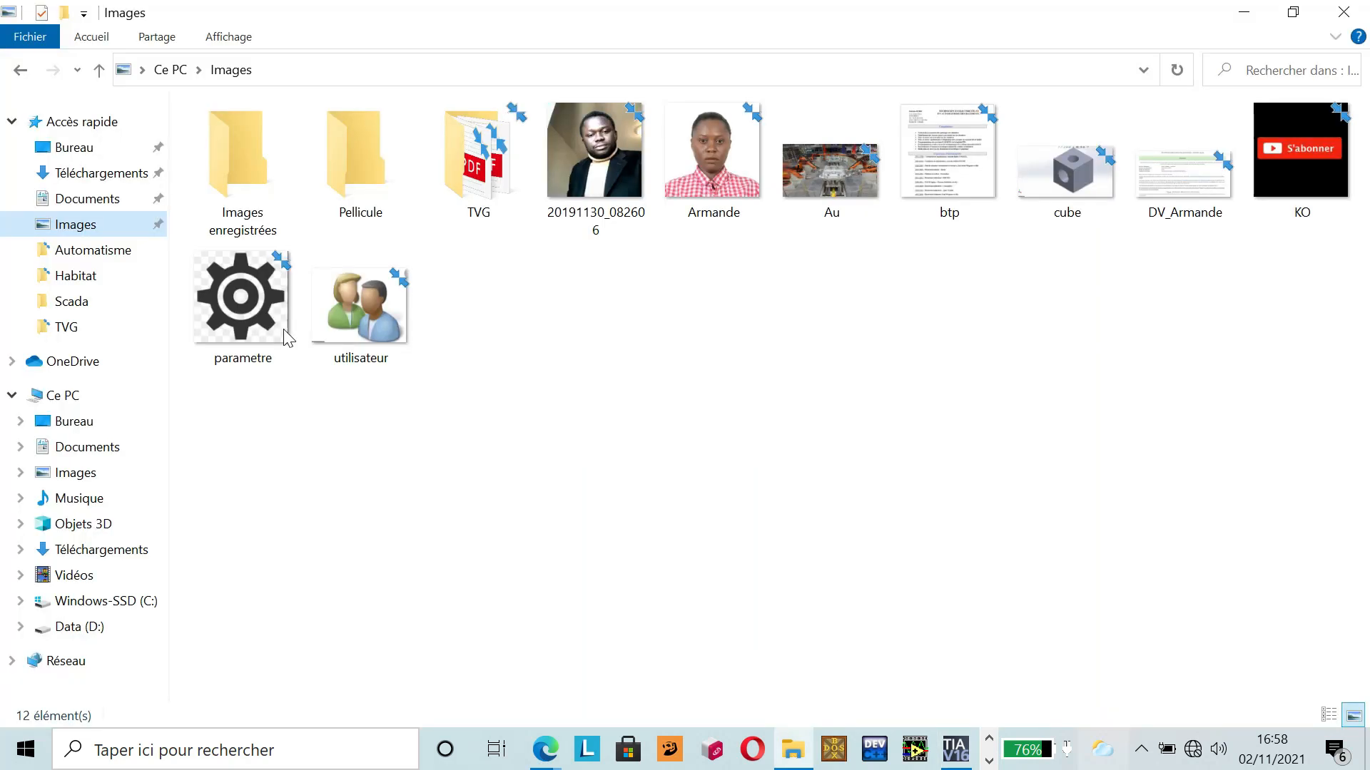
- Copy the parametre and utilisateur pictures from the Images folder and paste them into the Modèle_1 template in TIA Portal
left_click(349, 336, "shift")
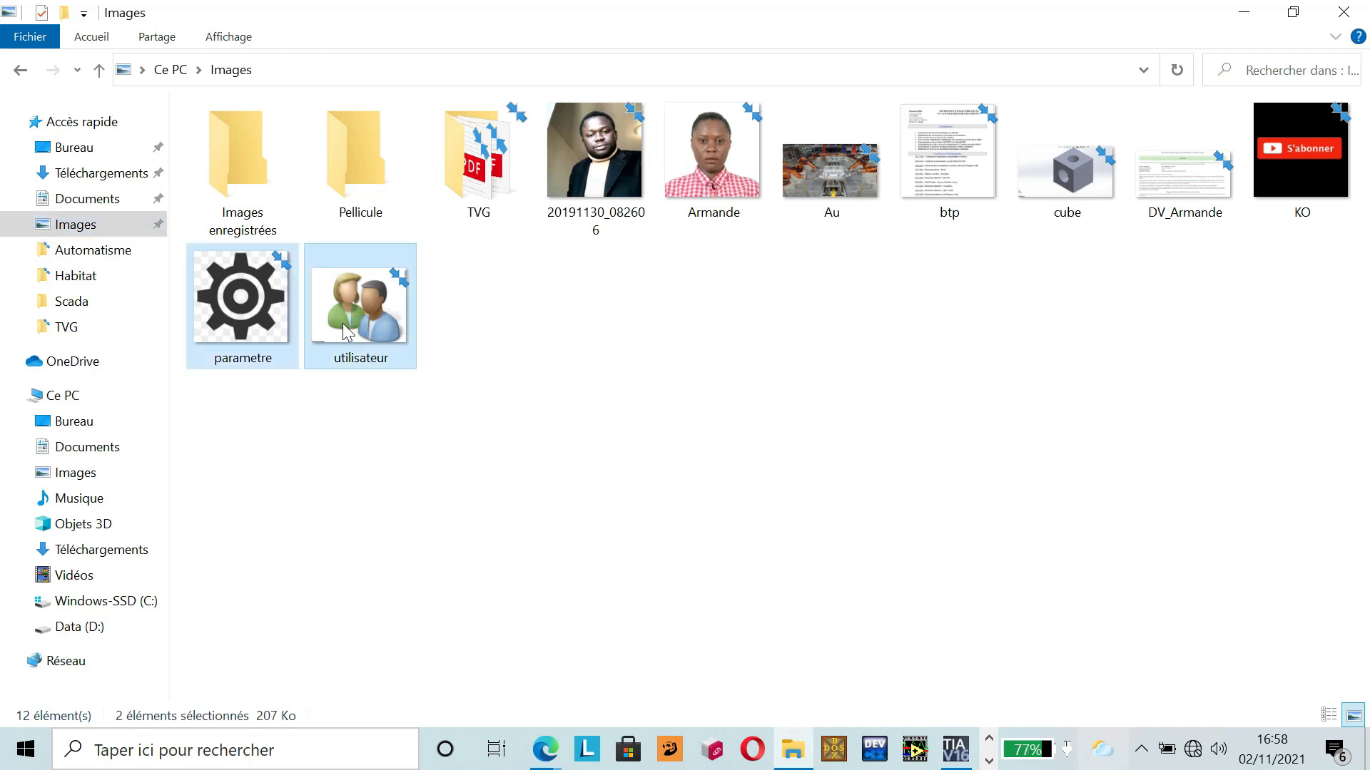
key("Return")
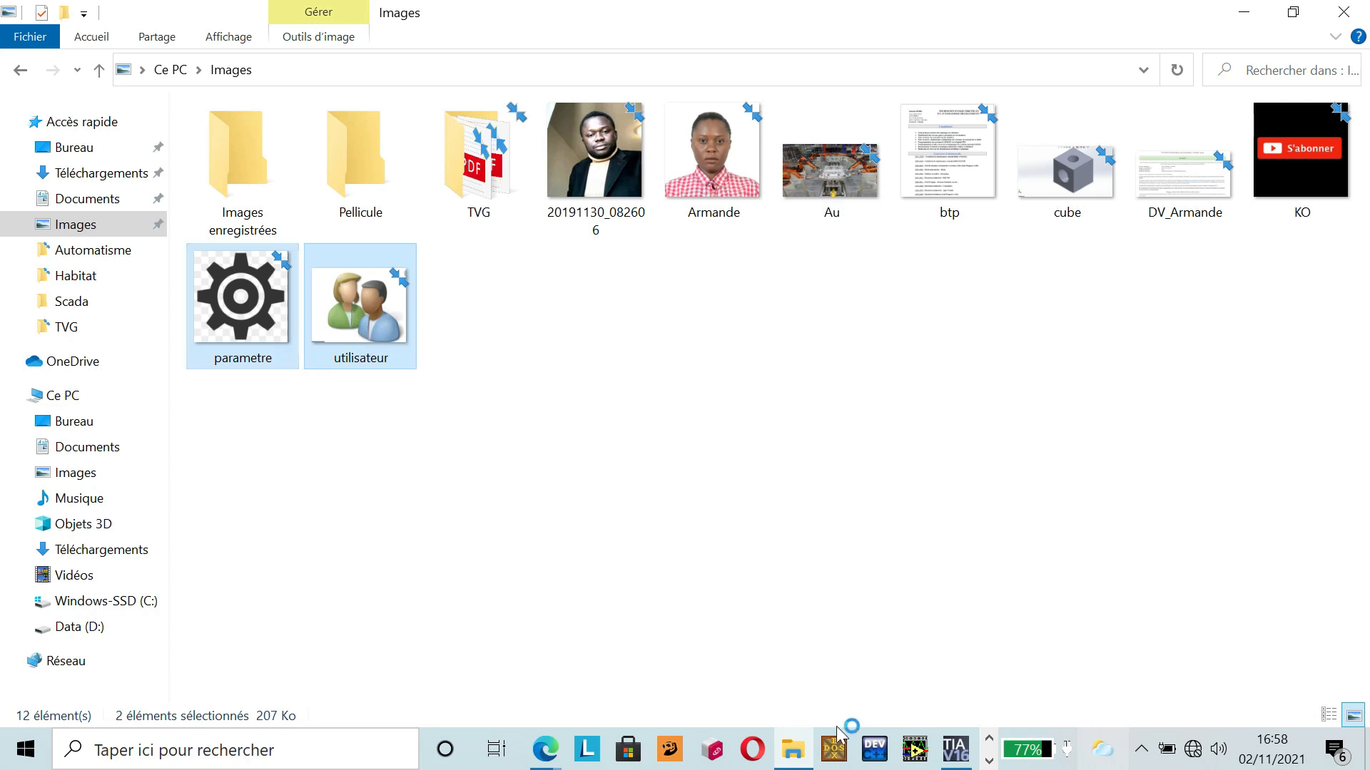
left_click(956, 750)
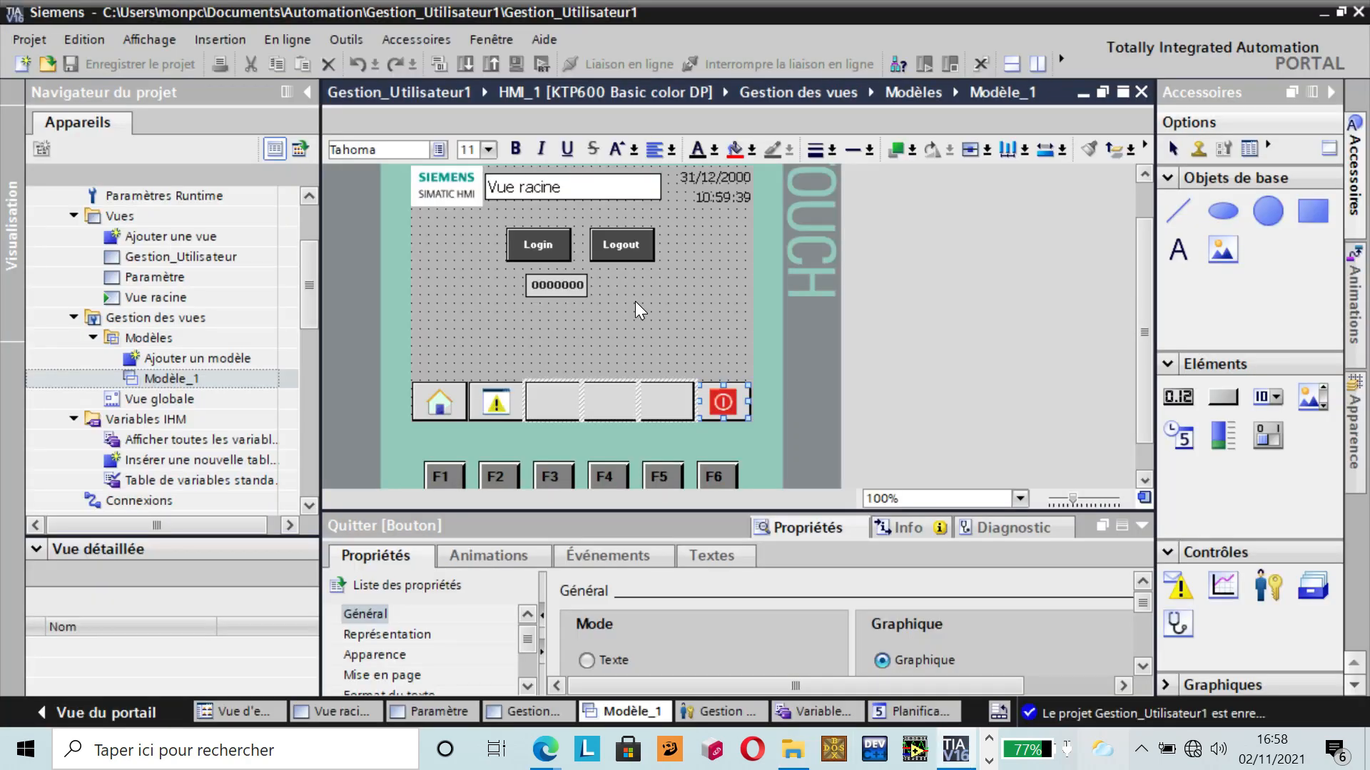
left_click(635, 301)
right_click(634, 301)
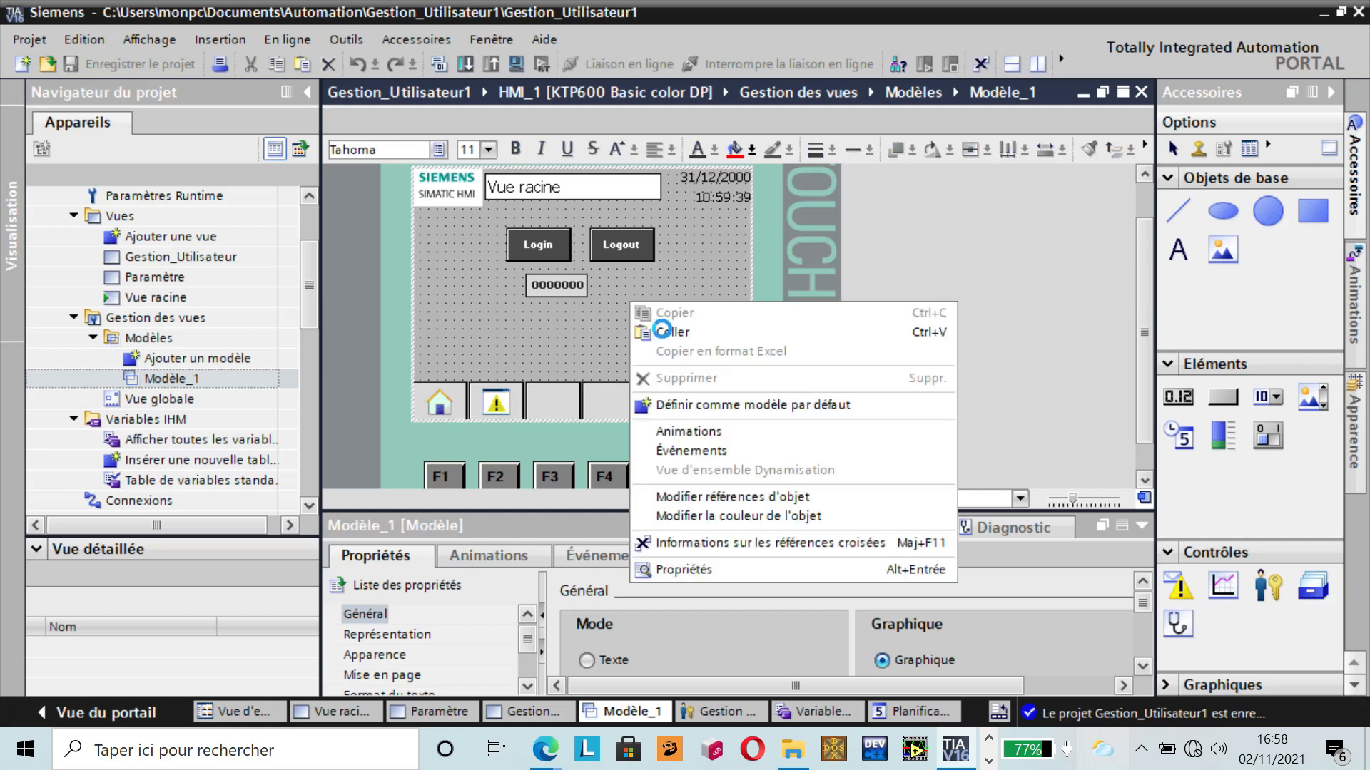
left_click(664, 332)
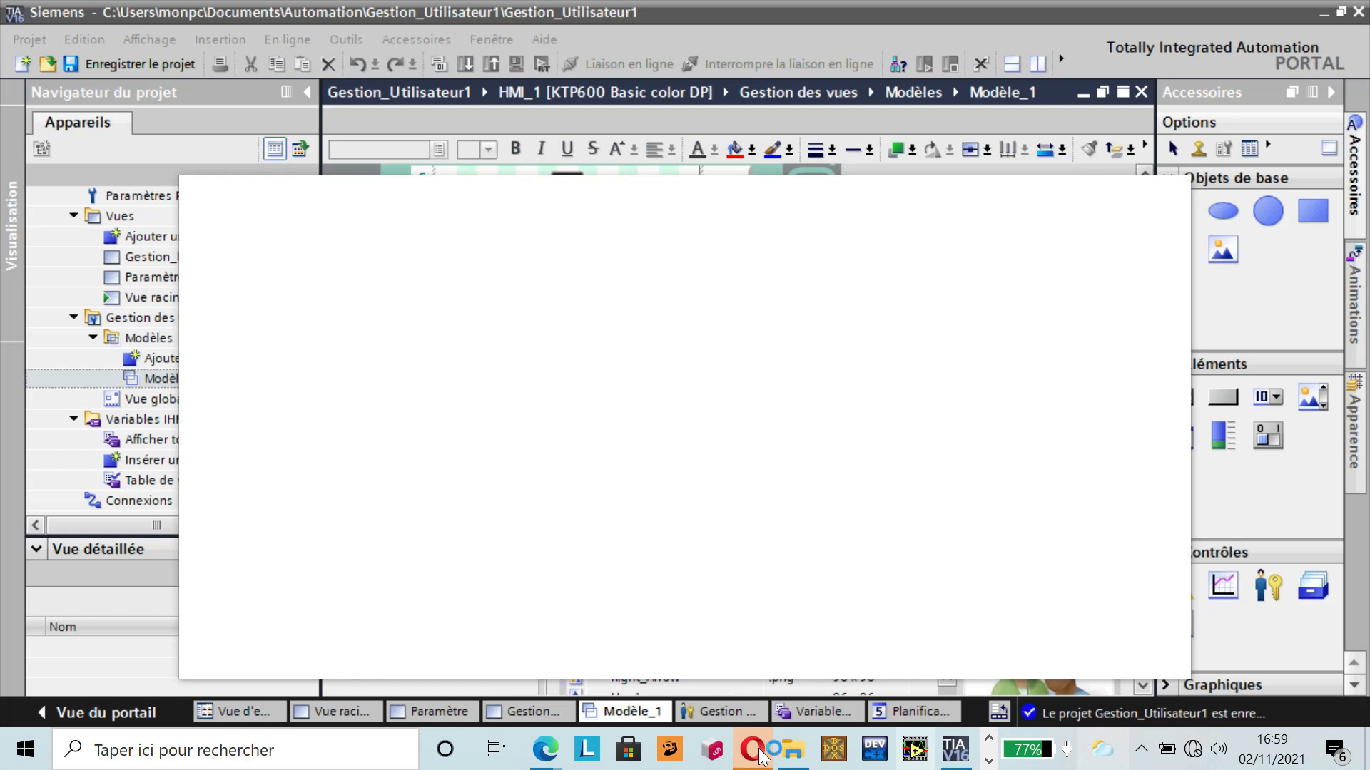
- Close the Opera browser window covering the template editor and return to the Modèle_1 template
mouse_move(761, 755)
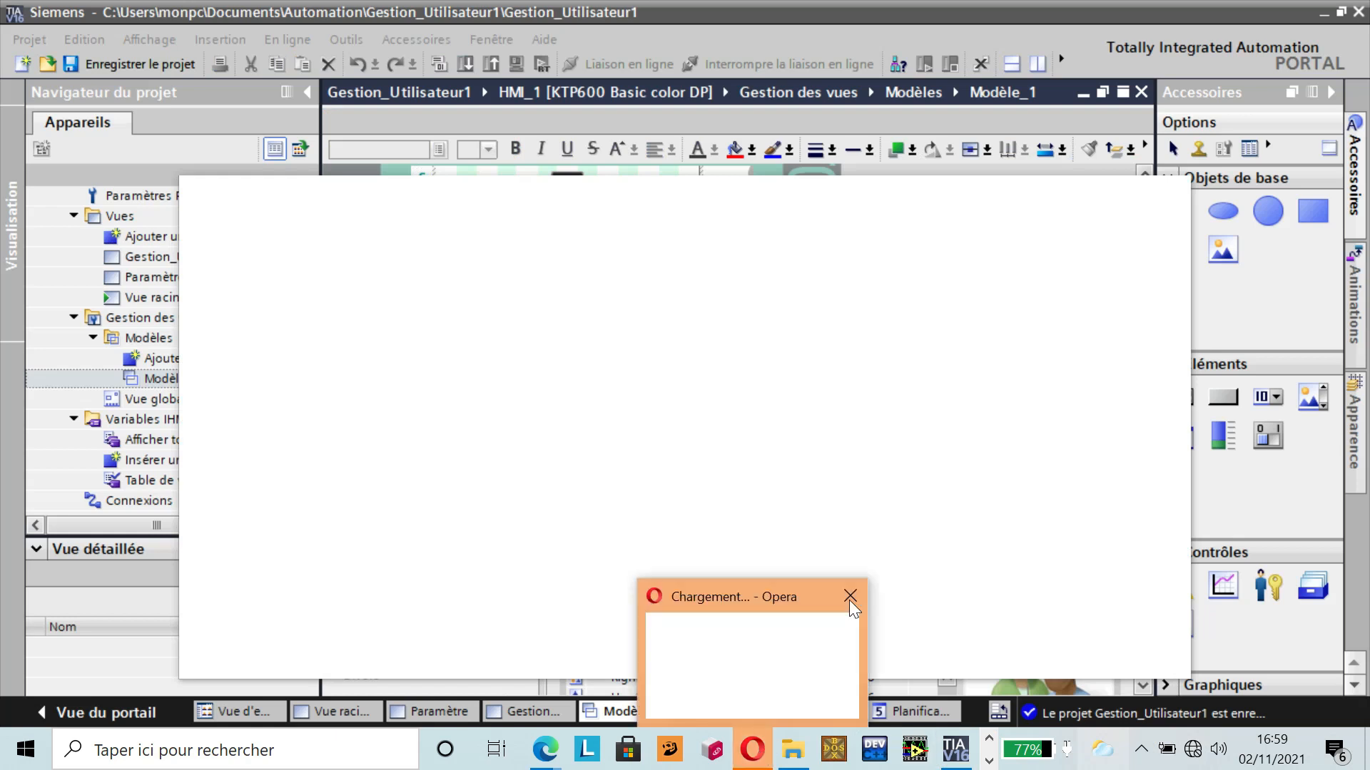
left_click(849, 598)
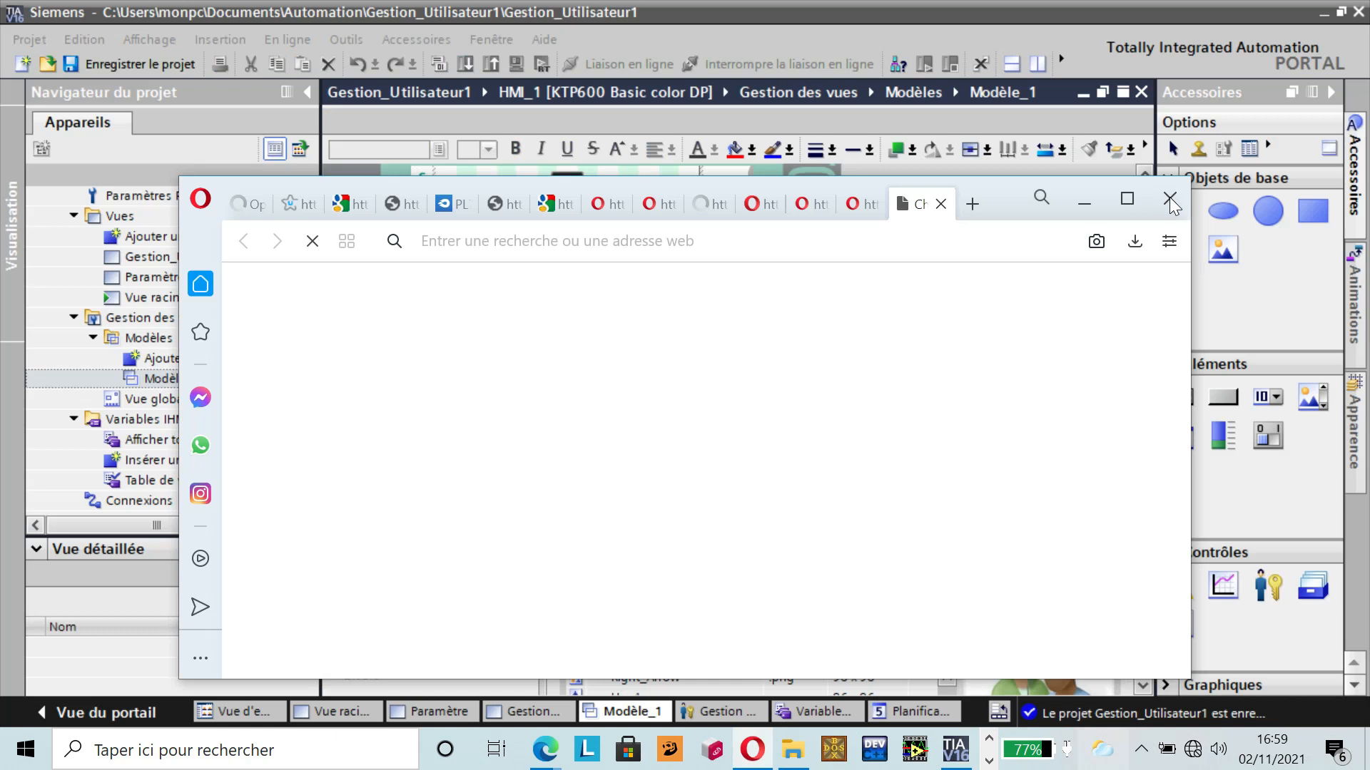
left_click(1171, 202)
left_click(794, 437)
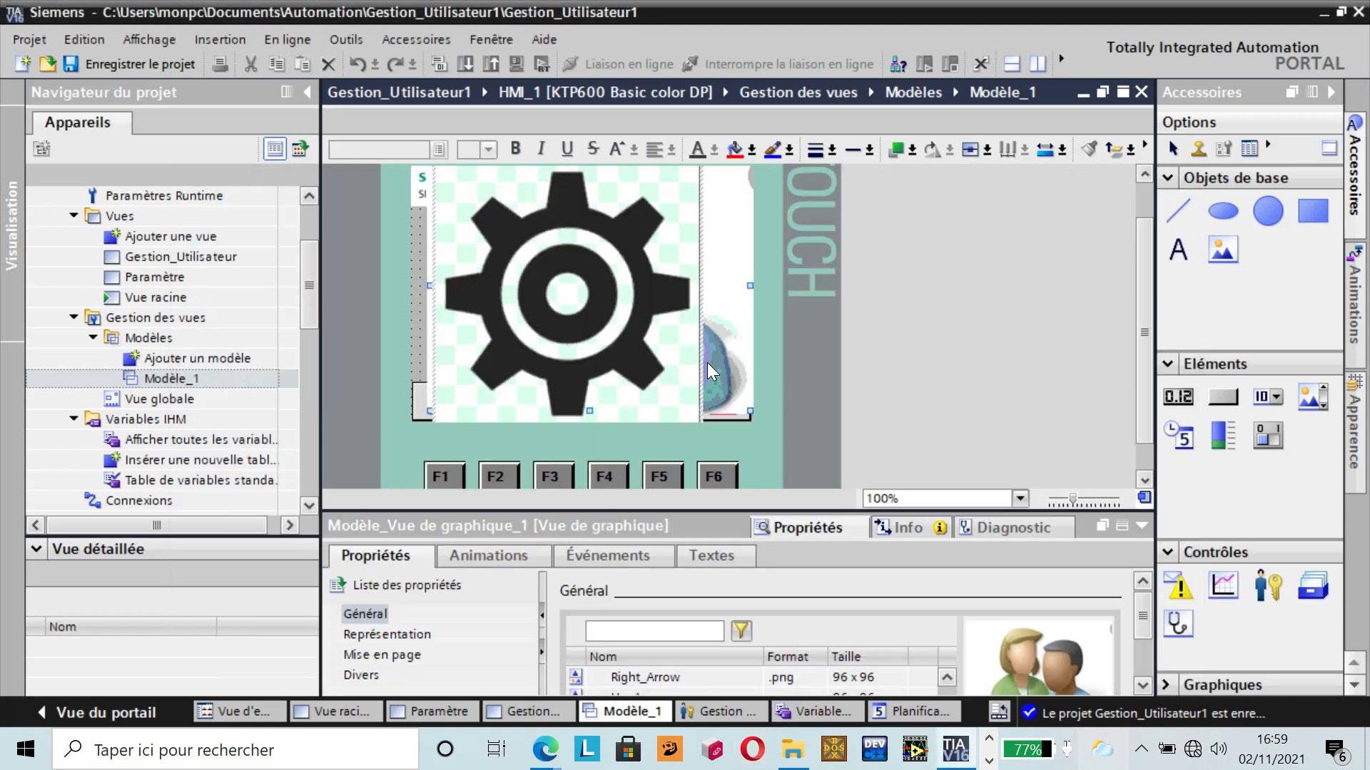
- Delete the oversized pasted gear and users graphic views from the template
left_click(660, 321)
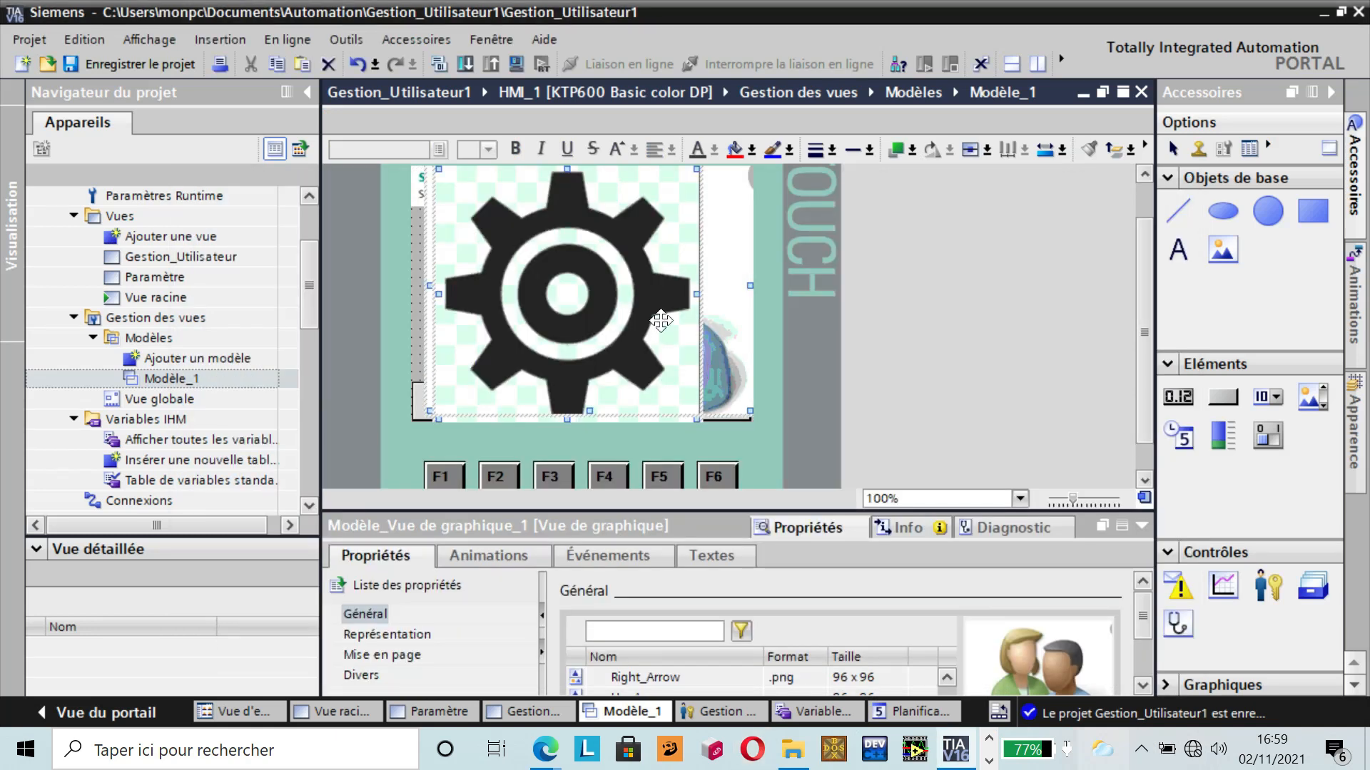
left_click(661, 321)
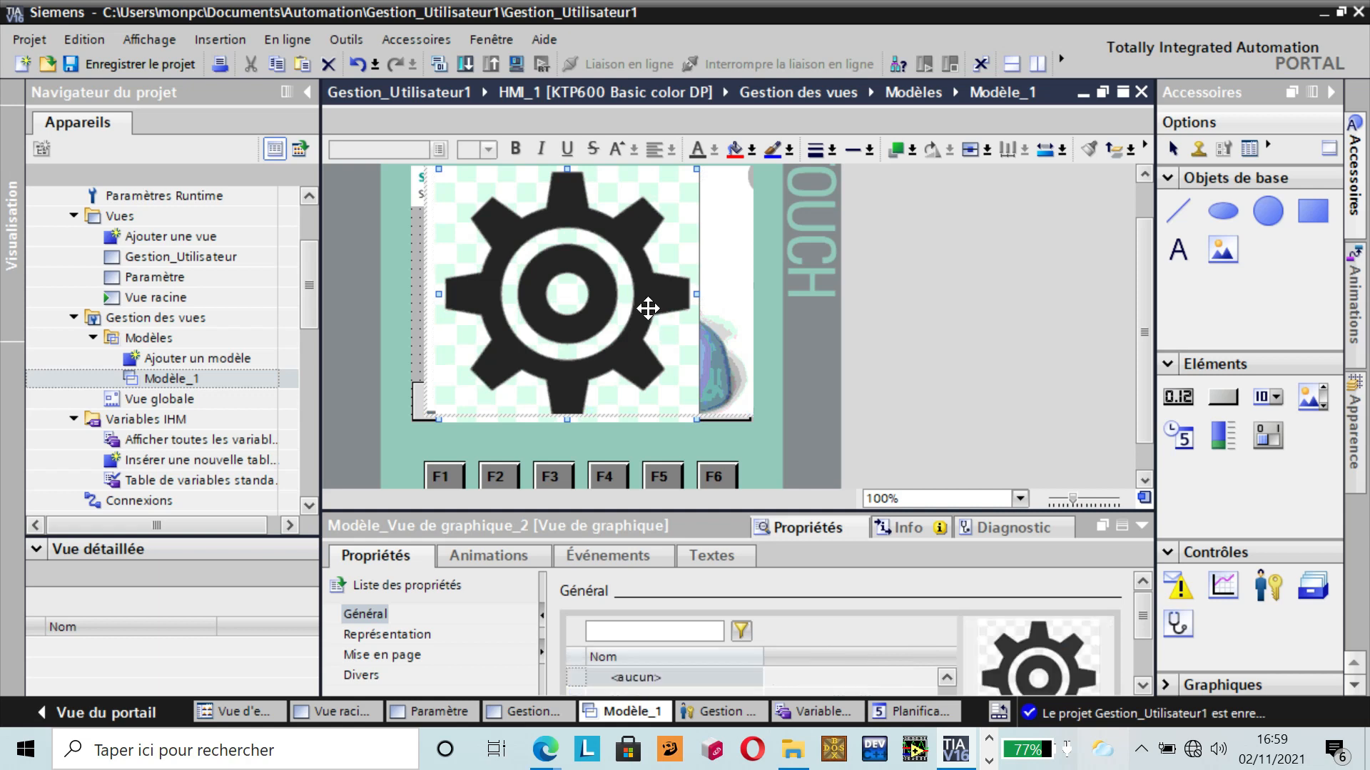
right_click(651, 309)
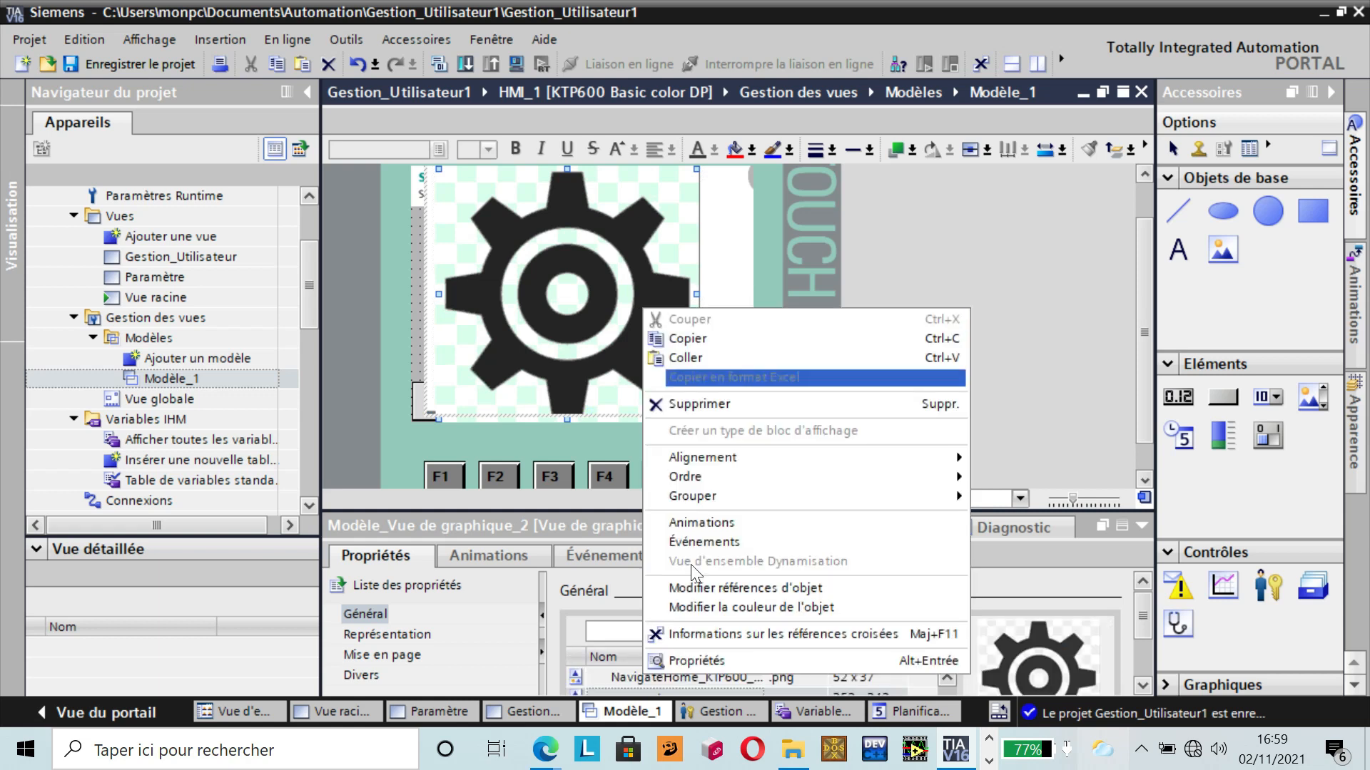
mouse_move(692, 495)
left_click(692, 408)
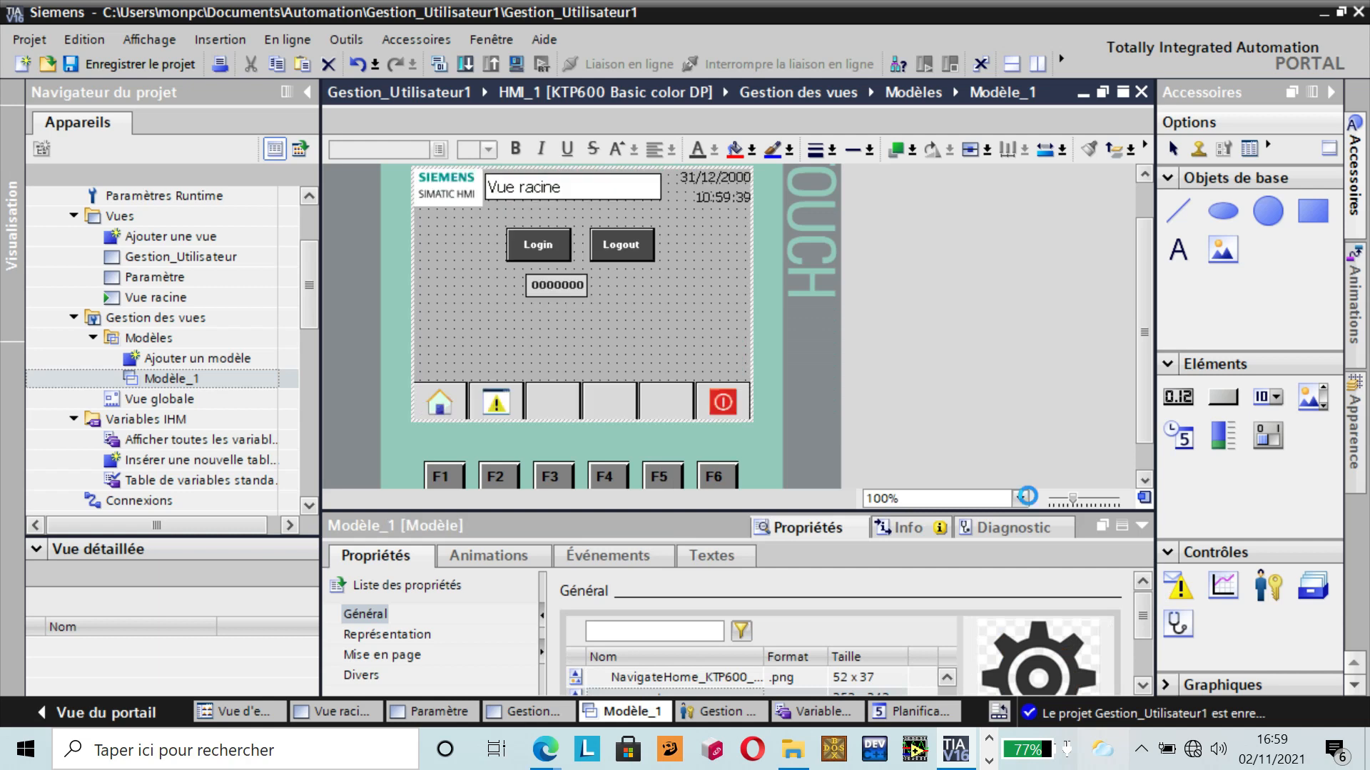
- Set the mode of the empty template button above F3 to Graphique
left_click(1145, 479)
left_click(1145, 479)
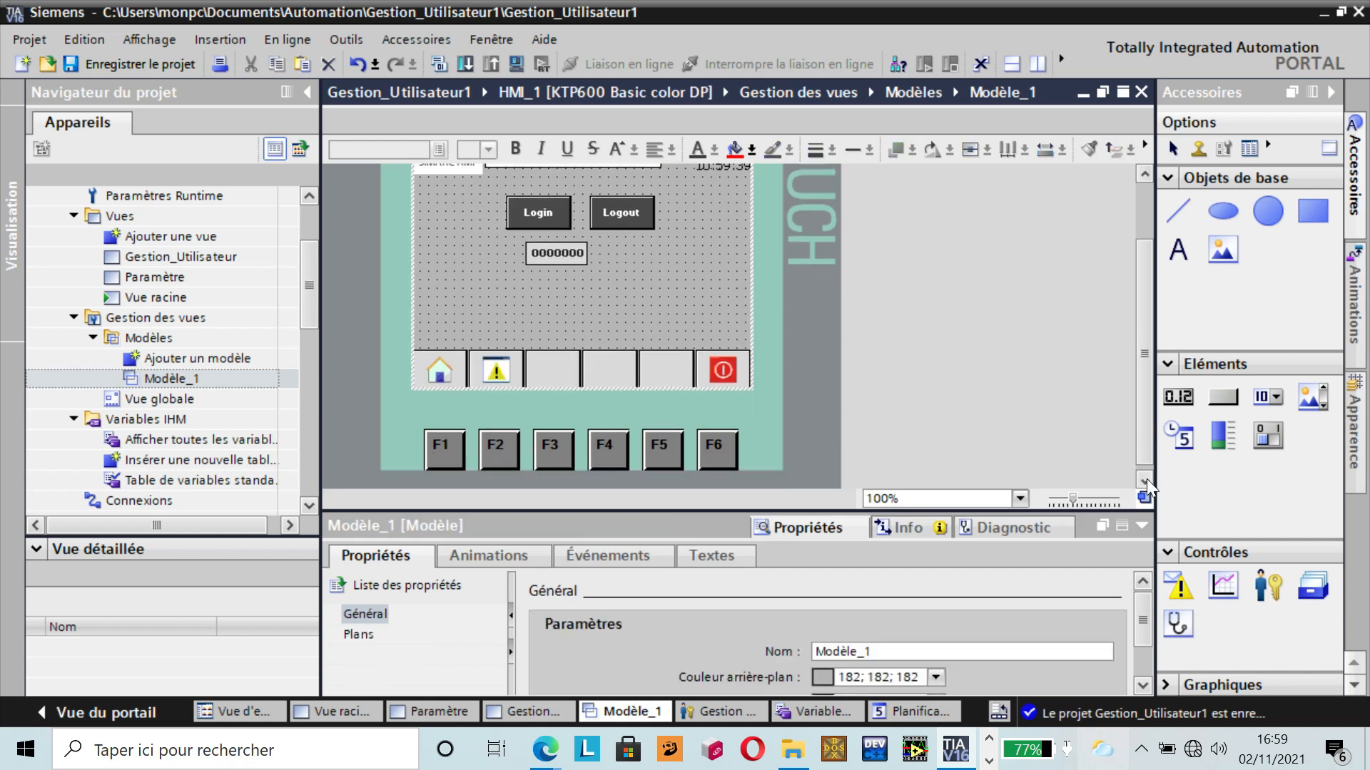
left_click(1145, 480)
left_click(562, 367)
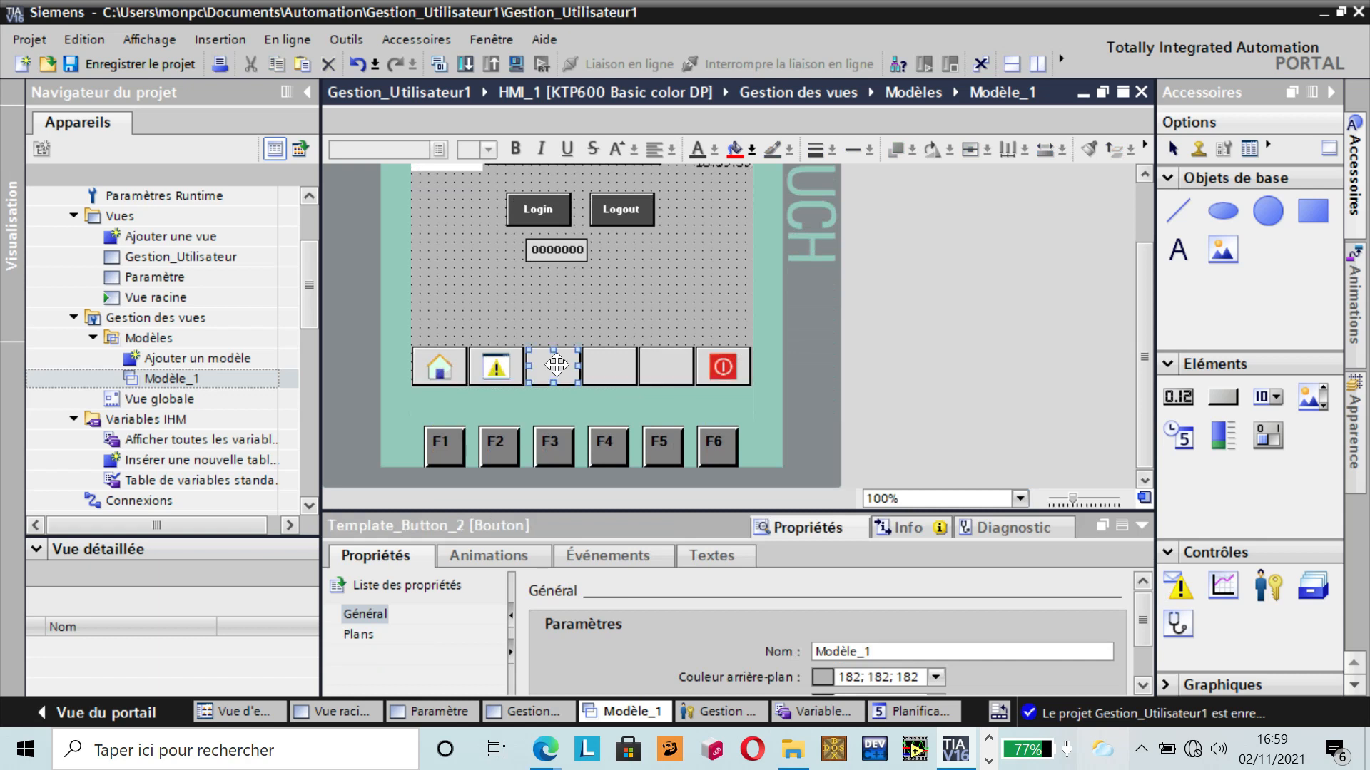
double_click(556, 365)
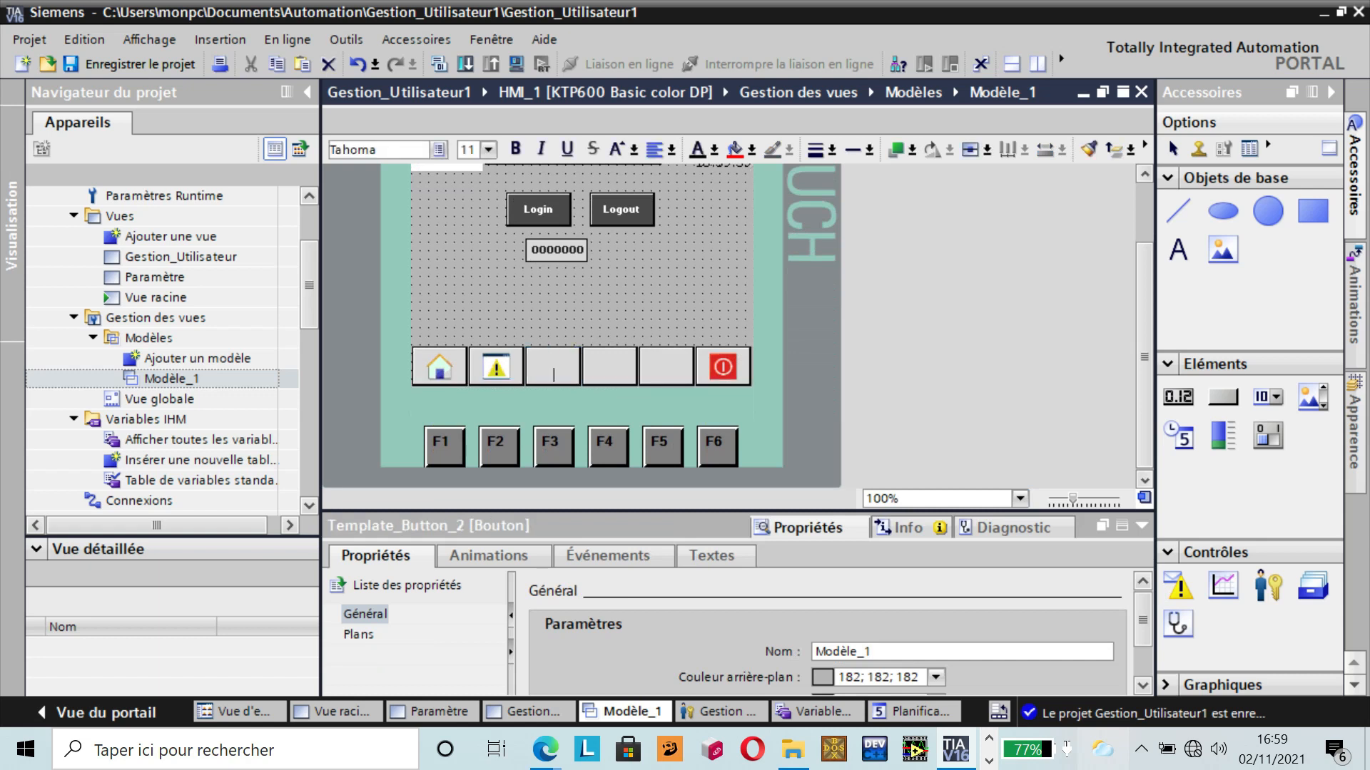
left_click(368, 615)
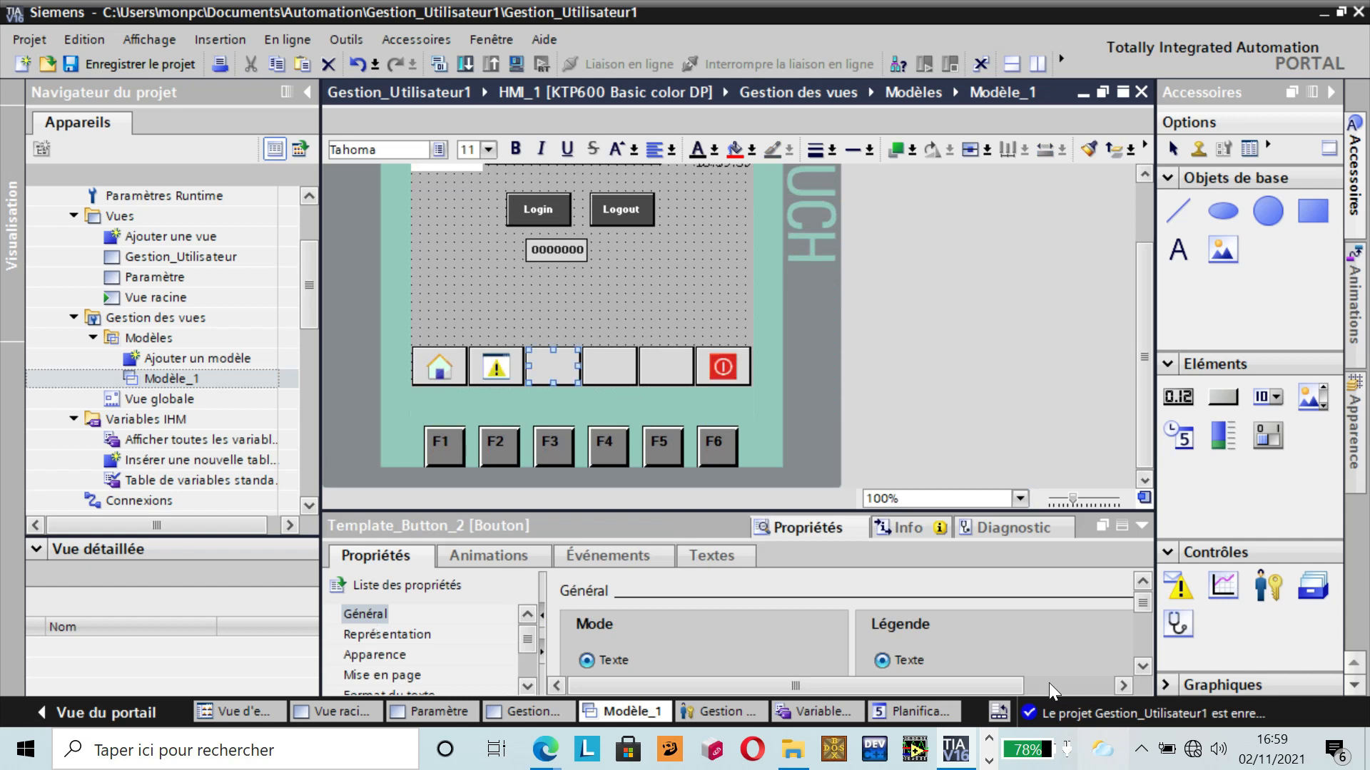
left_click(1143, 668)
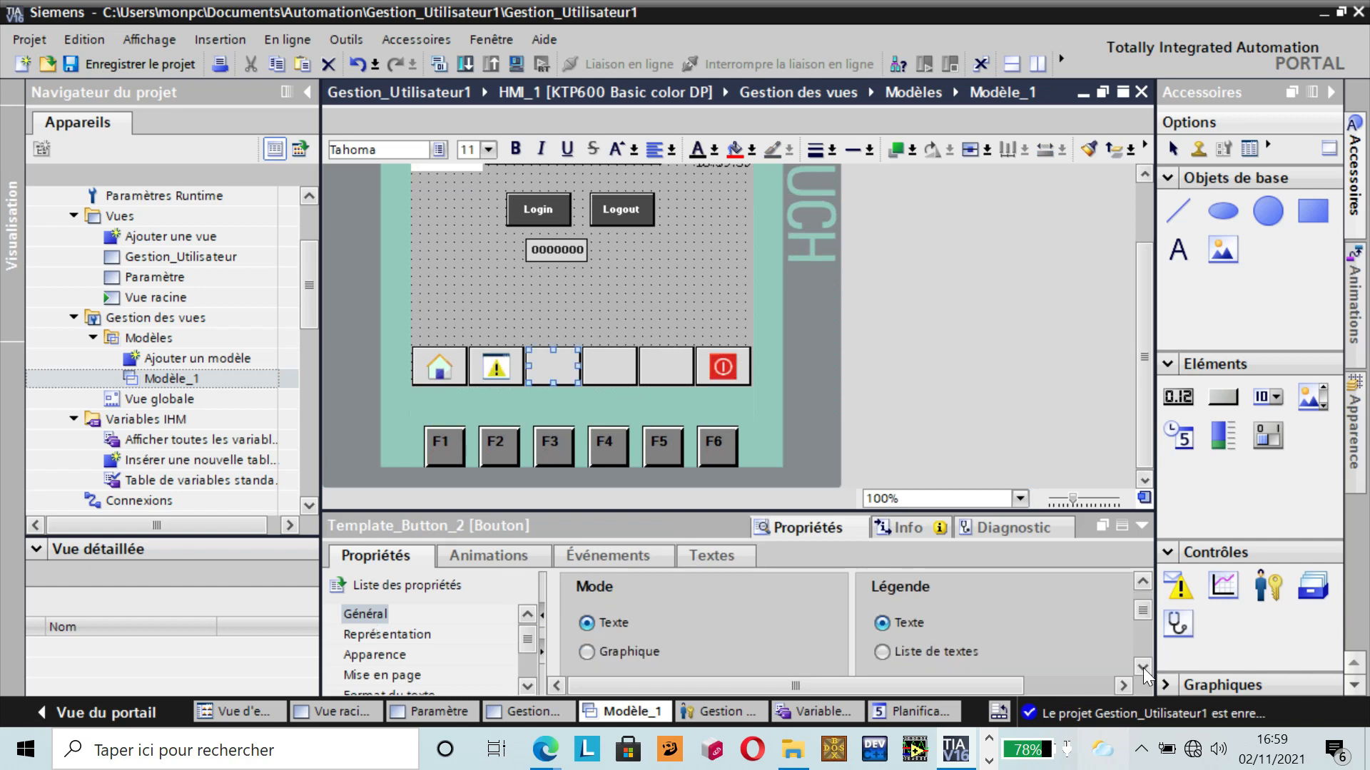
left_click(1143, 668)
left_click(588, 636)
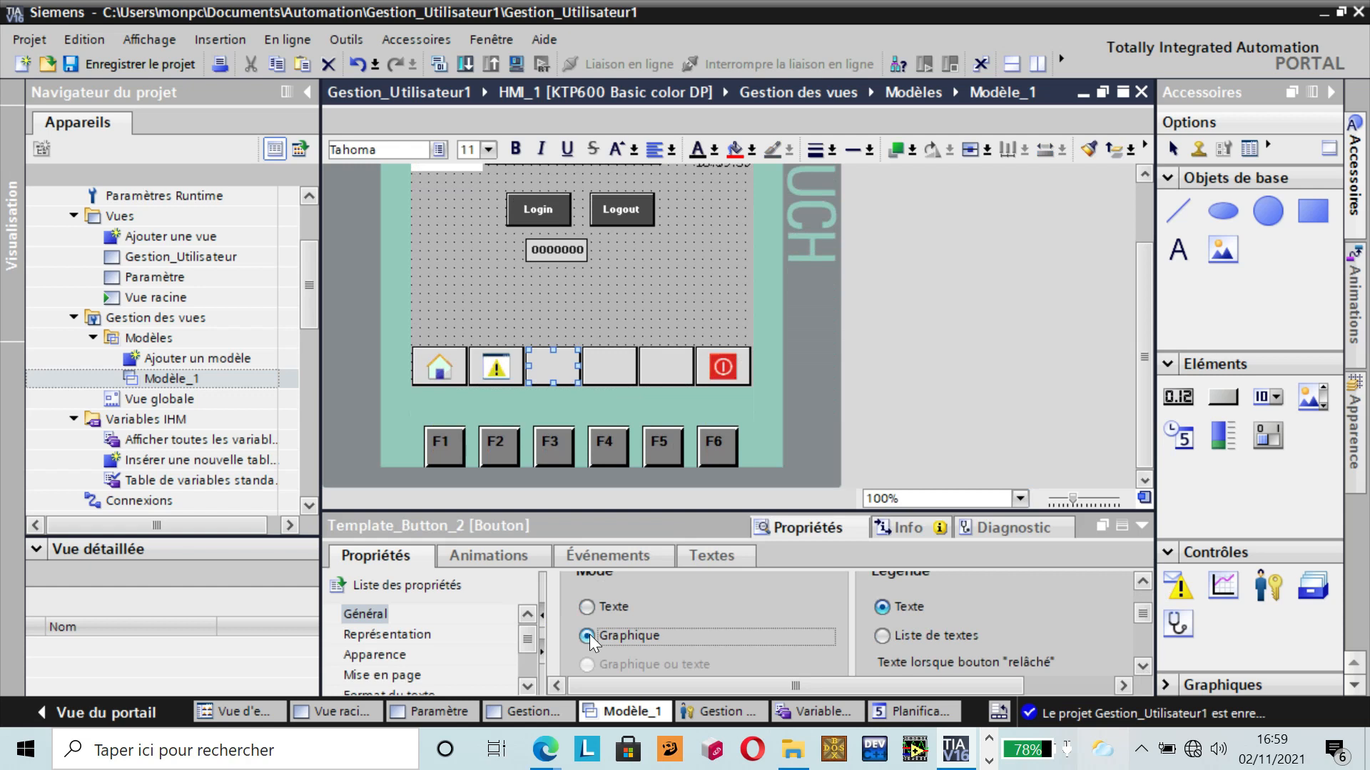
- Assign the parametre picture as the released-state graphic of the template button above F3
left_click(1142, 667)
left_click(1143, 667)
left_click(1122, 686)
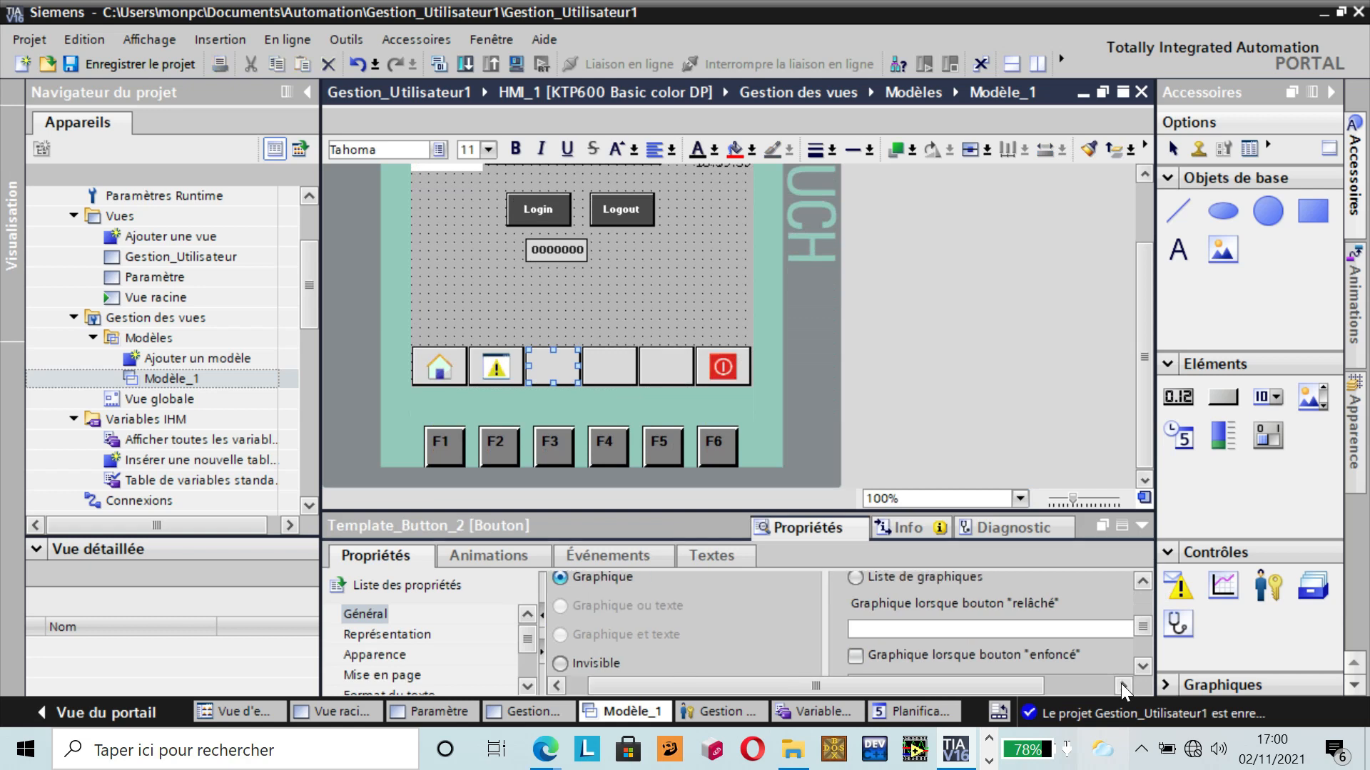
left_click(1122, 685)
left_click(1122, 685)
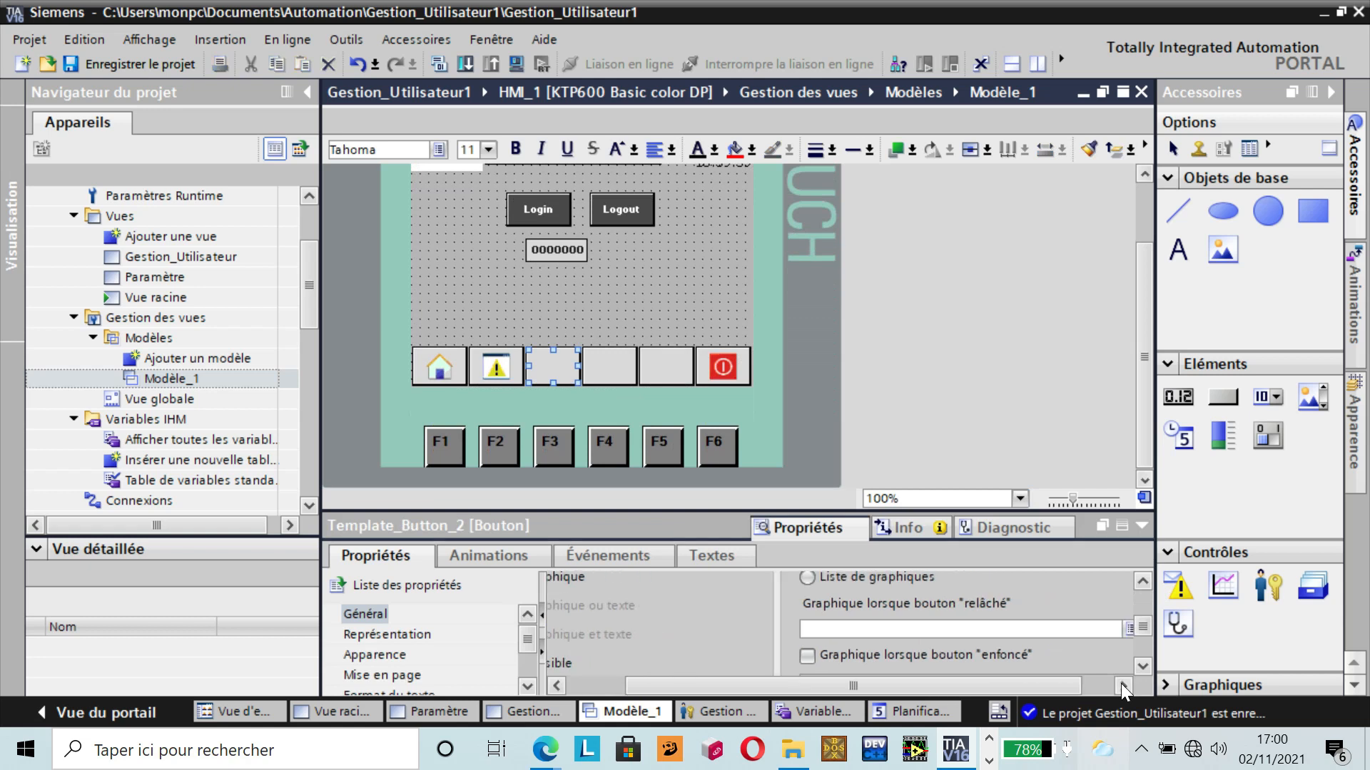
left_click(1122, 686)
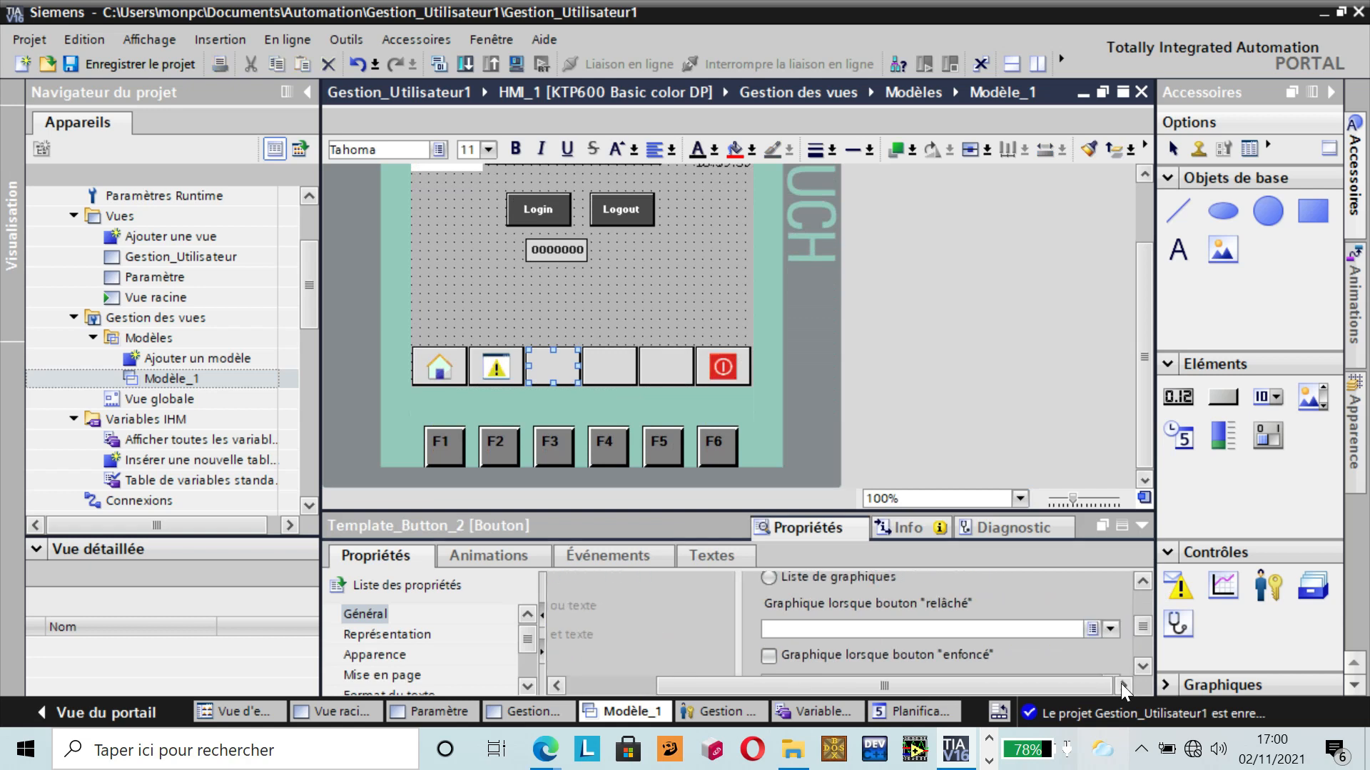
left_click(1111, 629)
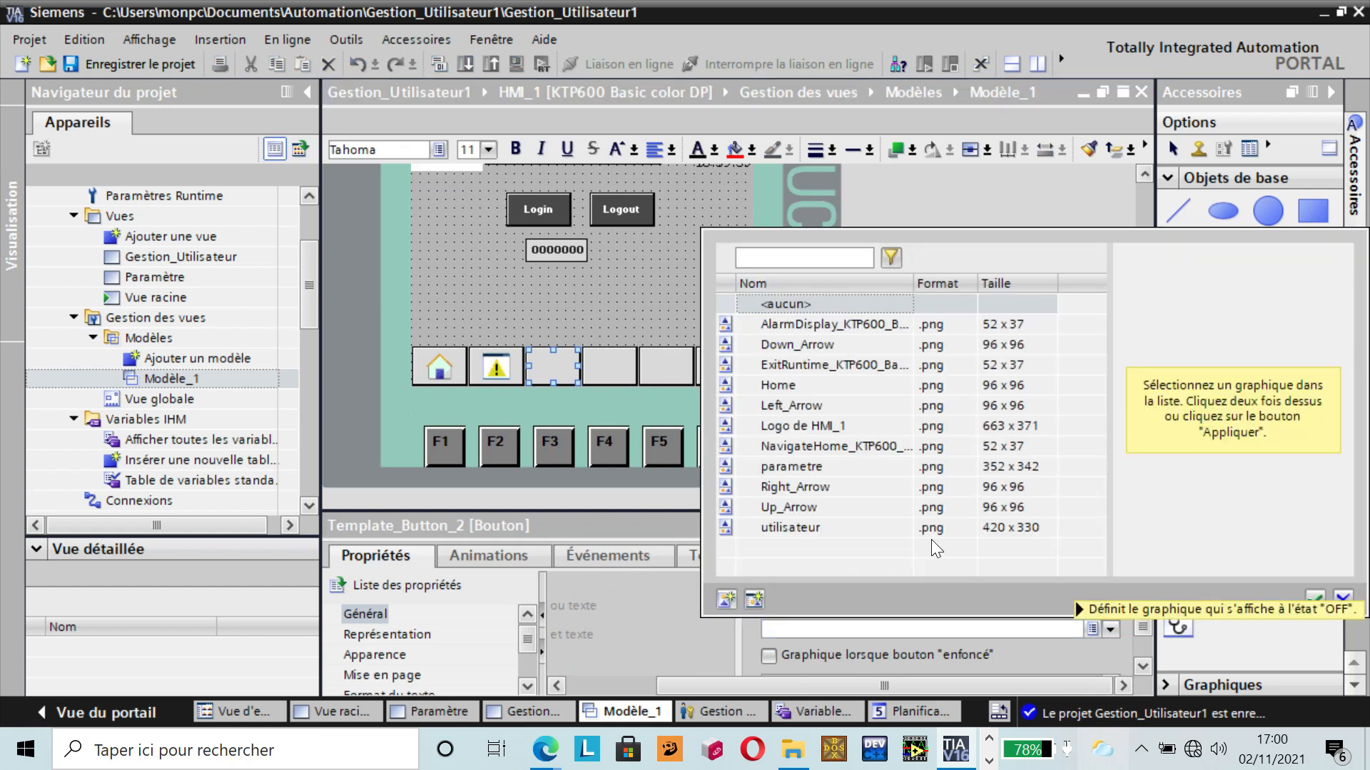
left_click(823, 466)
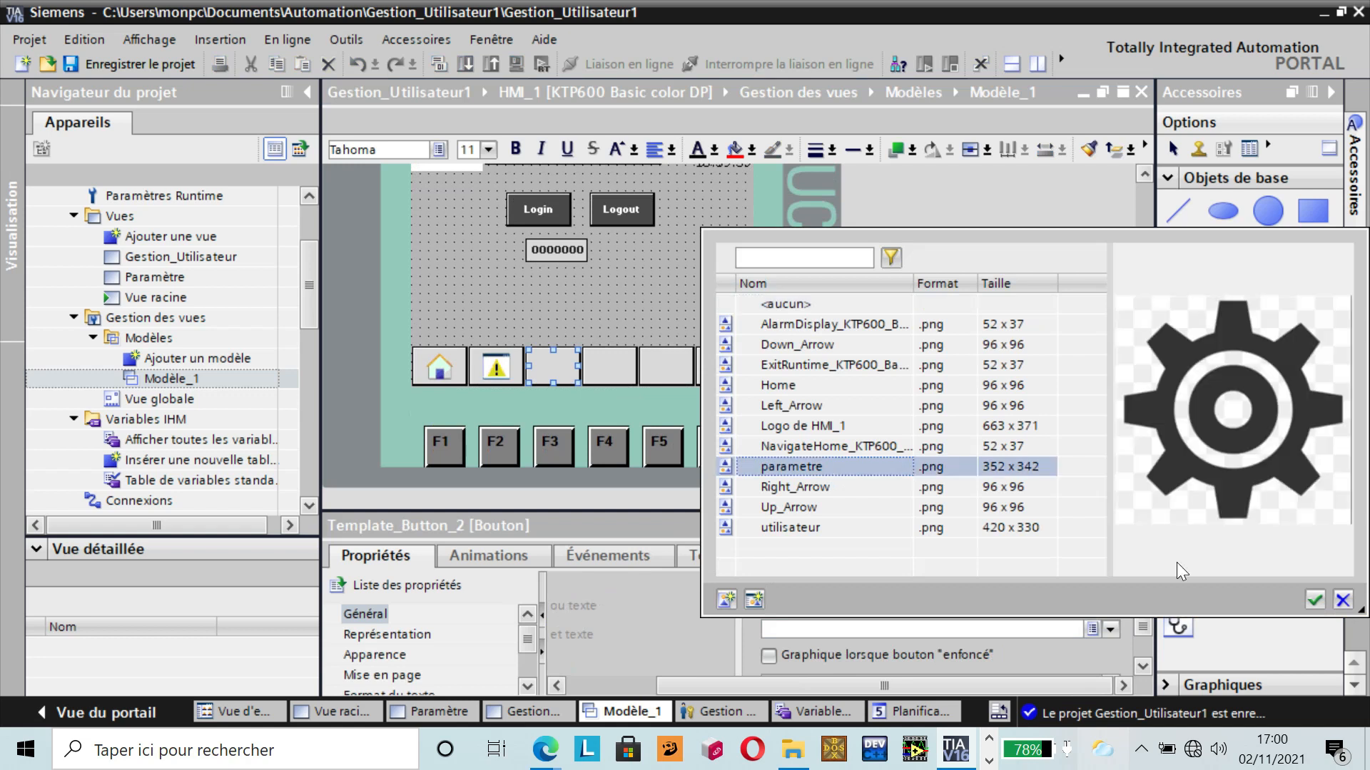
left_click(1308, 599)
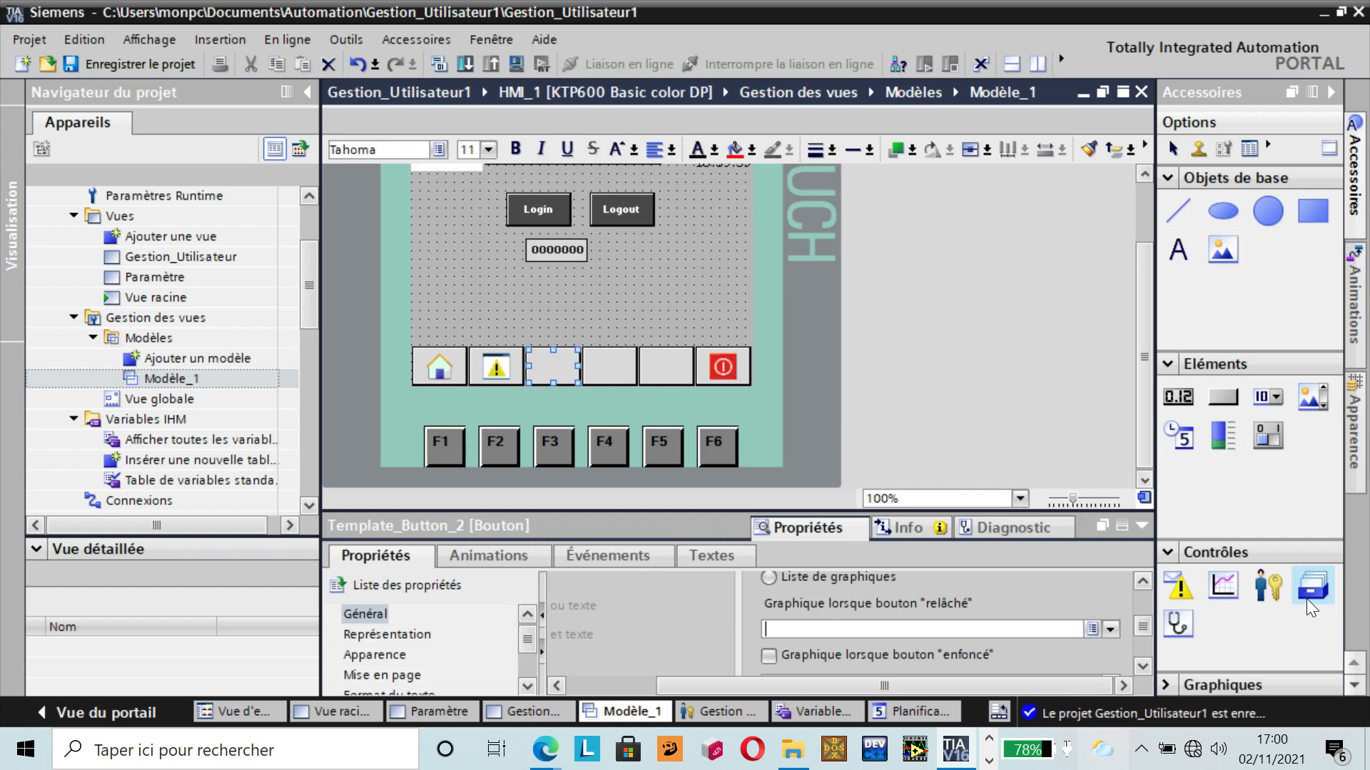
- Set the template button above F4 to Graphique mode and assign the utilisateur picture as its released-state graphic
left_click(609, 362)
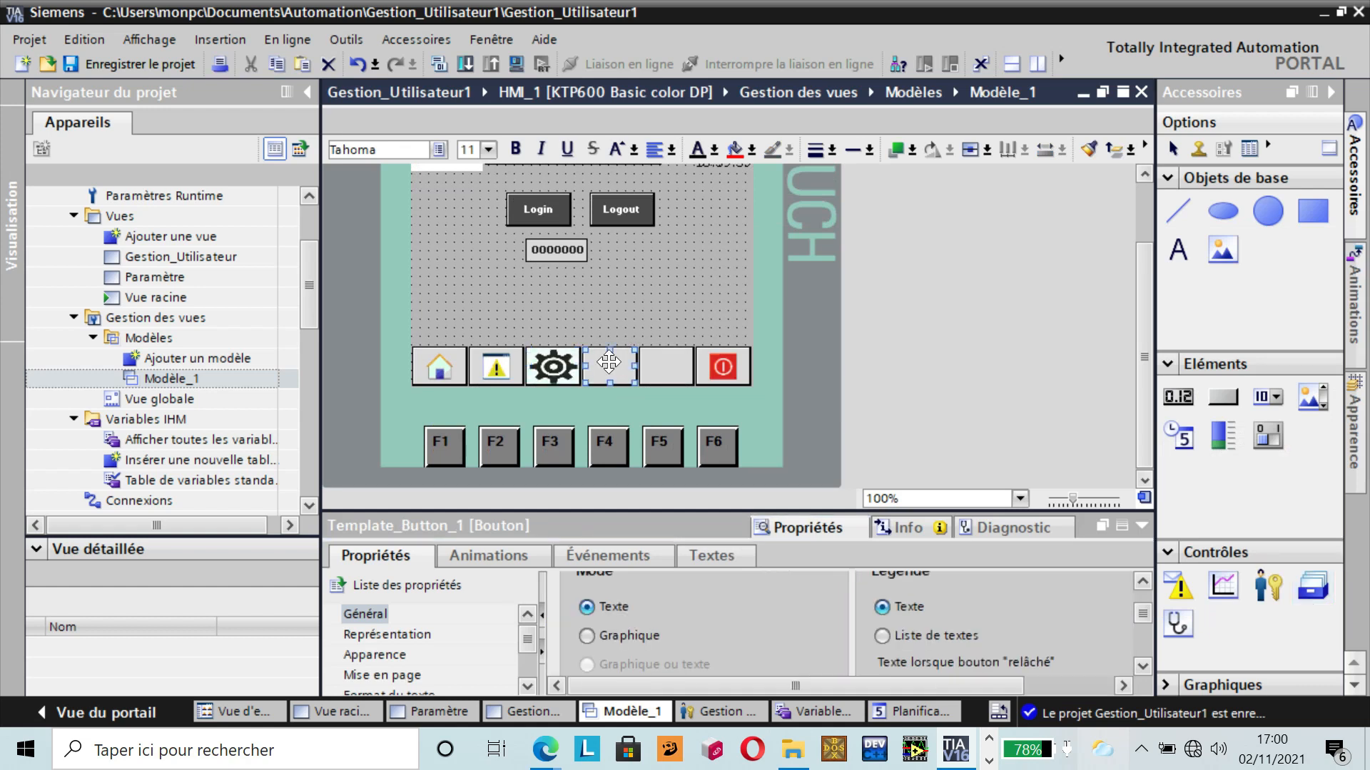
left_click(587, 634)
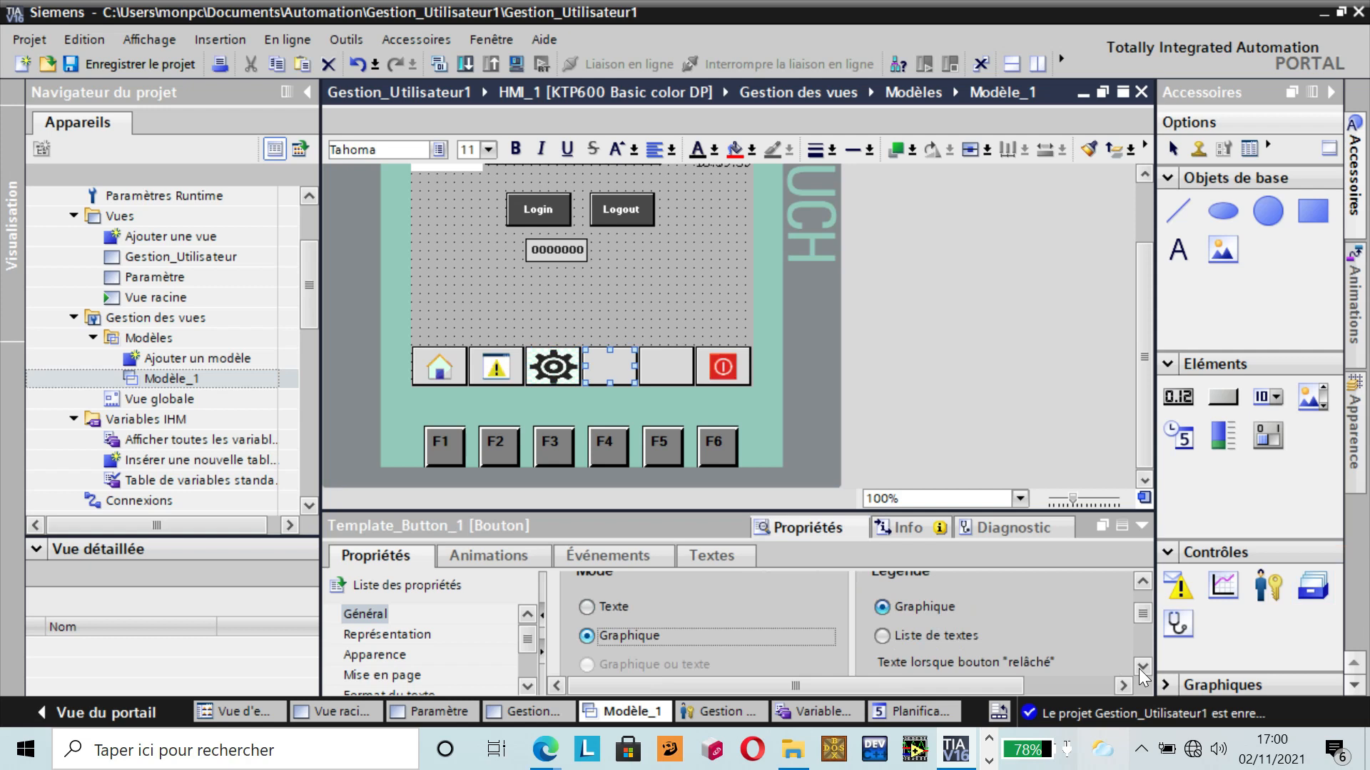
left_click(1141, 667)
left_click(1125, 685)
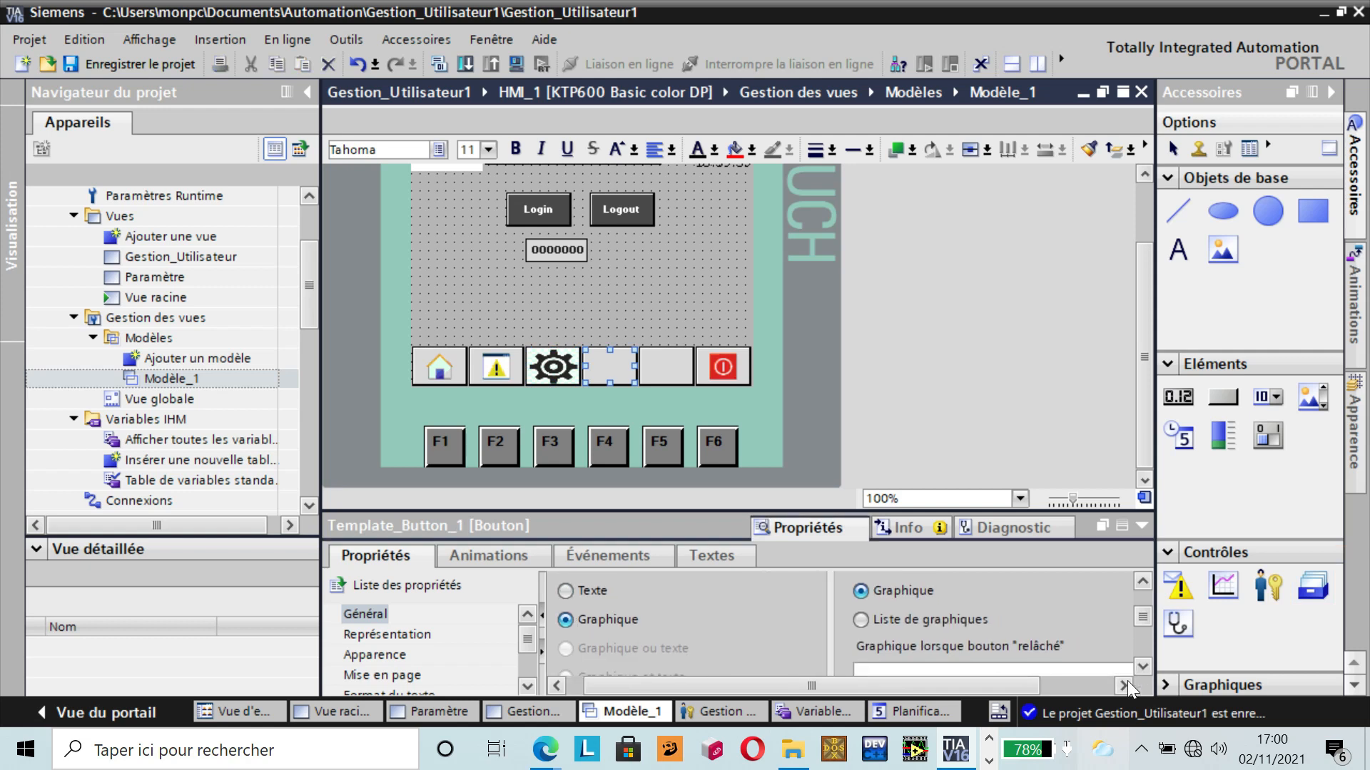
left_click(1125, 686)
left_click(1125, 685)
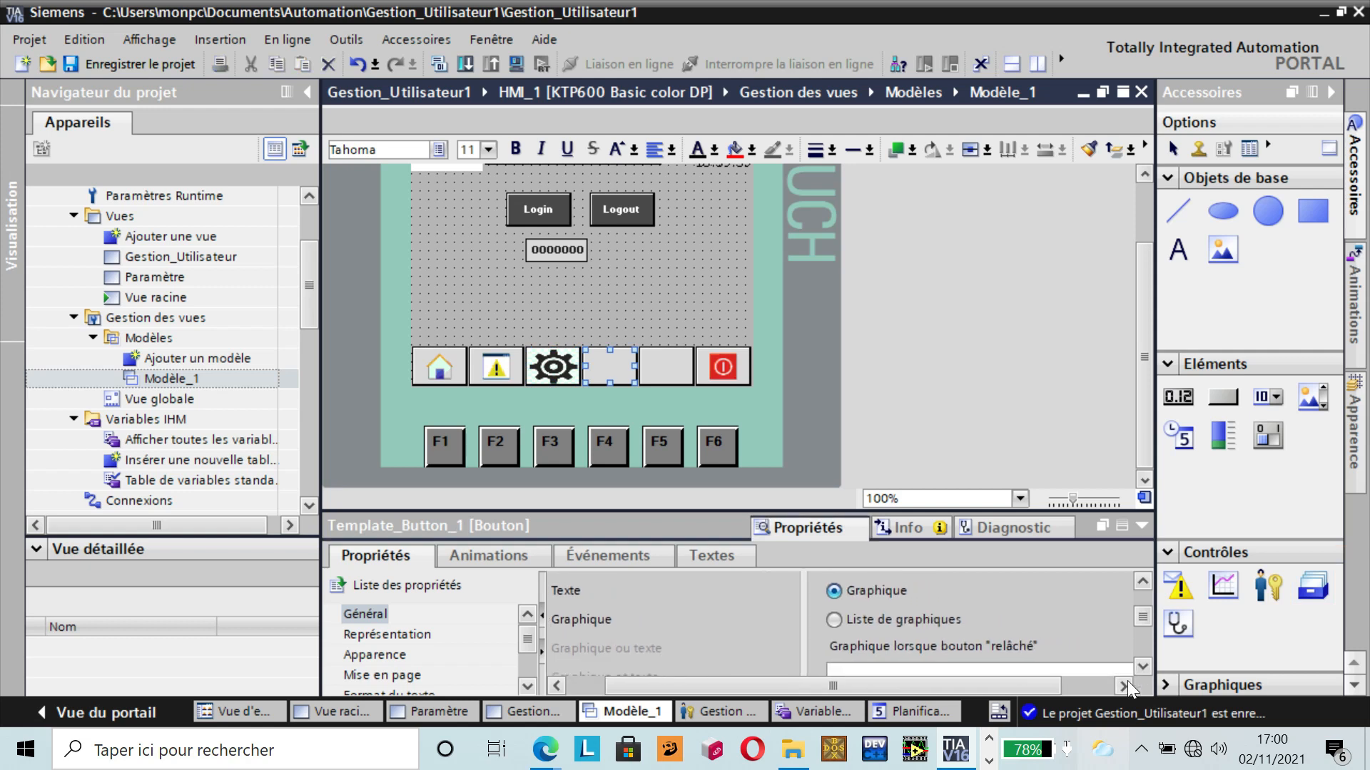
left_click(1126, 684)
left_click(1145, 668)
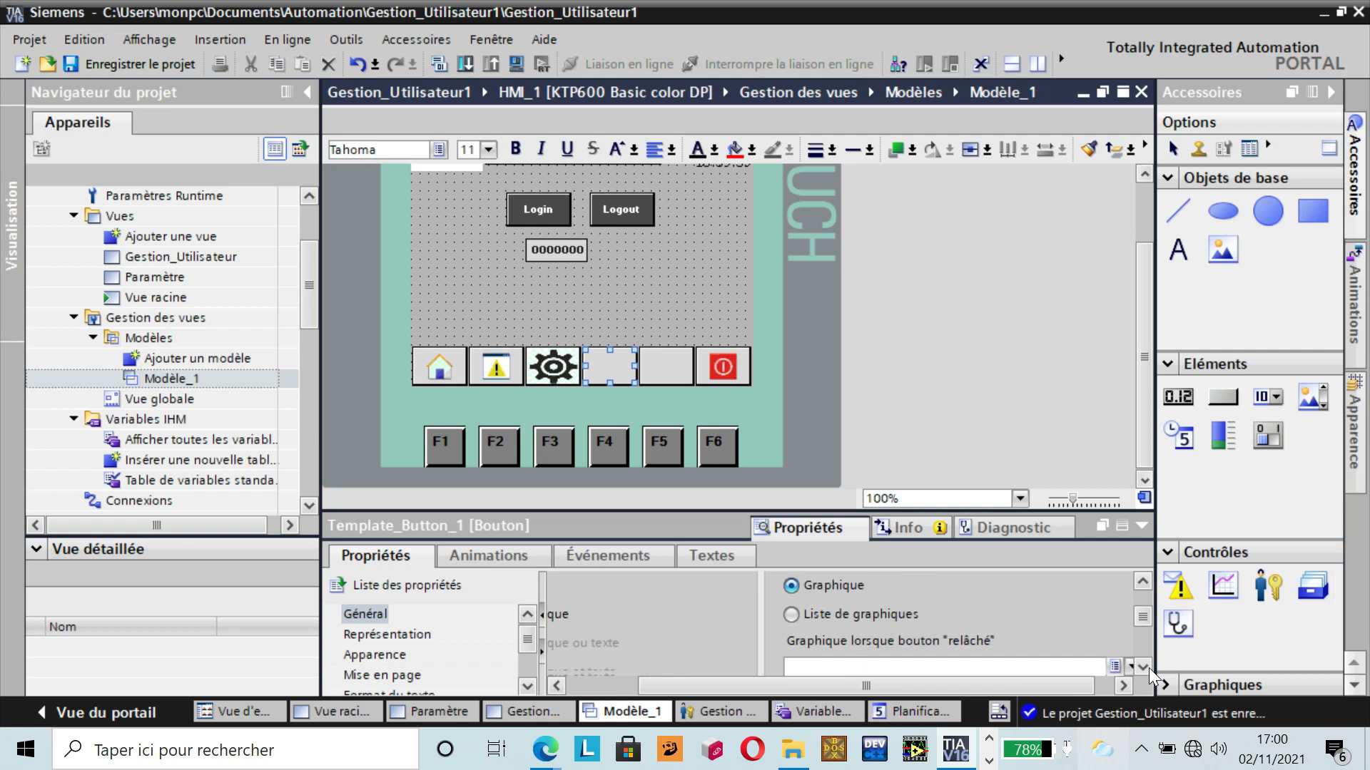
left_click(1120, 685)
left_click(1118, 683)
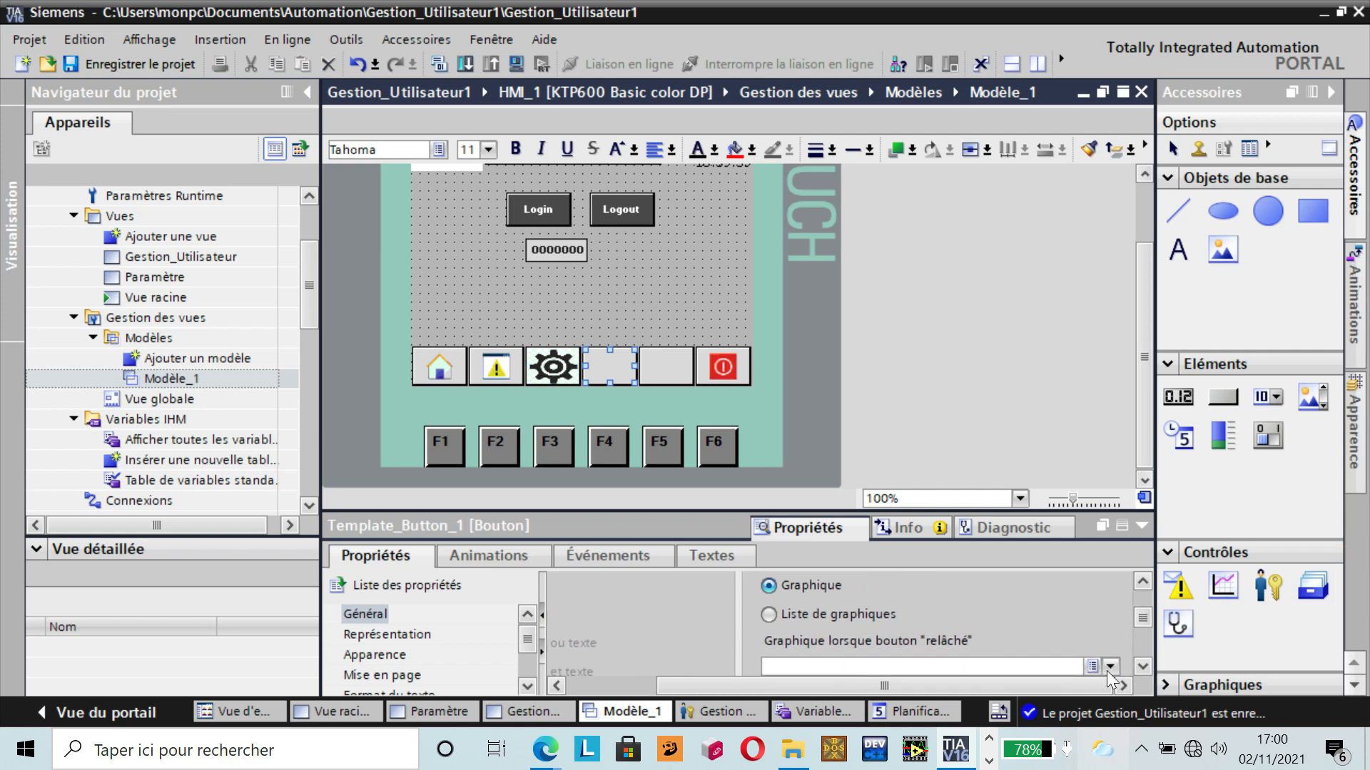
left_click(1109, 667)
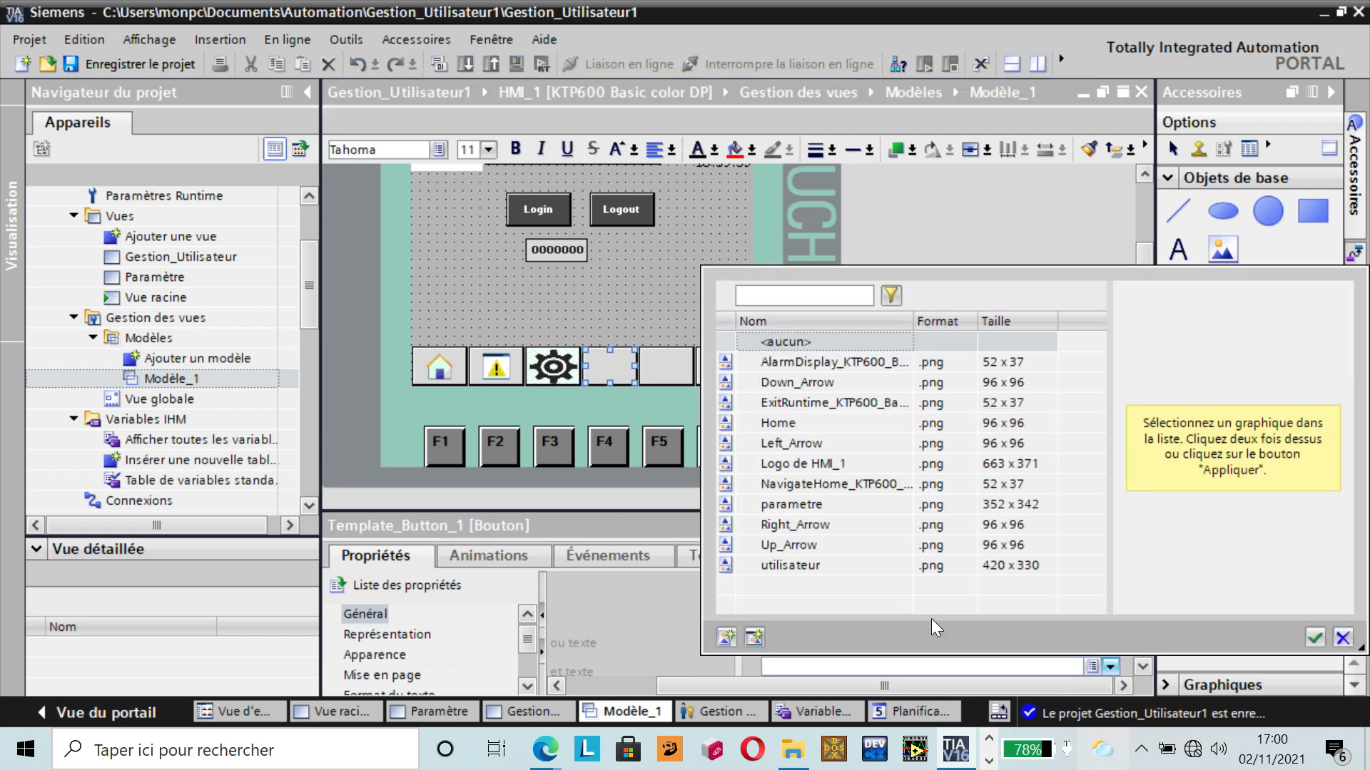
left_click(822, 567)
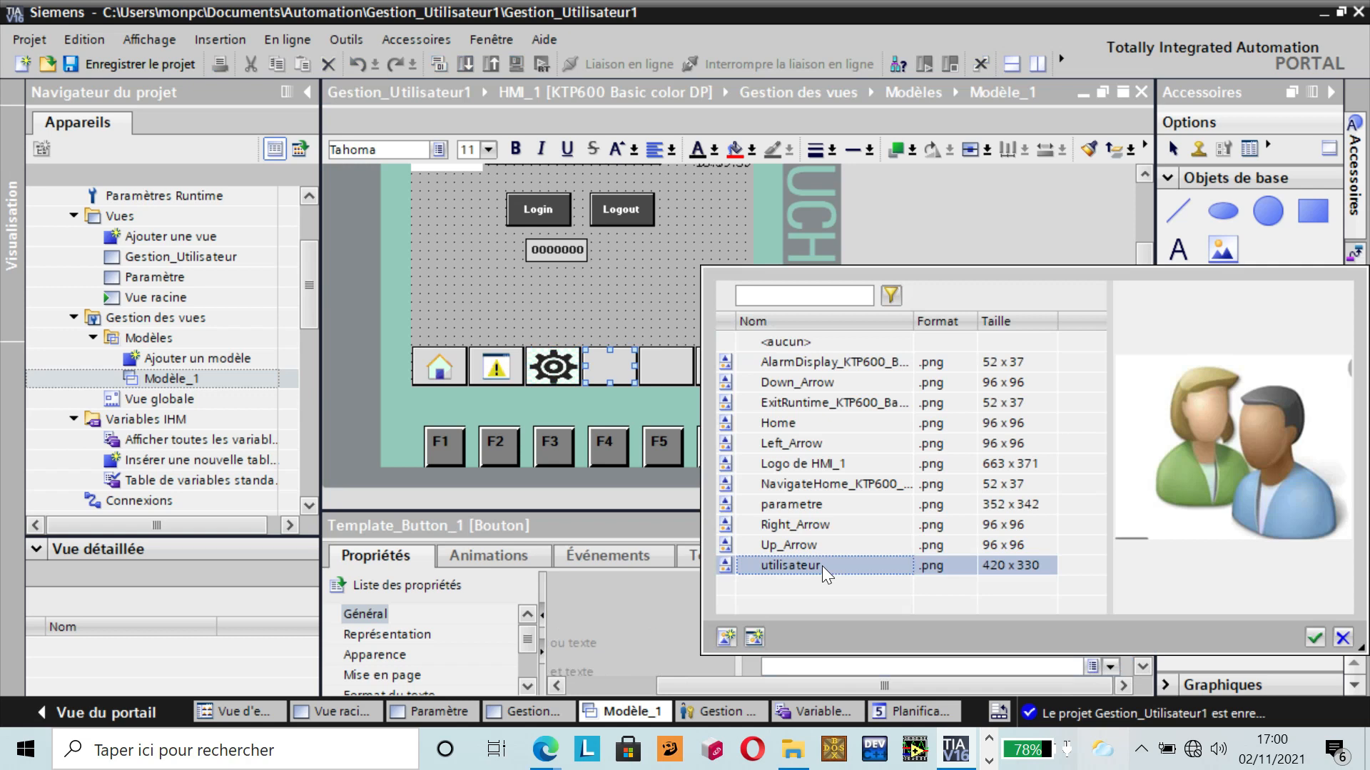
left_click(1313, 639)
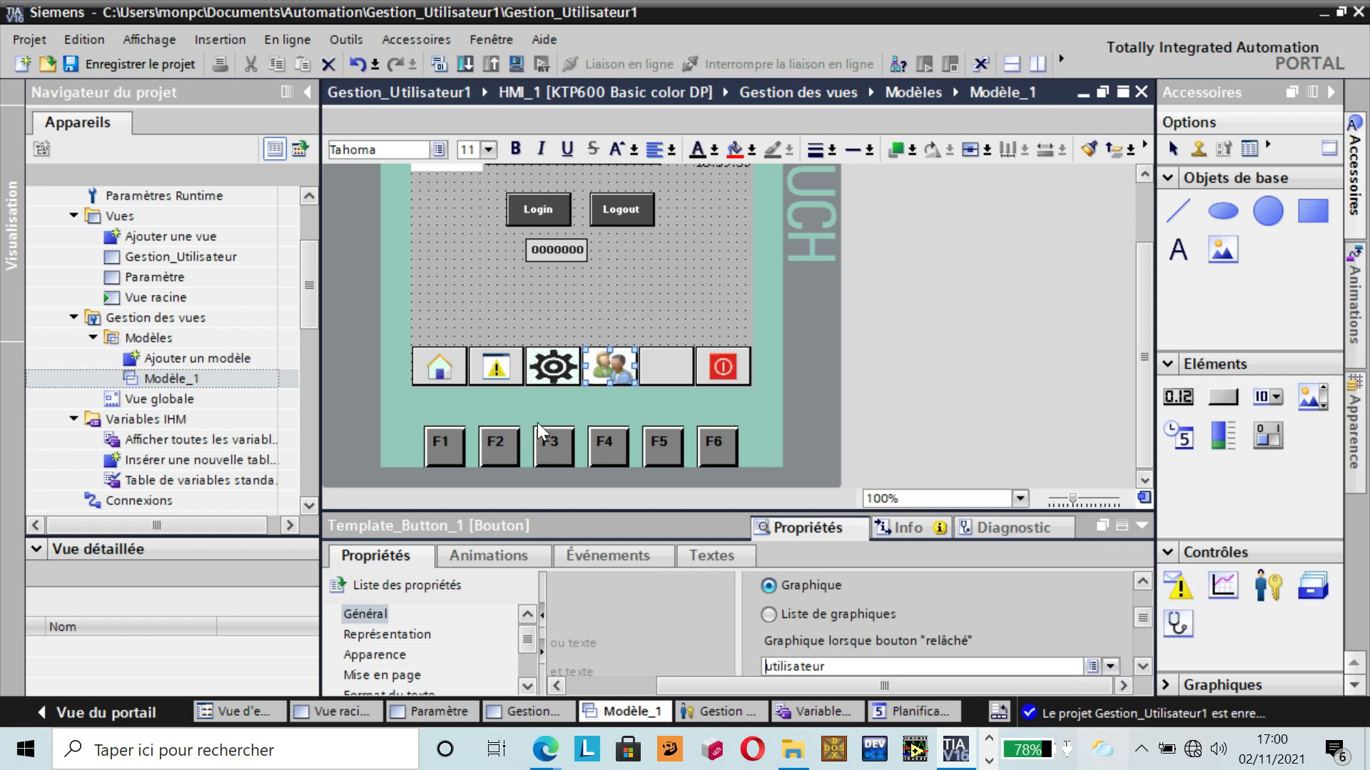
- Set the runtime security authorization of the template's gear button above F3 to Contrôle
left_click(552, 367)
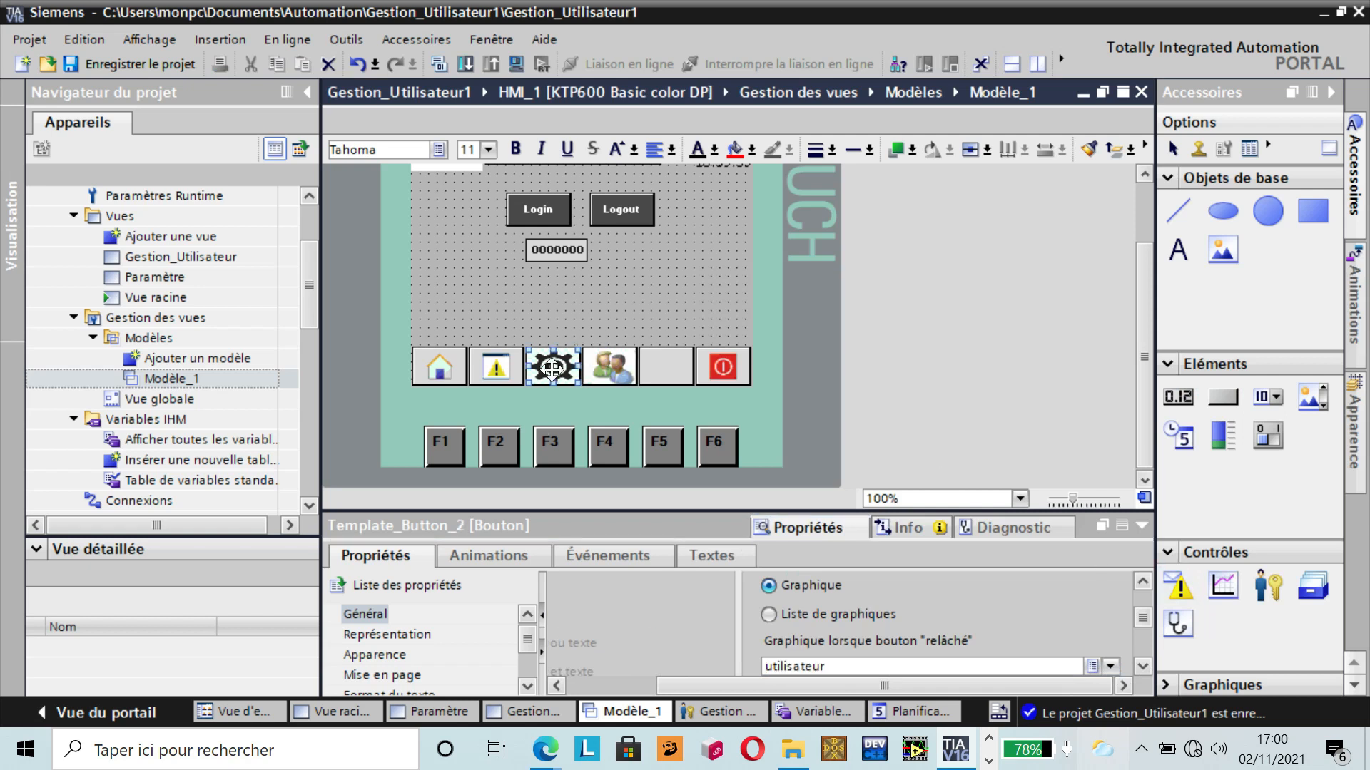
left_click(530, 688)
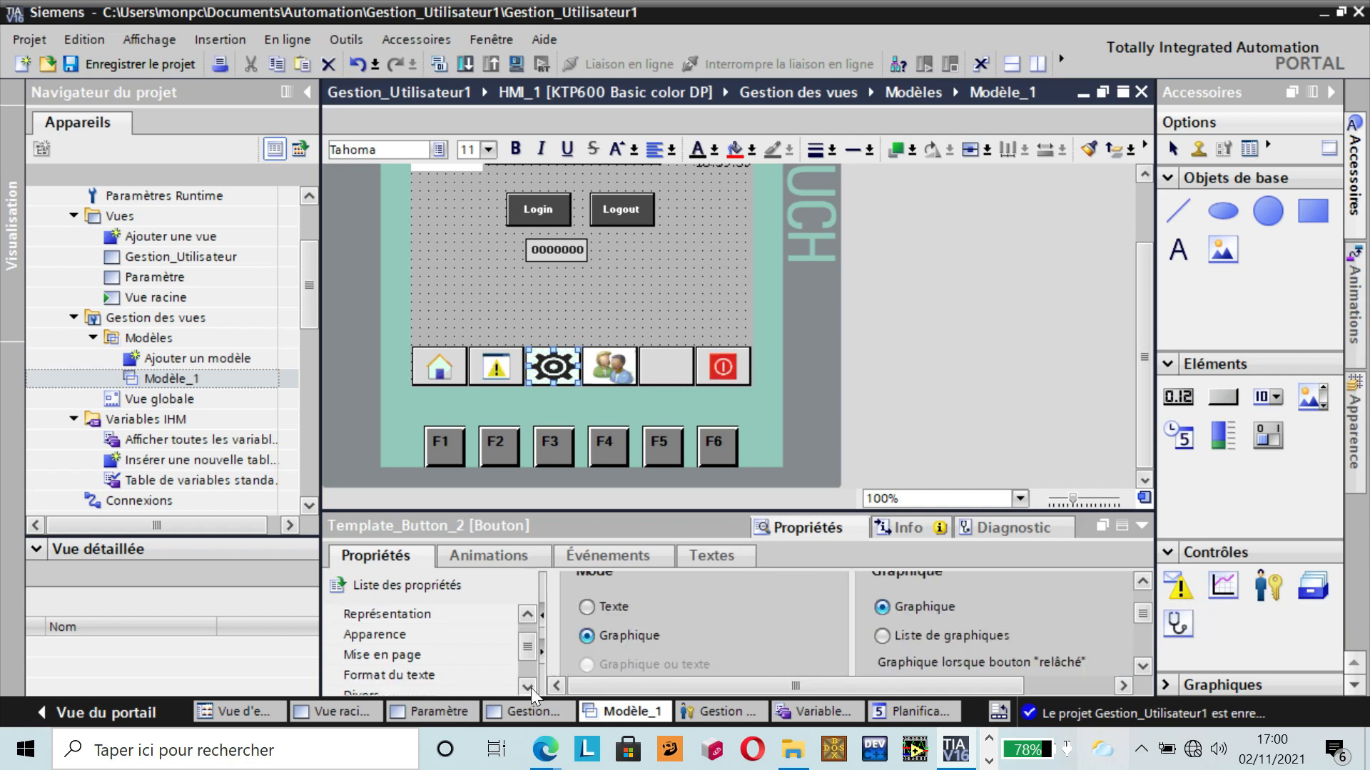
double_click(531, 688)
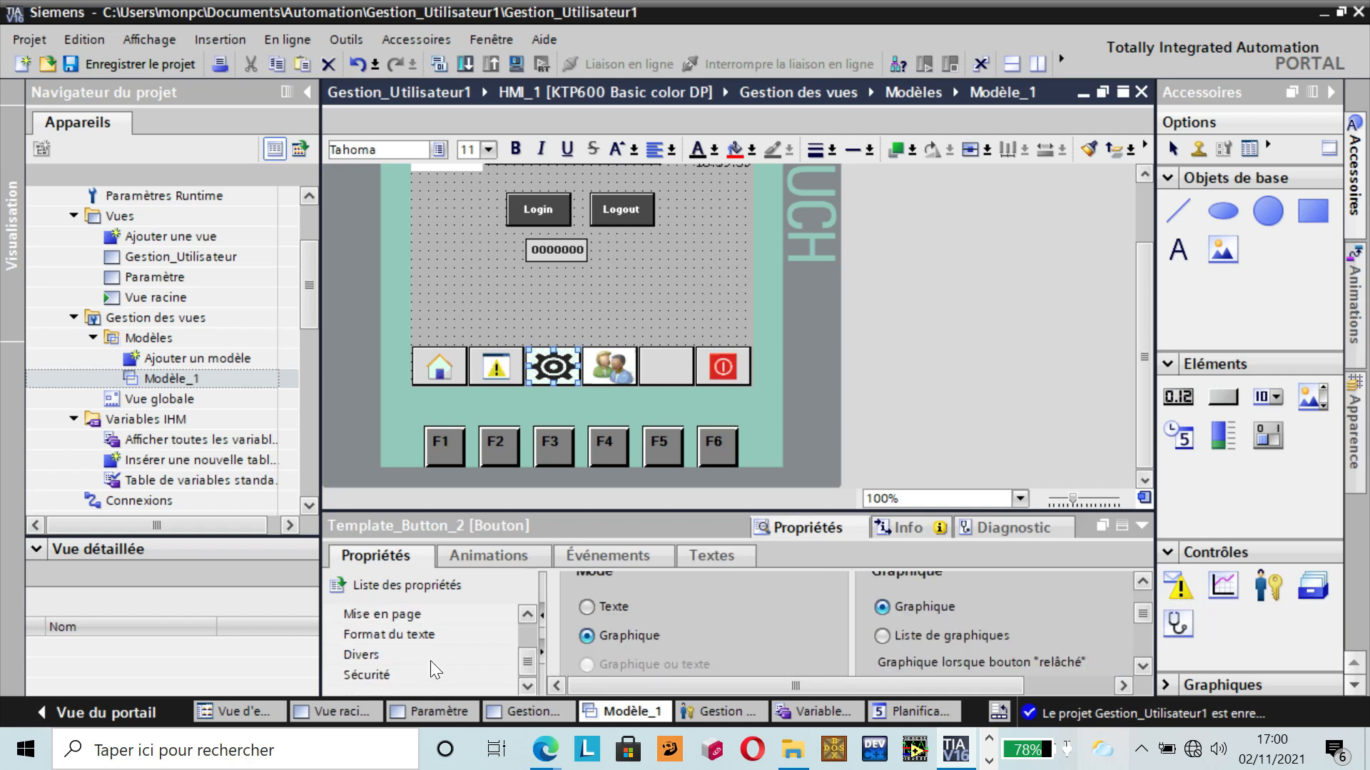
left_click(391, 675)
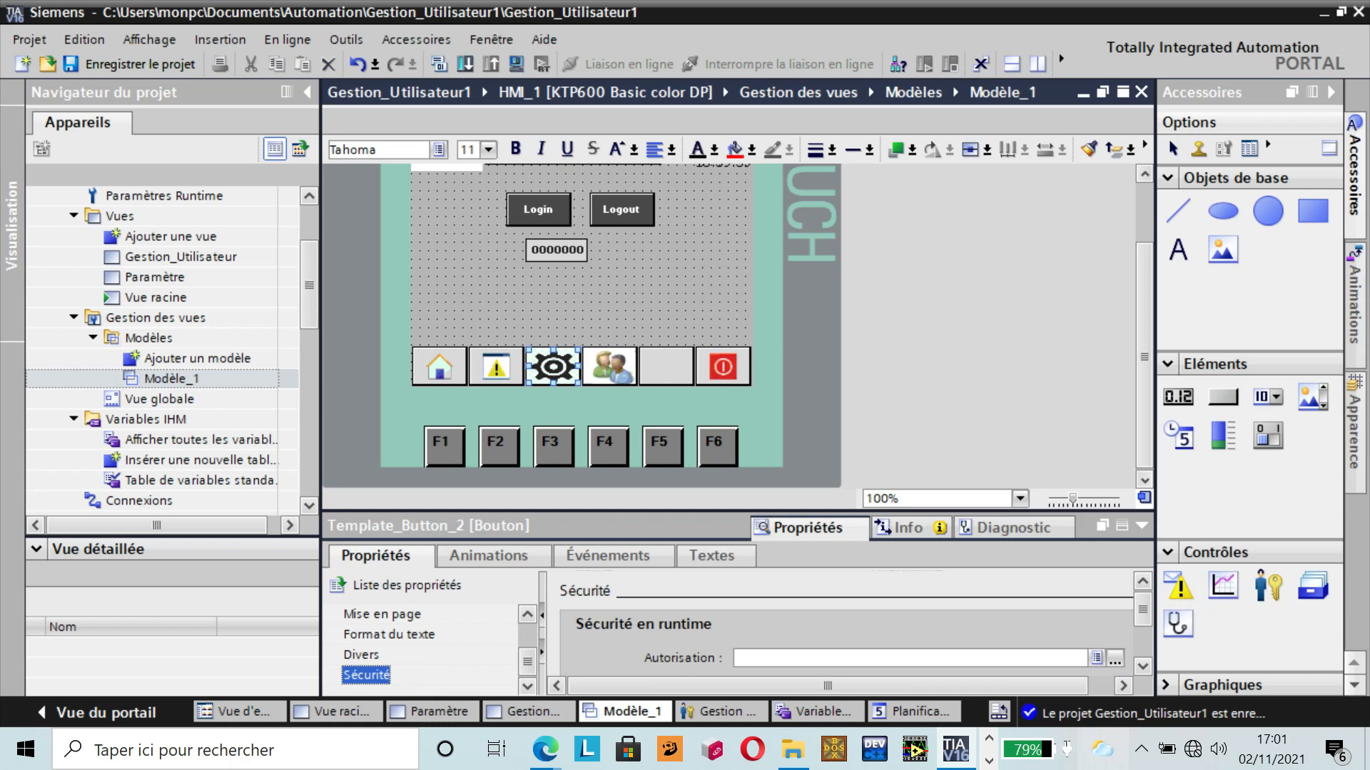
left_click(1121, 663)
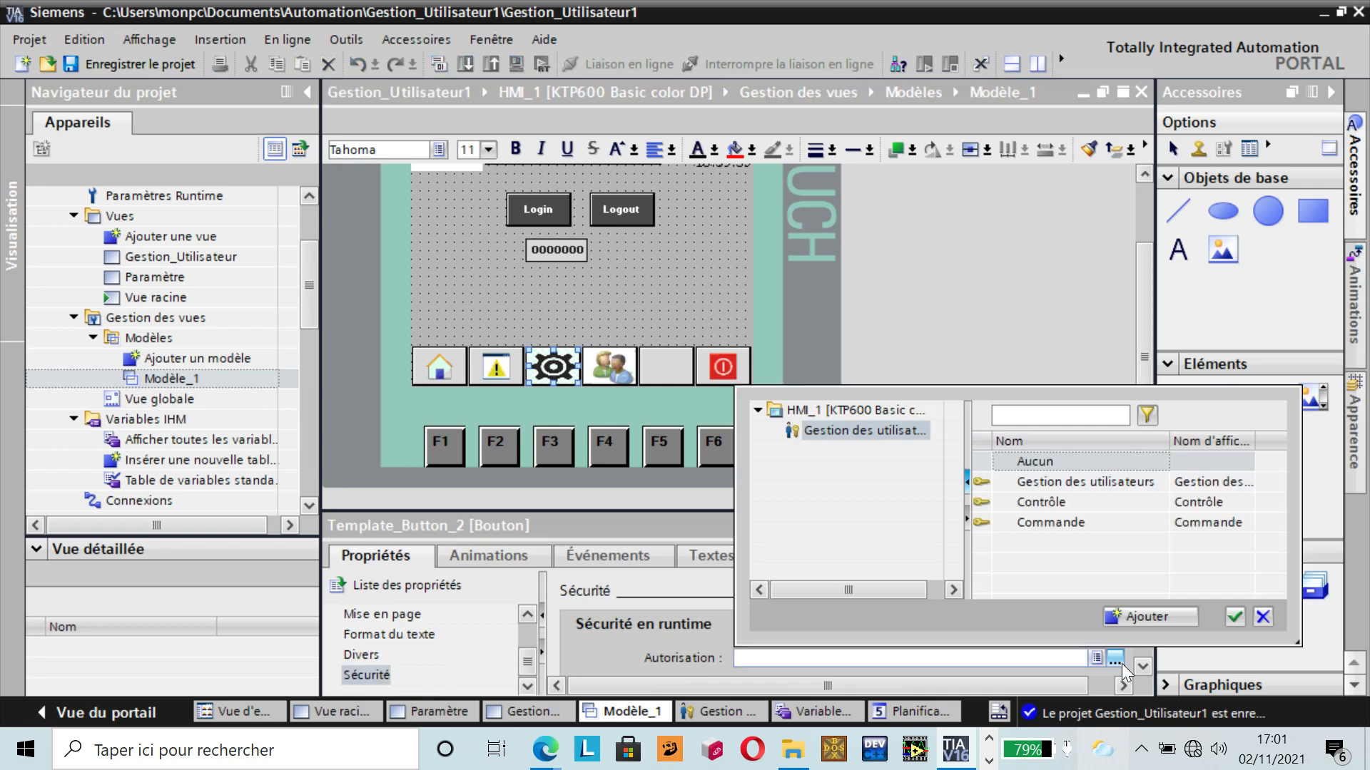
left_click(1050, 503)
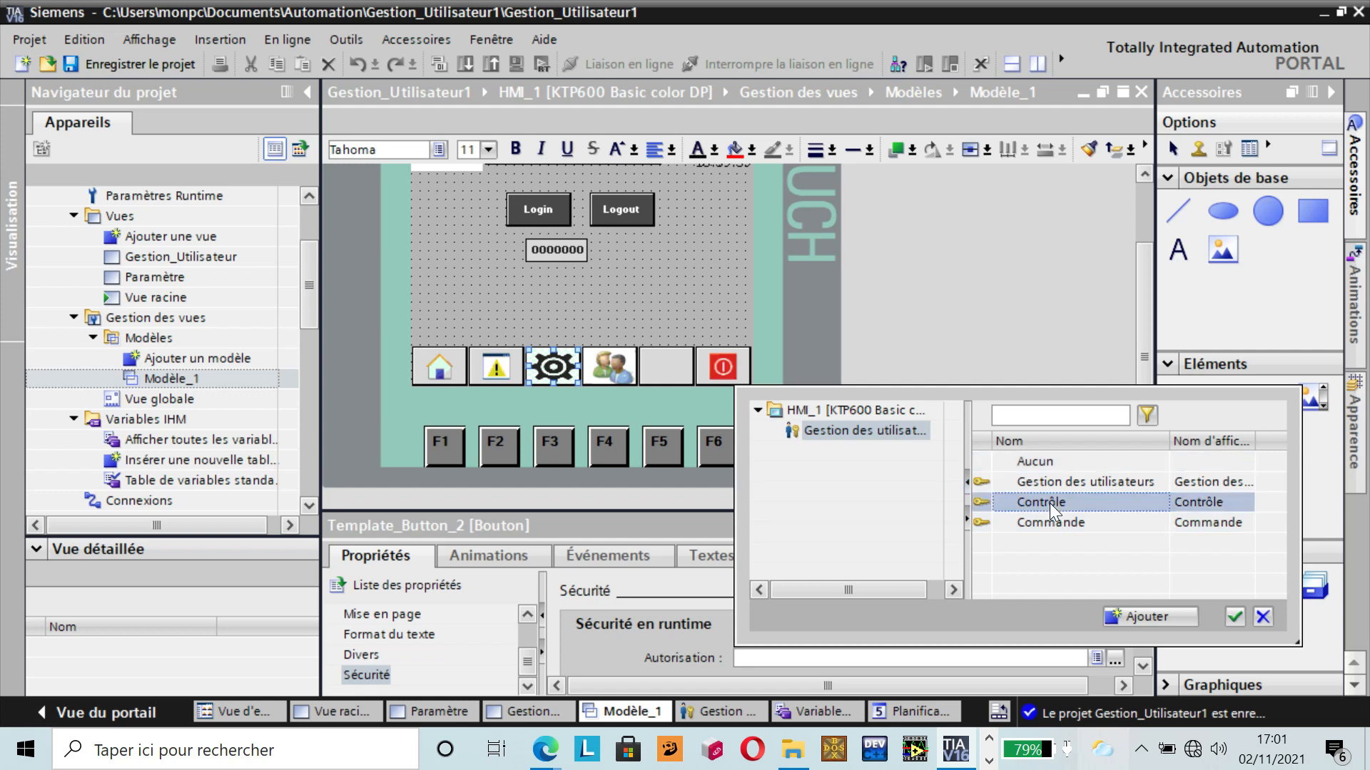
left_click(1232, 613)
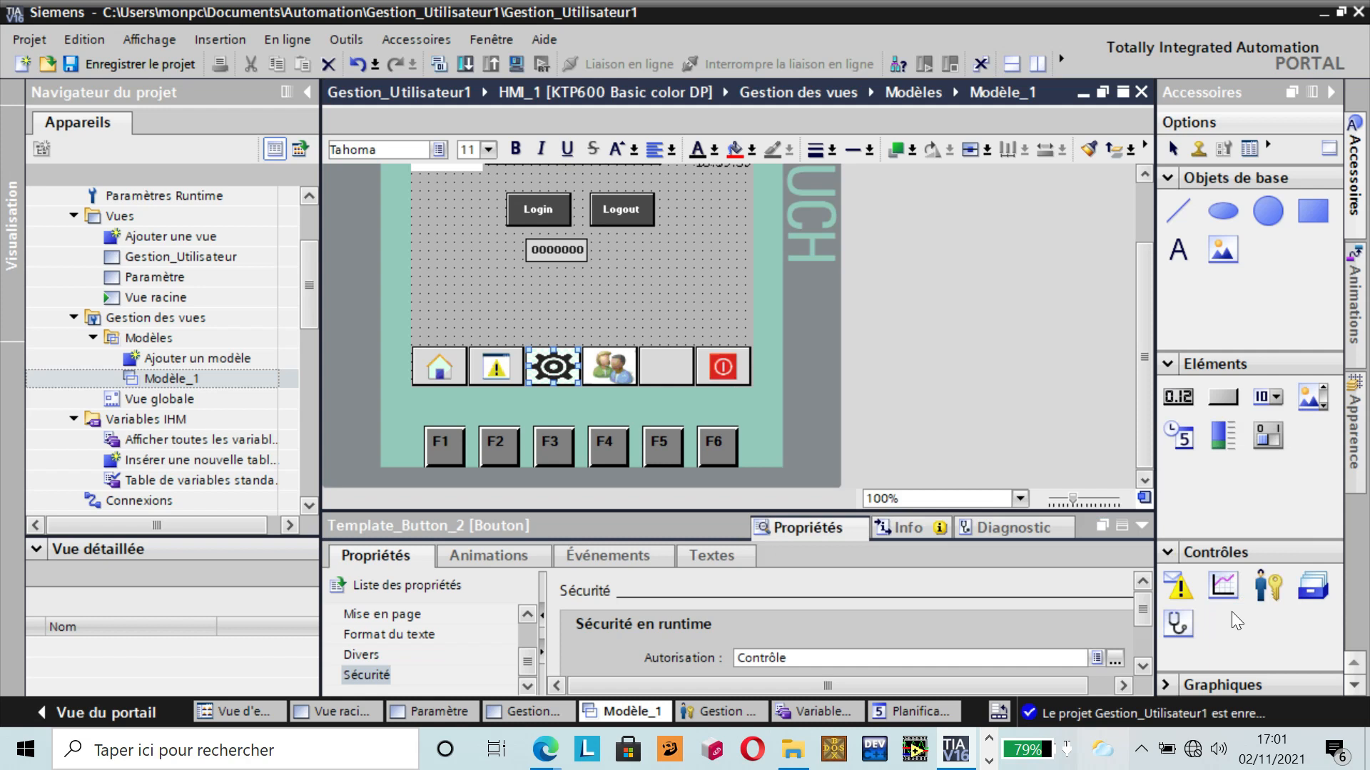
left_click(1142, 665)
left_click(1142, 665)
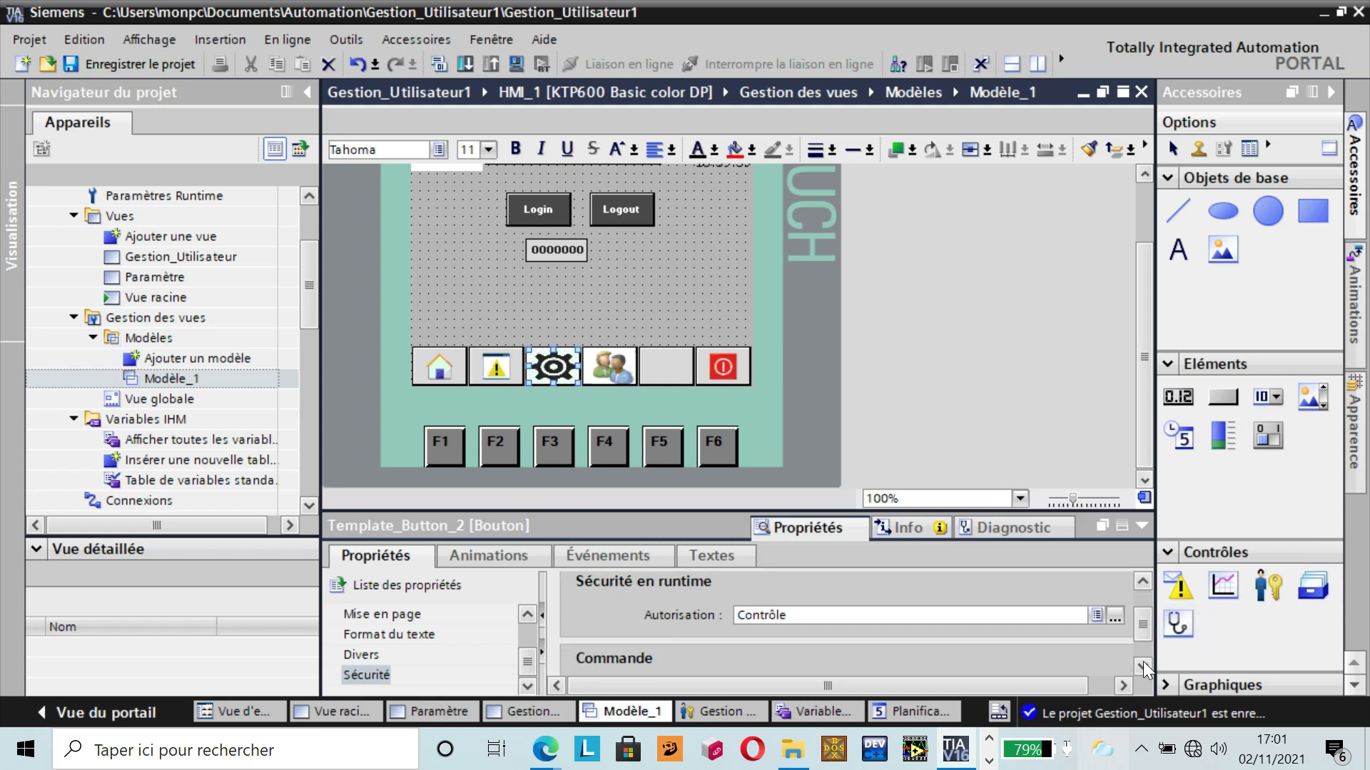
left_click(1143, 665)
left_click(1143, 663)
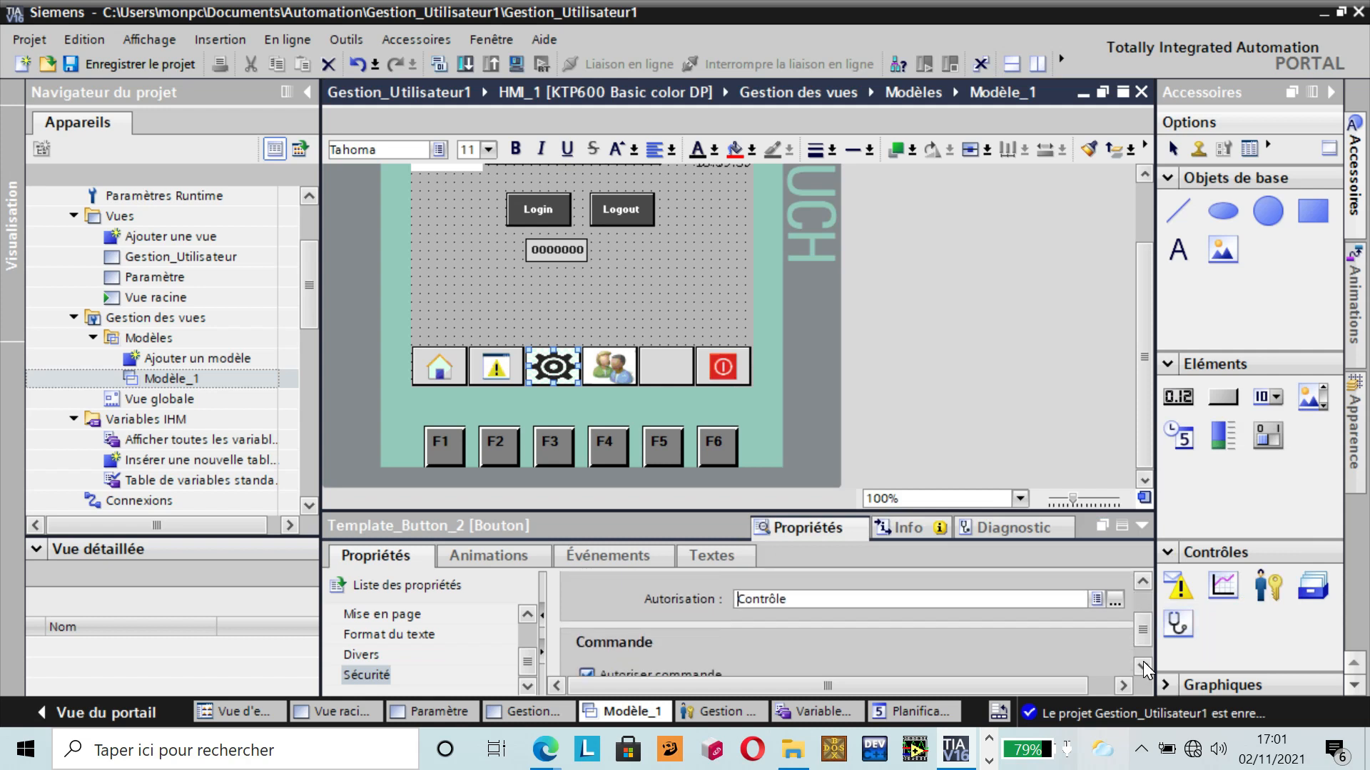
left_click(1142, 665)
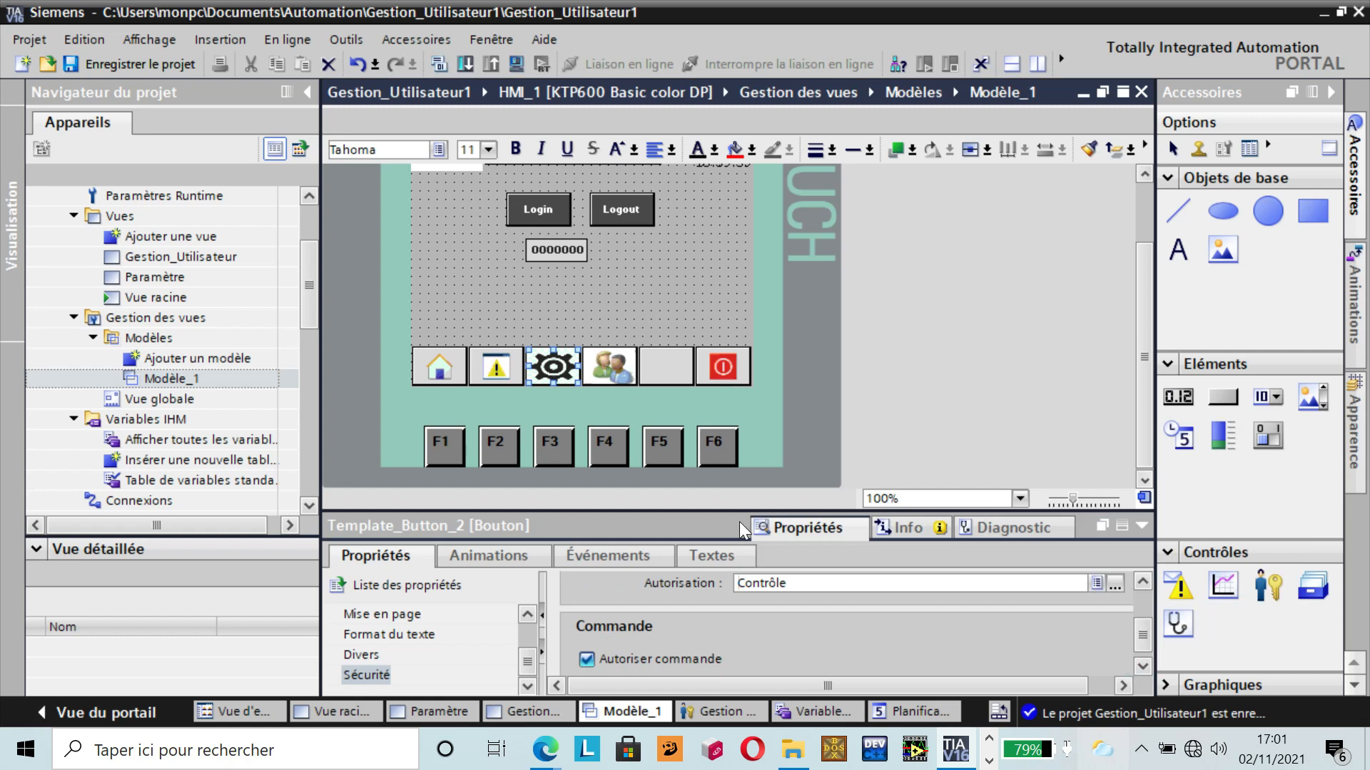
left_click(989, 761)
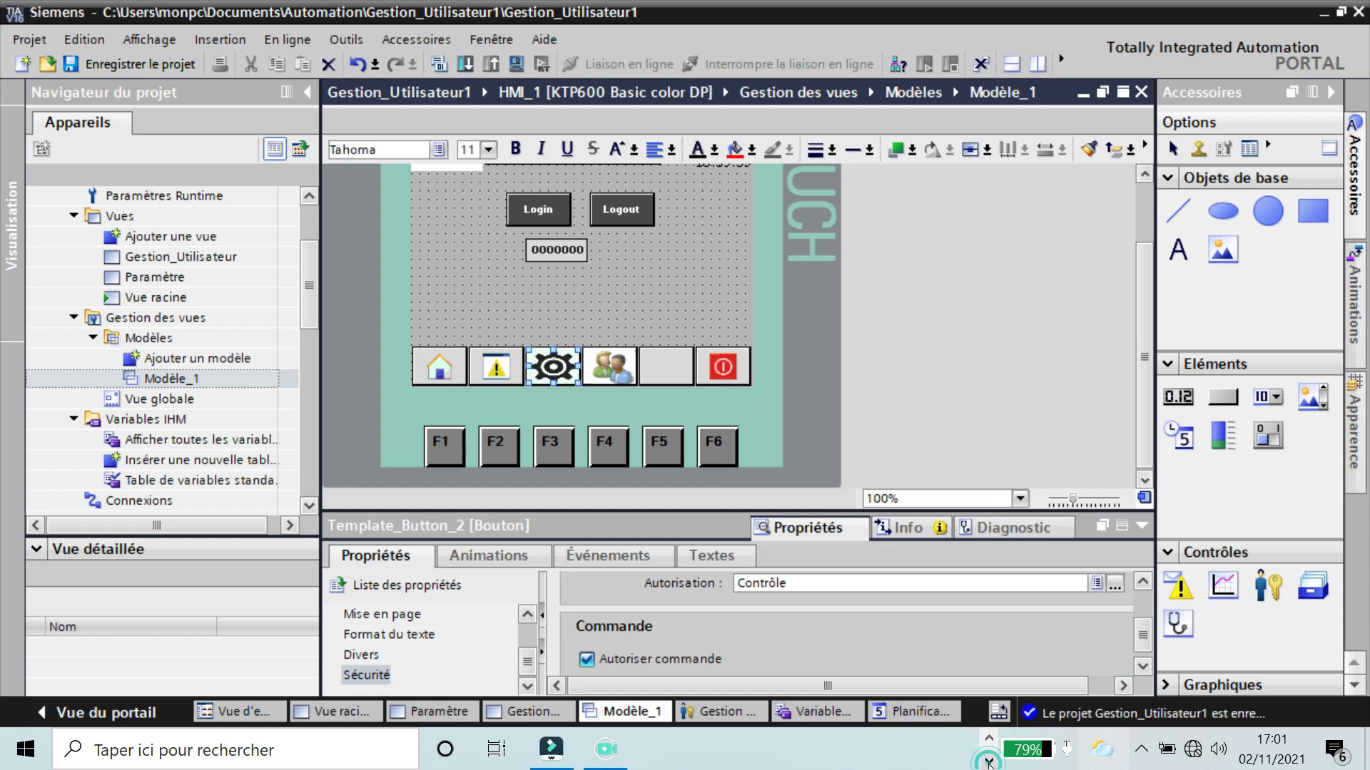
- Set the runtime security authorization of the users button above F4 to Gestion des utilisateurs and save the project
left_click(617, 367)
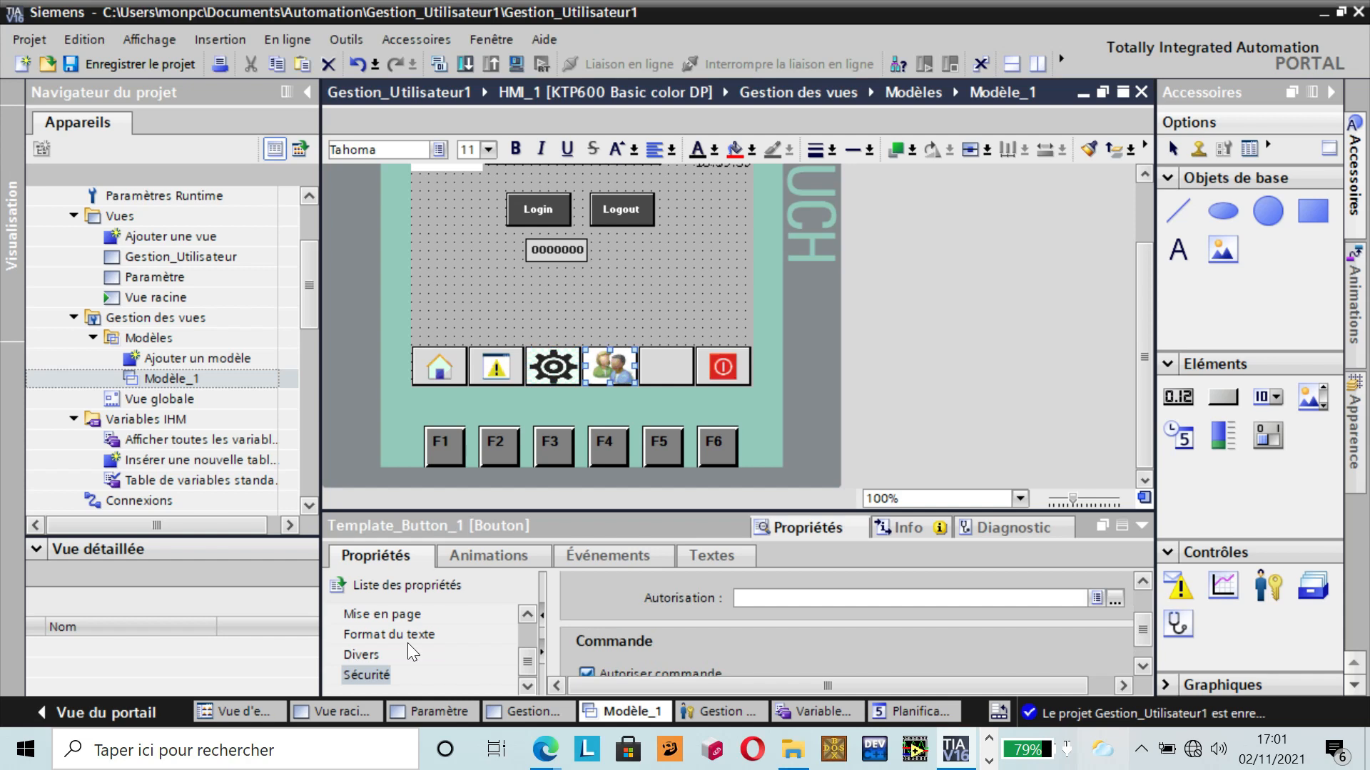
left_click(367, 675)
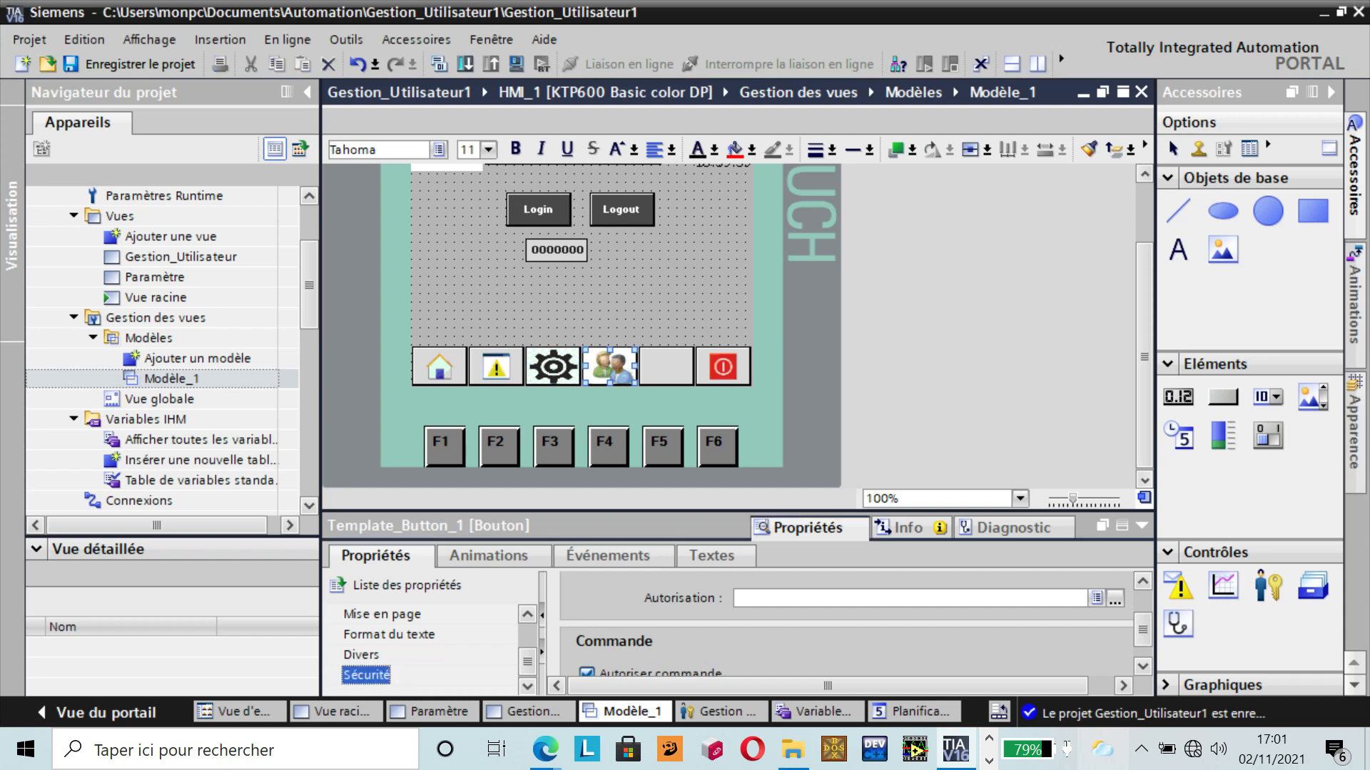
left_click(1115, 599)
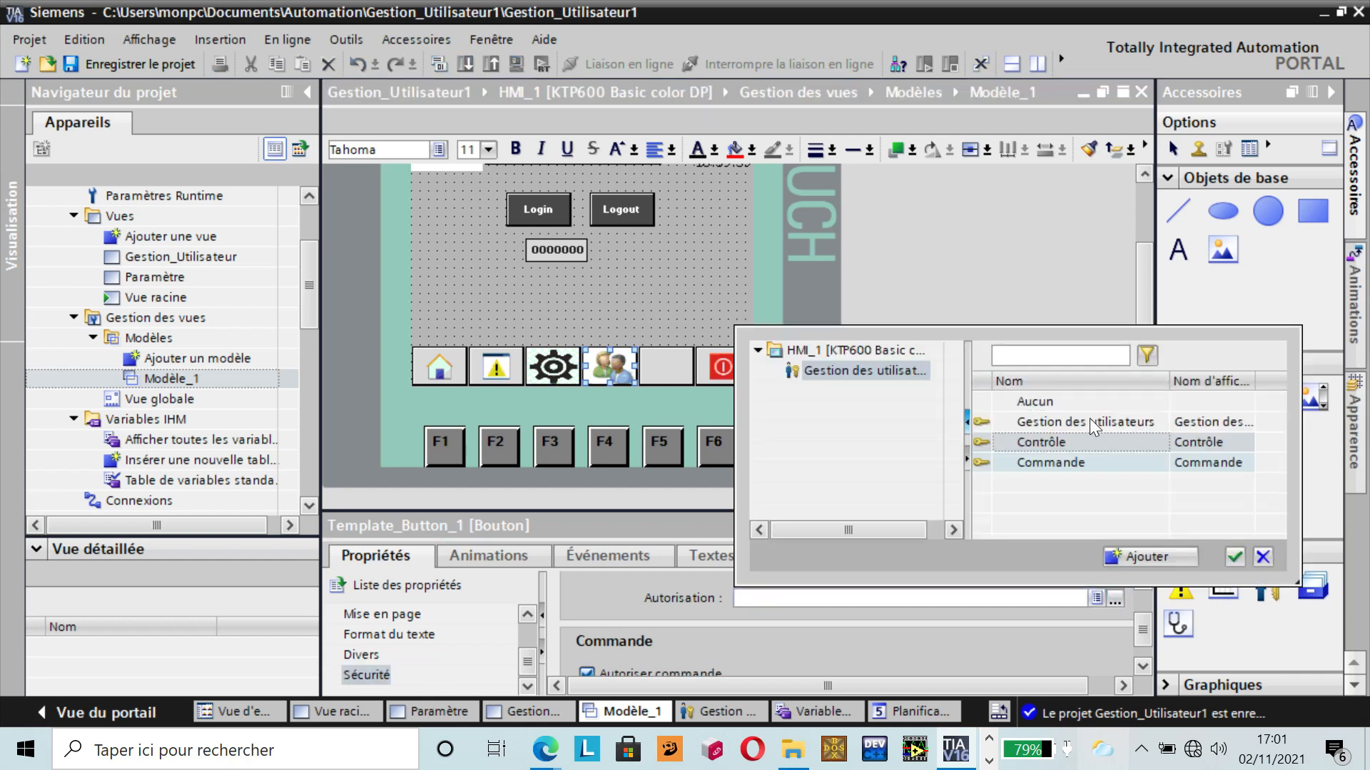
left_click(1089, 422)
left_click(1235, 557)
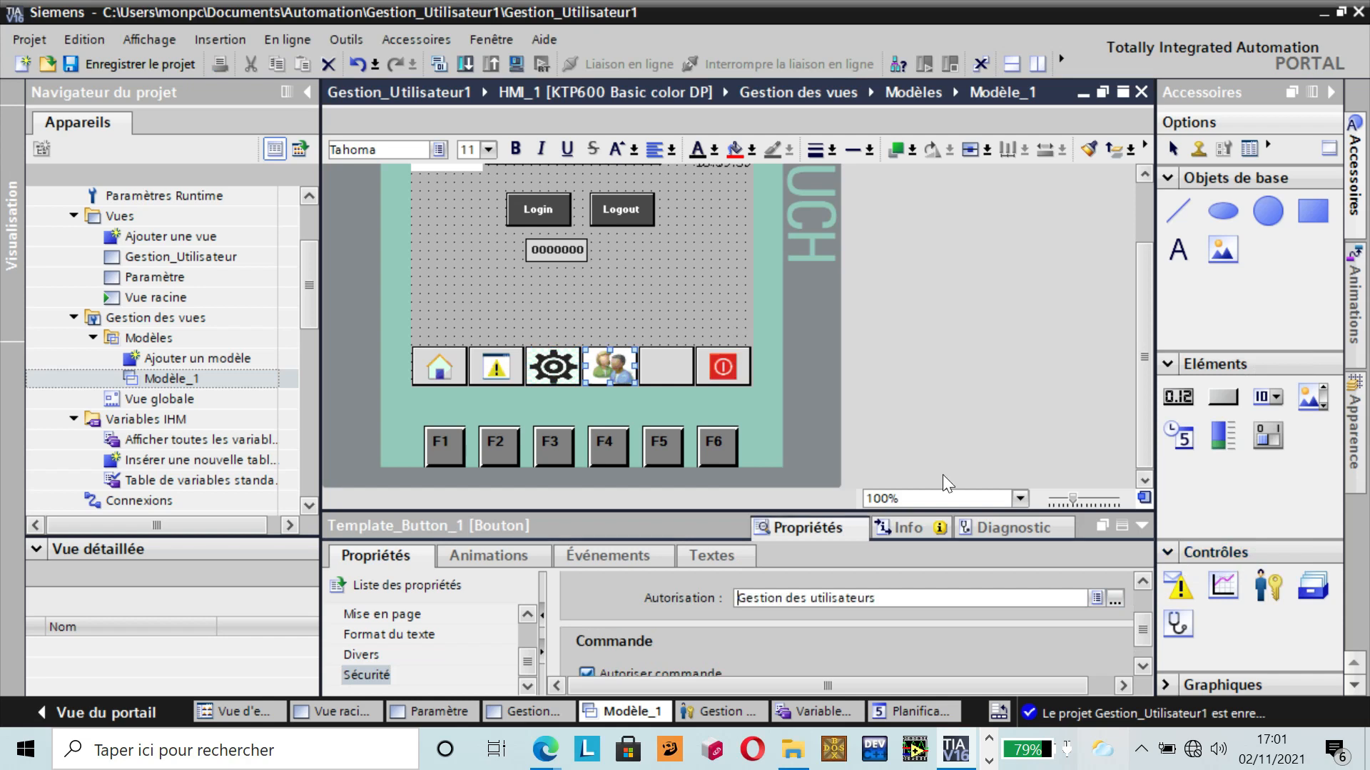
left_click(117, 64)
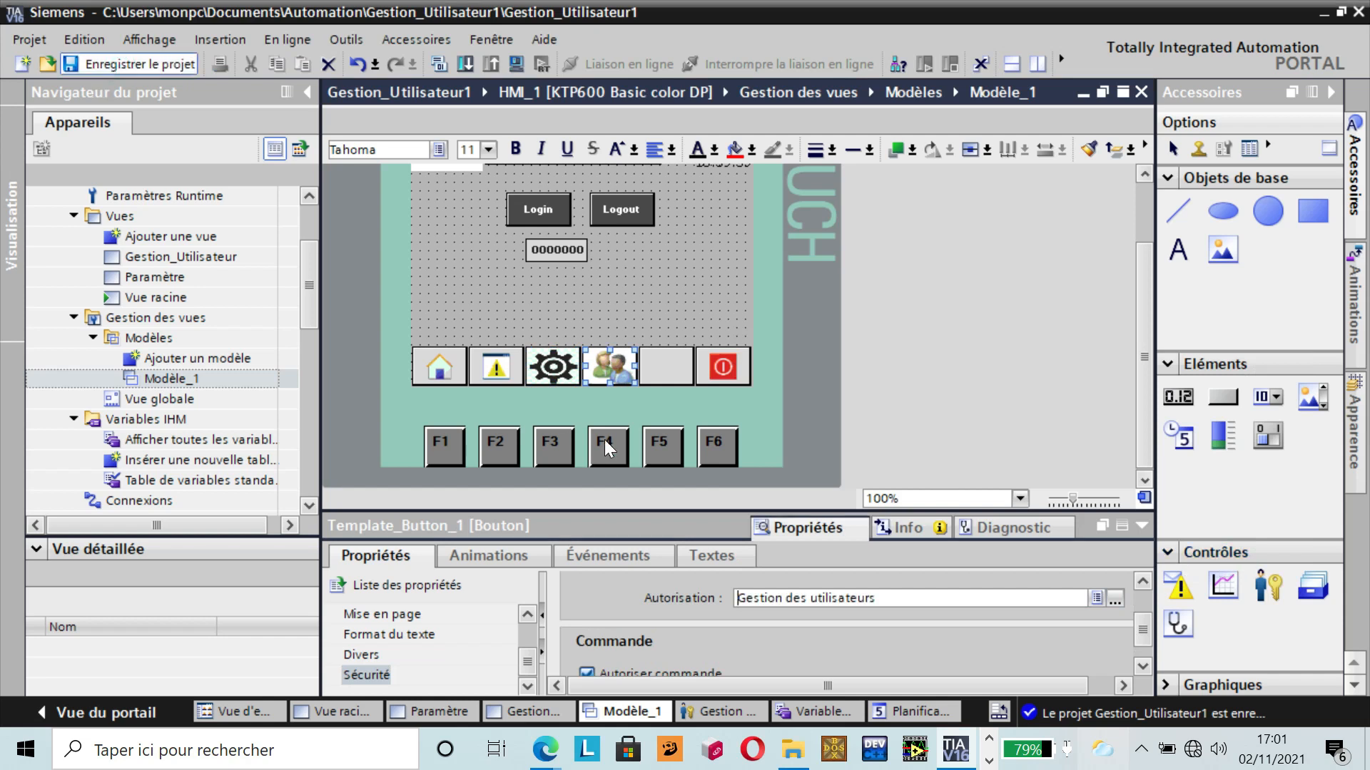
- Add the ActiverVue function to the Relâcher event of the gear button above F3
left_click(561, 371)
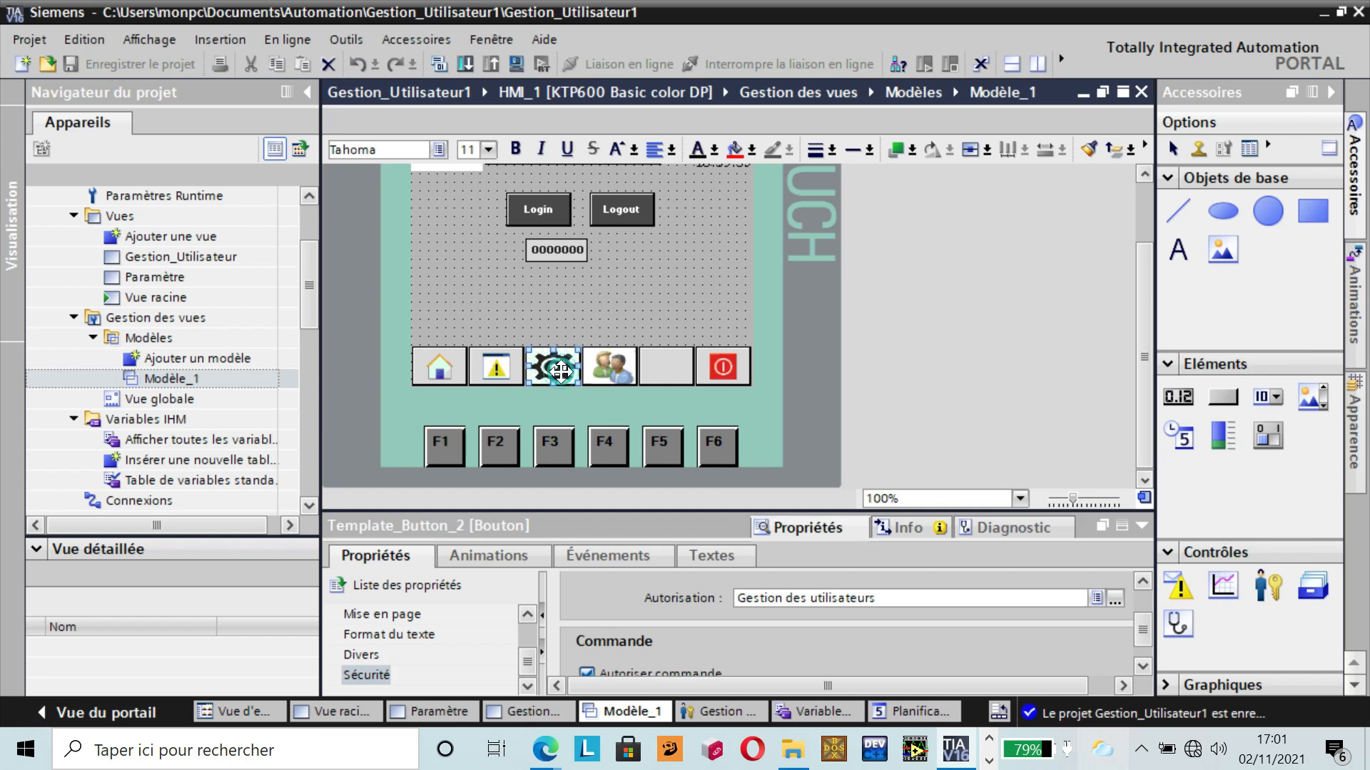
left_click(617, 556)
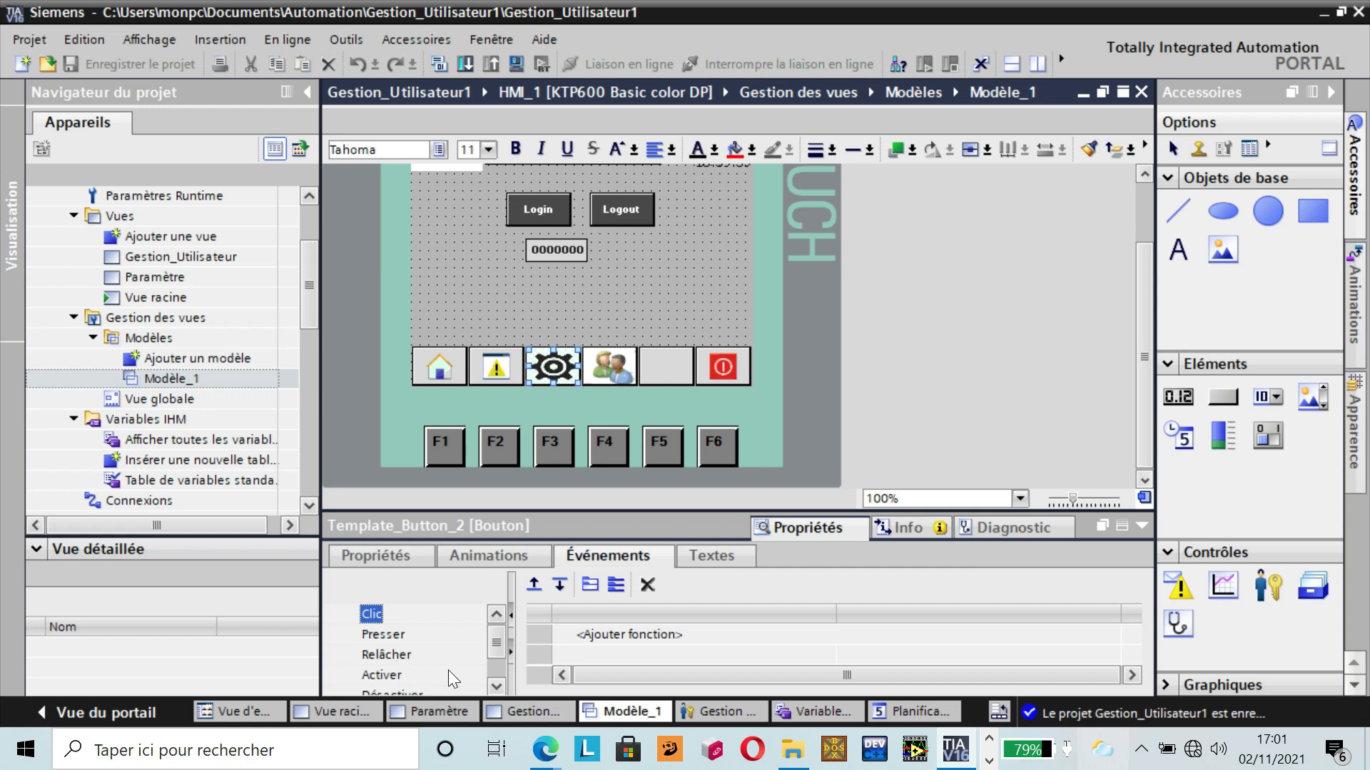
left_click(492, 685)
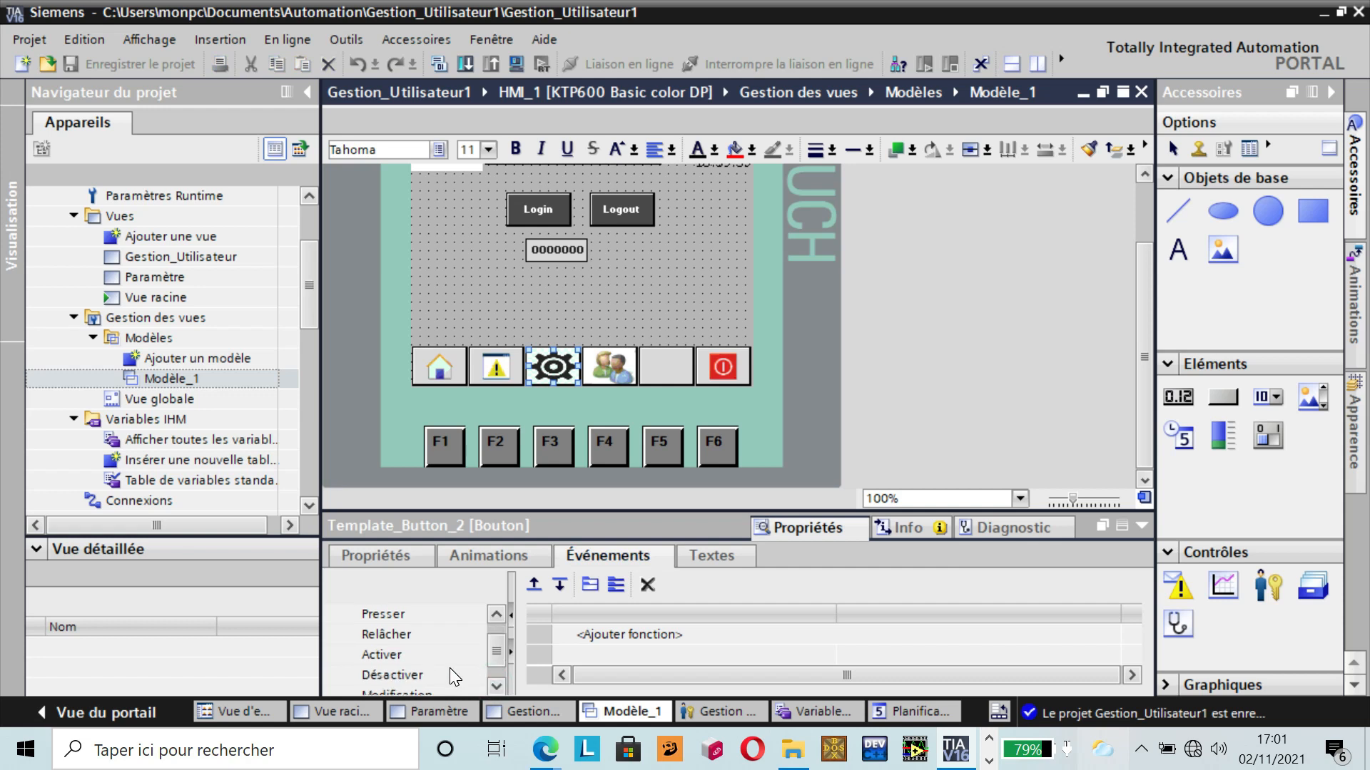
left_click(409, 636)
left_click(679, 634)
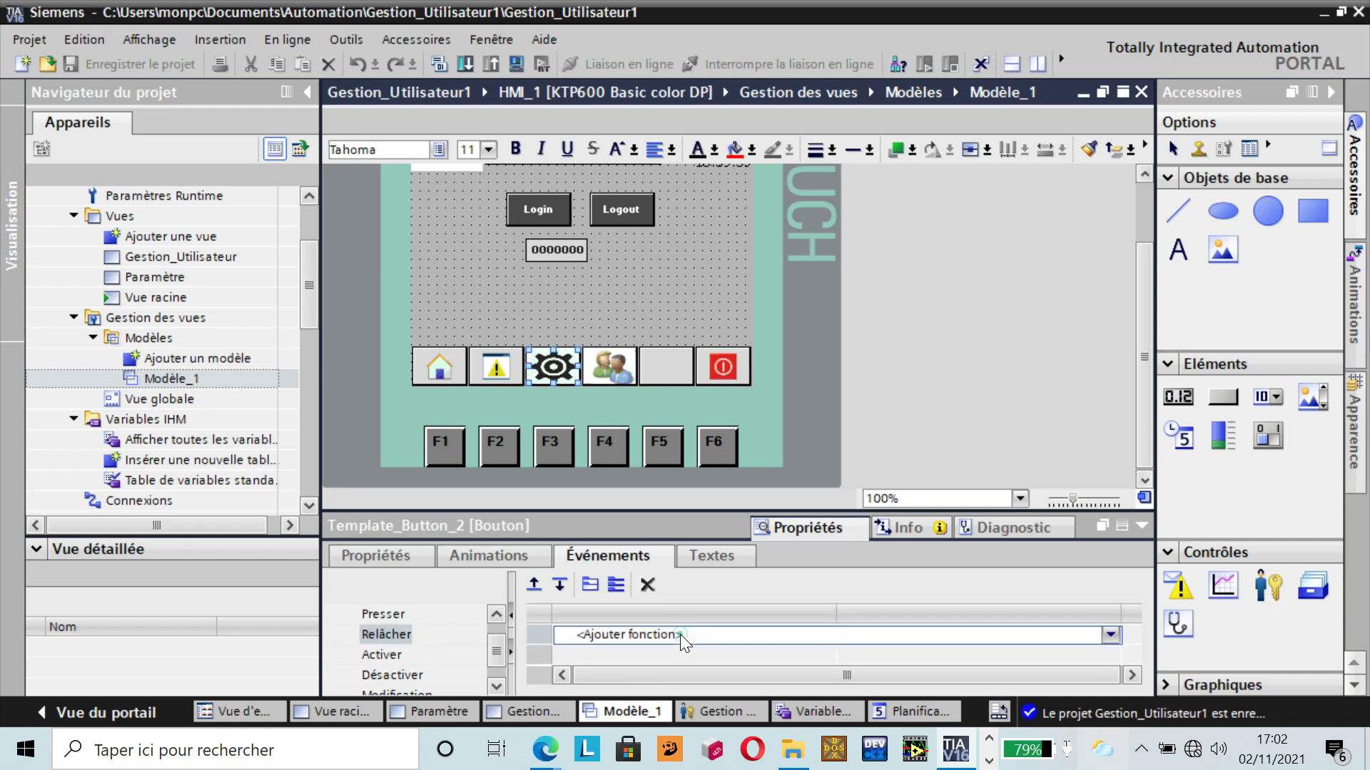
left_click(1109, 634)
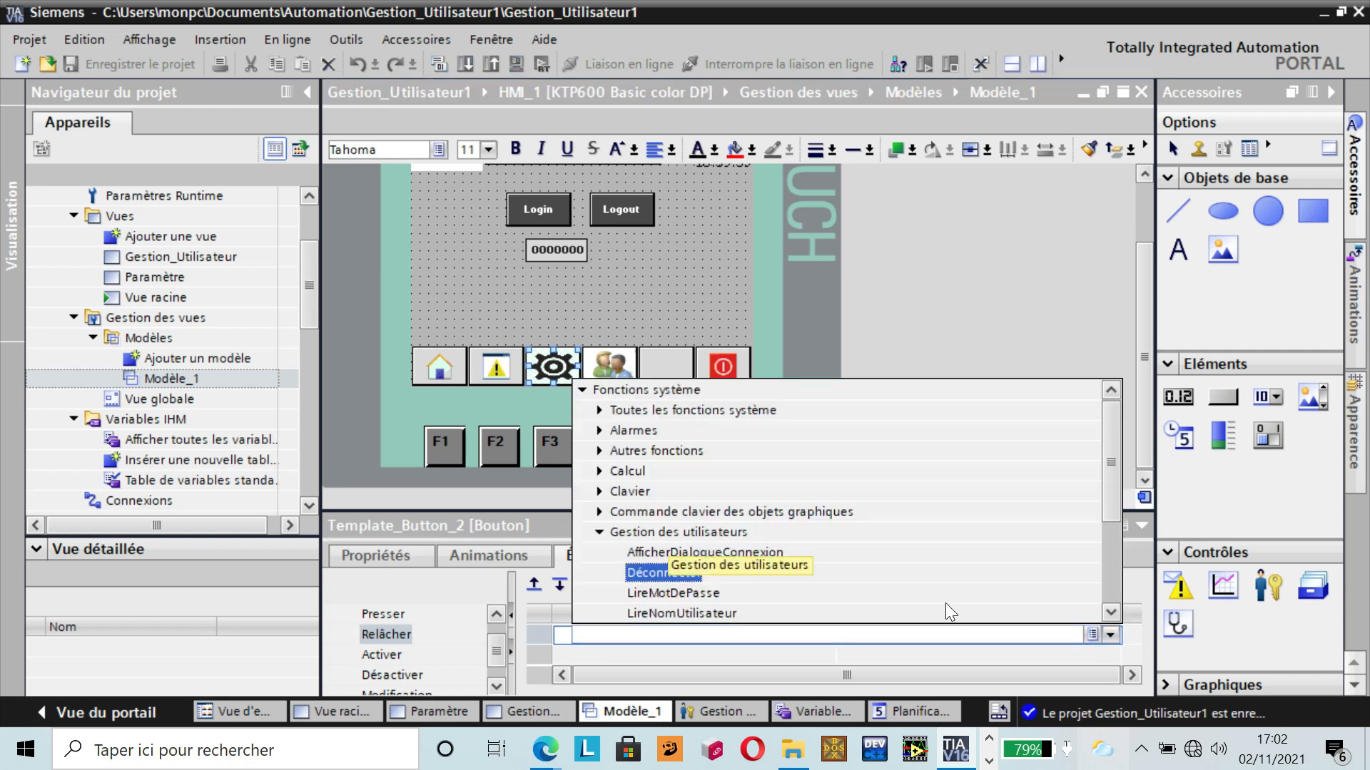
left_click(1089, 658)
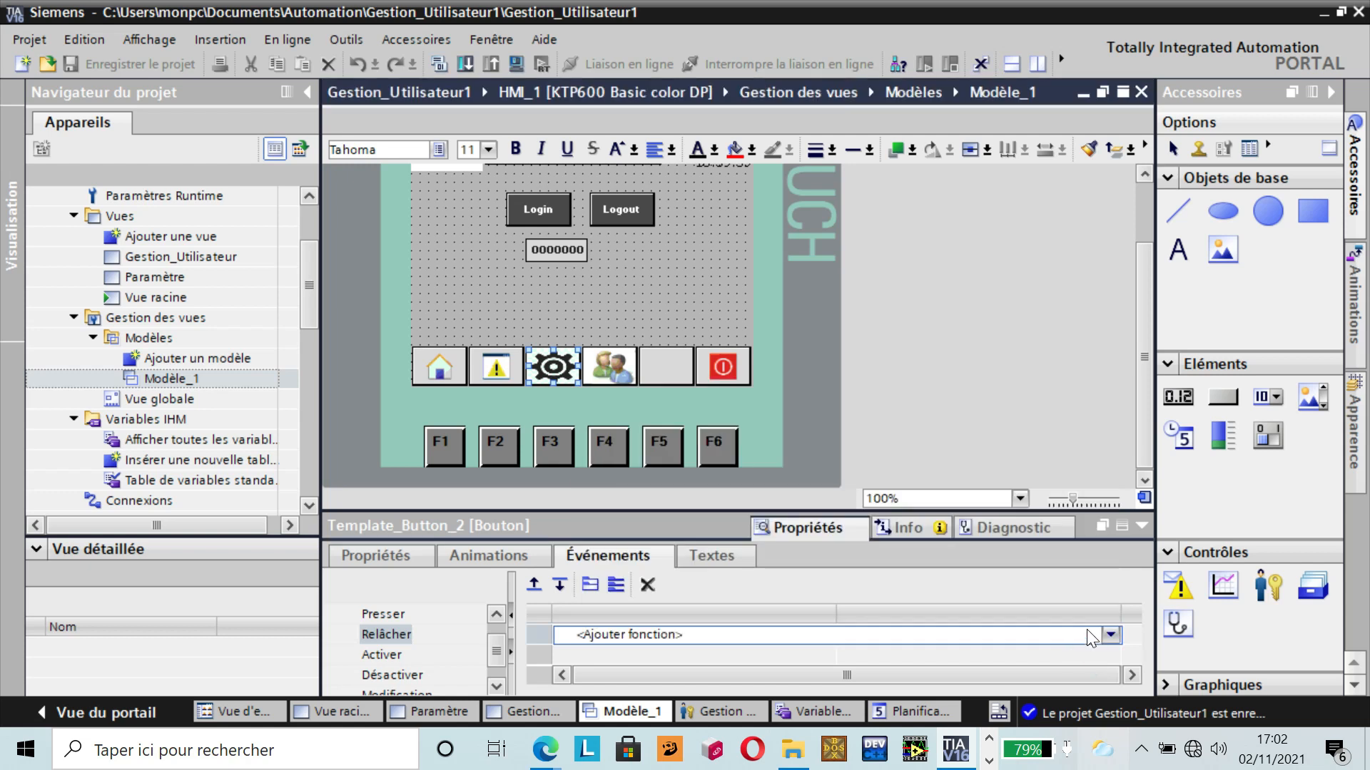
left_click(1038, 636)
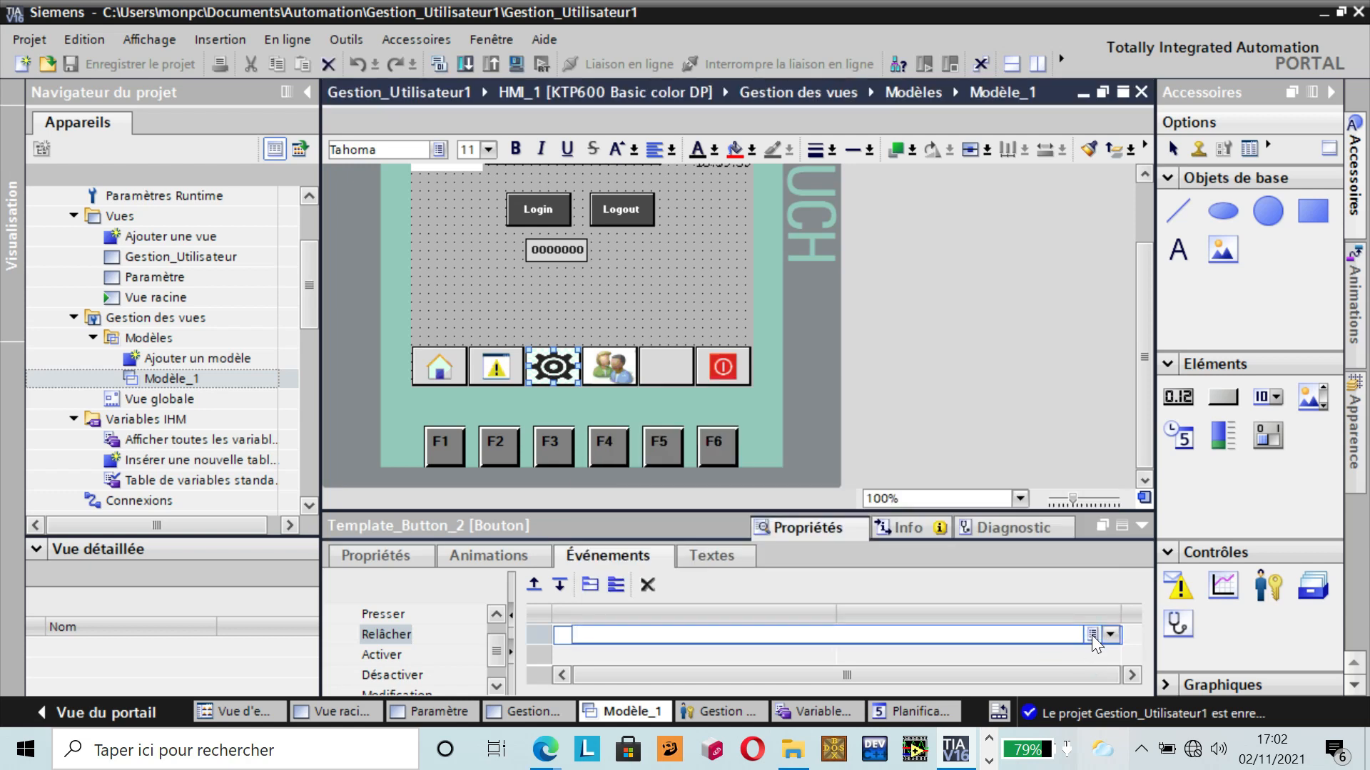
left_click(1092, 635)
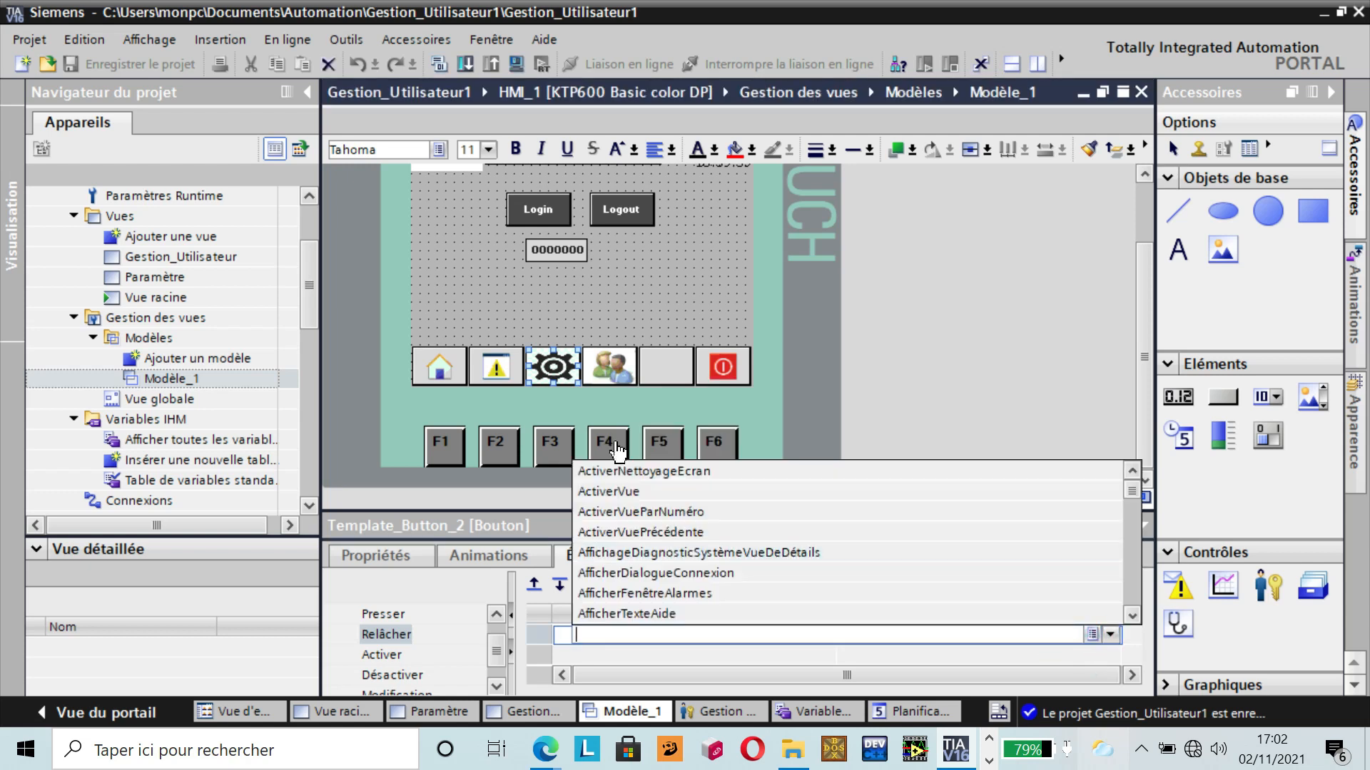
left_click(632, 490)
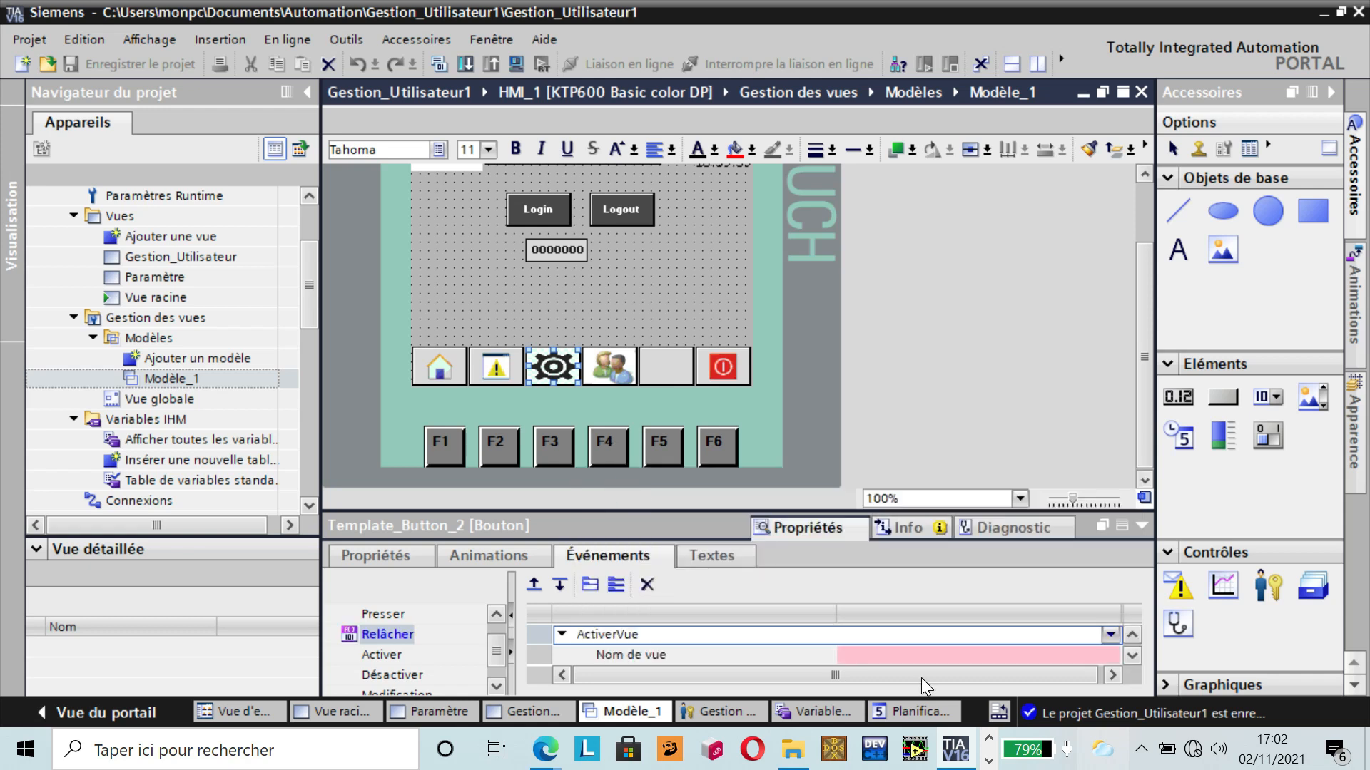
- Set the view name of the gear button's ActiverVue function to Paramètre
left_click(913, 656)
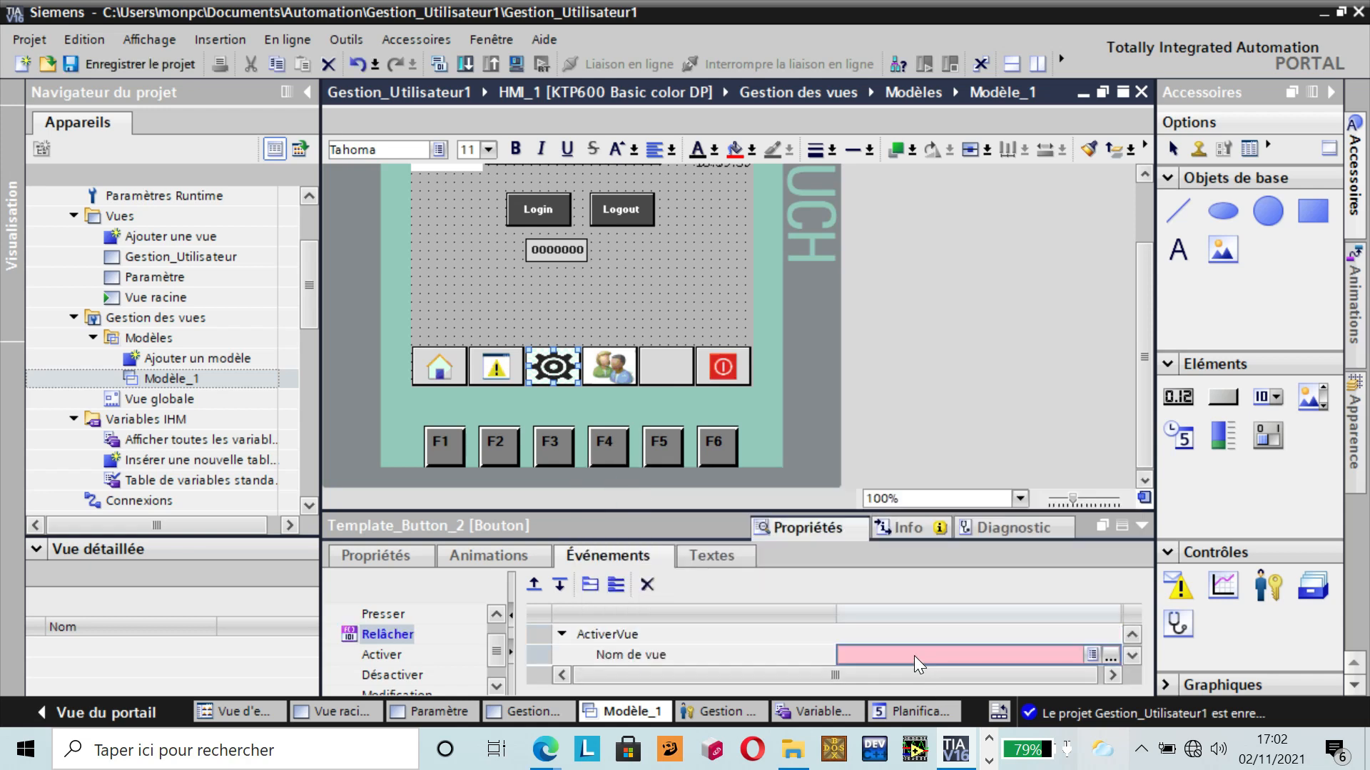
left_click(1112, 655)
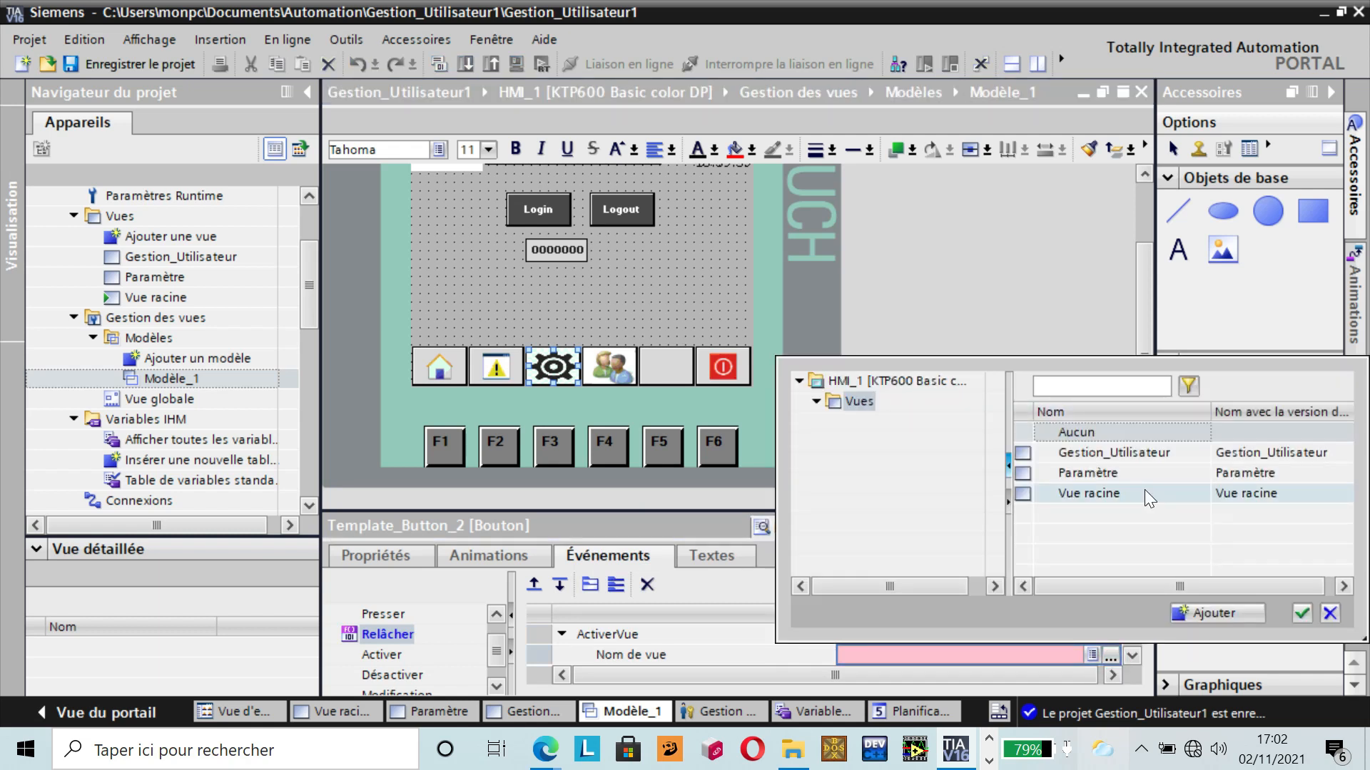
left_click(1123, 472)
left_click(1301, 613)
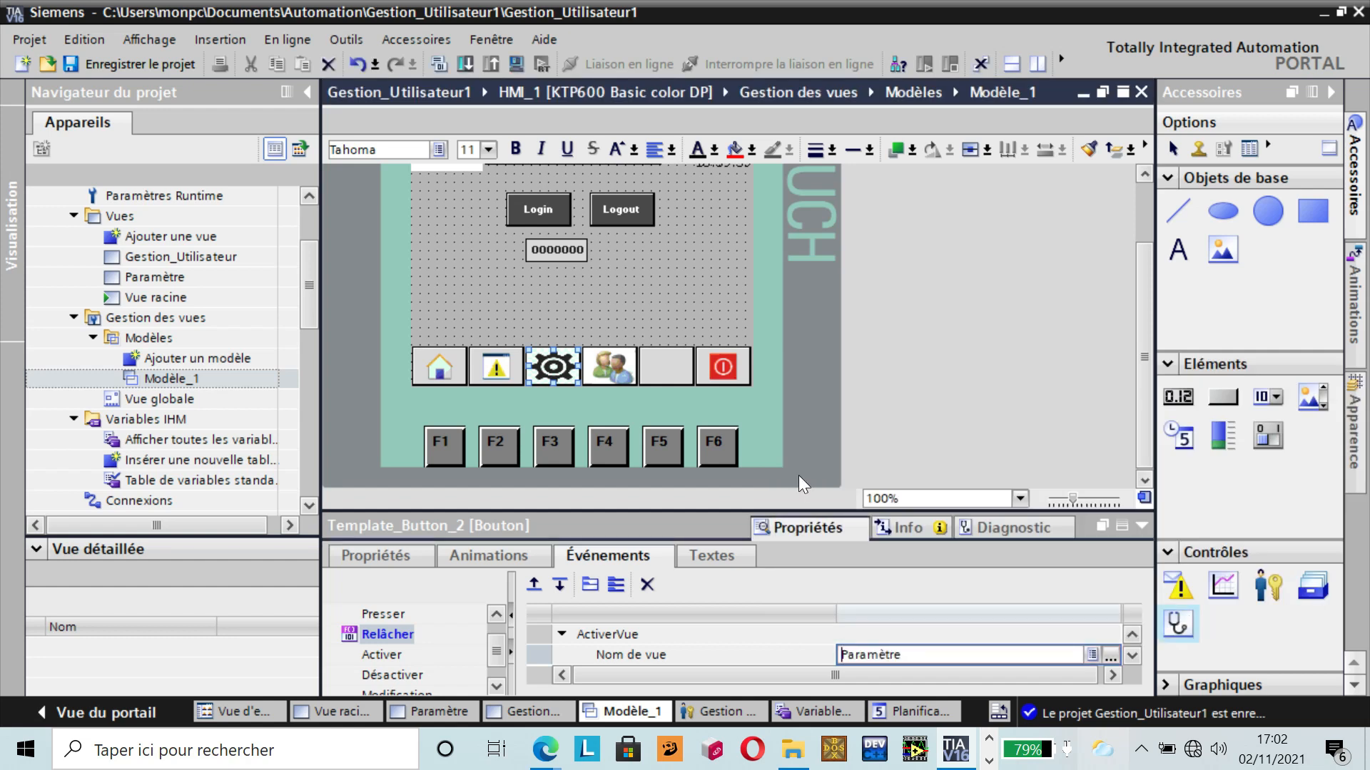
- Add the ActiverVue function to the Relâcher event of the template's users button above F4
left_click(610, 360)
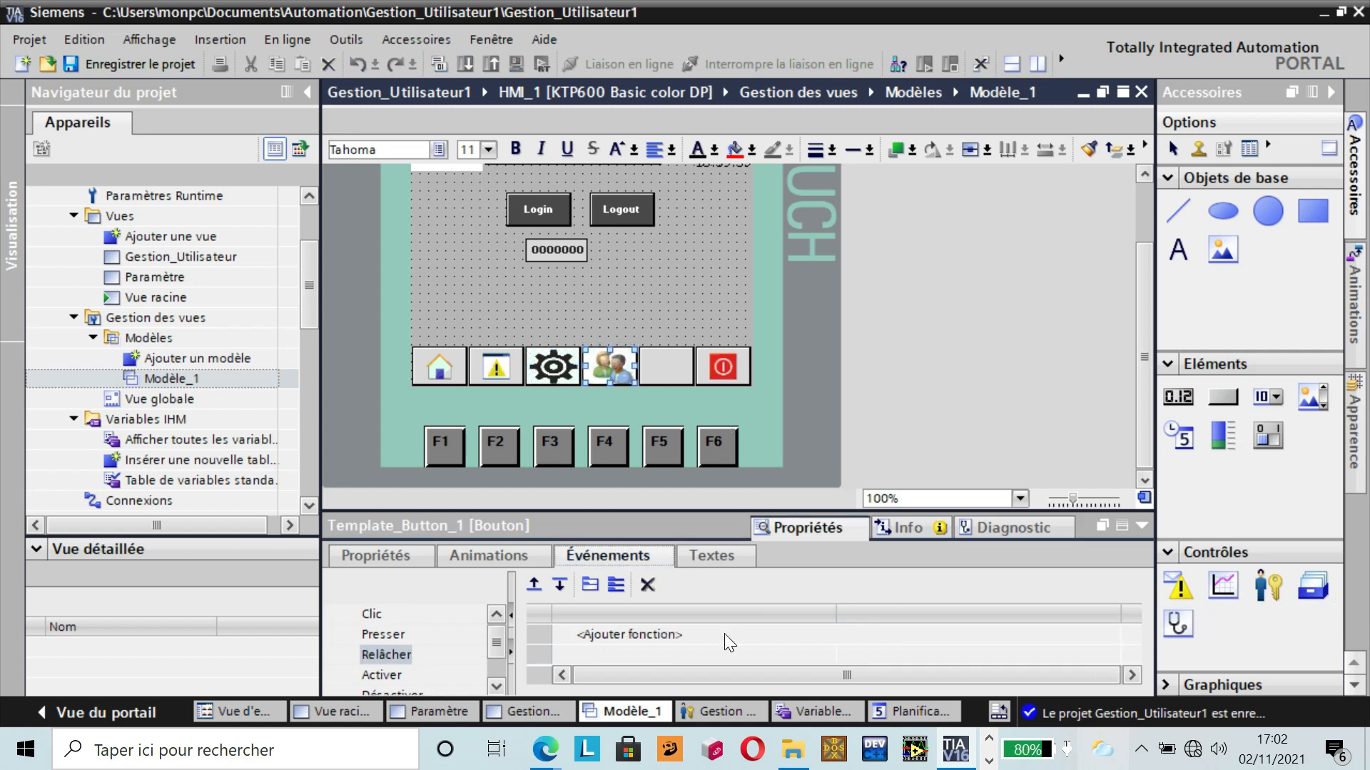
left_click(725, 635)
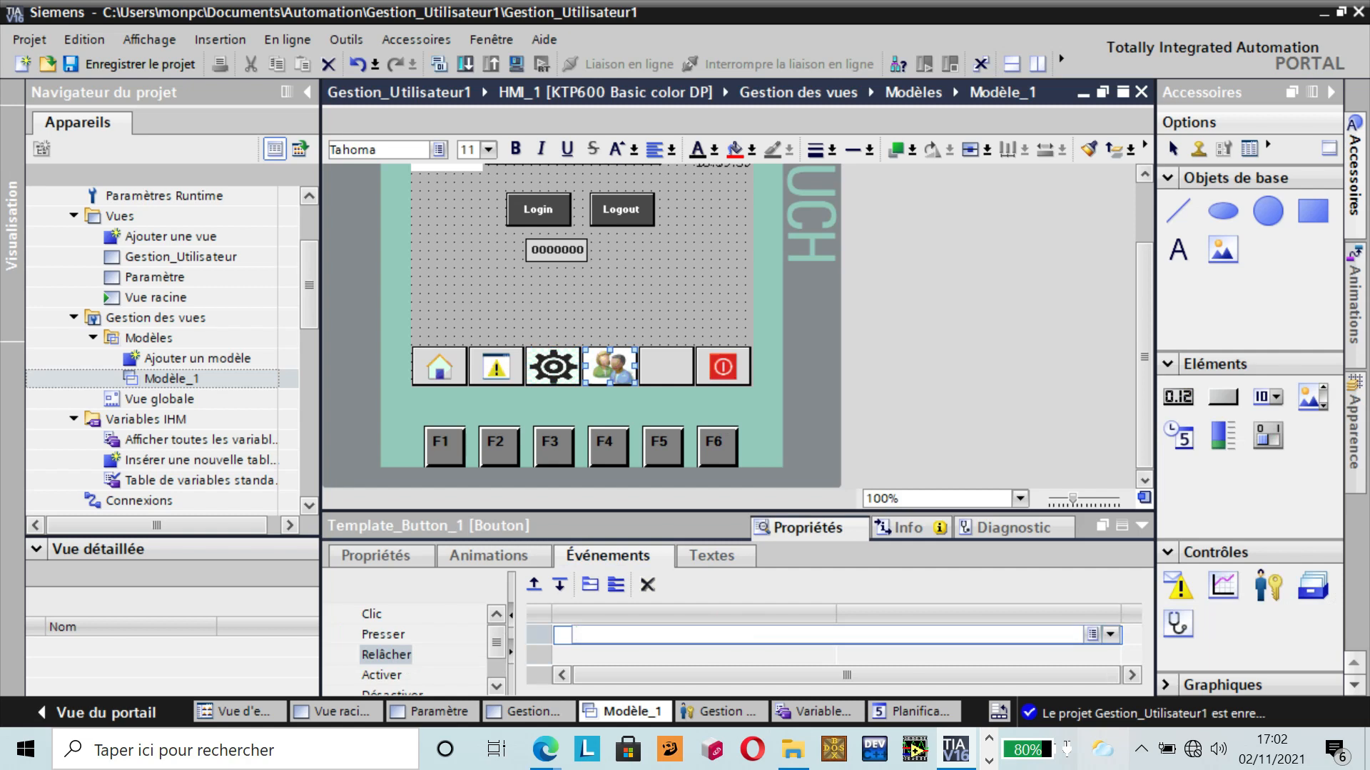
left_click(1096, 635)
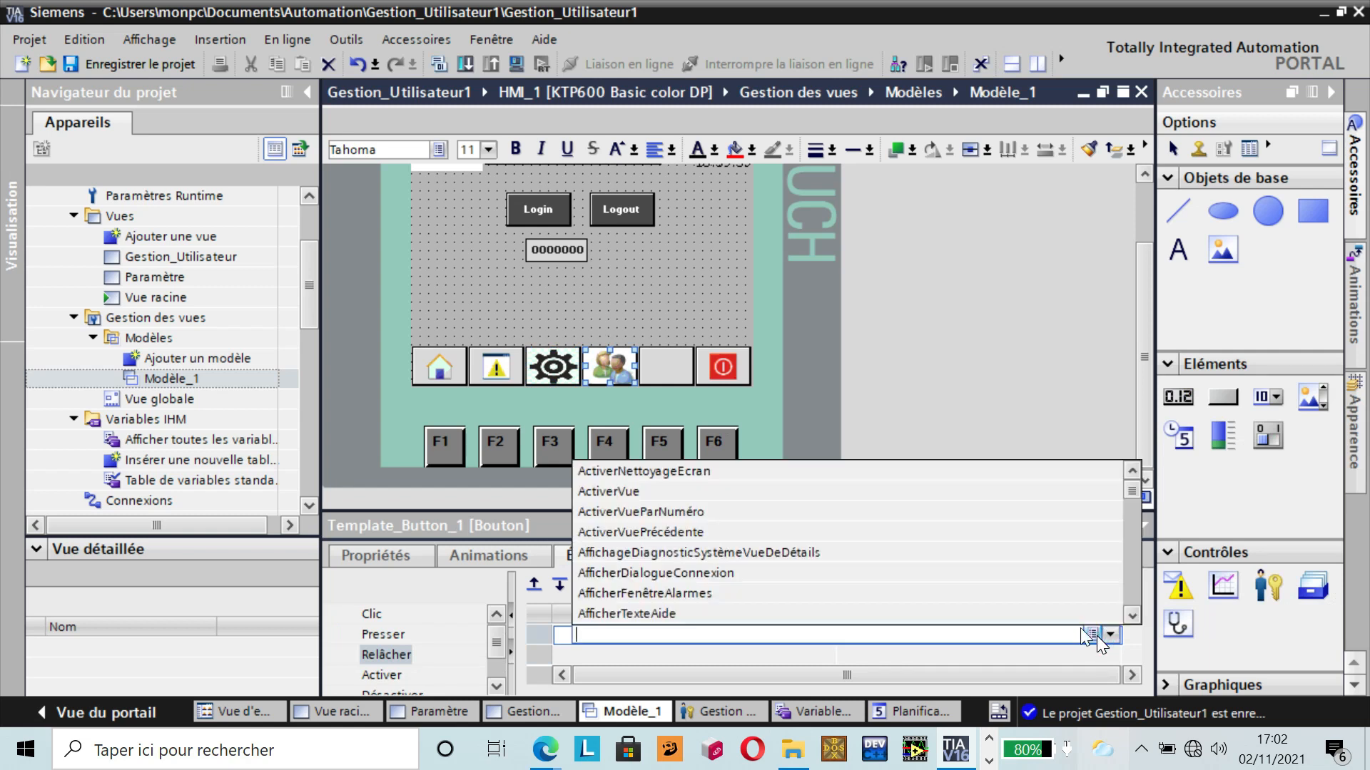
left_click(643, 490)
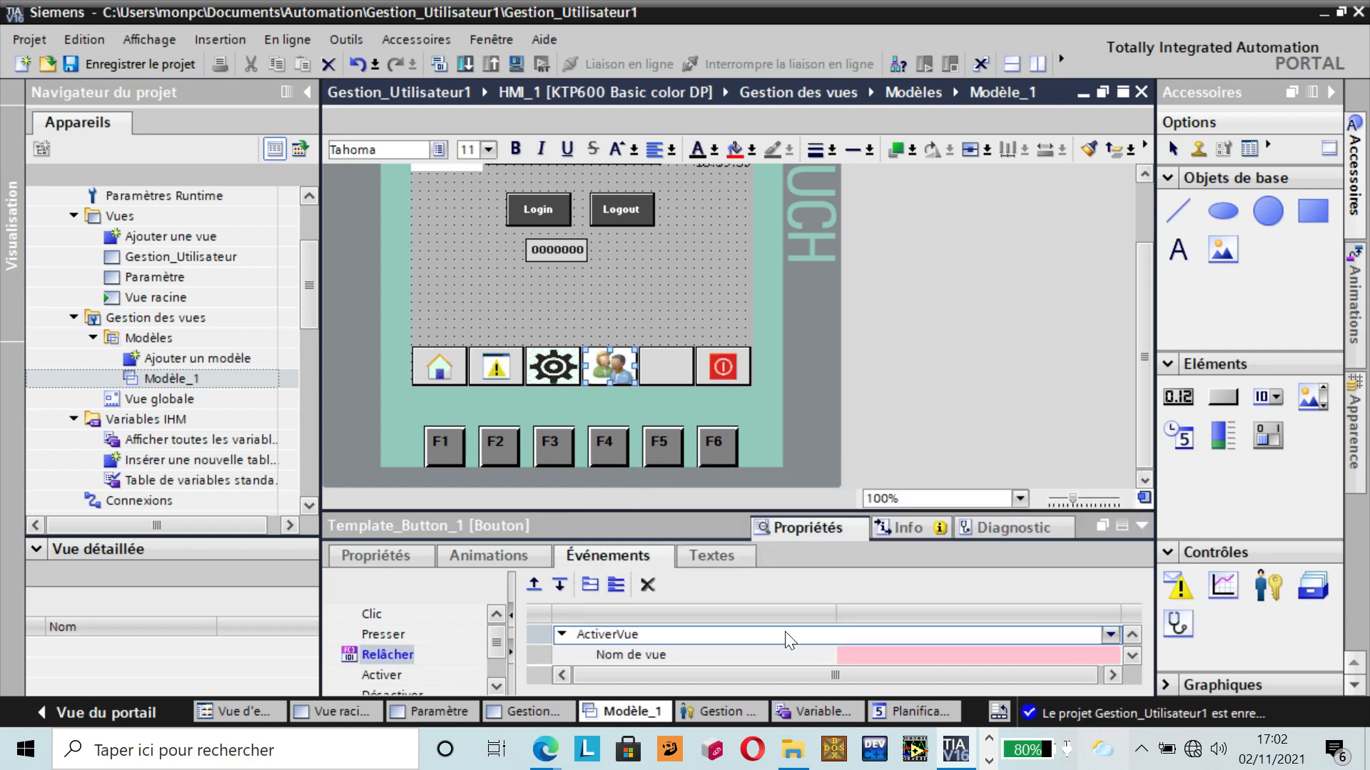
- Set the view name of the users button's ActiverVue function to Gestion_Utilisateur and save the project
left_click(870, 656)
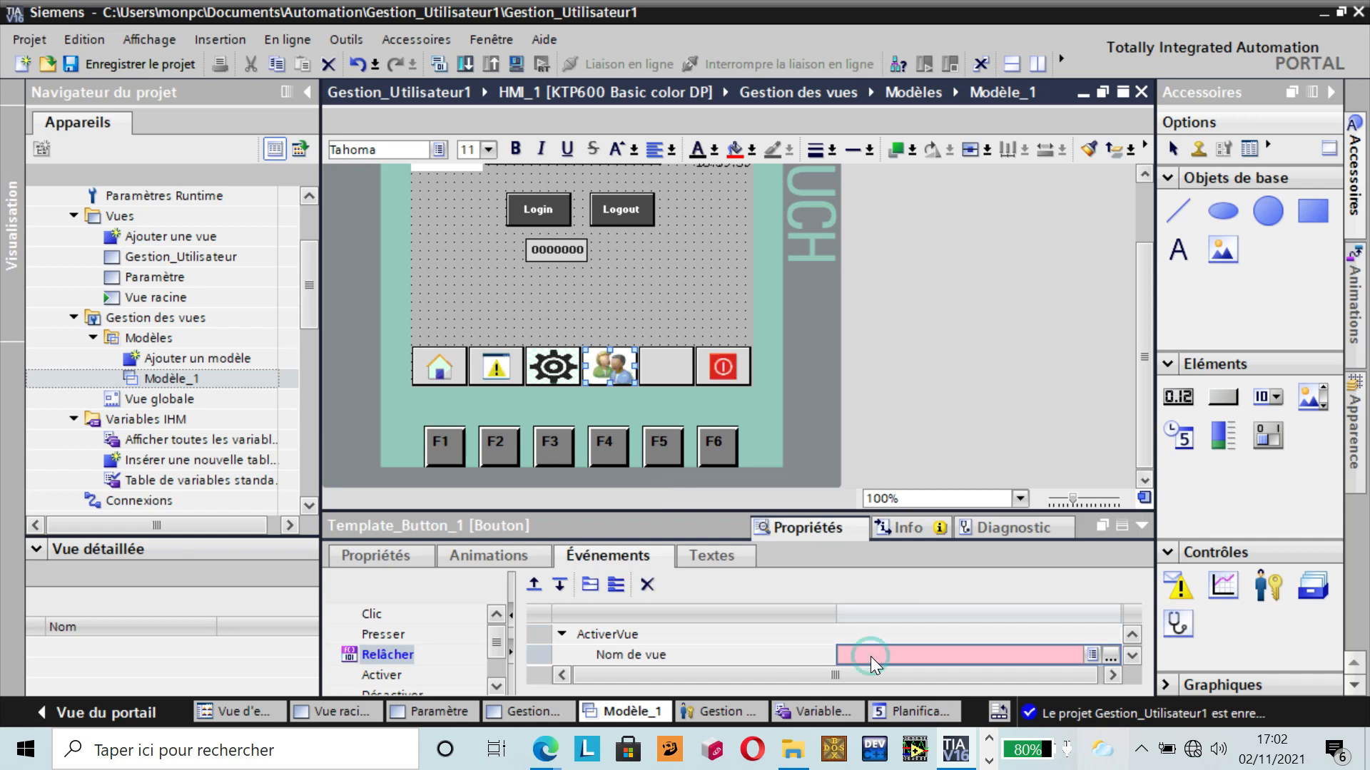
left_click(1111, 661)
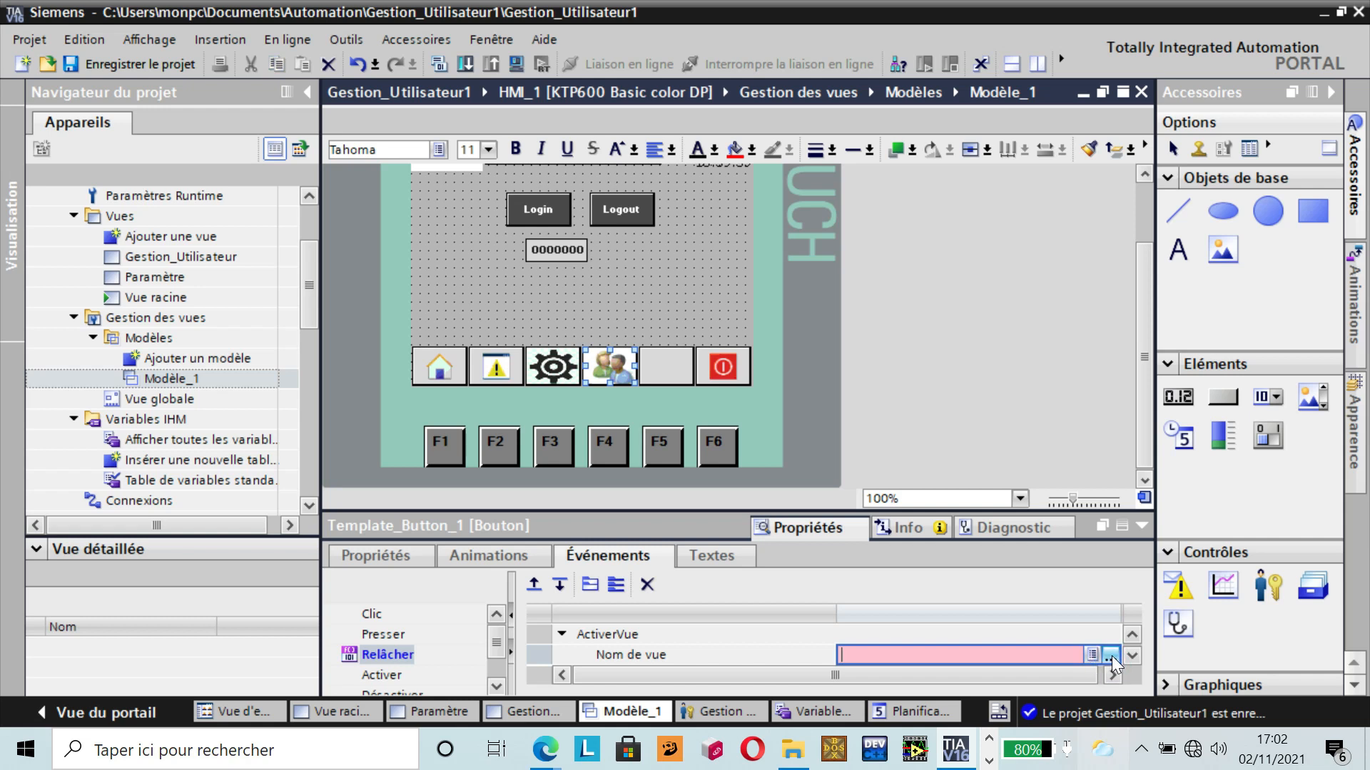
left_click(1111, 656)
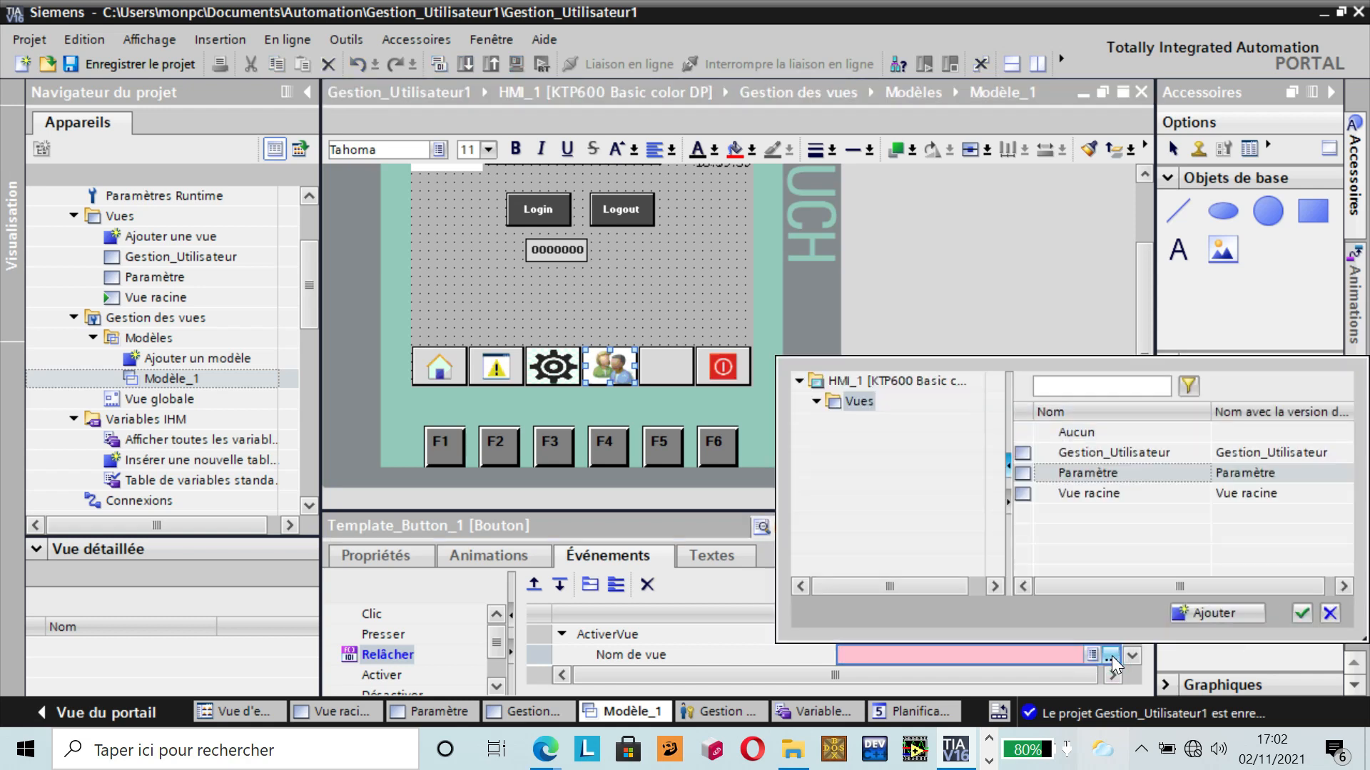
left_click(1128, 452)
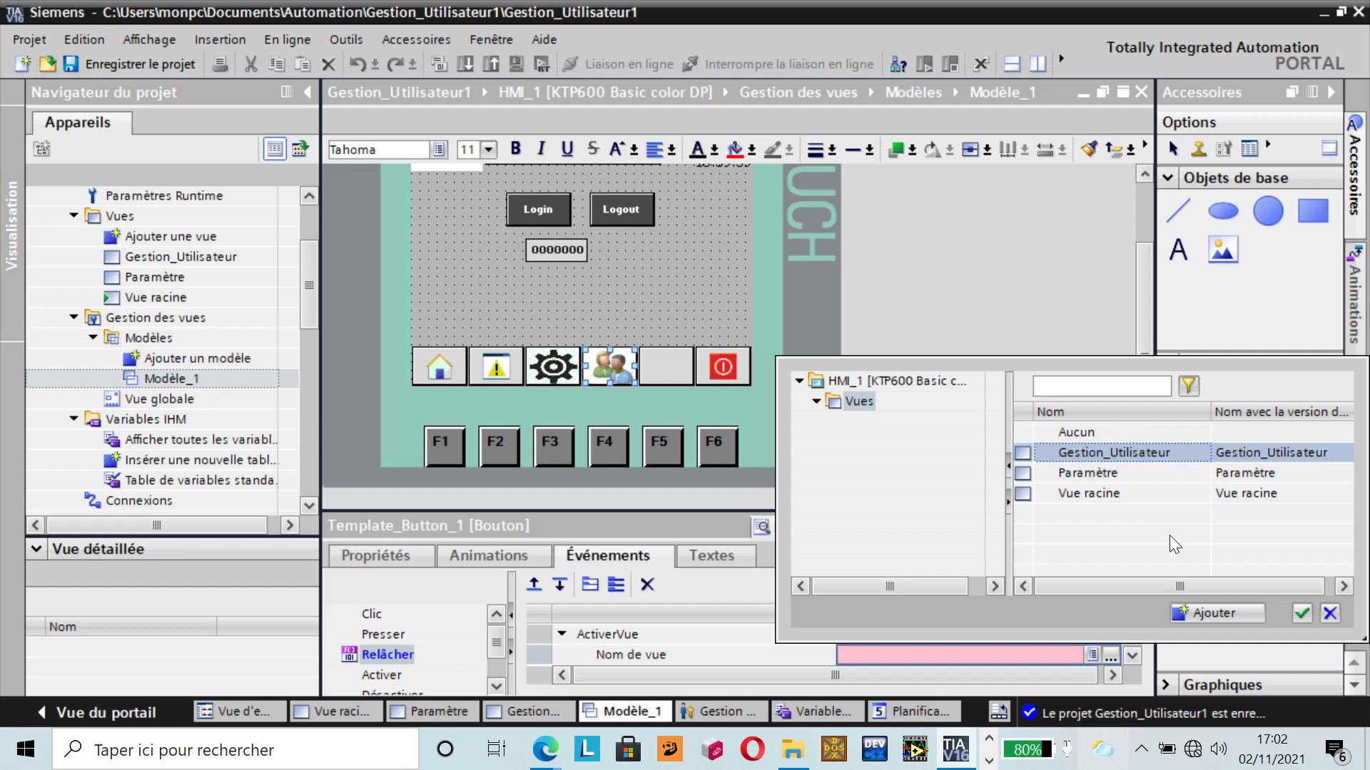
left_click(1300, 614)
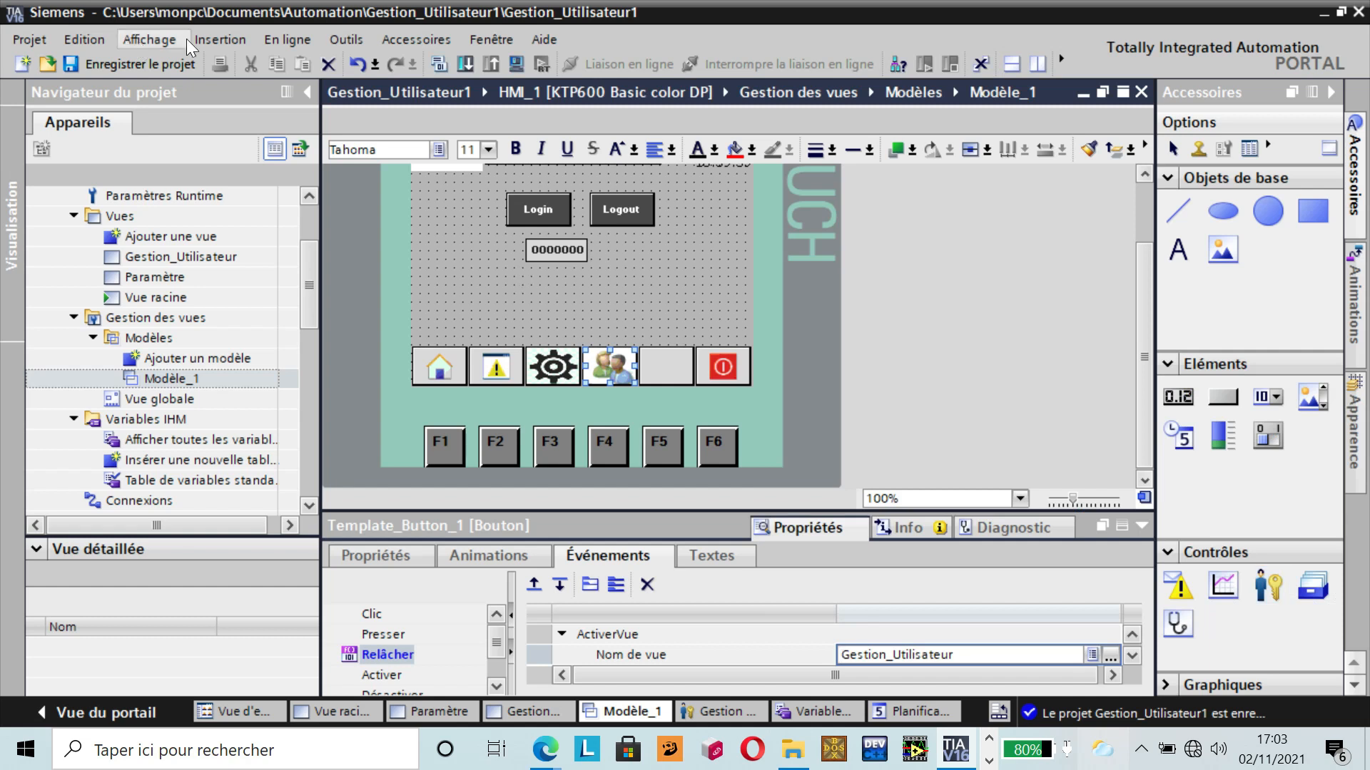
left_click(132, 63)
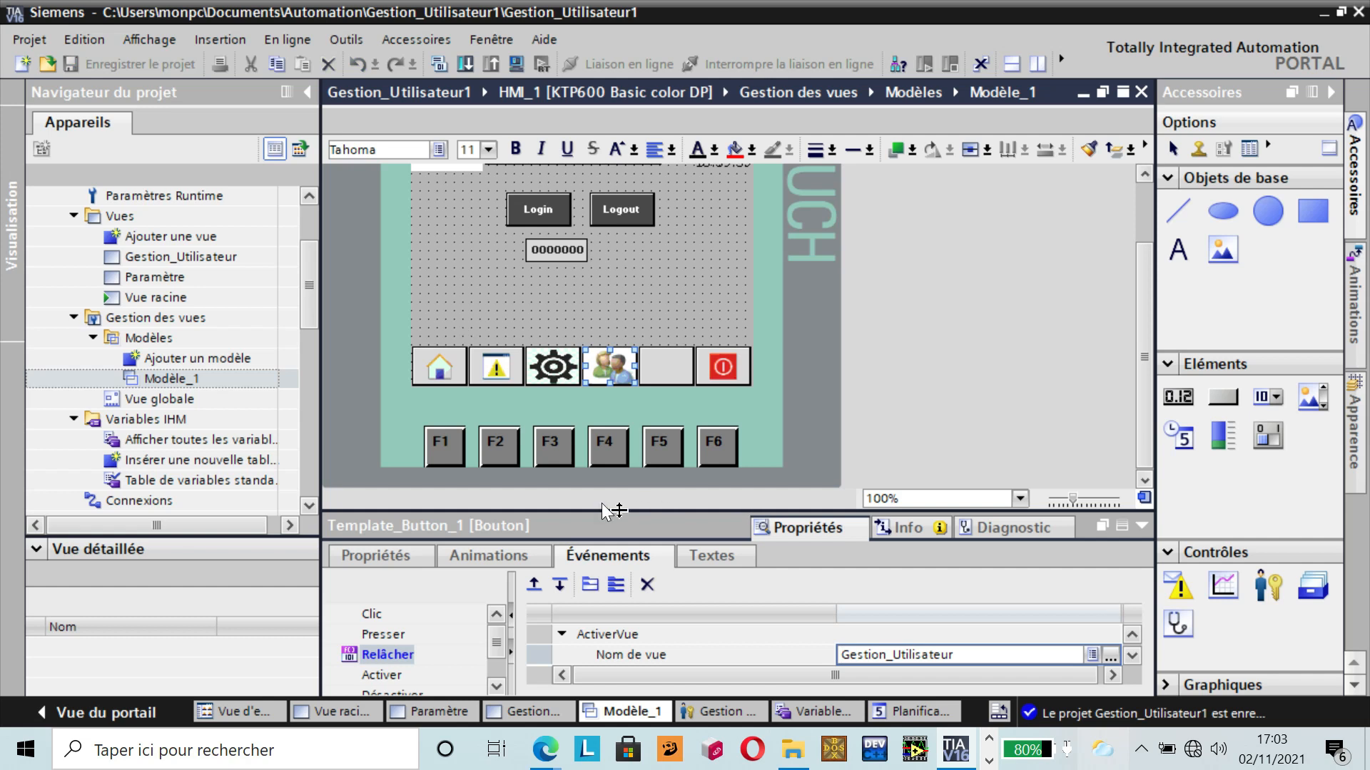
- Turn off airplane mode in the Windows network settings and return to the template editor
left_click(1195, 750)
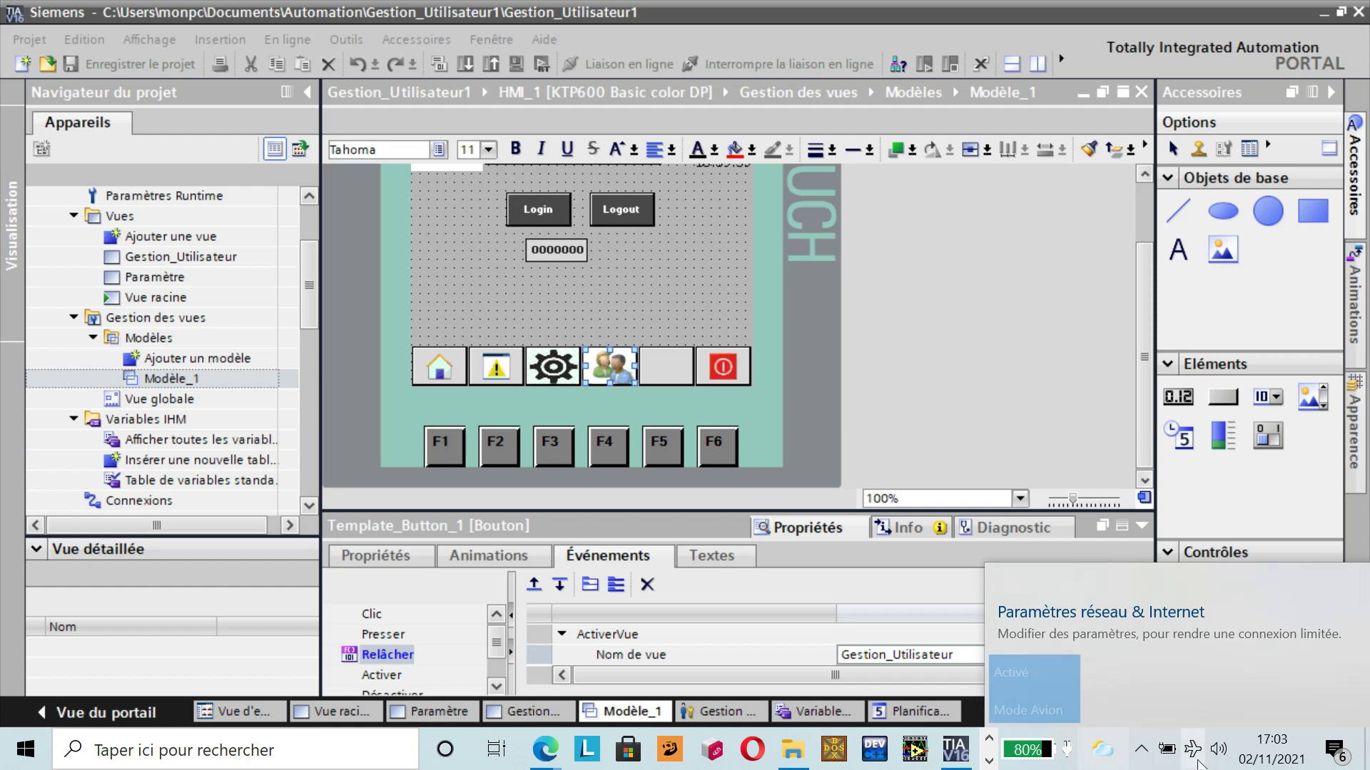
left_click(1192, 750)
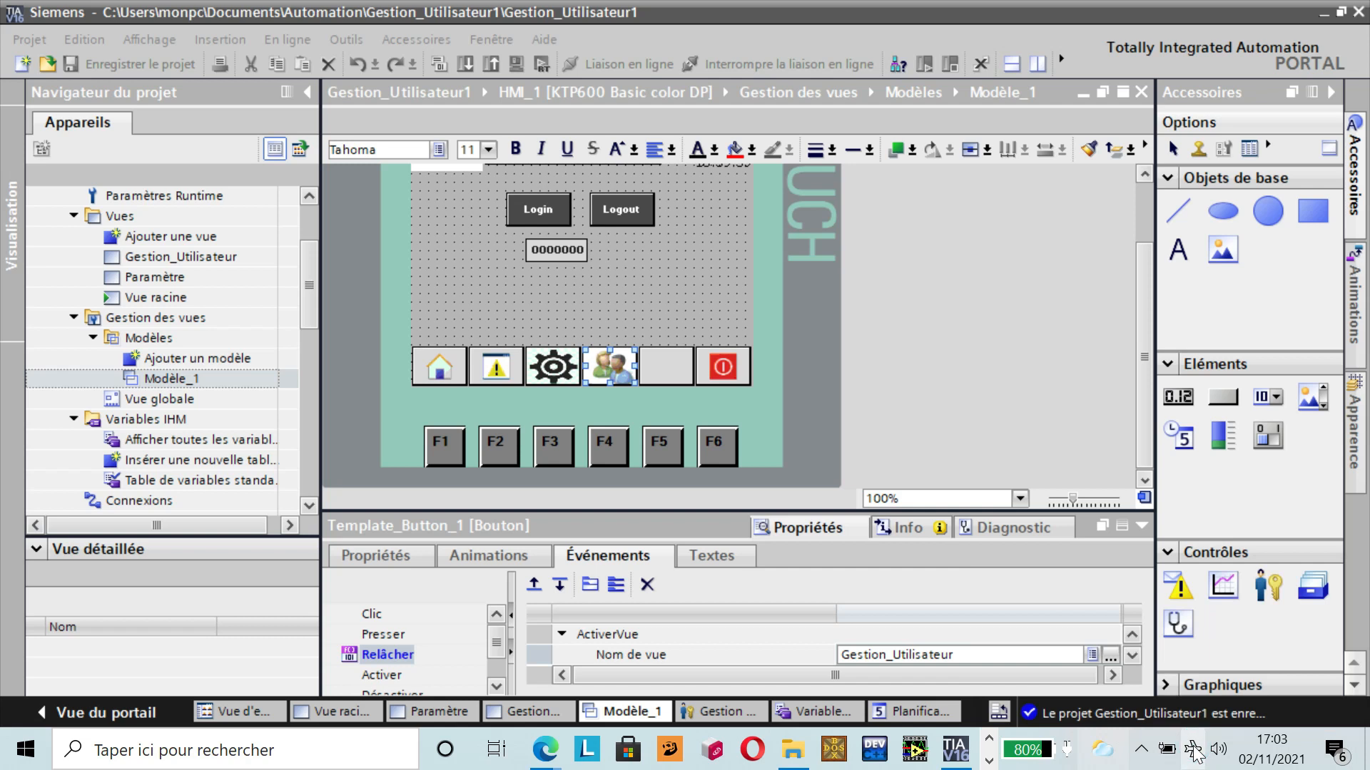
left_click(1196, 751)
left_click(1196, 750)
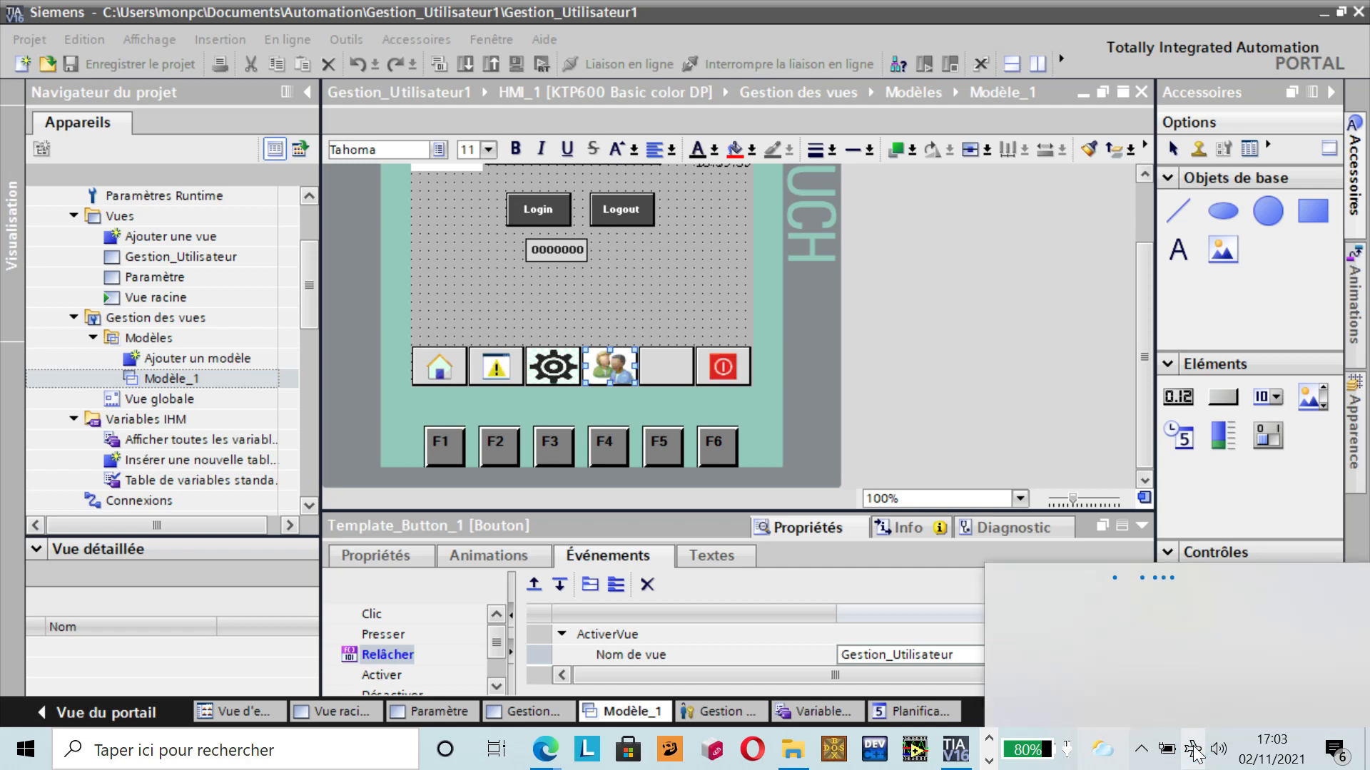
left_click(995, 685)
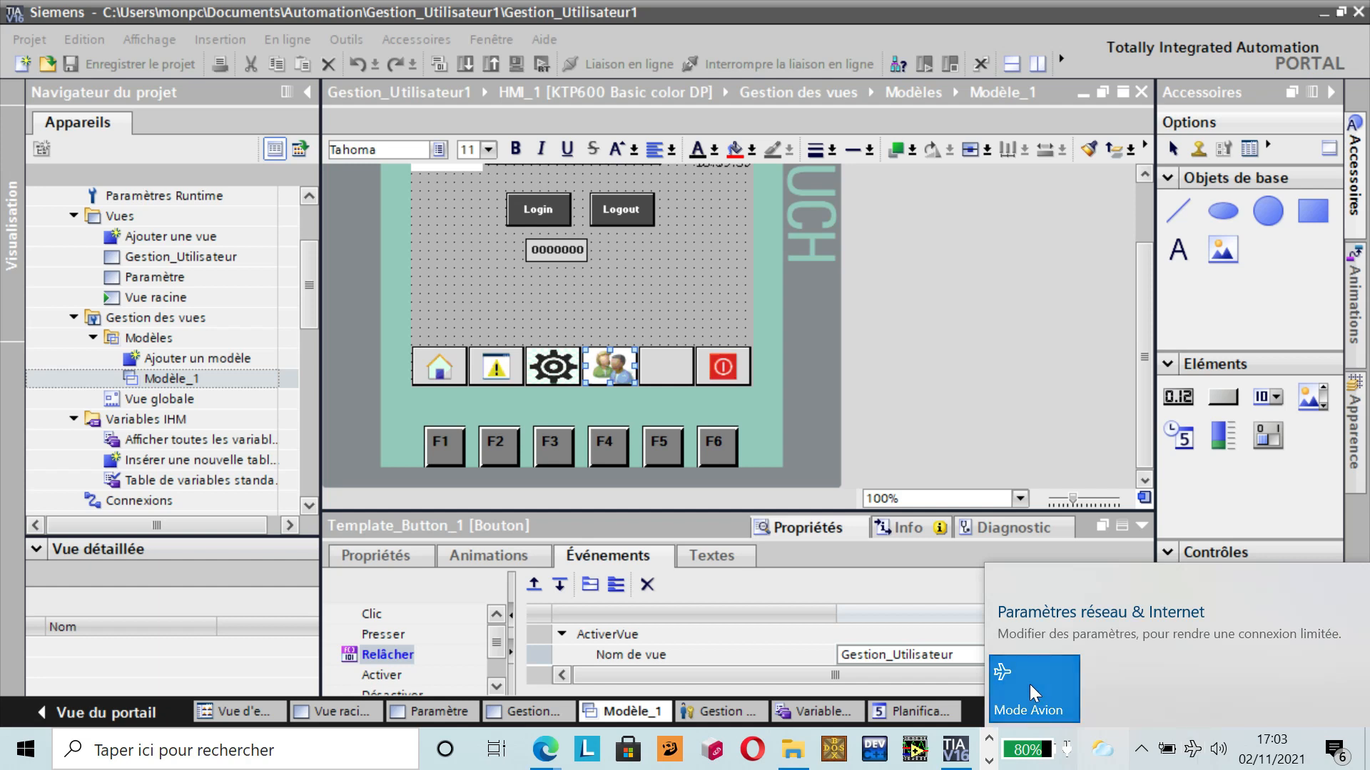
left_click(951, 424)
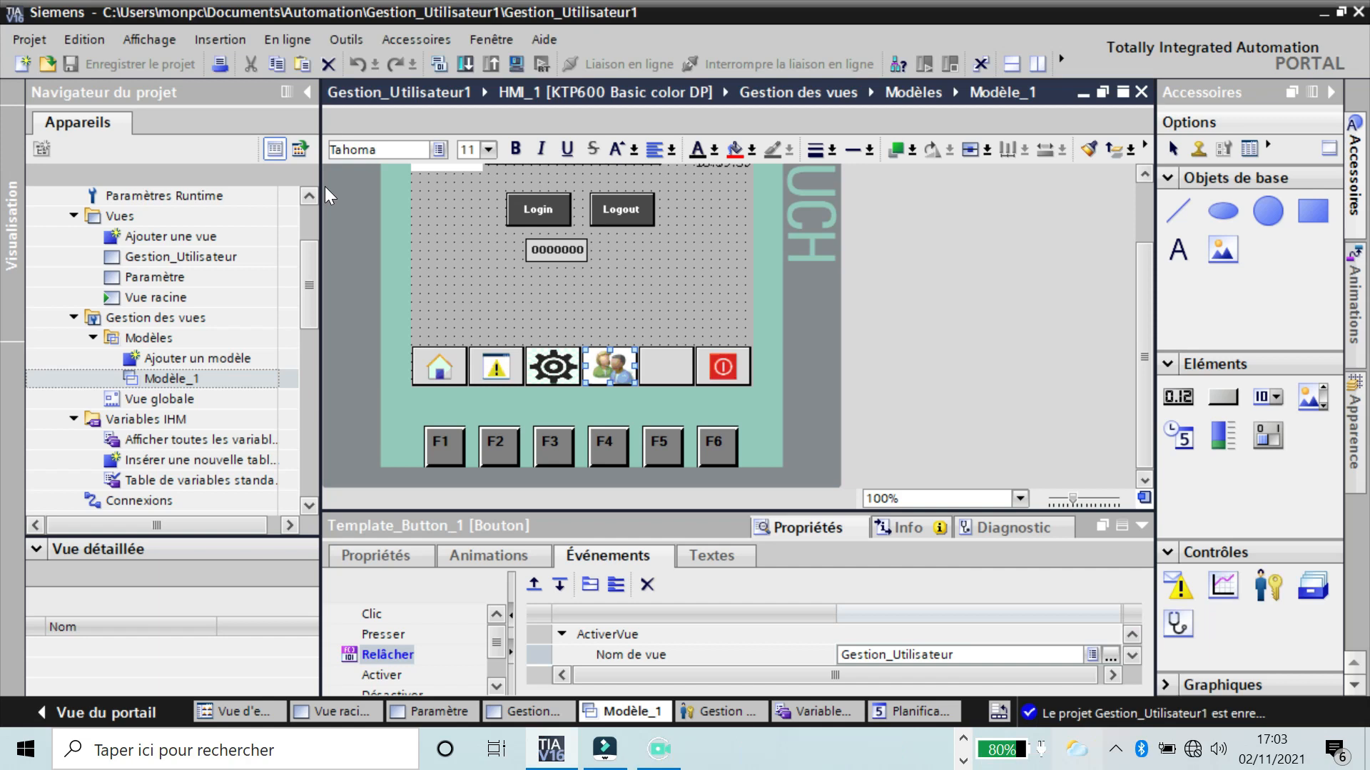
- Compile the hardware and software (changes only) of HMI_1 [KTP600 Basic color DP]
left_click(444, 262)
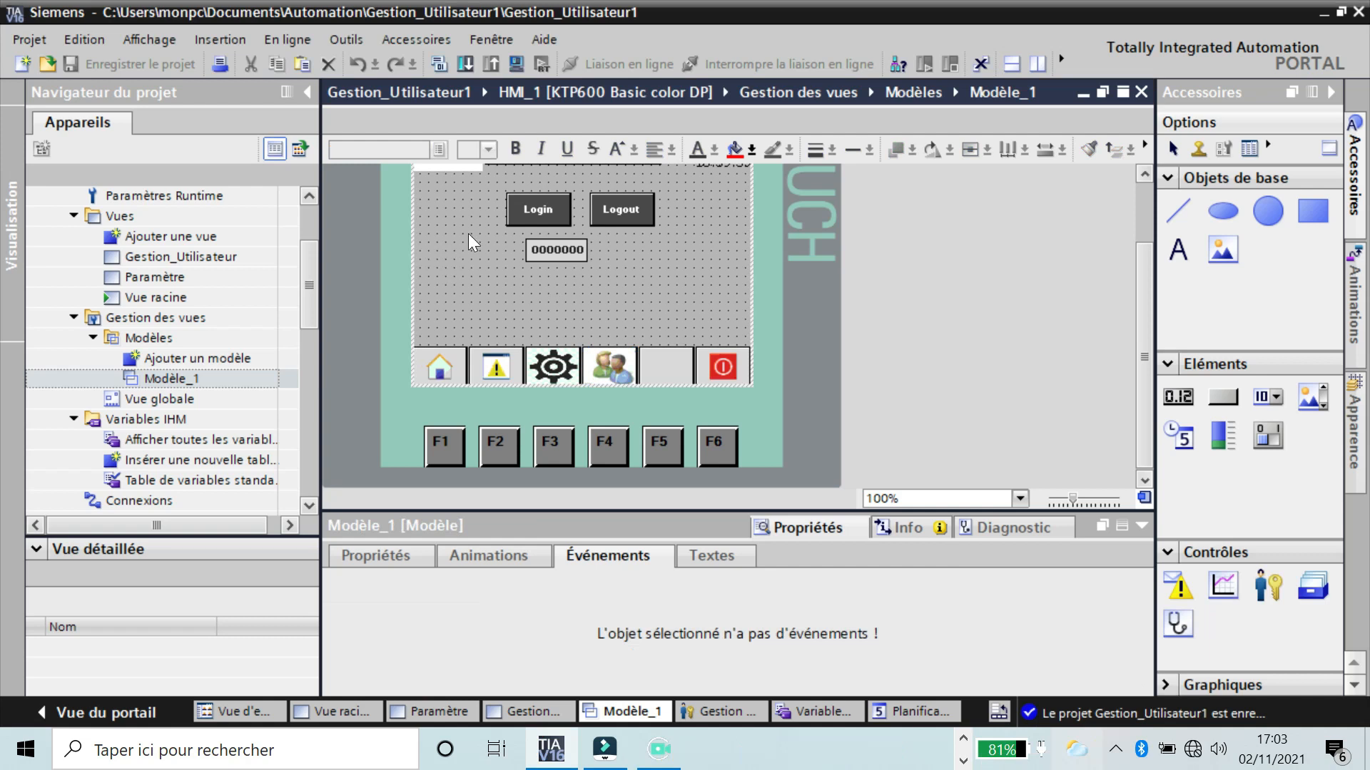
left_click(311, 194)
left_click(310, 194)
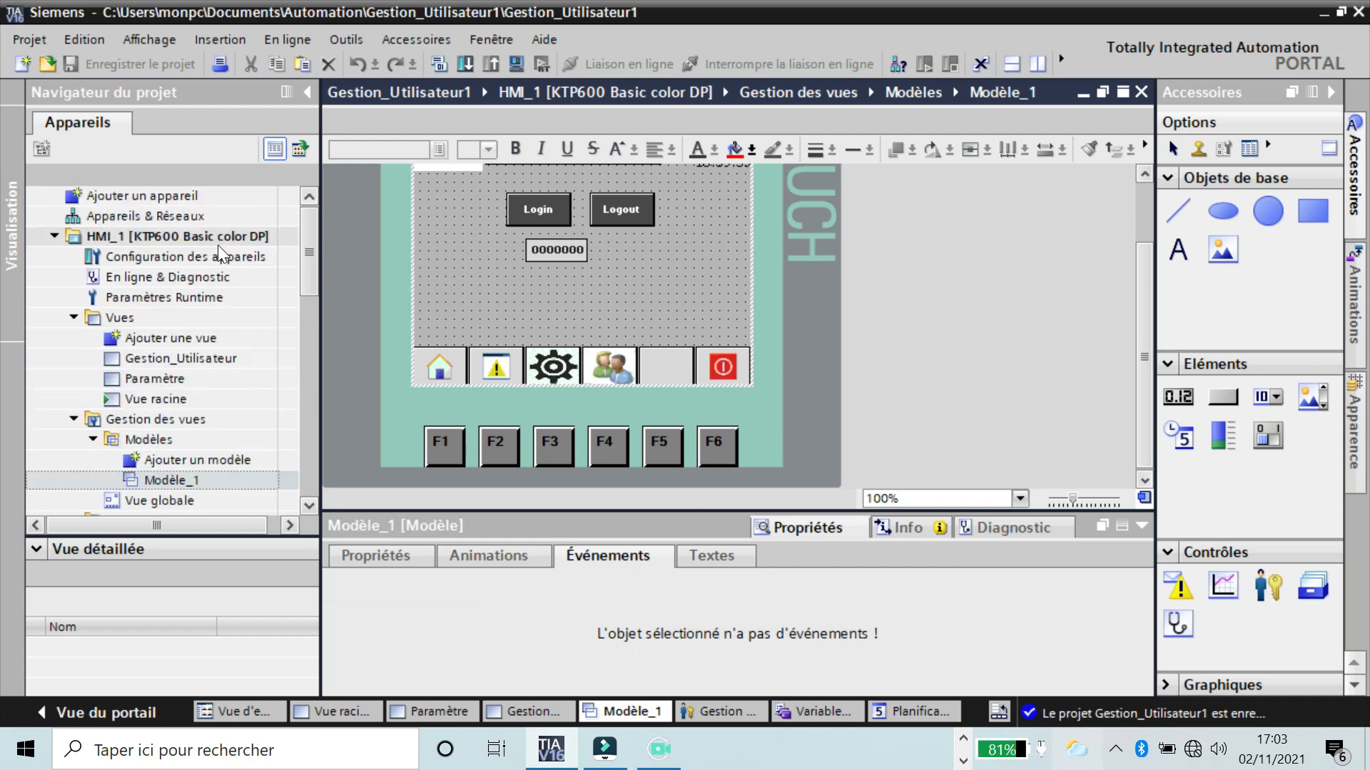
scroll(217, 246, "up", 1)
left_click(197, 251)
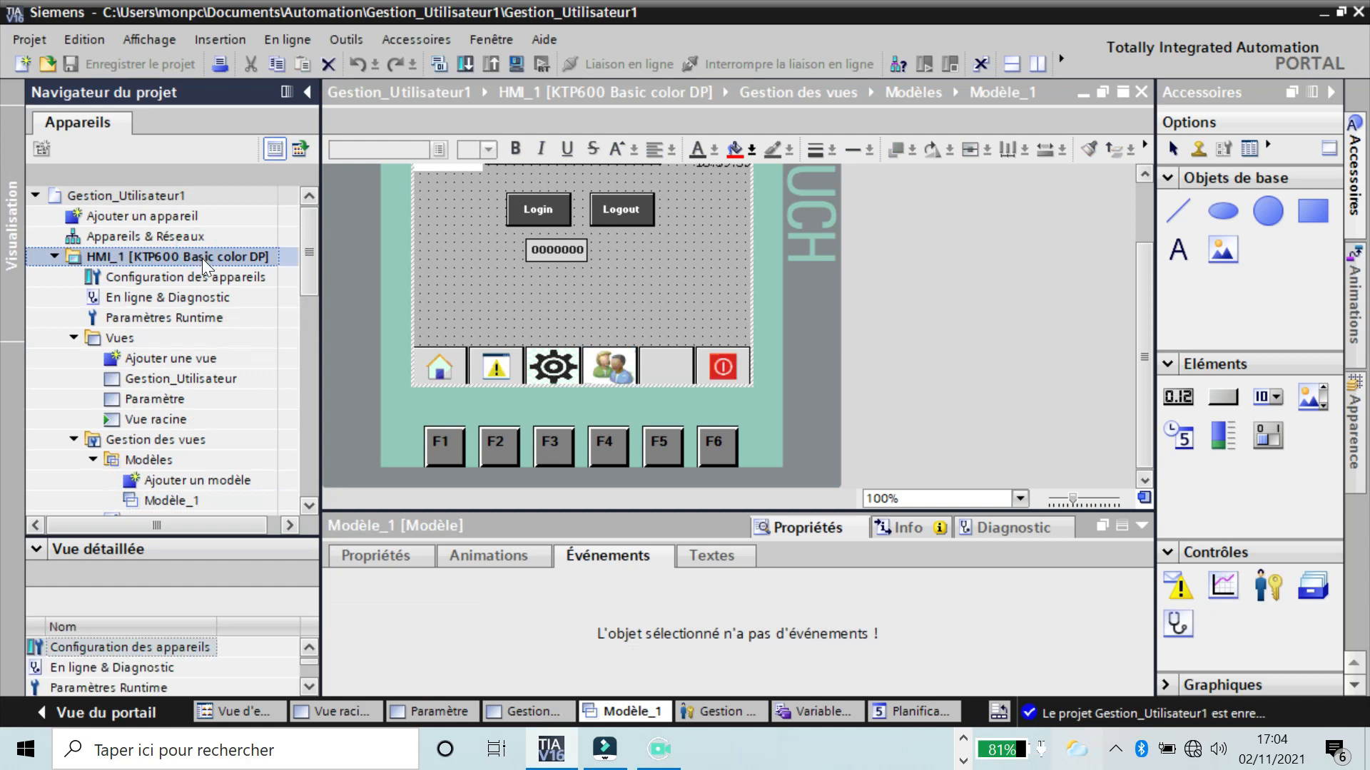
right_click(202, 258)
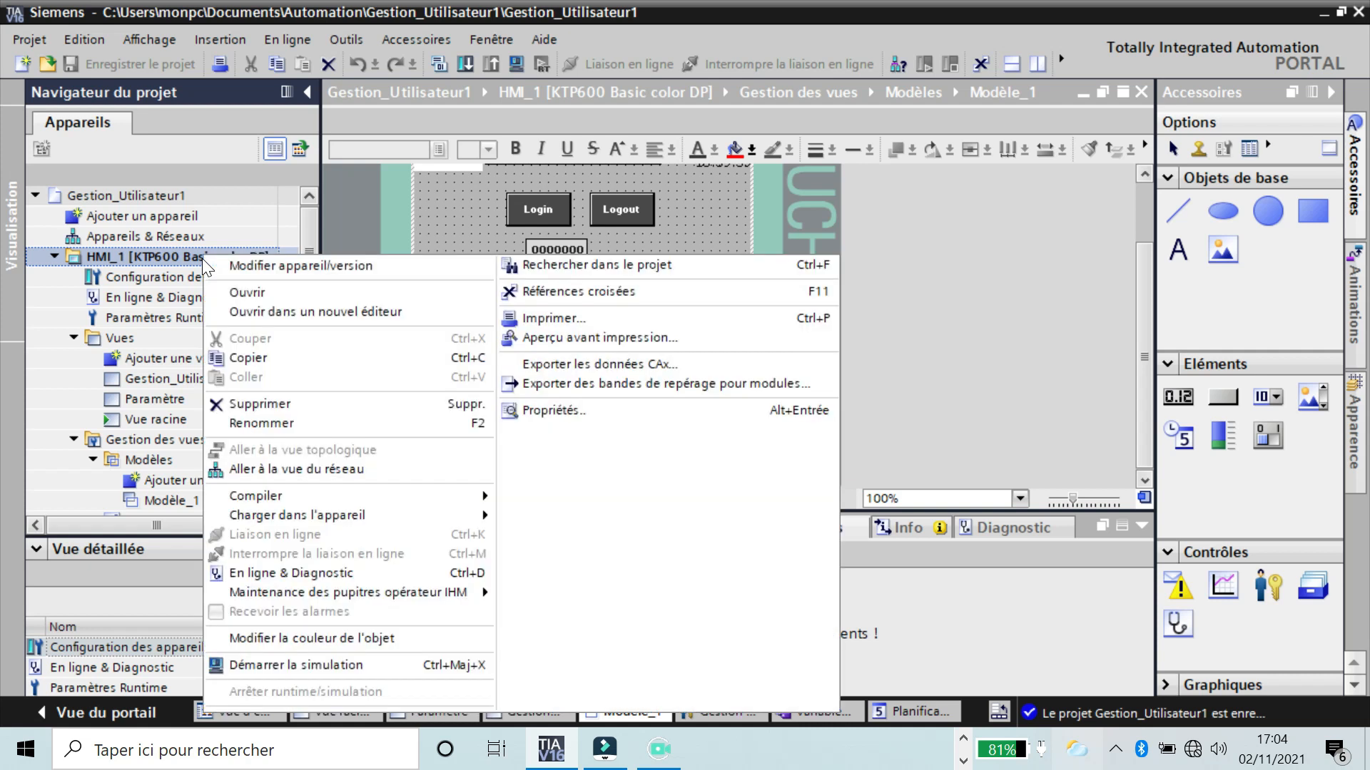
mouse_move(277, 499)
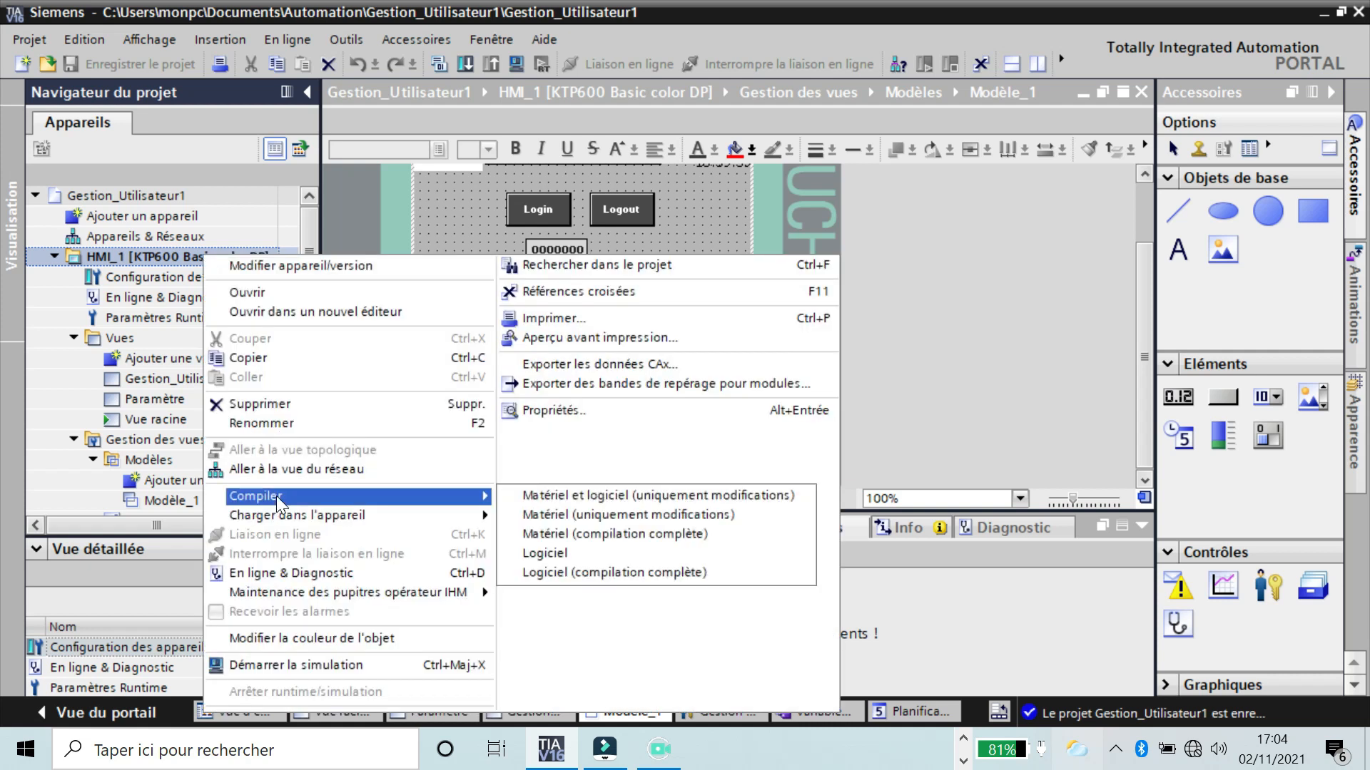
left_click(547, 495)
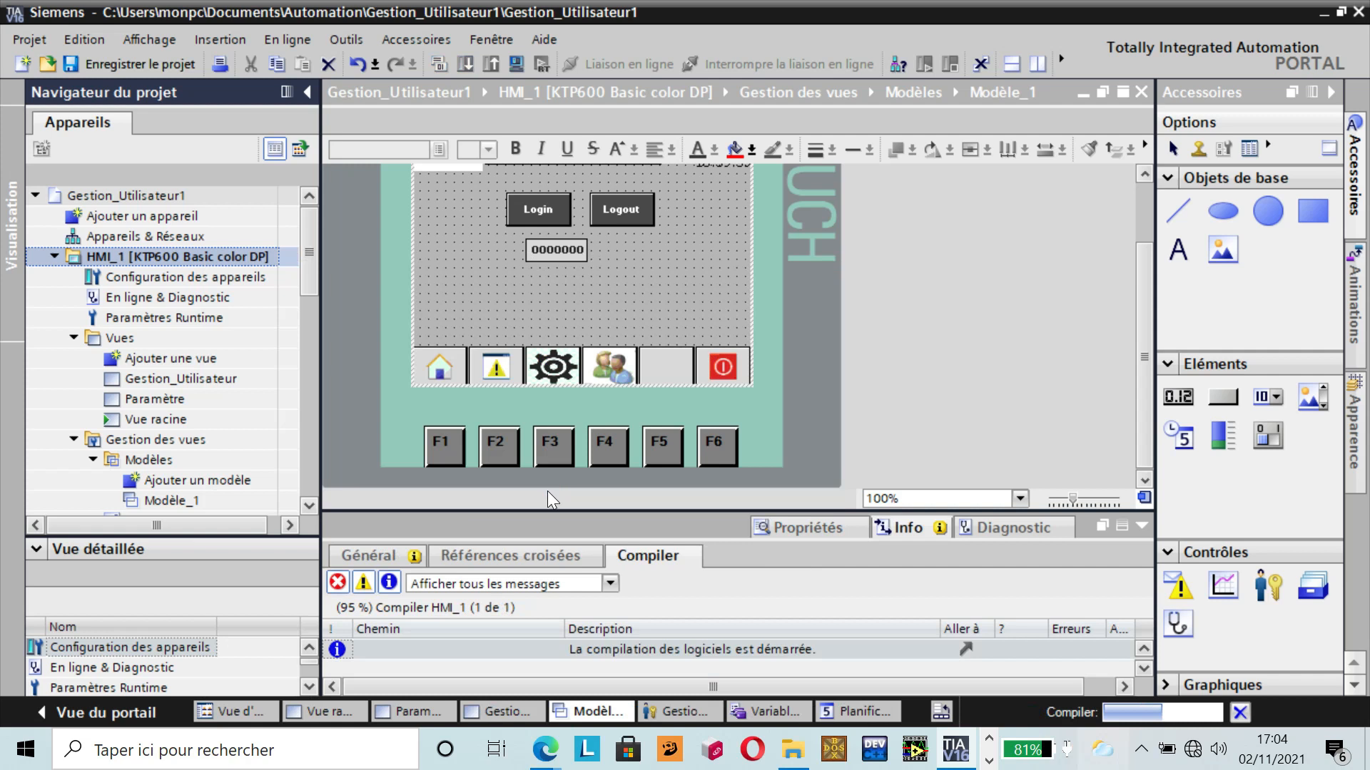
left_click(989, 760)
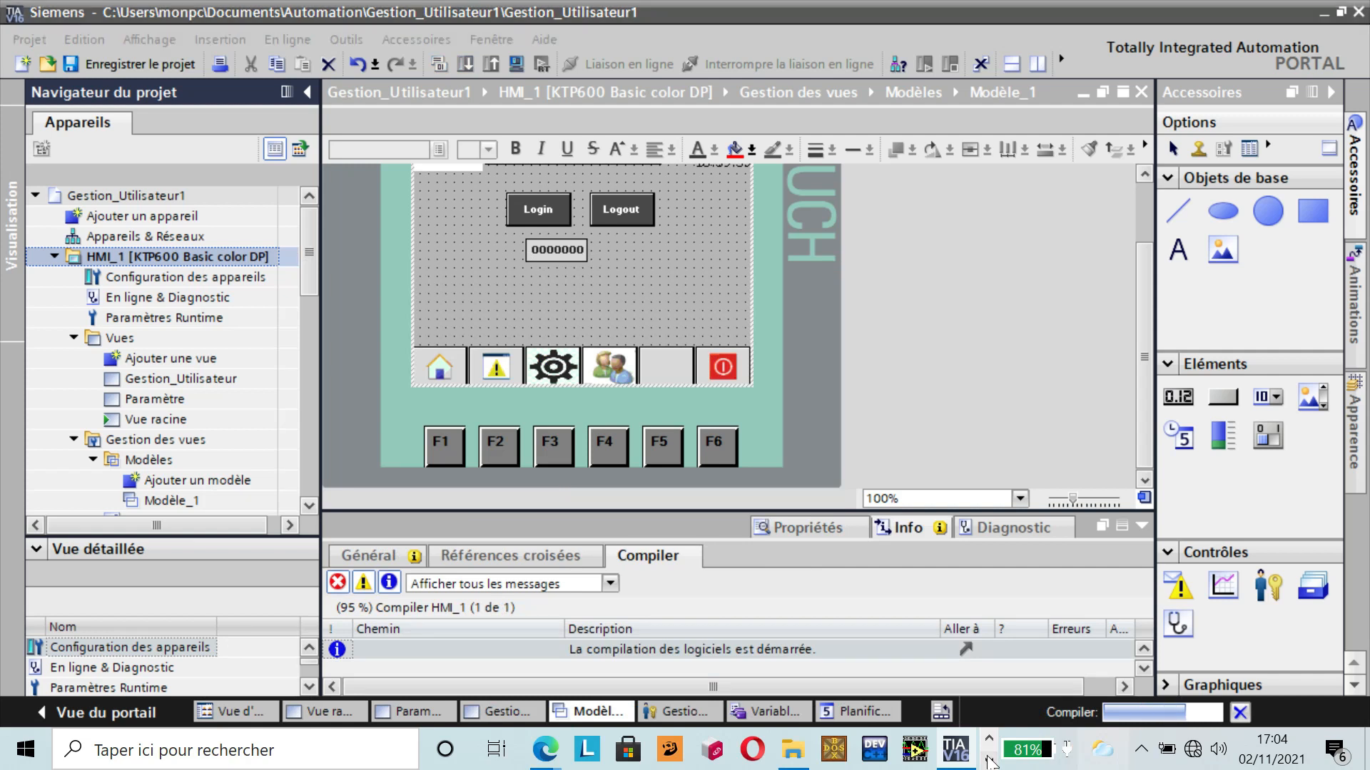
left_click(1144, 662)
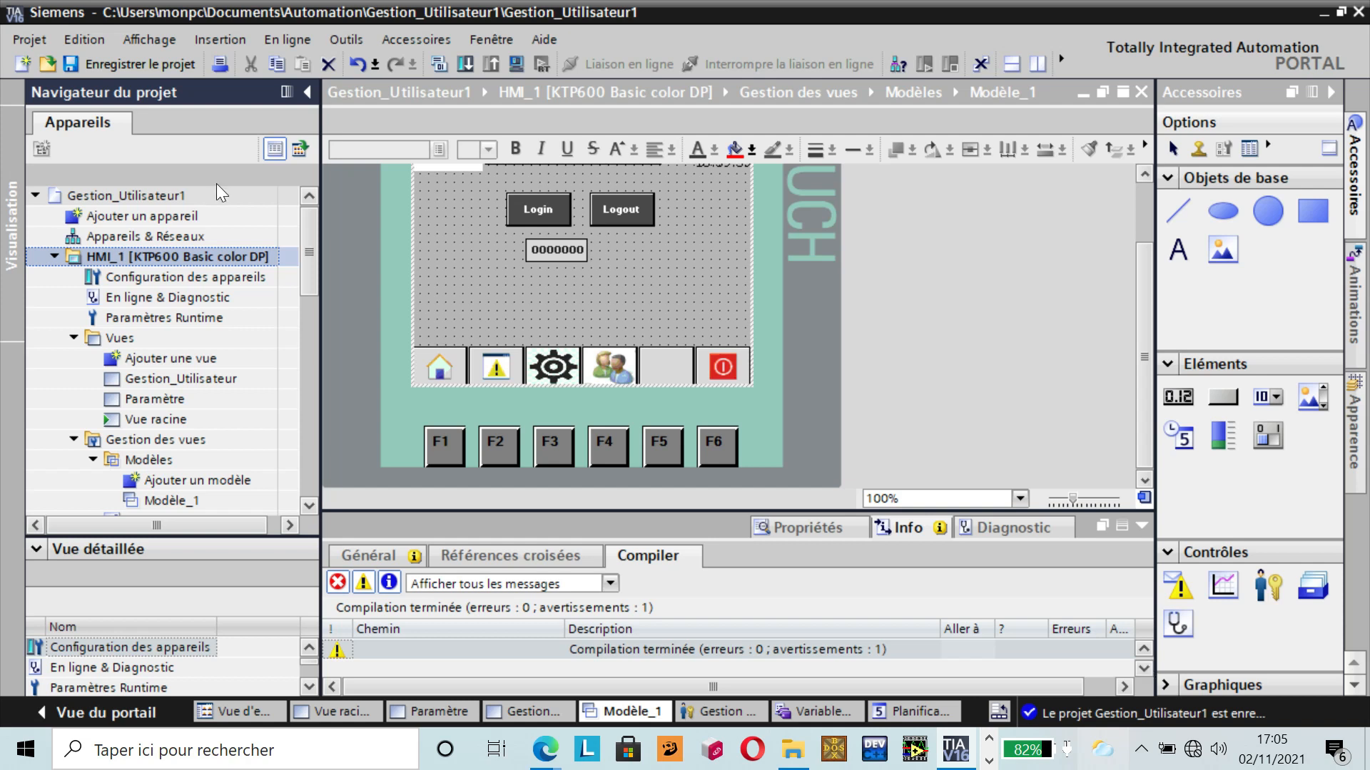
- Start the simulation of HMI_1 and enlarge the RT Simulator window so the whole panel fits
right_click(180, 255)
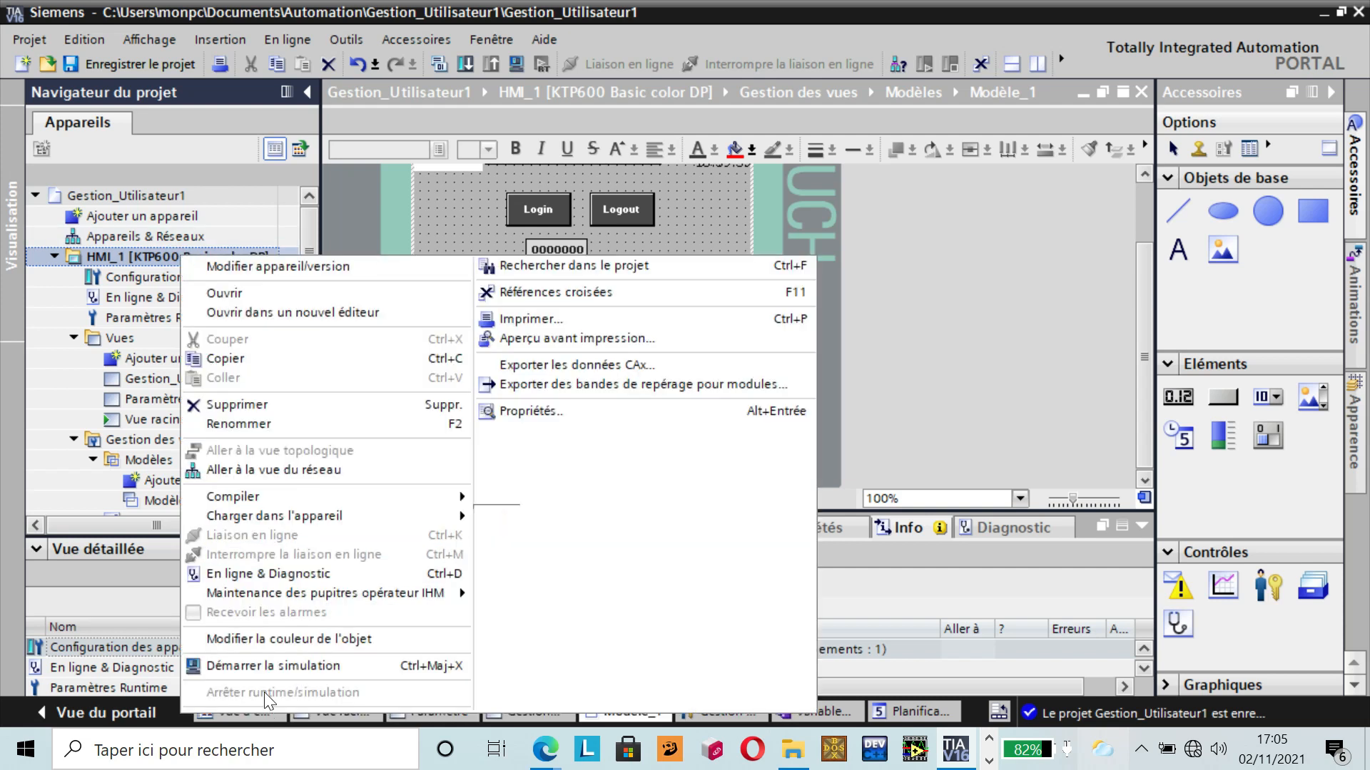
left_click(267, 666)
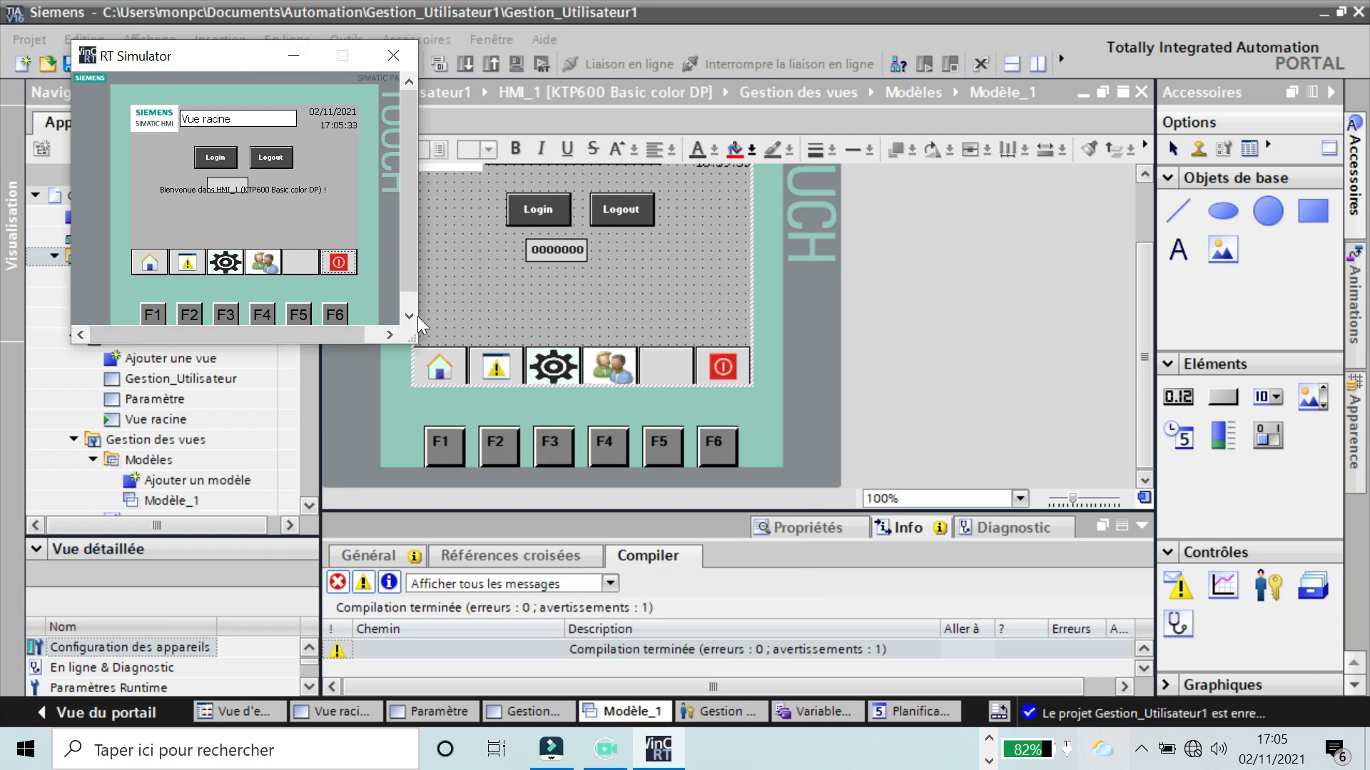
left_click_drag(410, 333, 749, 638)
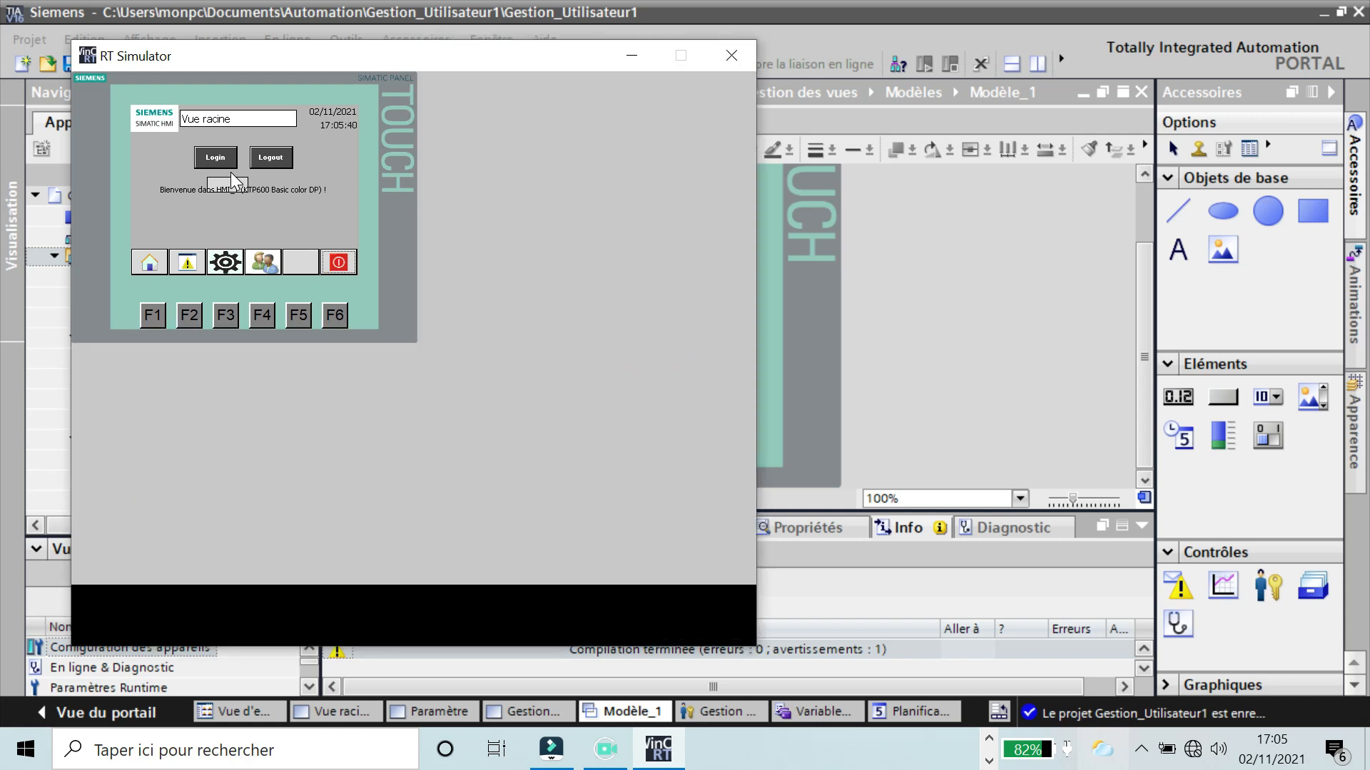
- Open the simulated panel's Login dialog and enter Admin as the user
left_click(216, 159)
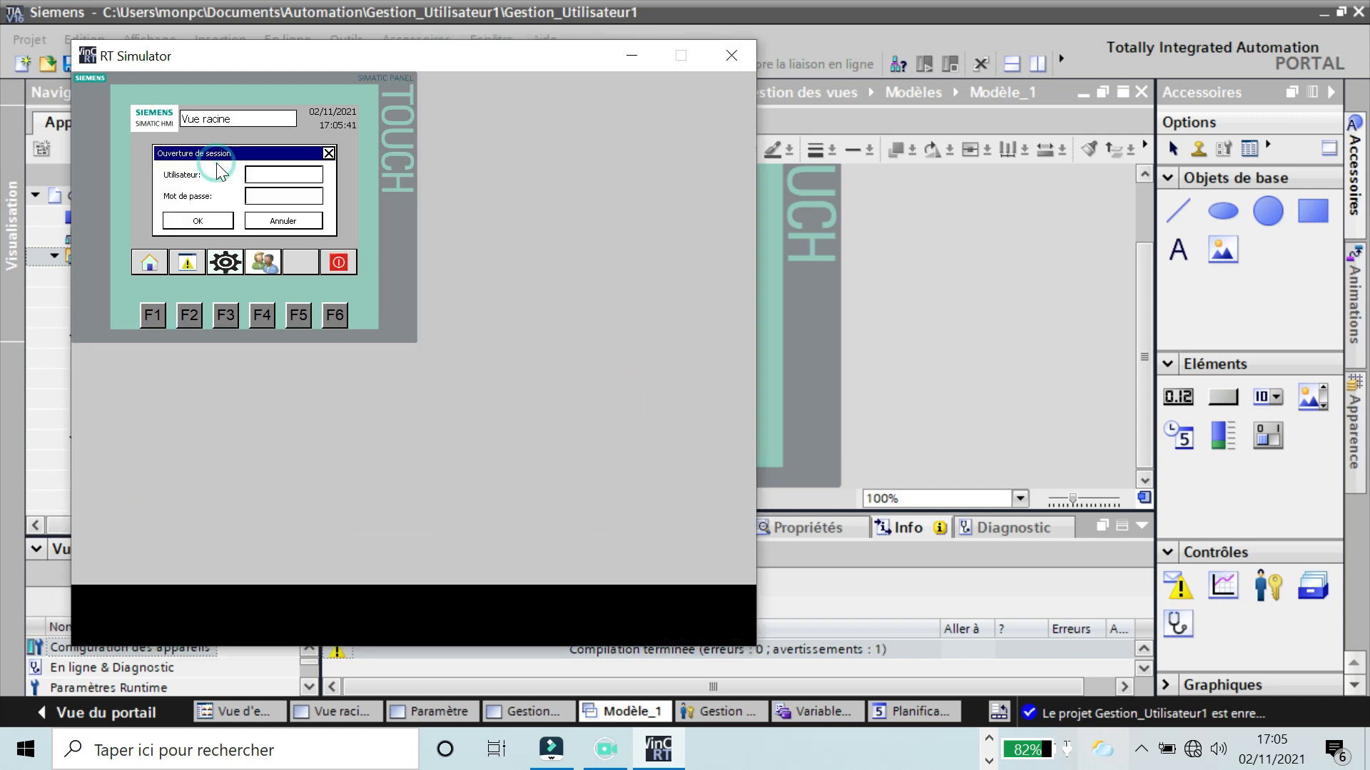
left_click(275, 187)
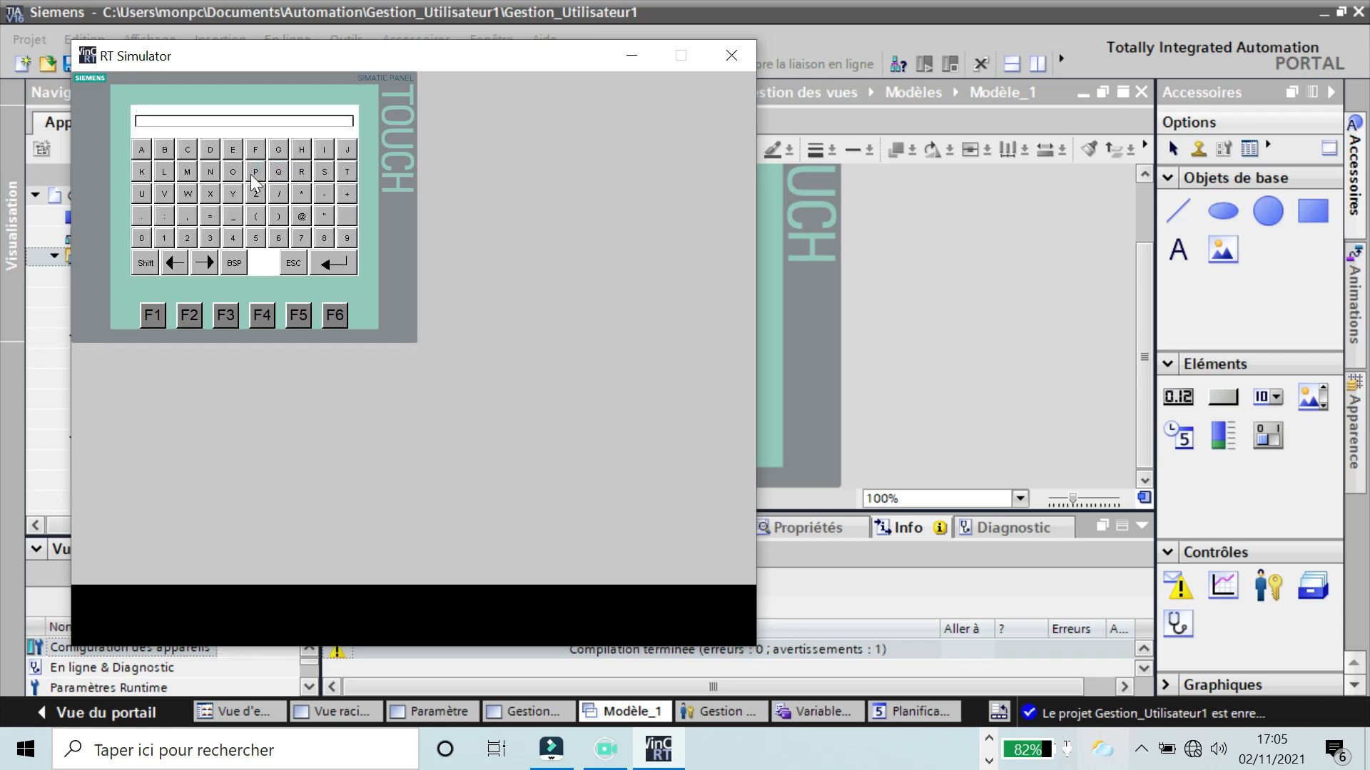
key("Caps_Lock")
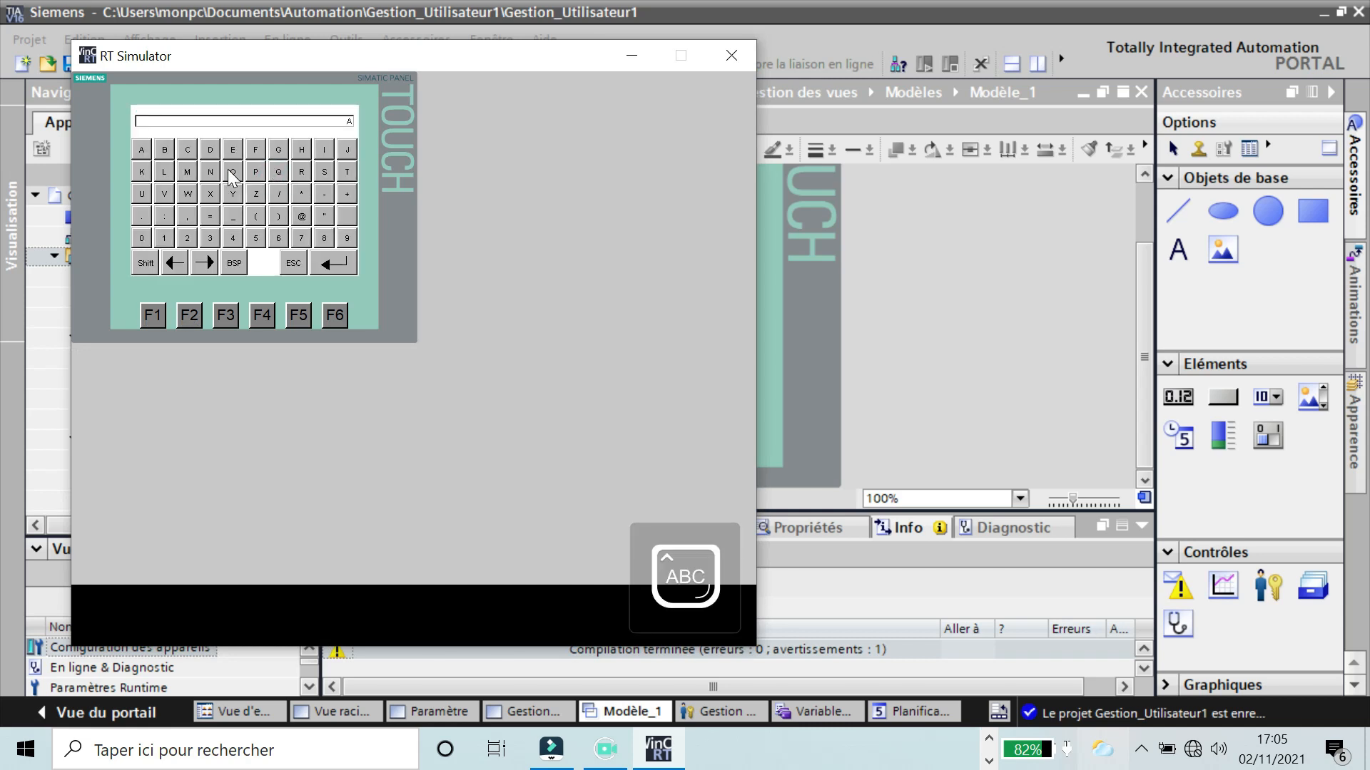
key("Caps_Lock")
type("min")
left_click(334, 264)
- Enter the account password in the session dialog and submit the login
left_click(283, 196)
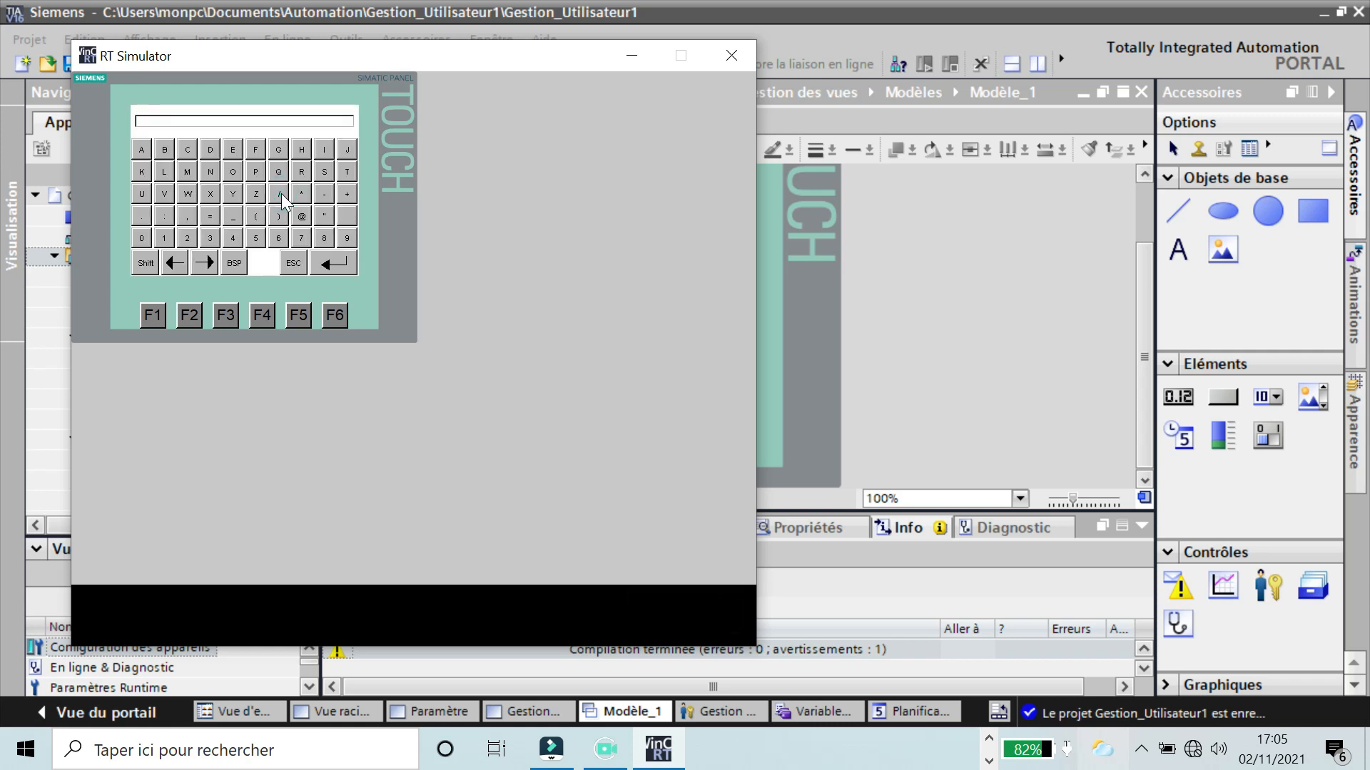
key("Caps_Lock")
type("***")
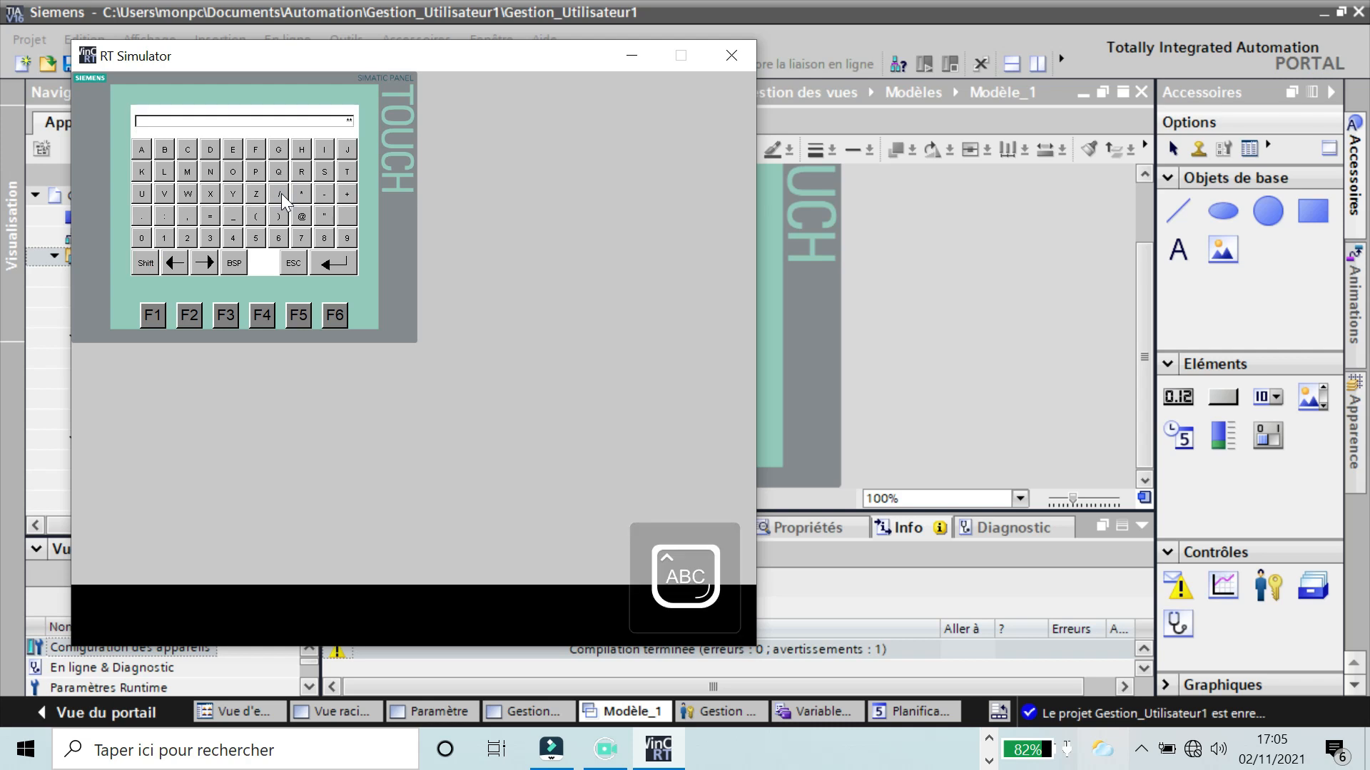
type("**")
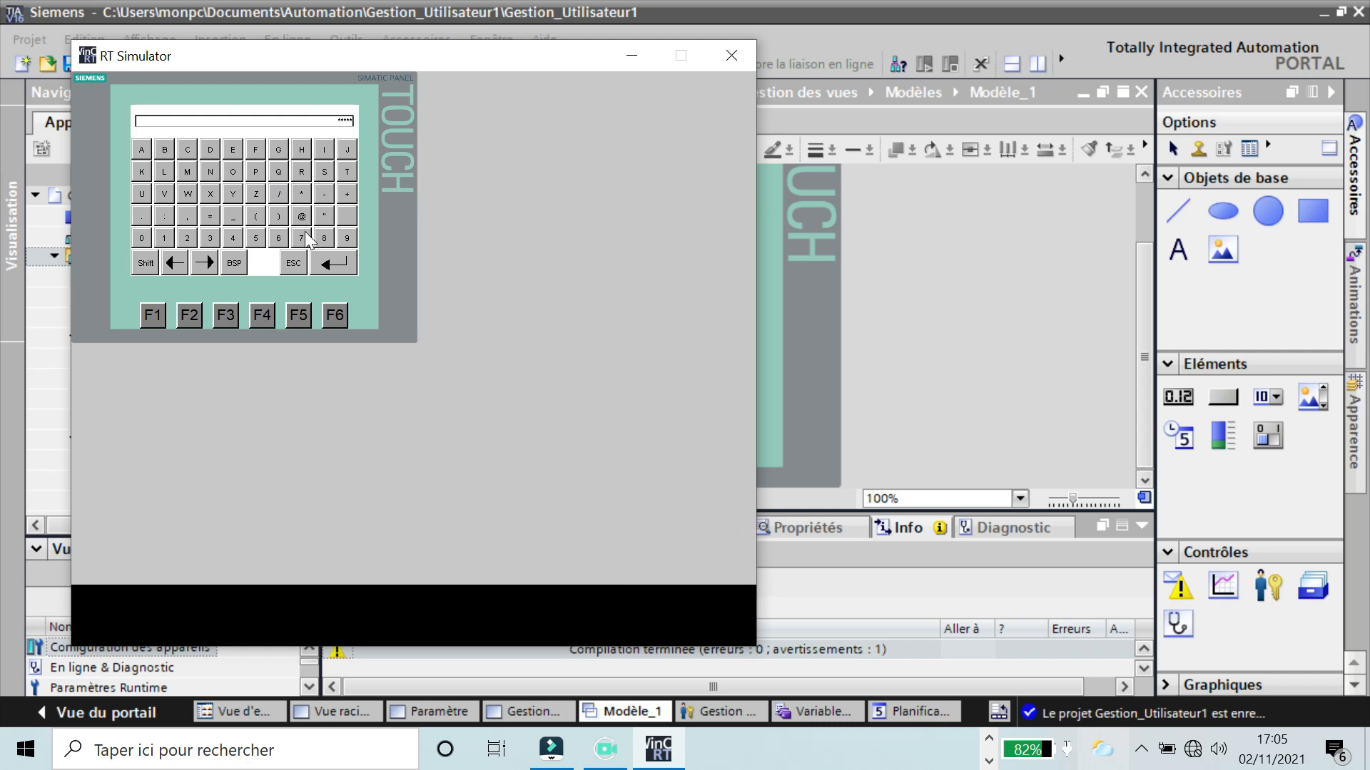
left_click(347, 266)
left_click(210, 222)
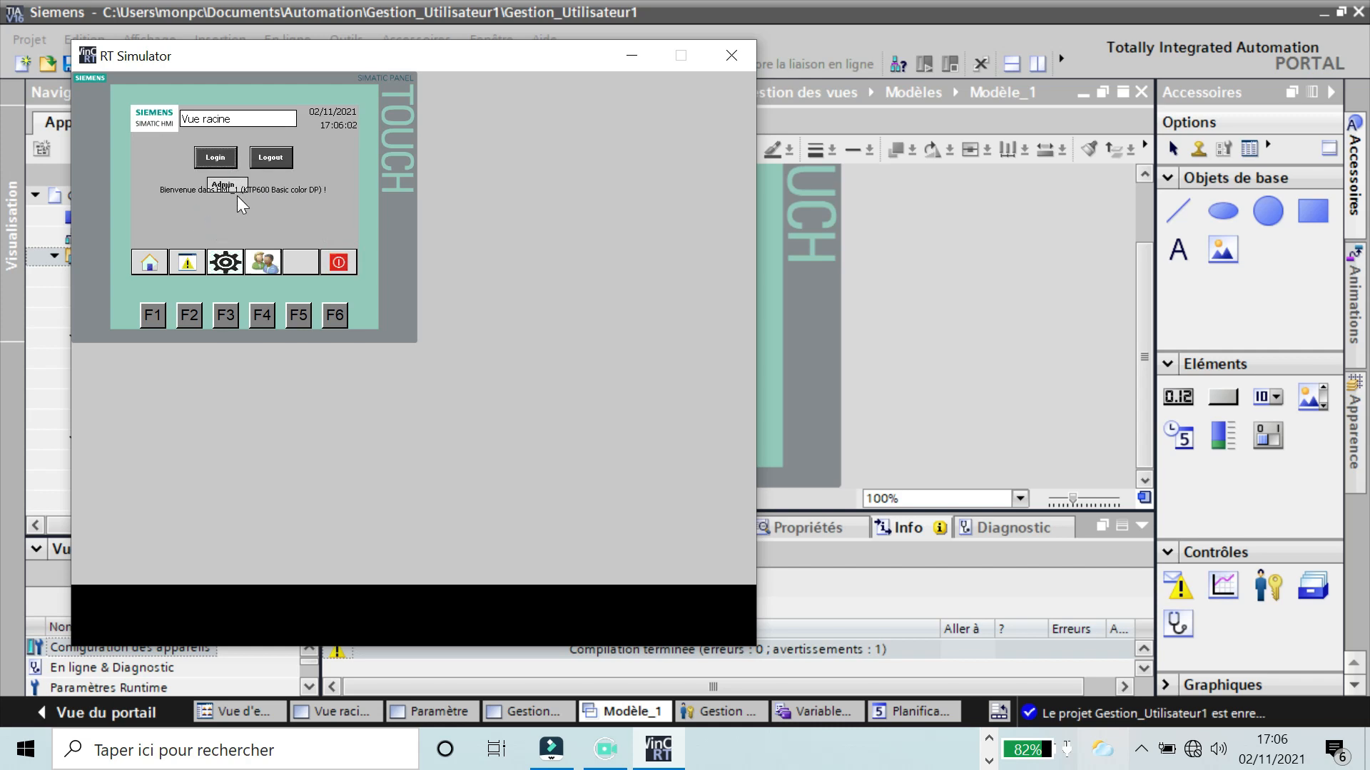
- Test the gear button above F3 in the simulator, entering the Admin account's password in the session dialog
left_click(226, 261)
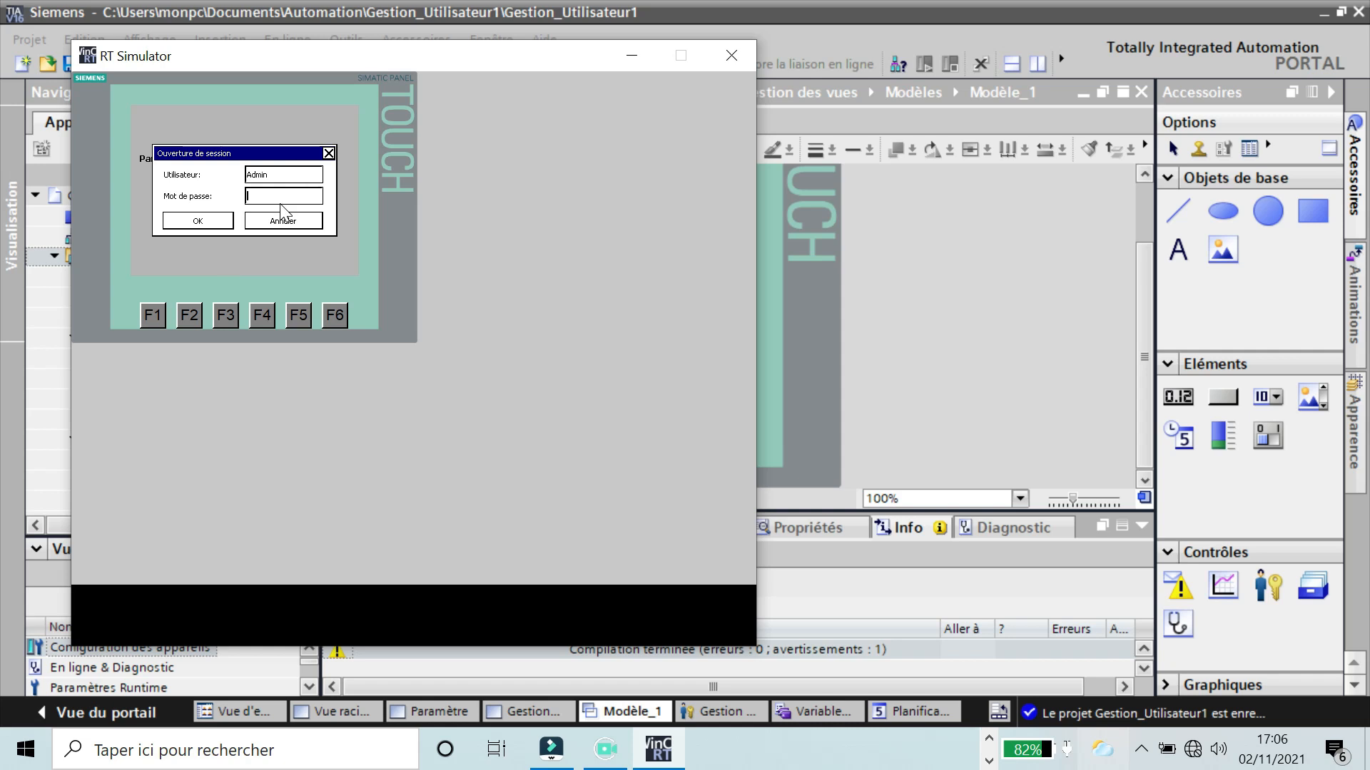
type("12345")
left_click(217, 222)
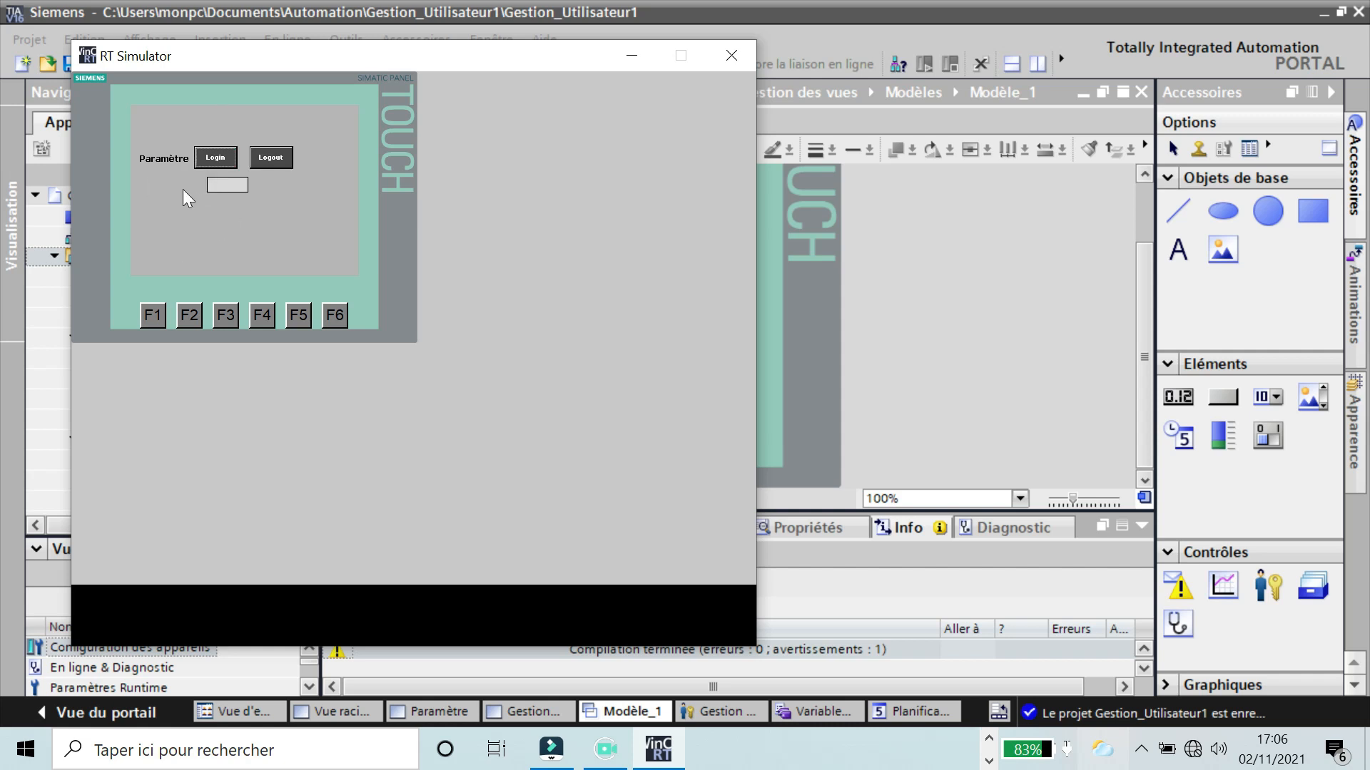
- Log out on the simulated panel and restart the simulation of HMI_1
left_click(282, 160)
left_click(227, 156)
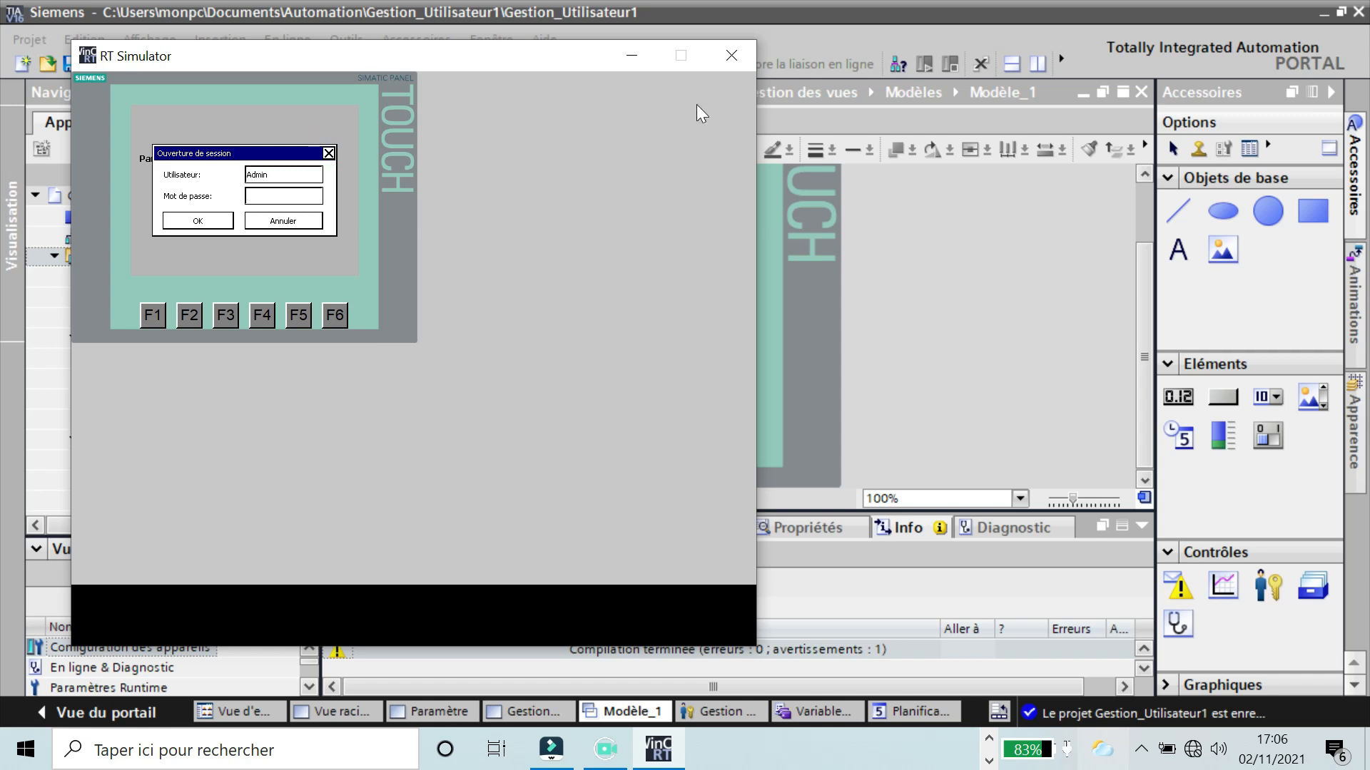
left_click(735, 55)
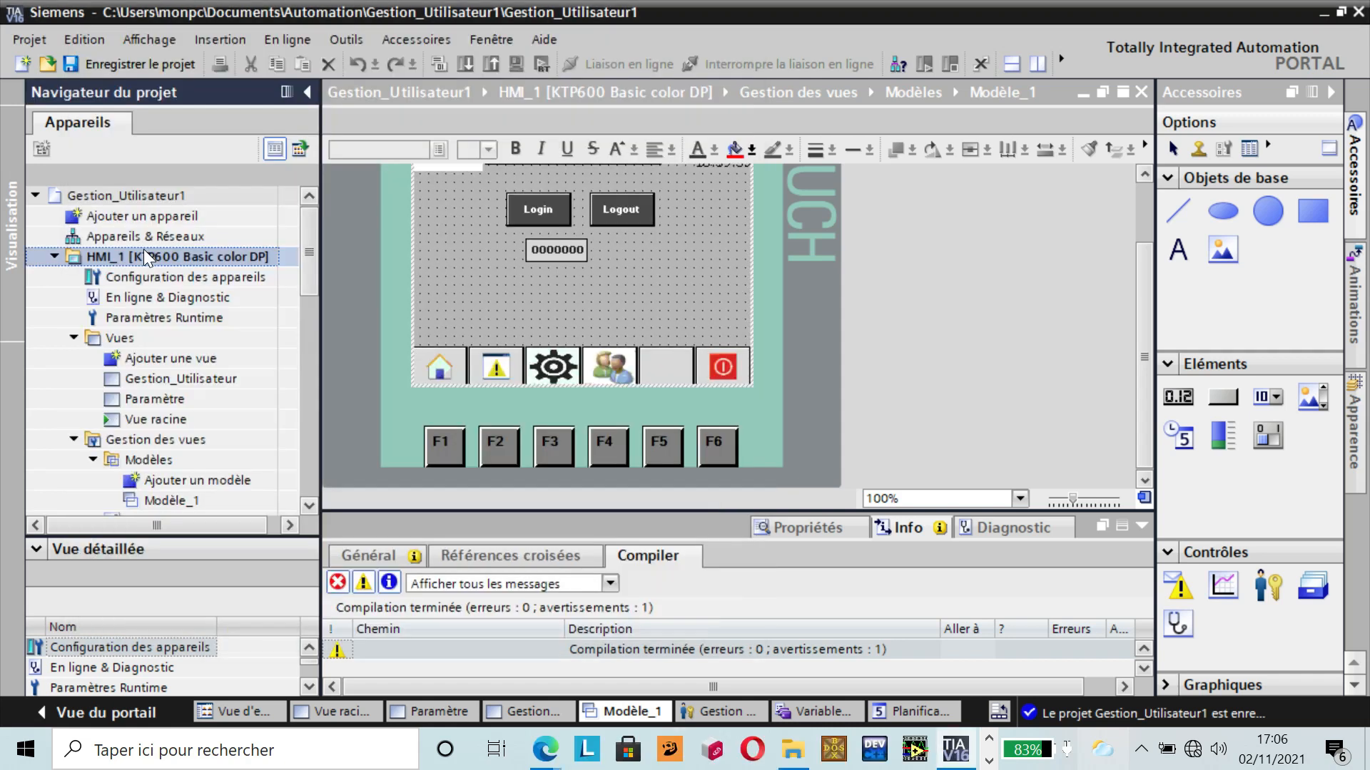
right_click(144, 251)
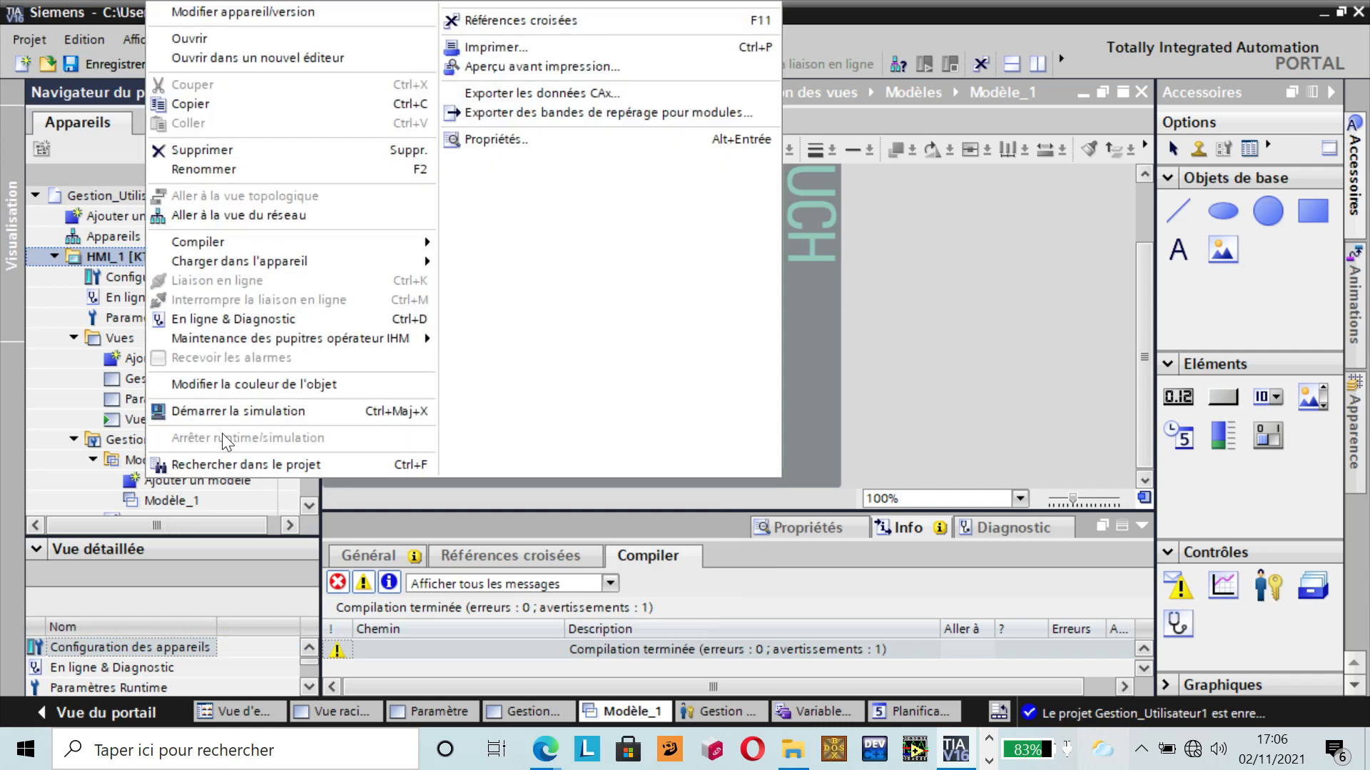
left_click(225, 414)
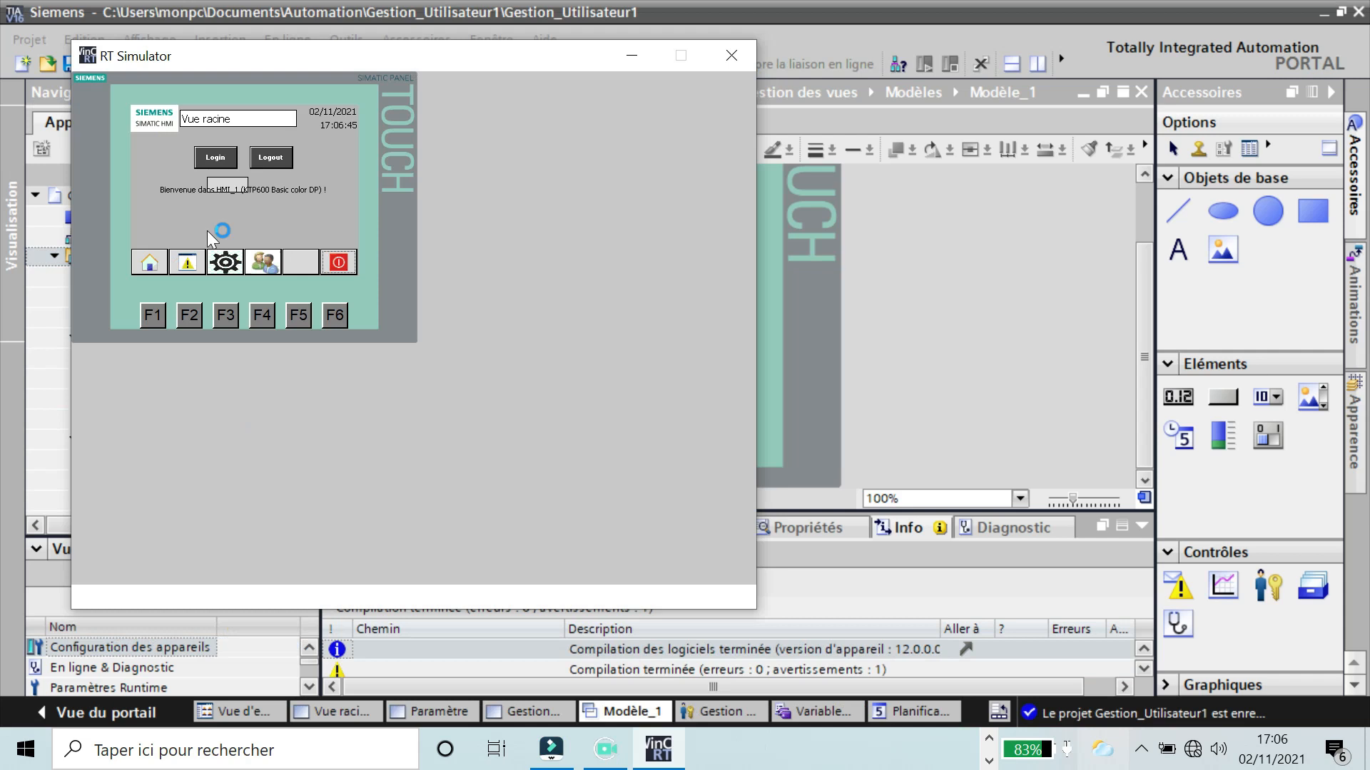
- Open the Login dialog on the simulated root view and enter the user name of the Groupe_1 account
left_click(216, 159)
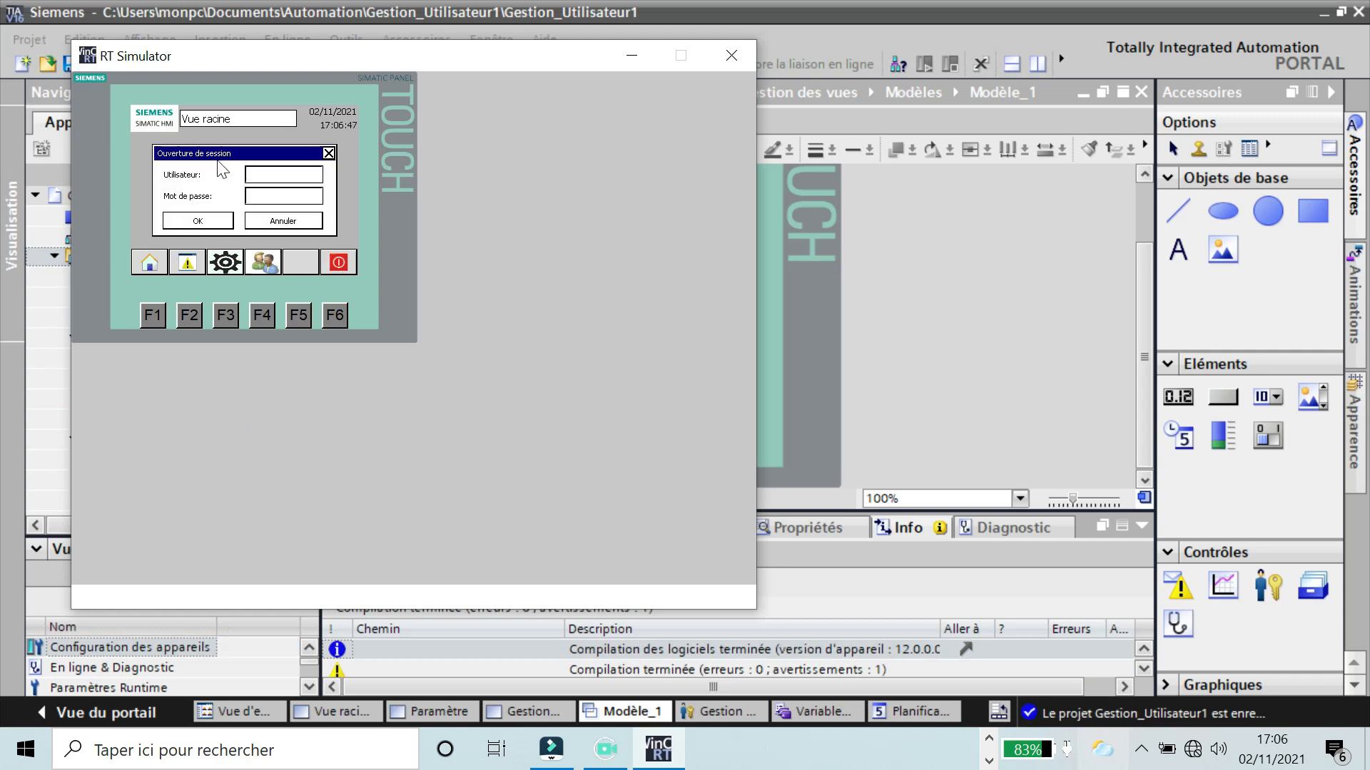
left_click(274, 187)
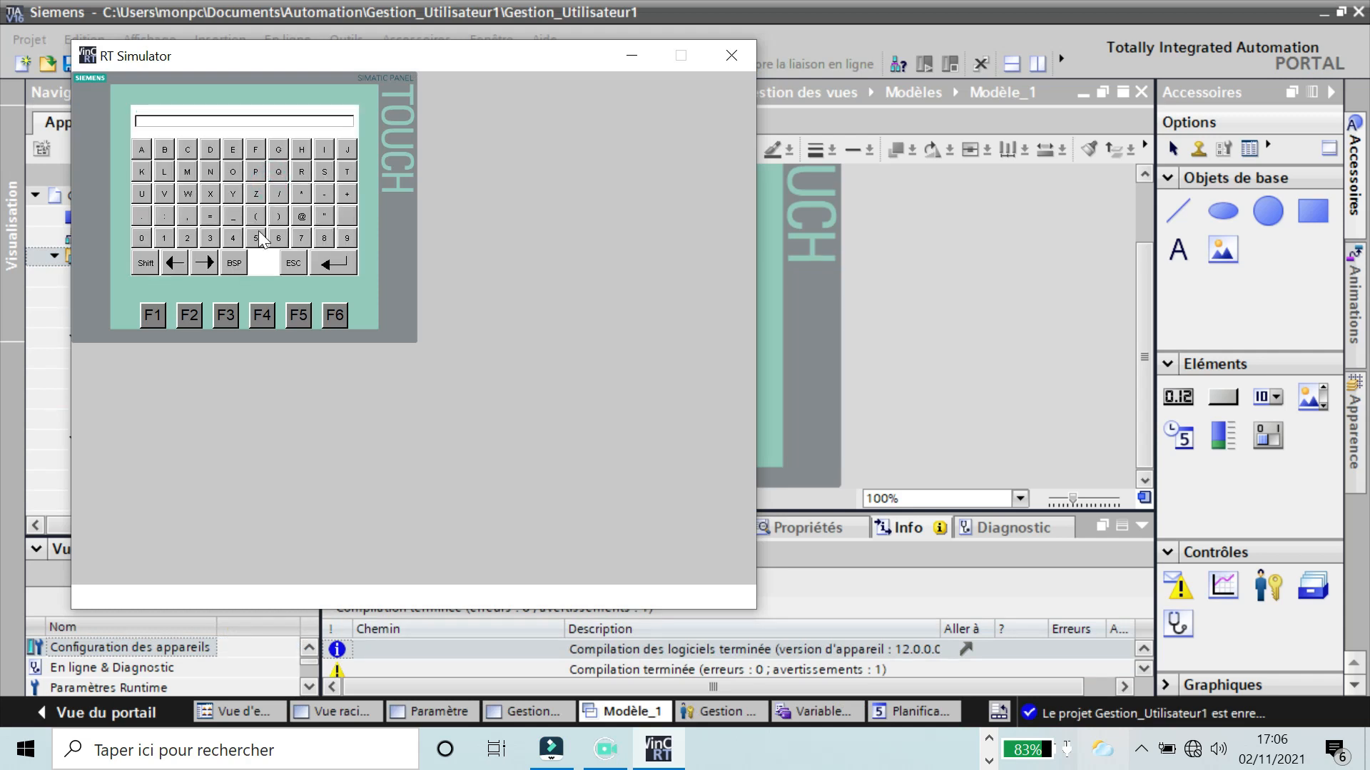
left_click(190, 197)
type("INDERS")
left_click(347, 279)
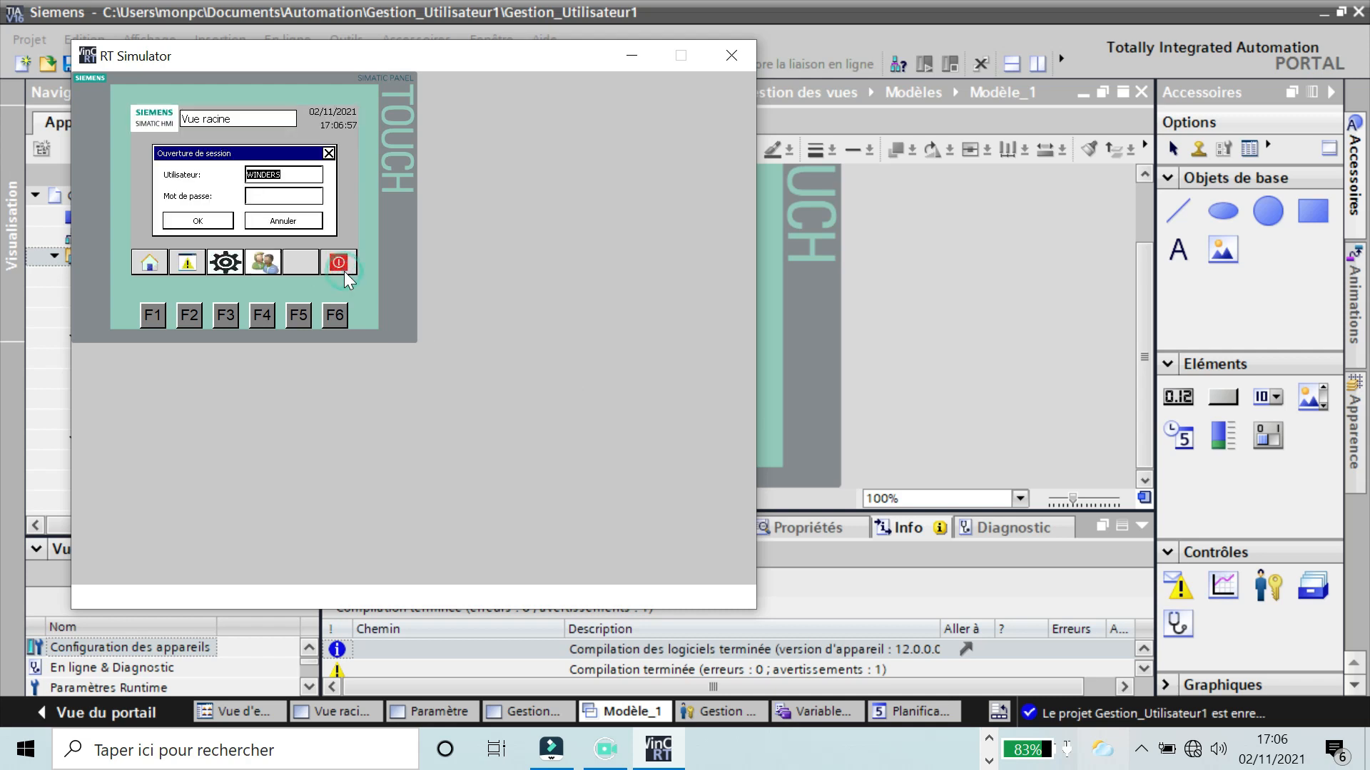
- Enter the Groupe_1 account's password in the session dialog and submit the login
left_click(268, 199)
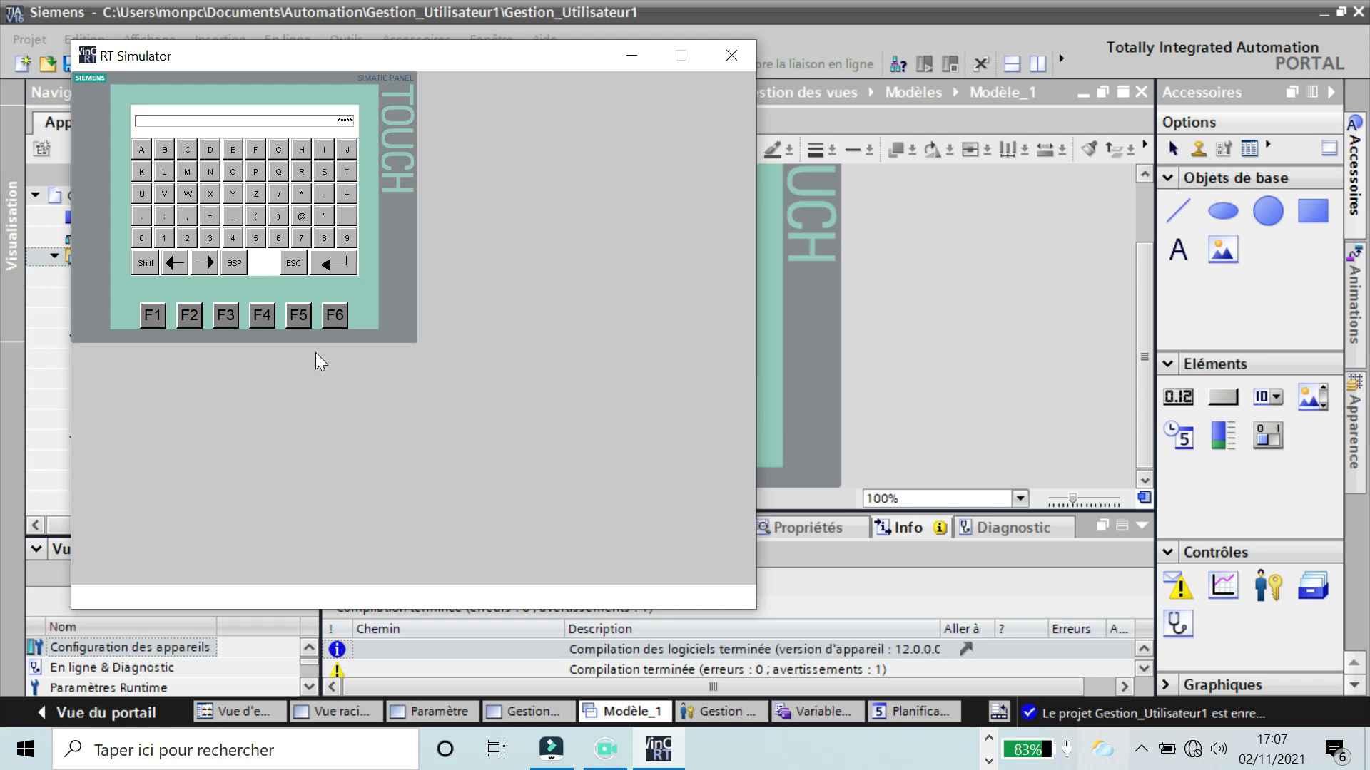
left_click(339, 266)
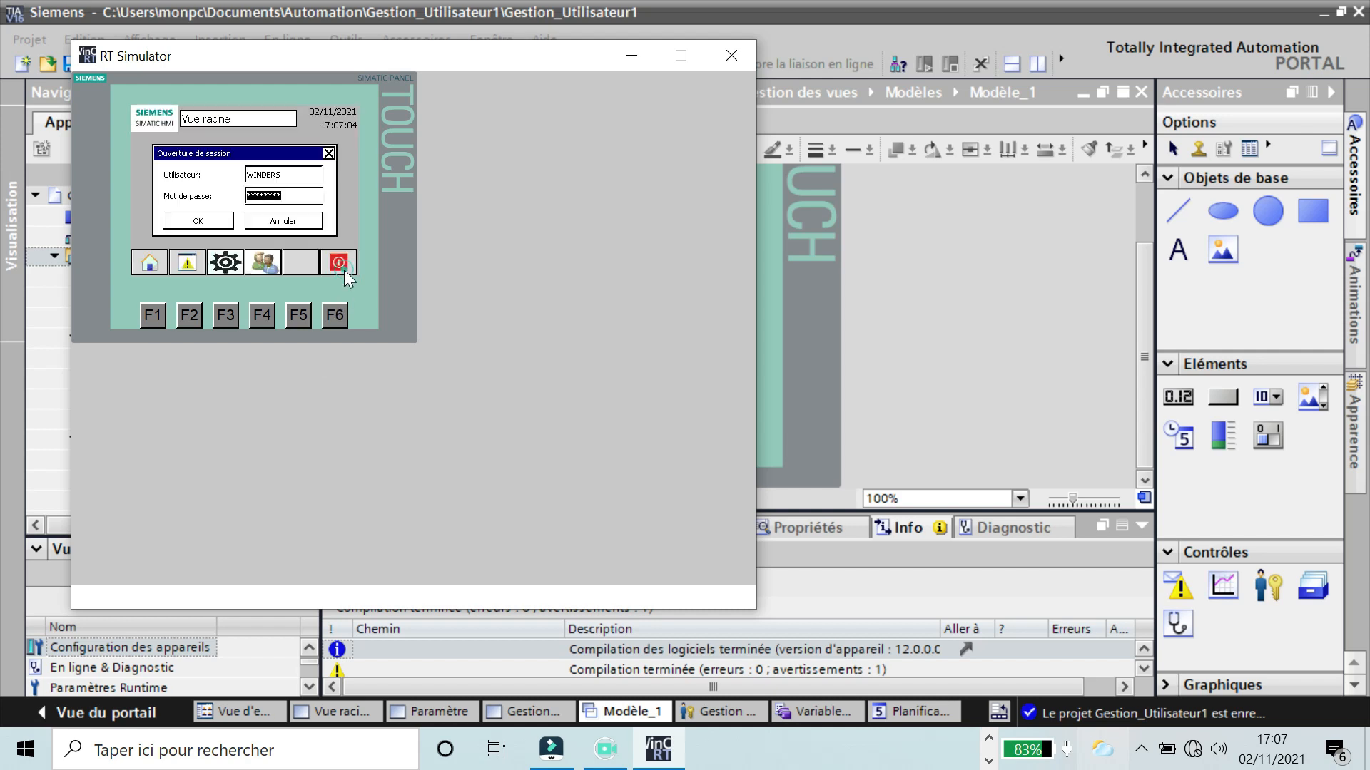
left_click(200, 221)
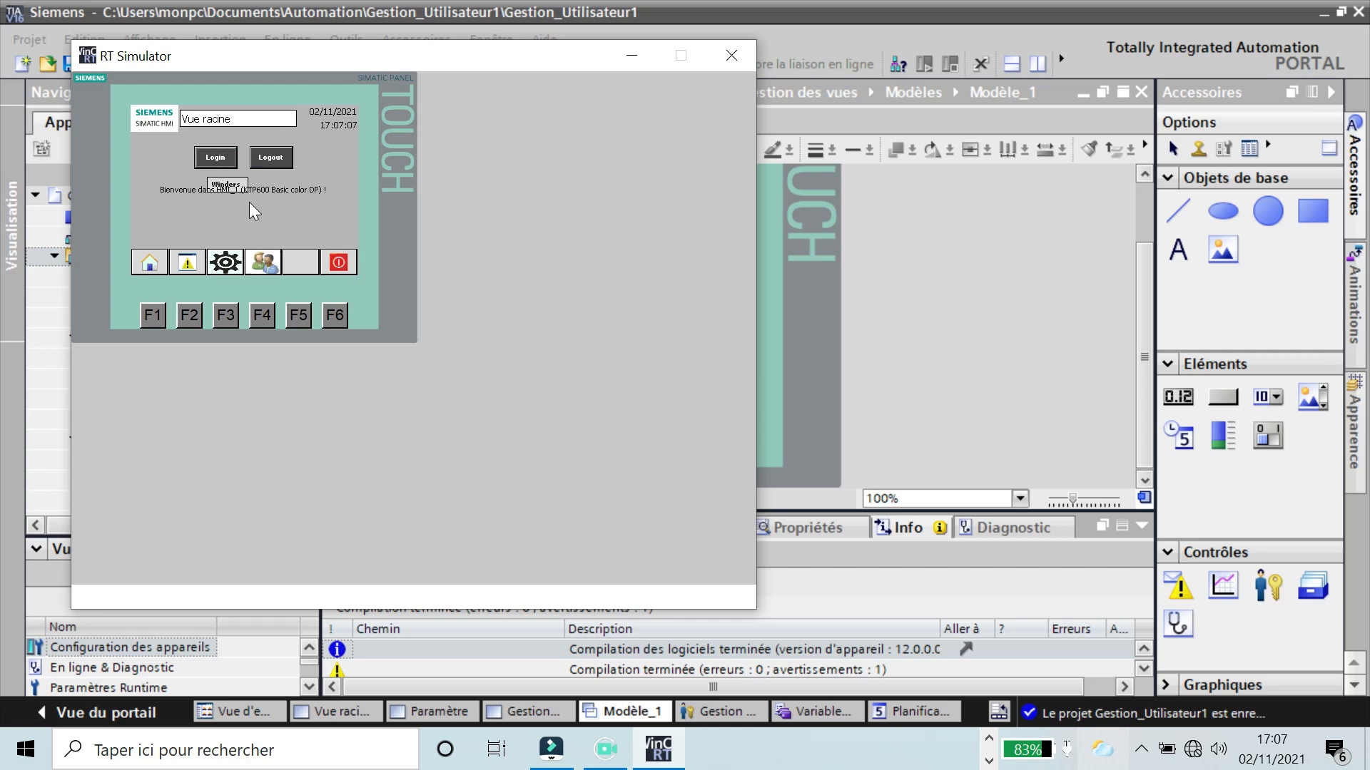
- Open the user management view with the users button above F4 and add a new user, entering the person's user name
left_click(264, 264)
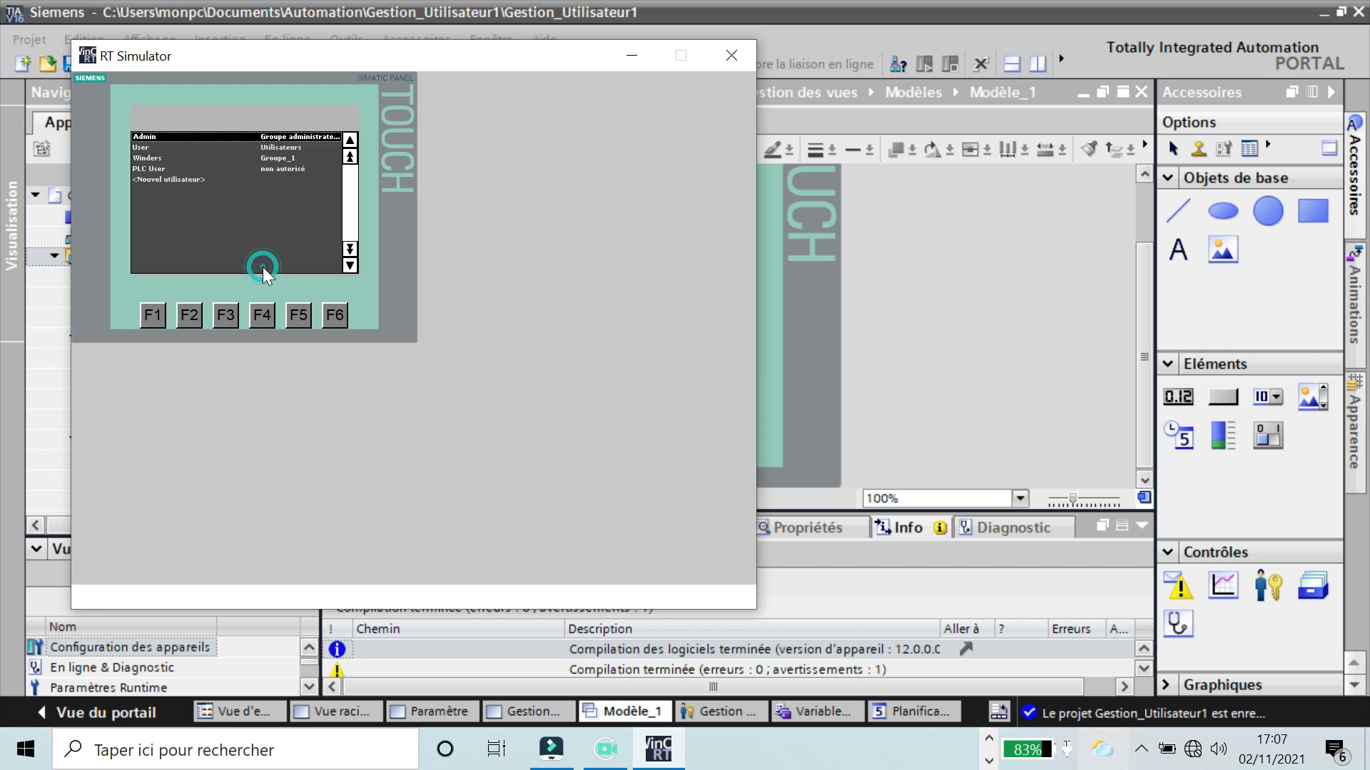
left_click(183, 179)
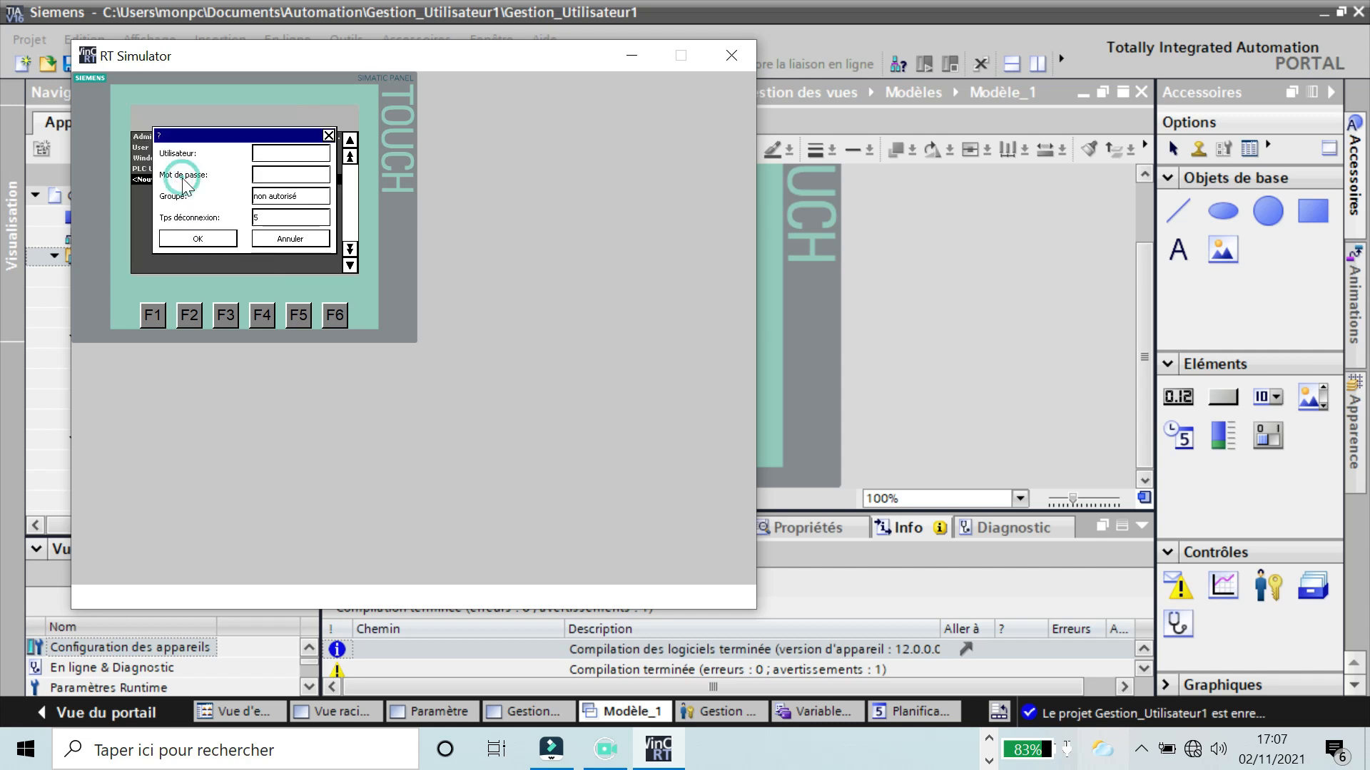
type("ARMAND")
left_click(298, 160)
left_click(337, 264)
- Enter the new user's password, assign the Utilisateurs group and save the entry
left_click(269, 174)
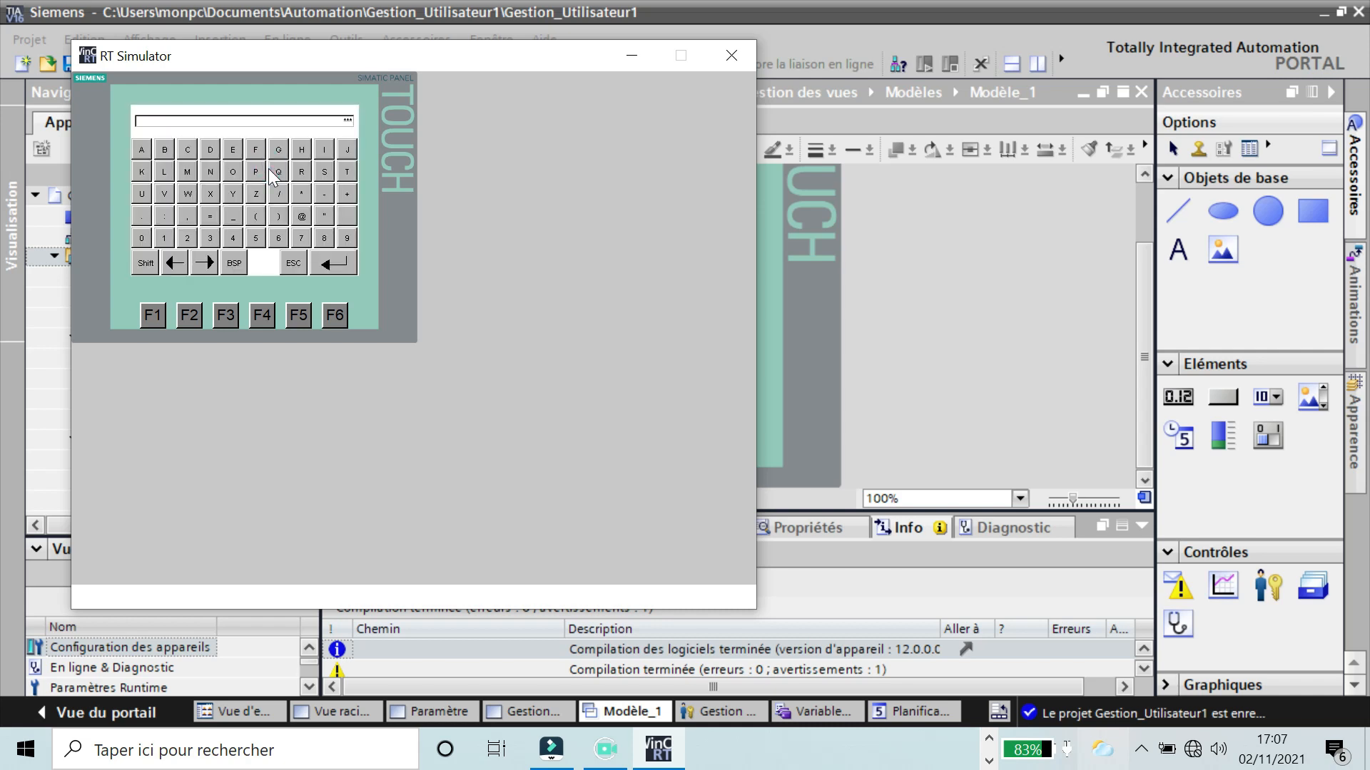
left_click(350, 264)
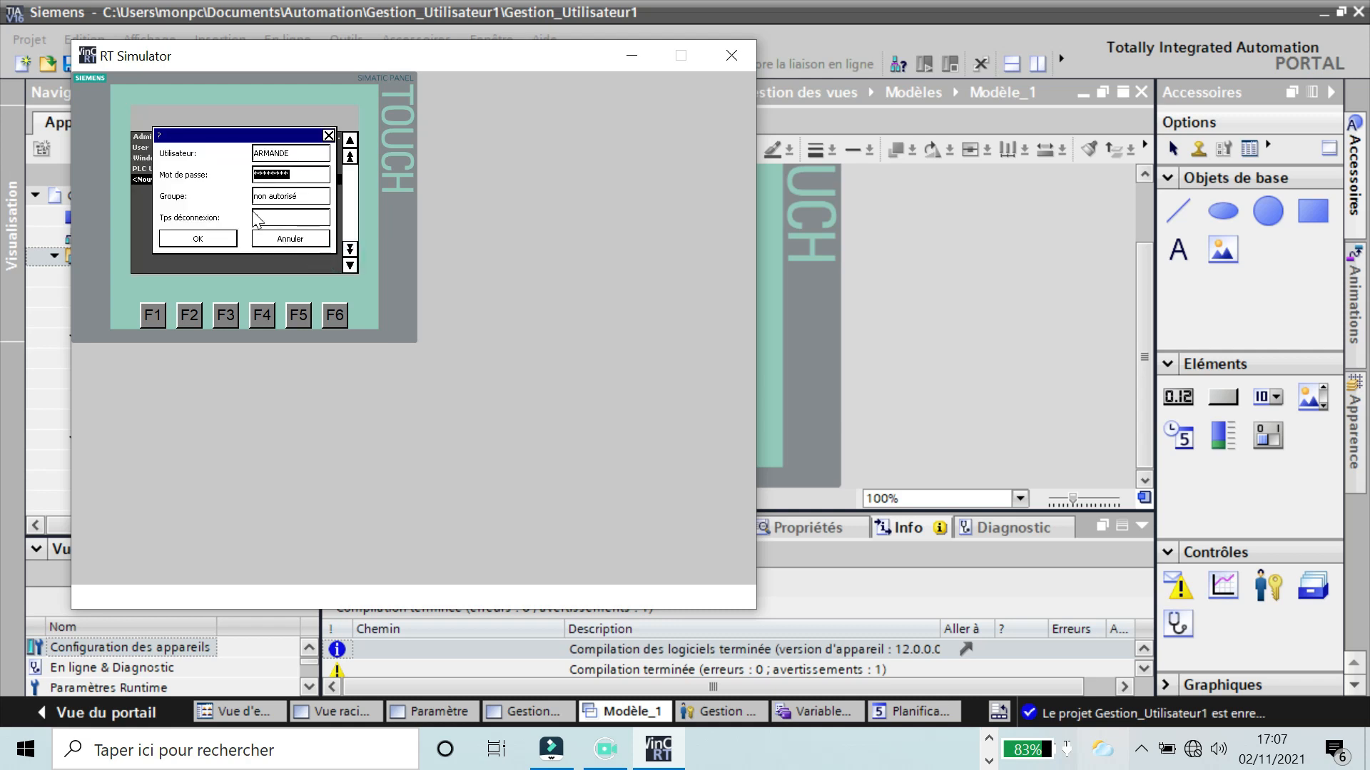
left_click(277, 197)
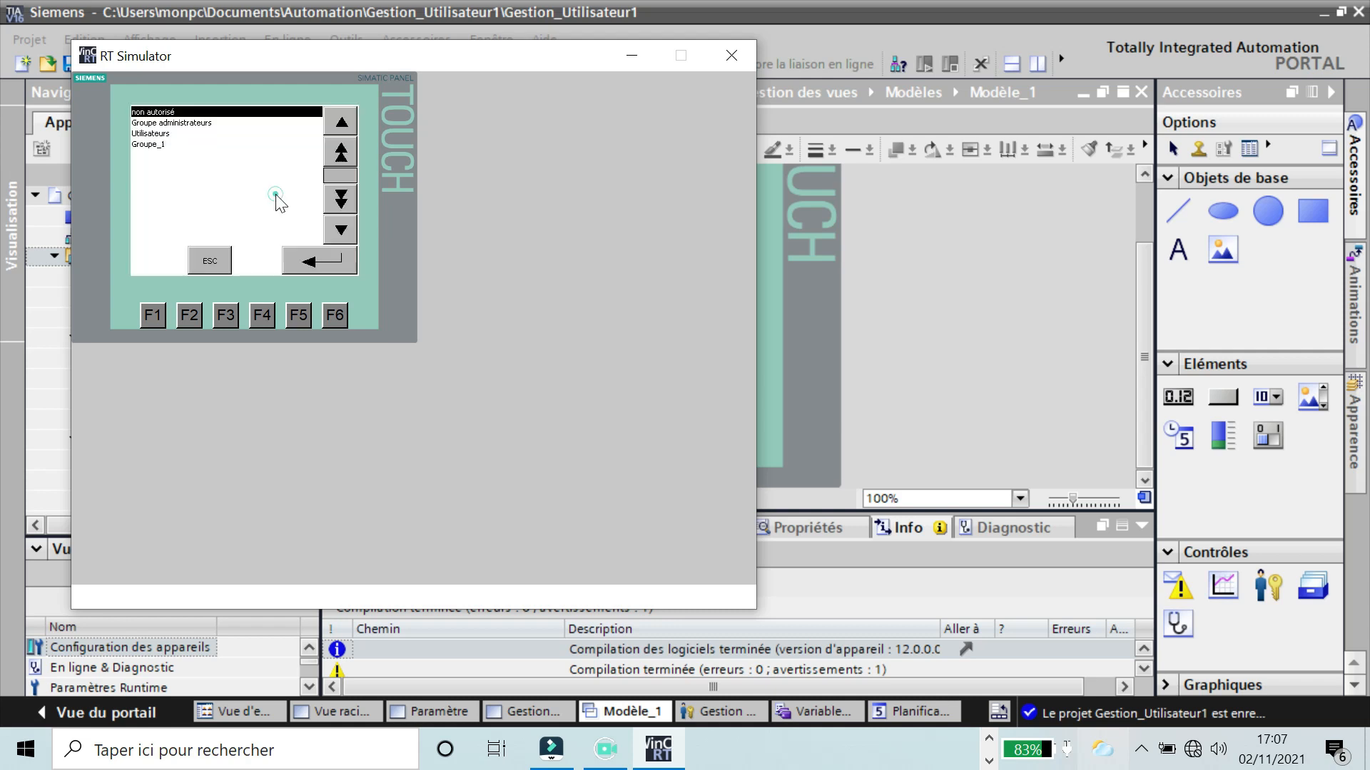
left_click(151, 133)
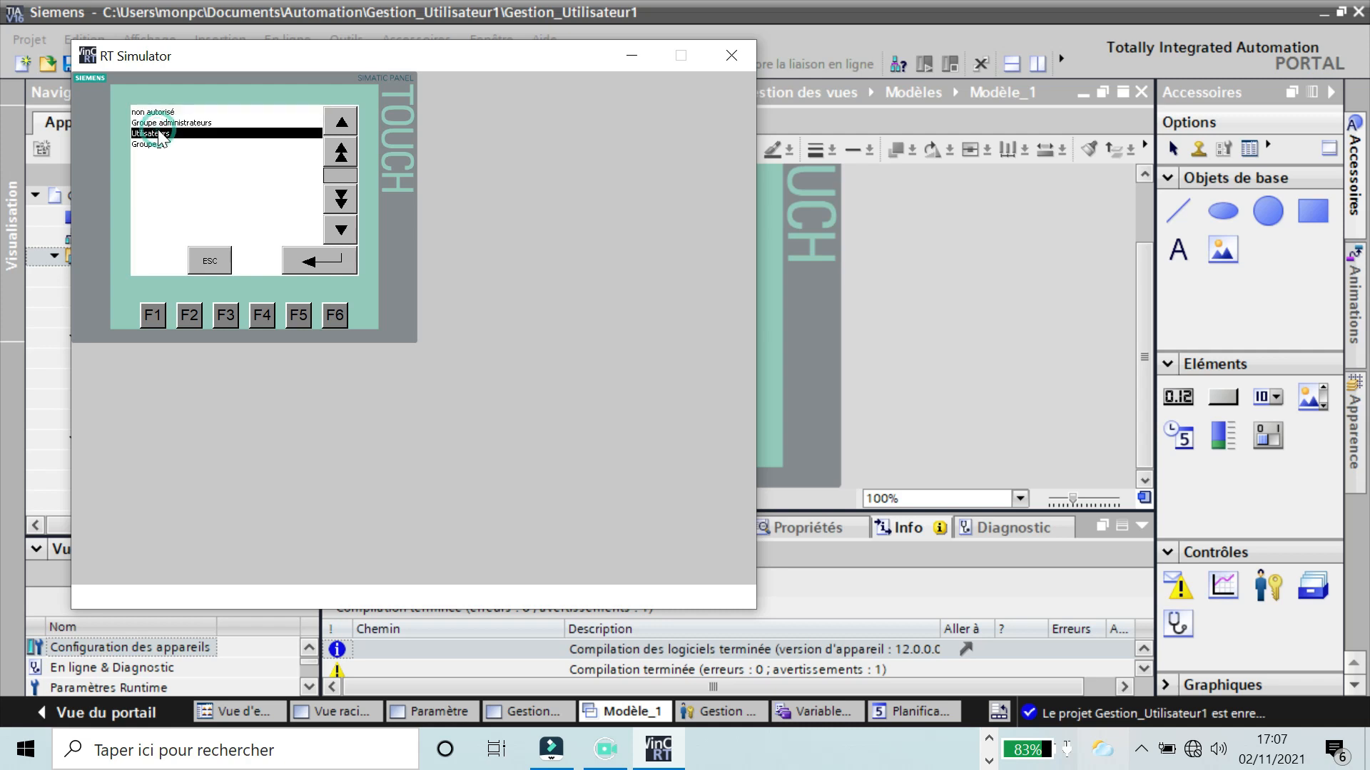
left_click(310, 259)
left_click(222, 239)
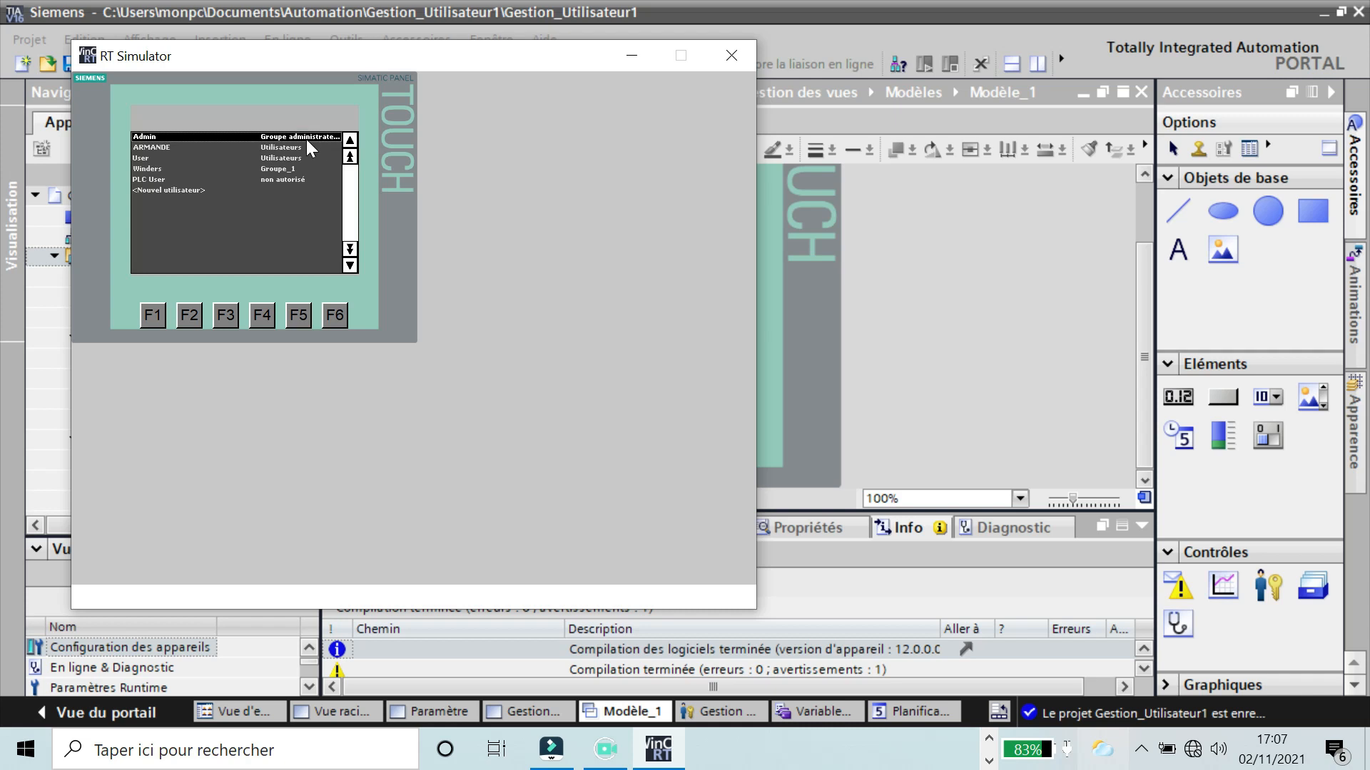
- Close the RT Simulator and start the HMI_1 simulation again from the project
left_click(721, 63)
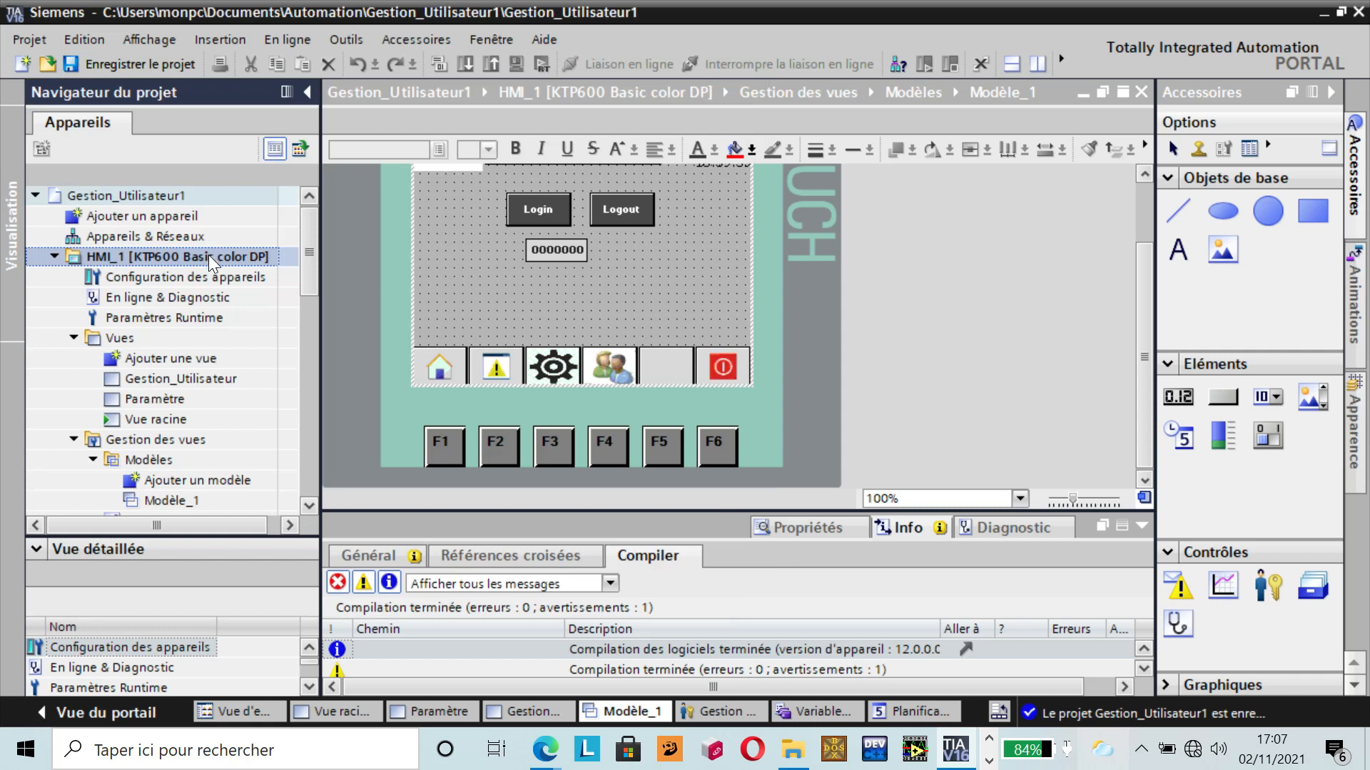
right_click(208, 255)
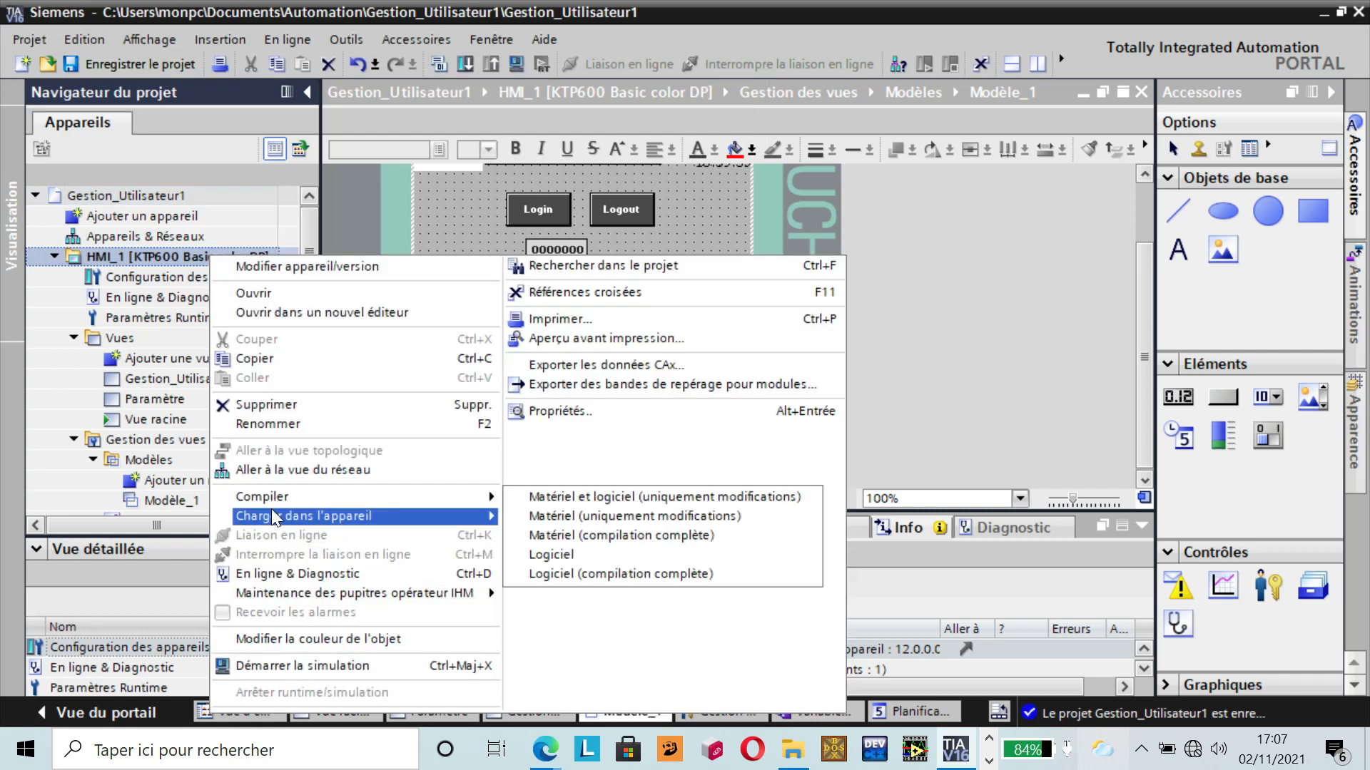
left_click(269, 665)
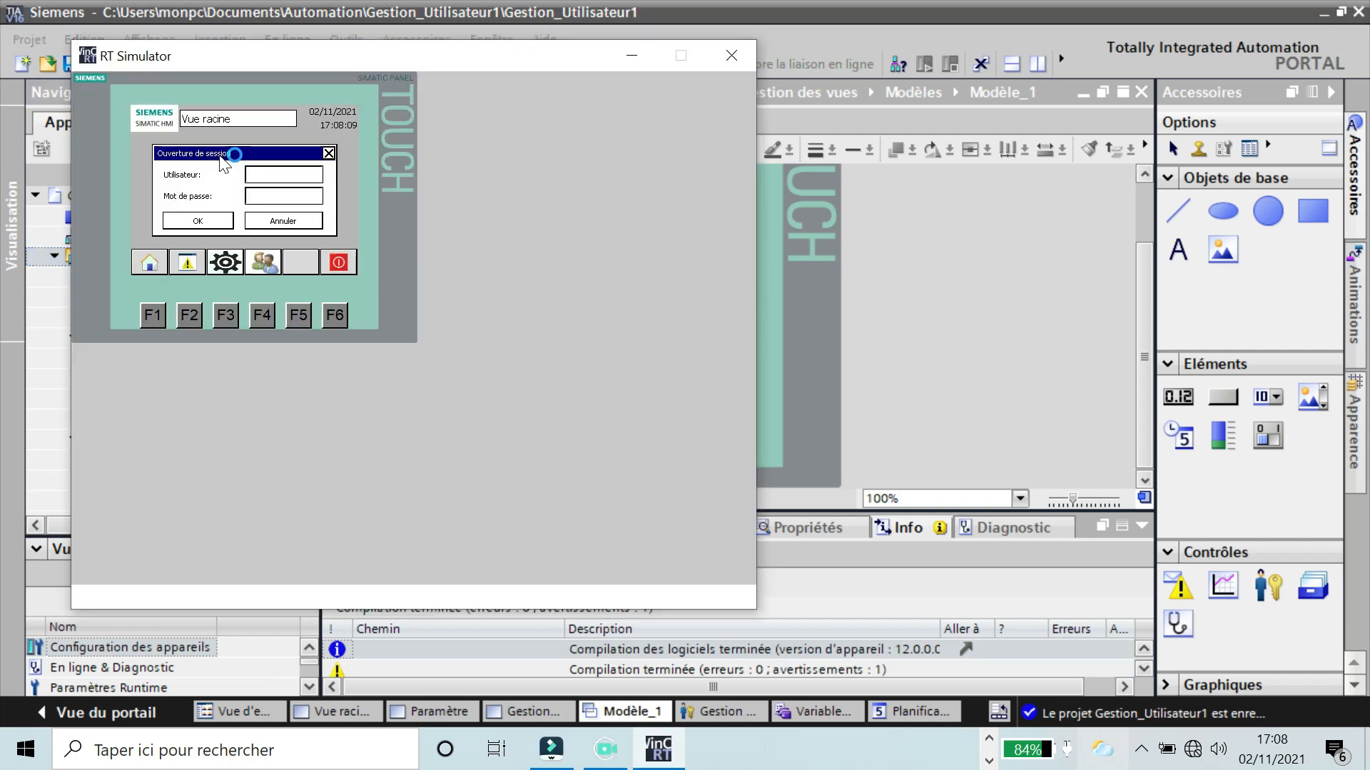
left_click(284, 174)
type("USER")
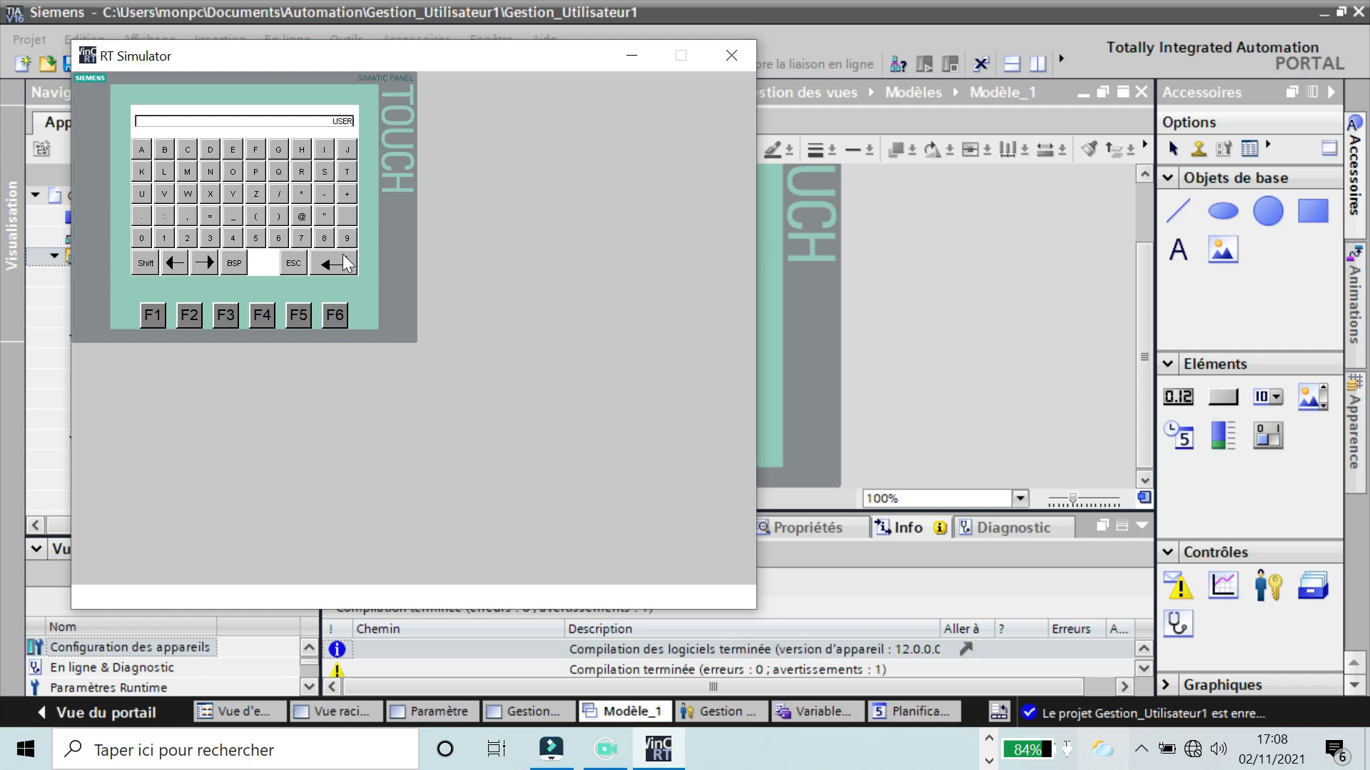
key("Return")
left_click(276, 197)
left_click(329, 272)
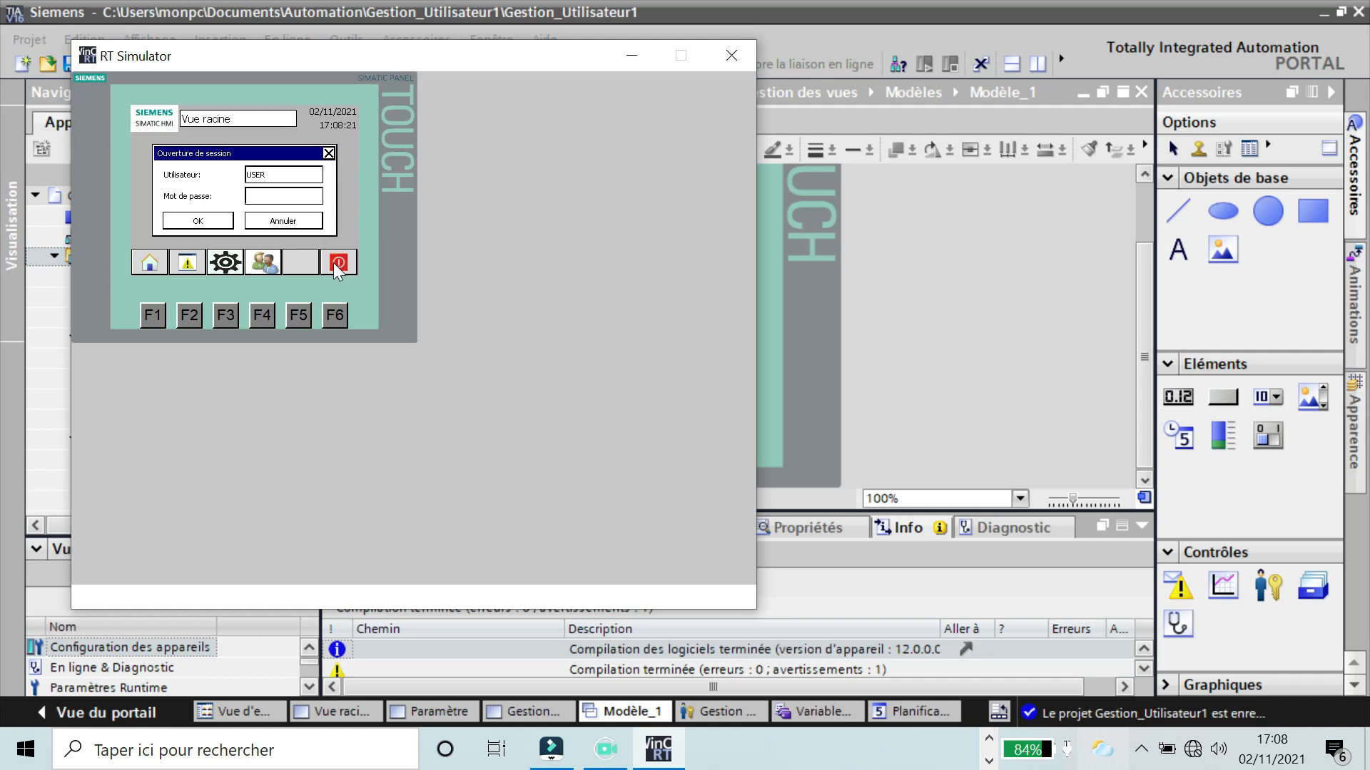
- Log in with the newly created user's name and password in the session dialog, and close the RT Simulator
left_click(283, 175)
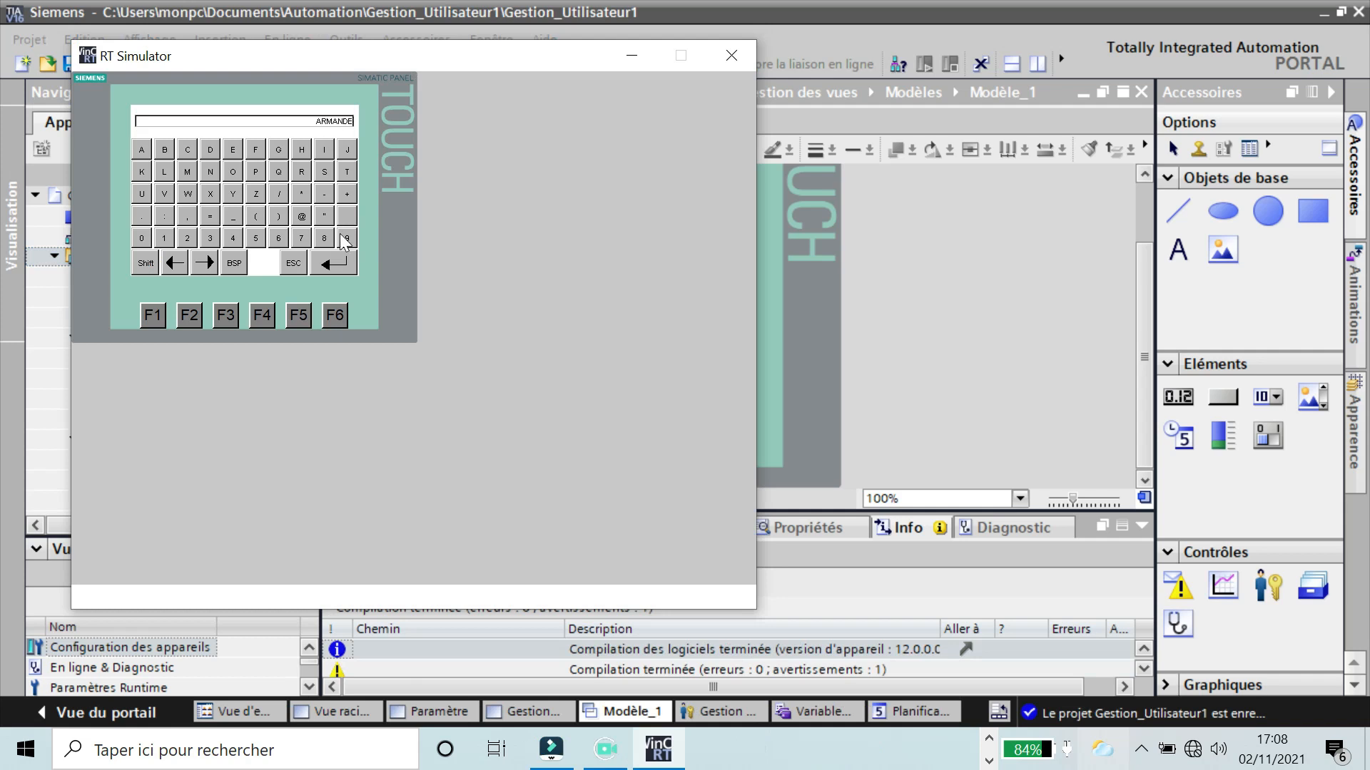
left_click(334, 265)
left_click(285, 197)
type("*")
left_click(323, 261)
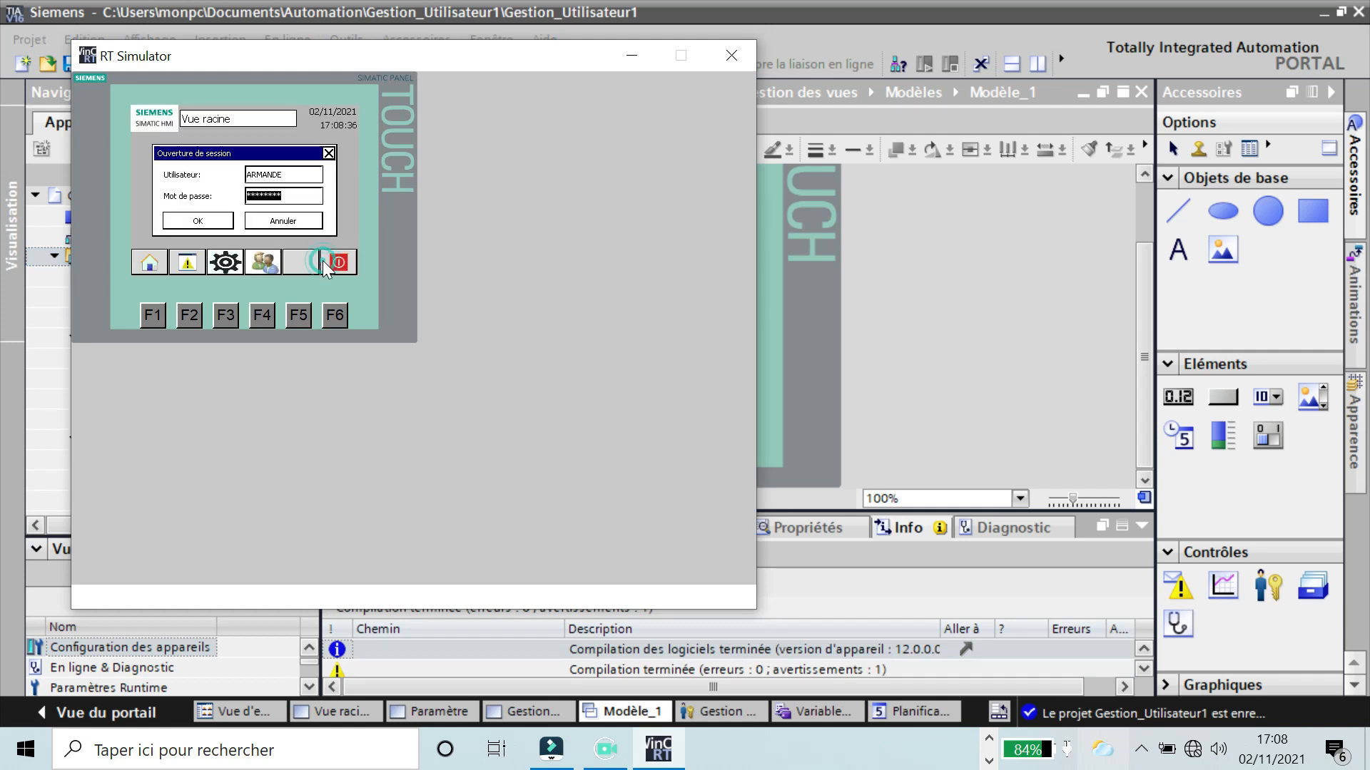
left_click(218, 222)
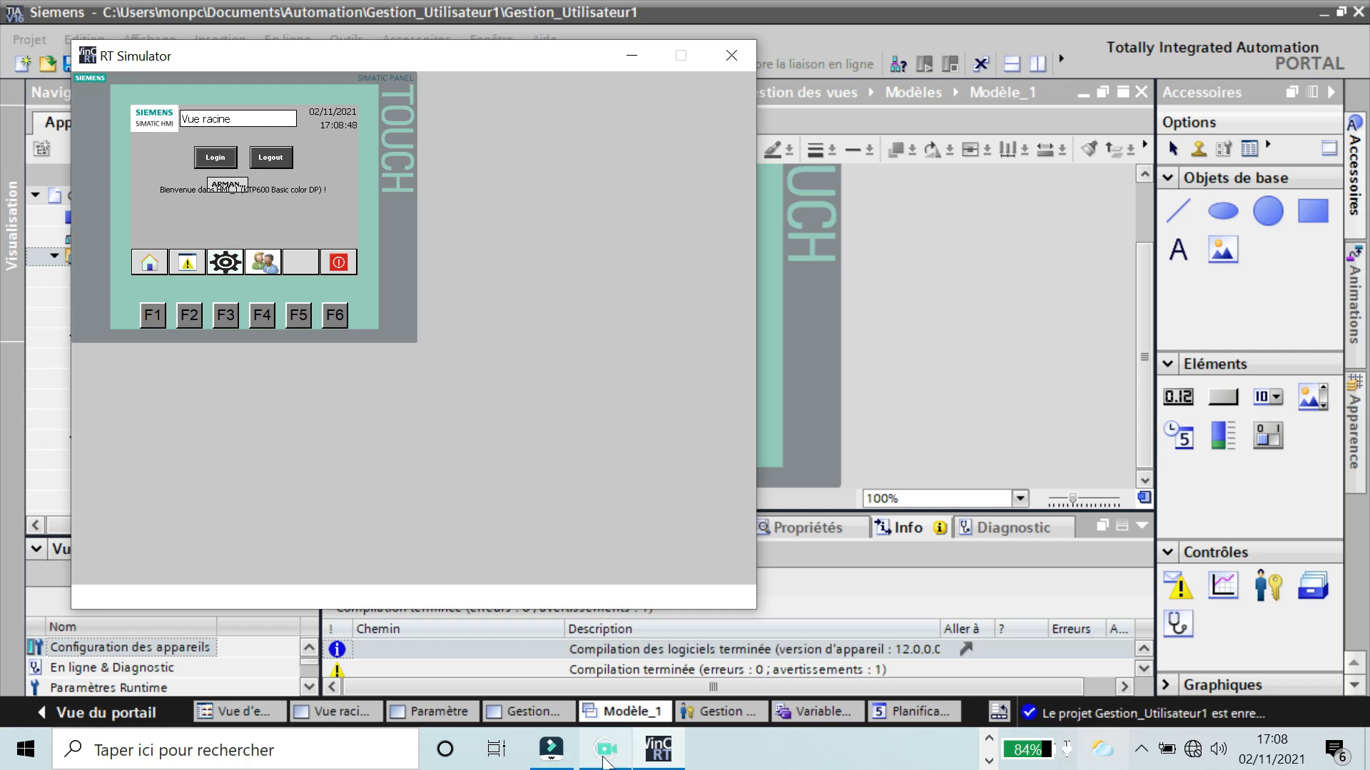
mouse_move(605, 761)
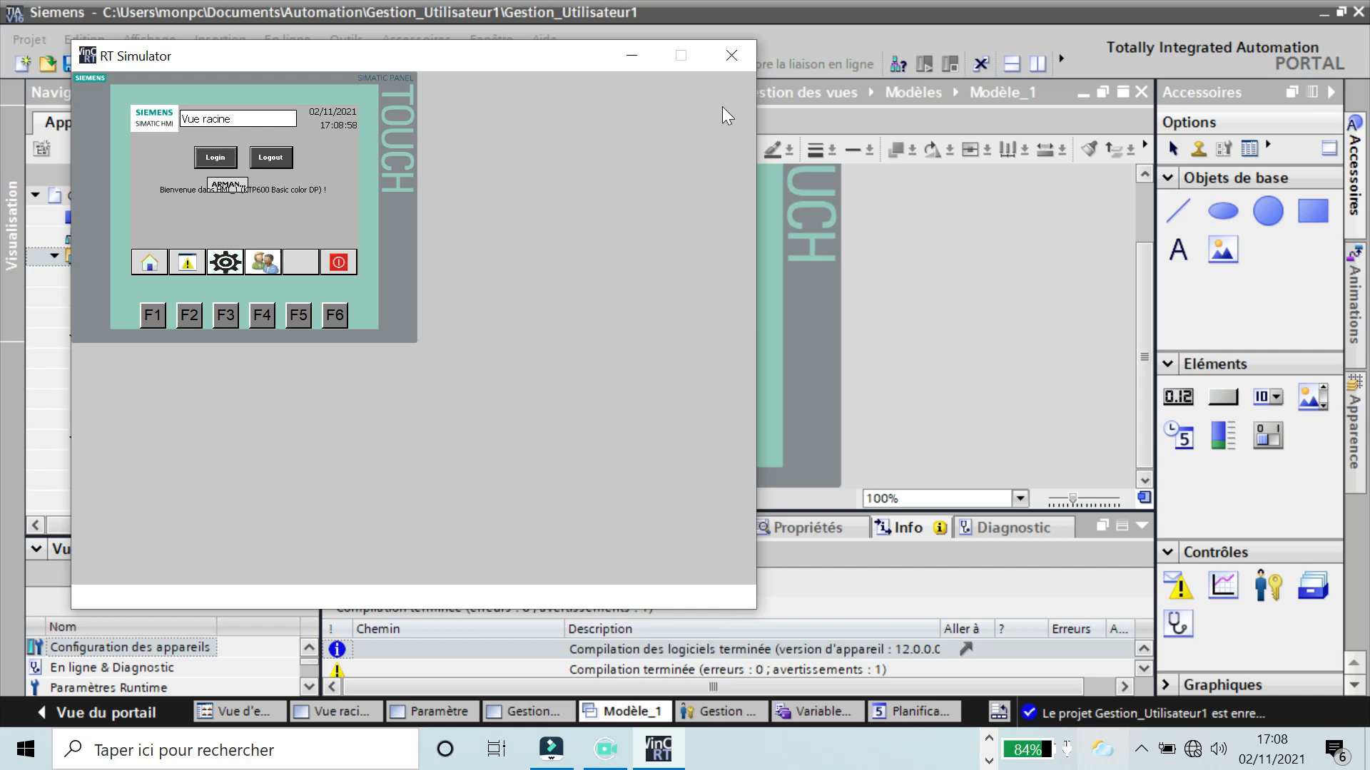
left_click(738, 62)
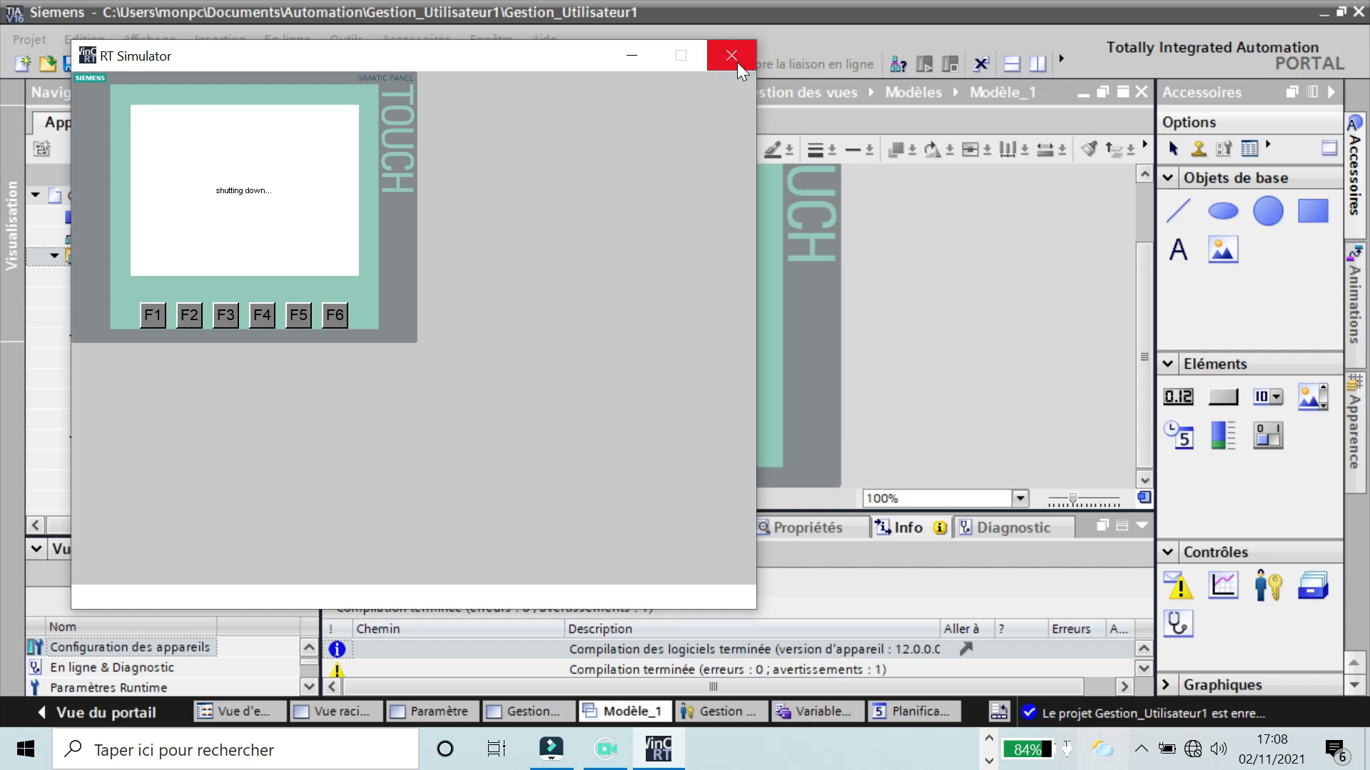